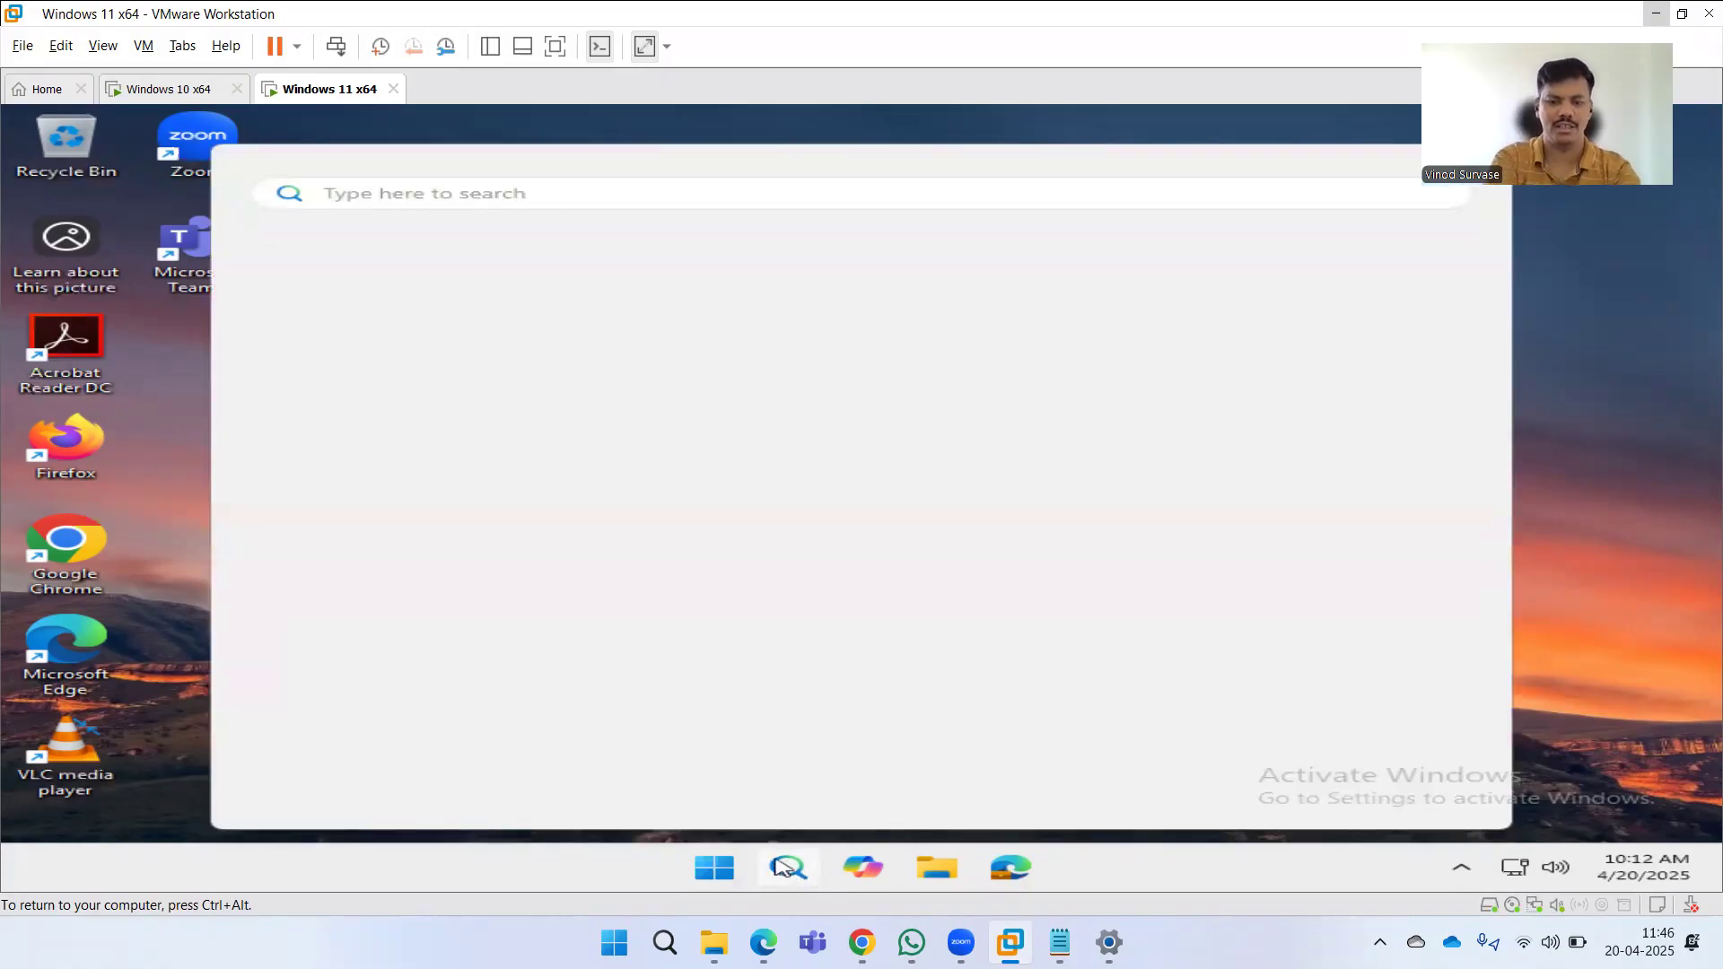
Search the Start menu for postman and browse through the web results listed.
type("postman")
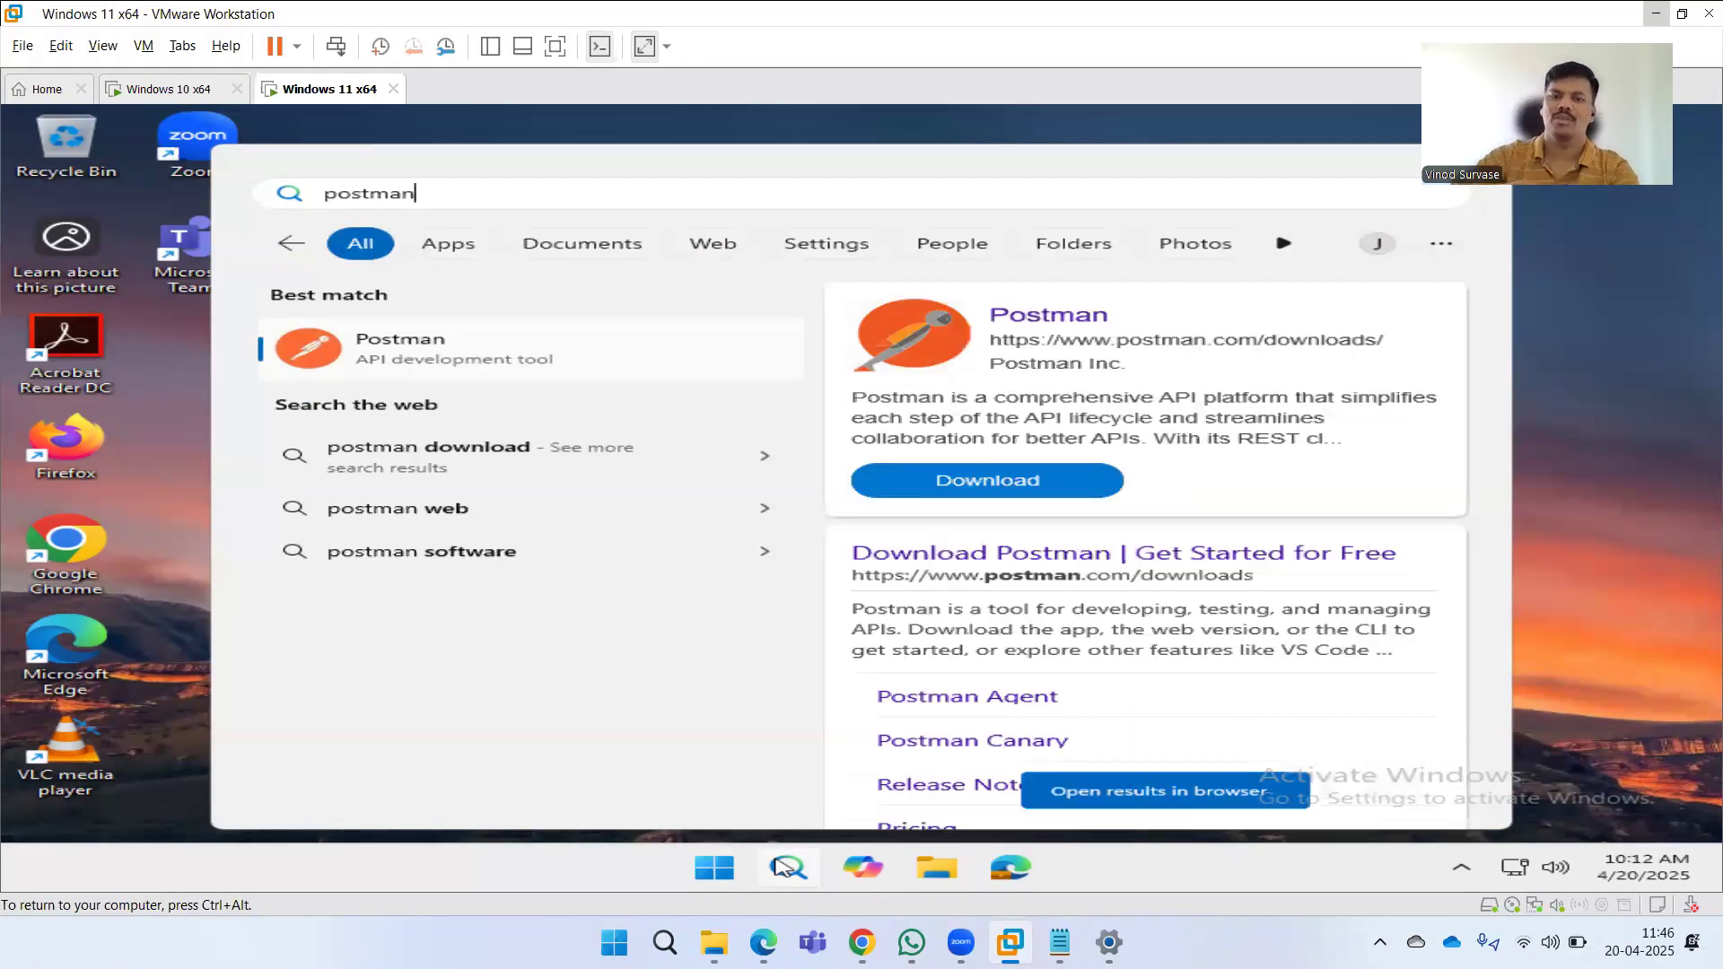
key("ctrl+alt")
left_click(1097, 541)
scroll(1166, 511, "down", 1)
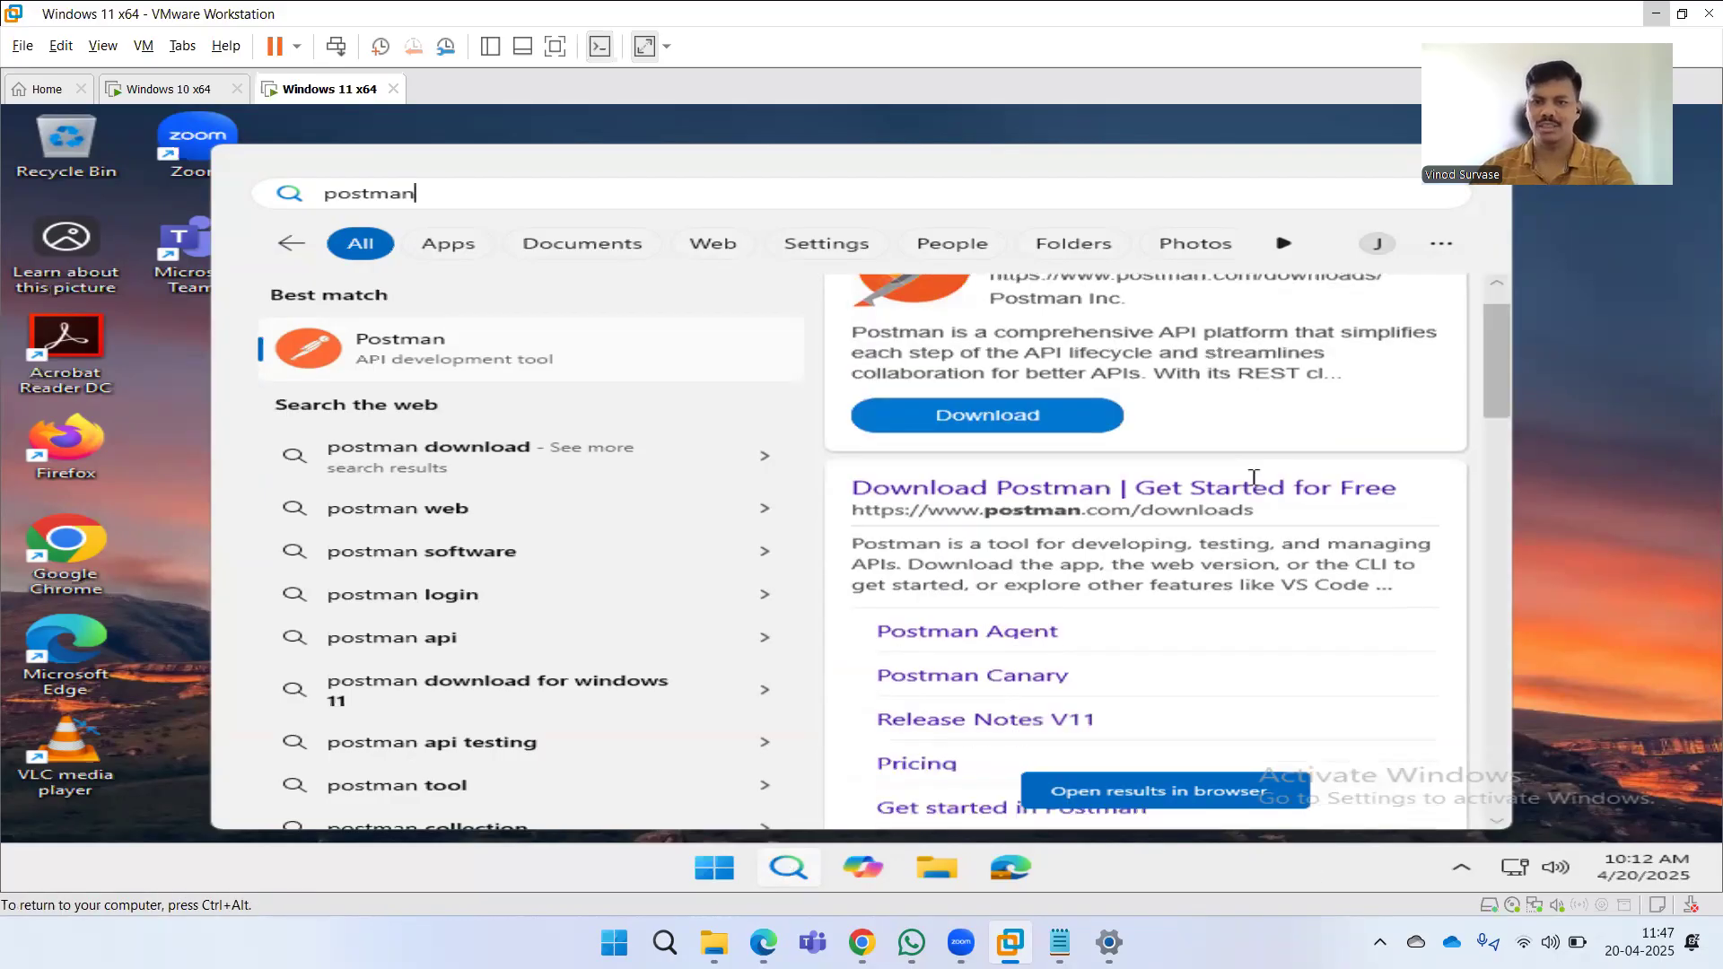
scroll(1253, 485, "down", 3)
scroll(1254, 508, "down", 4)
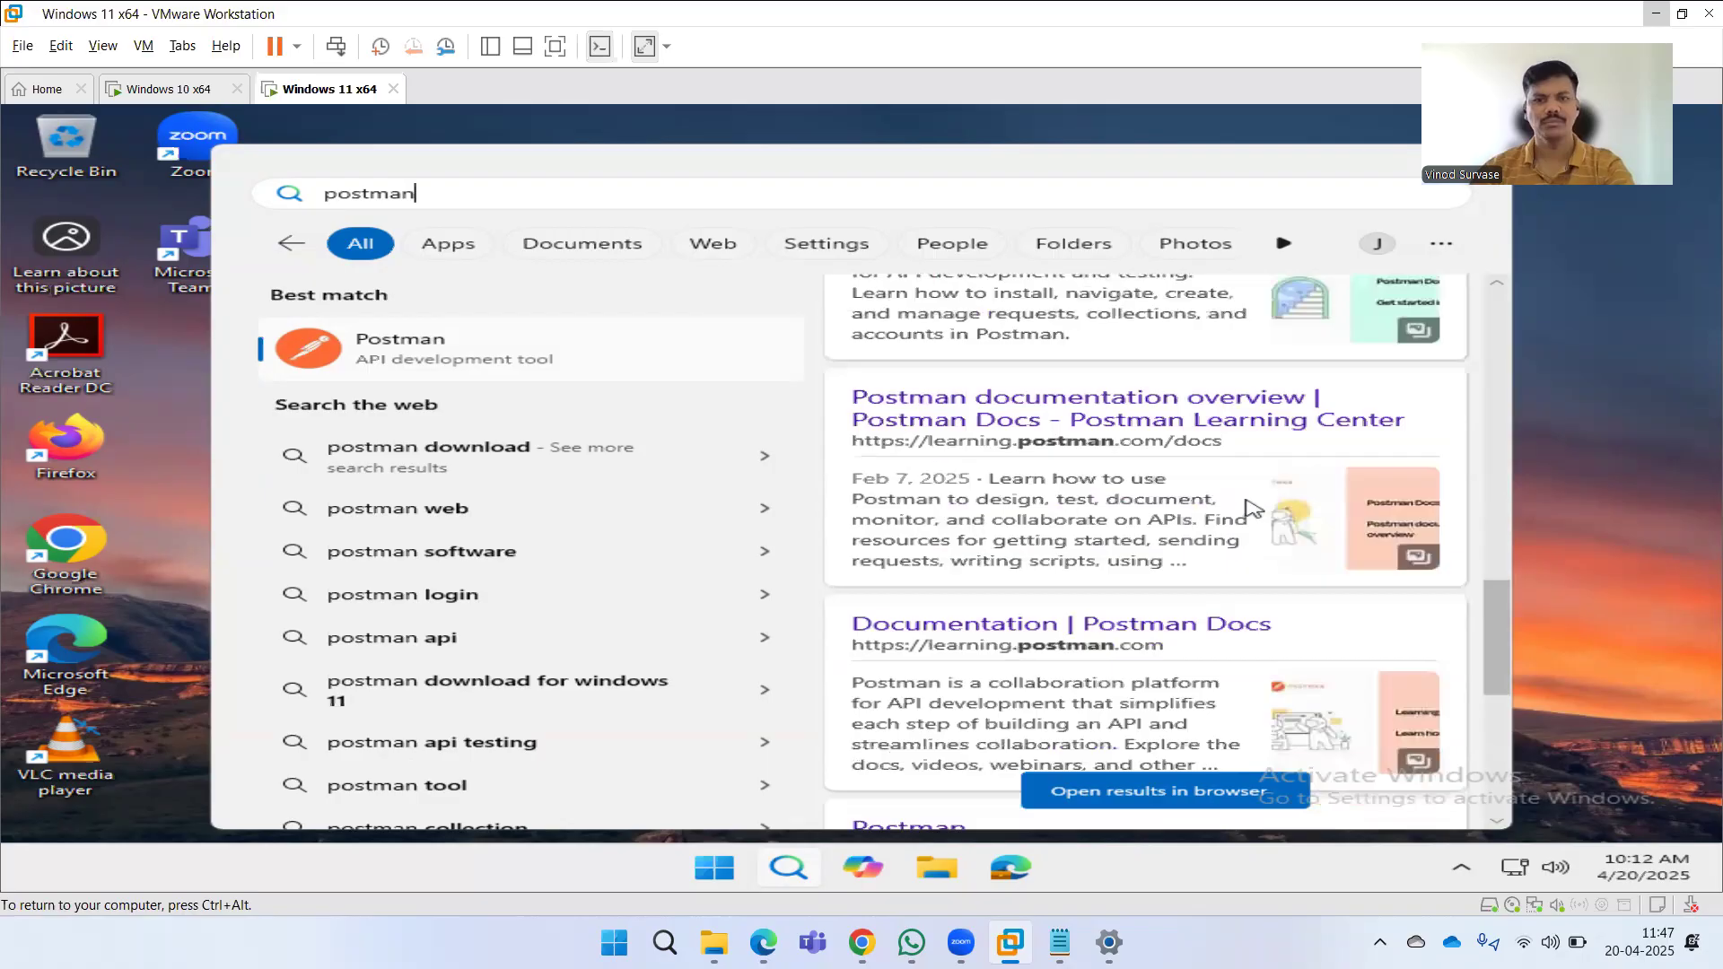
scroll(1253, 508, "down", 5)
scroll(1247, 501, "down", 1)
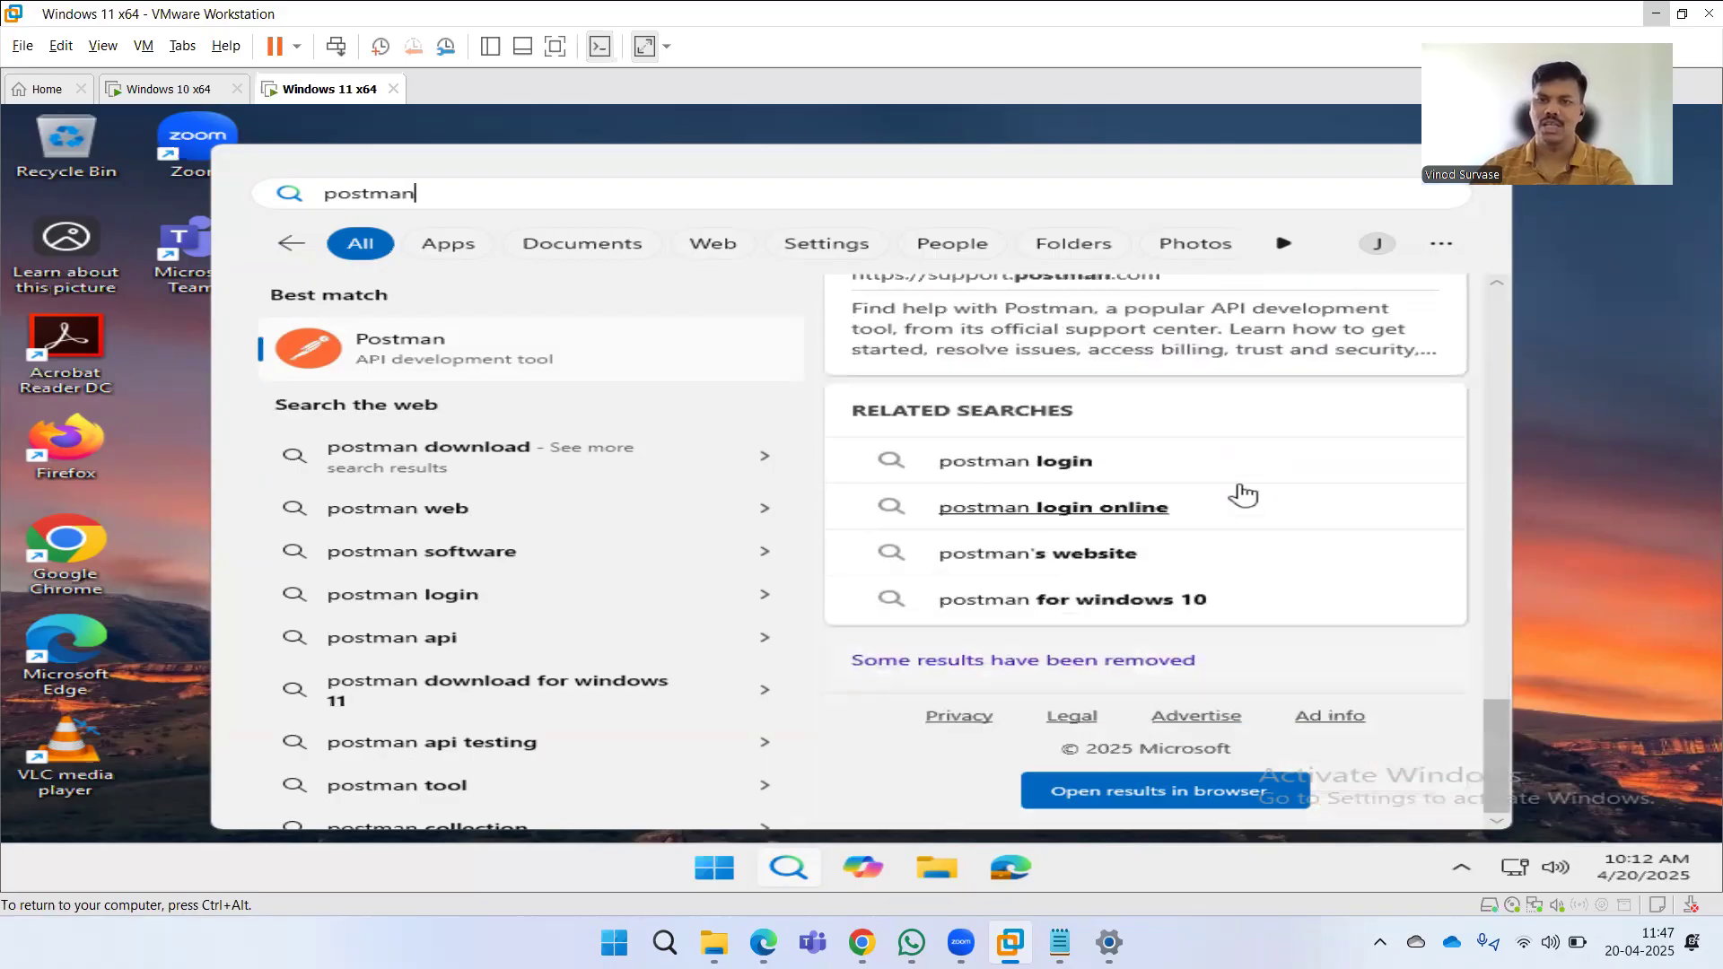
scroll(1243, 495, "up", 5)
scroll(1243, 492, "up", 5)
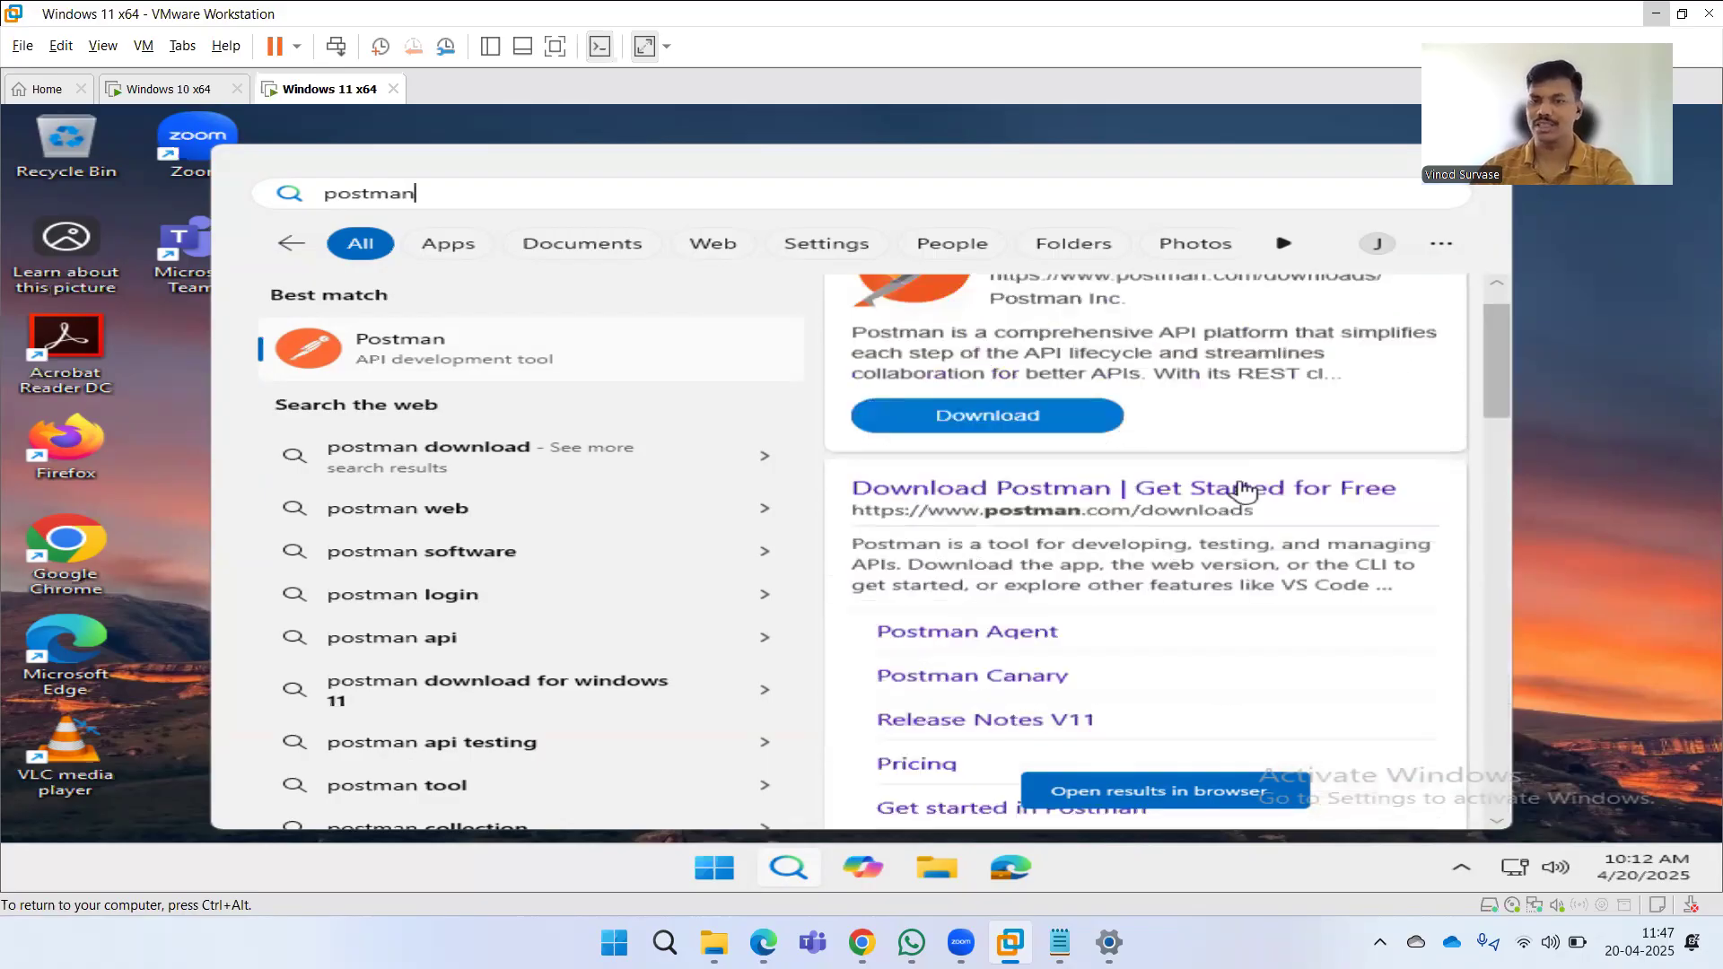
scroll(1243, 492, "up", 2)
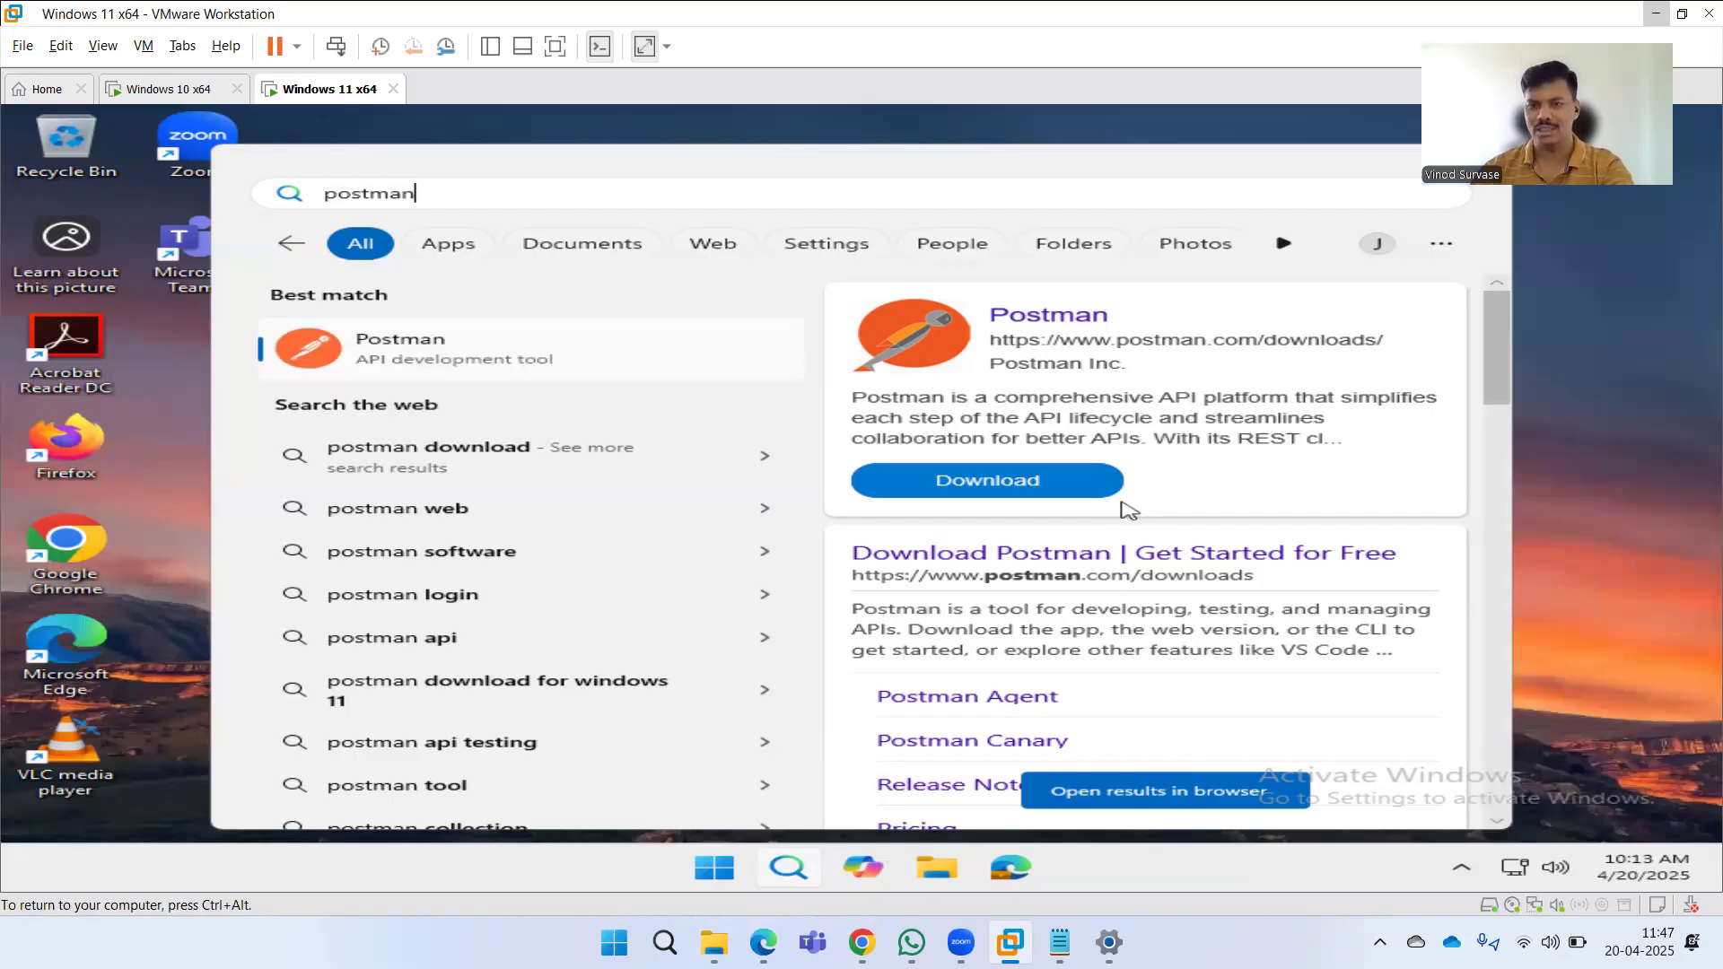
In the Windows 10 VM, search the Start menu for postman, open its web results in the browser, and close the browser.
left_click(148, 95)
left_click(157, 89)
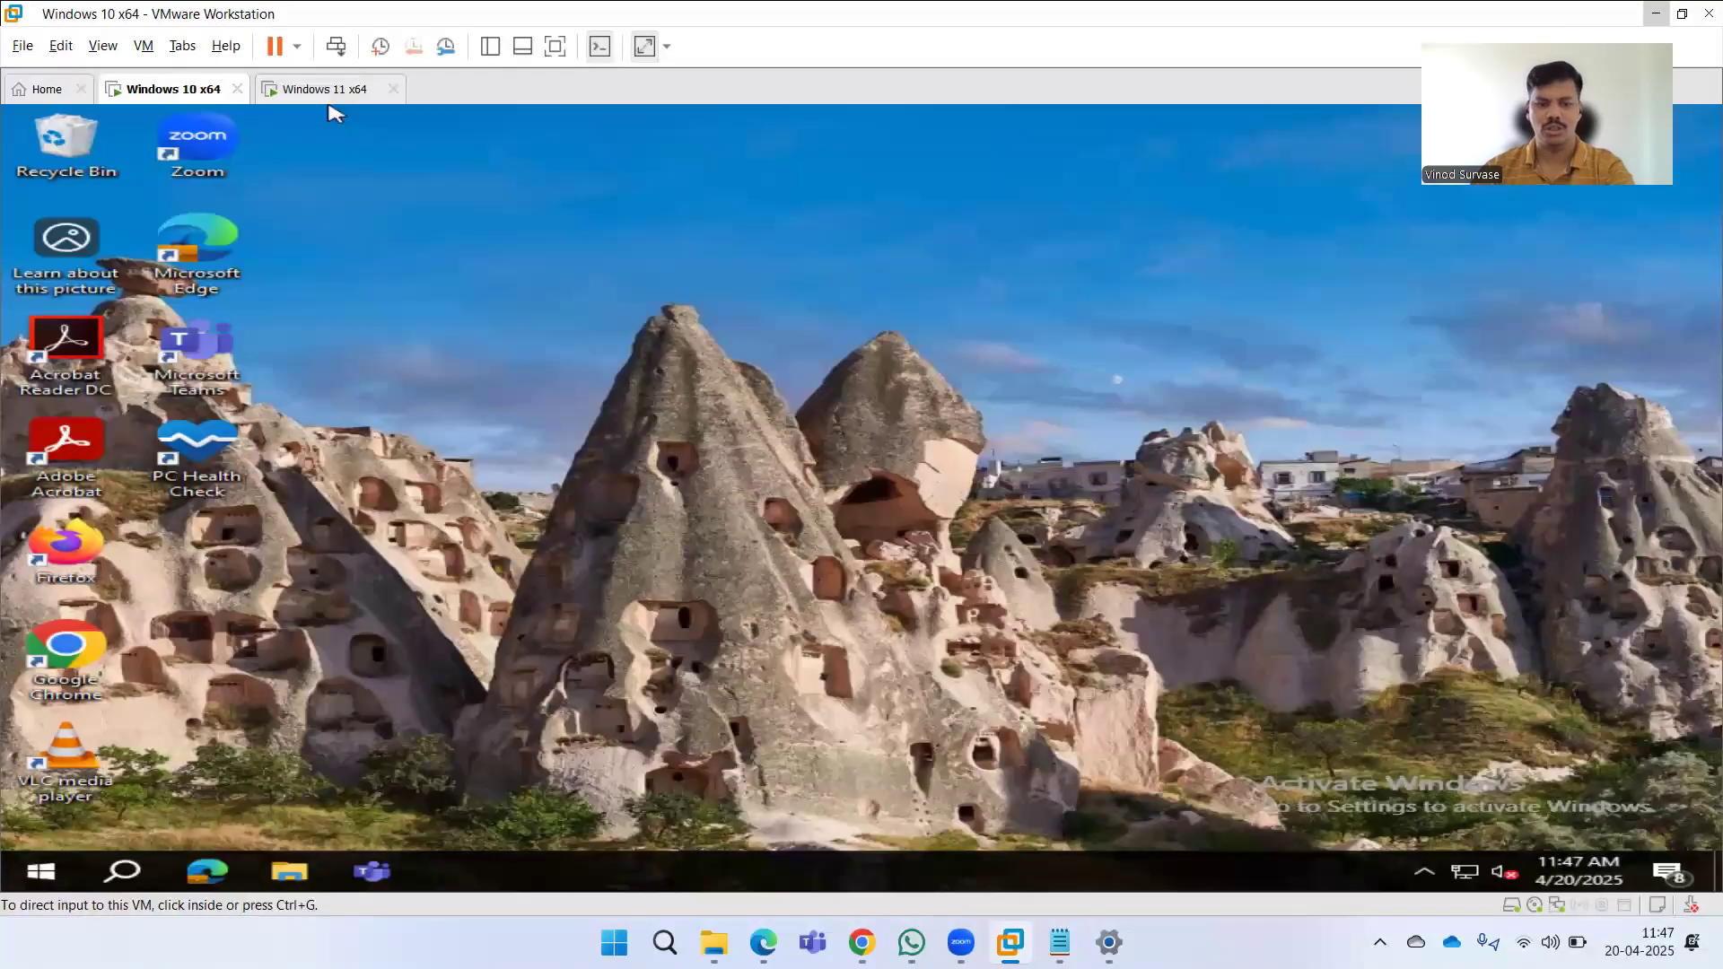
left_click(554, 400)
key("super")
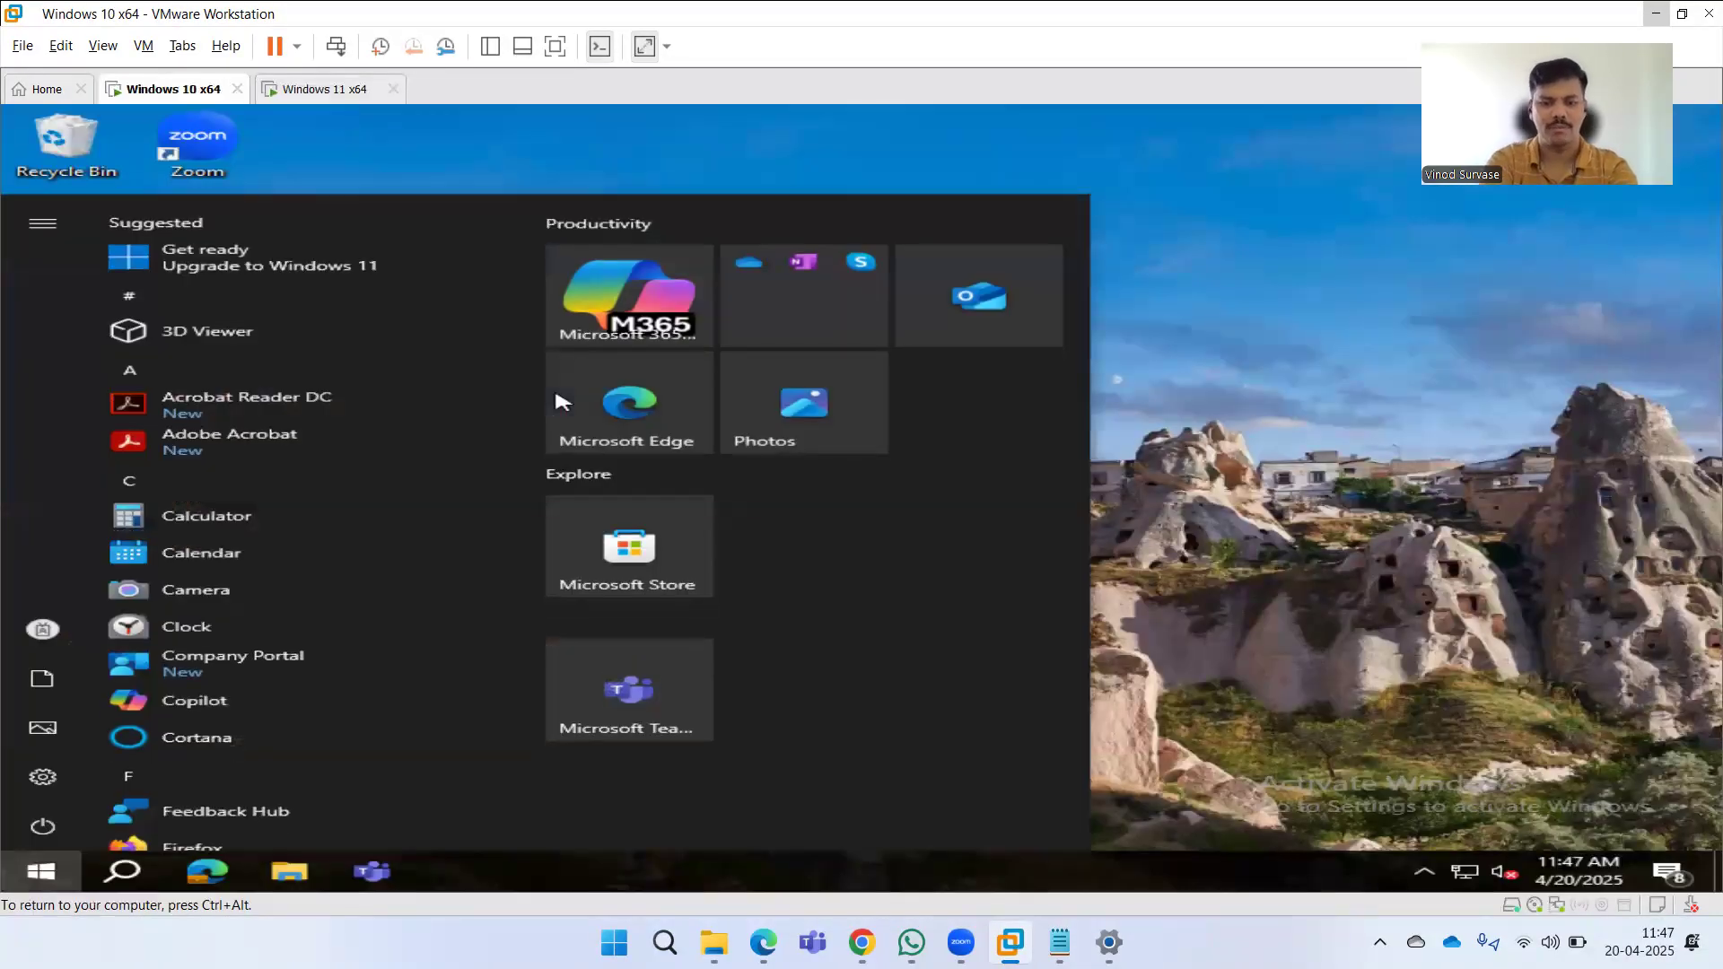
type("power")
key("BackSpace")
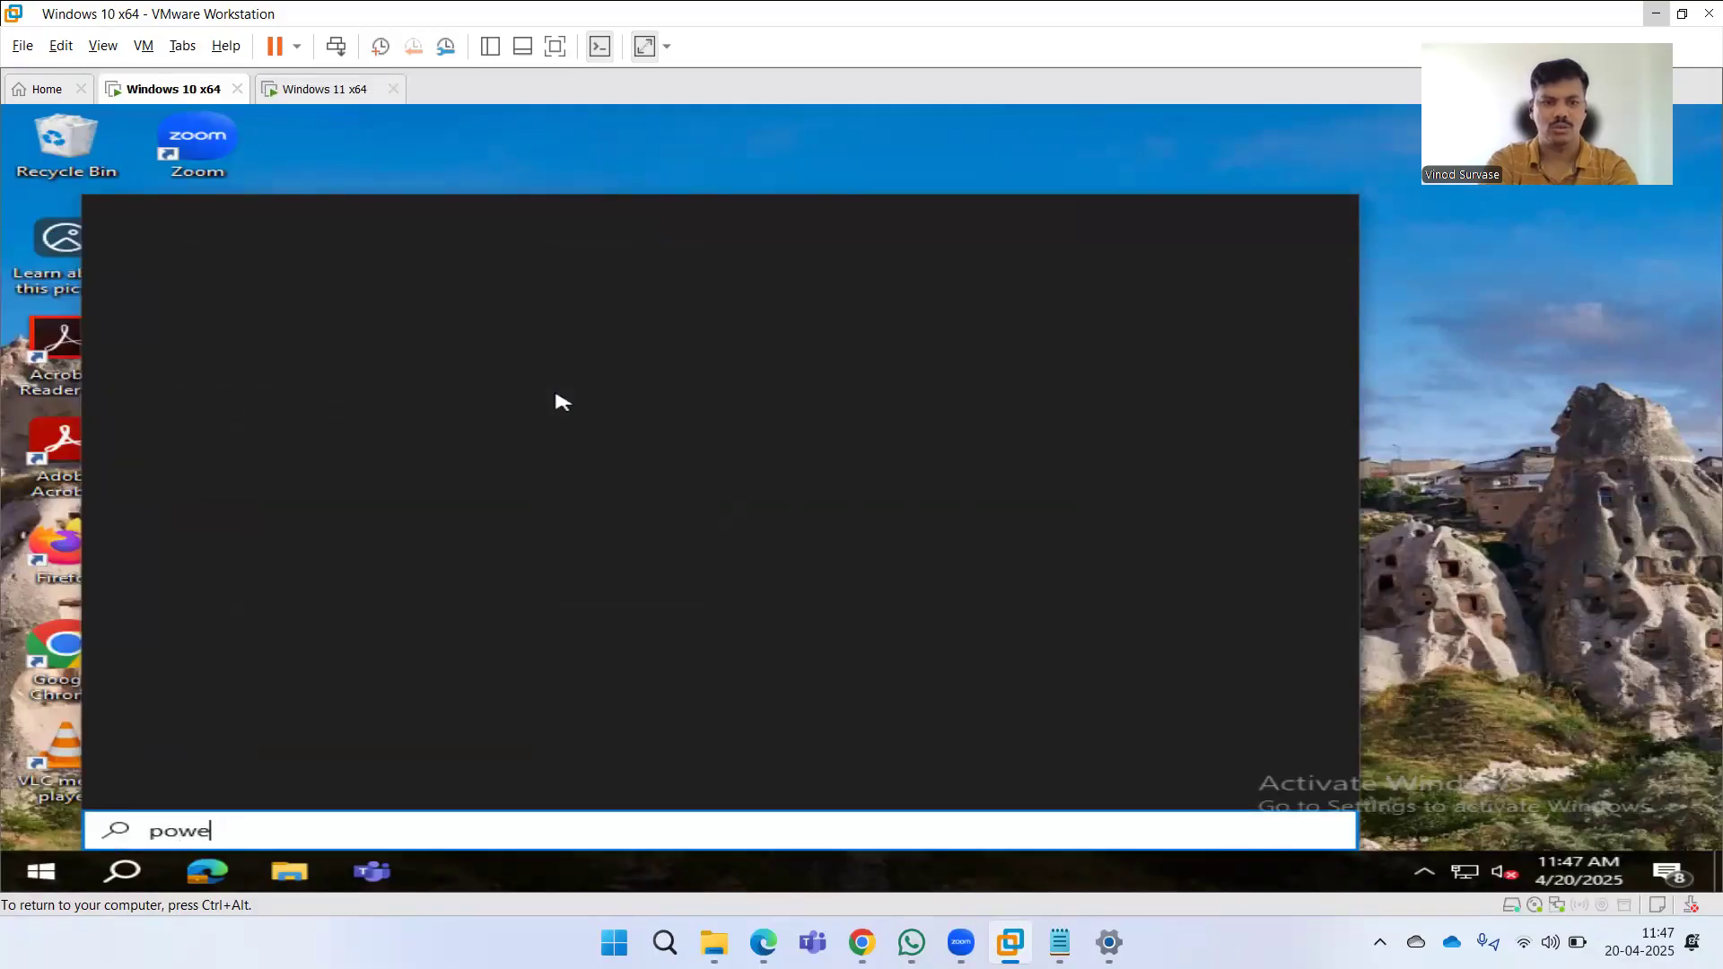
key("BackSpace")
key("BackSpace")
type("stman")
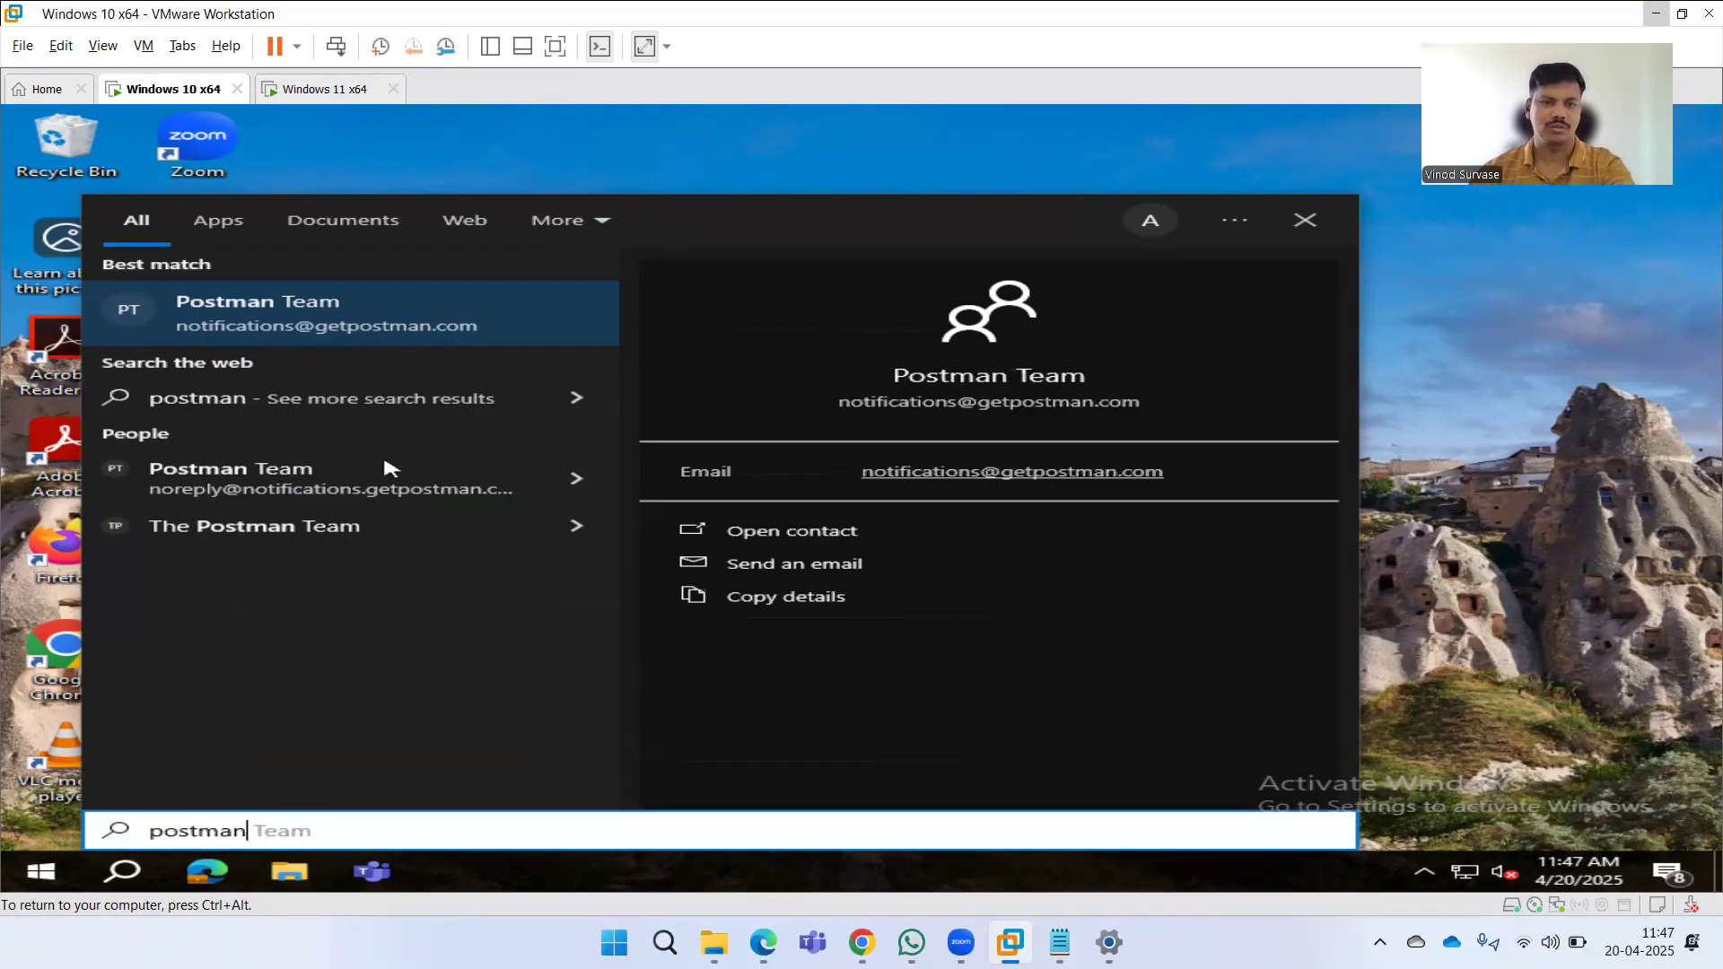
left_click(335, 412)
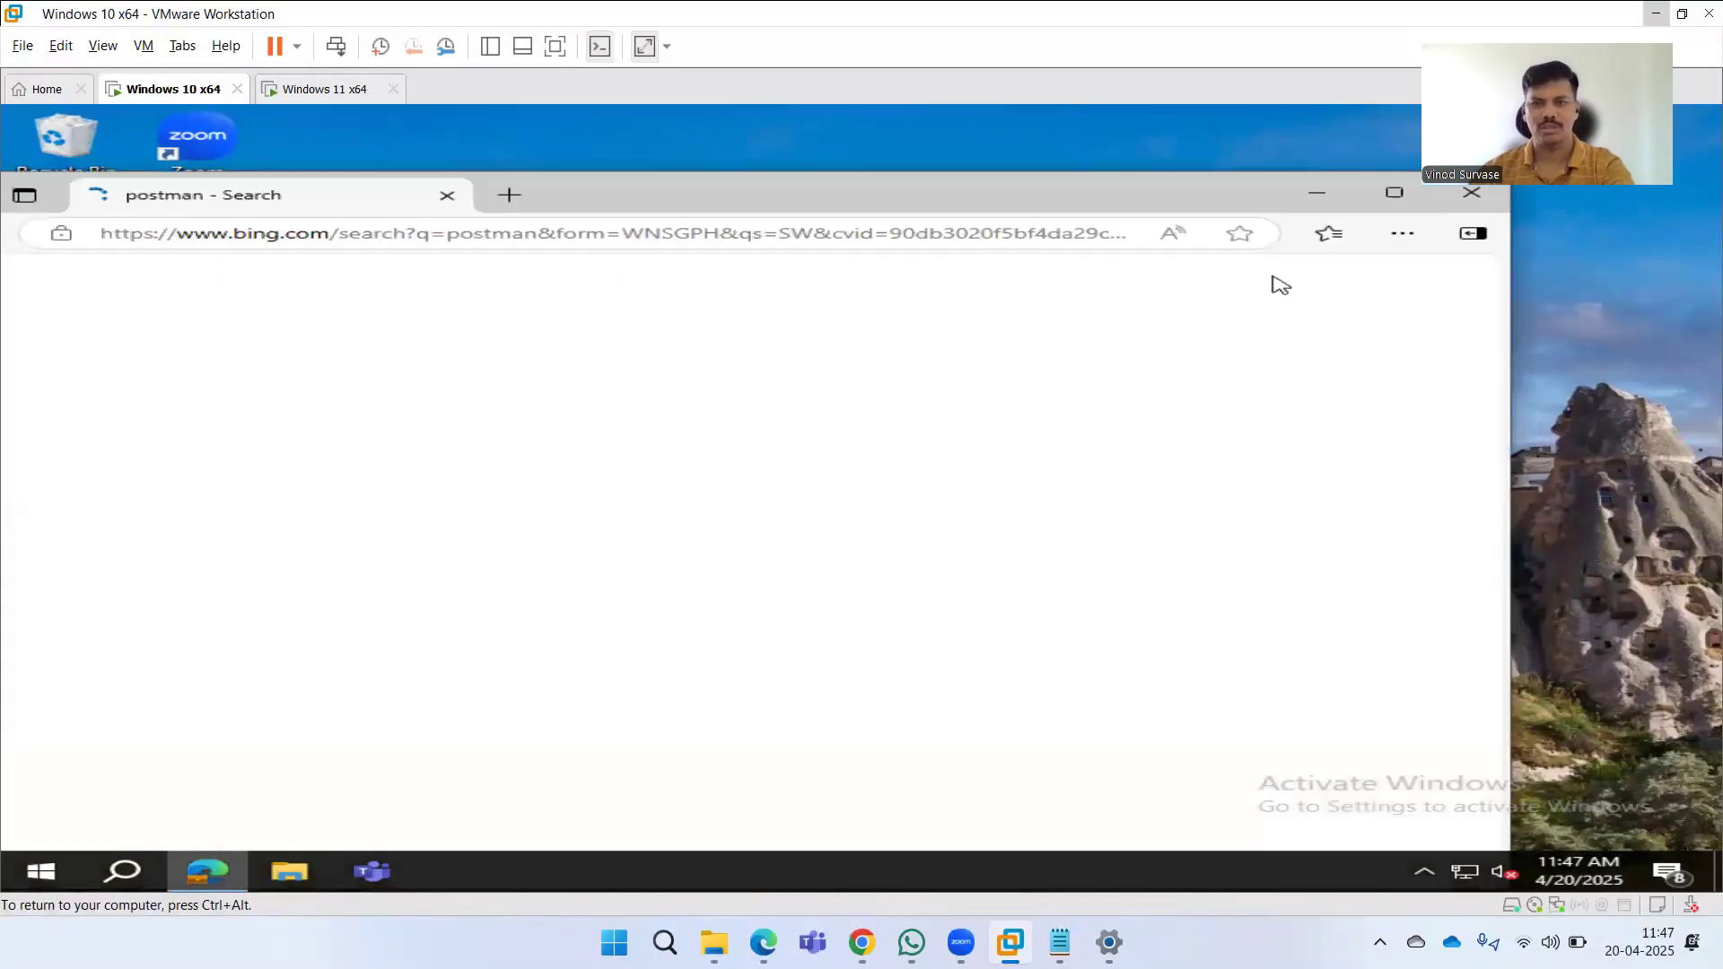
left_click_drag(1217, 198, 1203, 221)
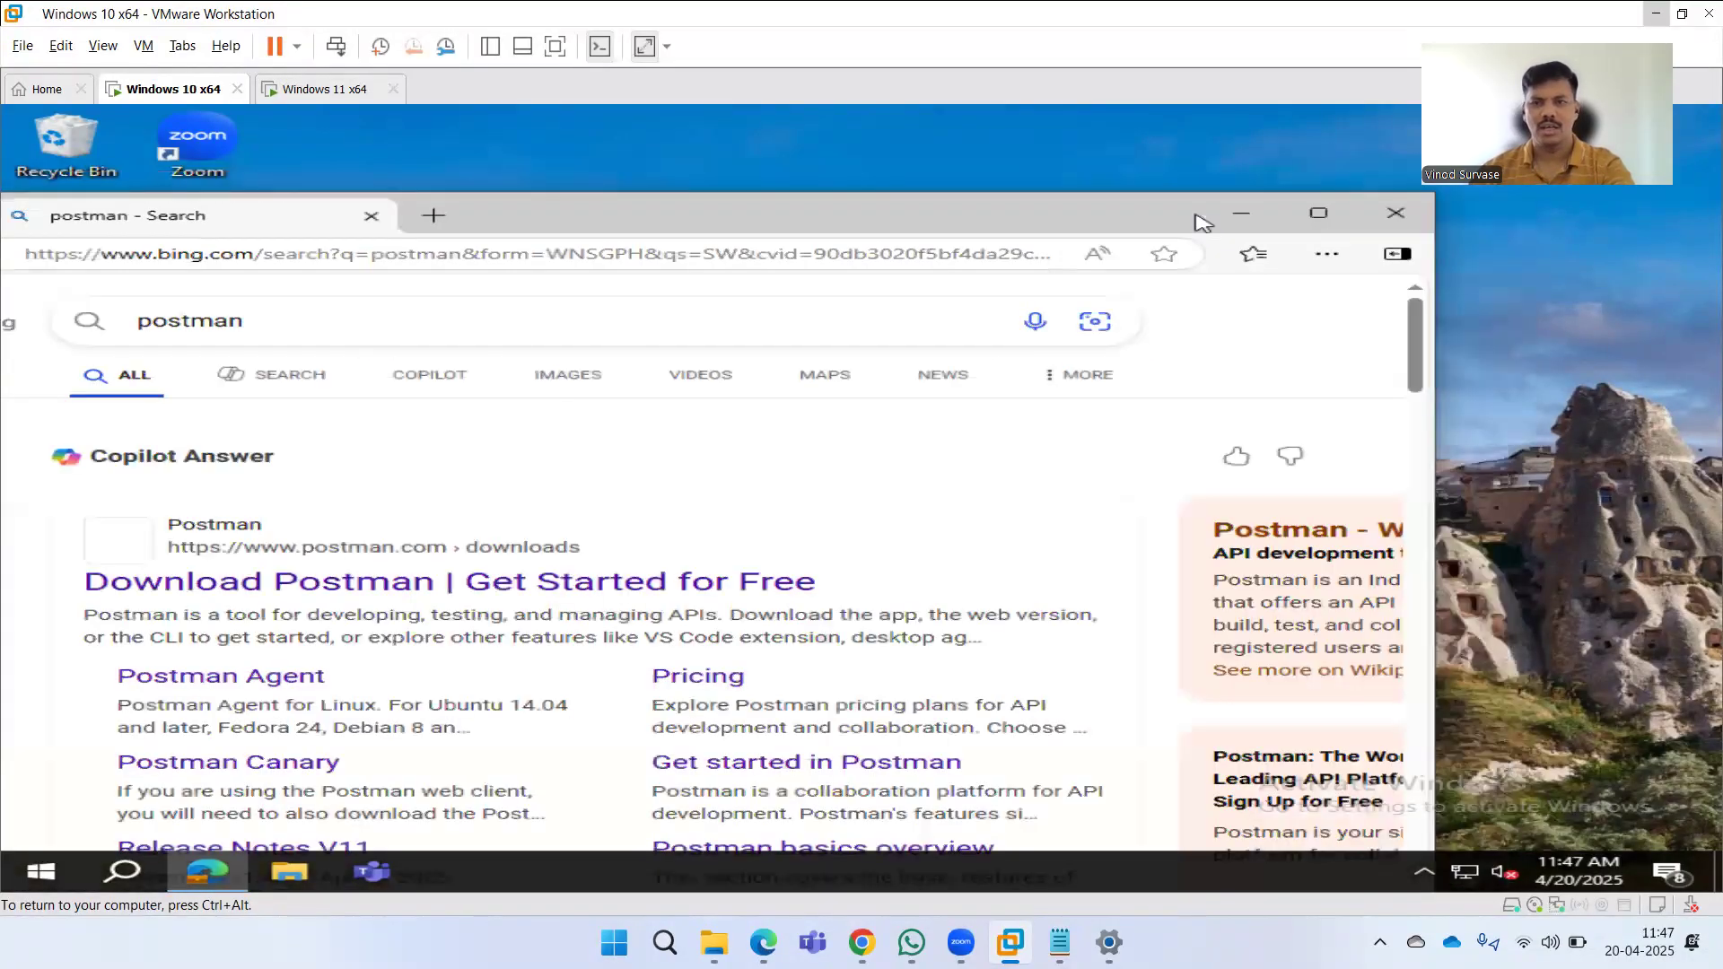
left_click(1394, 216)
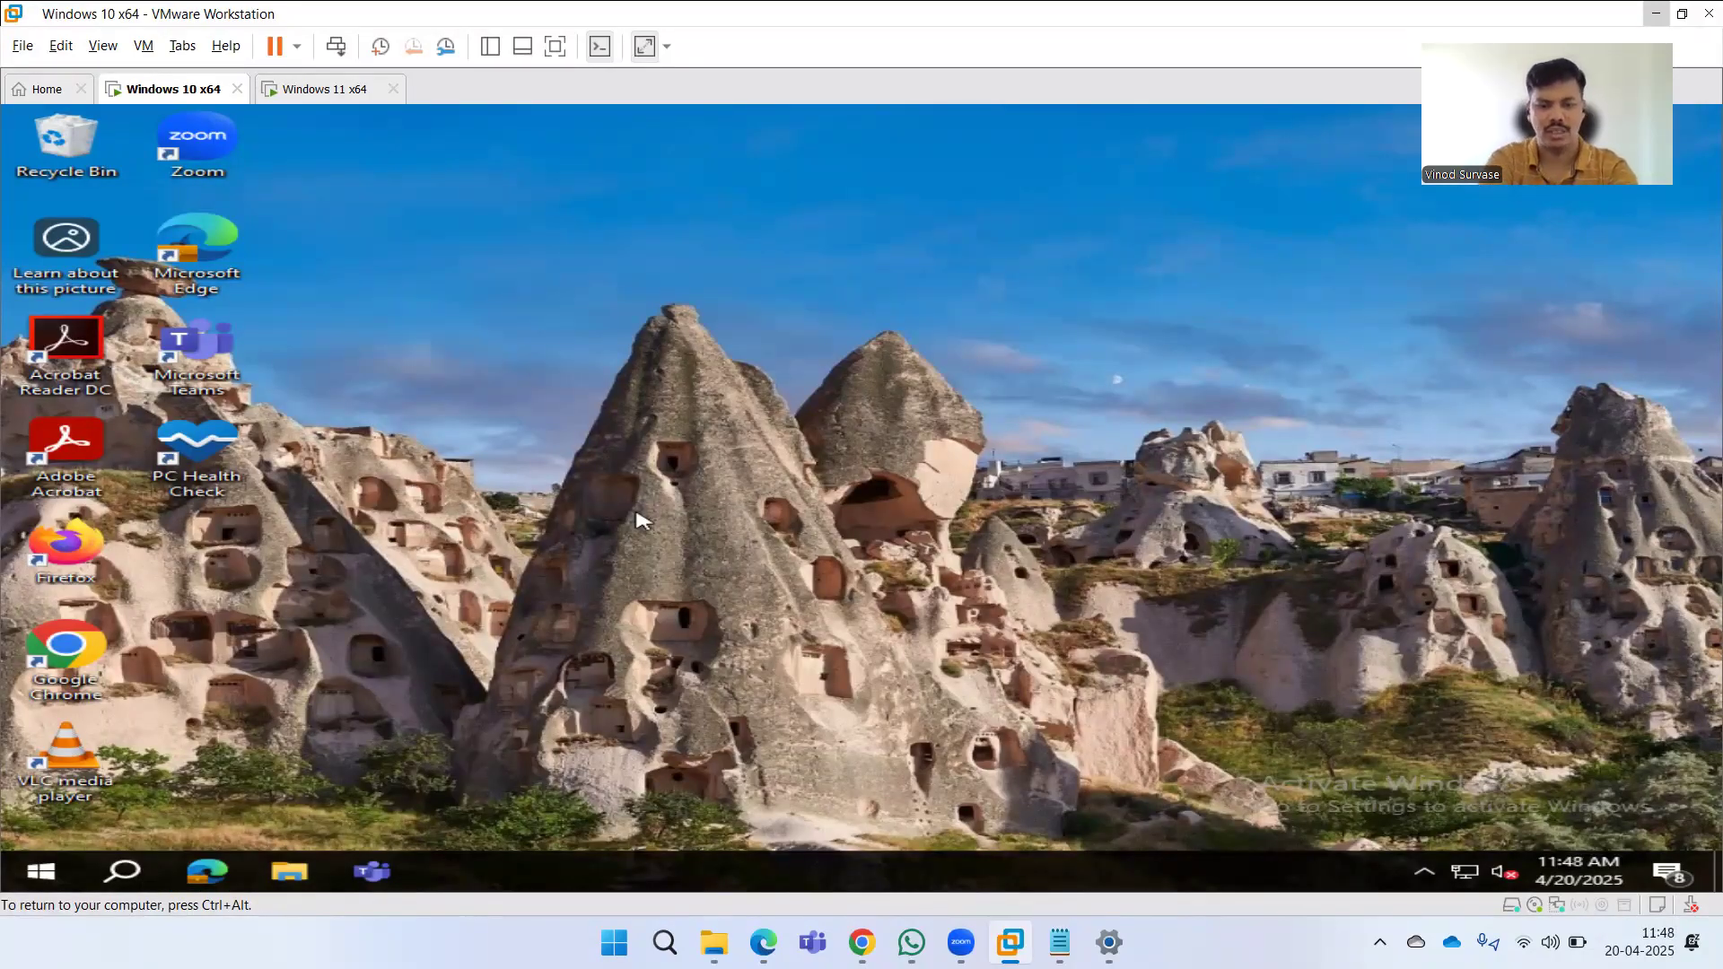
Search postman again, filter the results by Apps and then Web, and open the web results in the browser.
key("super")
type("post")
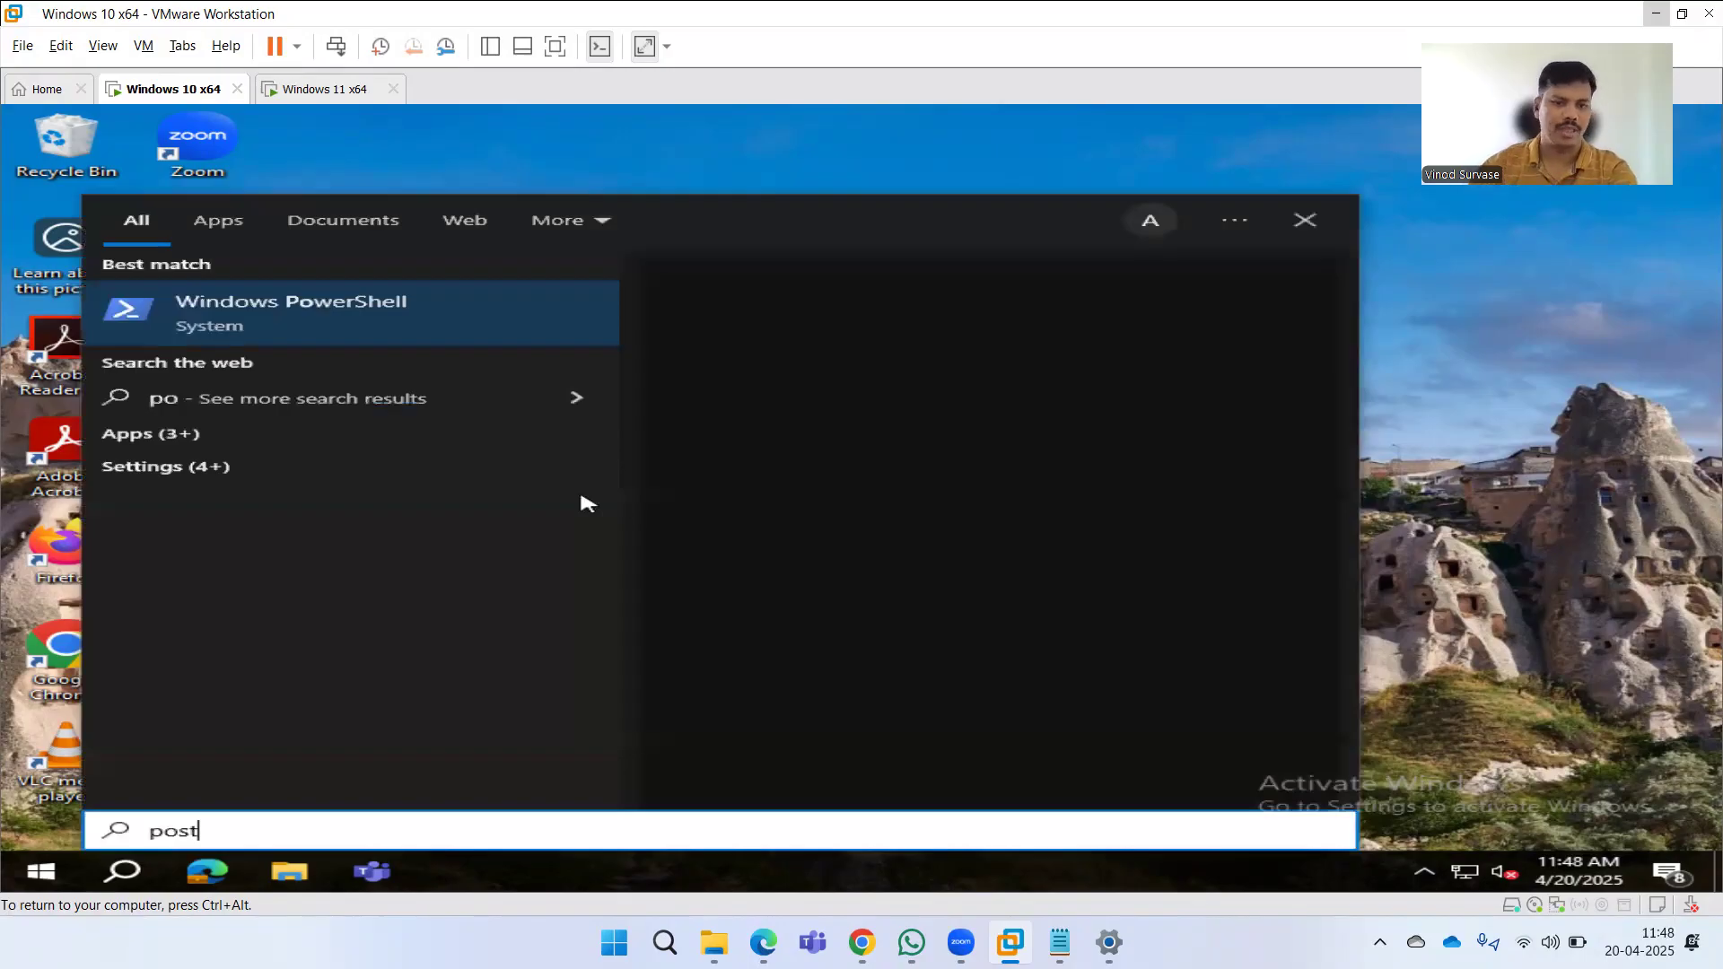
type("man")
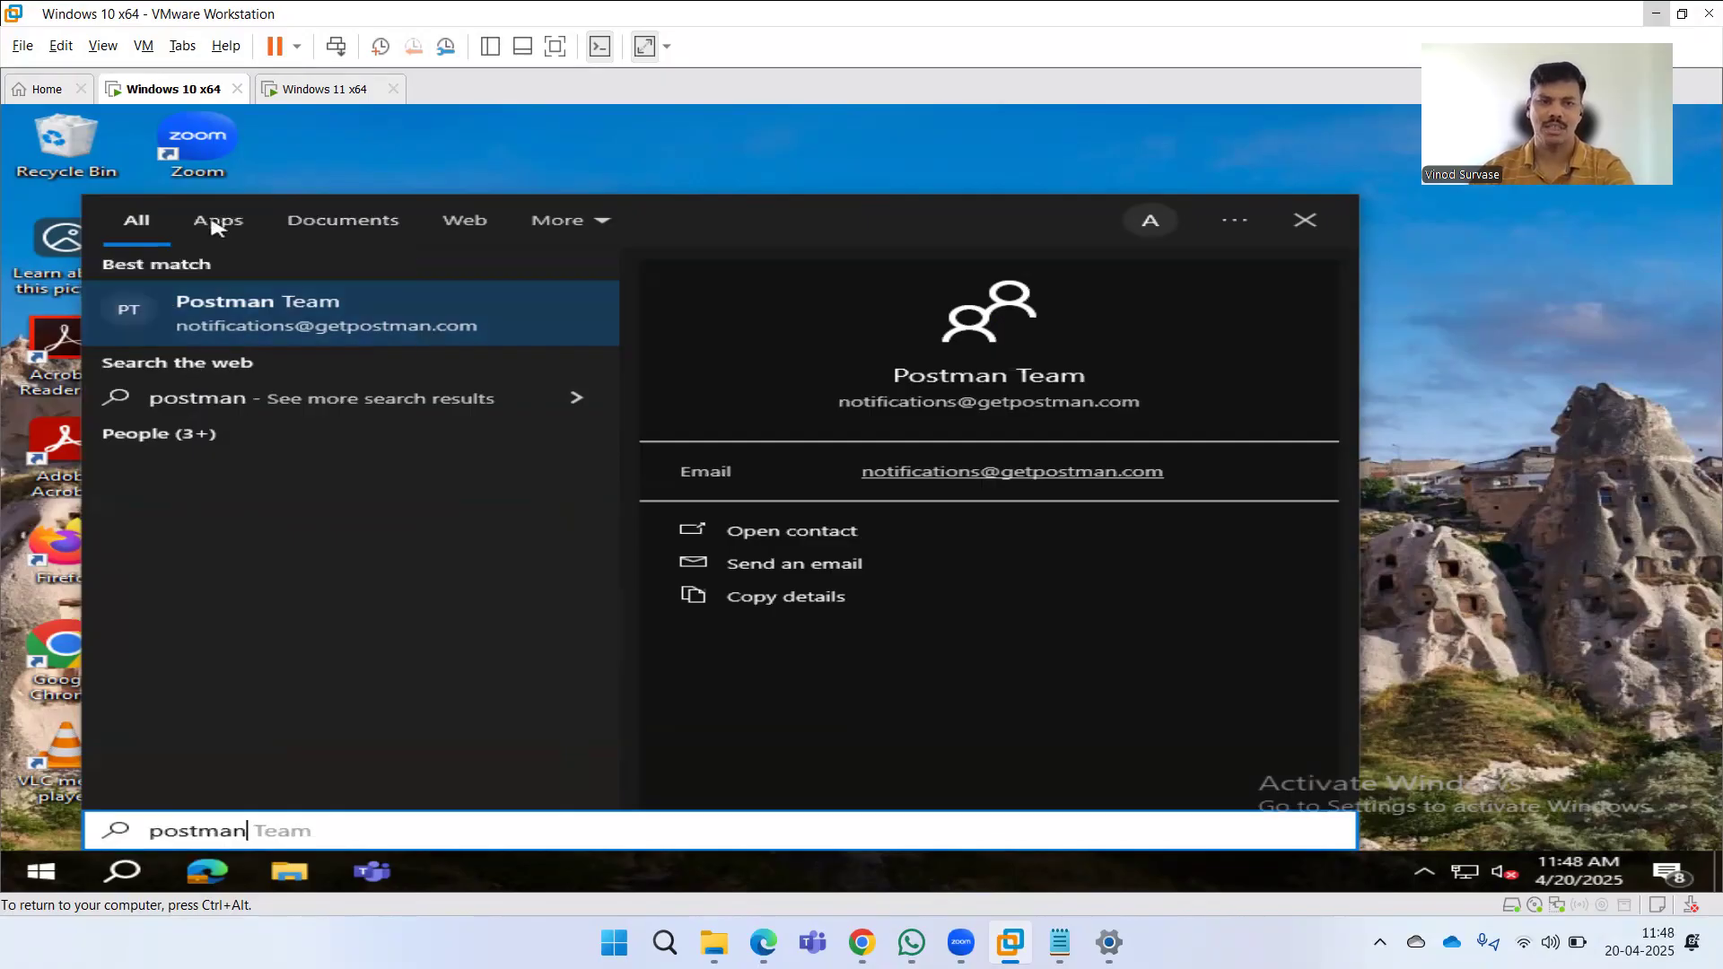
left_click(215, 227)
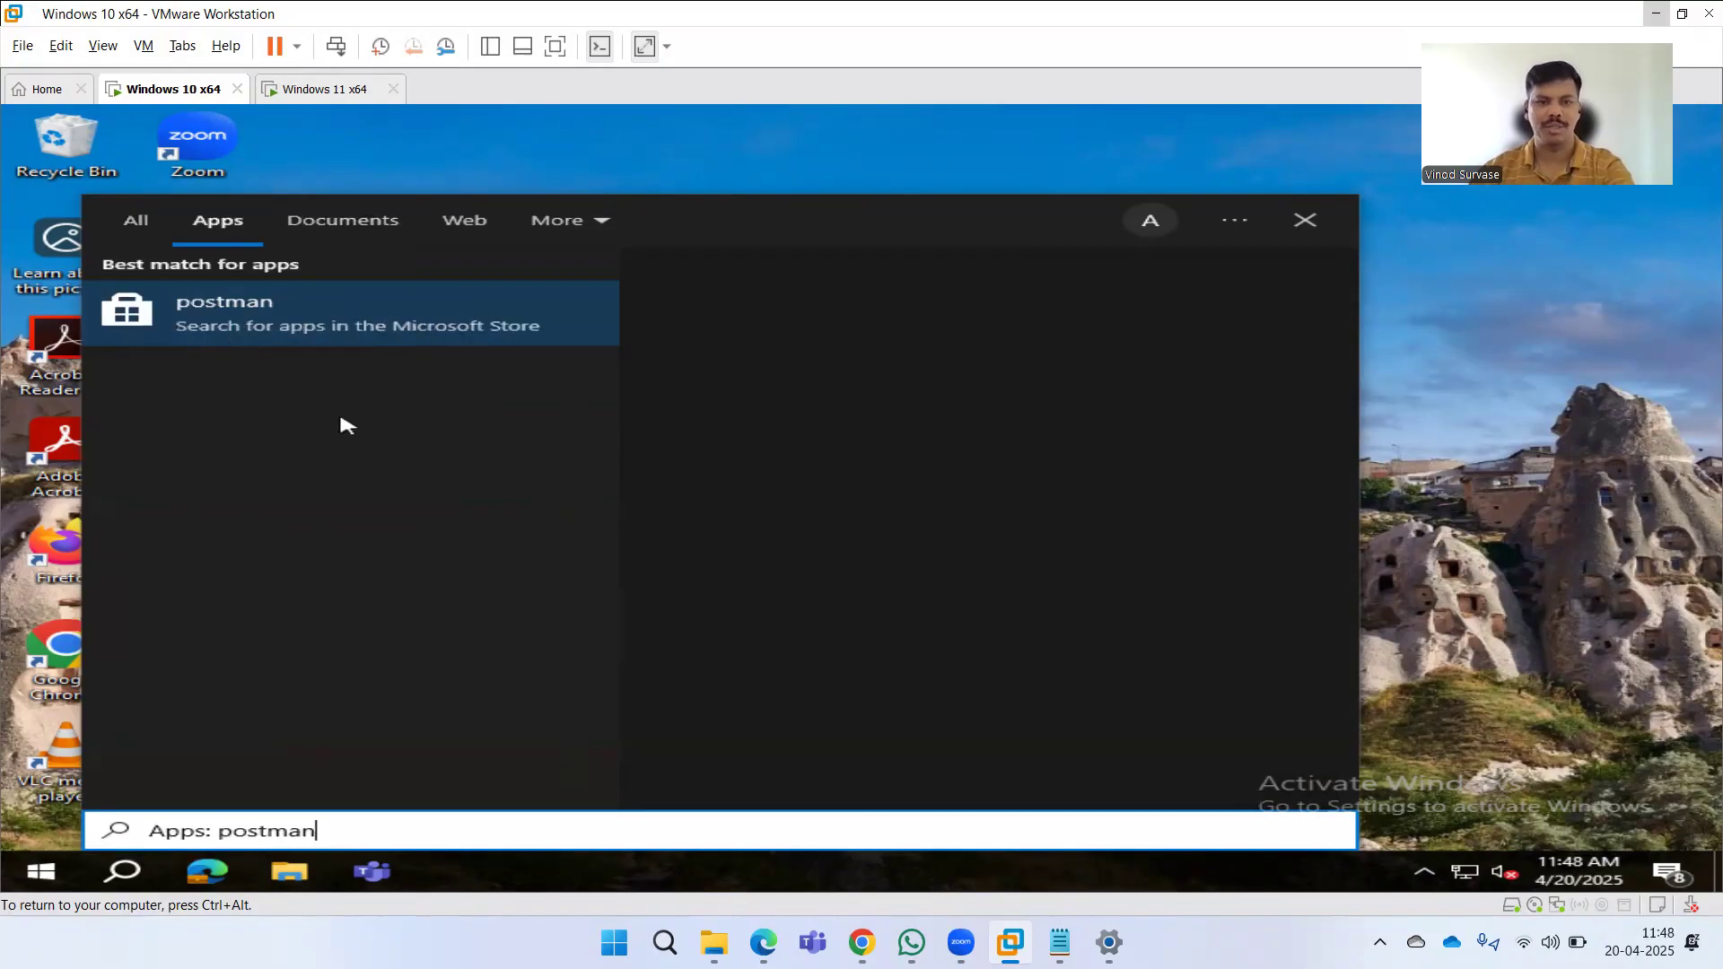
left_click(430, 231)
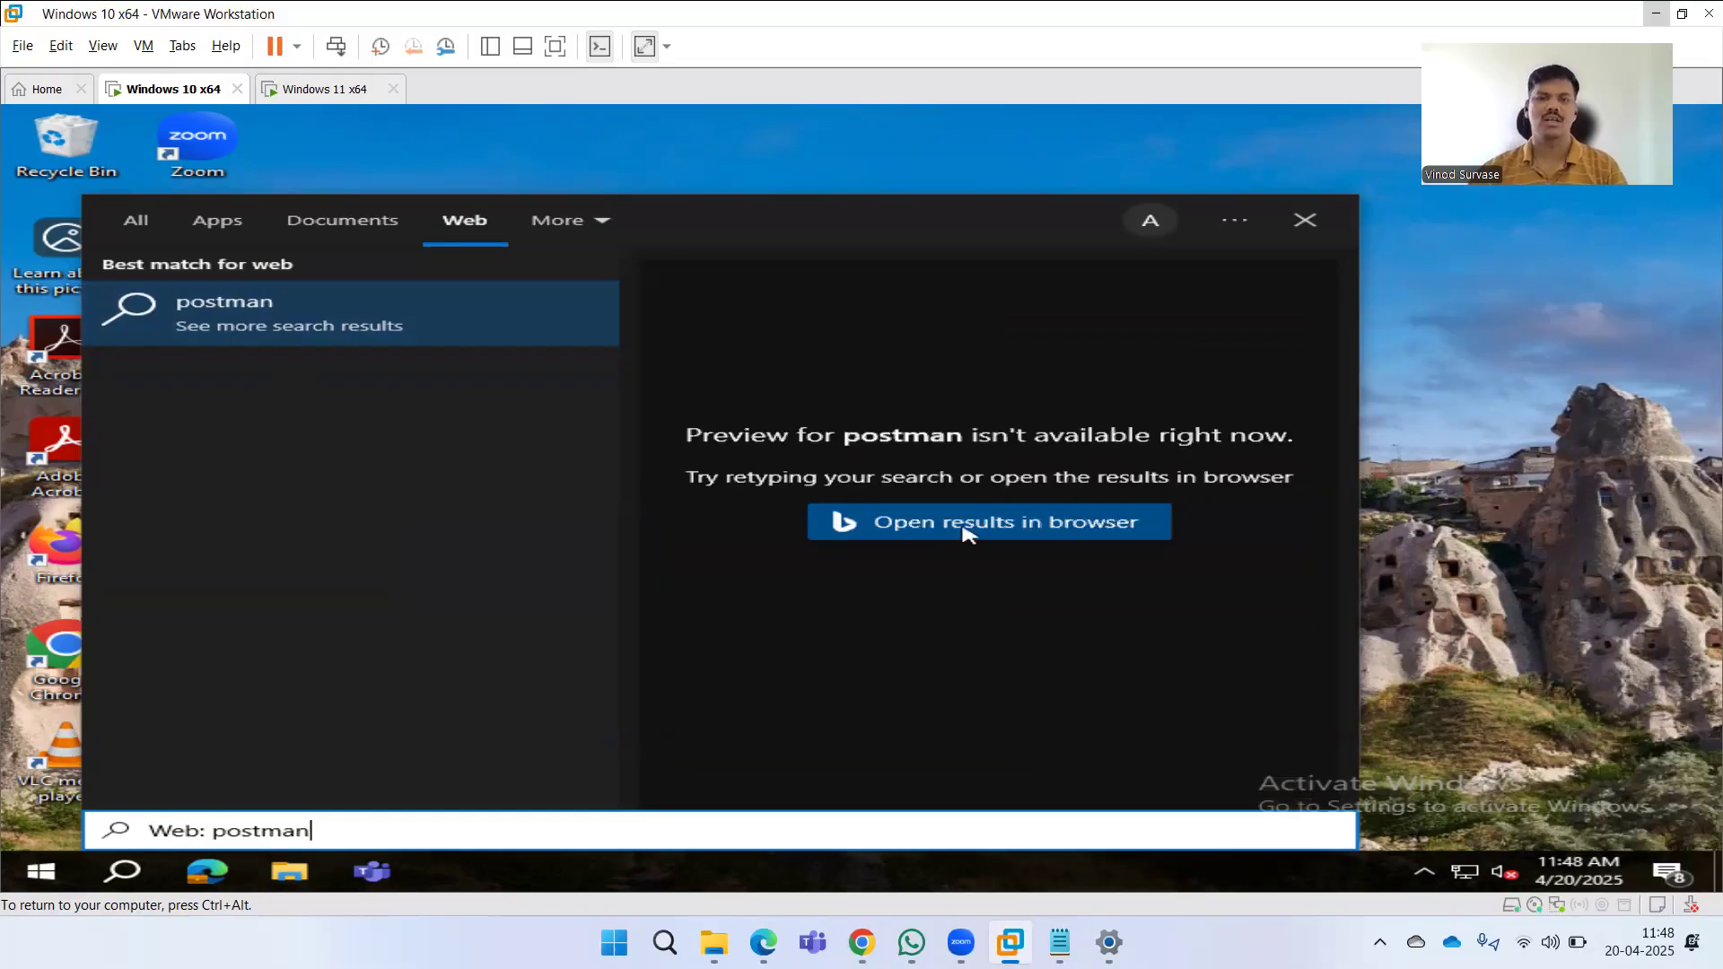
left_click(942, 532)
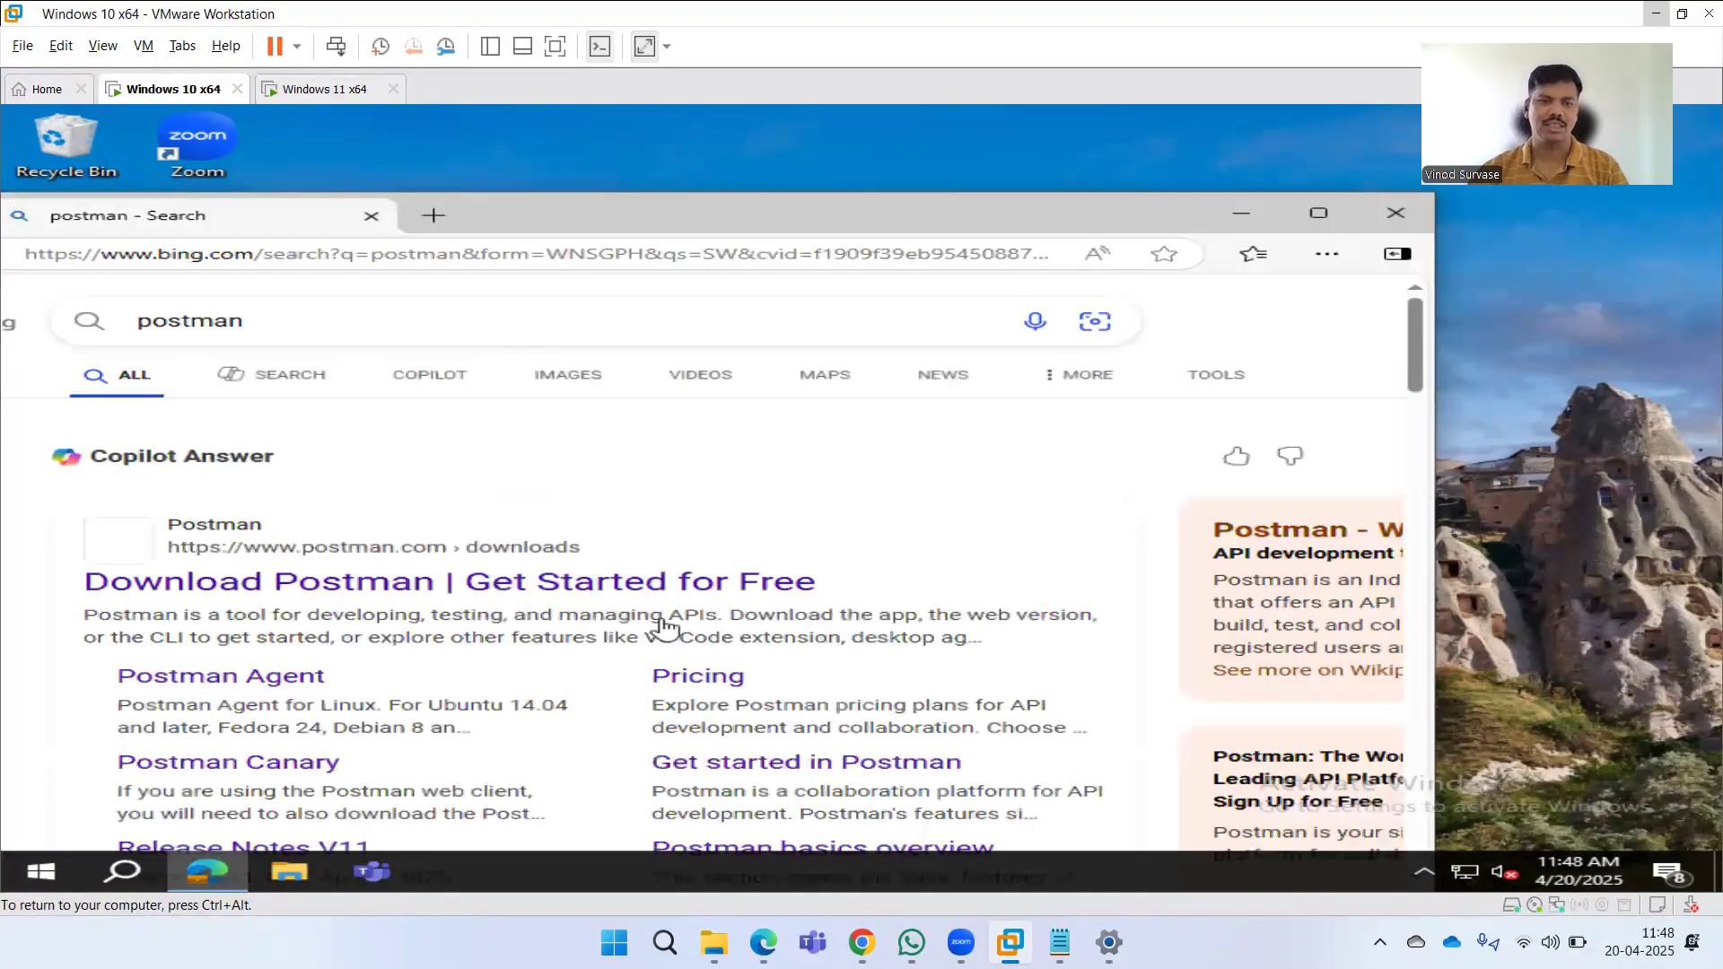
Scroll through the Bing search results for postman.
scroll(831, 627, "down", 5)
scroll(831, 627, "down", 5)
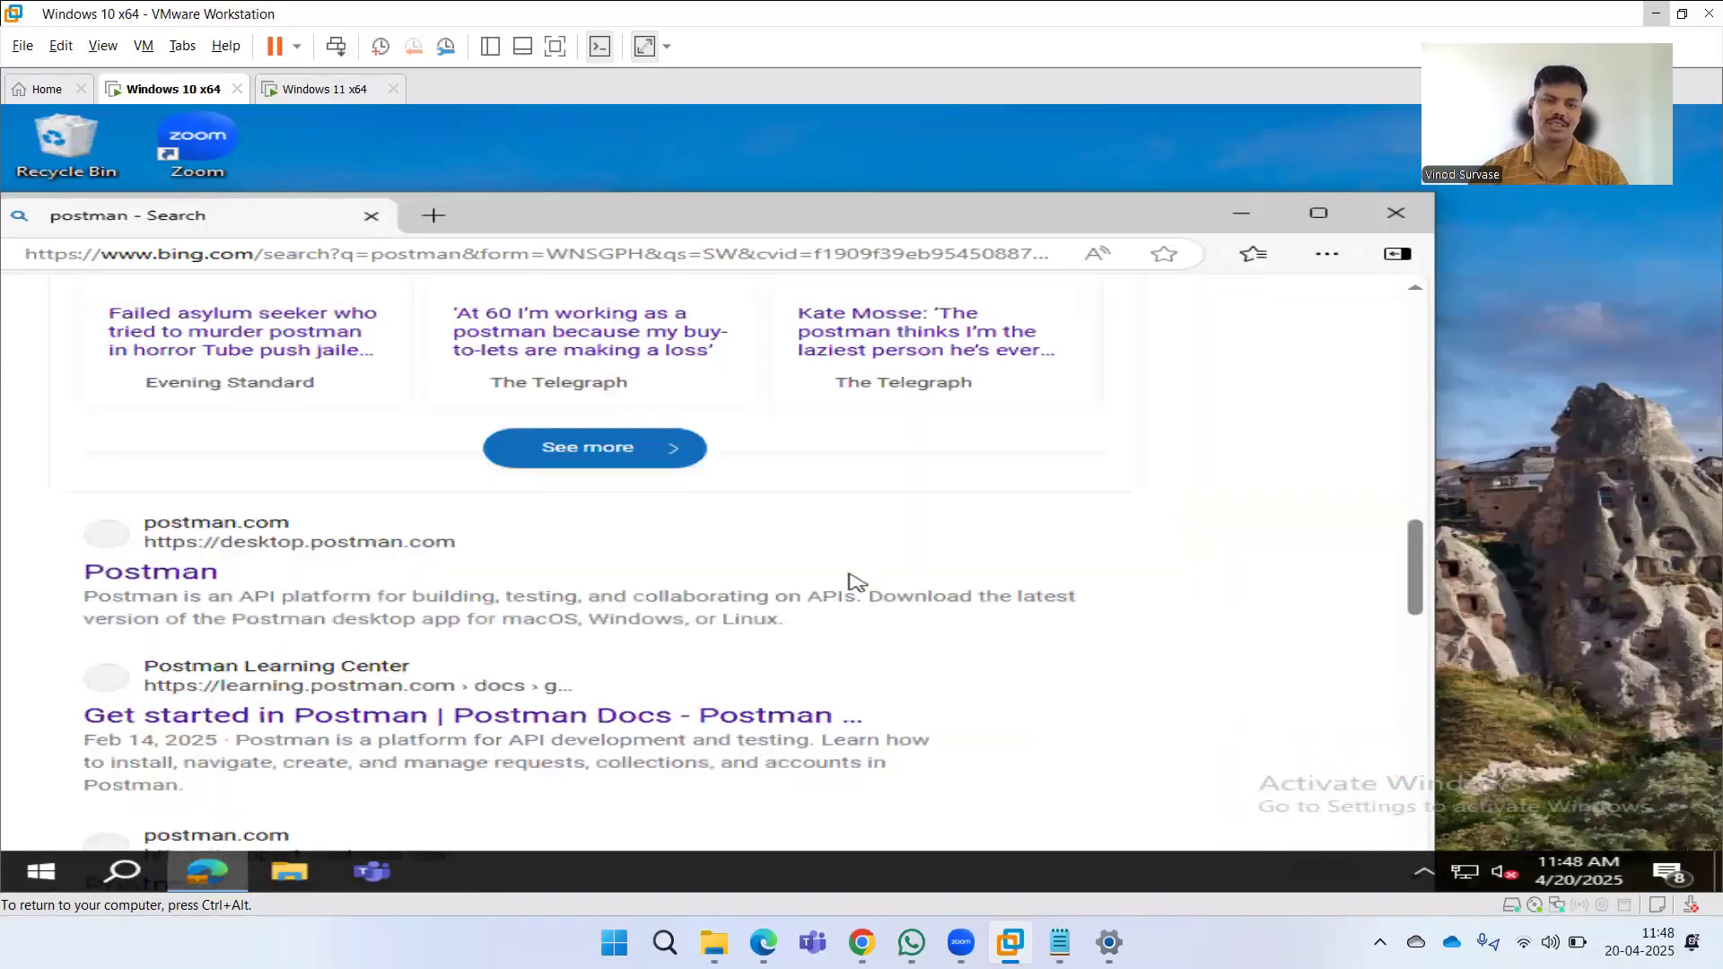
scroll(855, 582, "down", 6)
scroll(854, 582, "down", 5)
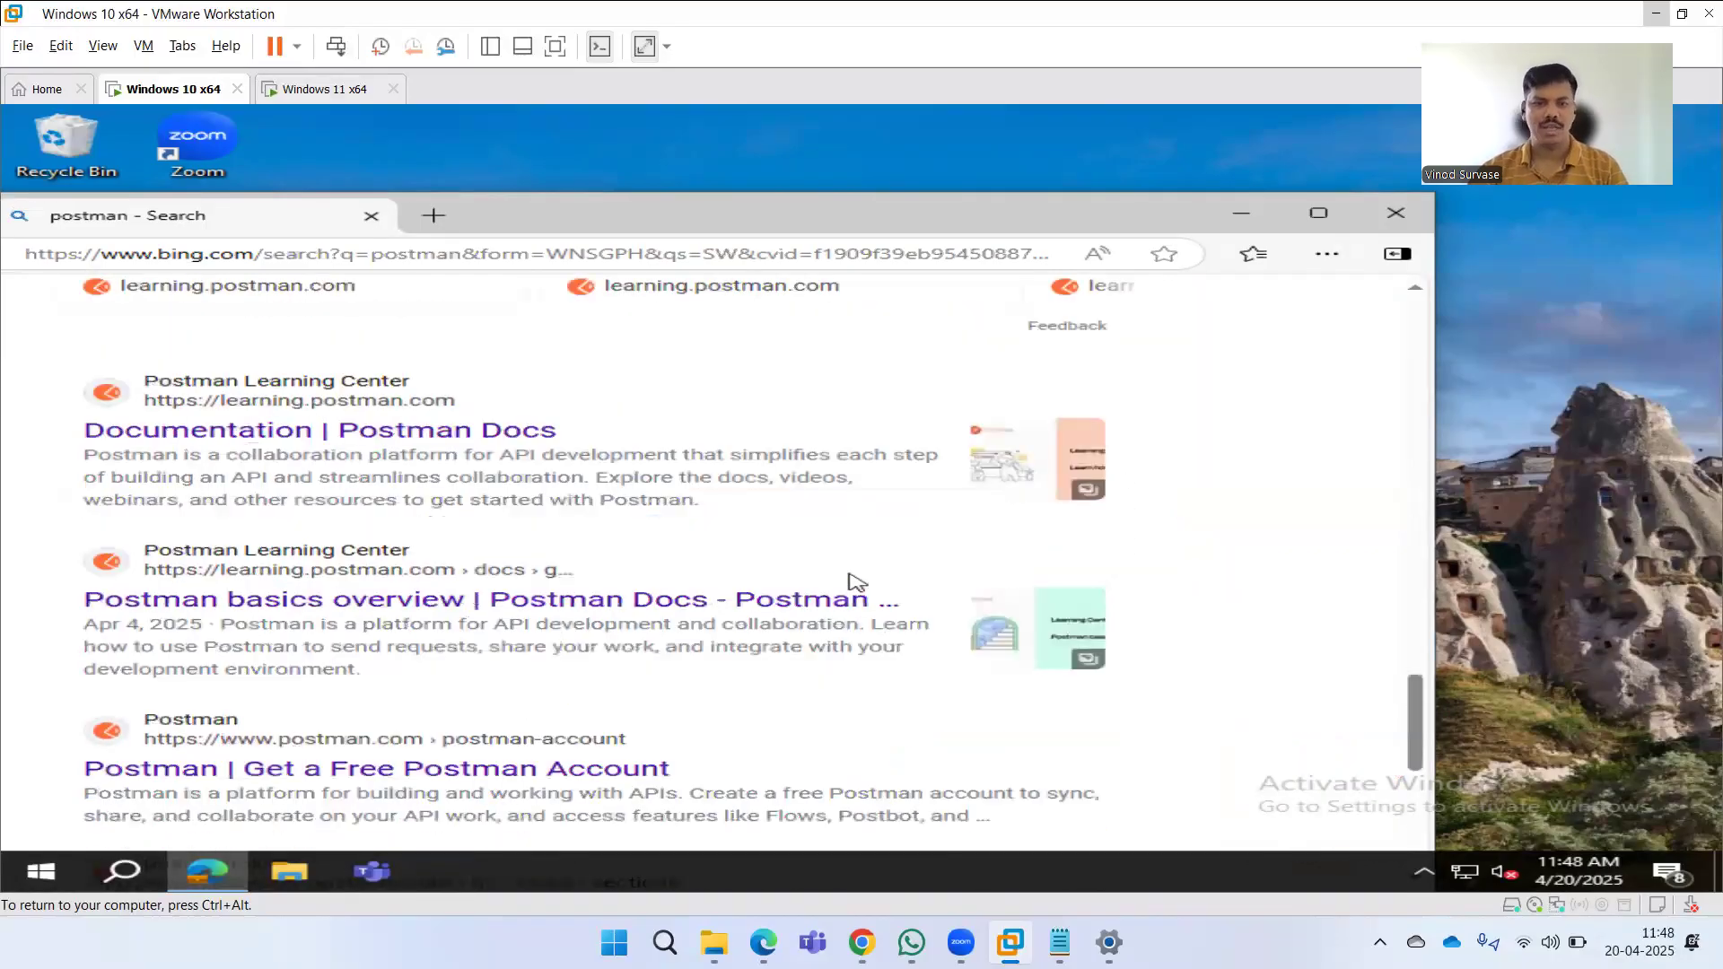
scroll(854, 581, "down", 5)
scroll(854, 584, "up", 10)
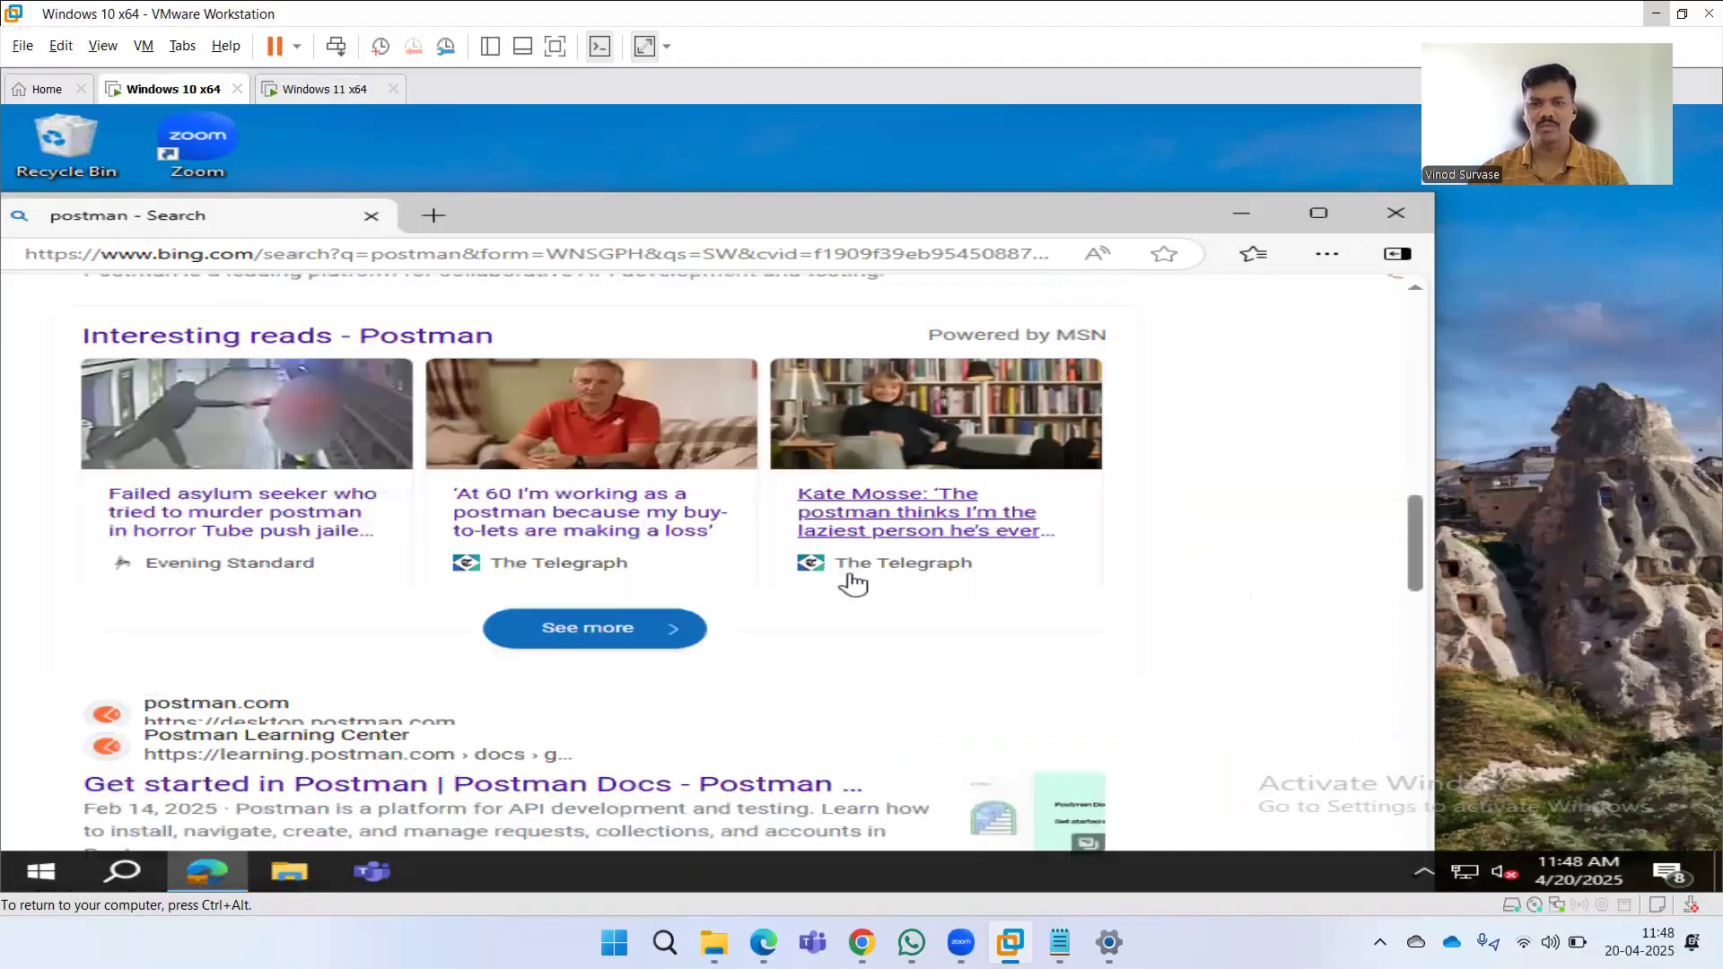
scroll(854, 584, "up", 10)
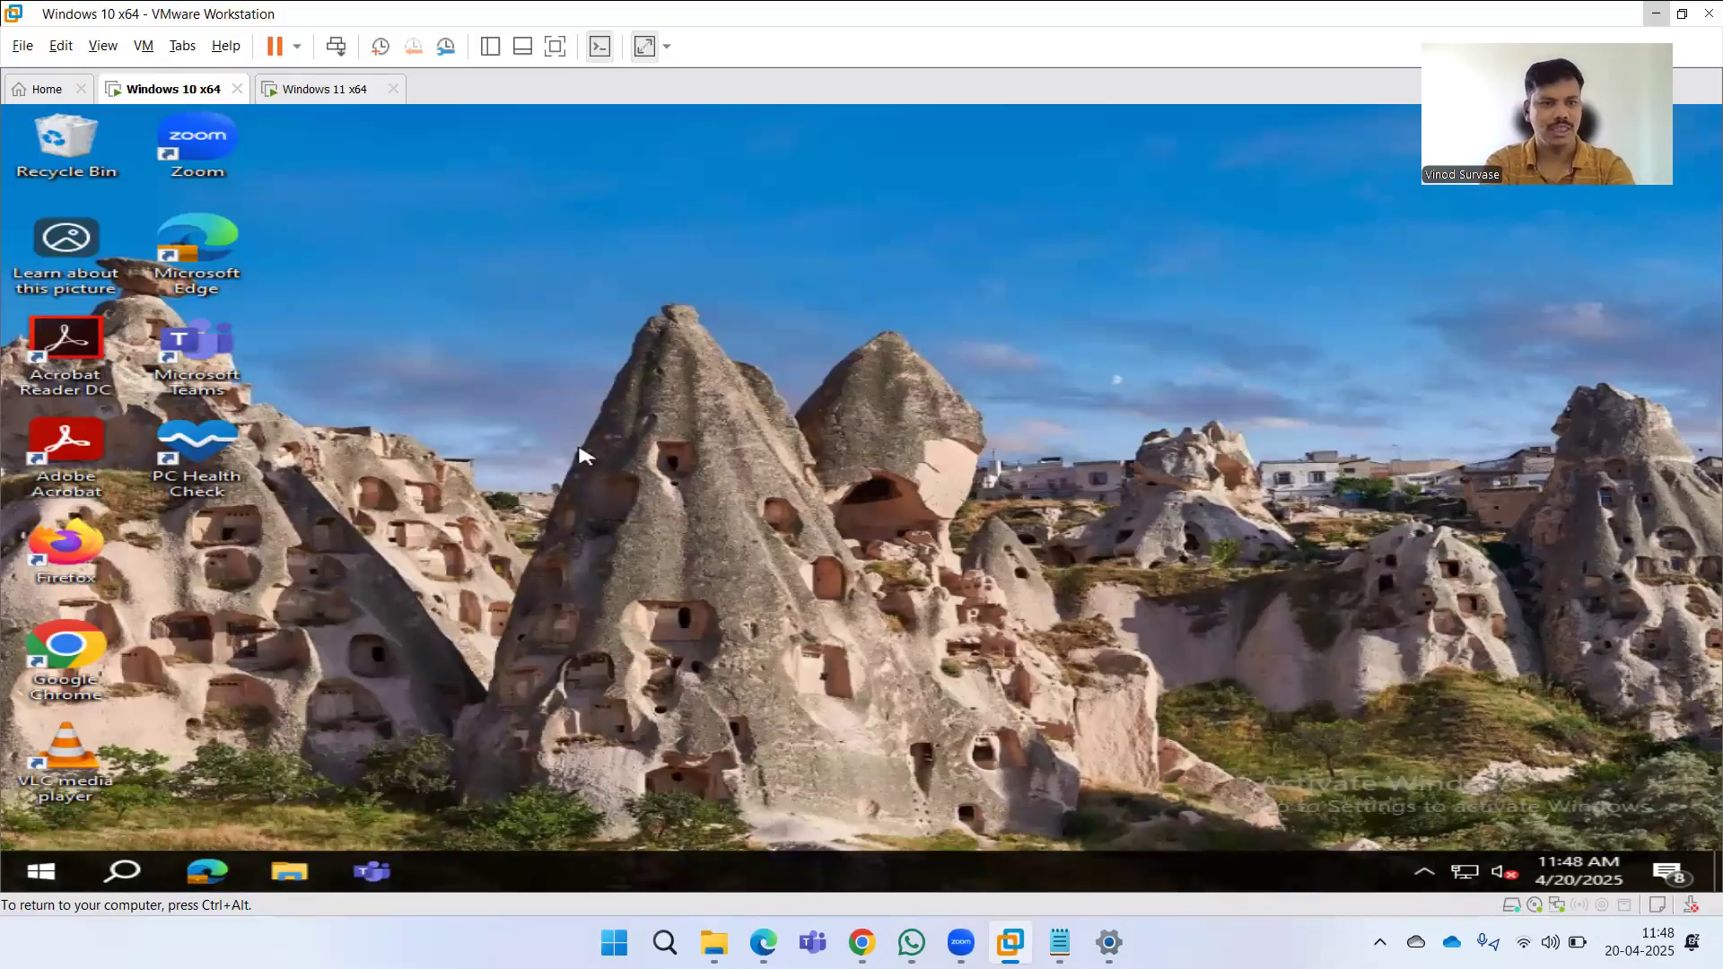
Open Search permissions and history settings and turn off cloud content search for Microsoft and work or school accounts.
key("super")
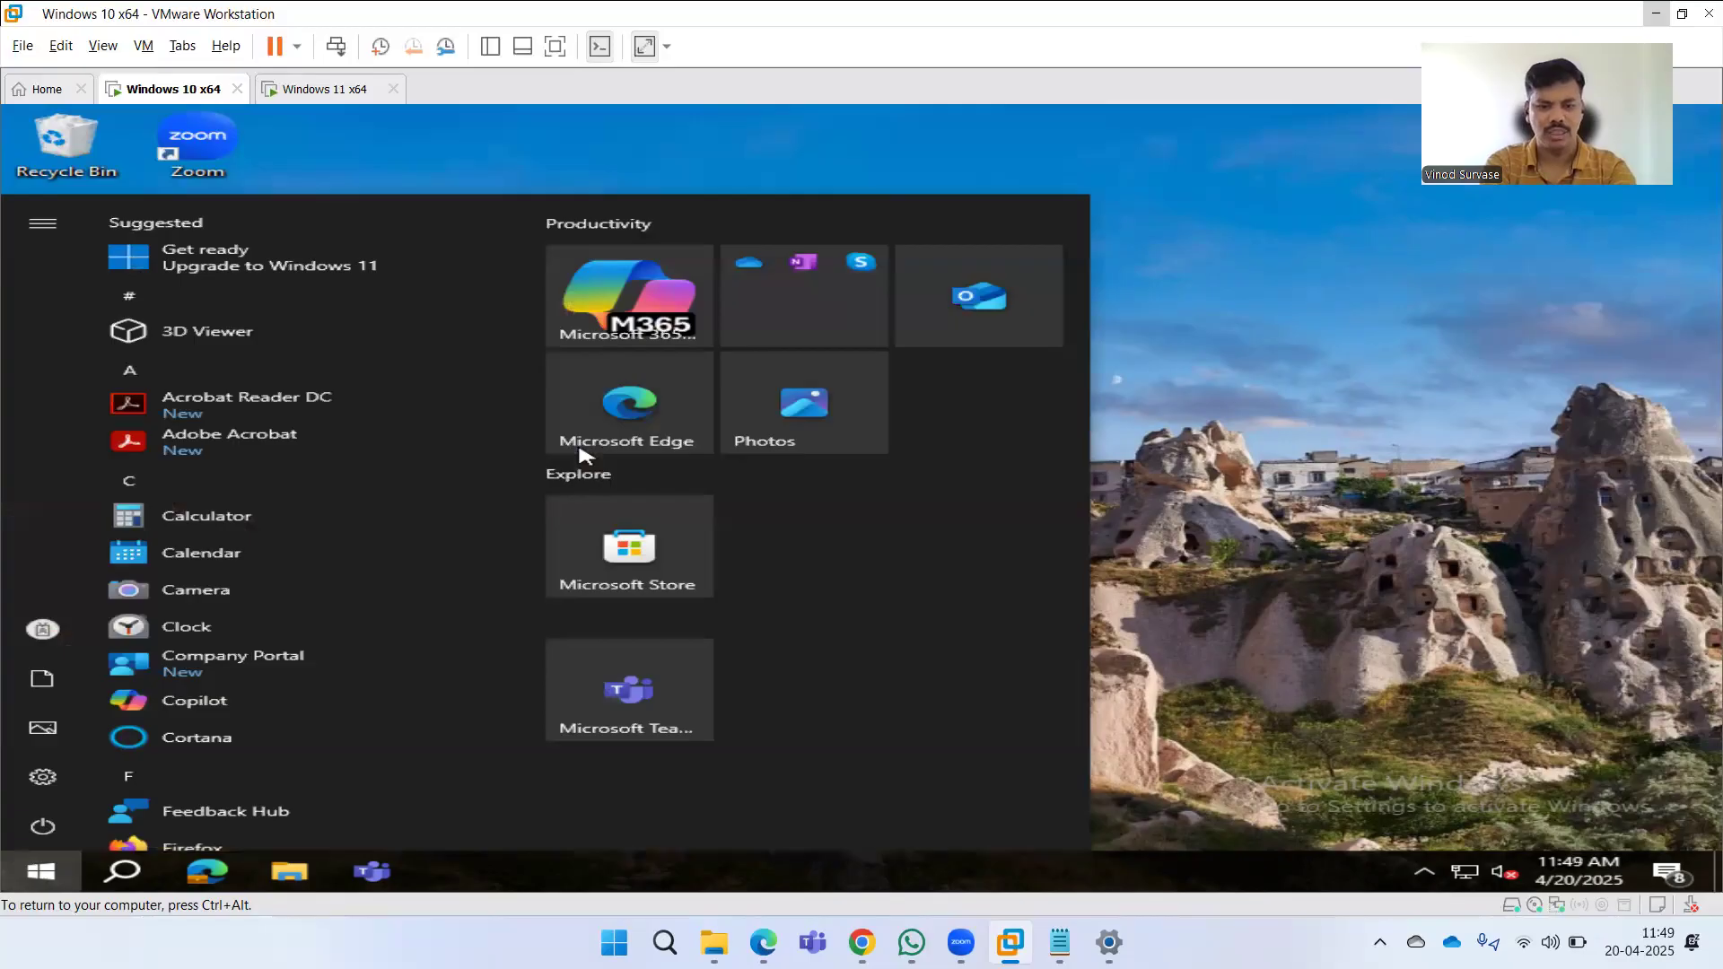
type("search ")
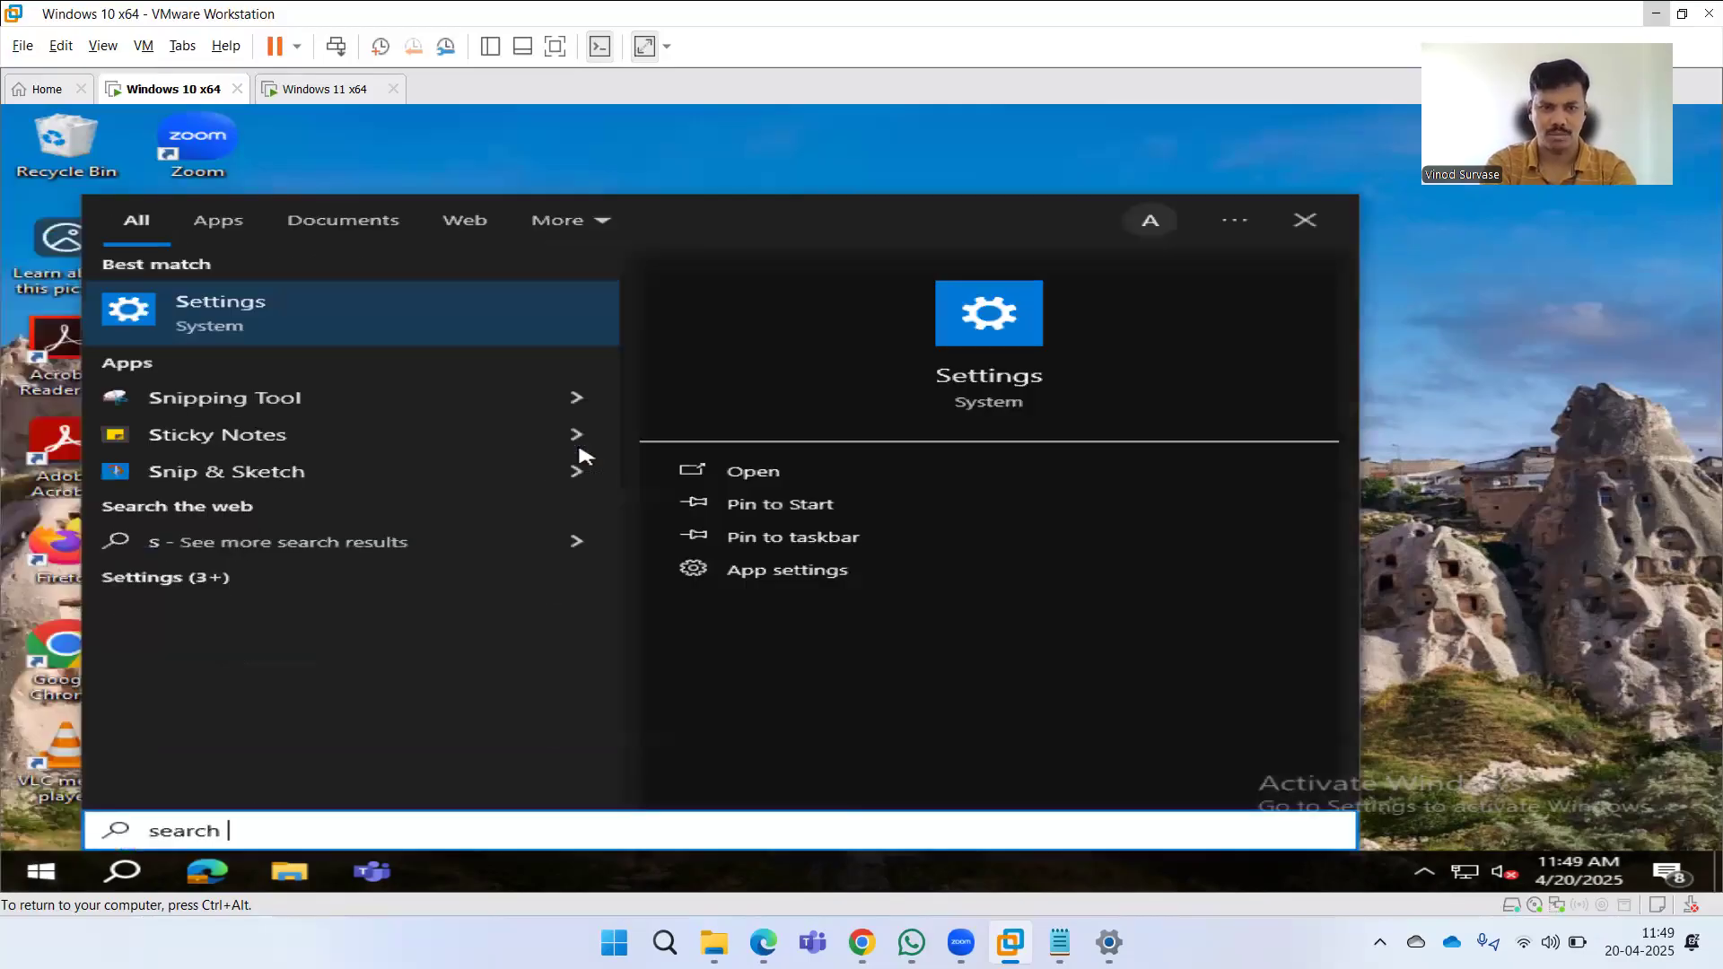
type("p")
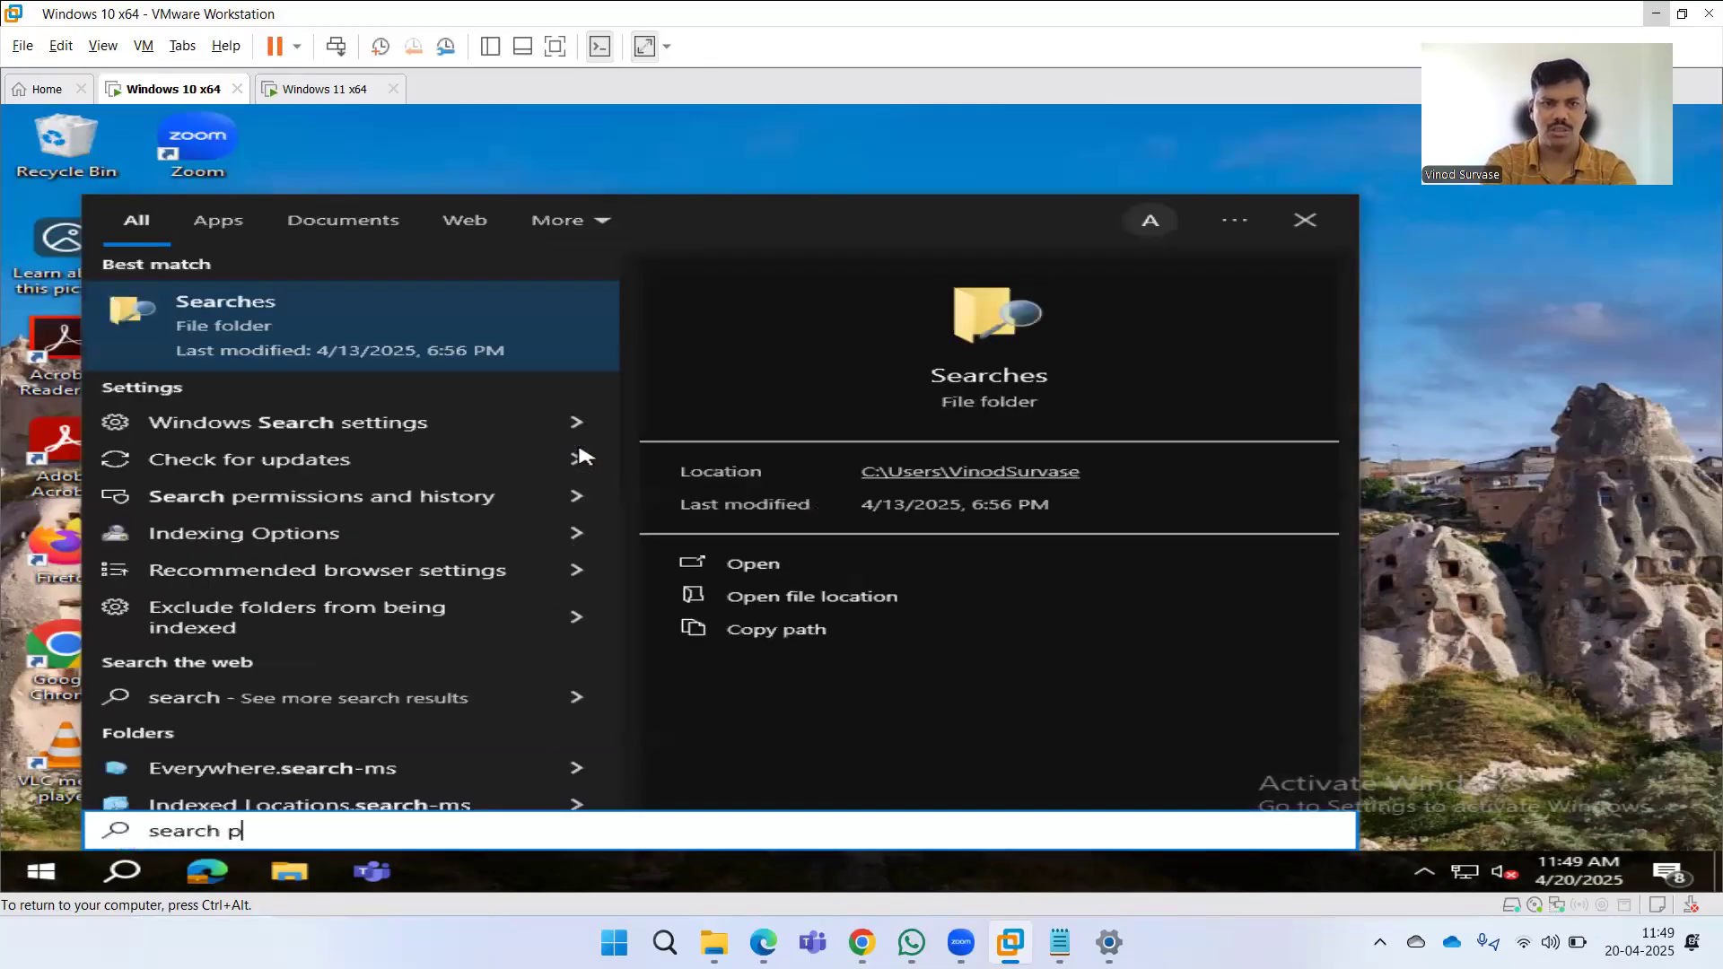
type("ermi")
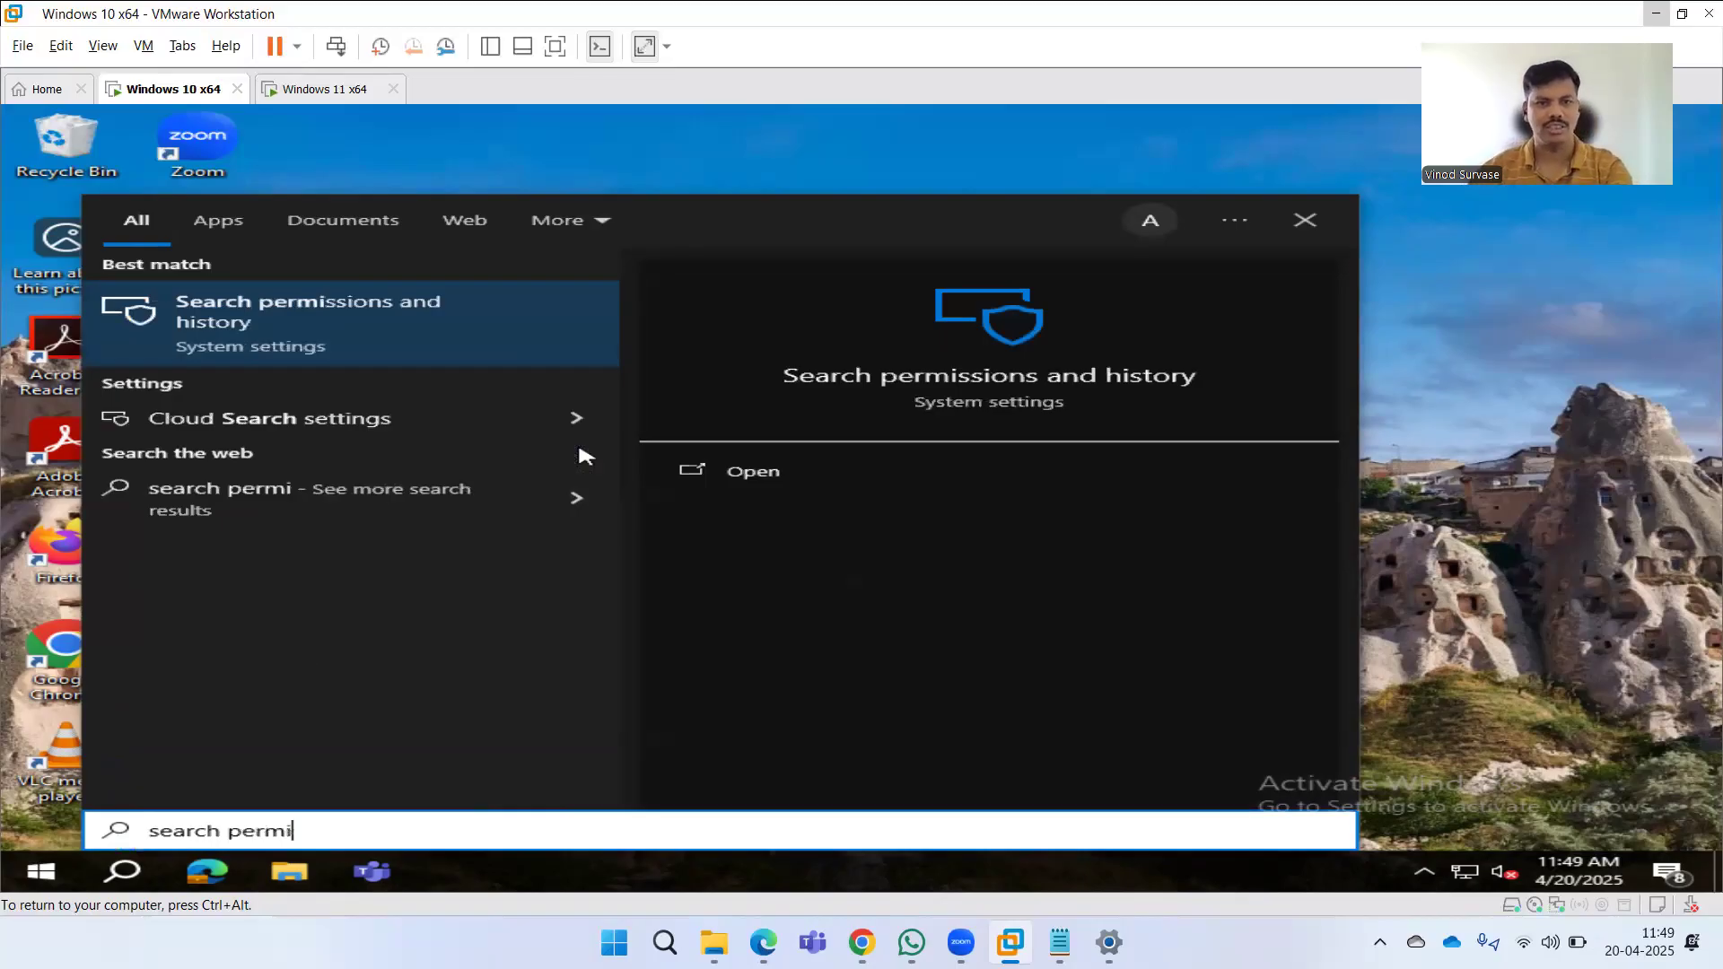
left_click(301, 323)
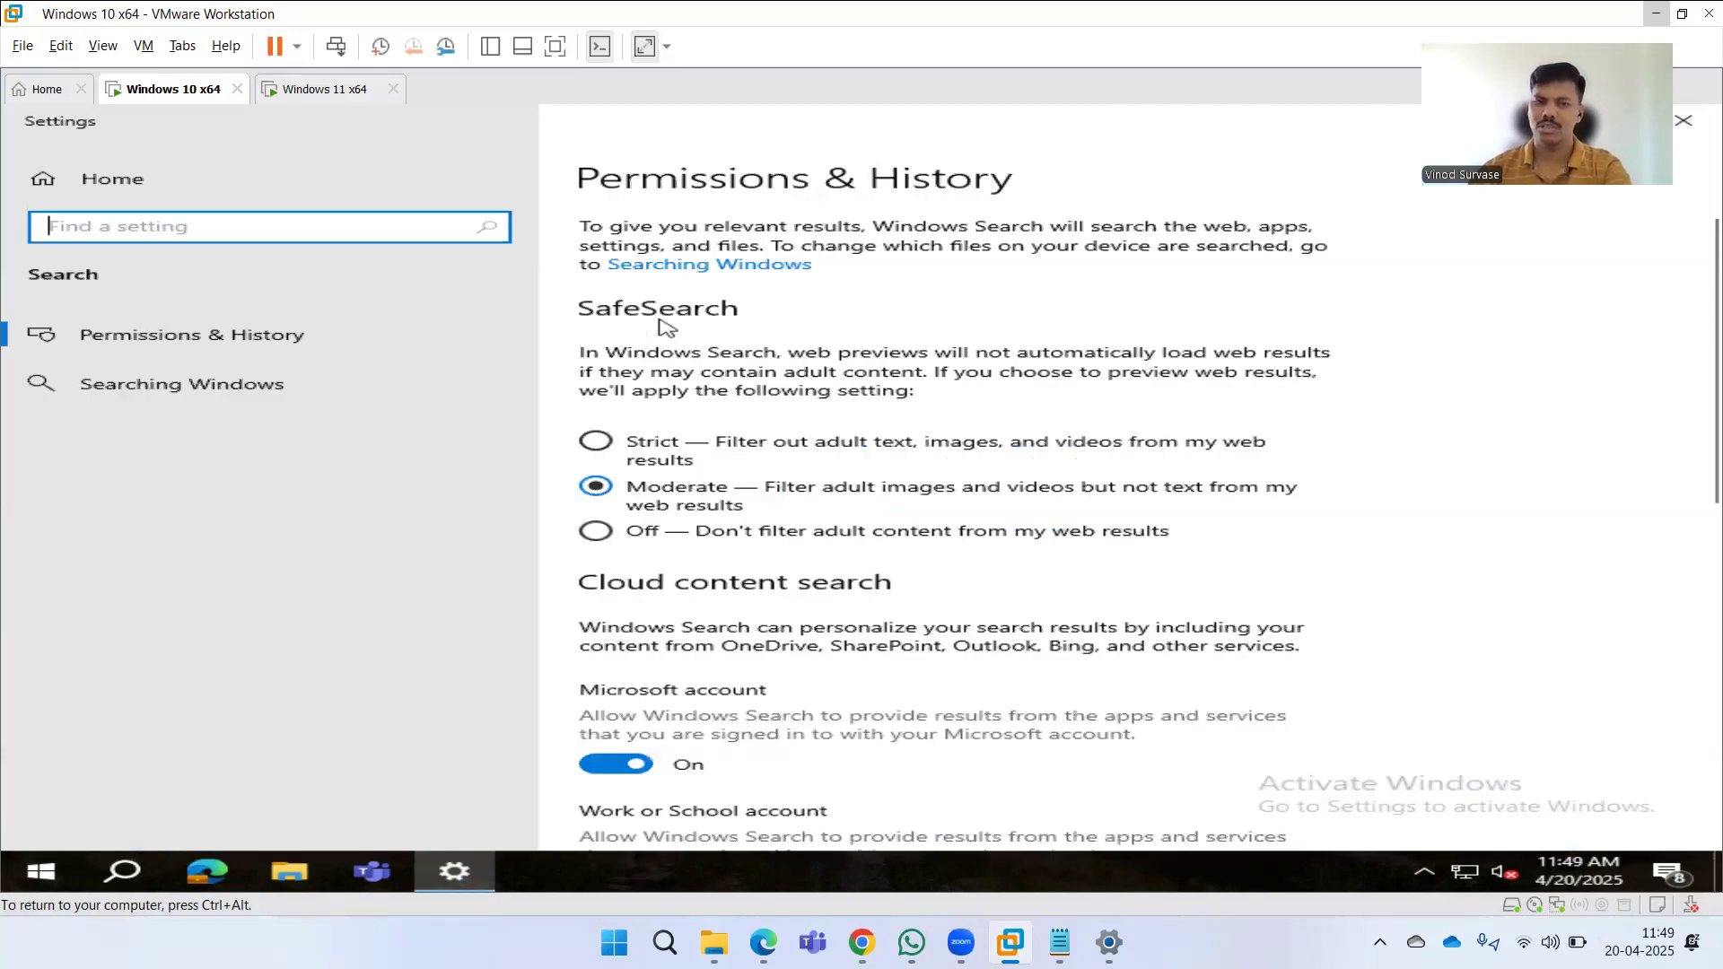
scroll(843, 473, "down", 3)
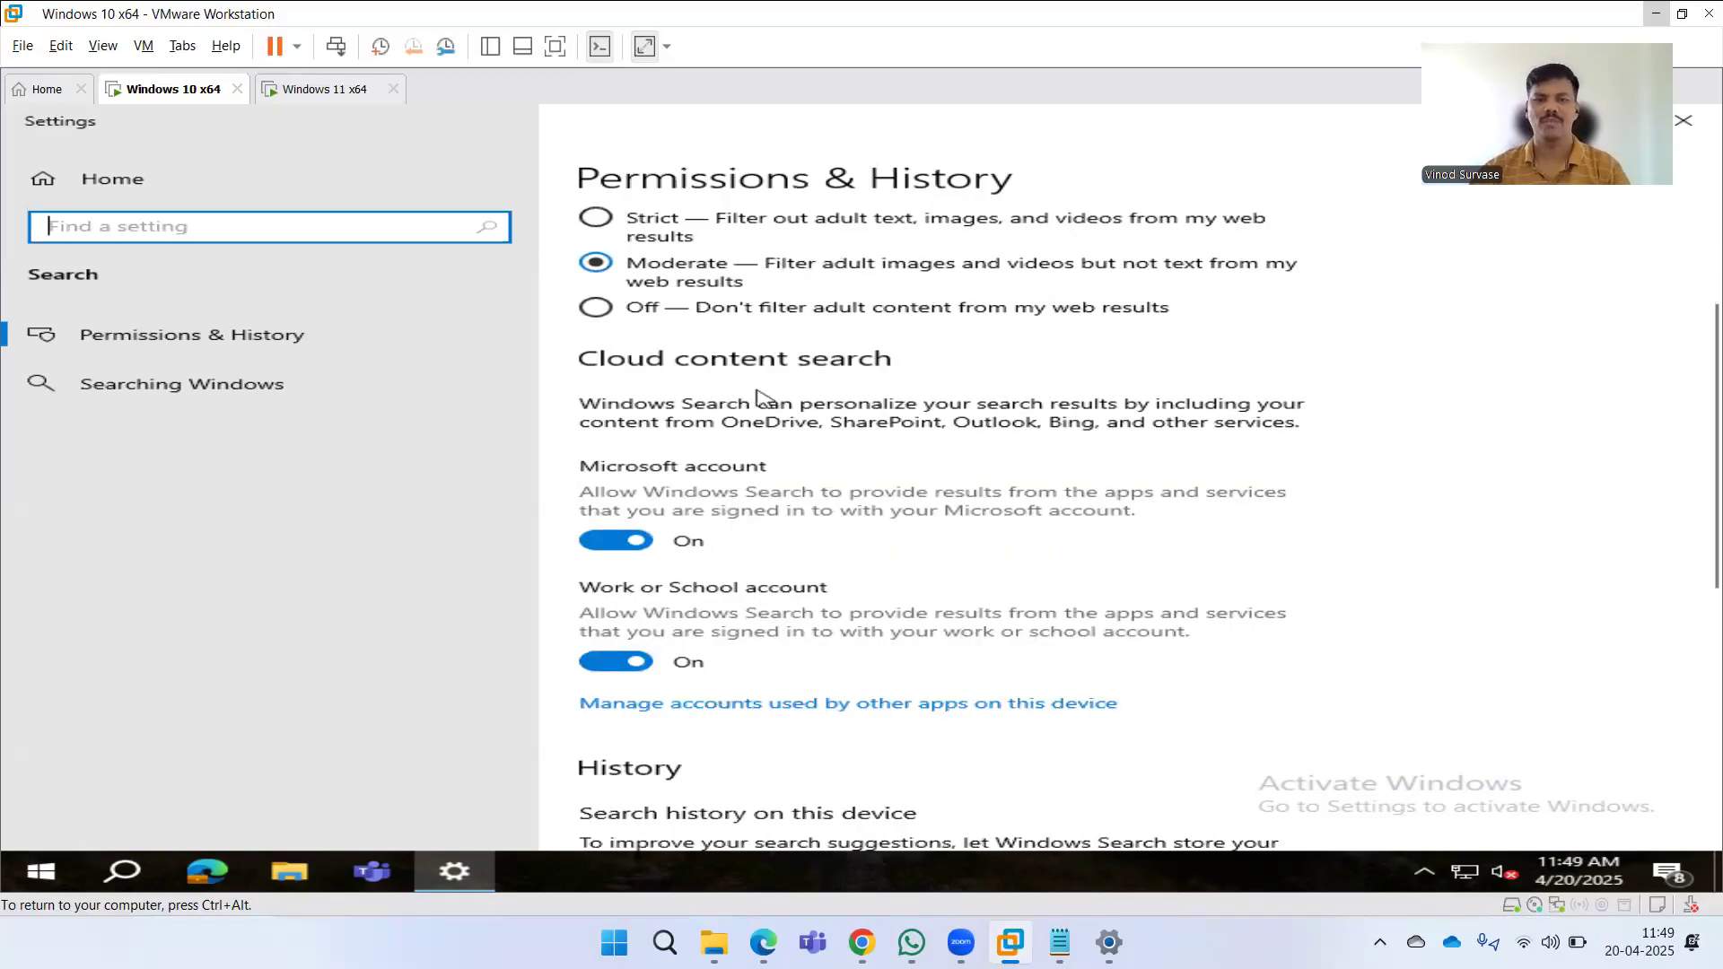
scroll(777, 426, "down", 1)
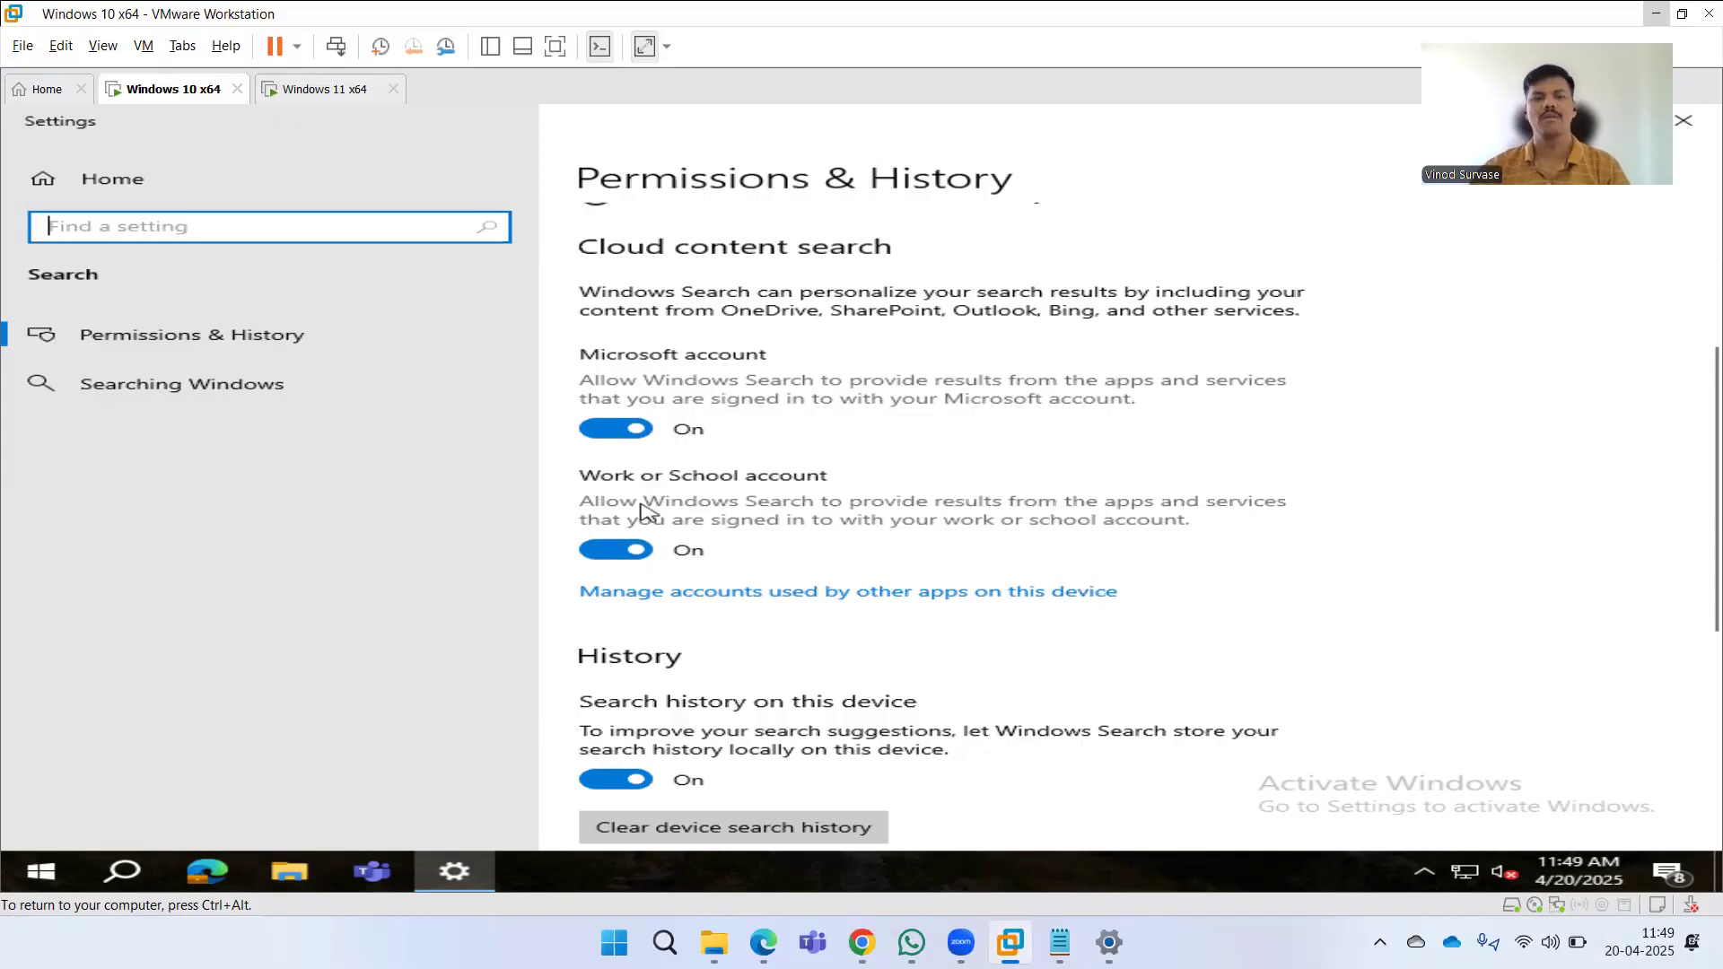
left_click(612, 430)
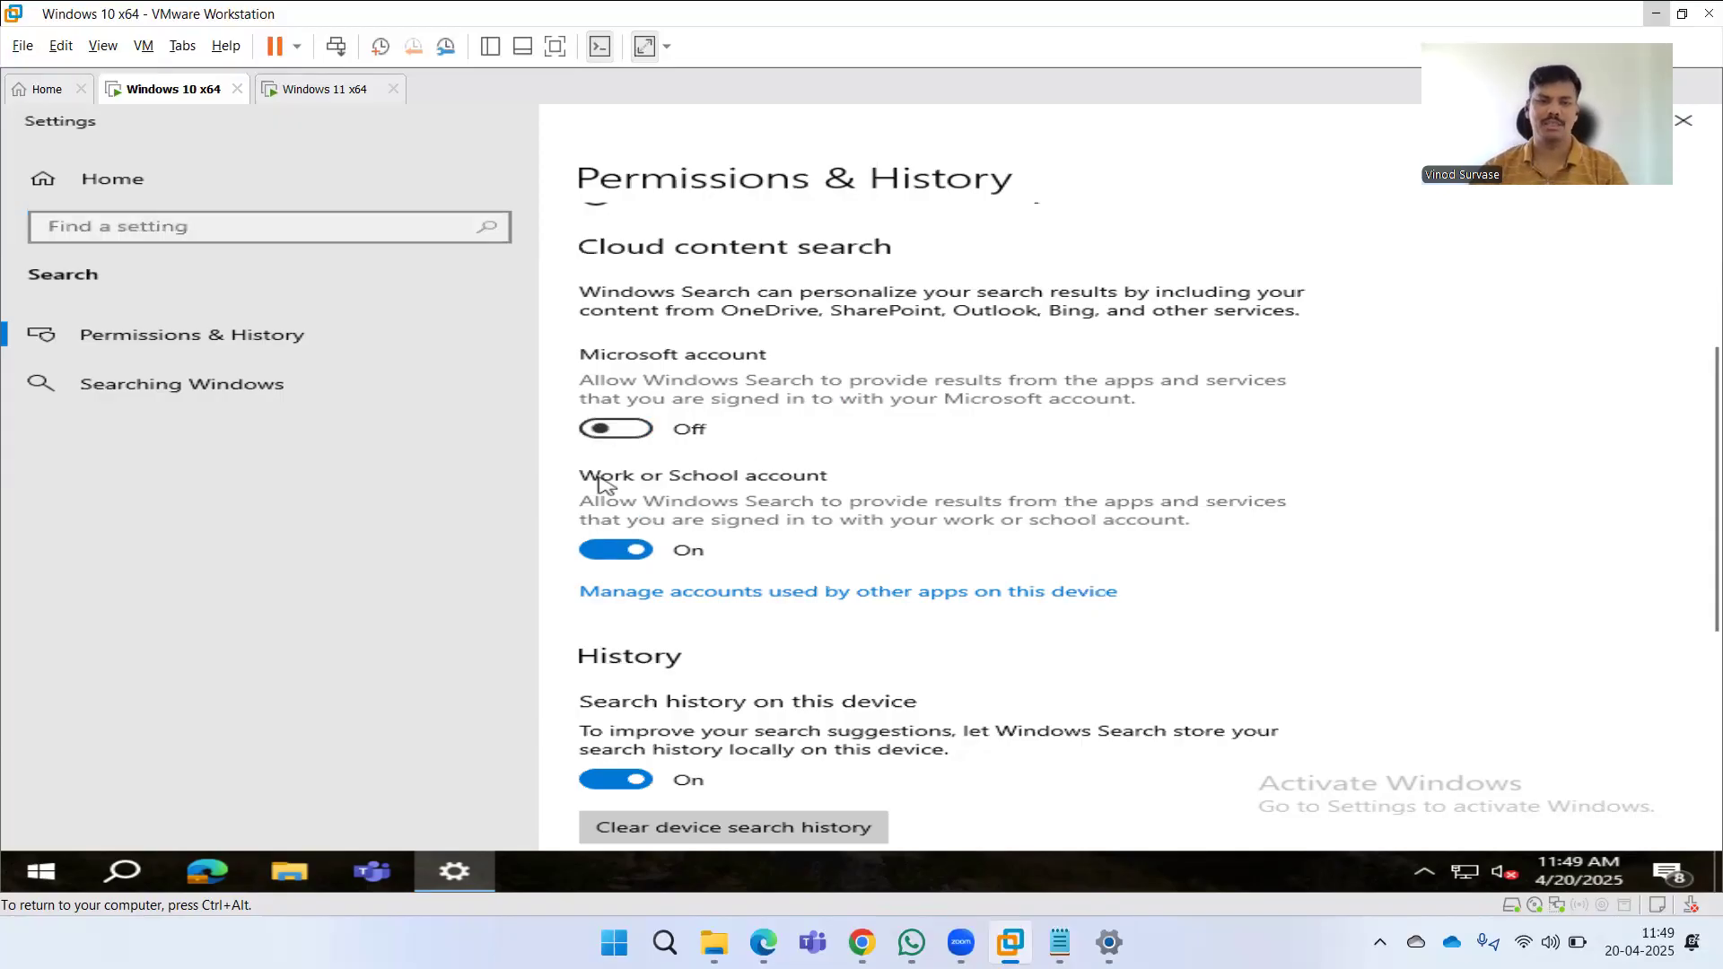
left_click(615, 549)
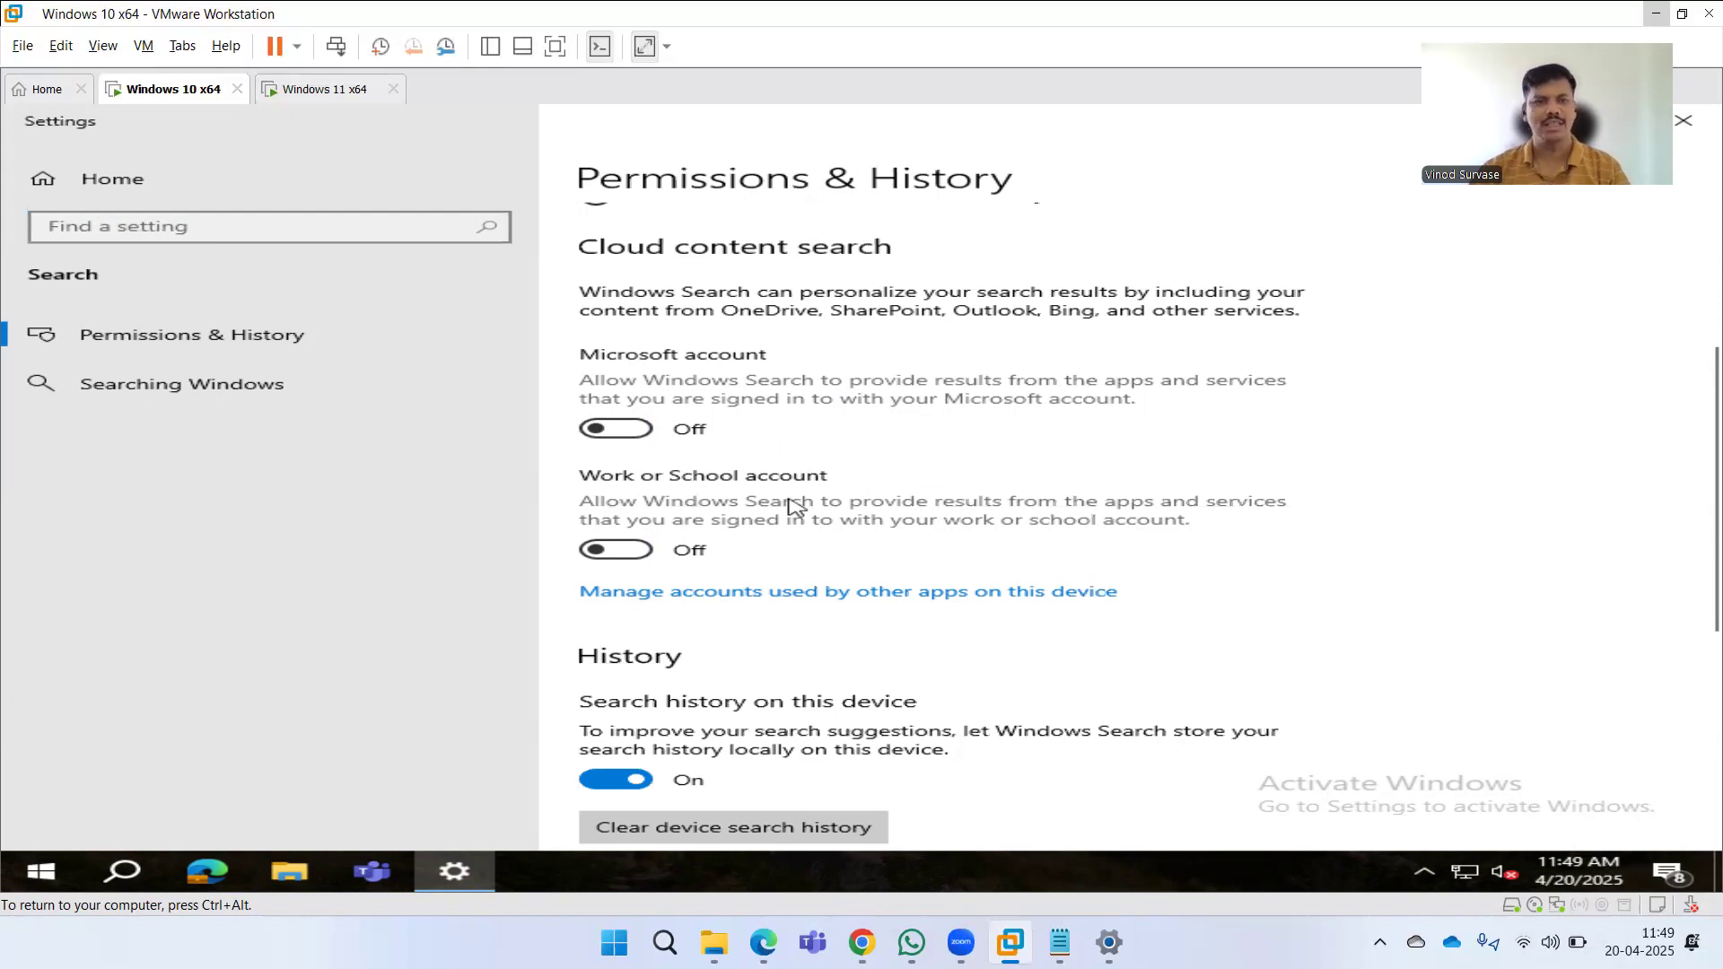
Switch to the Windows 11 VM and open Search permissions and history settings from a Start menu search.
left_click(310, 99)
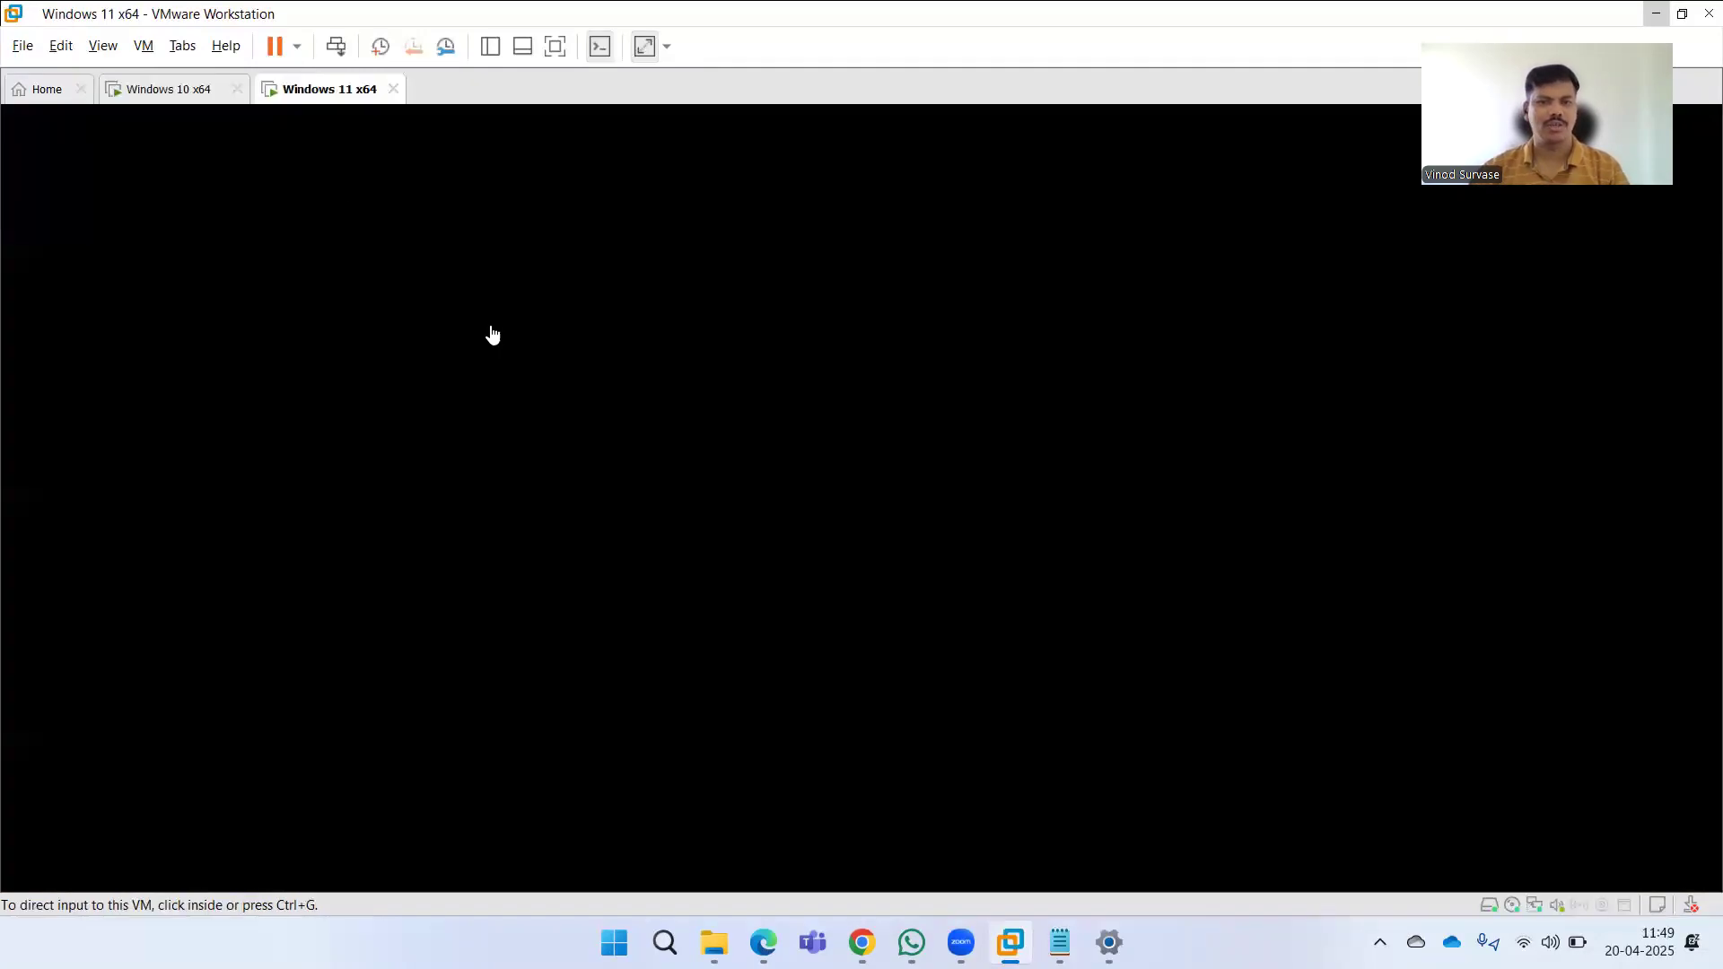
left_click(530, 352)
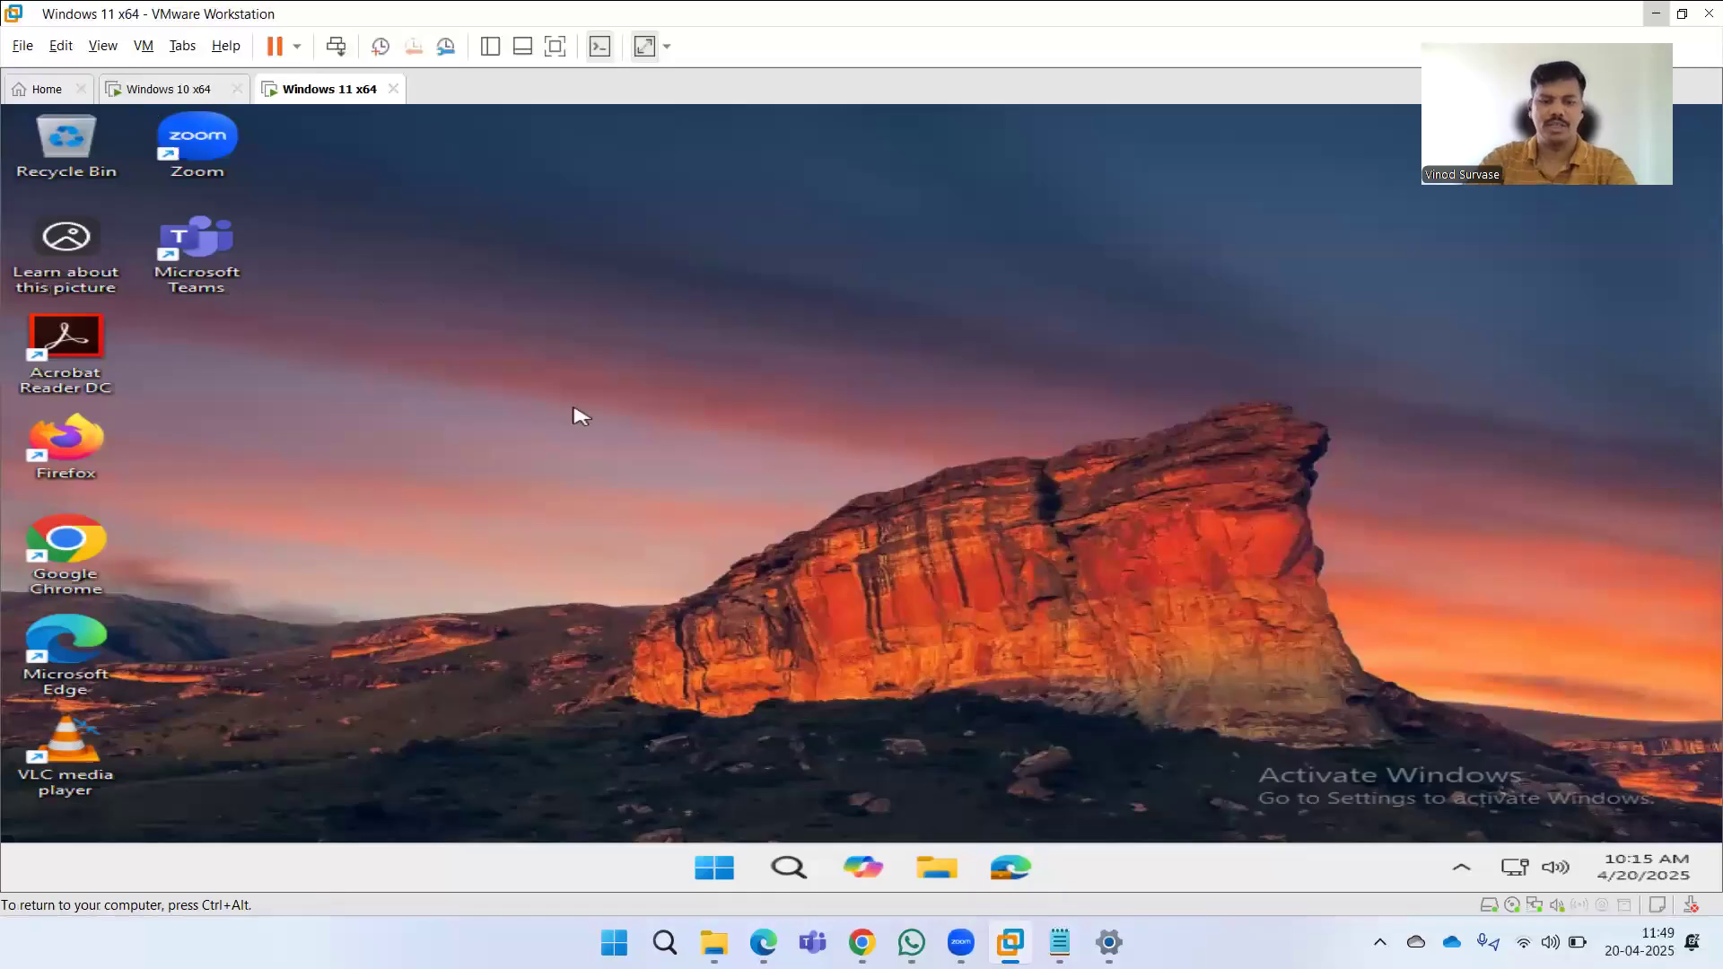
key("super")
type("search ")
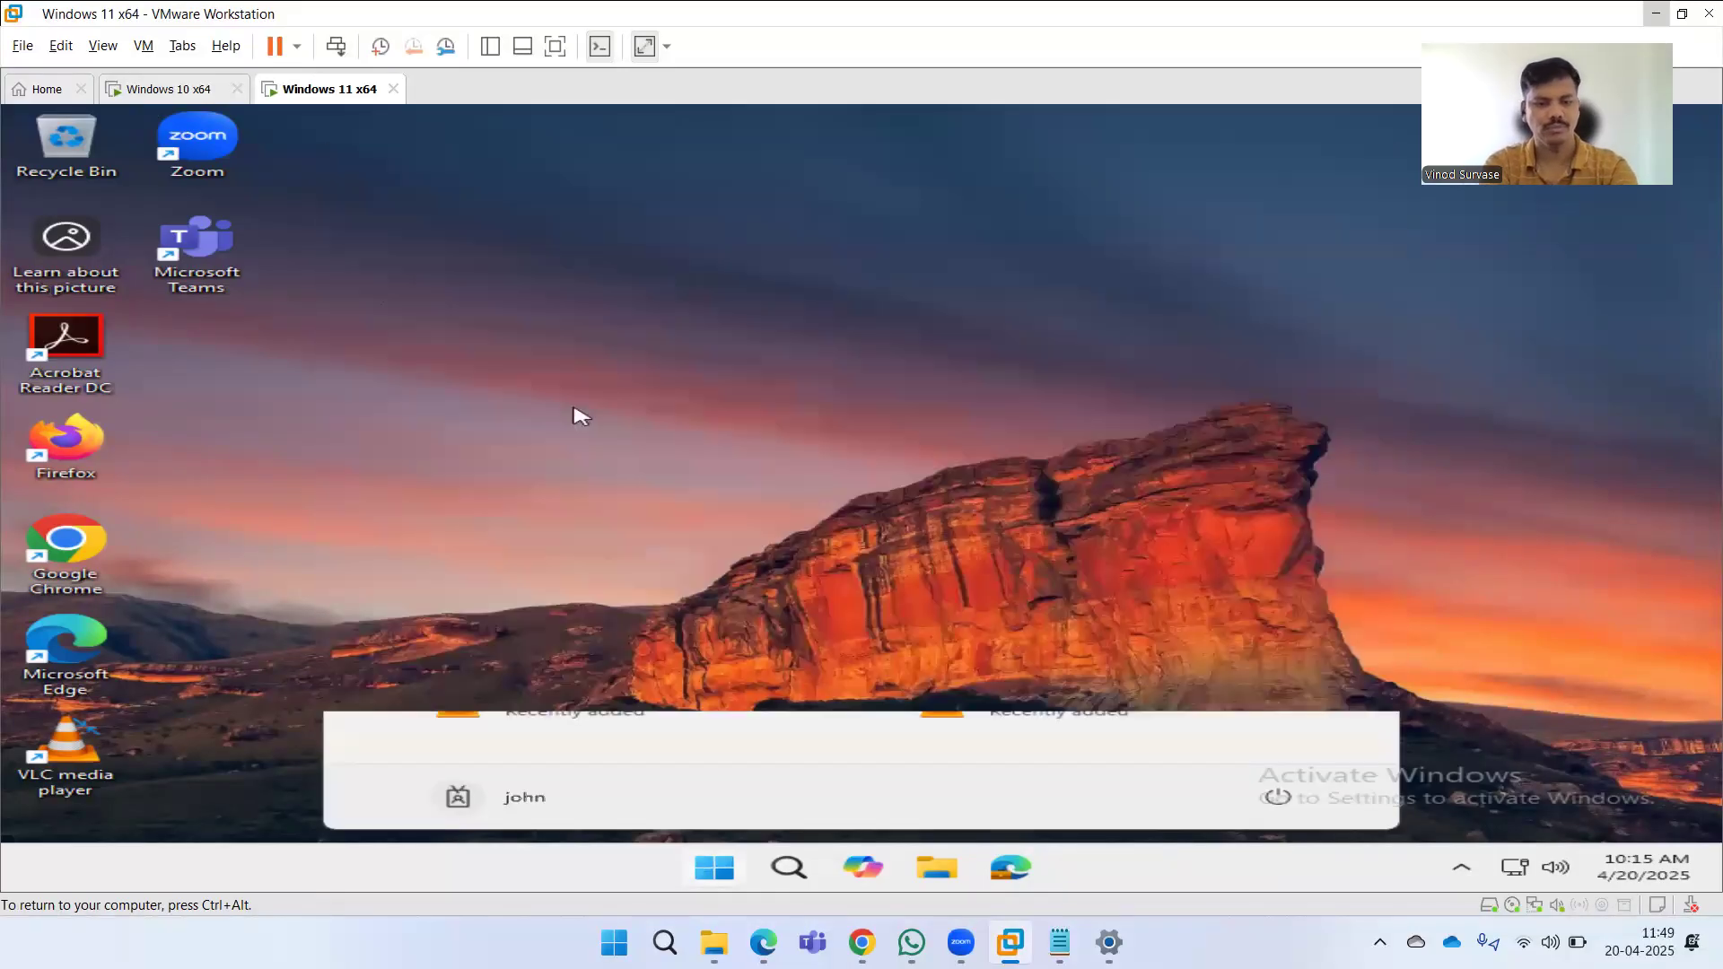
type("permissi")
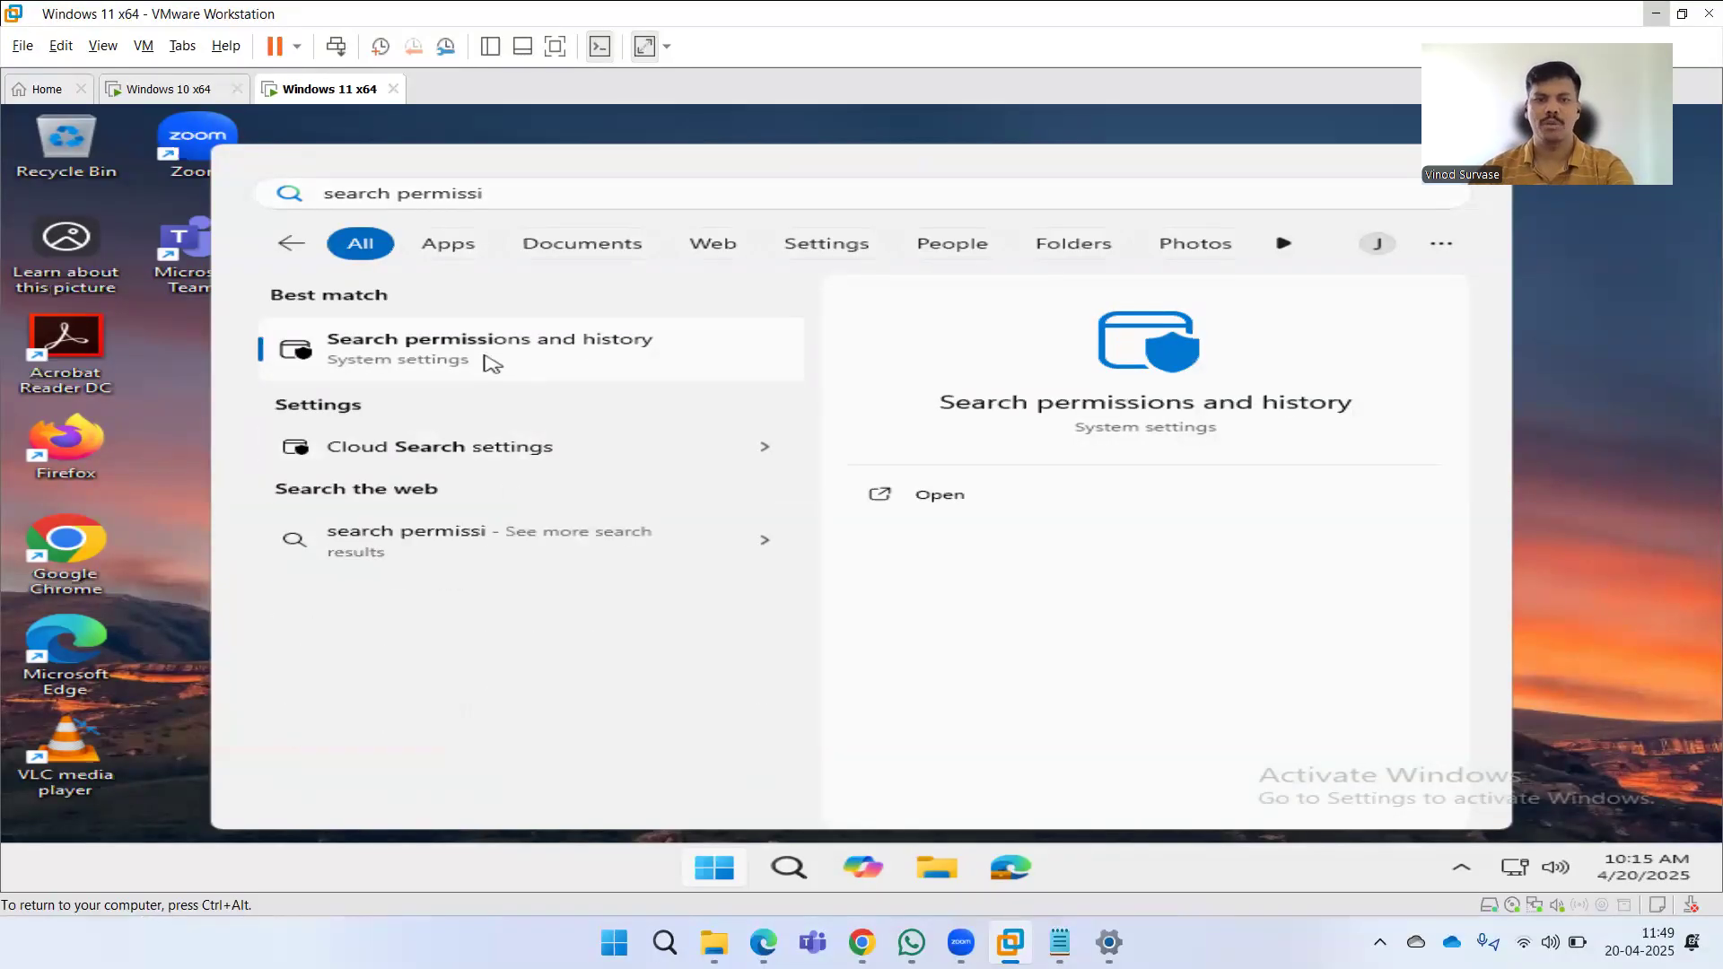
left_click(490, 363)
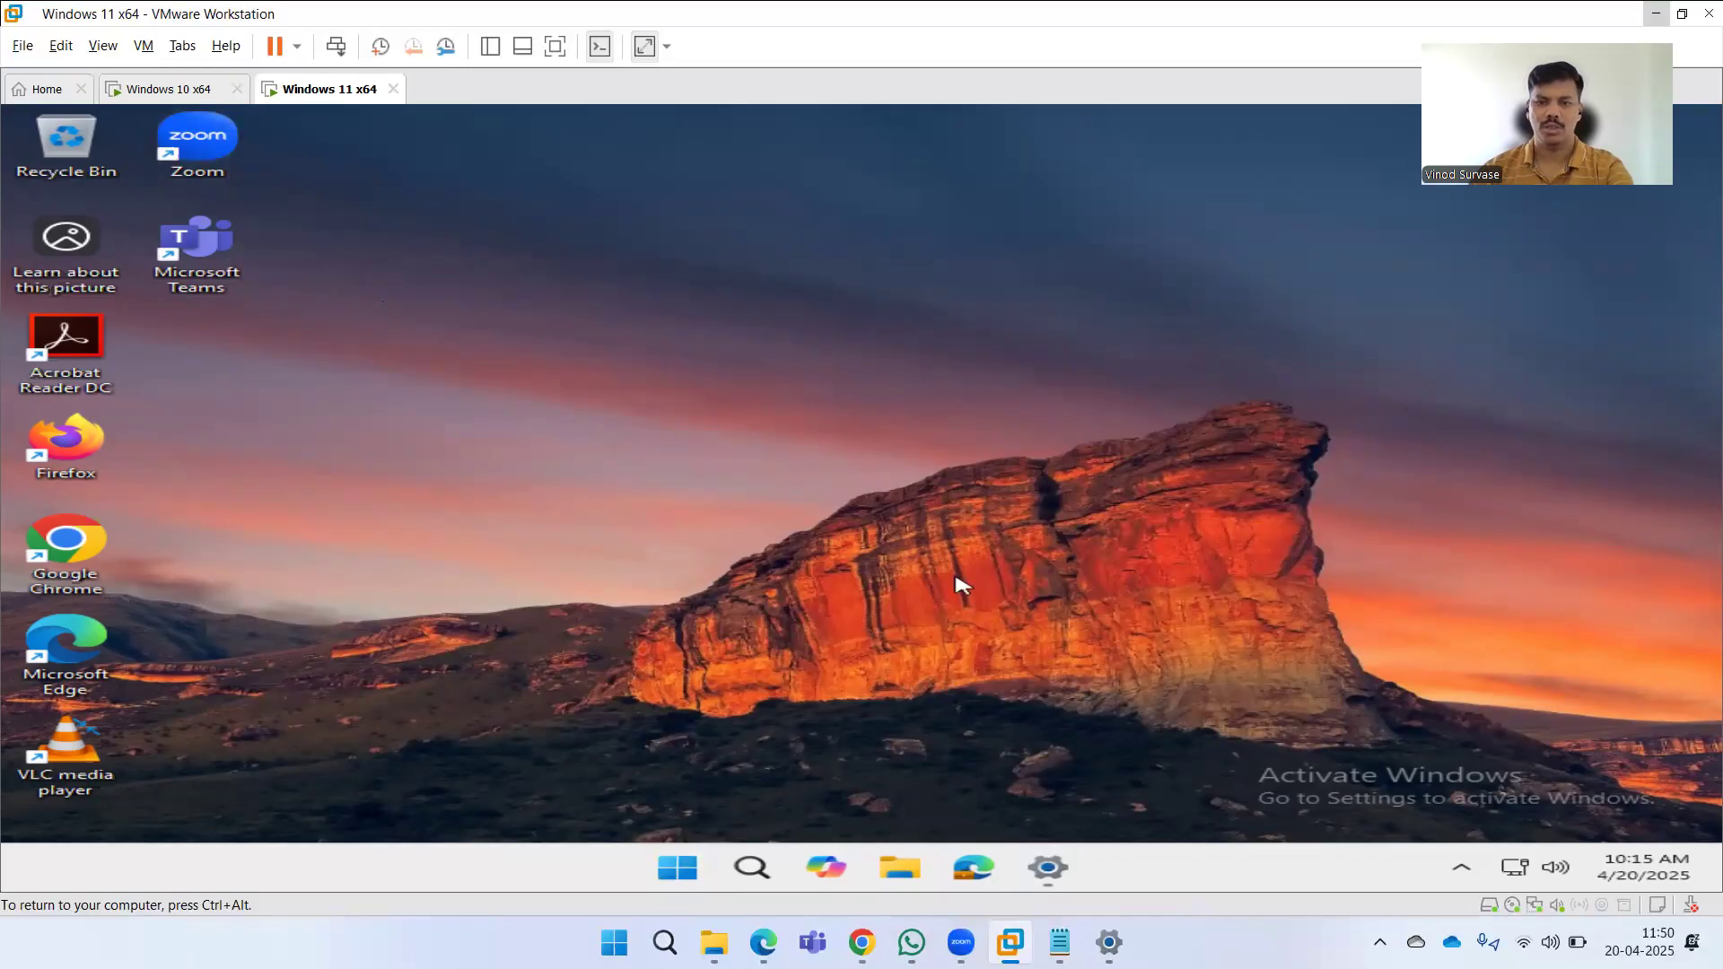
left_click(1062, 863)
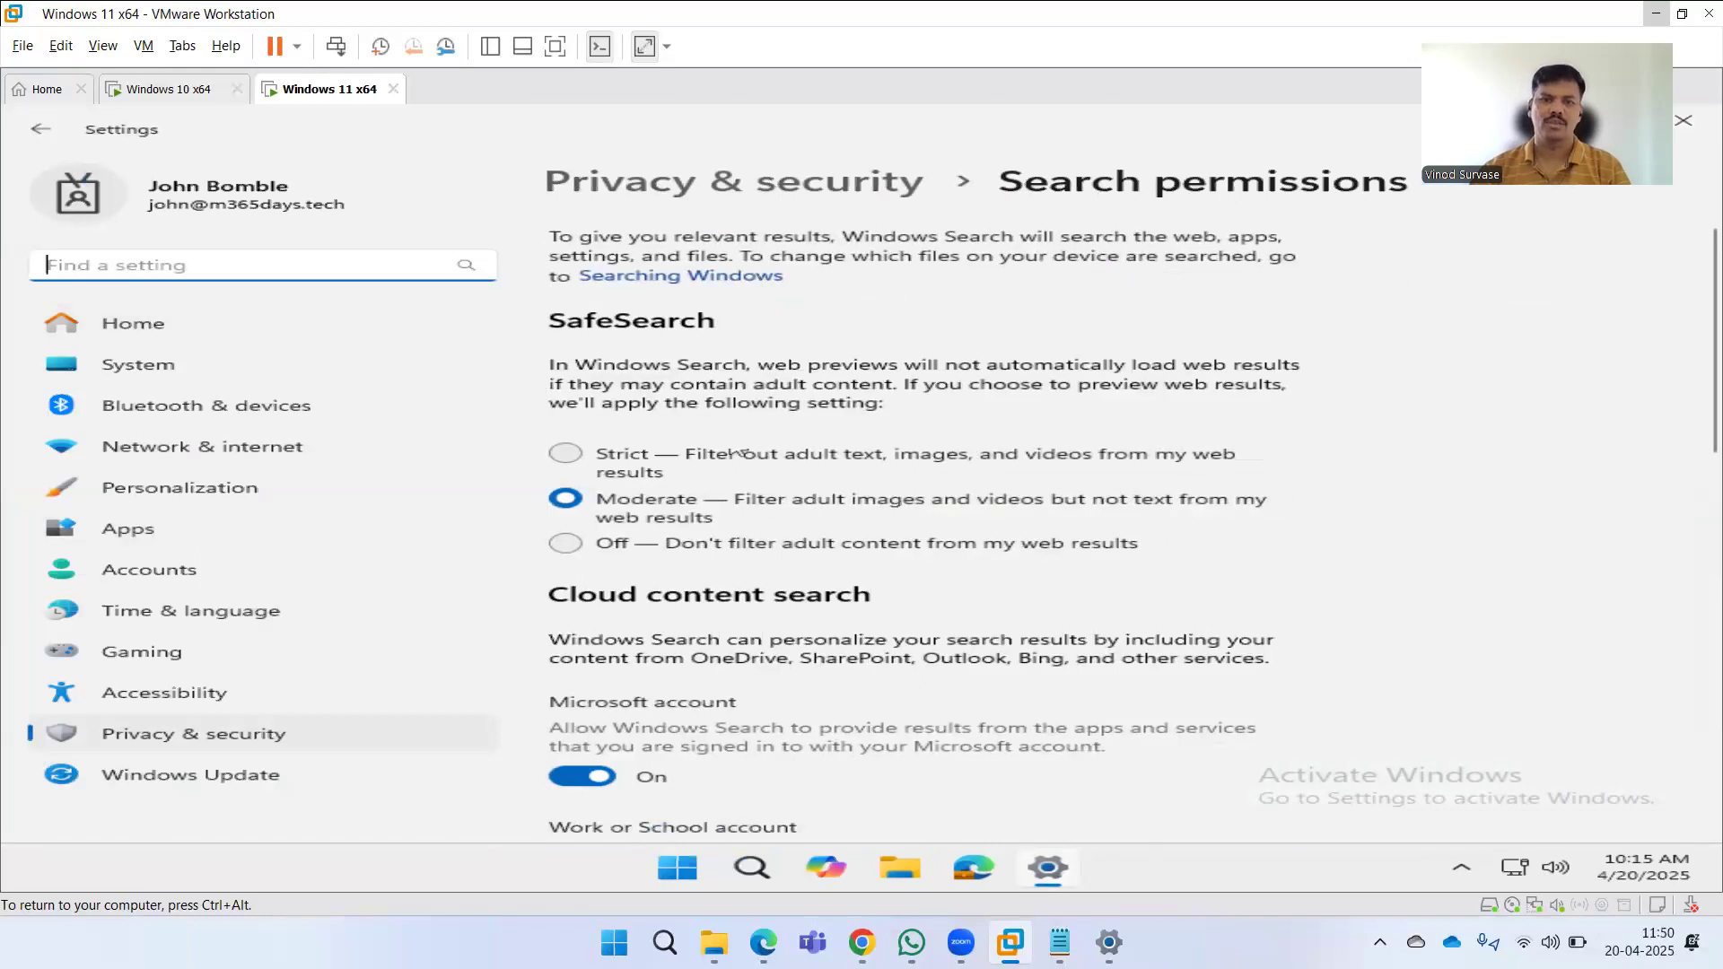
left_click(578, 329)
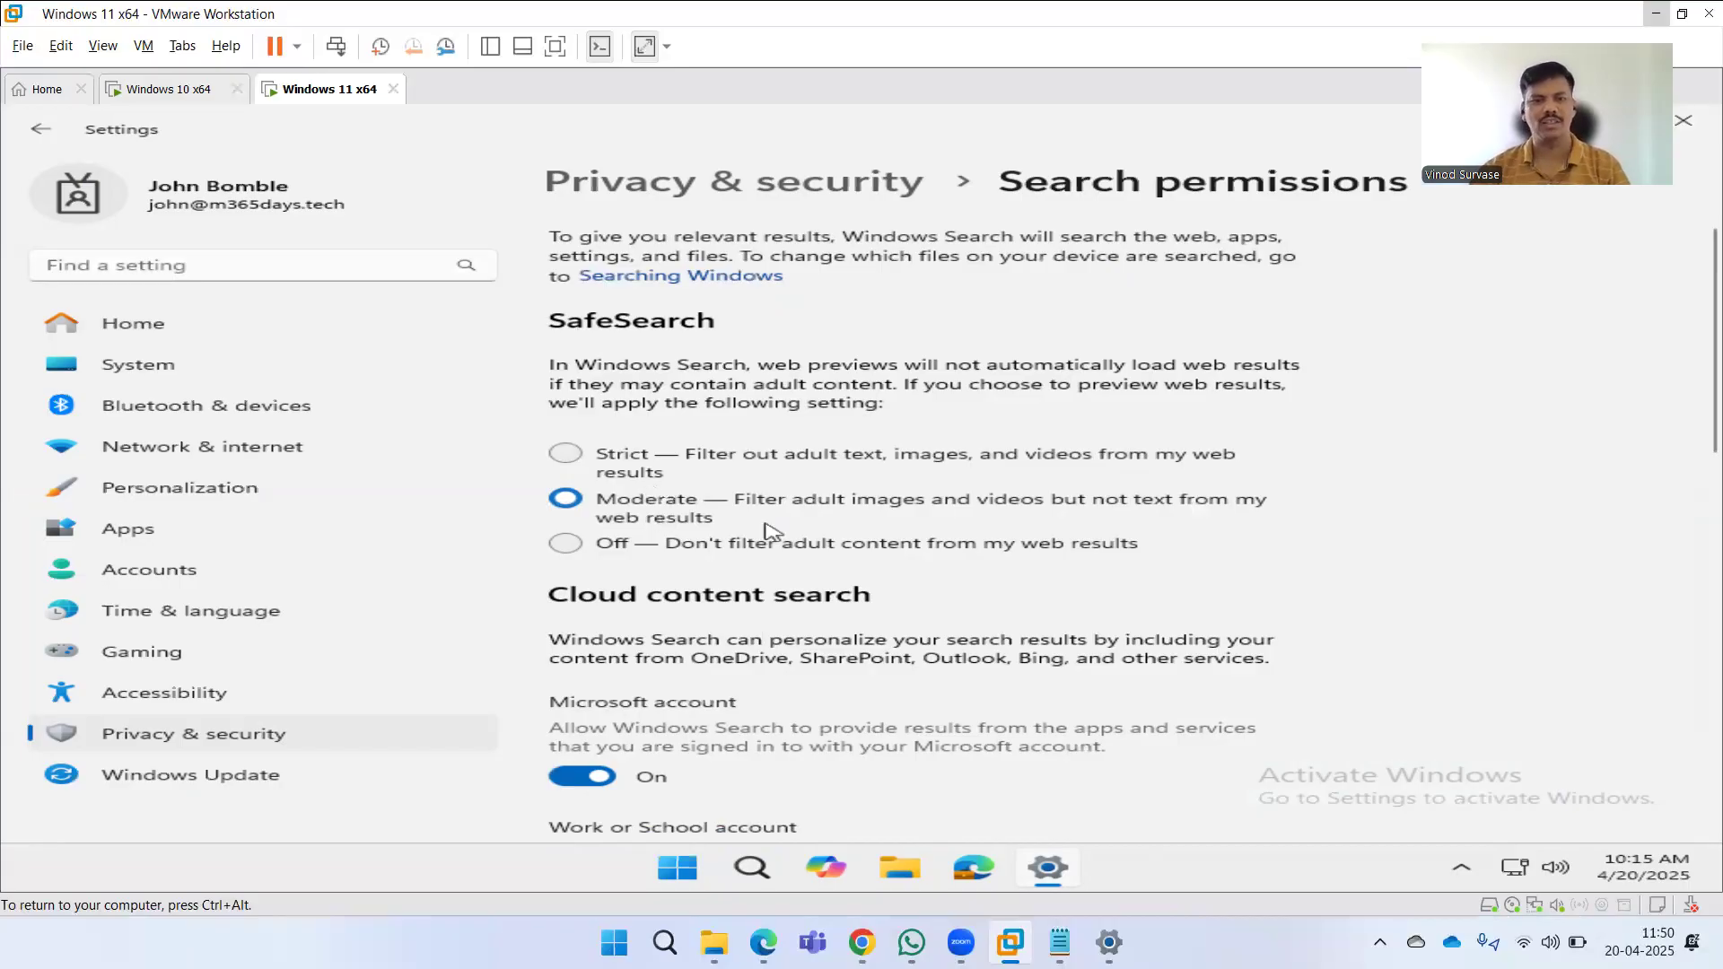
scroll(765, 530, "down", 3)
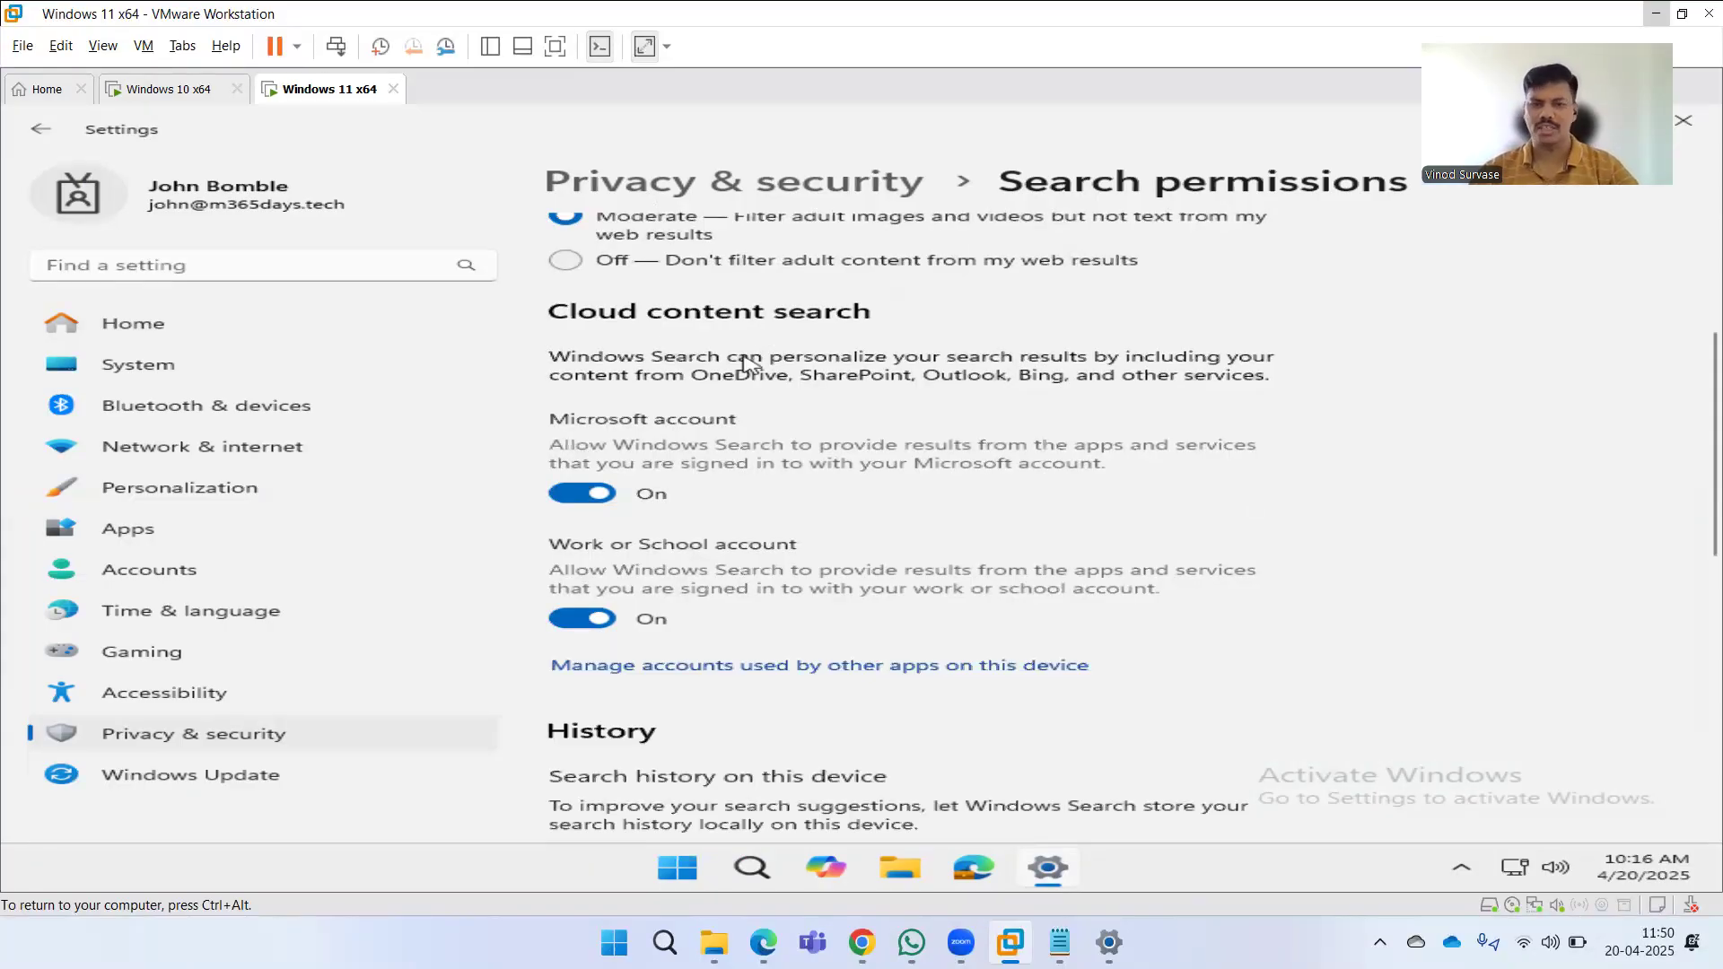
Try to turn off cloud content search for the Microsoft account and work or school account.
left_click(576, 502)
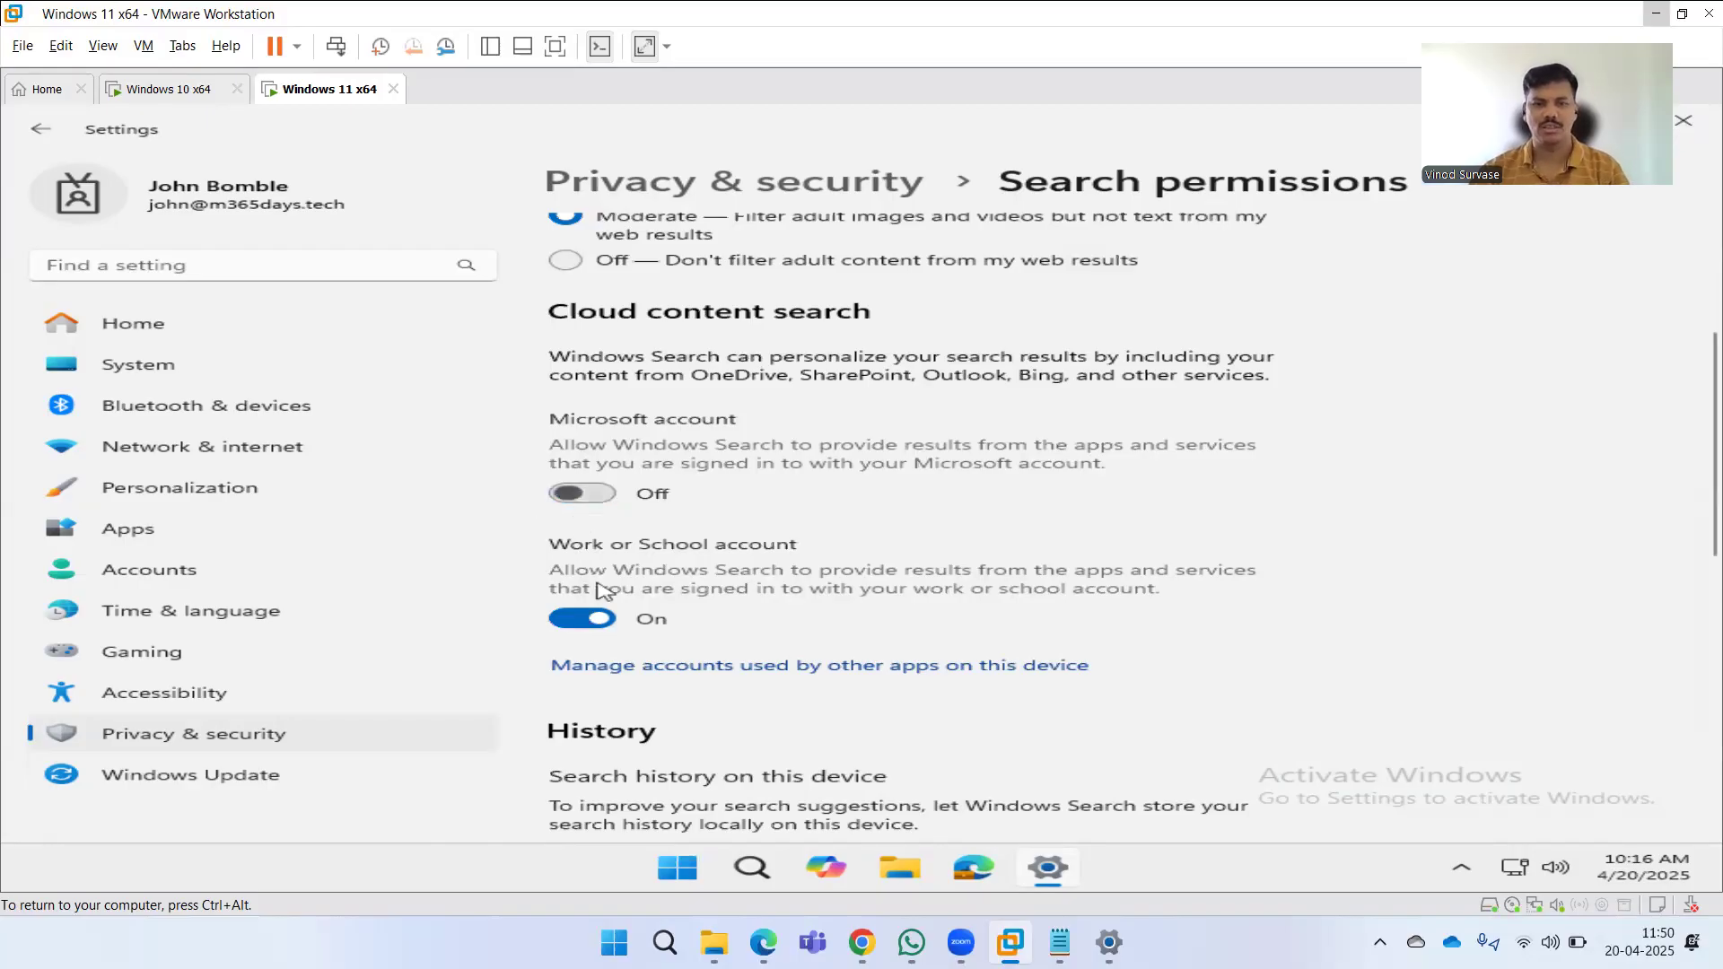
left_click(593, 618)
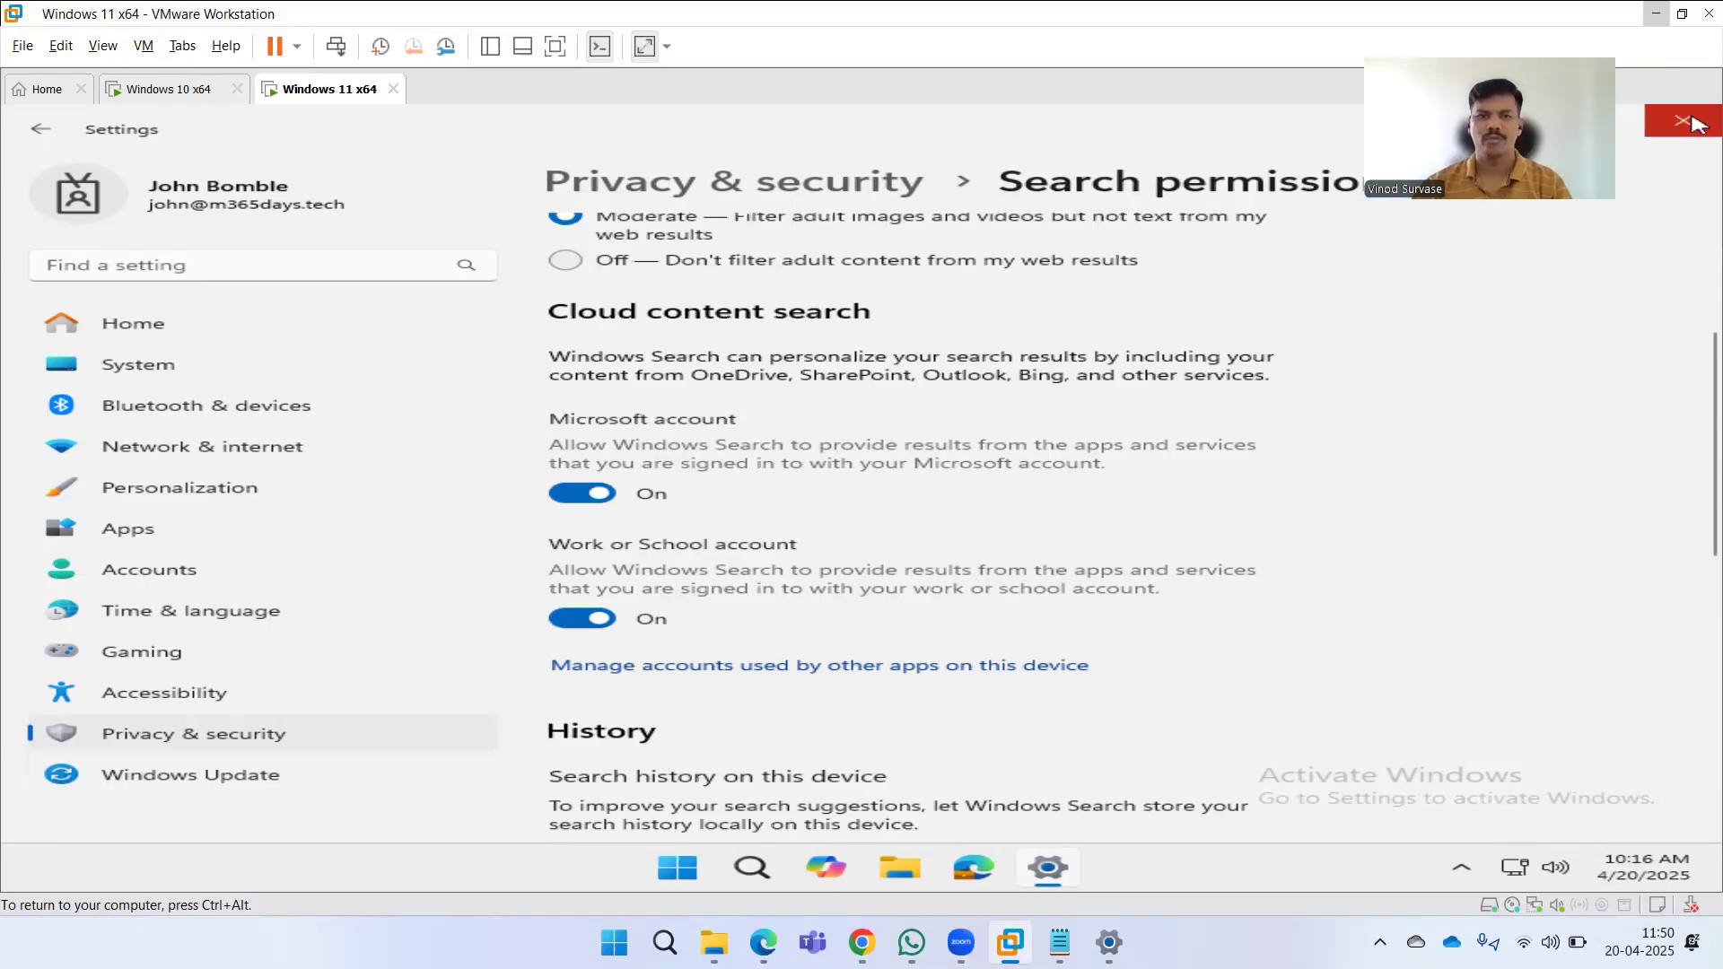
In the Windows 10 VM, turn cloud content search back on for both accounts and close Settings.
left_click(201, 96)
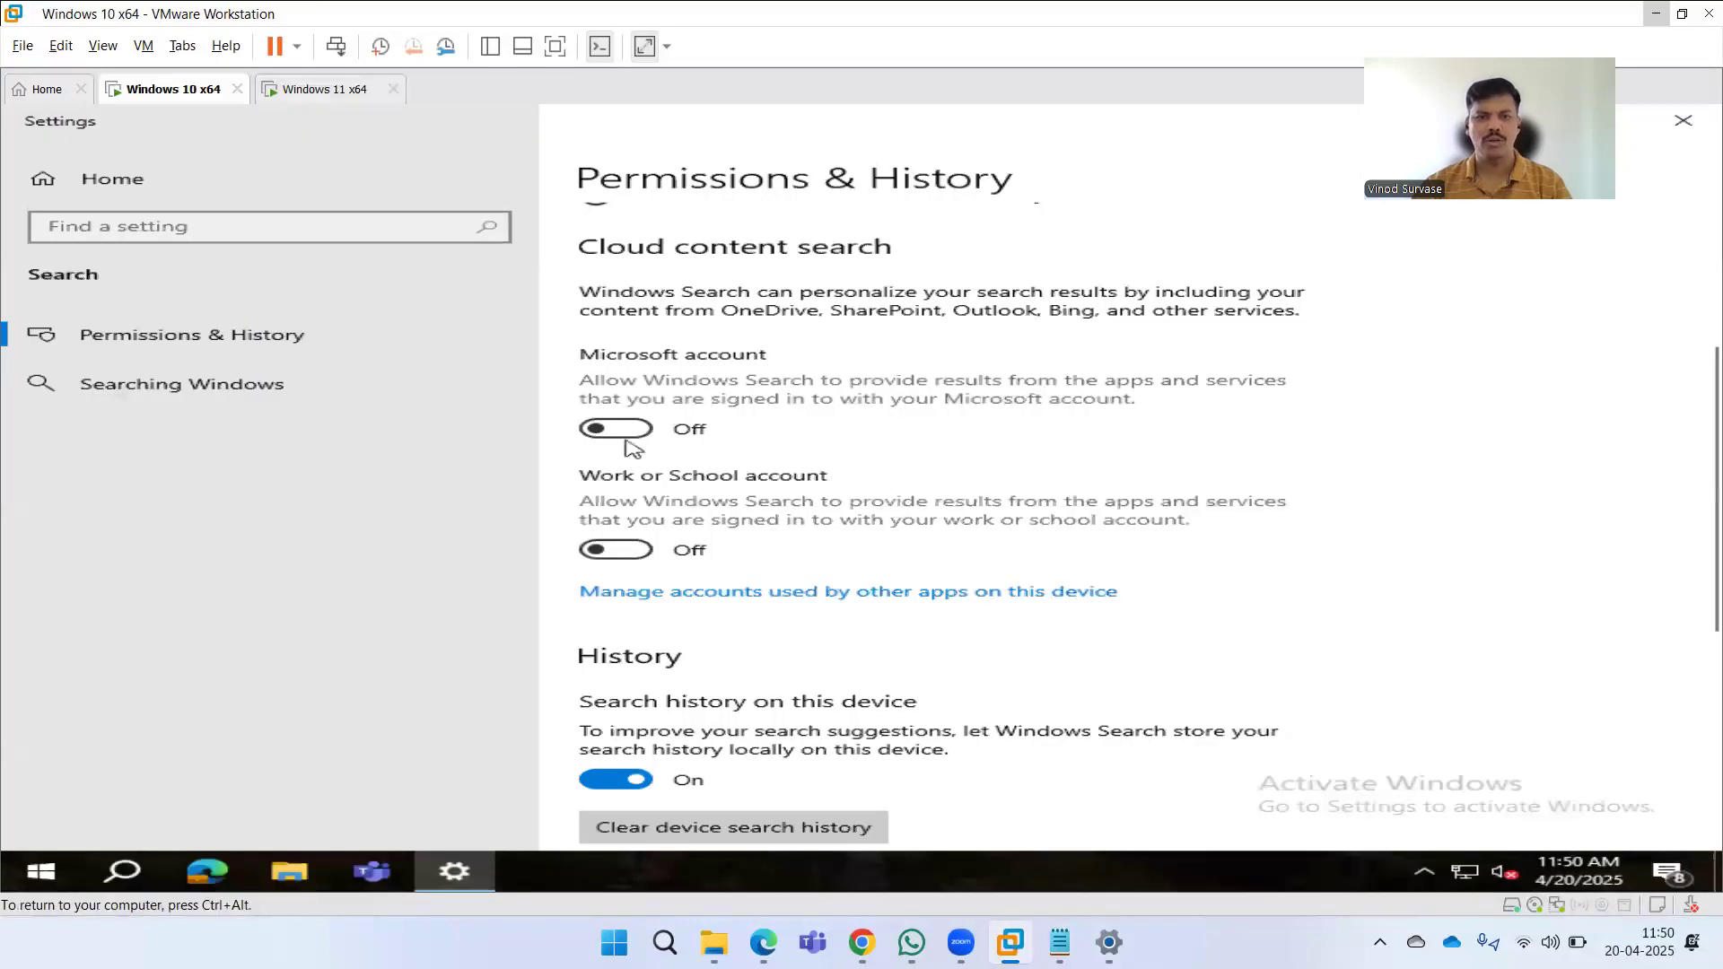
left_click(628, 435)
left_click(624, 550)
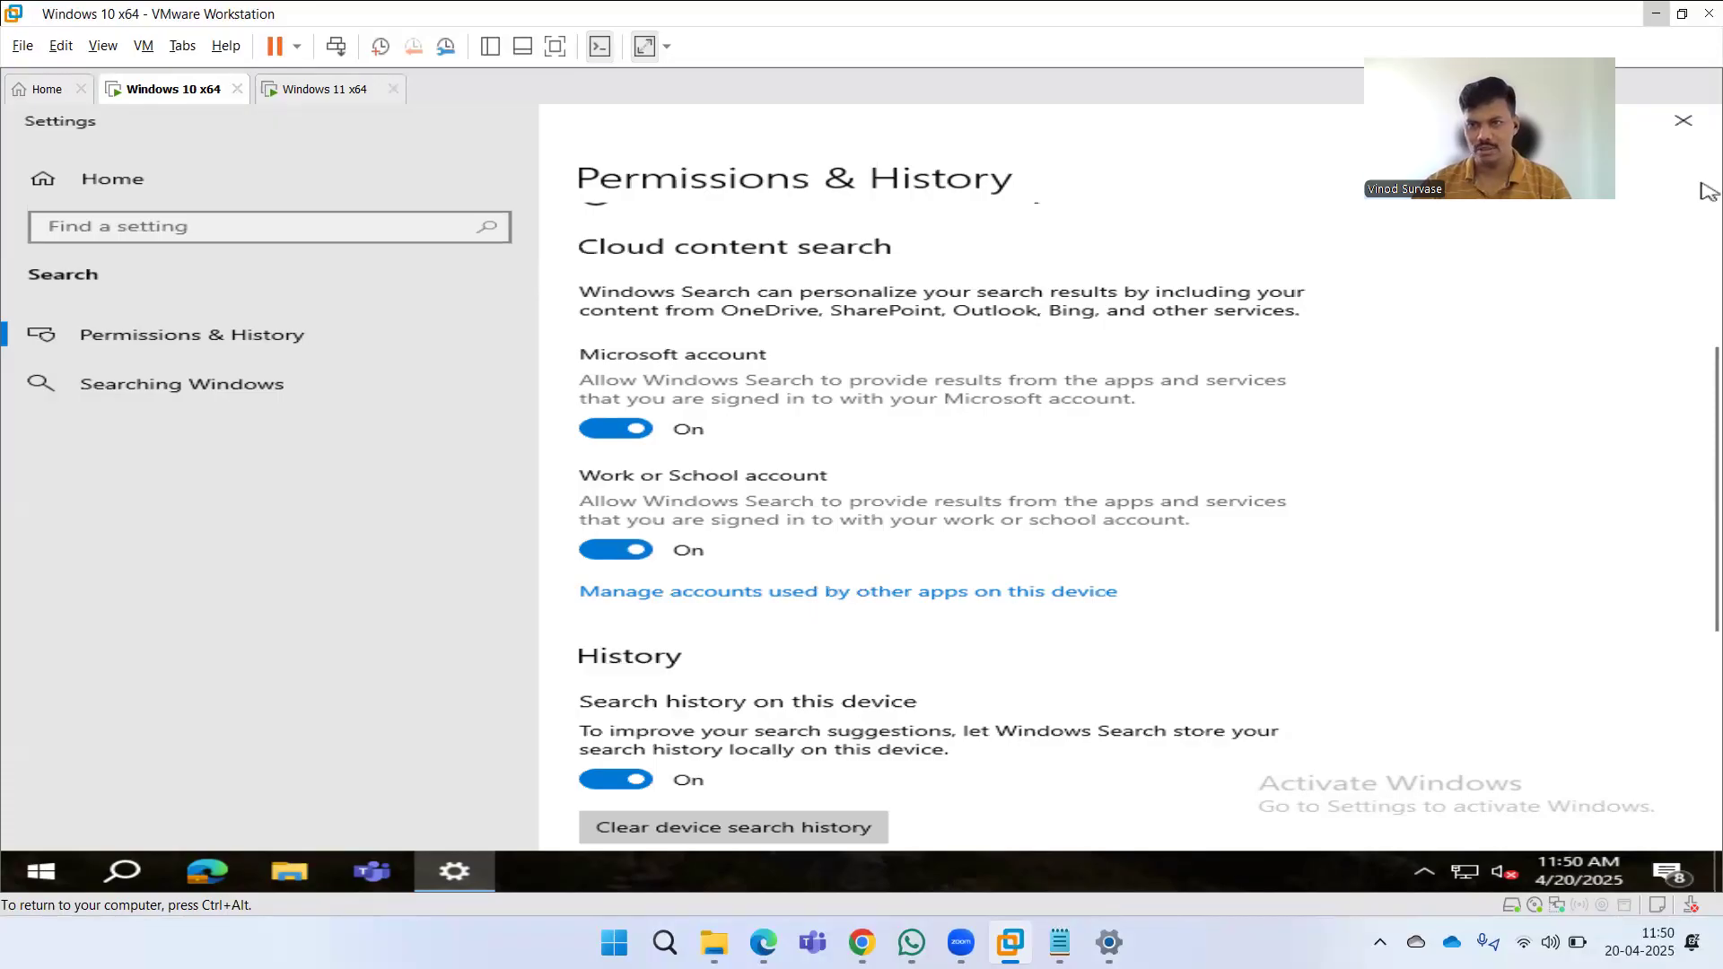
left_click(1683, 120)
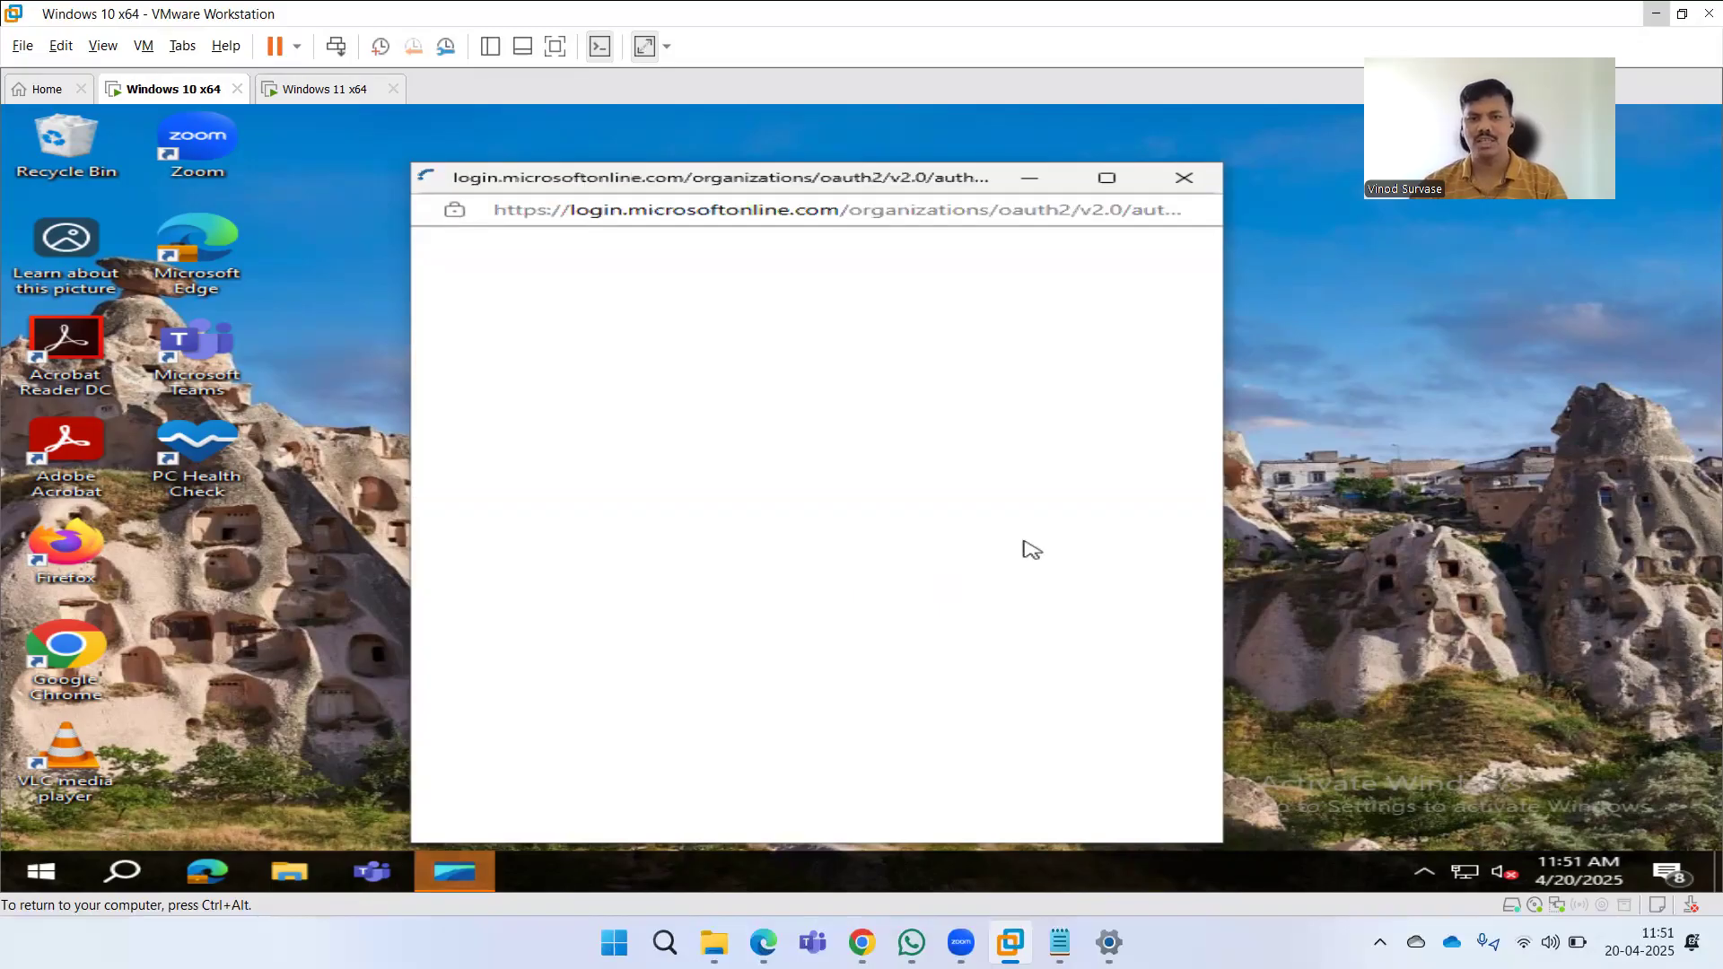
Close the Microsoft sign-in window in the VM and switch to the Intune admin center in the host browser, reloading it.
left_click(1184, 178)
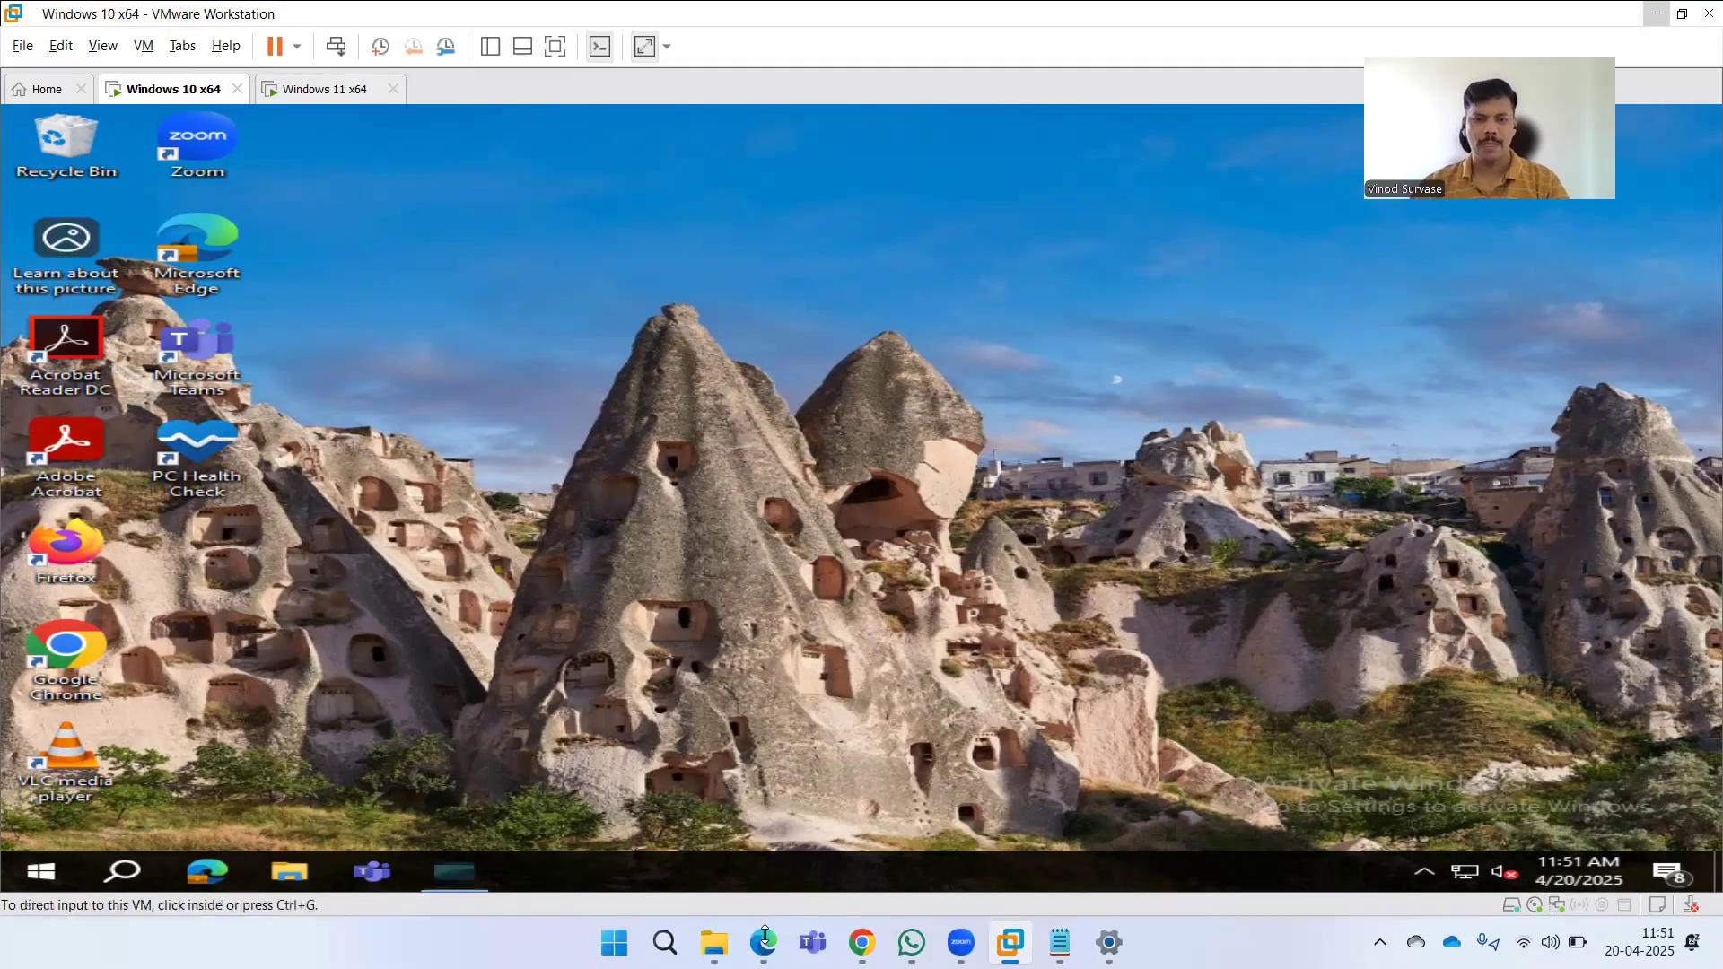
key("alt+Tab")
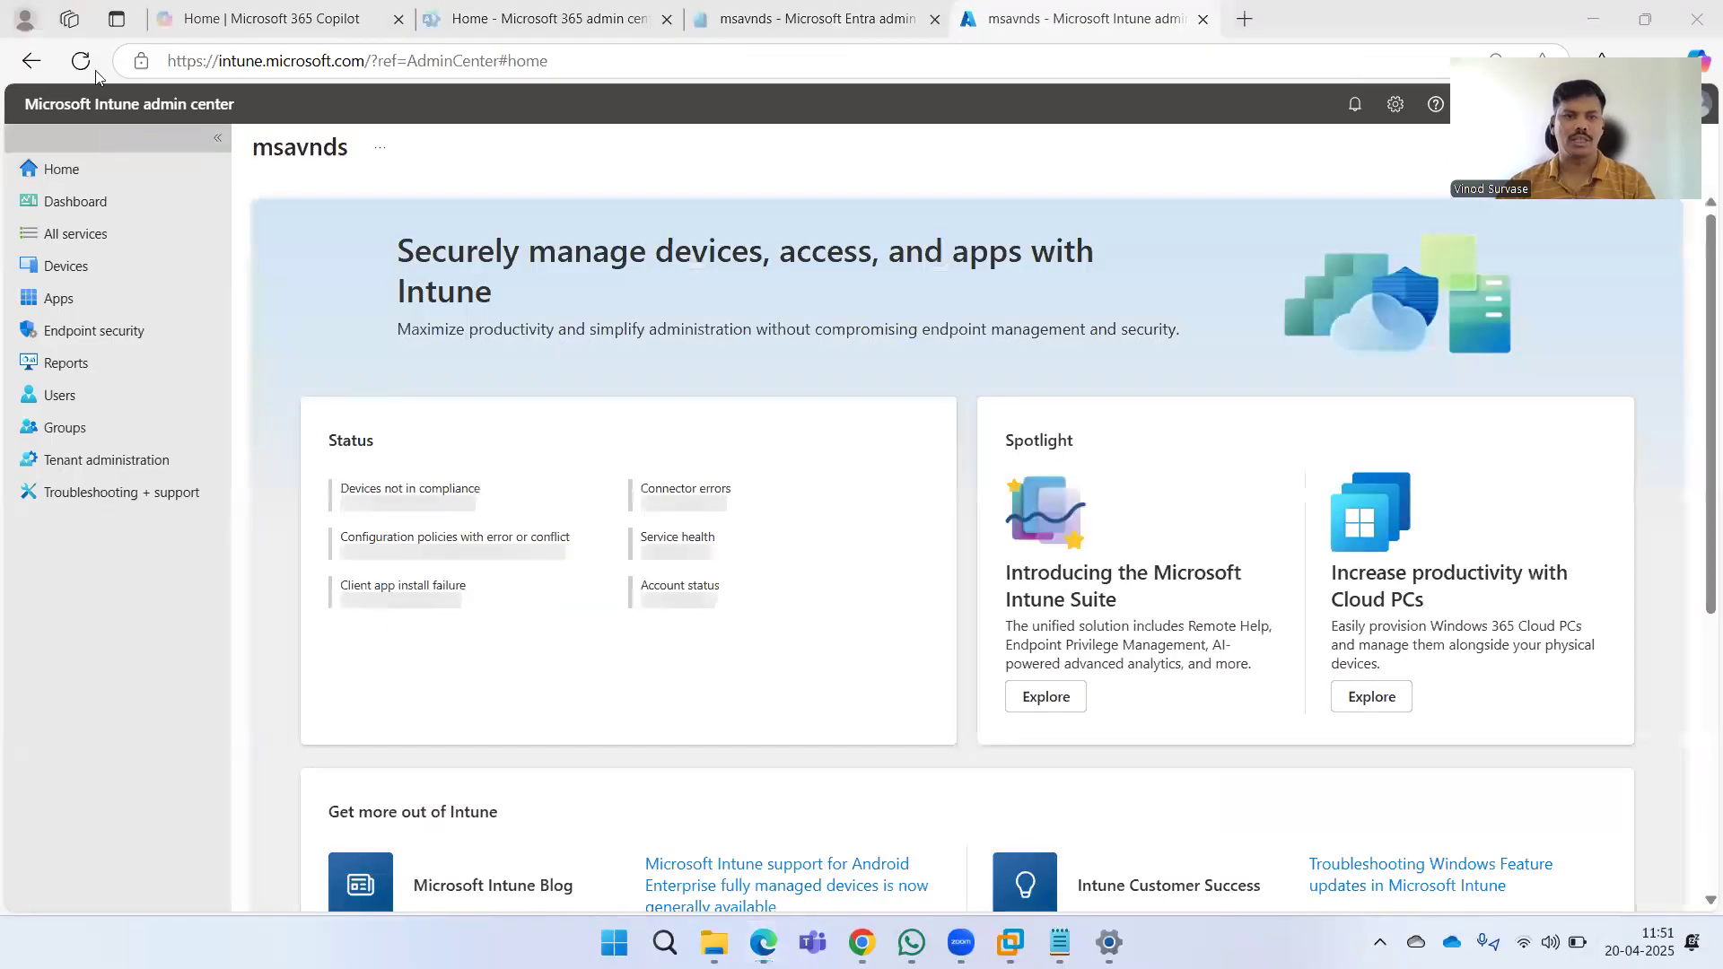
left_click(81, 60)
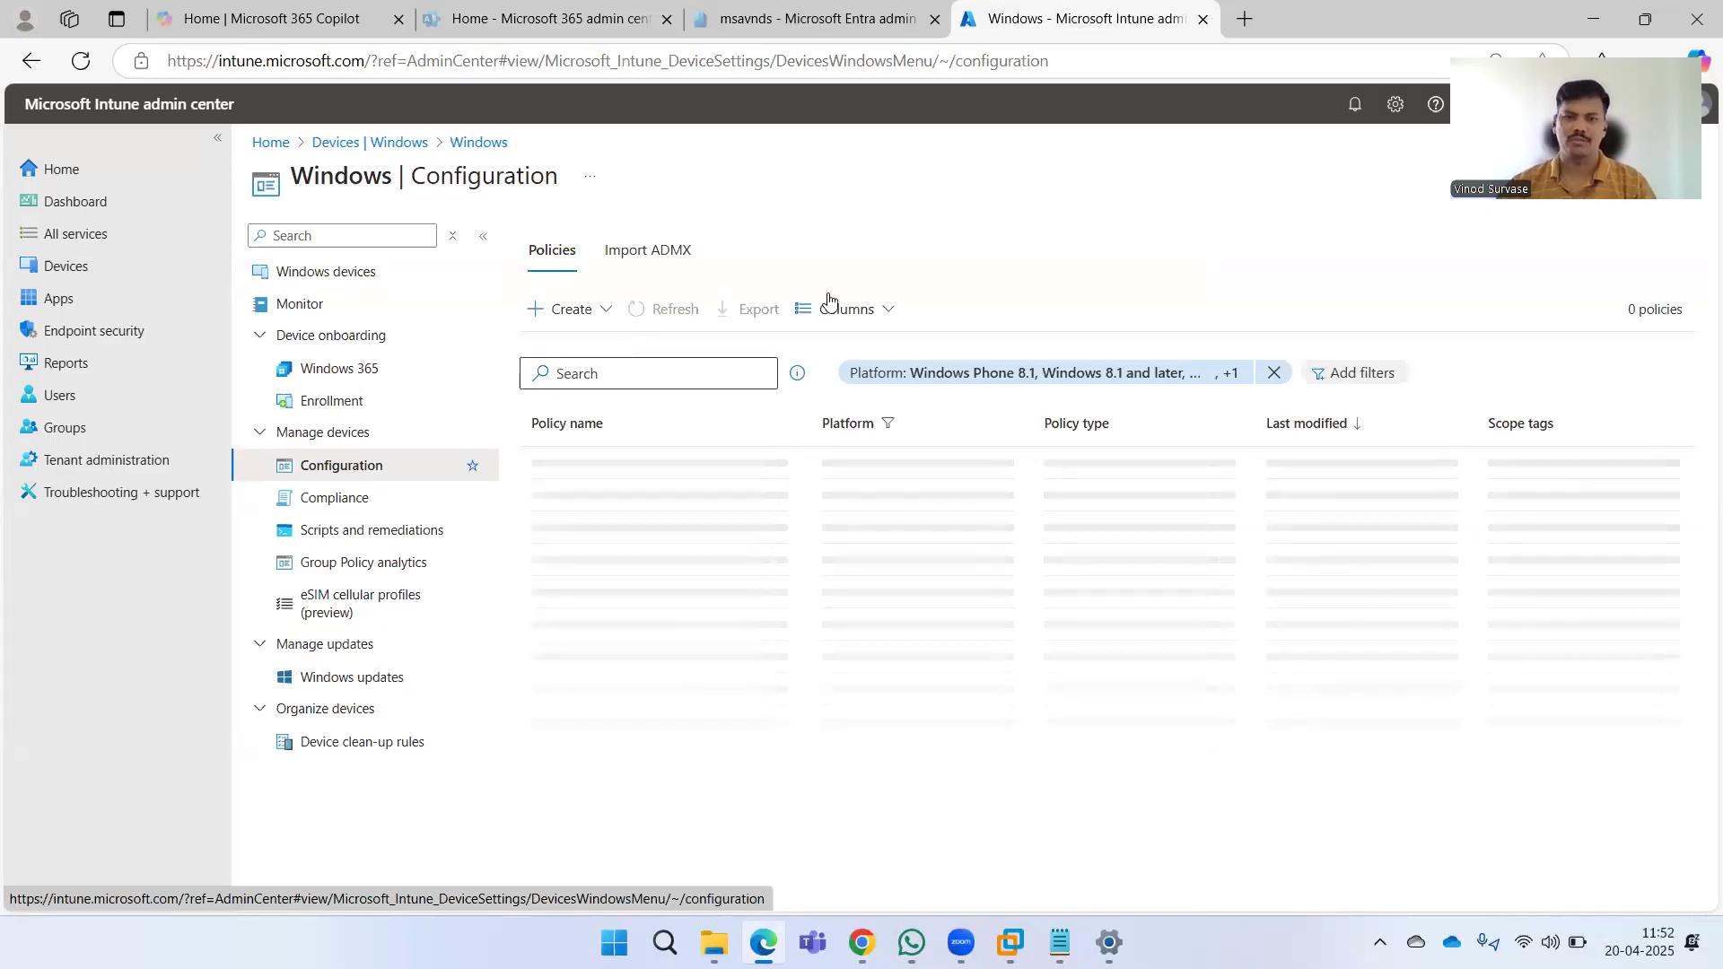
Create a new Windows configuration policy for Windows 10 and later using the Settings catalog profile type.
left_click(572, 309)
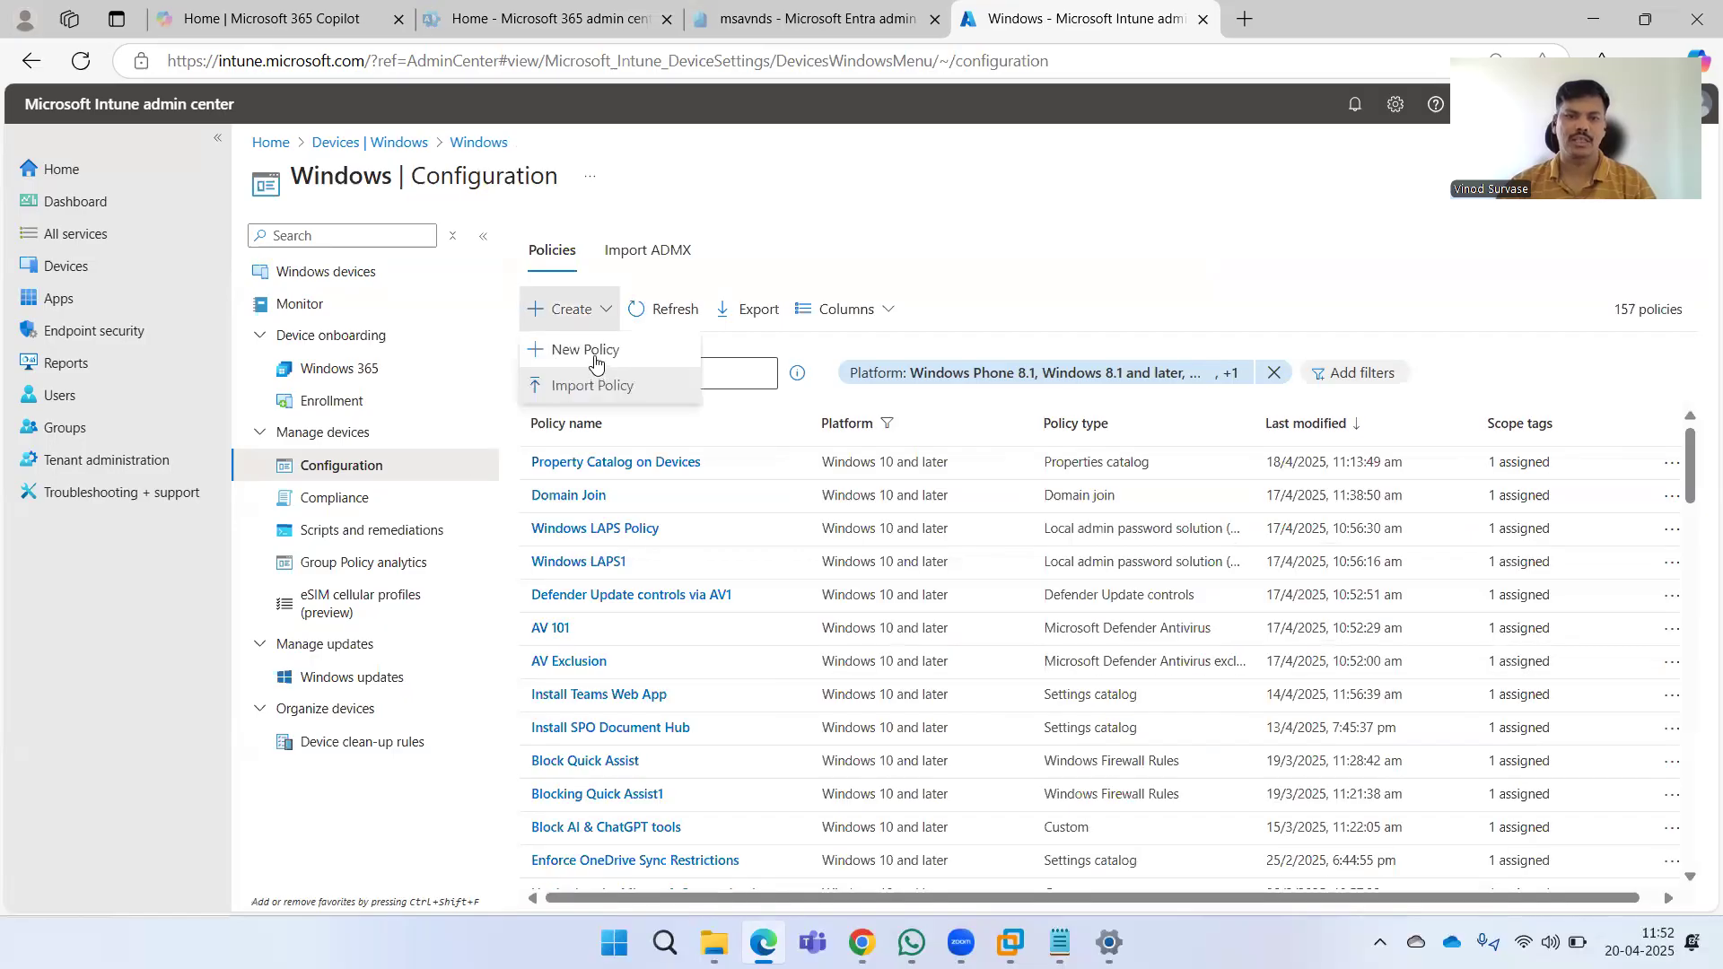
left_click(595, 352)
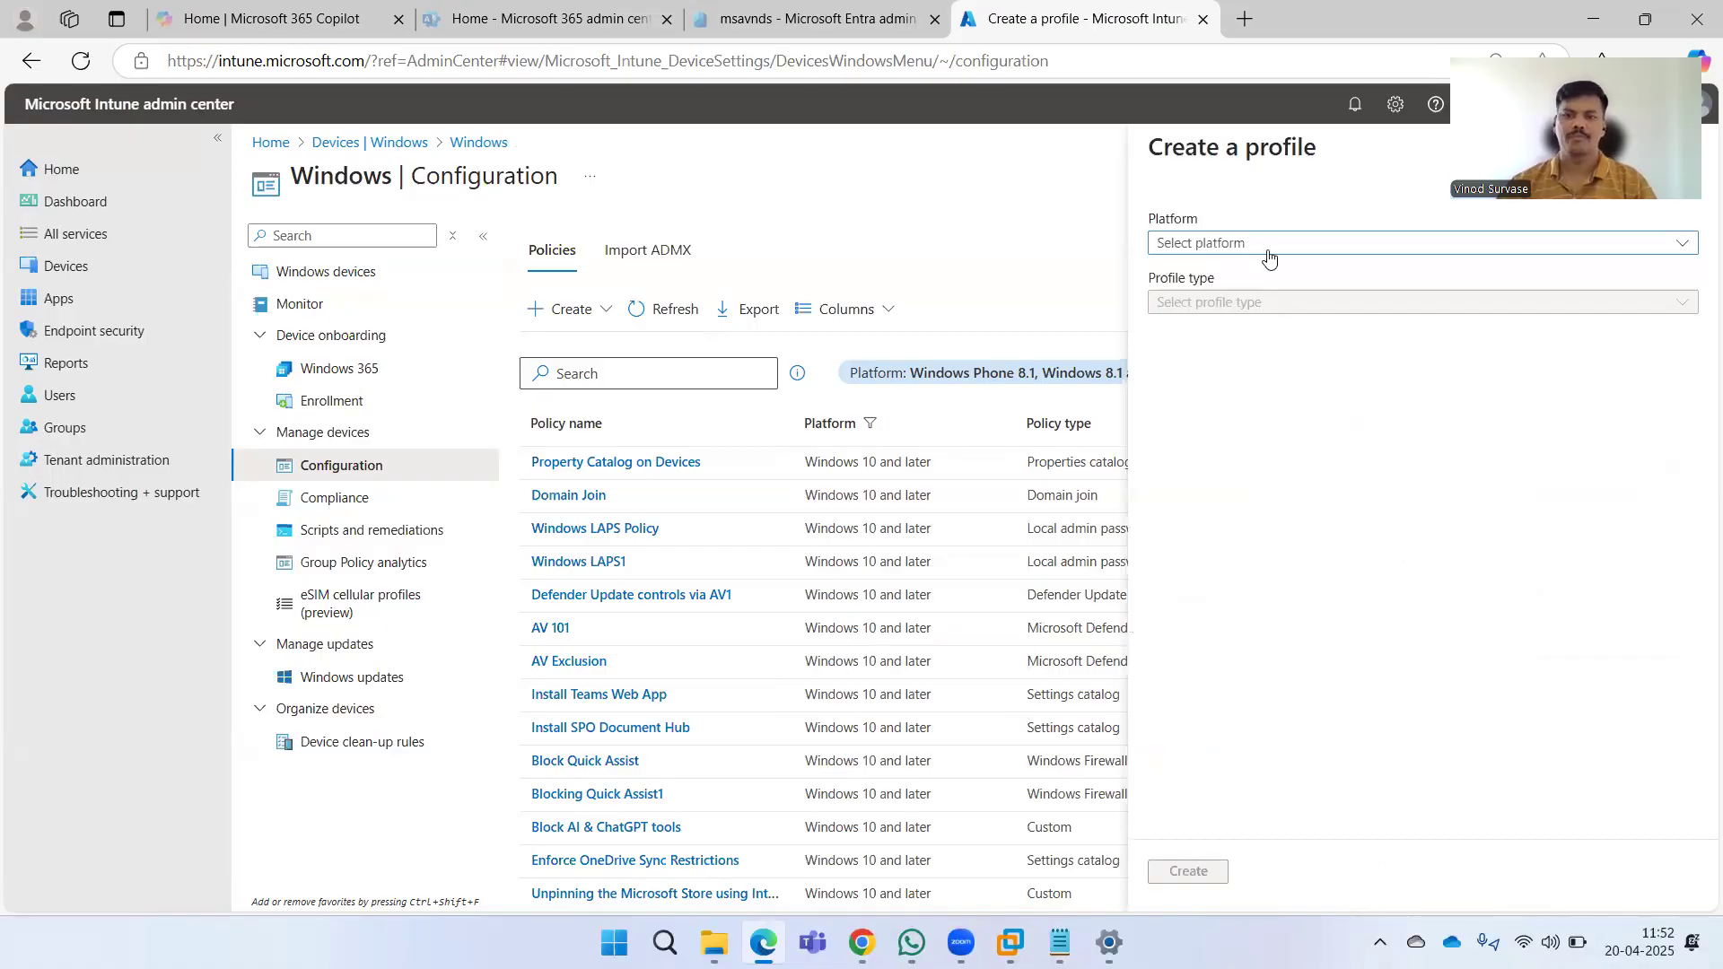
left_click(1278, 283)
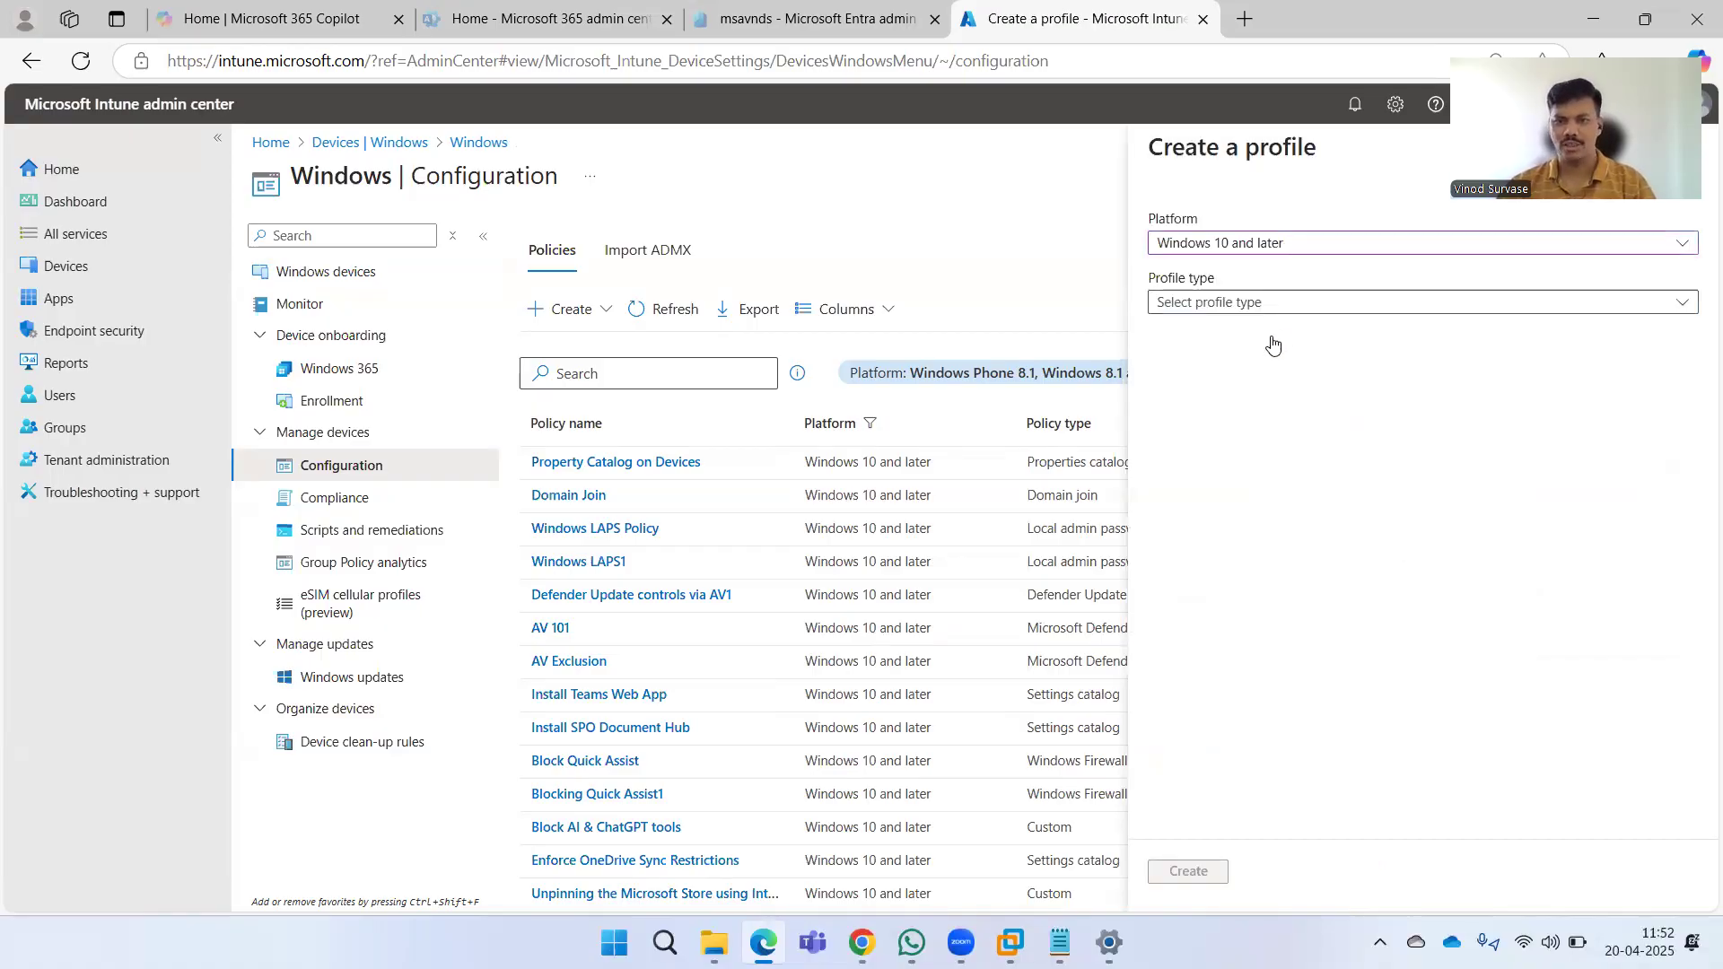
left_click(1269, 335)
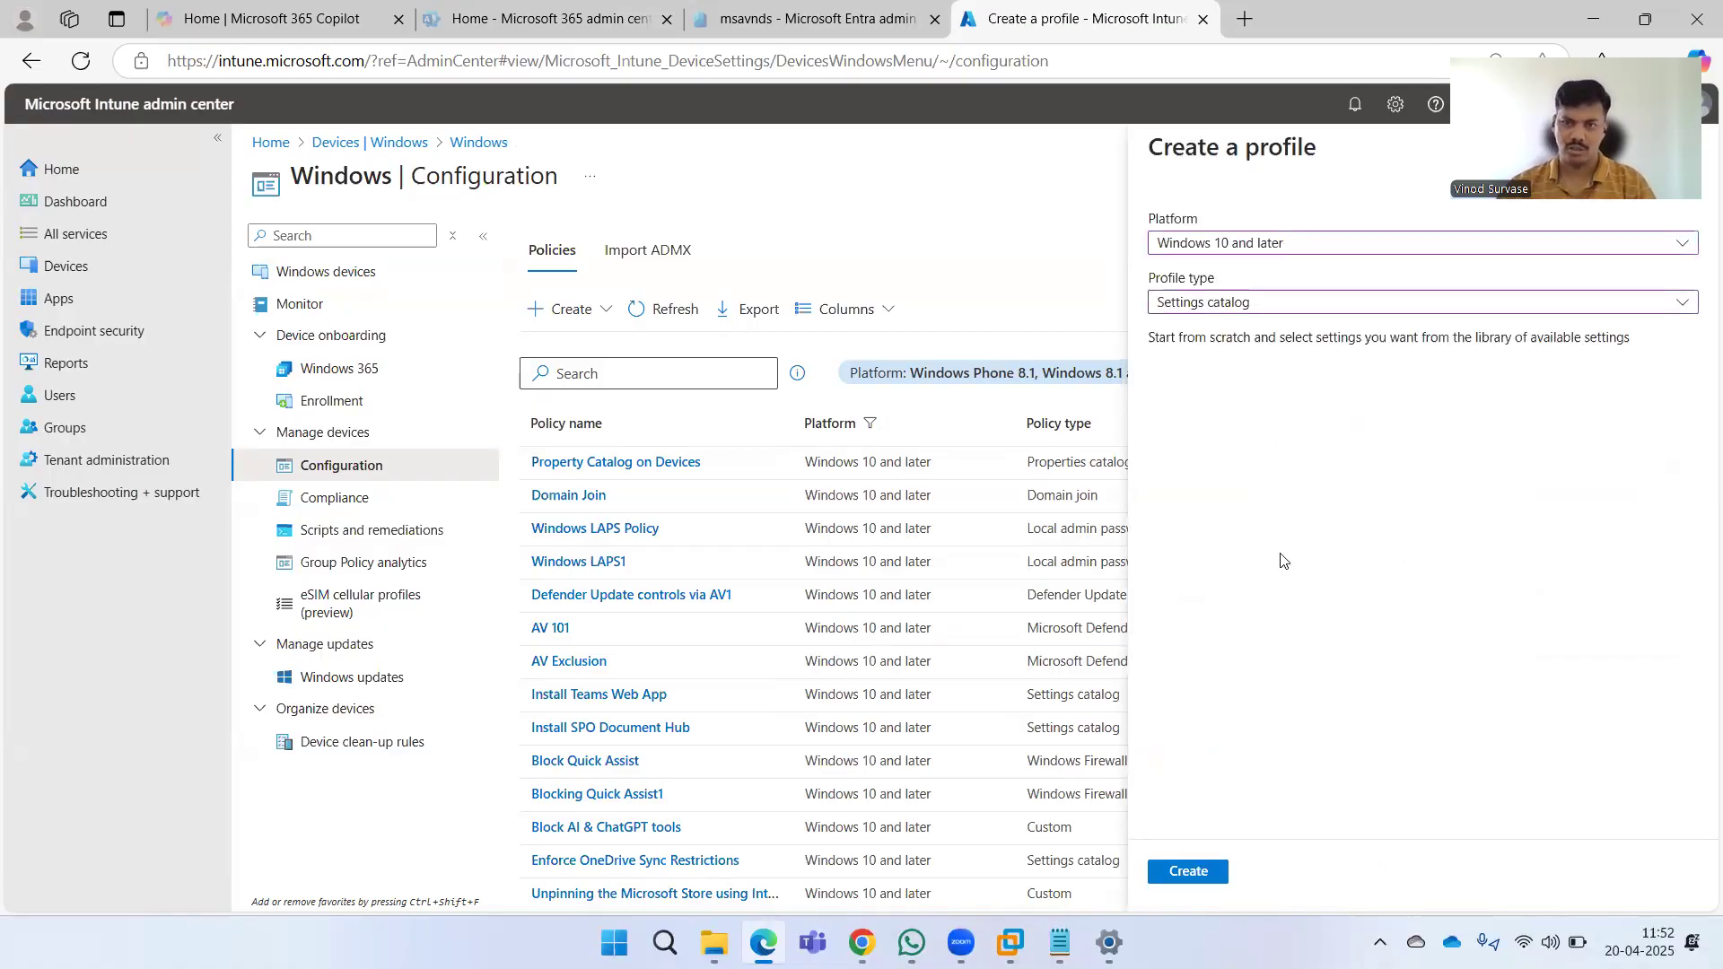
left_click(1208, 876)
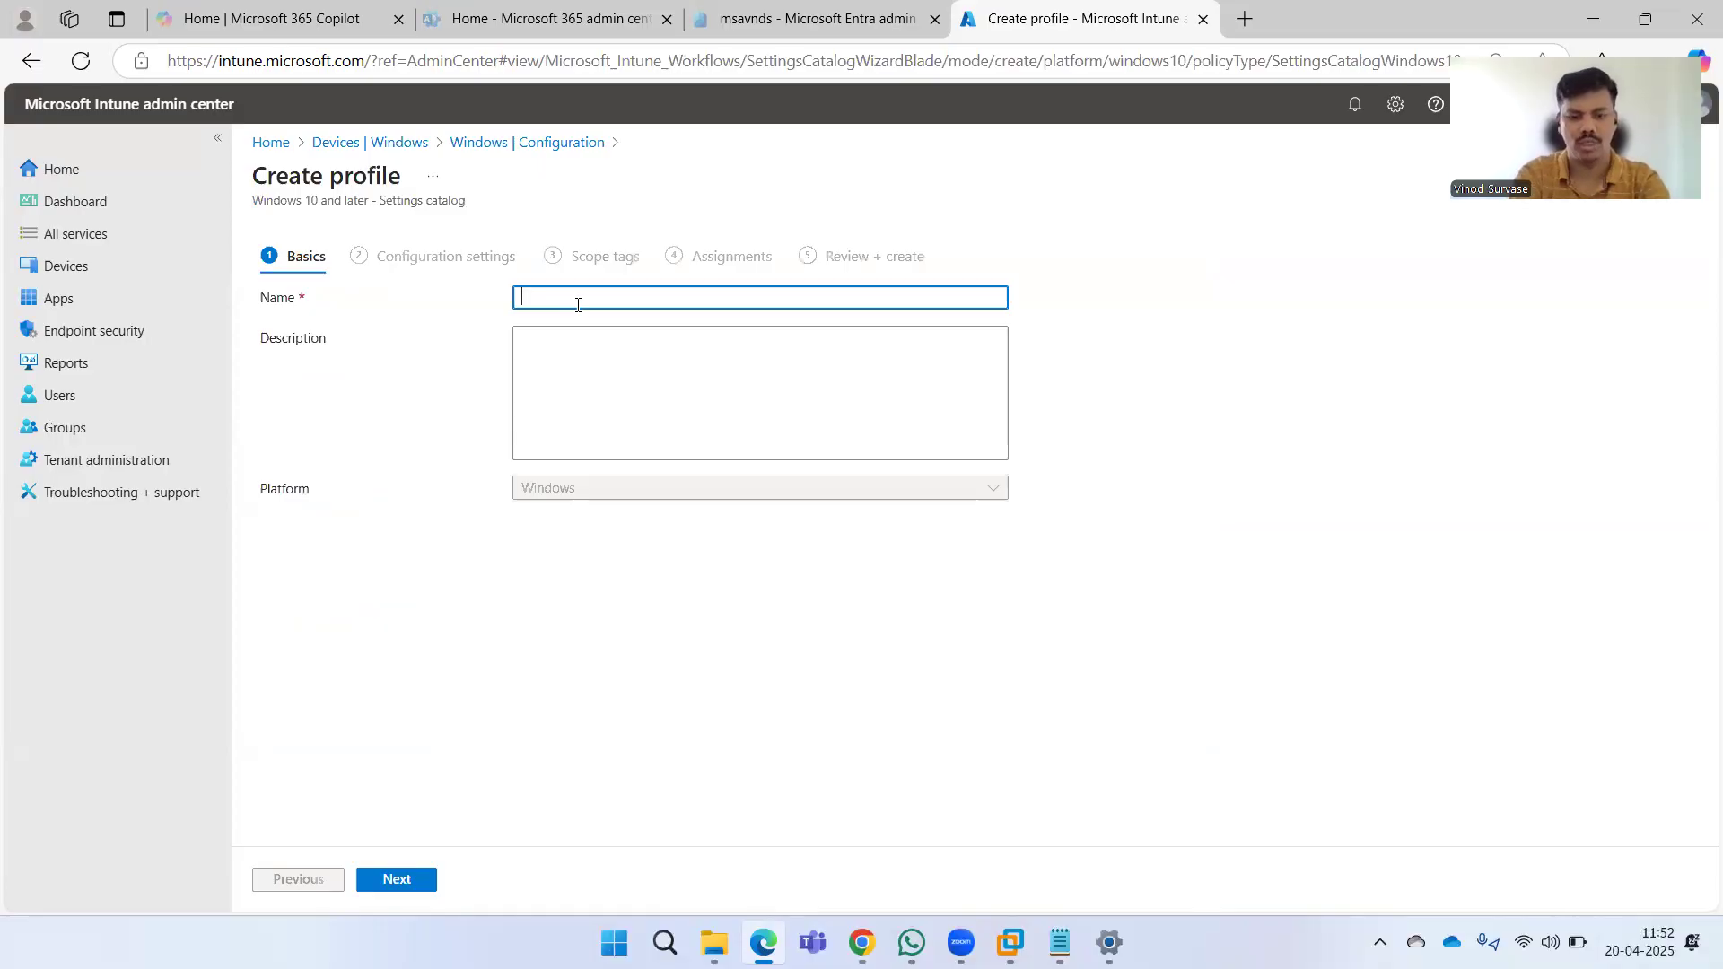
Name the profile Disable Web Search on Windows, copy the same text into the description, and continue.
type("Disabl")
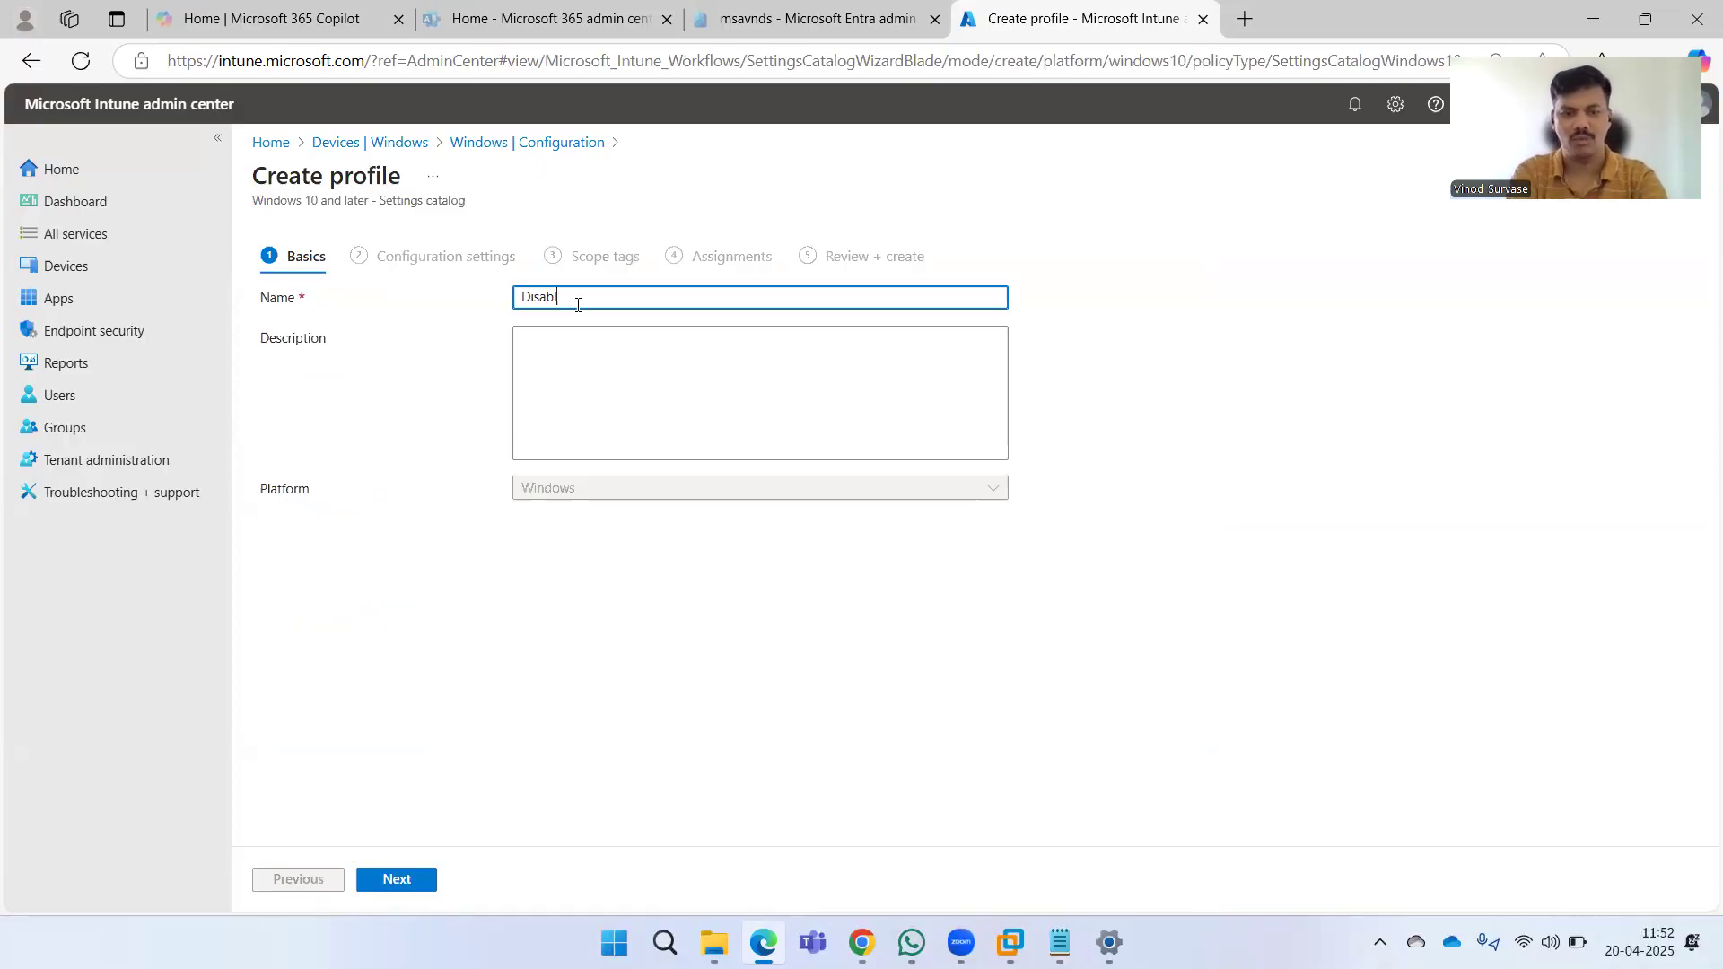
type("e Web Search on")
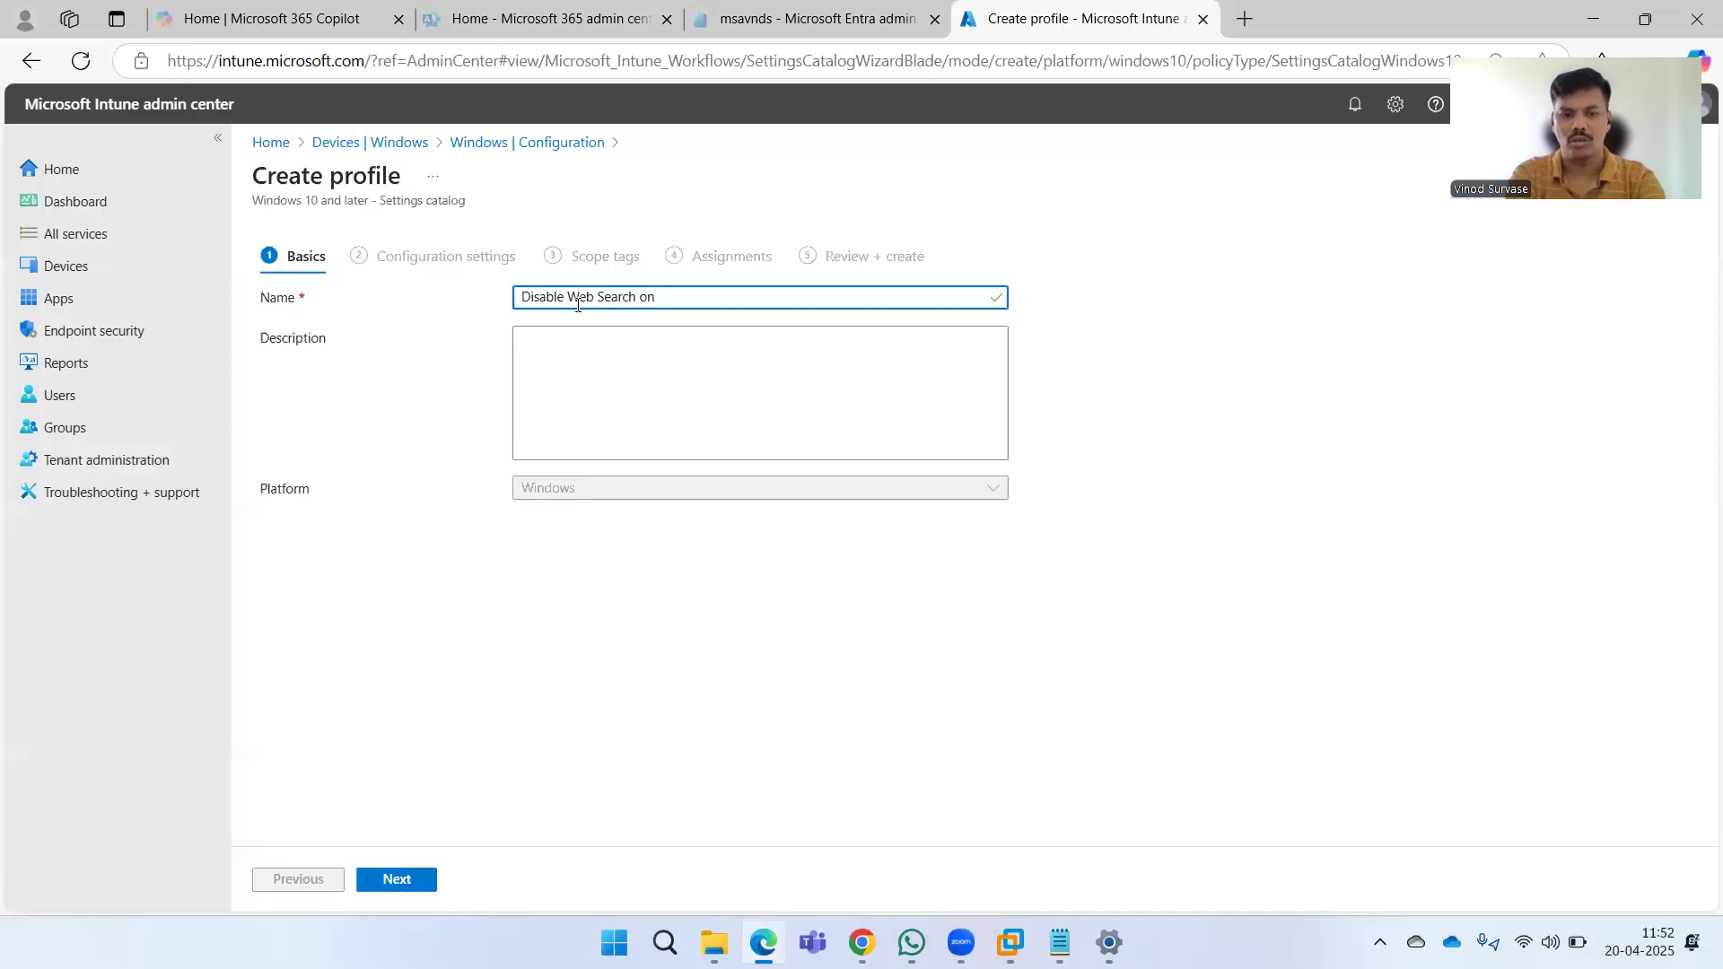
type(" Windows")
key("ctrl+a")
key("ctrl+c")
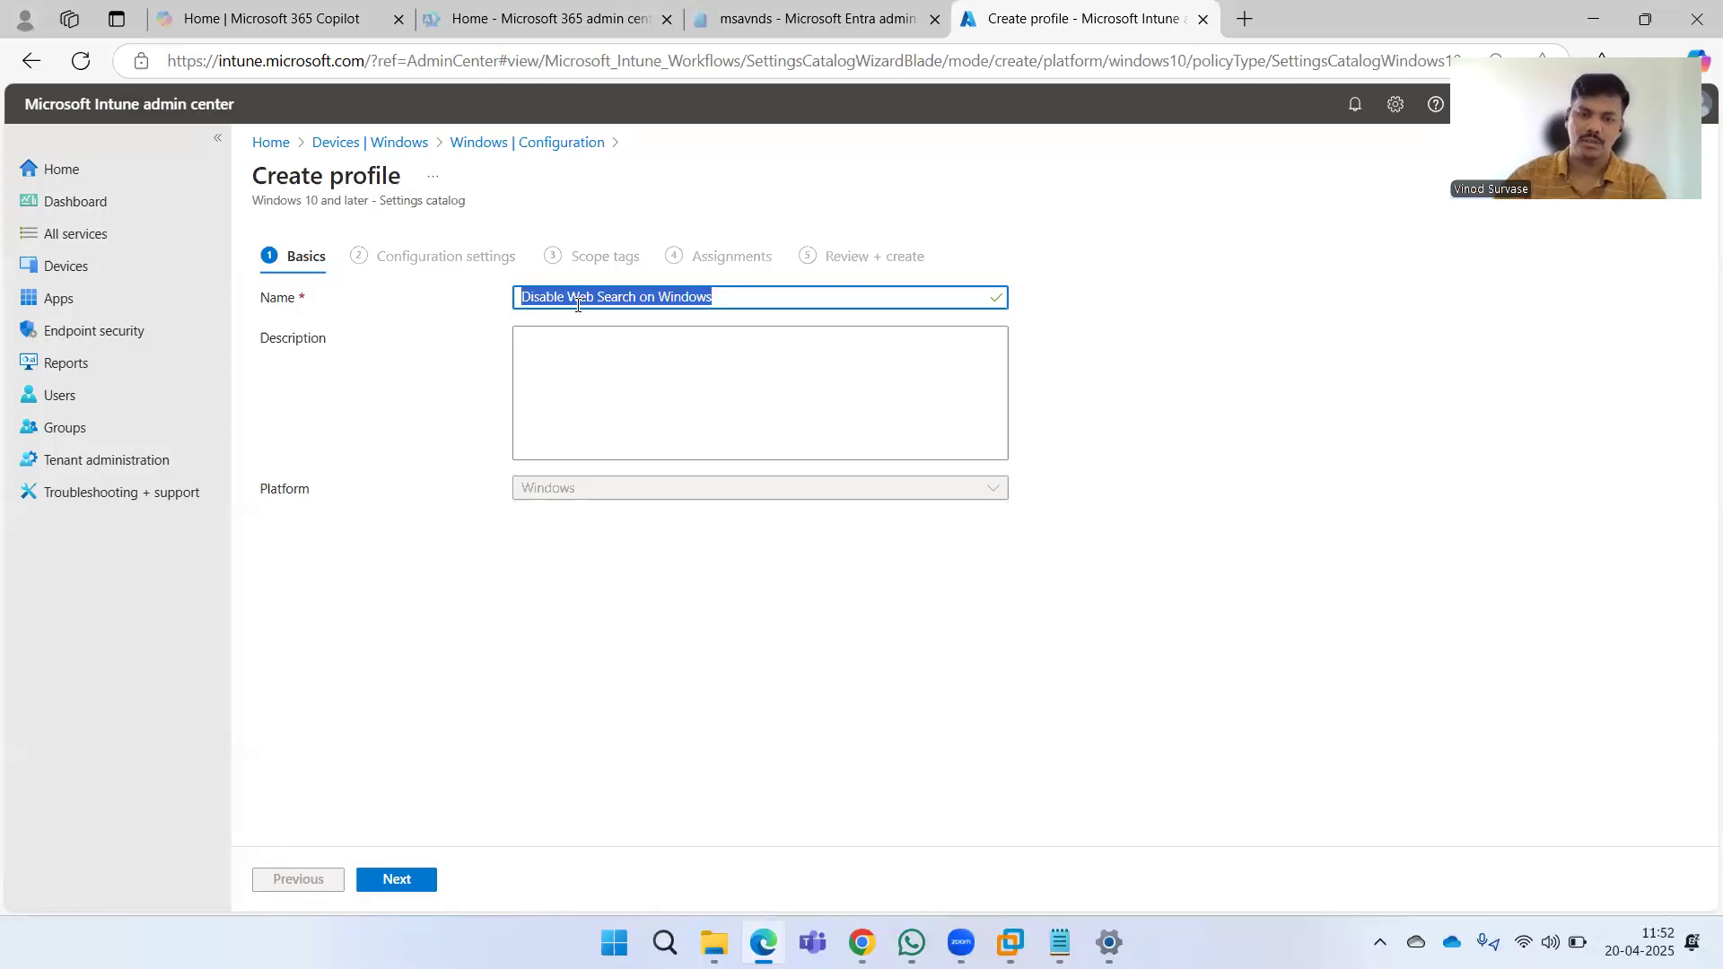
left_click(619, 332)
key("ctrl+v")
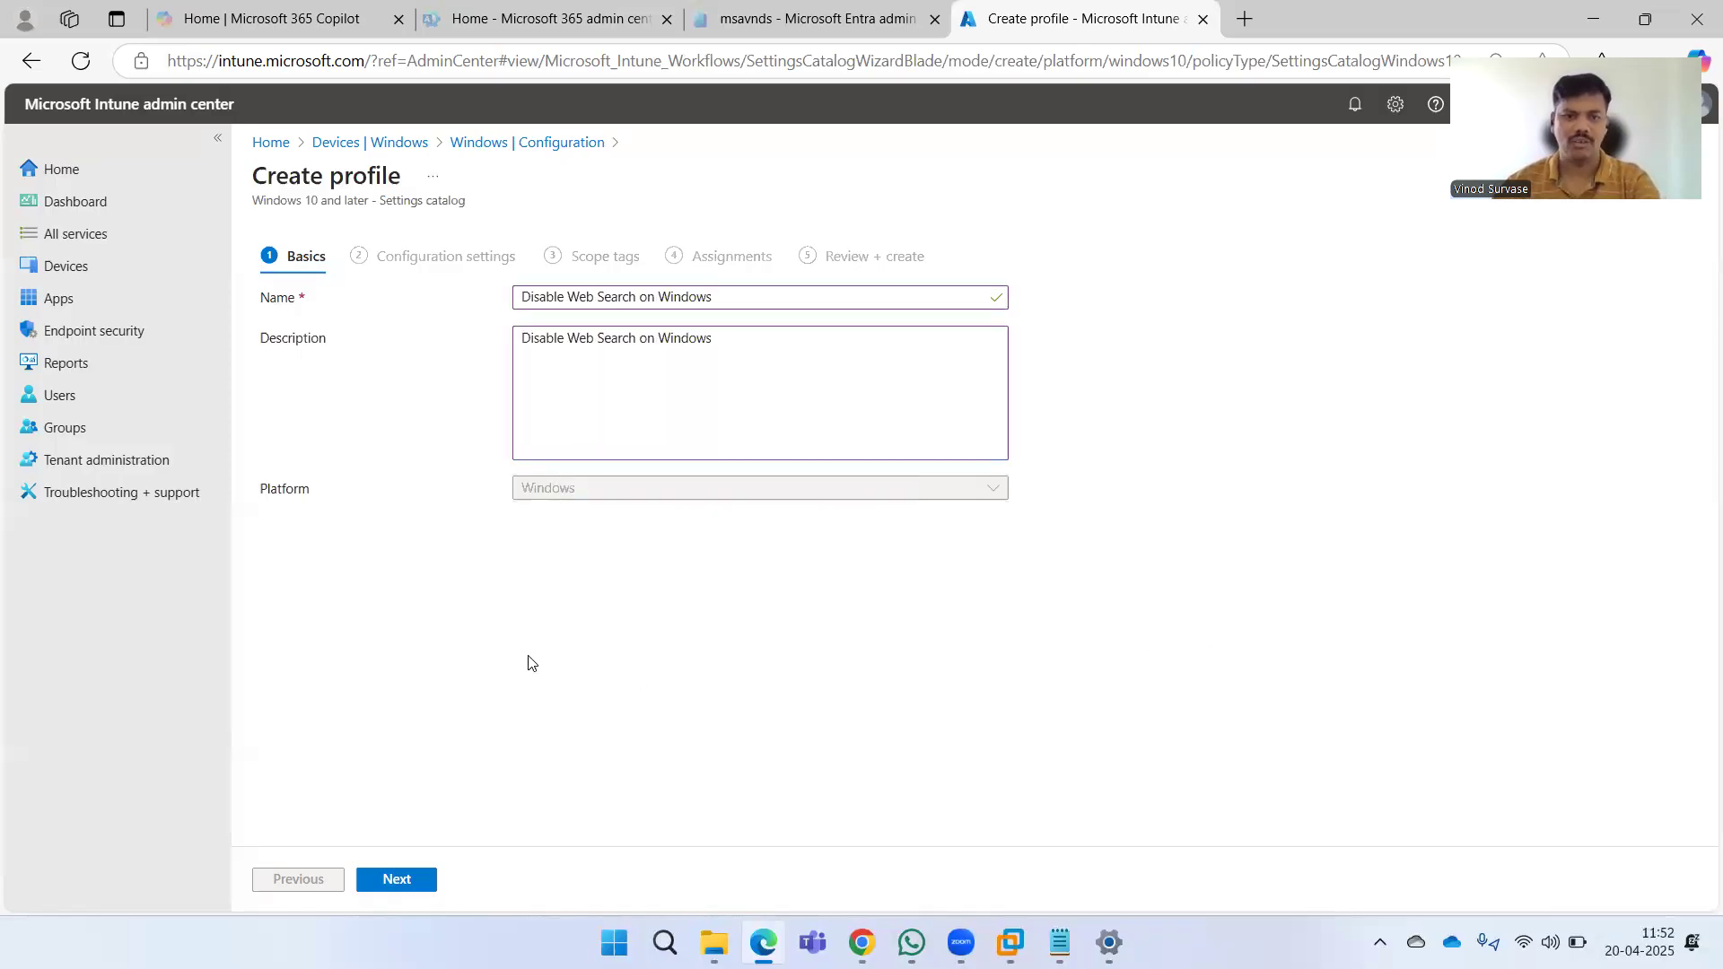
left_click(397, 879)
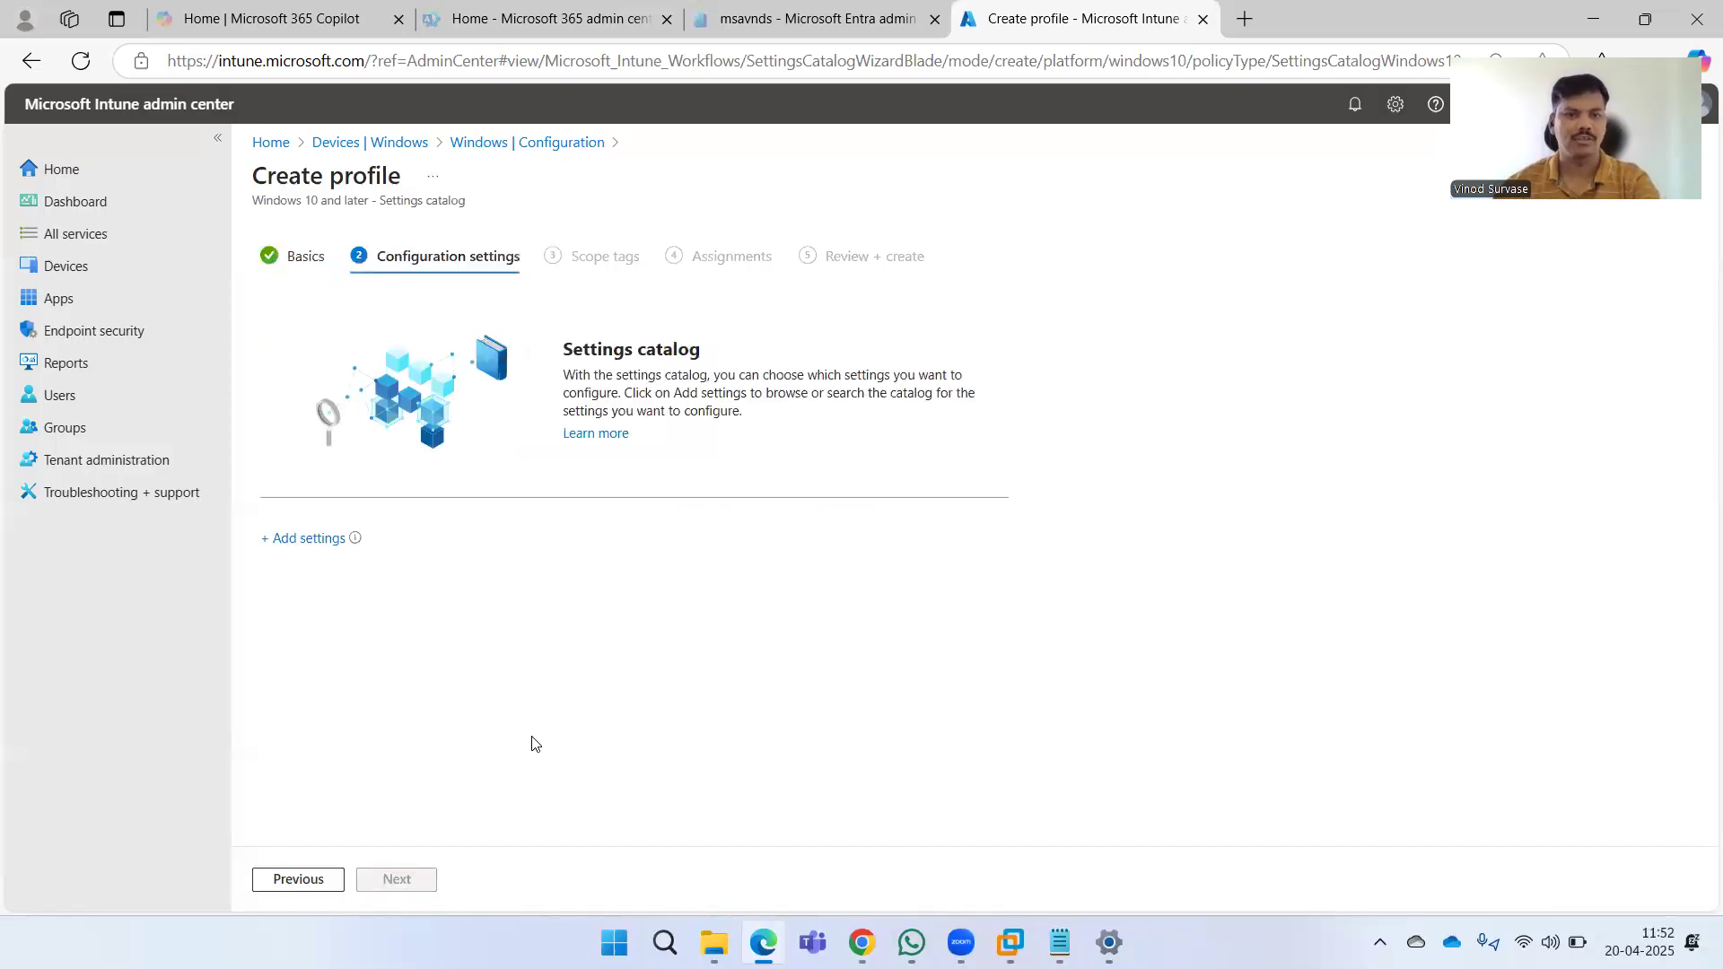
Open the settings picker and search the catalog for search.
left_click(309, 539)
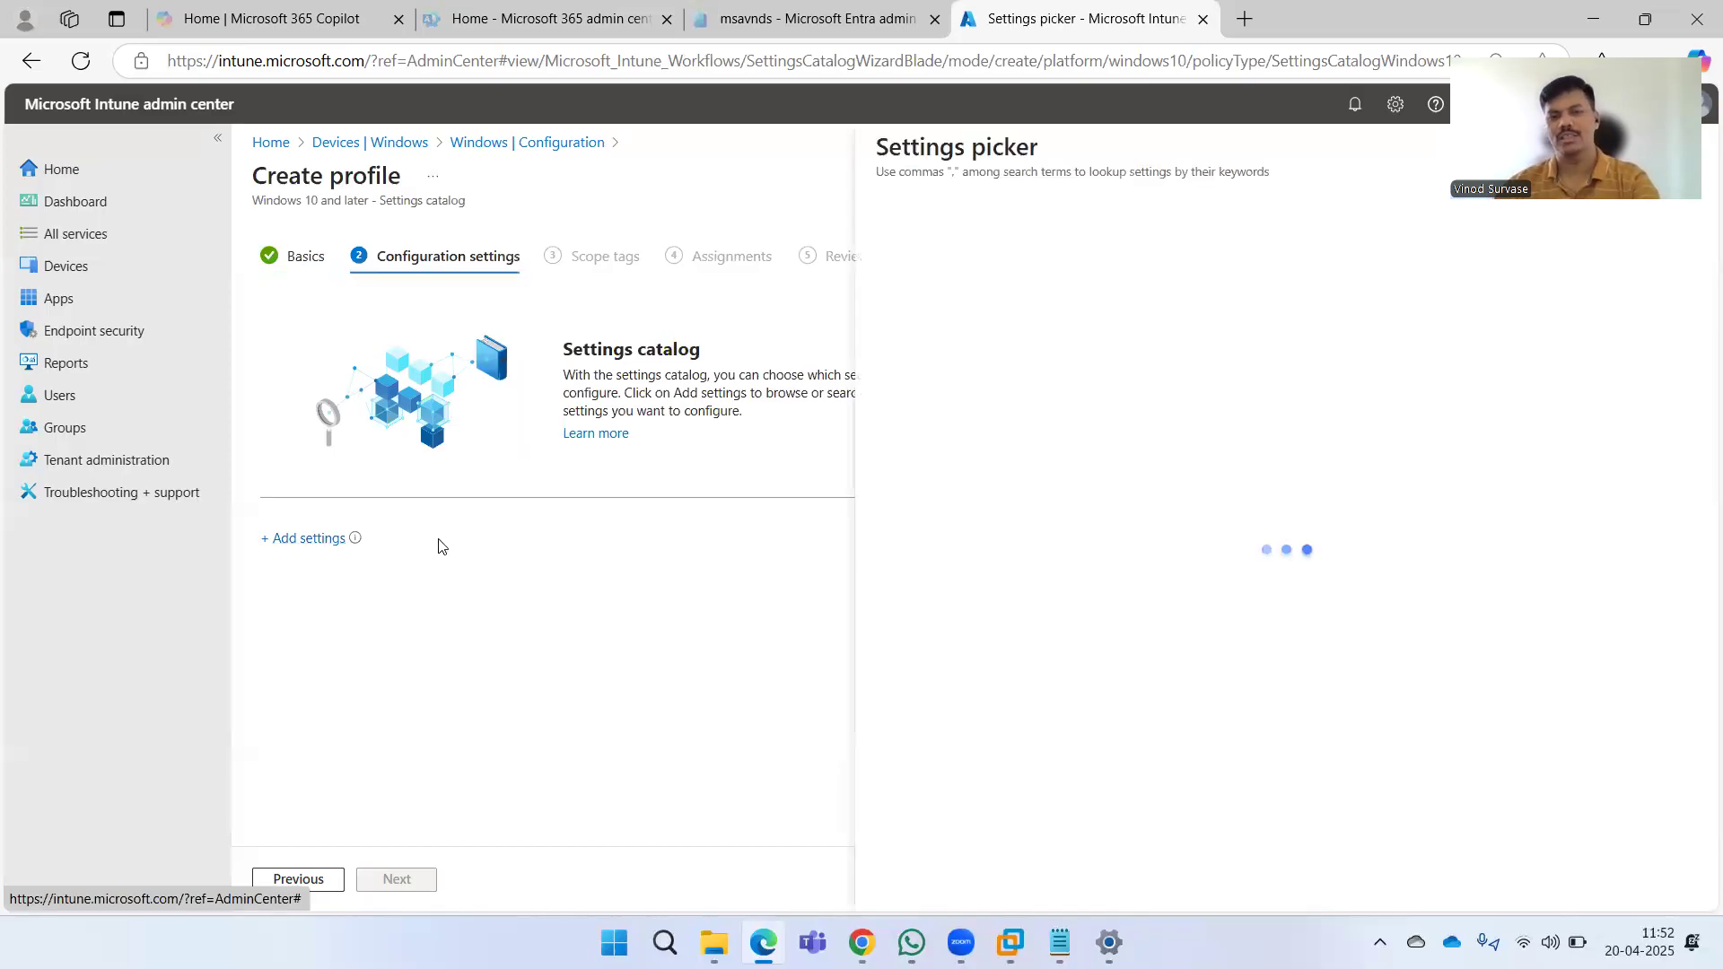
left_click(1167, 203)
type("sea")
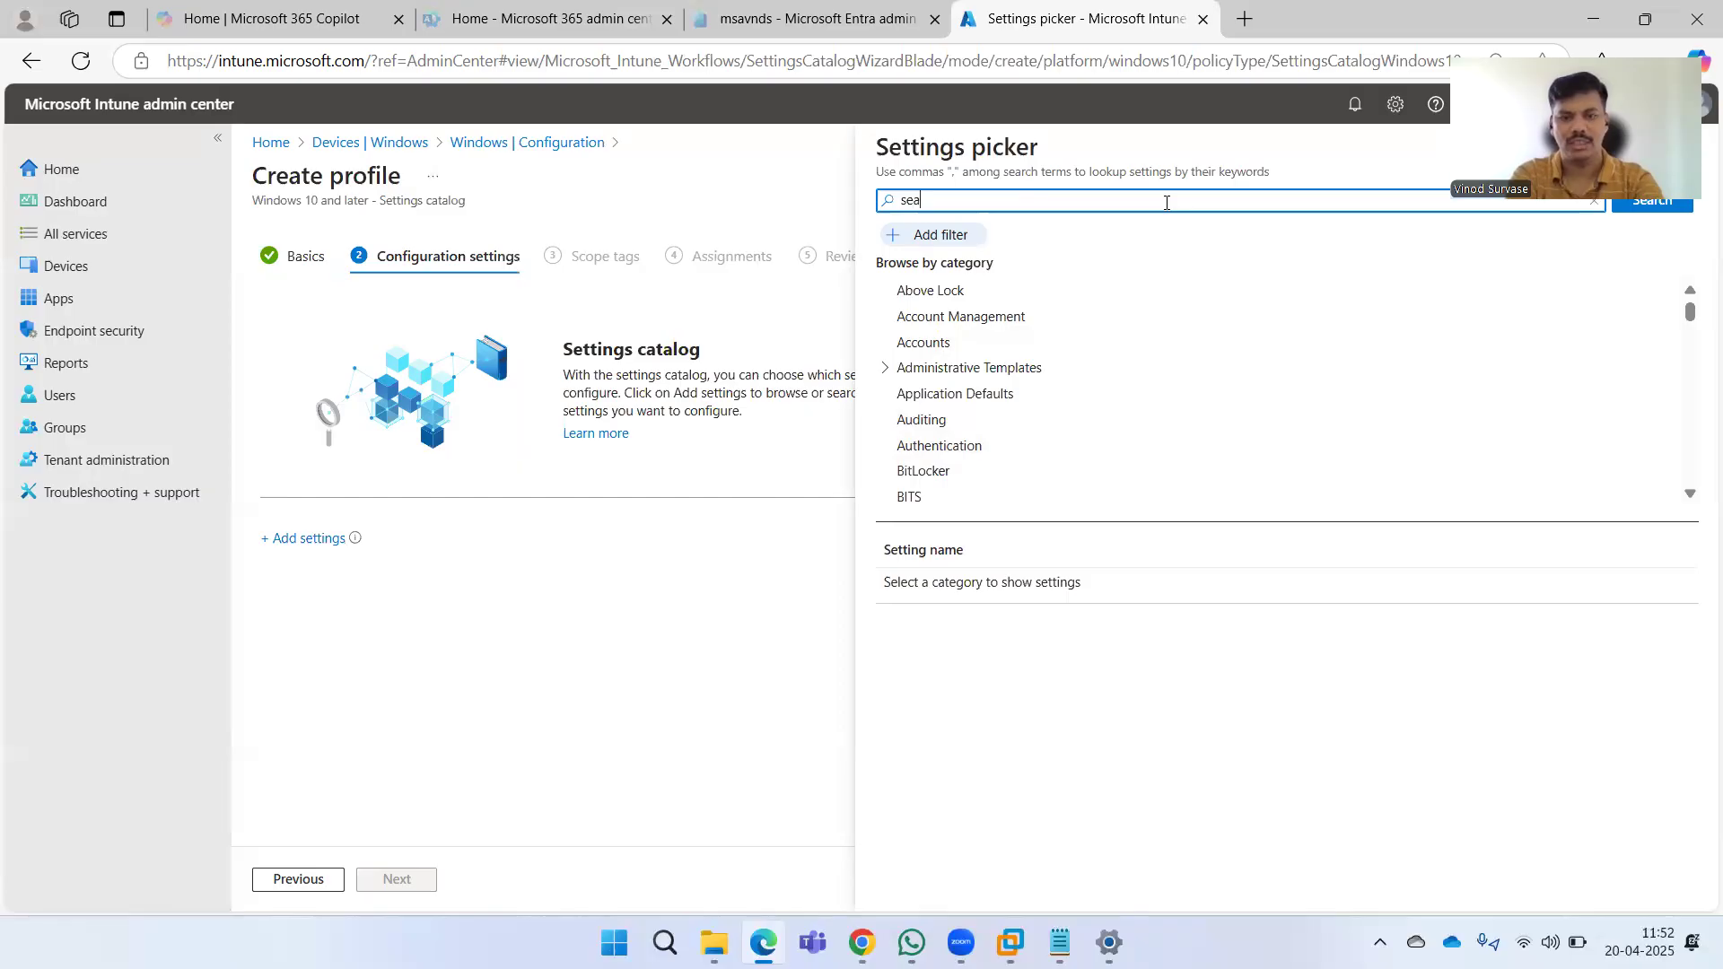
type("rch")
key("Return")
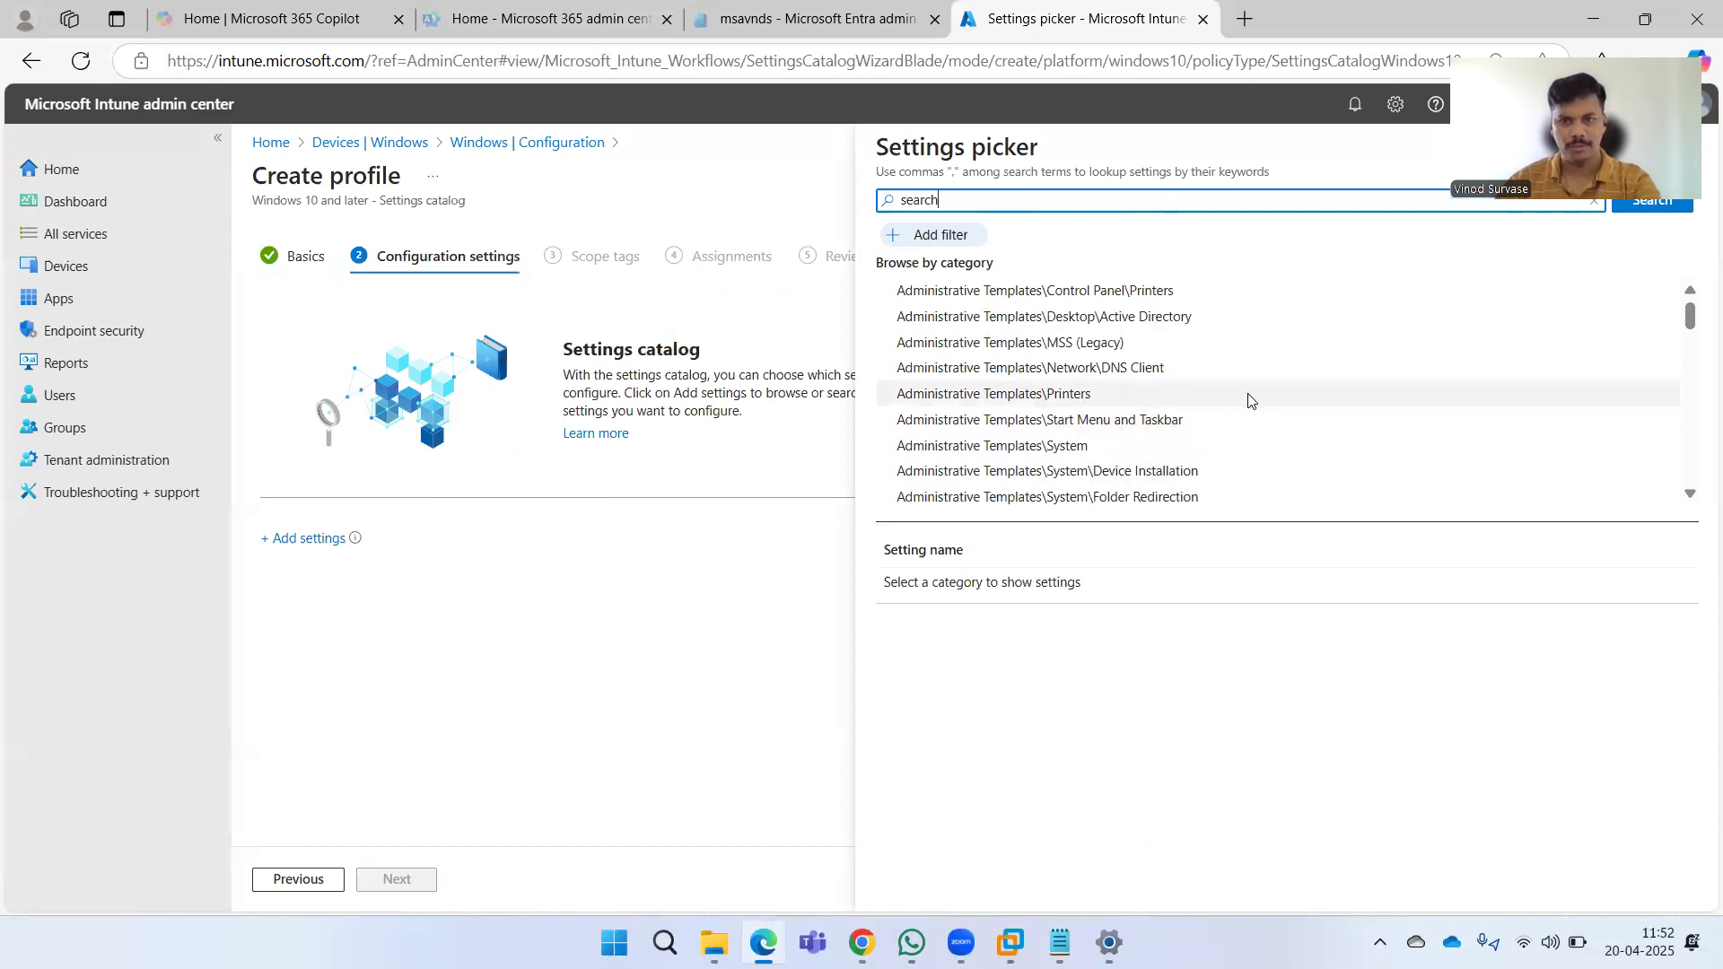
Browse the category results, open the Search category, and review its available settings.
scroll(1252, 405, "down", 10)
scroll(1247, 404, "down", 2)
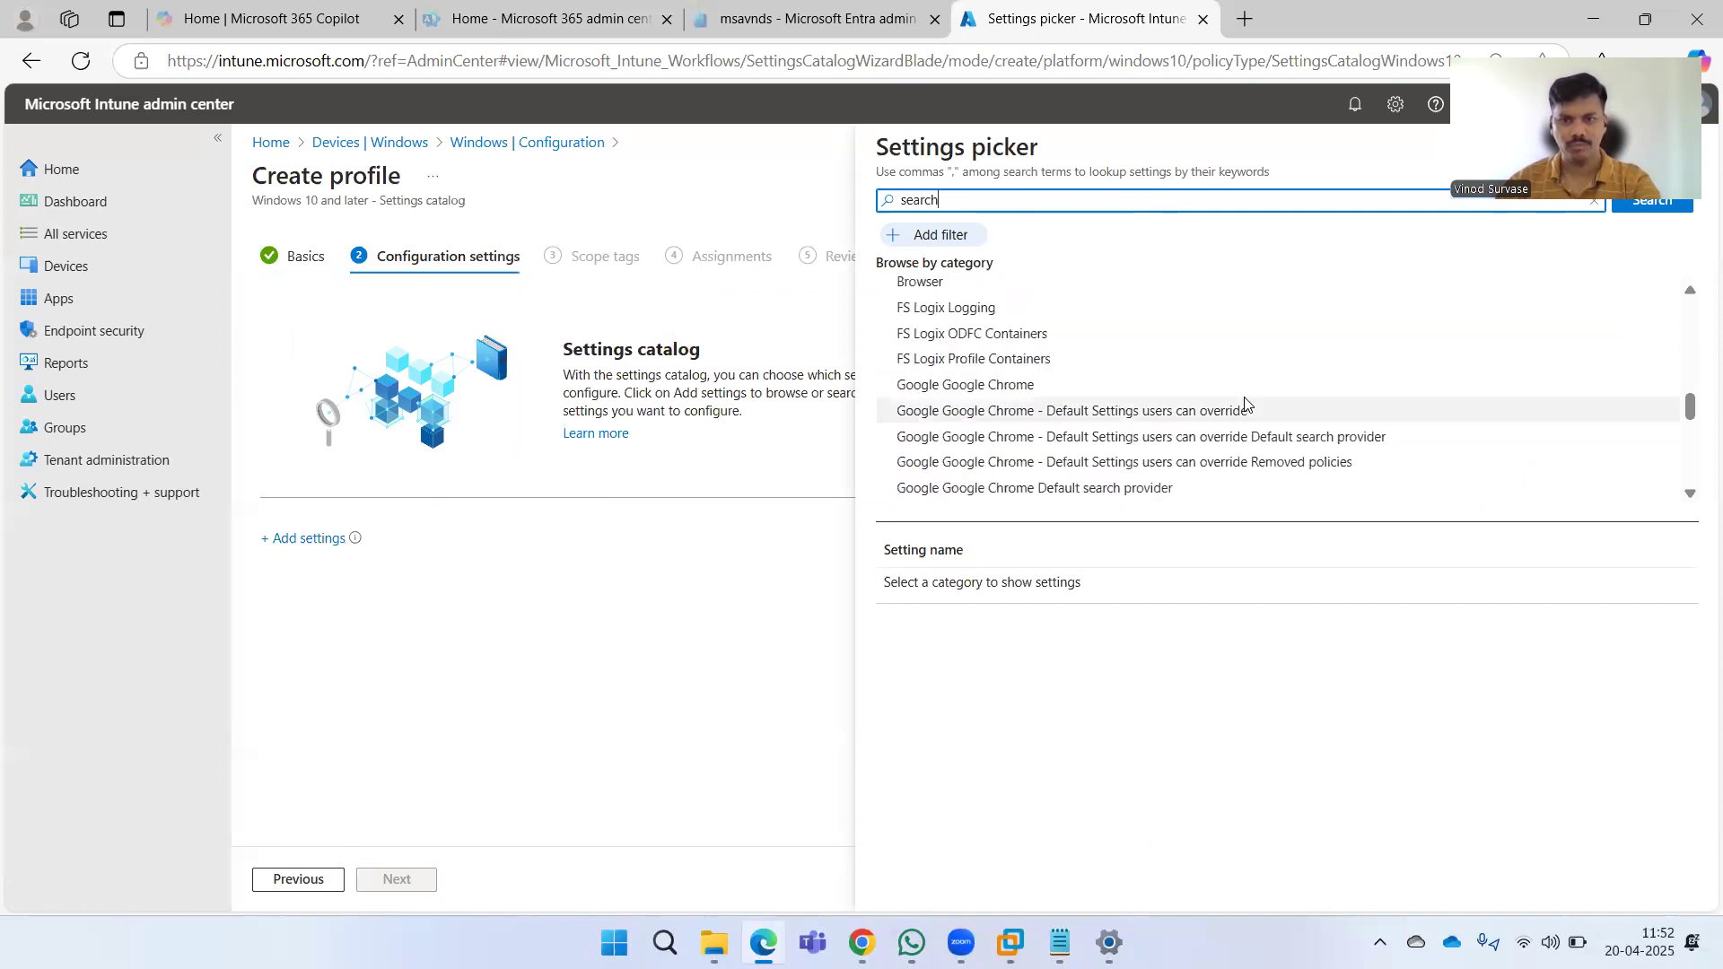
scroll(1242, 400, "up", 2)
scroll(1227, 406, "down", 3)
scroll(1227, 406, "down", 10)
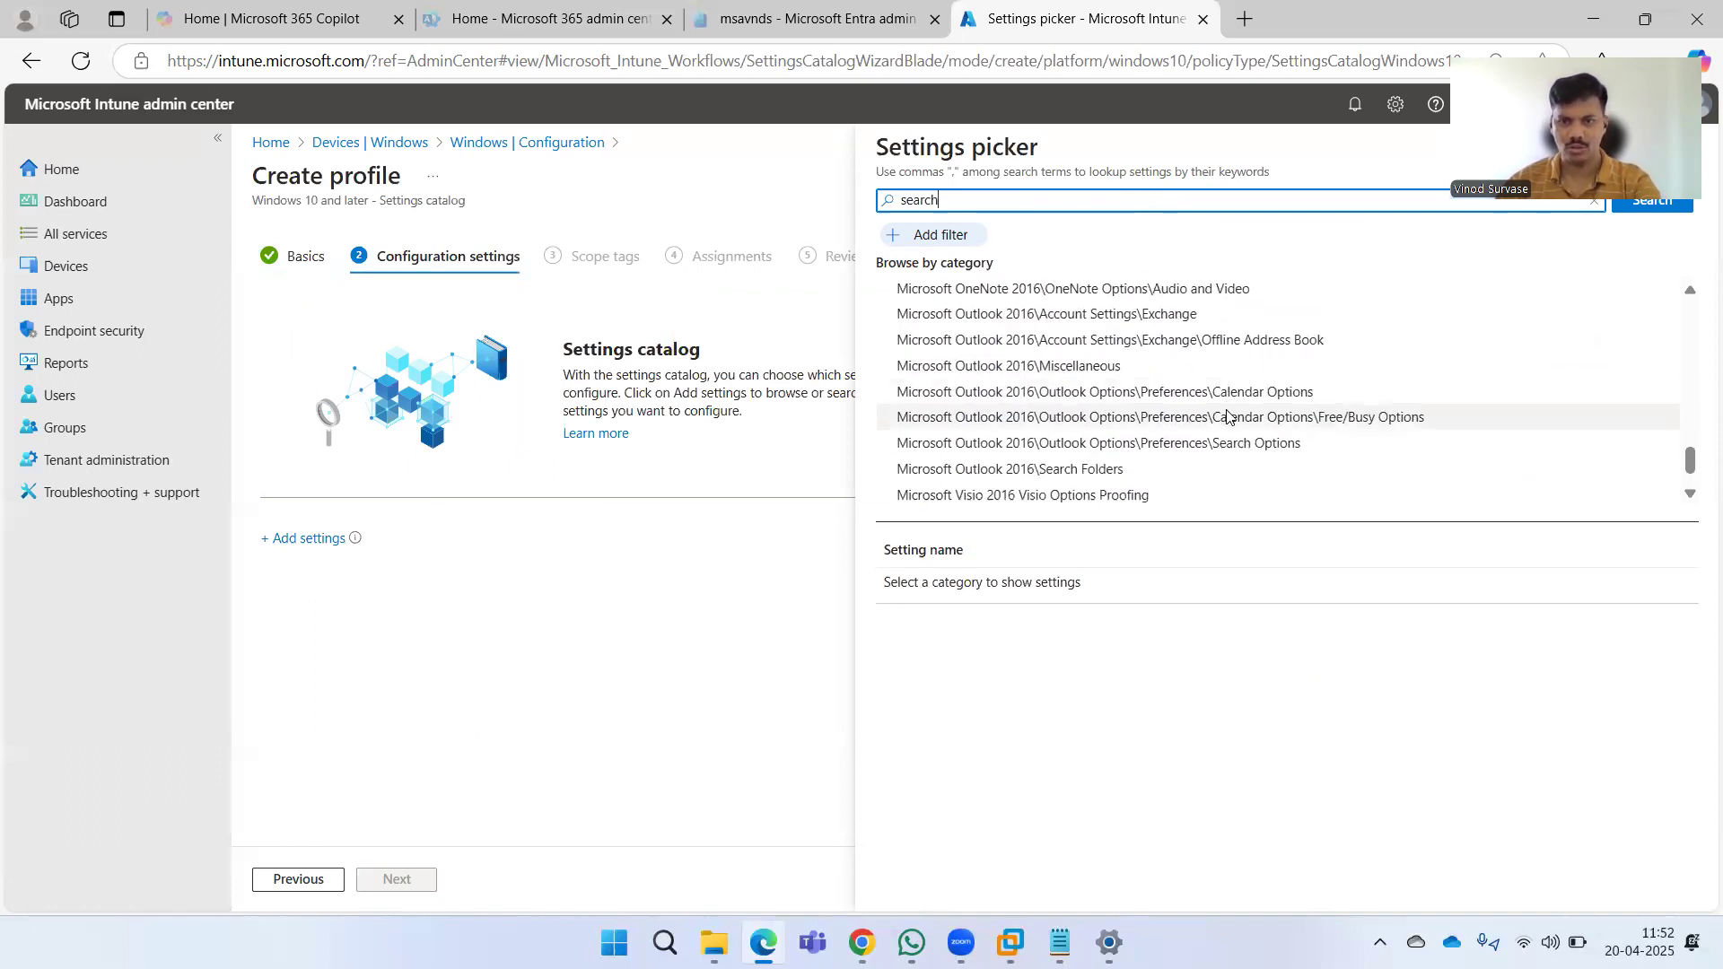
left_click(993, 490)
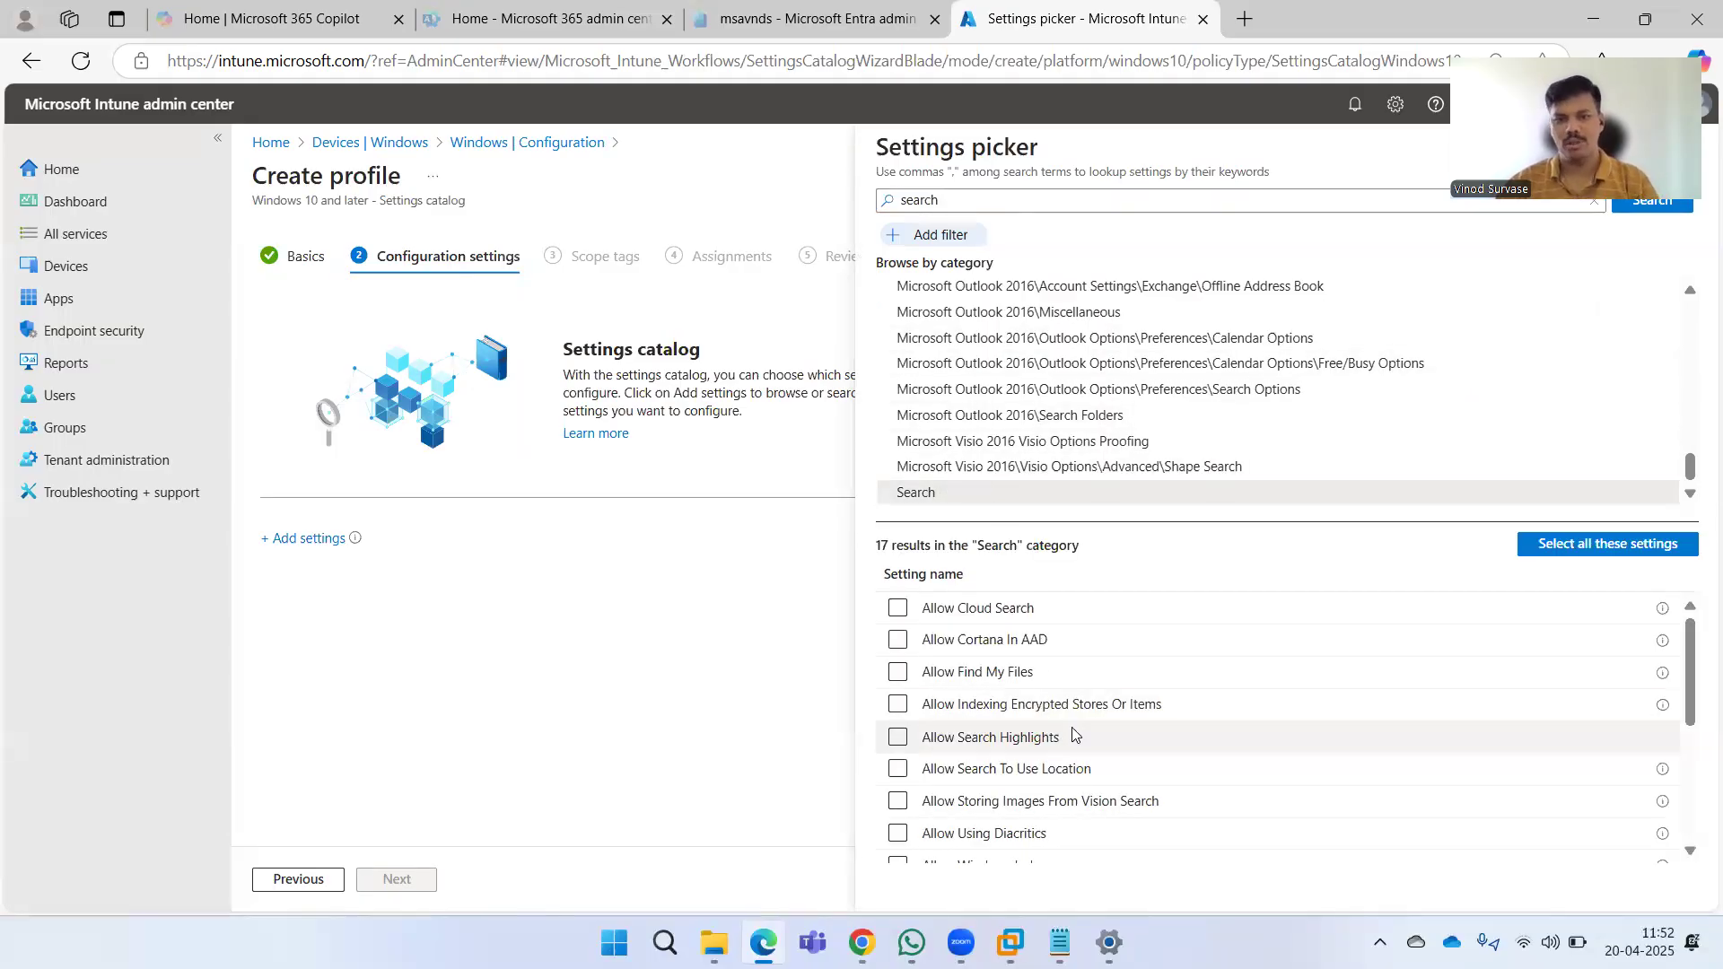
scroll(1146, 734, "down", 1)
scroll(1166, 737, "down", 3)
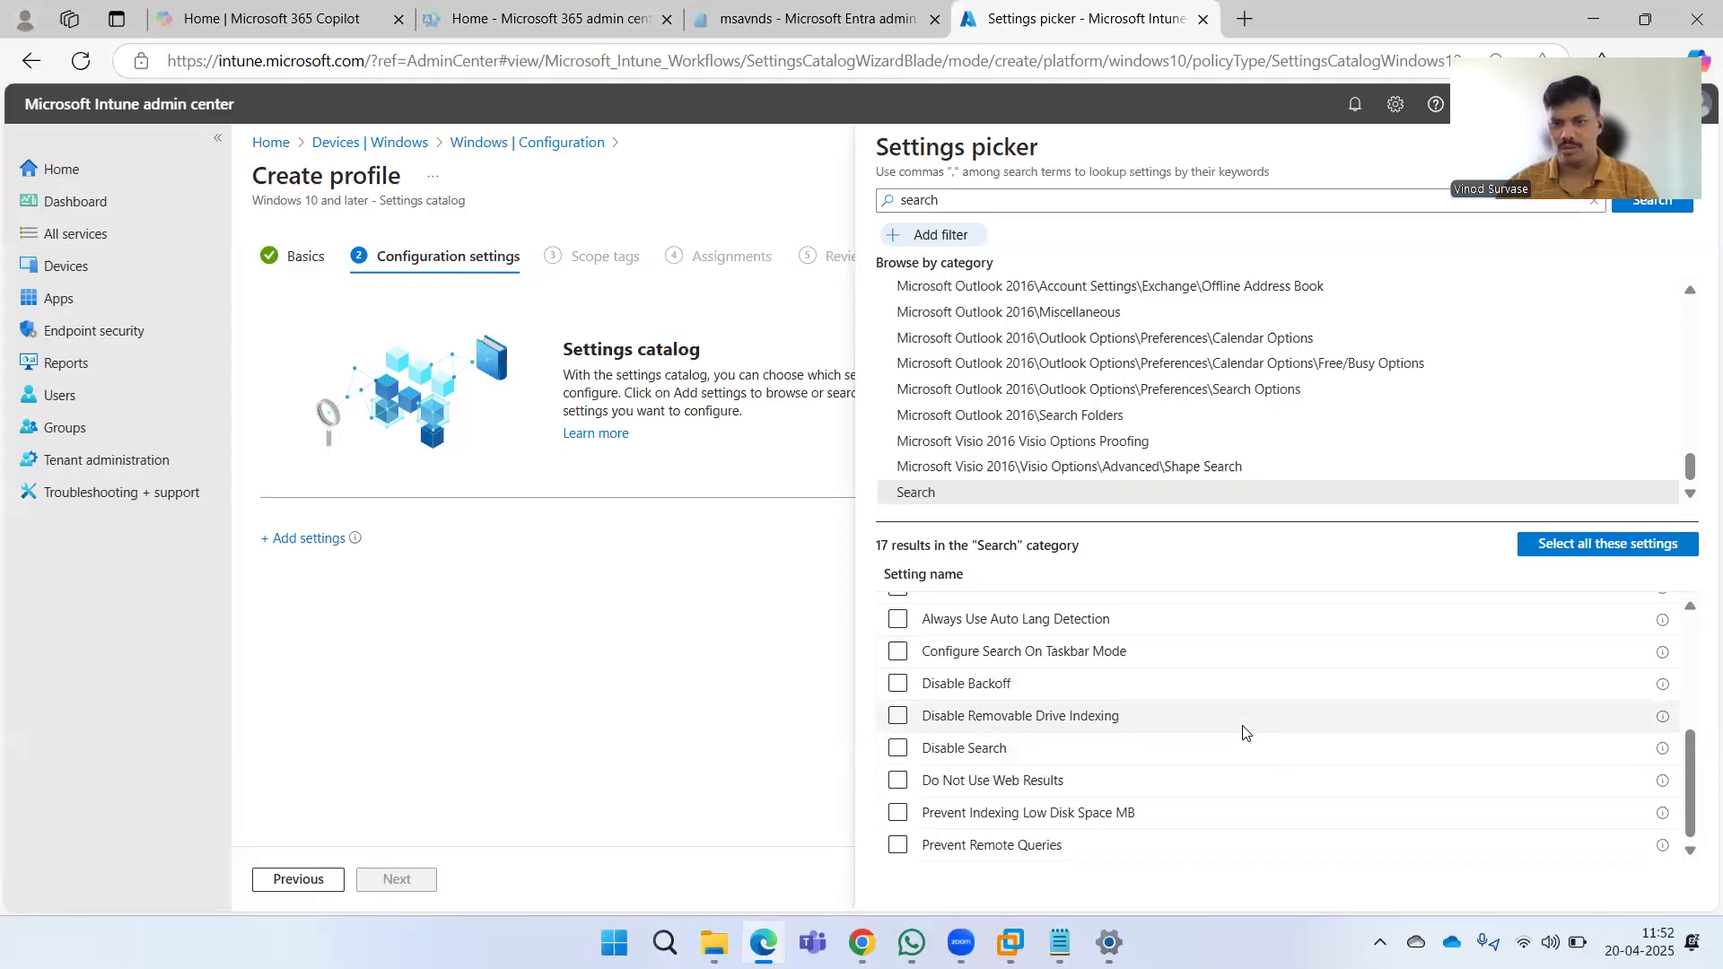
scroll(1243, 729, "up", 4)
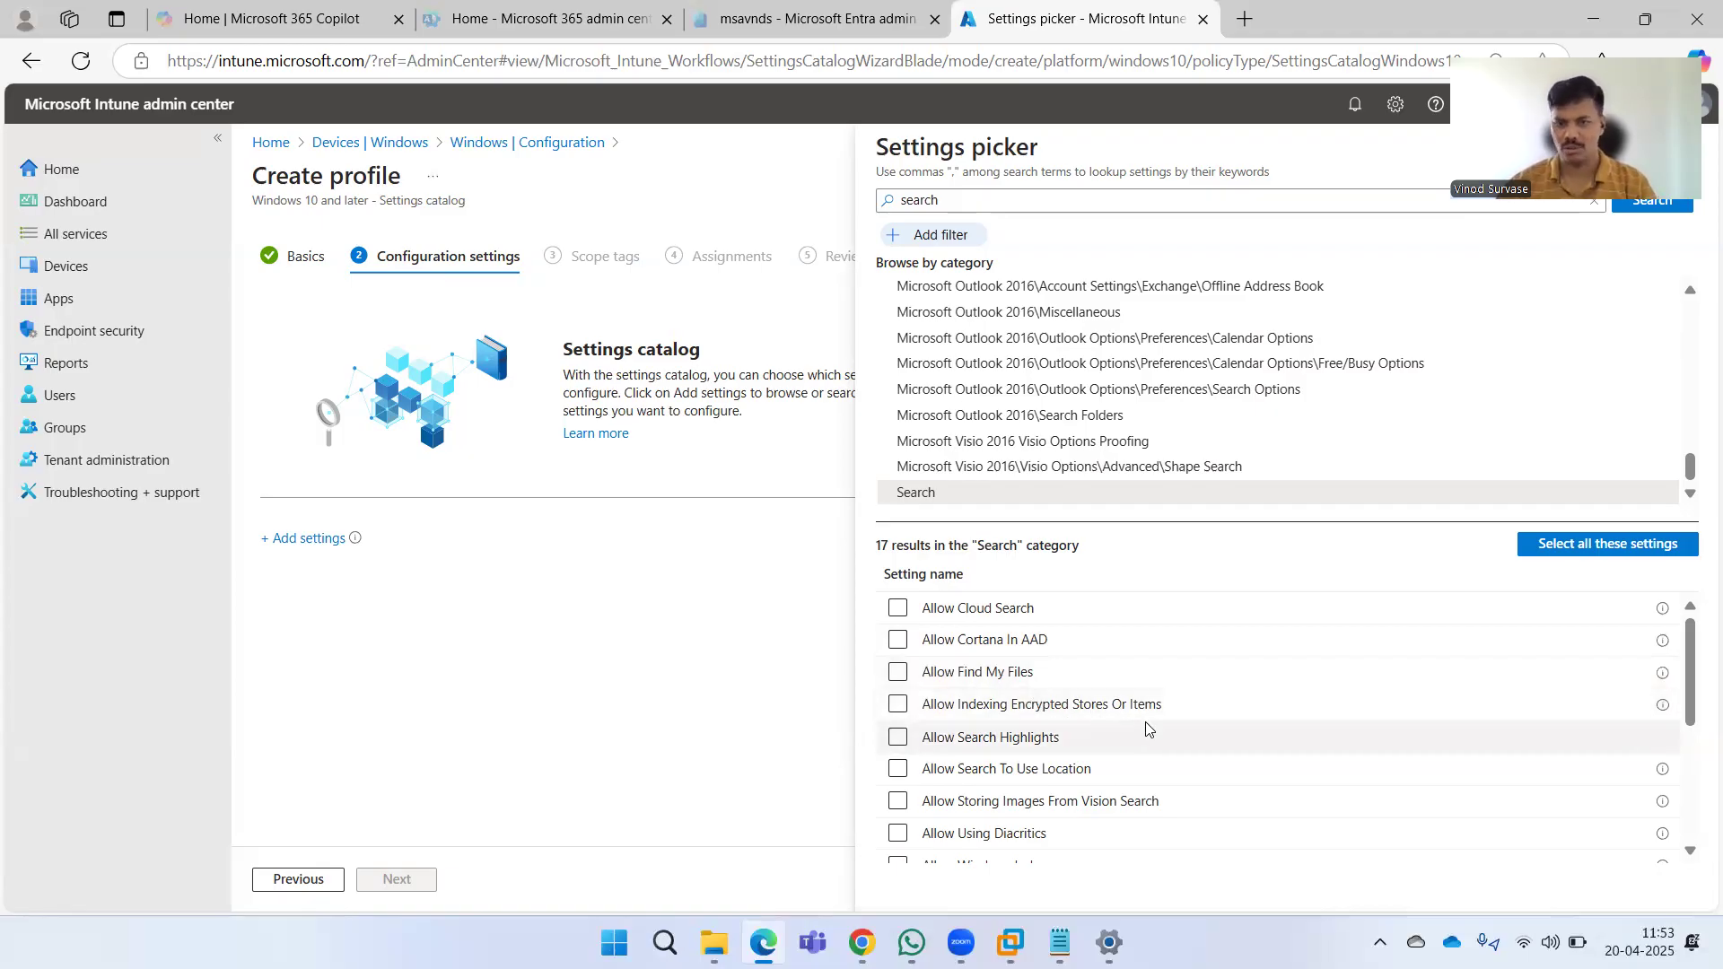
scroll(1172, 725, "down", 3)
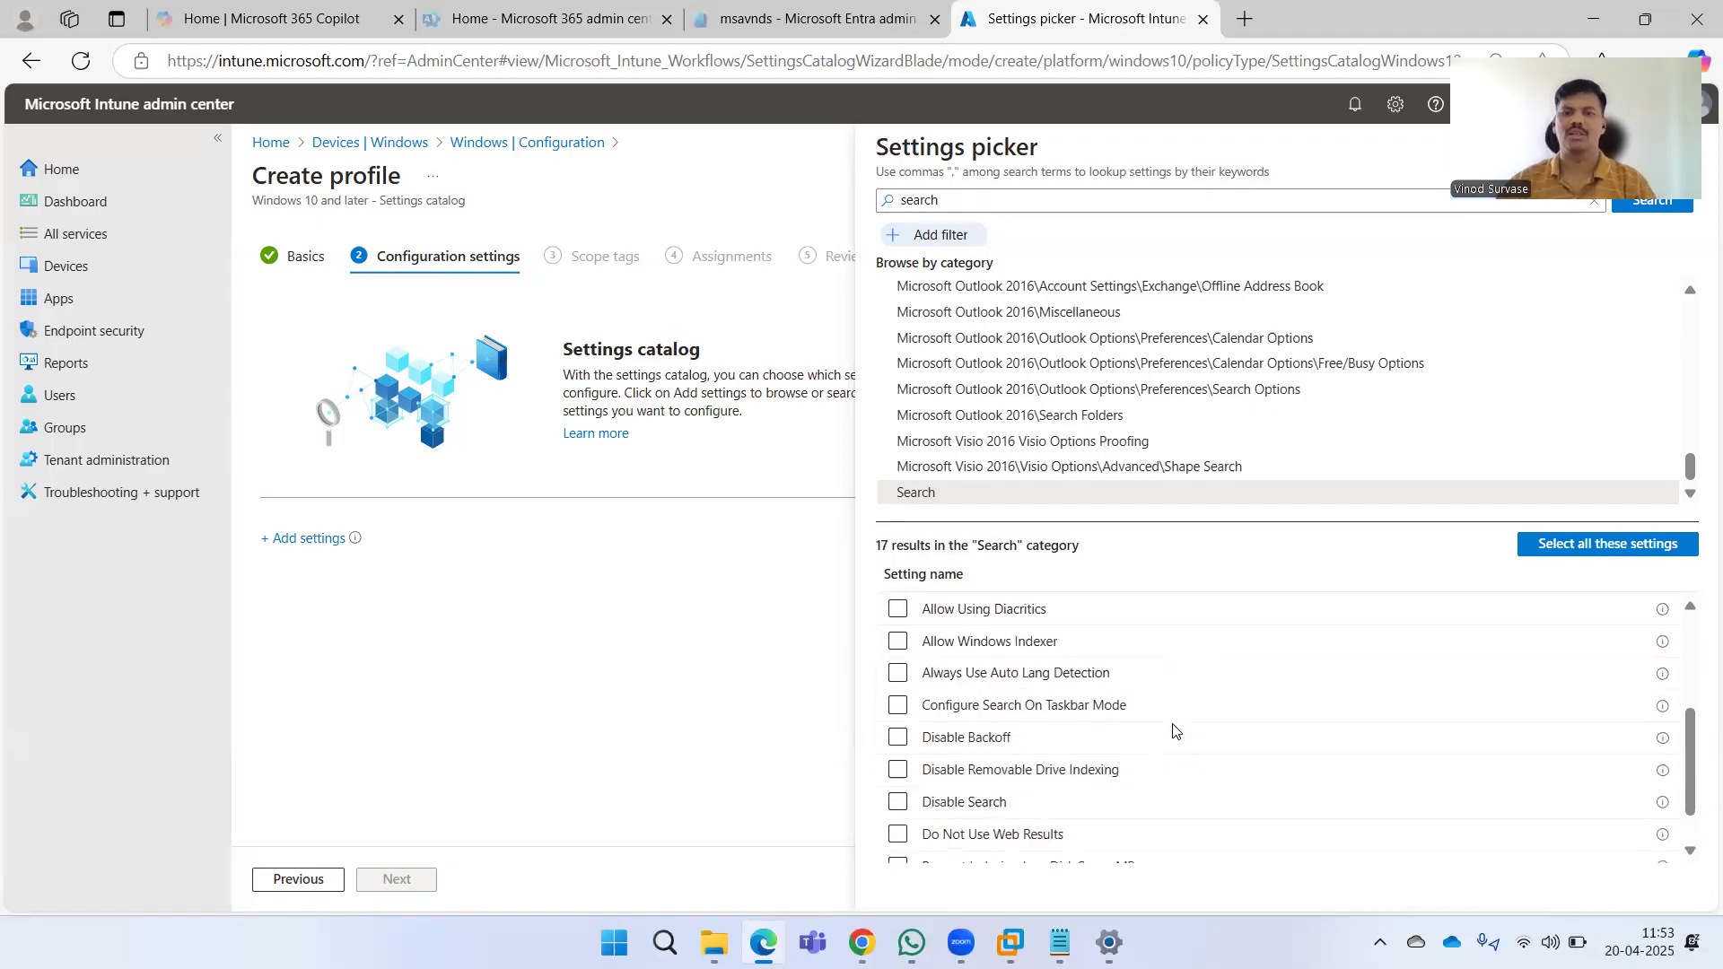
Add the Do Not Use Web Results and Disable Search settings from the Search category and close the settings picker.
scroll(1172, 729, "down", 2)
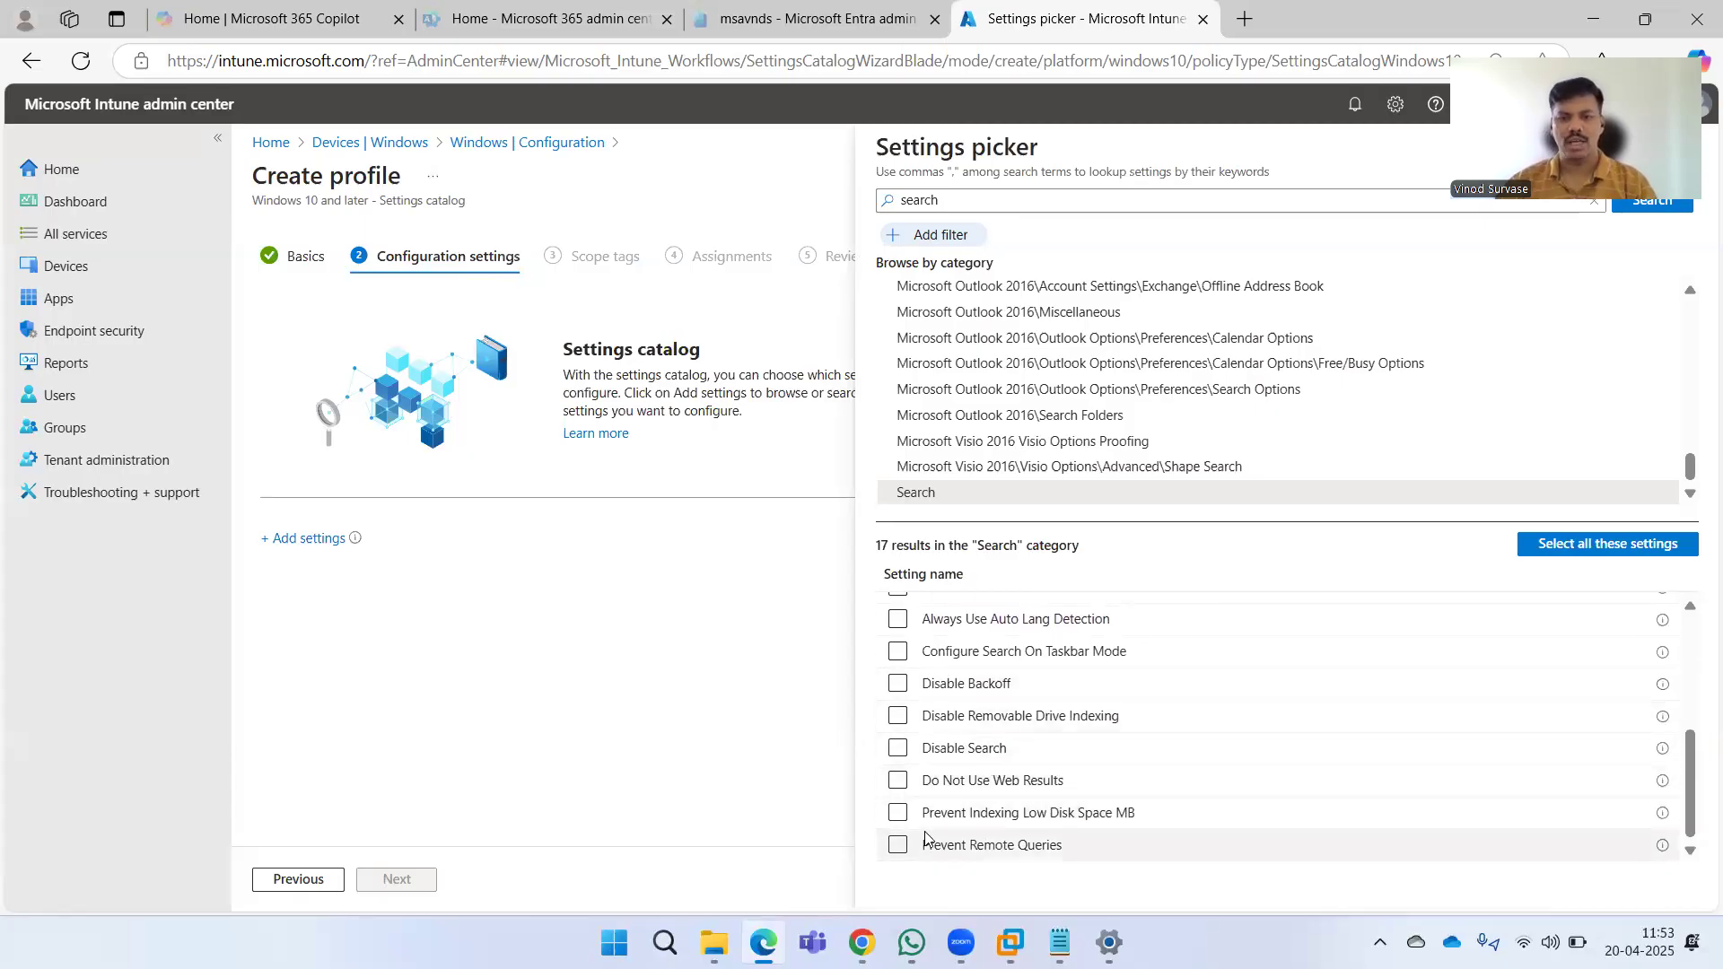
left_click(897, 782)
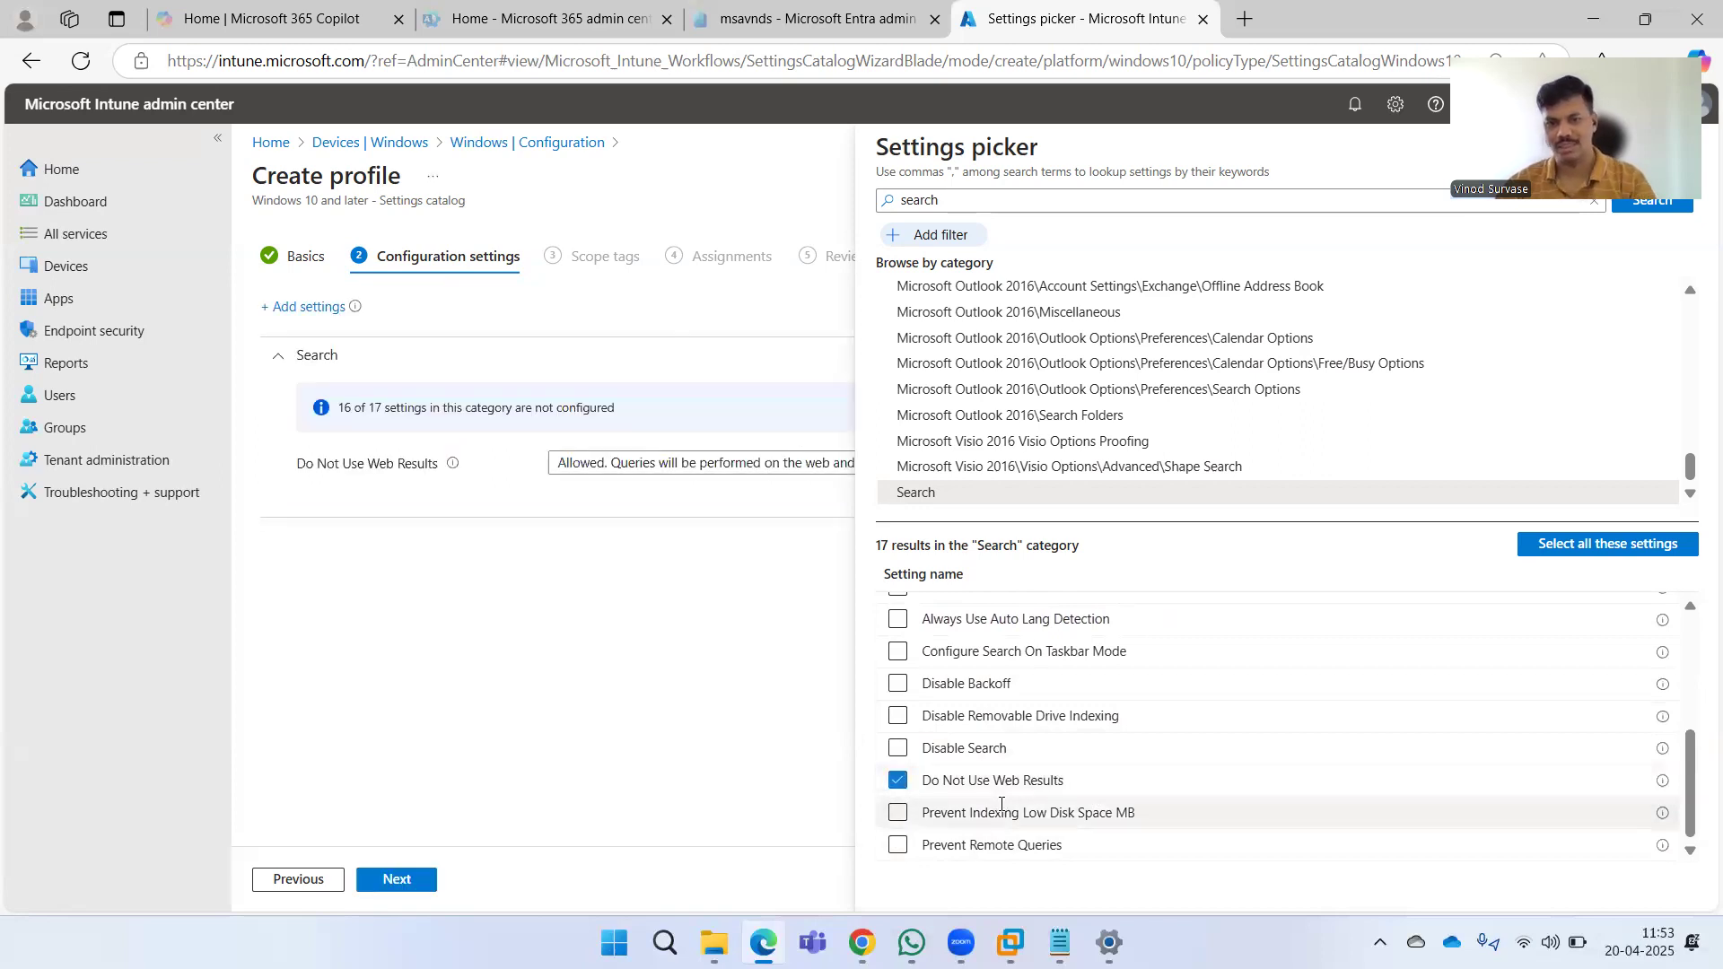
left_click(906, 756)
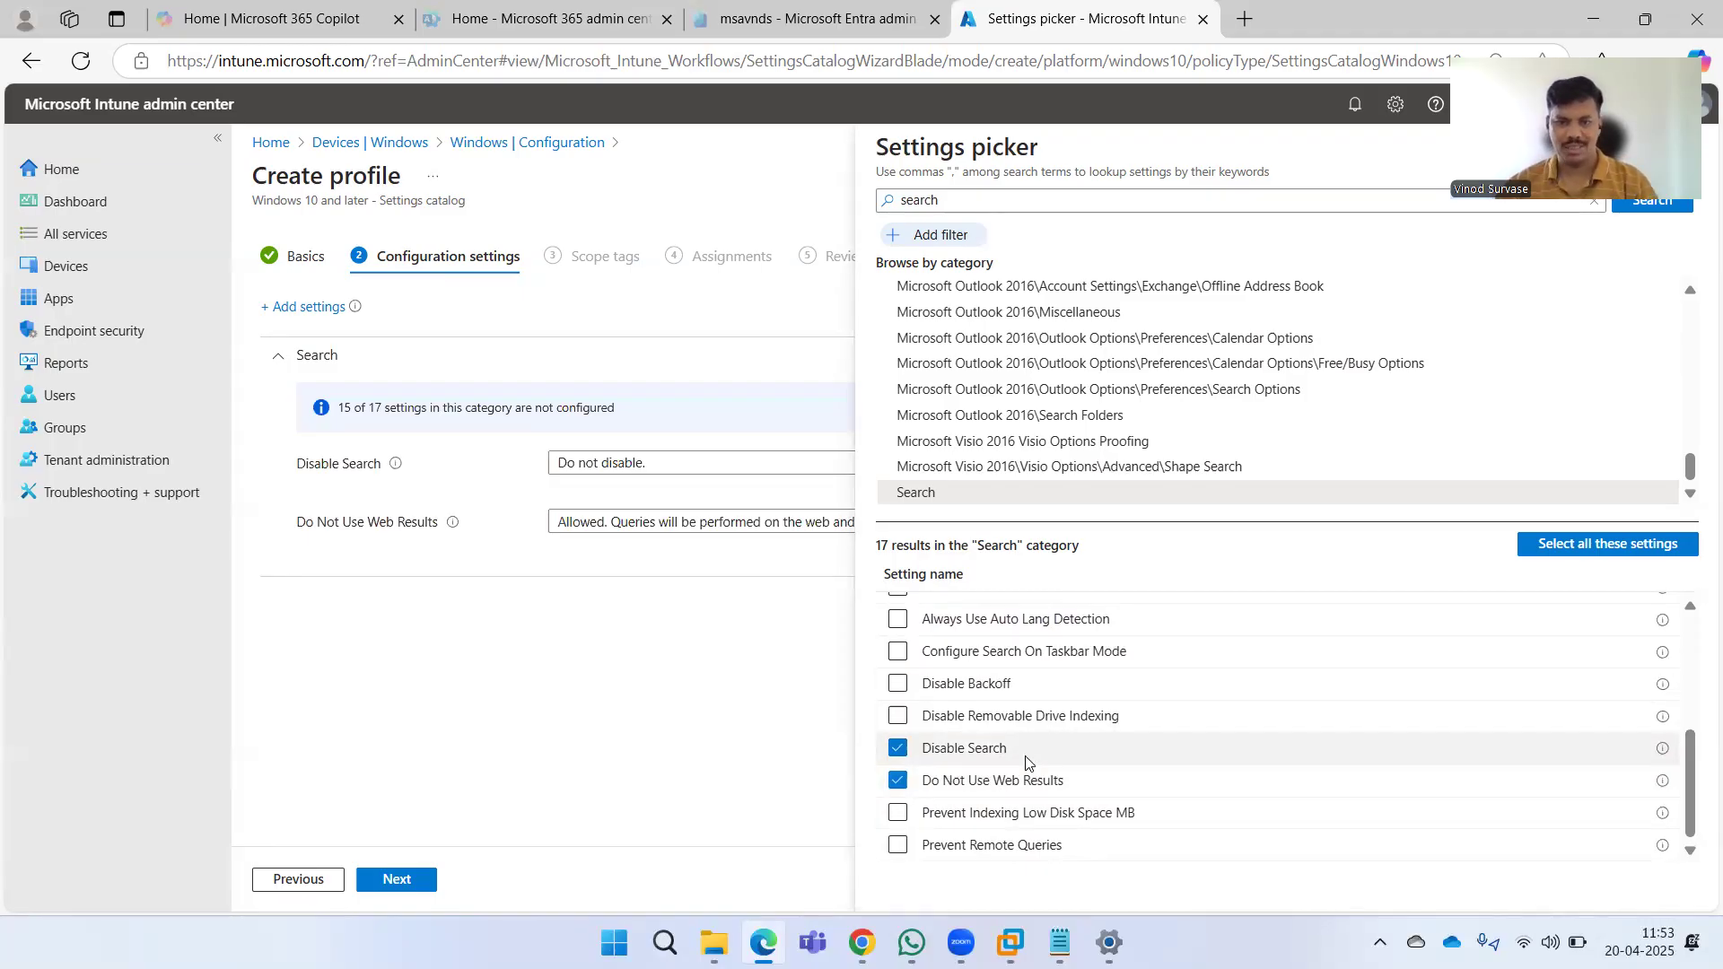
scroll(1156, 737, "up", 1)
scroll(1156, 738, "up", 3)
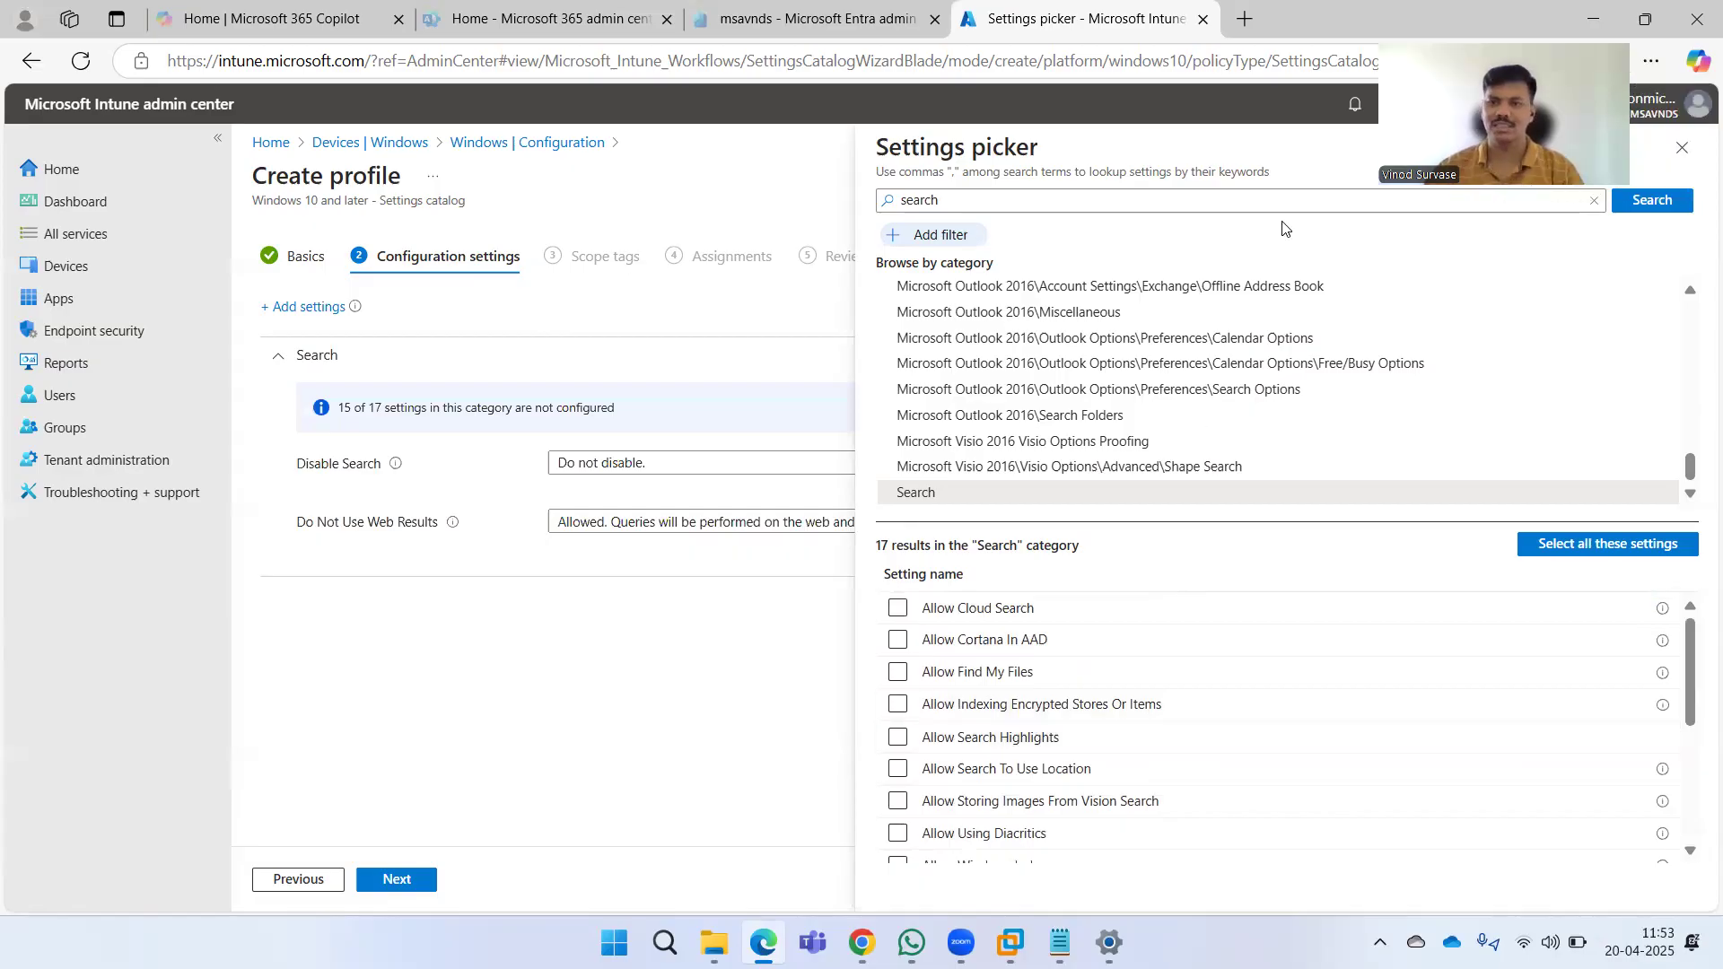
left_click(1682, 147)
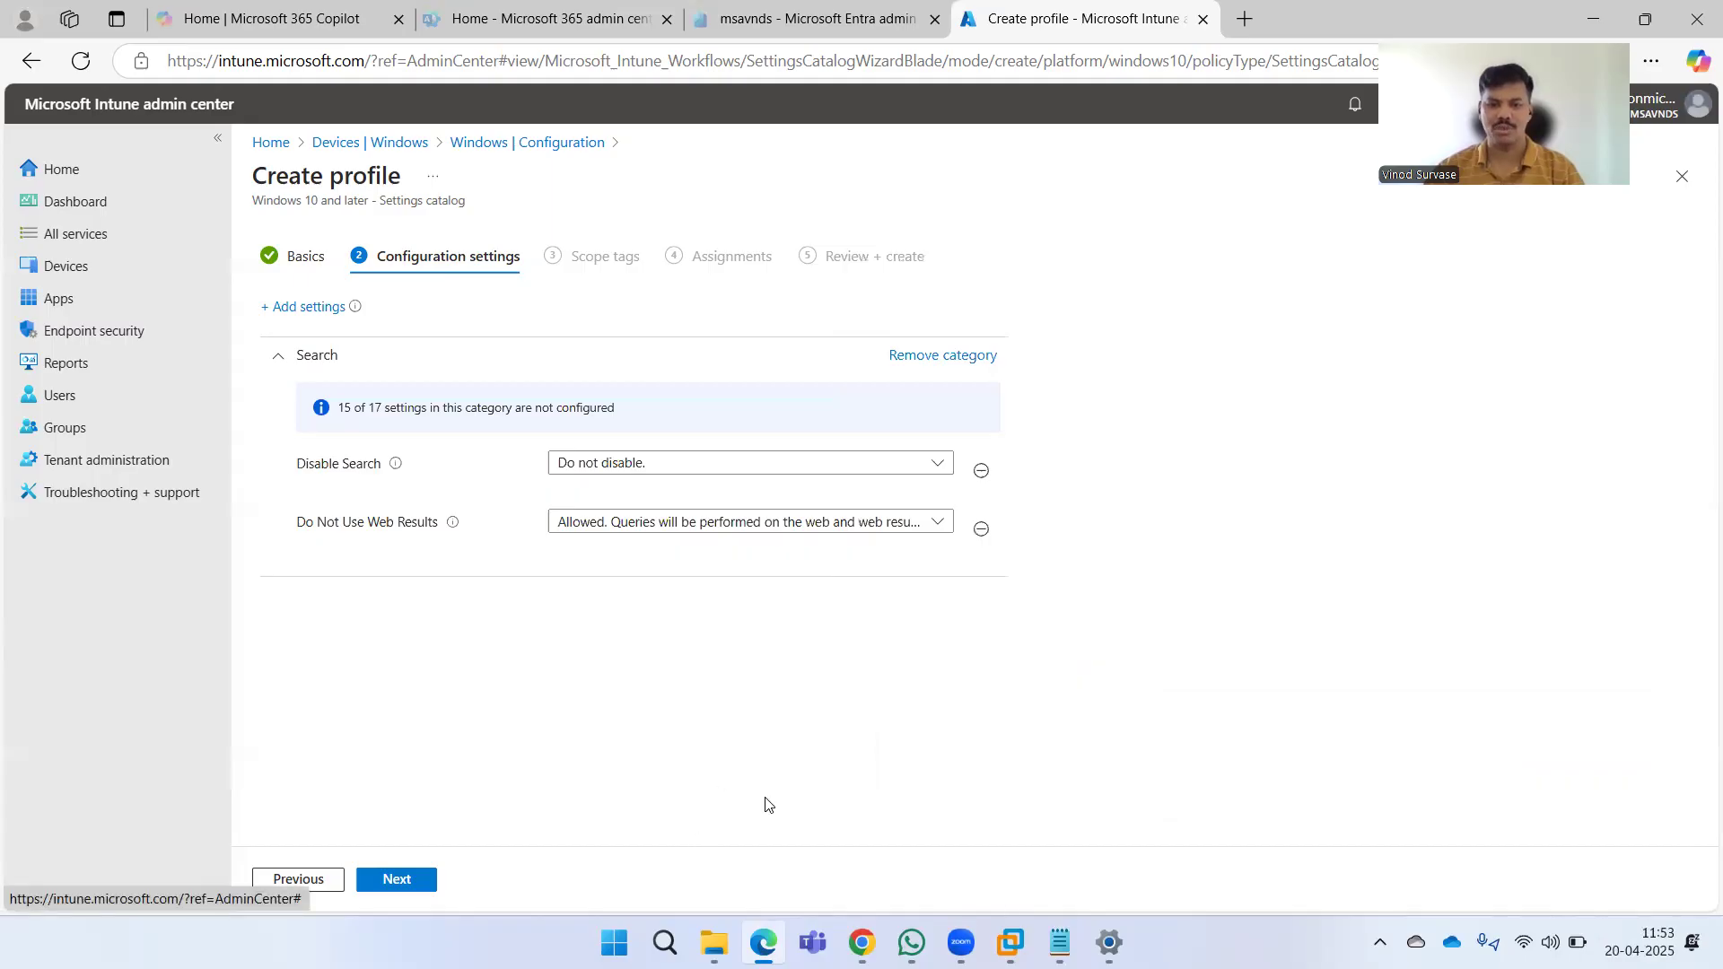
Switch to the Windows 10 VM, open its search panel, and return to the admin center.
left_click(1008, 940)
left_click(122, 853)
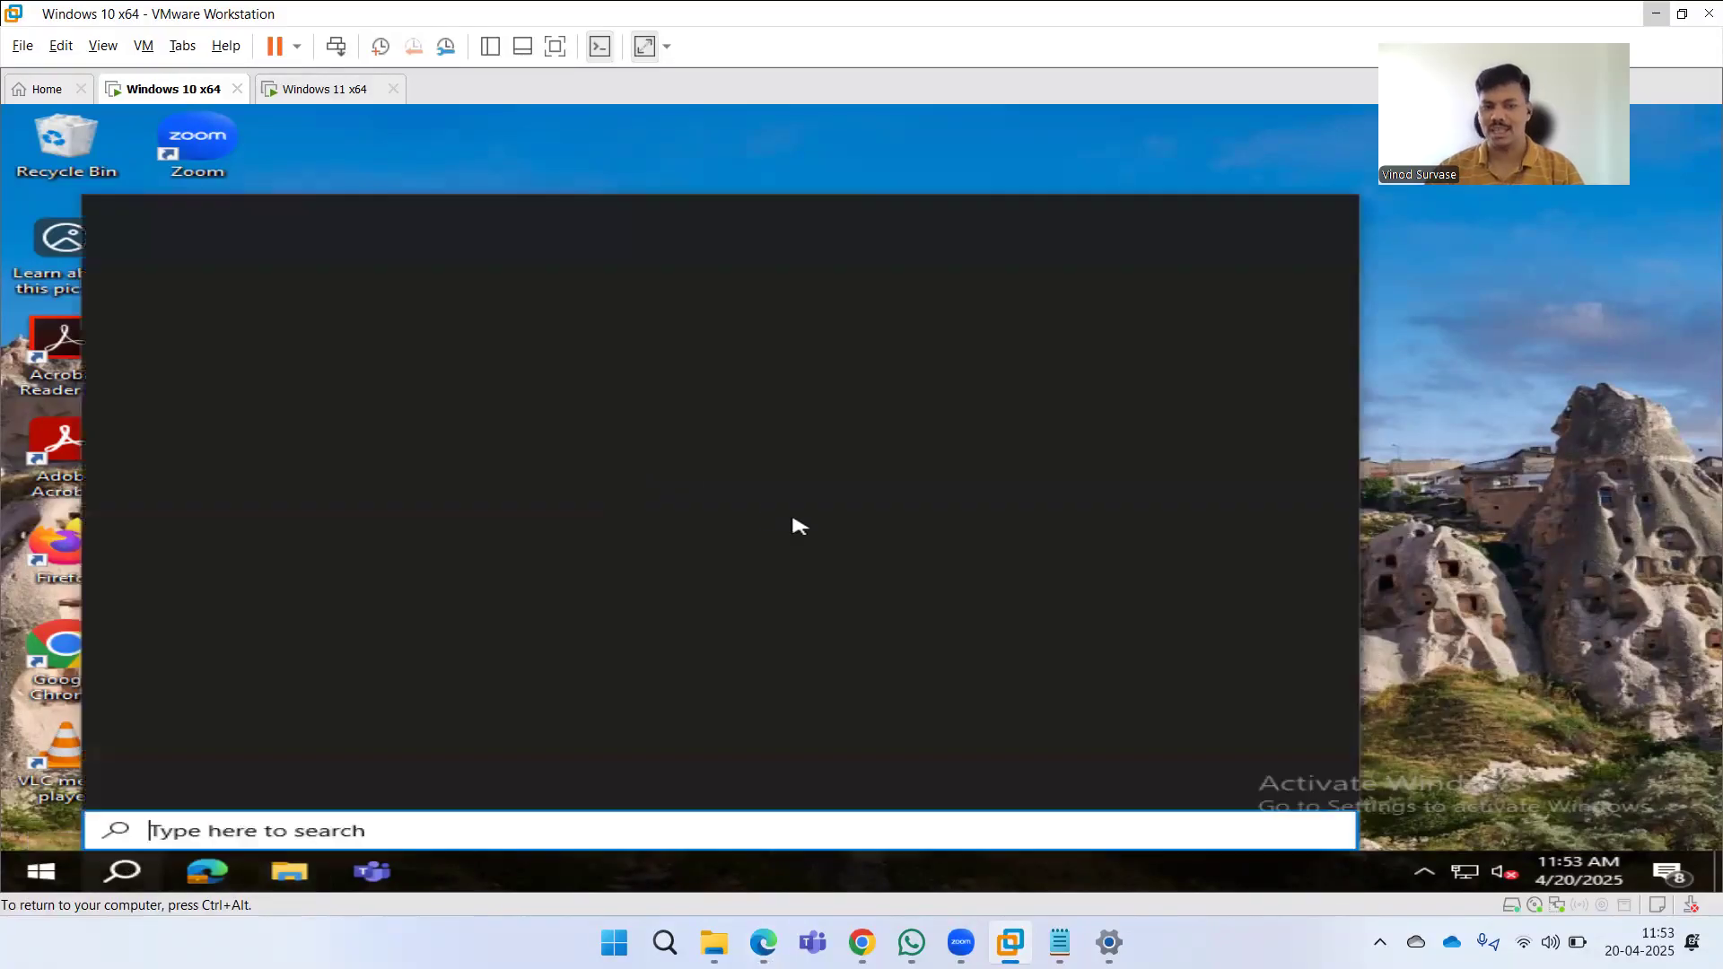
left_click(1530, 450)
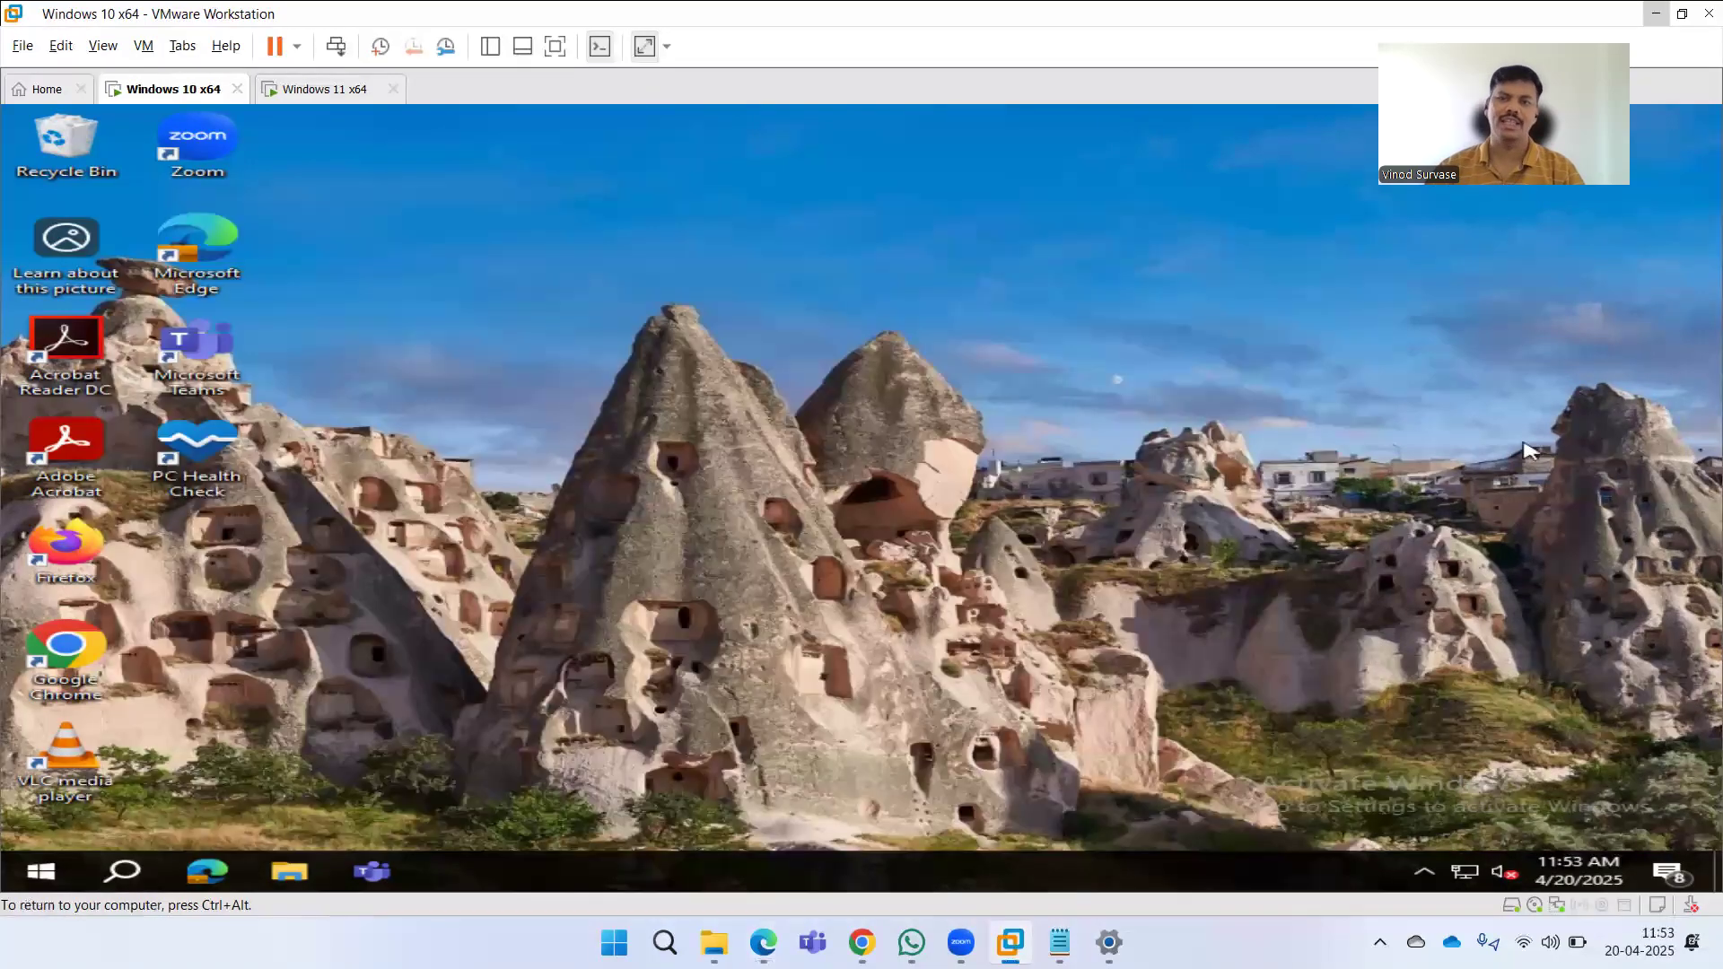
left_click(1656, 15)
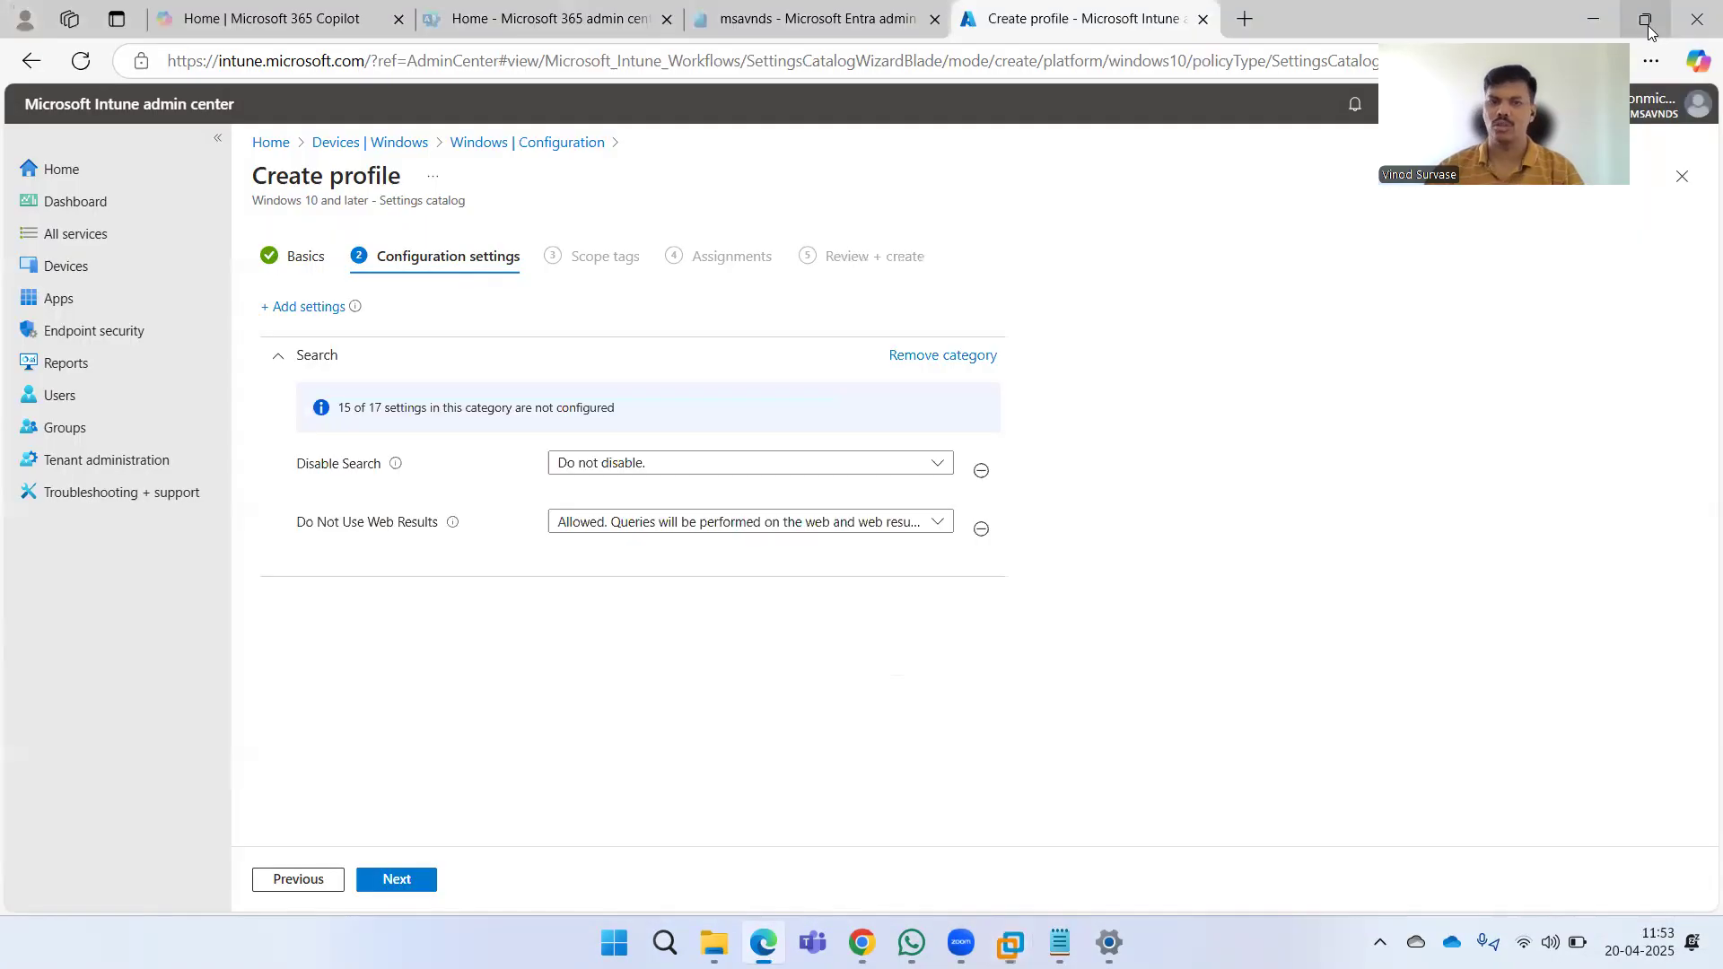
Try setting Disable Search to Disable, then remove the Disable Search setting from the profile.
left_click(699, 465)
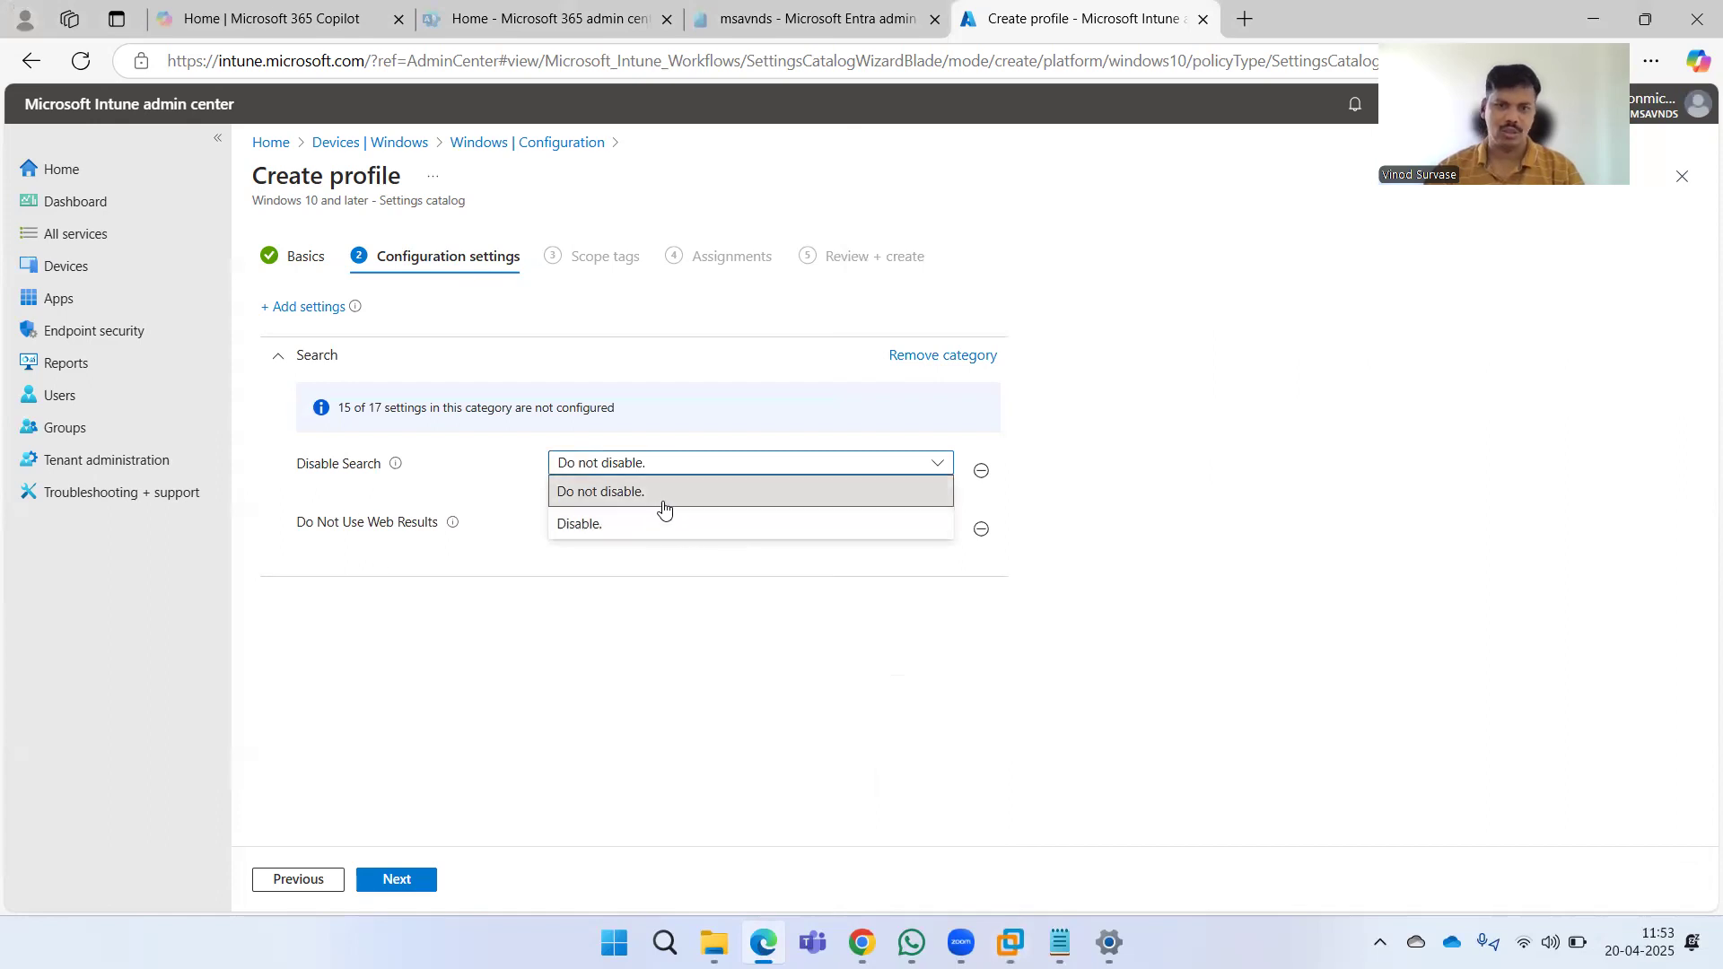
left_click(670, 529)
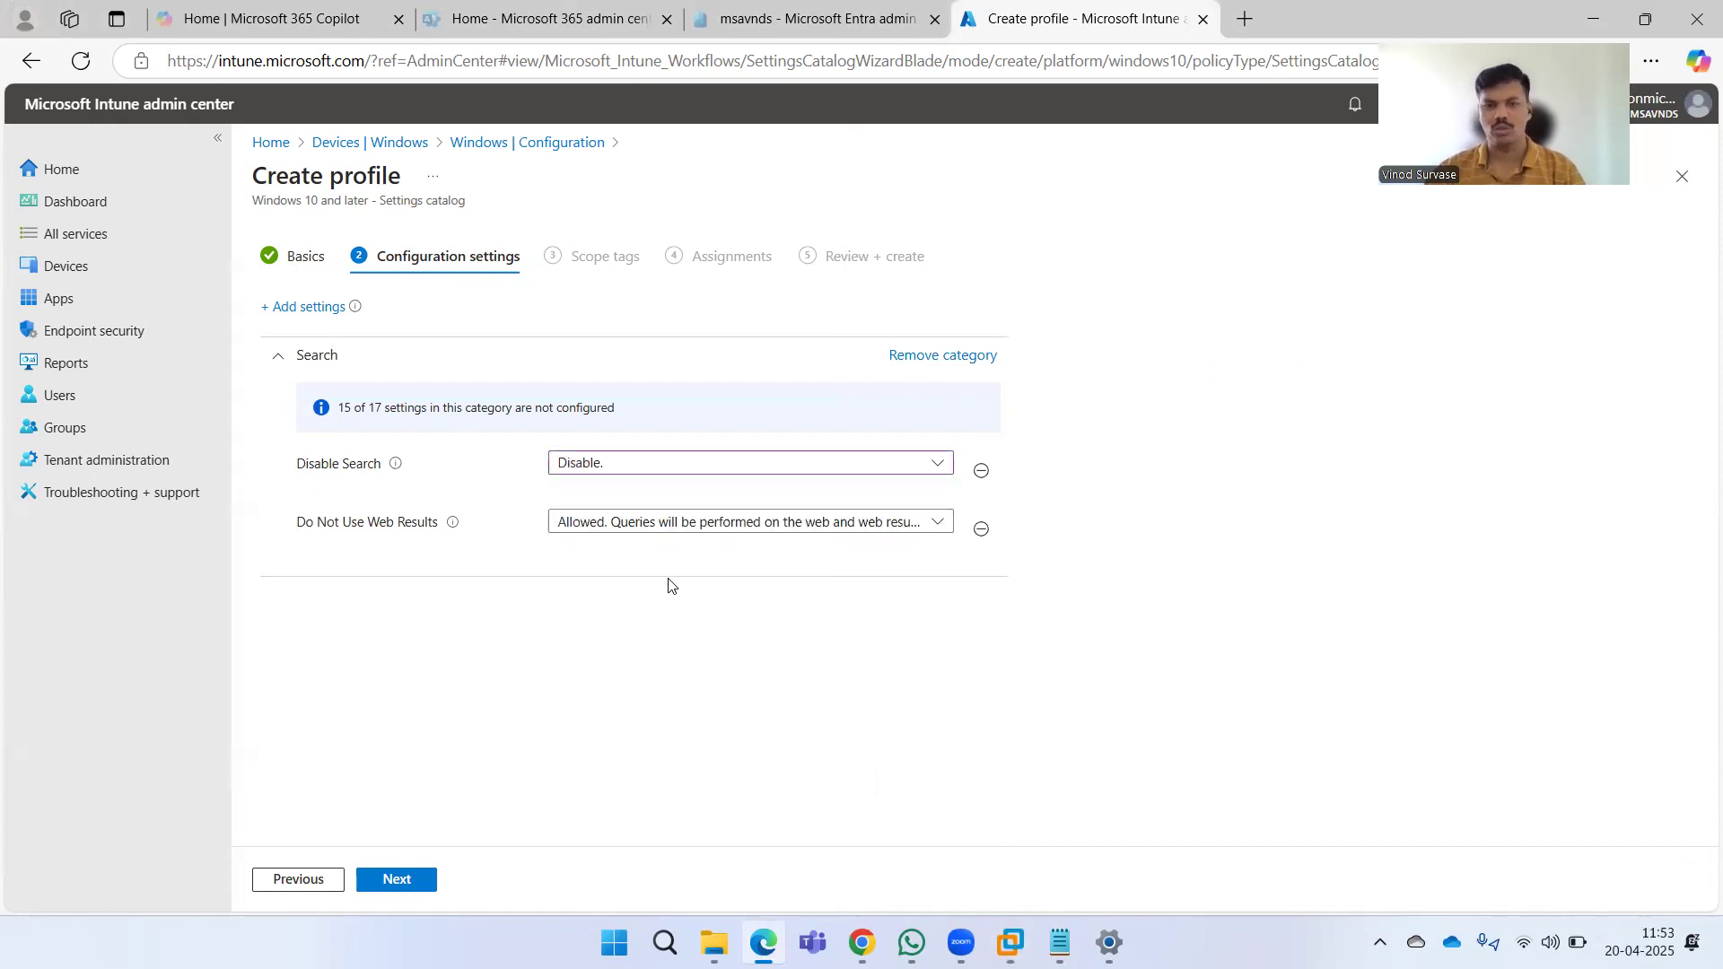
left_click(654, 470)
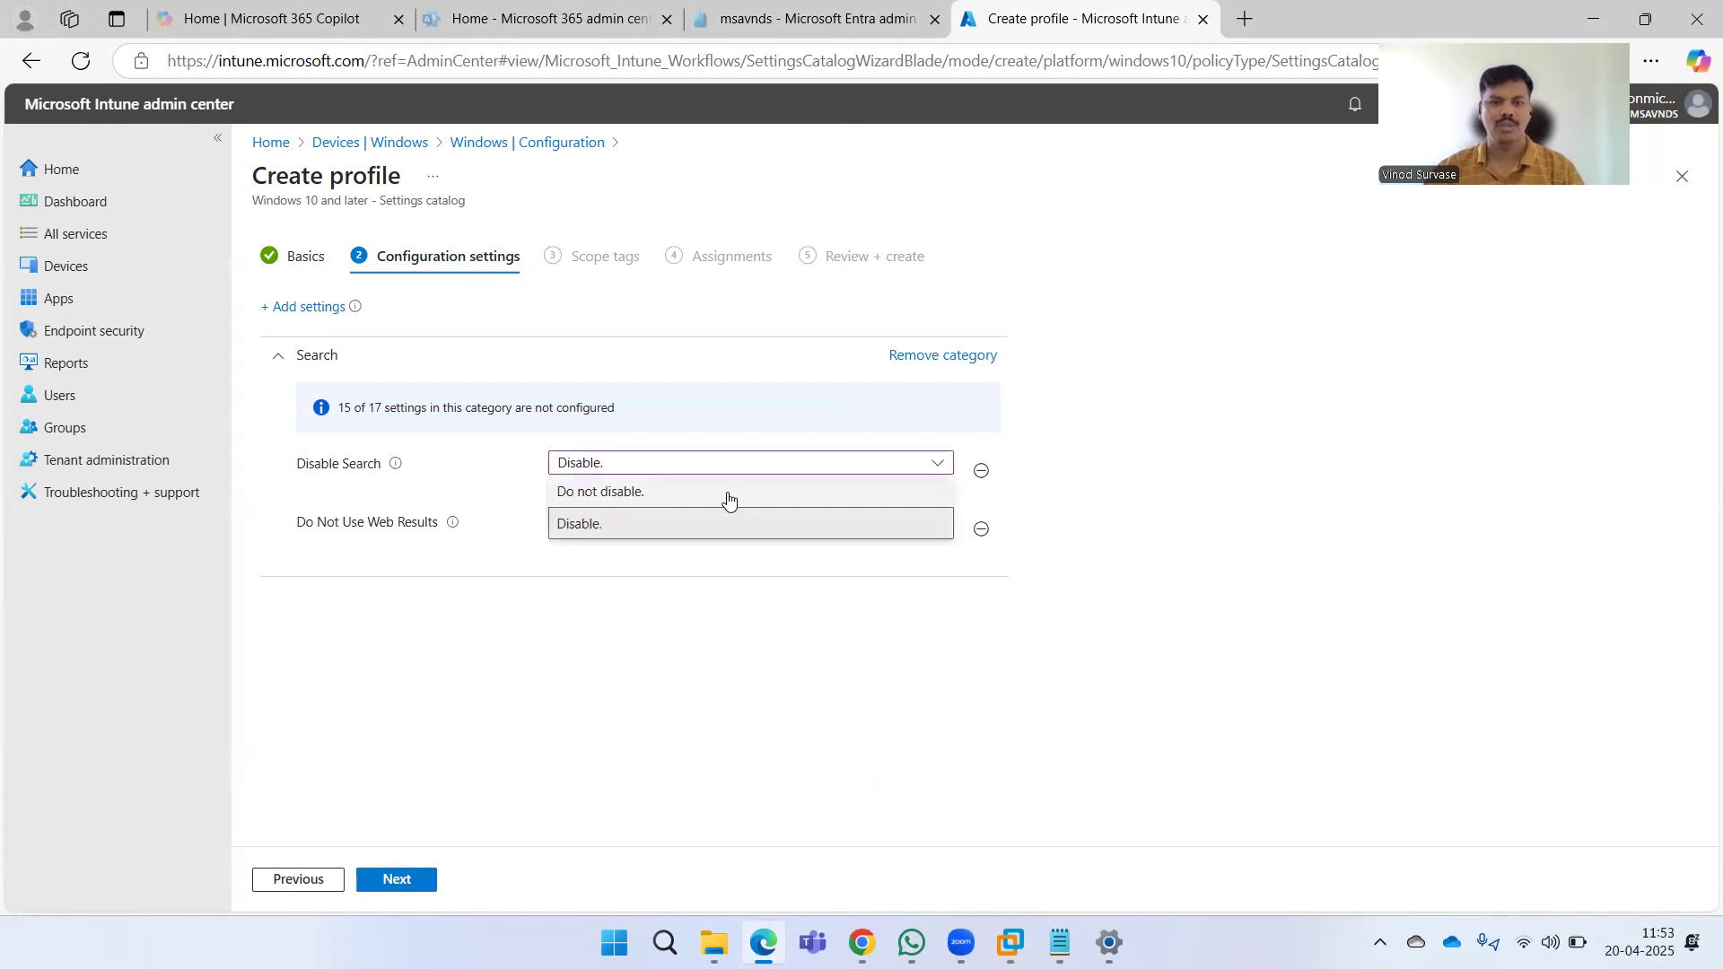
left_click(868, 517)
left_click(980, 470)
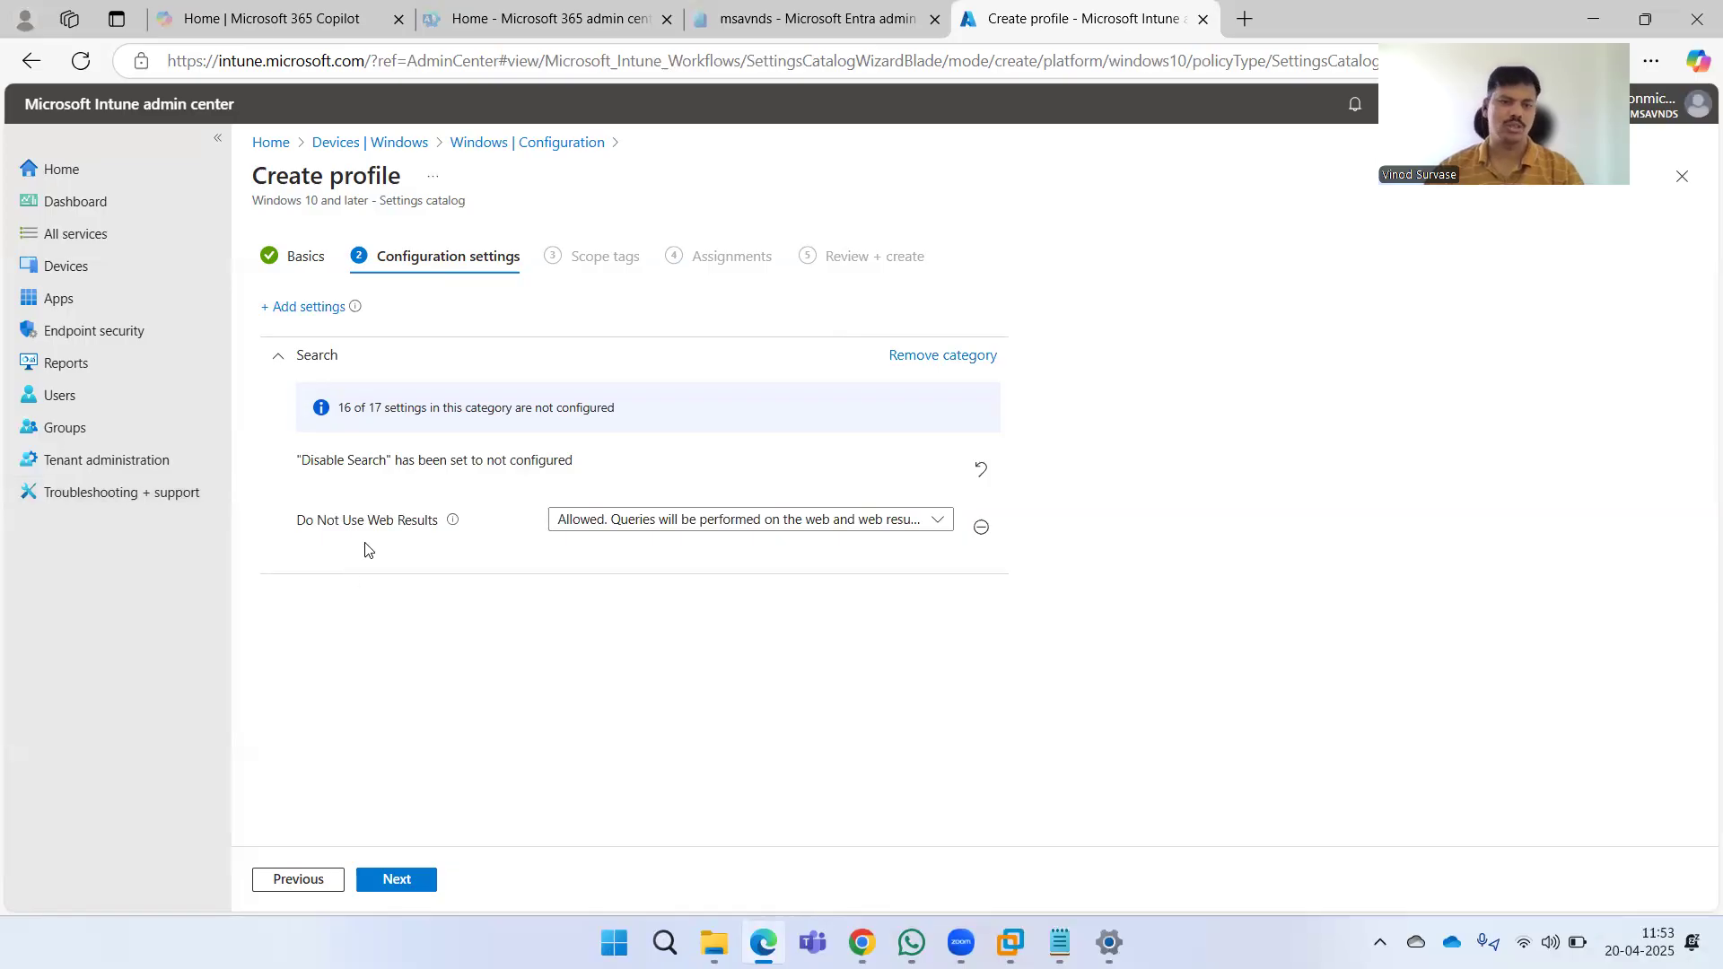
Set Do Not Use Web Results to Not allowed and continue to the next page.
left_click(610, 522)
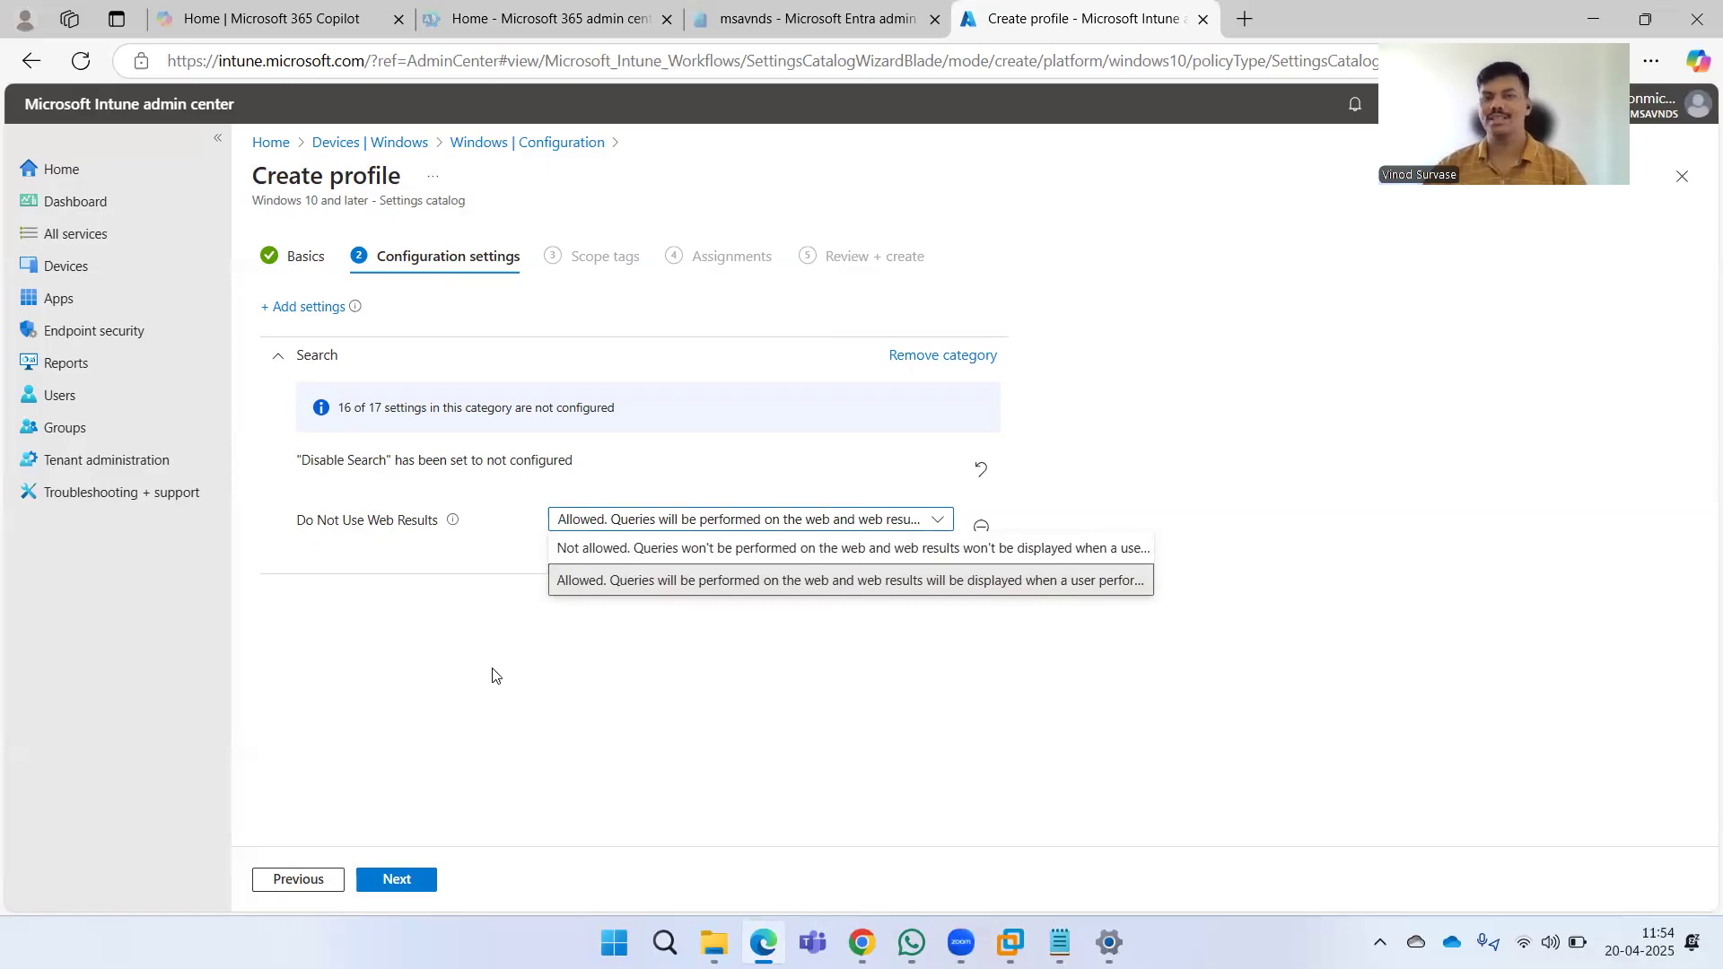
left_click(675, 559)
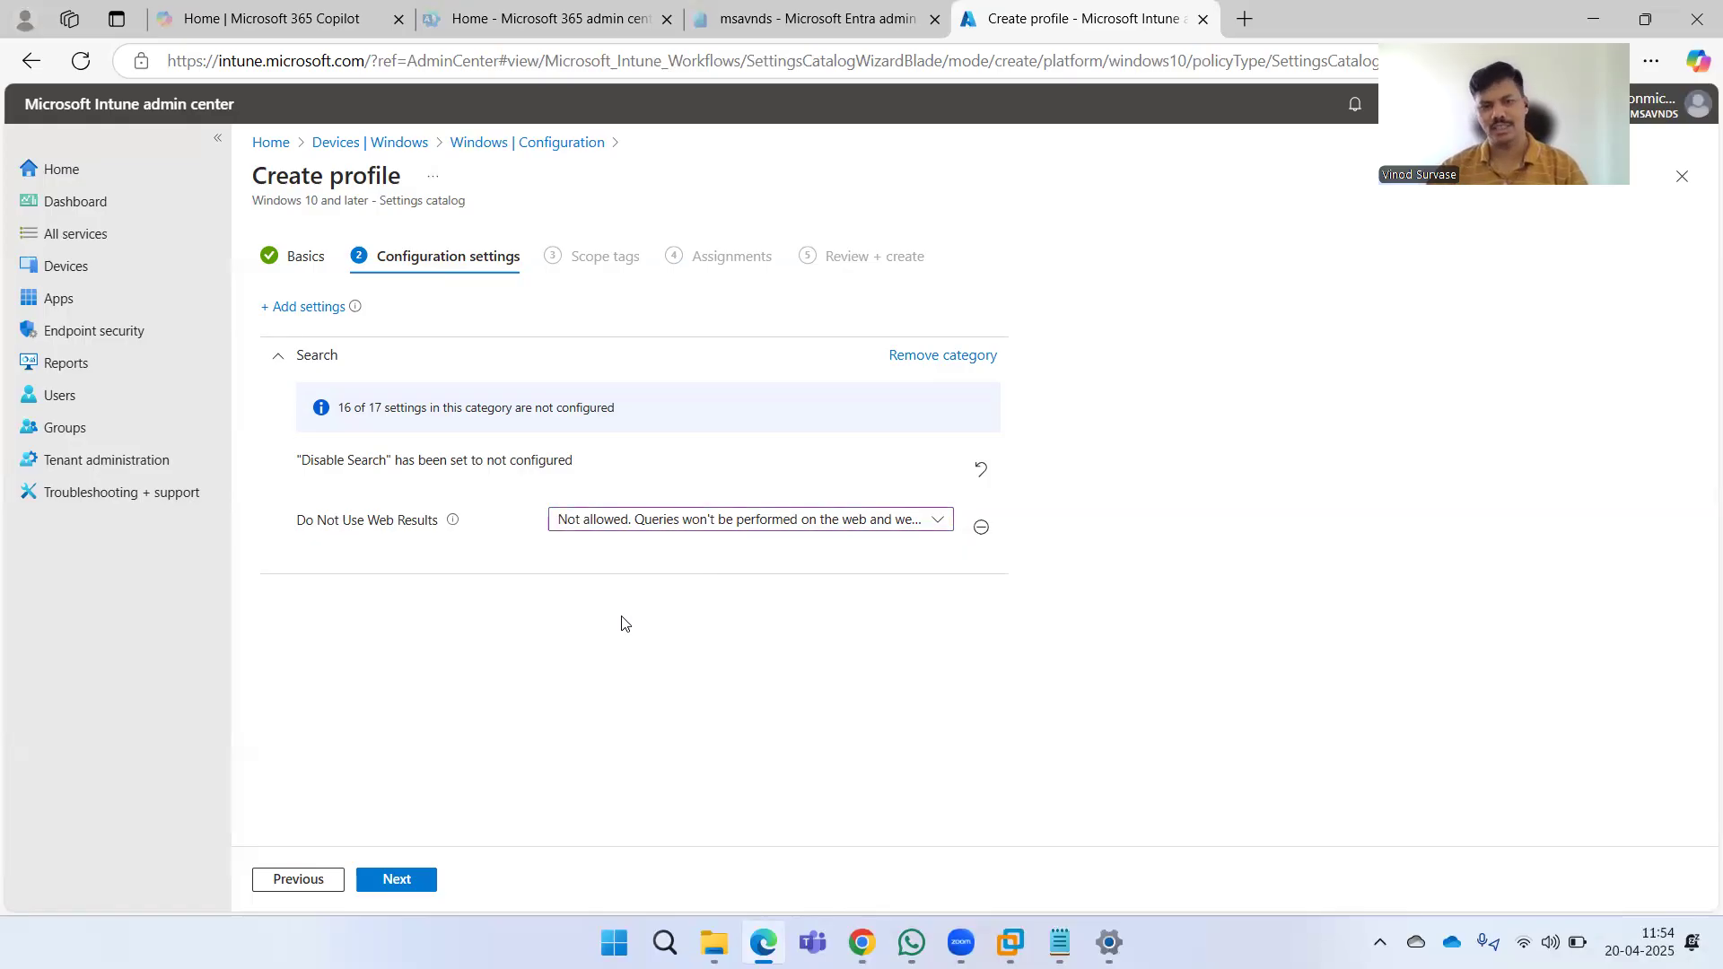
left_click(650, 525)
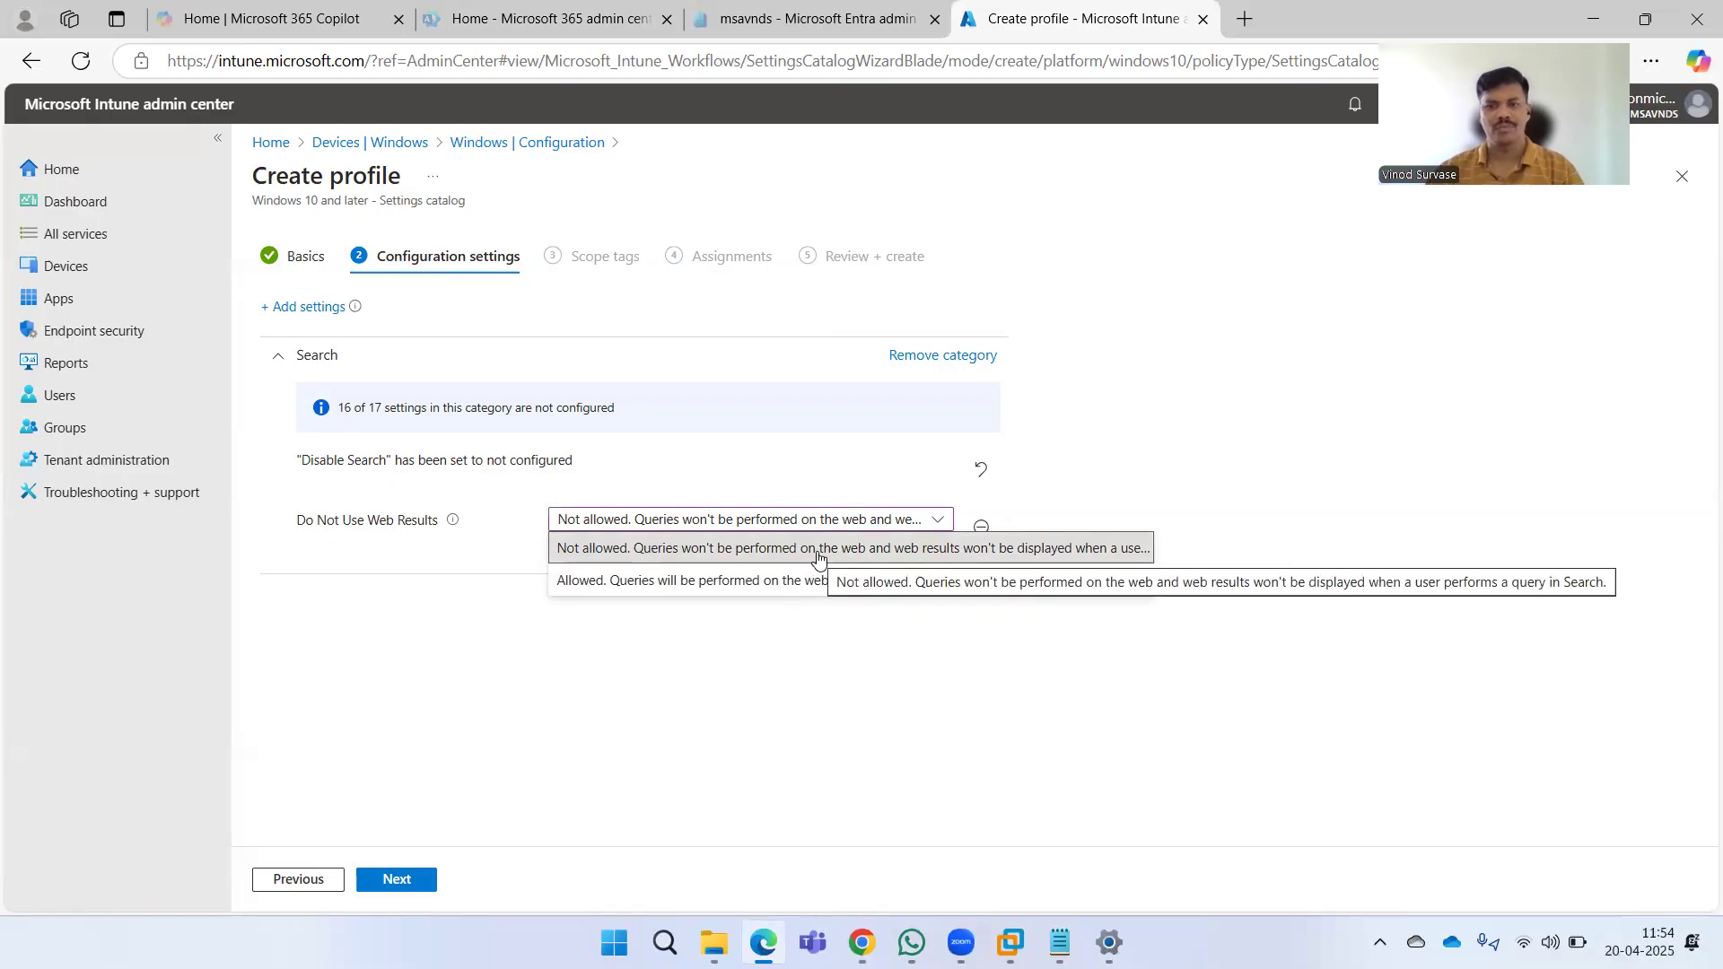
left_click(757, 557)
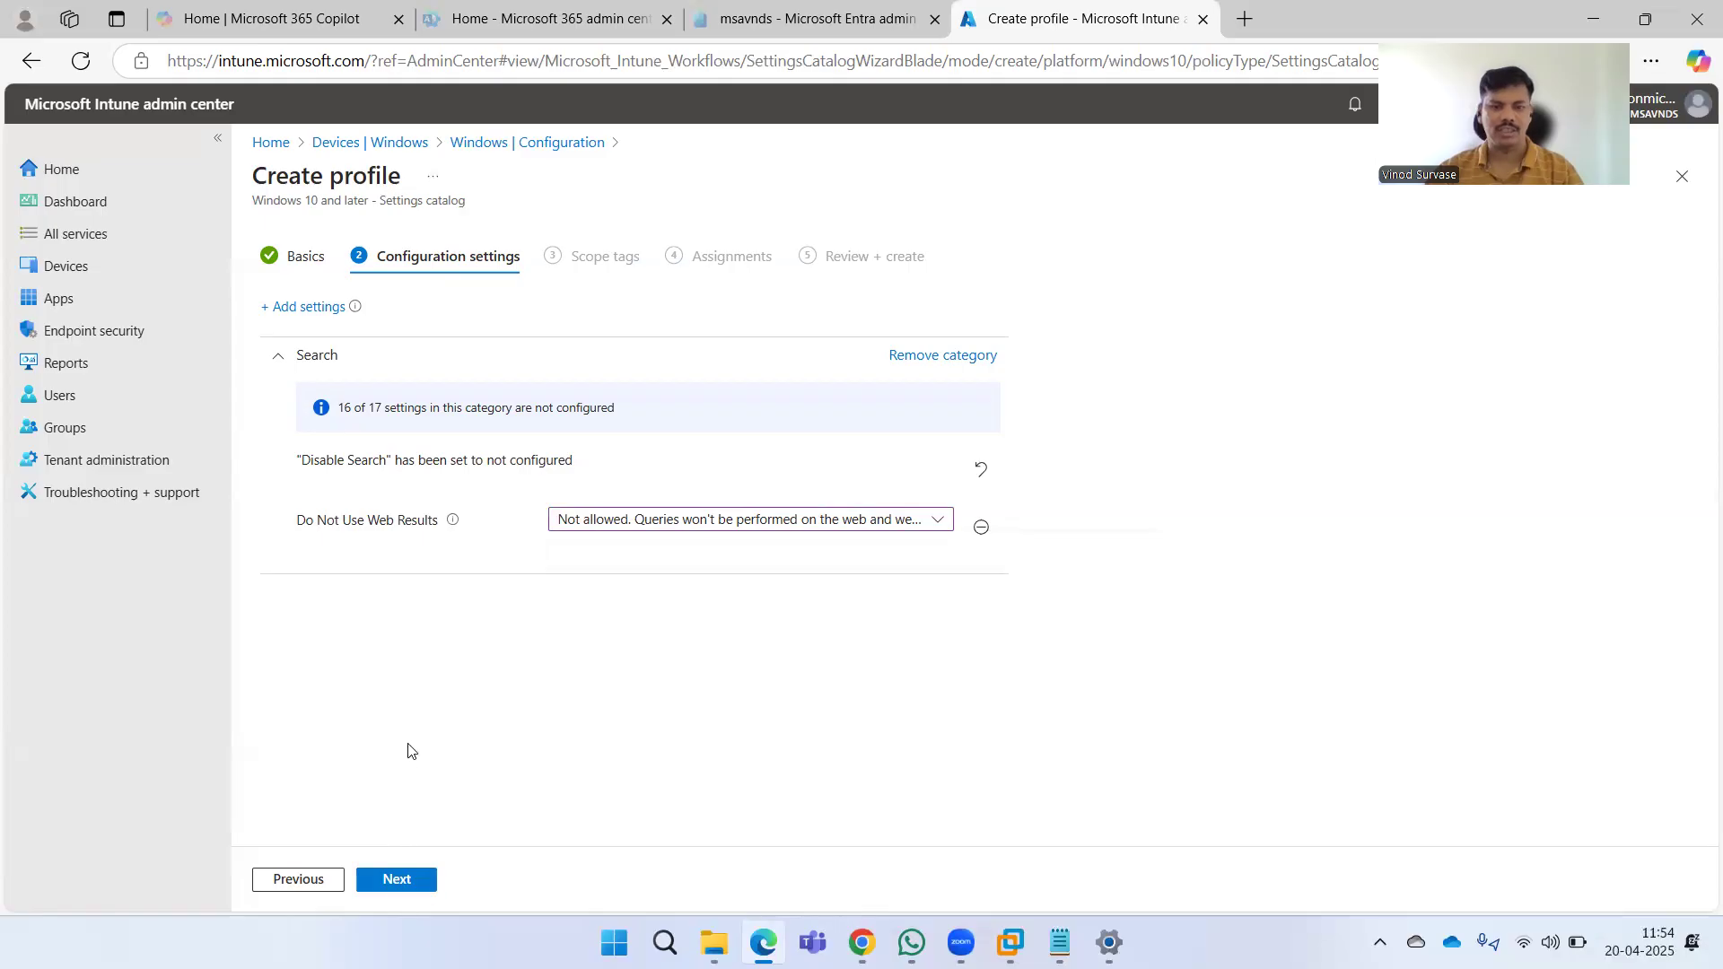
left_click(402, 877)
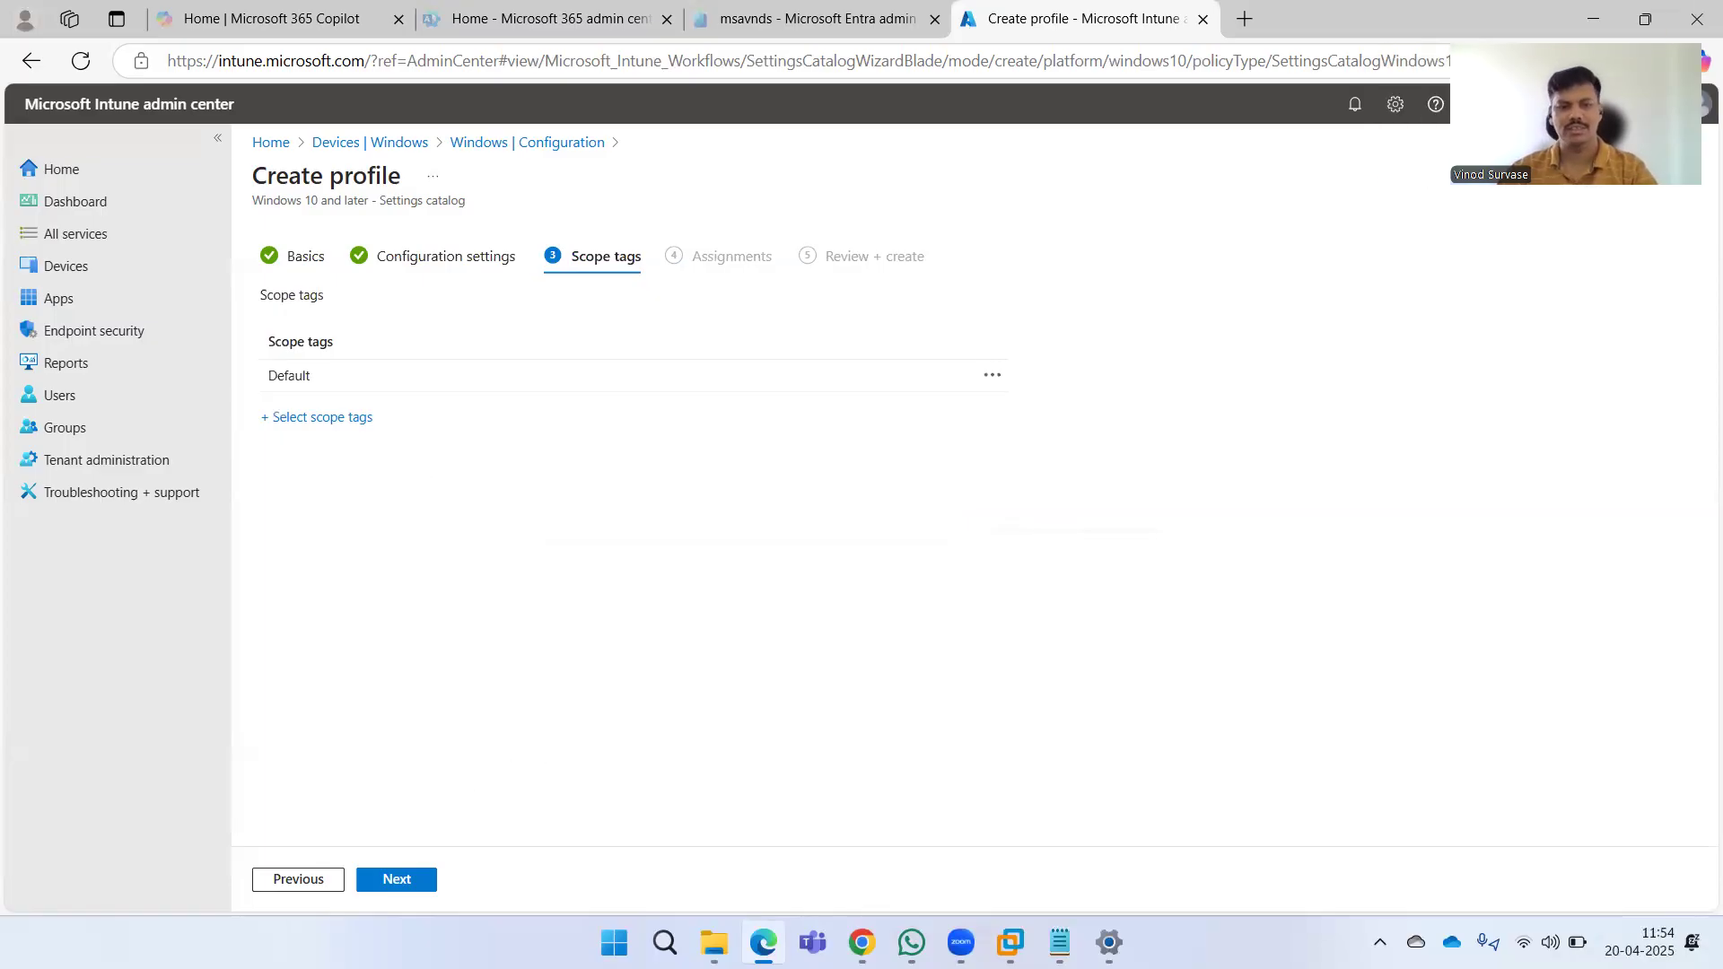
Keep the default scope tags, assign the profile to all devices, and continue to review.
left_click(400, 894)
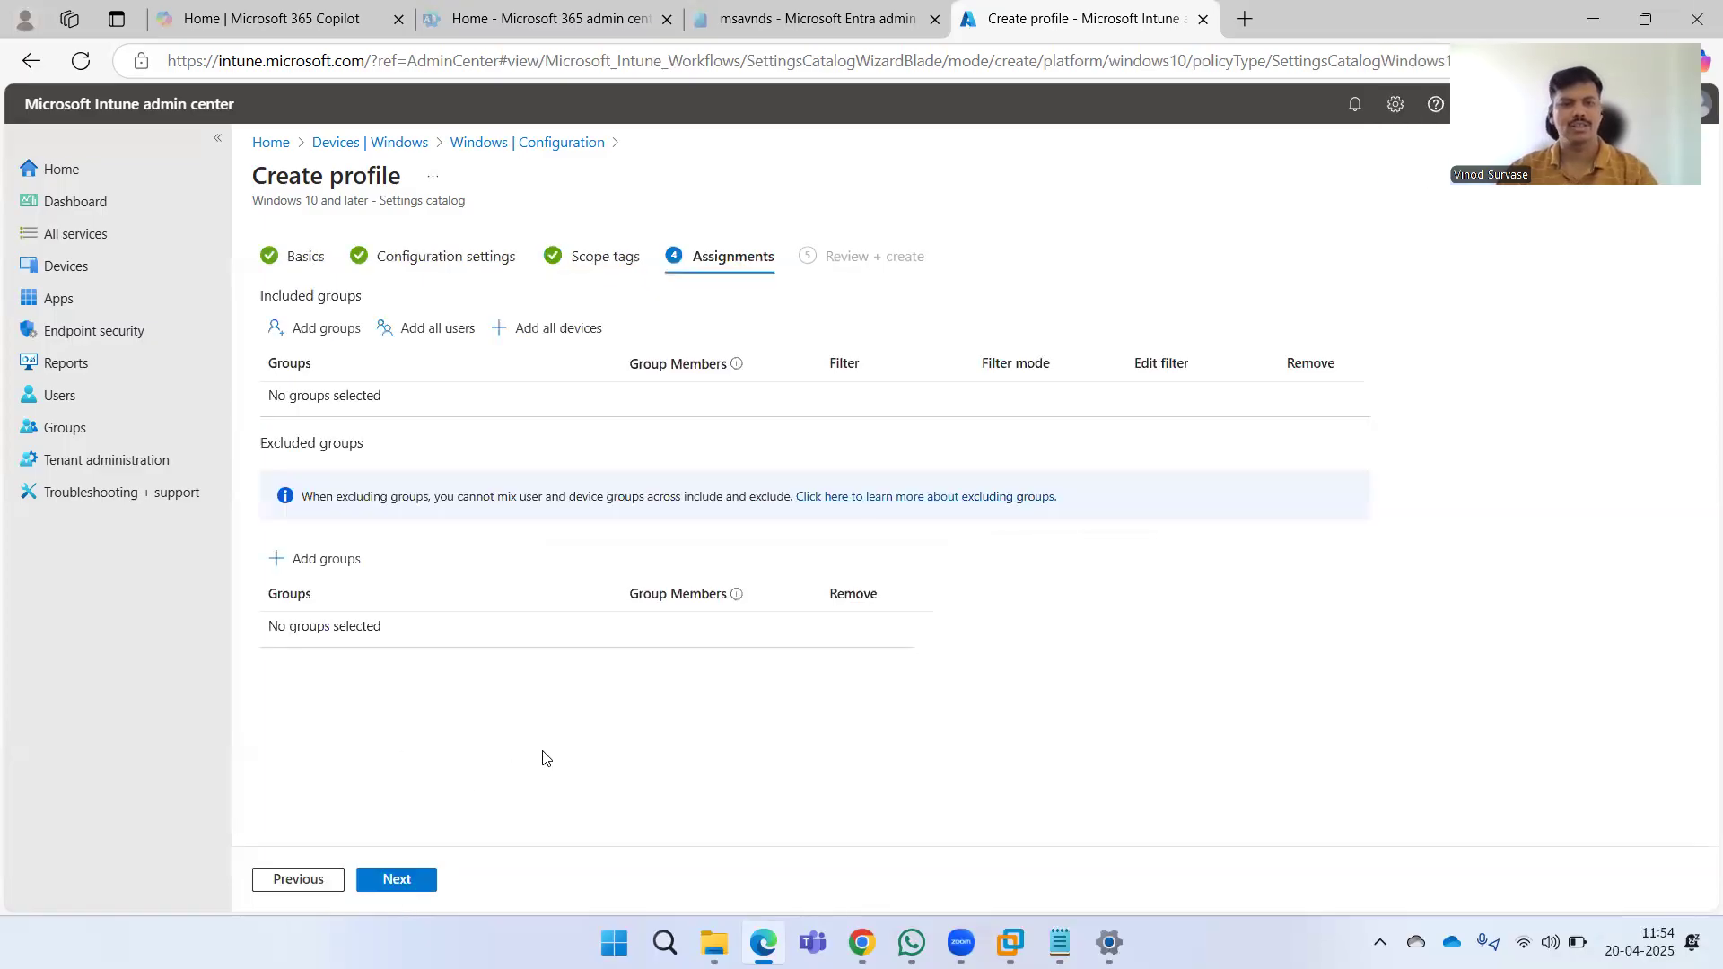
left_click(558, 333)
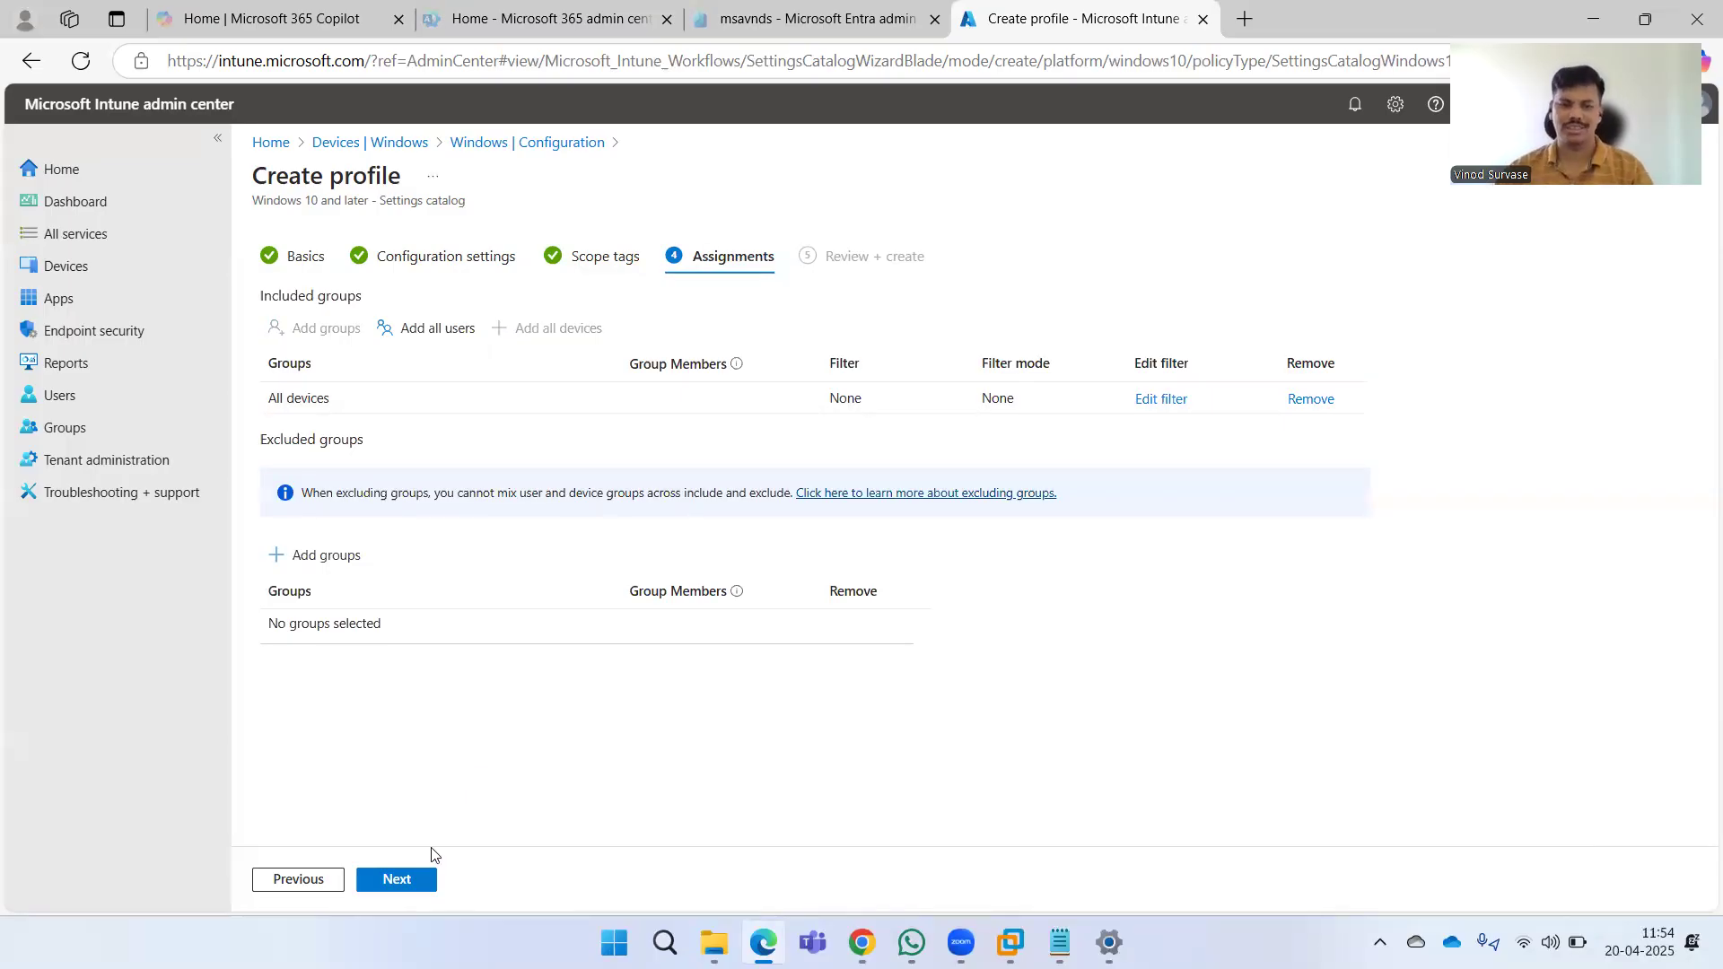
left_click(401, 879)
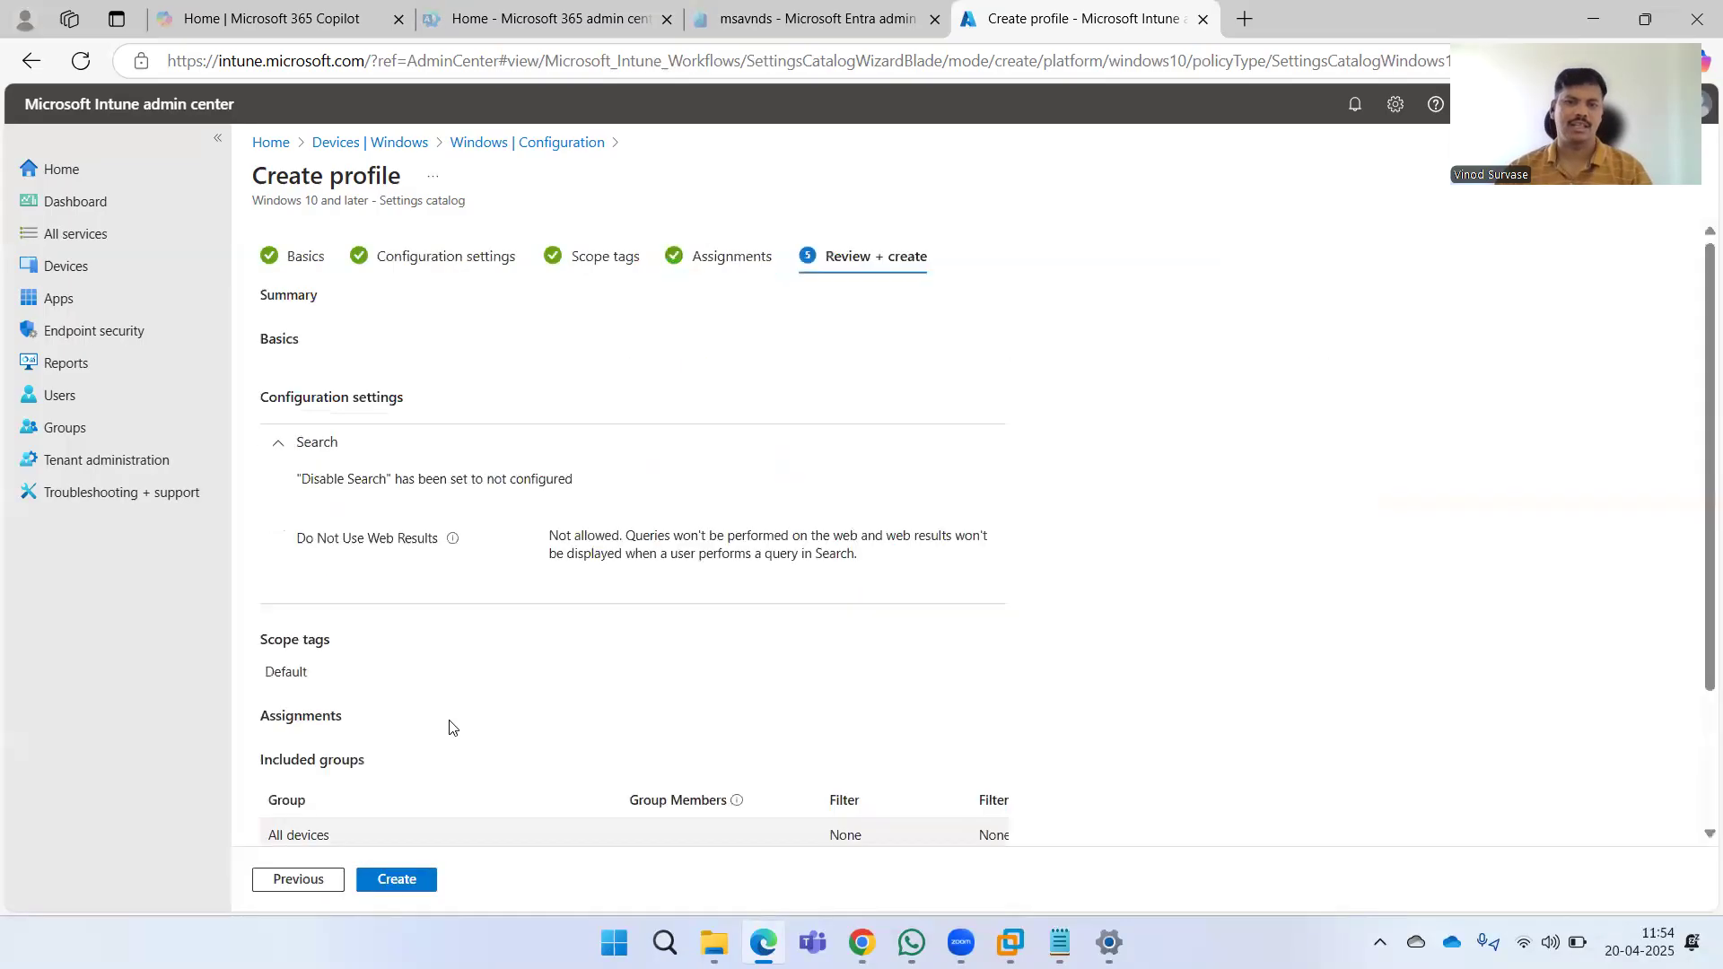
Review the profile summary and create the Disable Web Search on Windows policy.
scroll(1246, 553, "down", 3)
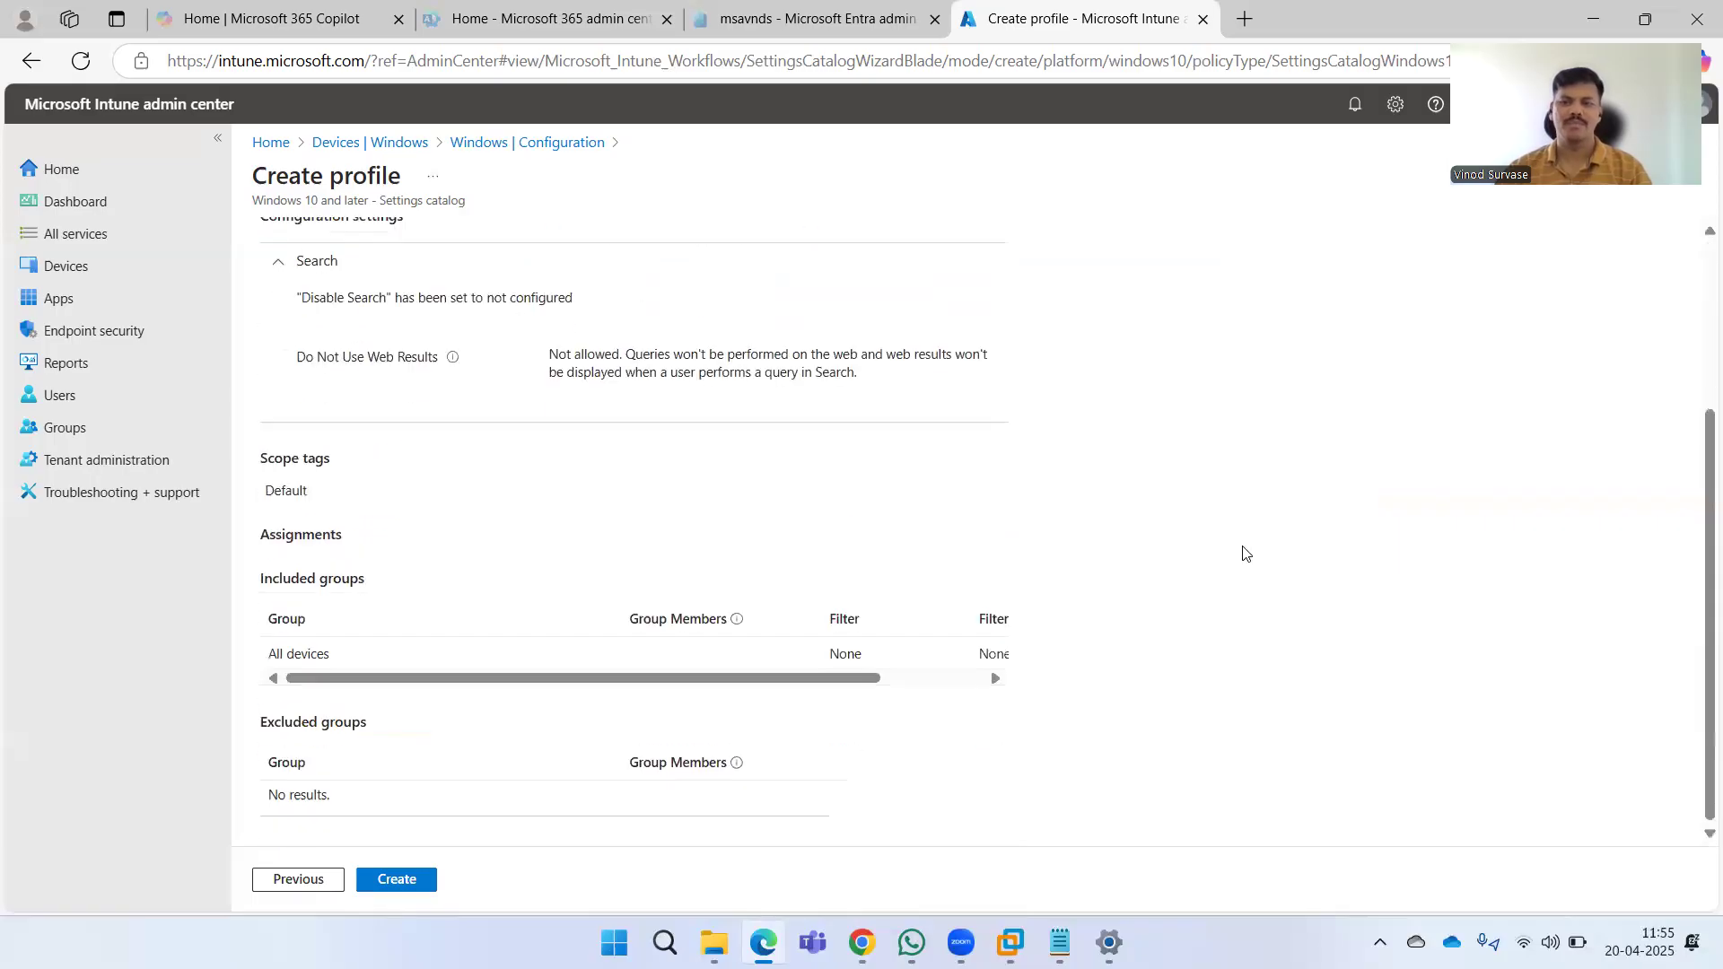
scroll(1138, 561, "up", 3)
left_click_drag(306, 553, 684, 569)
left_click(1173, 605)
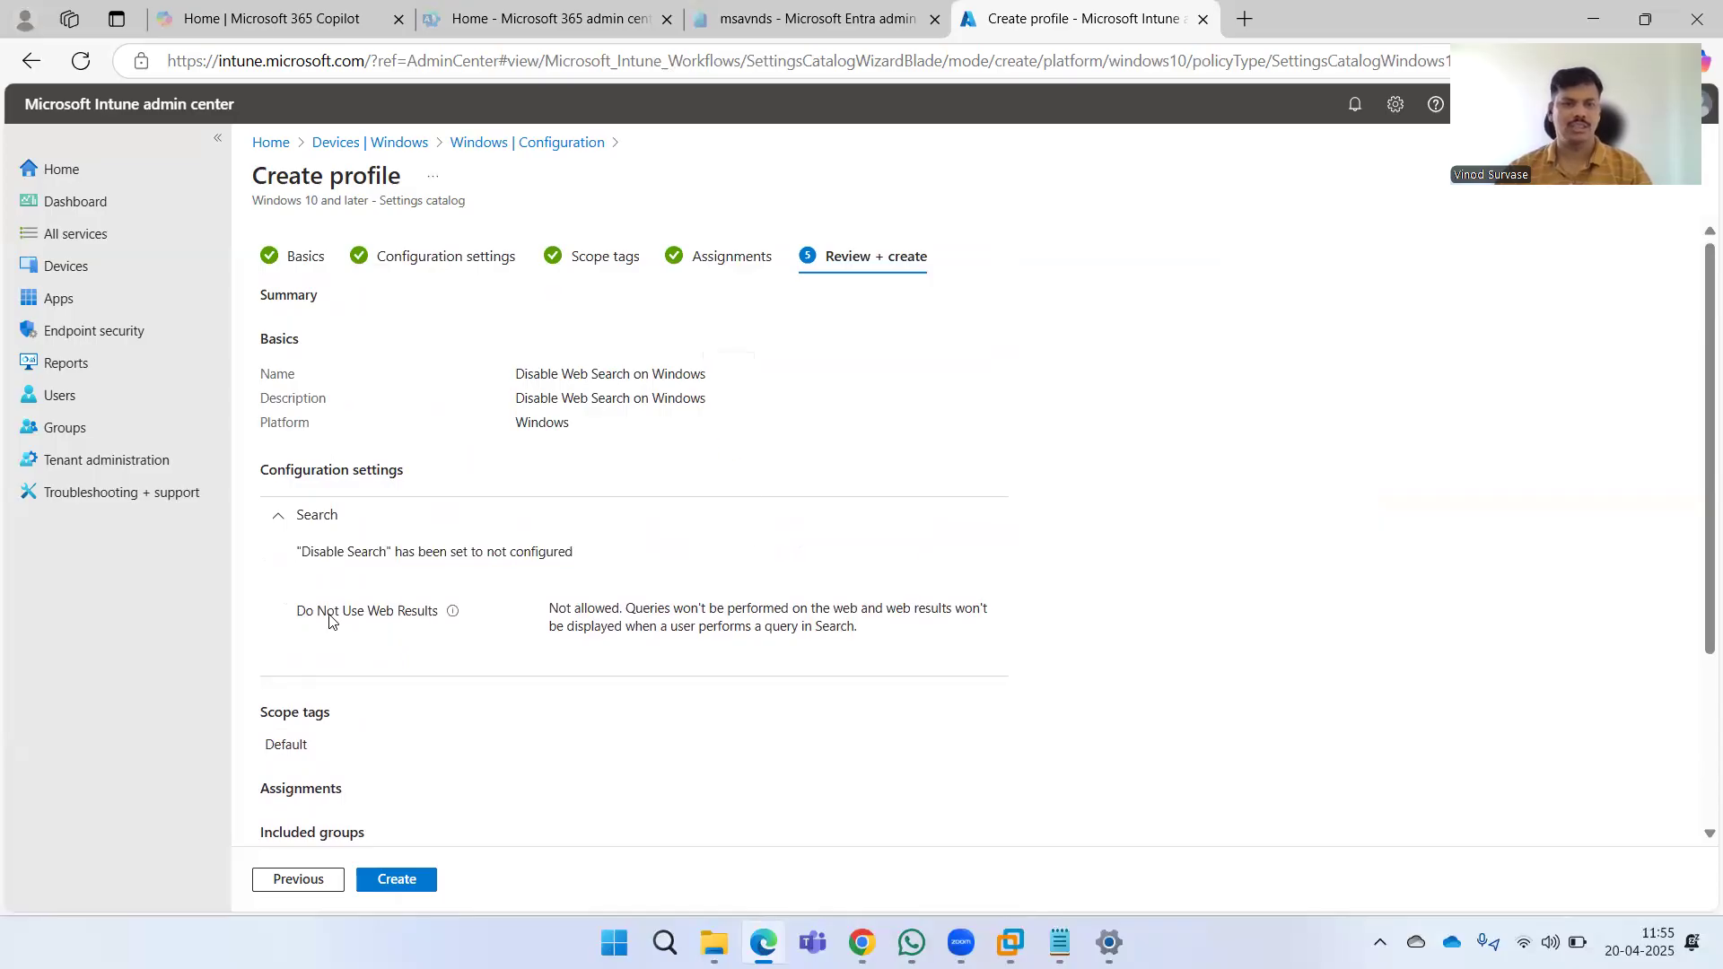
left_click_drag(329, 619, 388, 617)
left_click(619, 626)
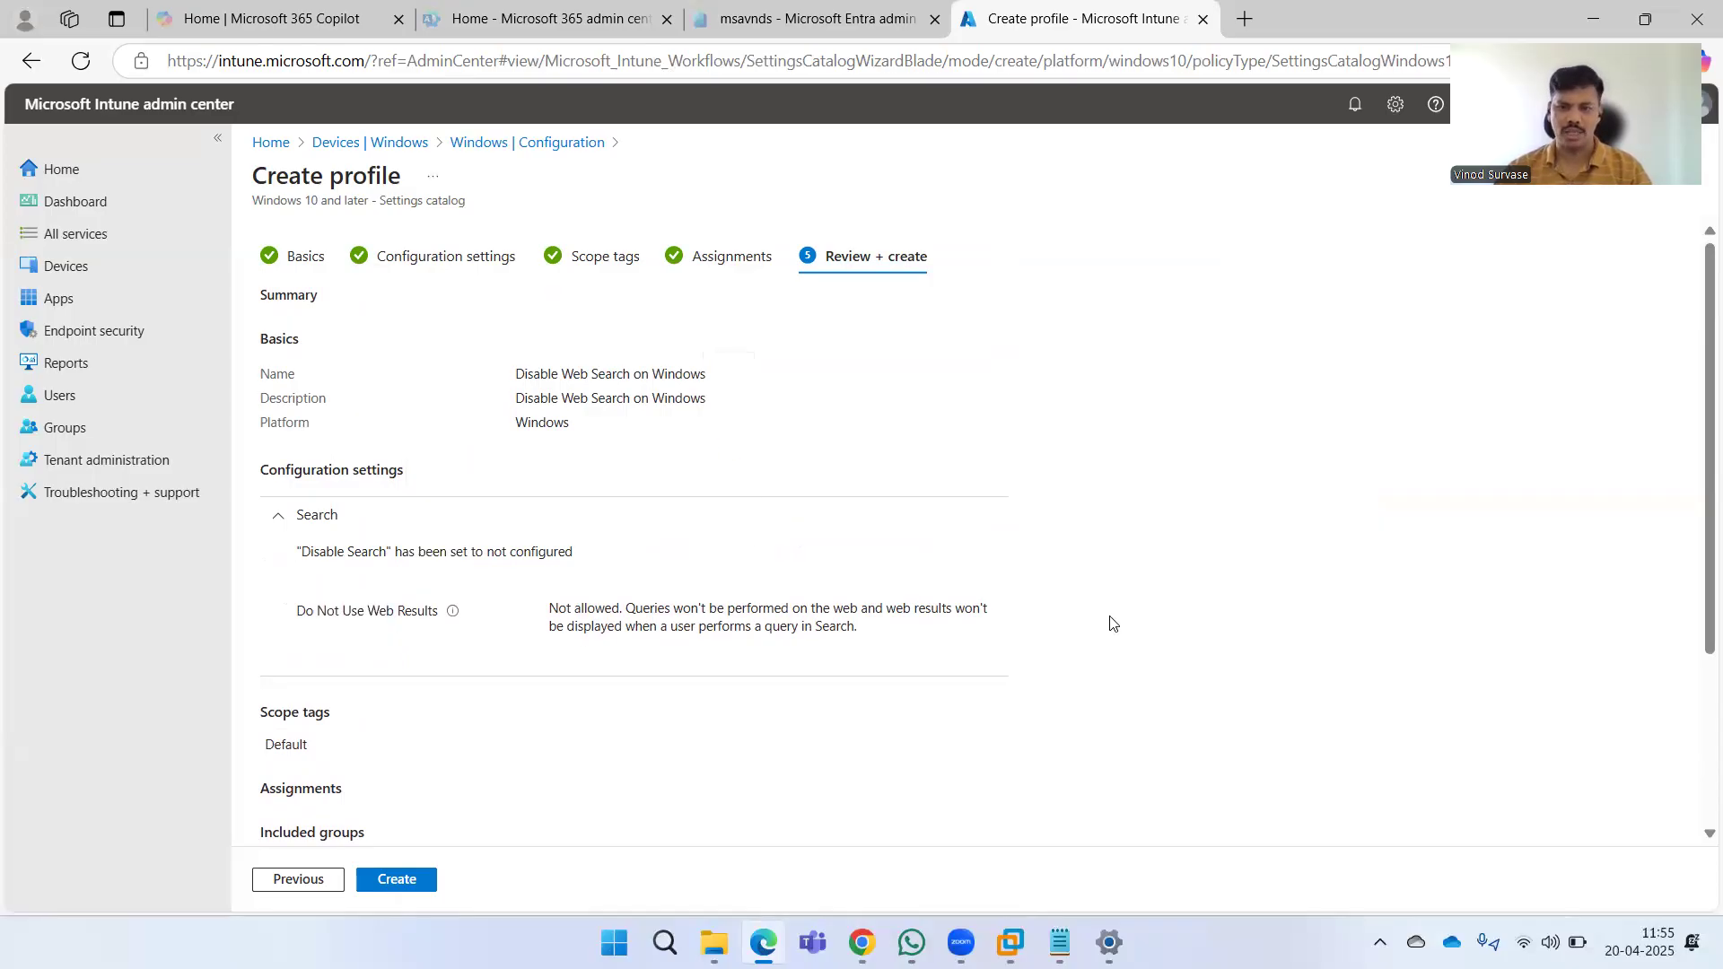
scroll(1130, 625, "down", 3)
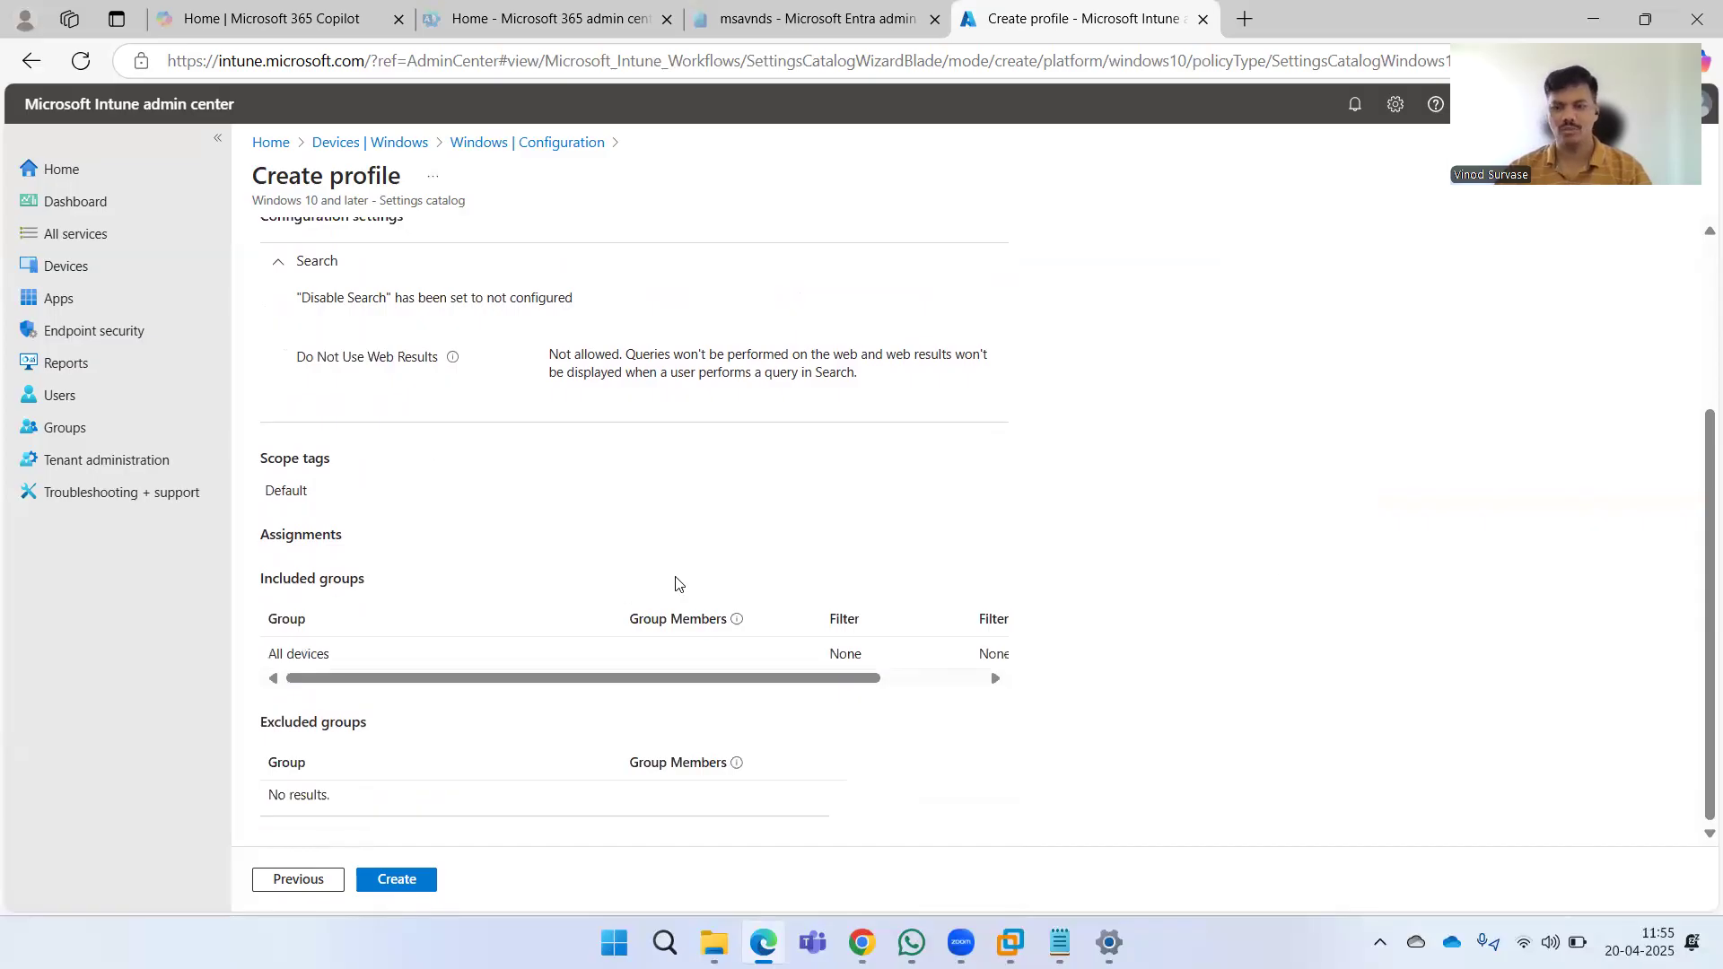
scroll(678, 579, "up", 3)
left_click(395, 879)
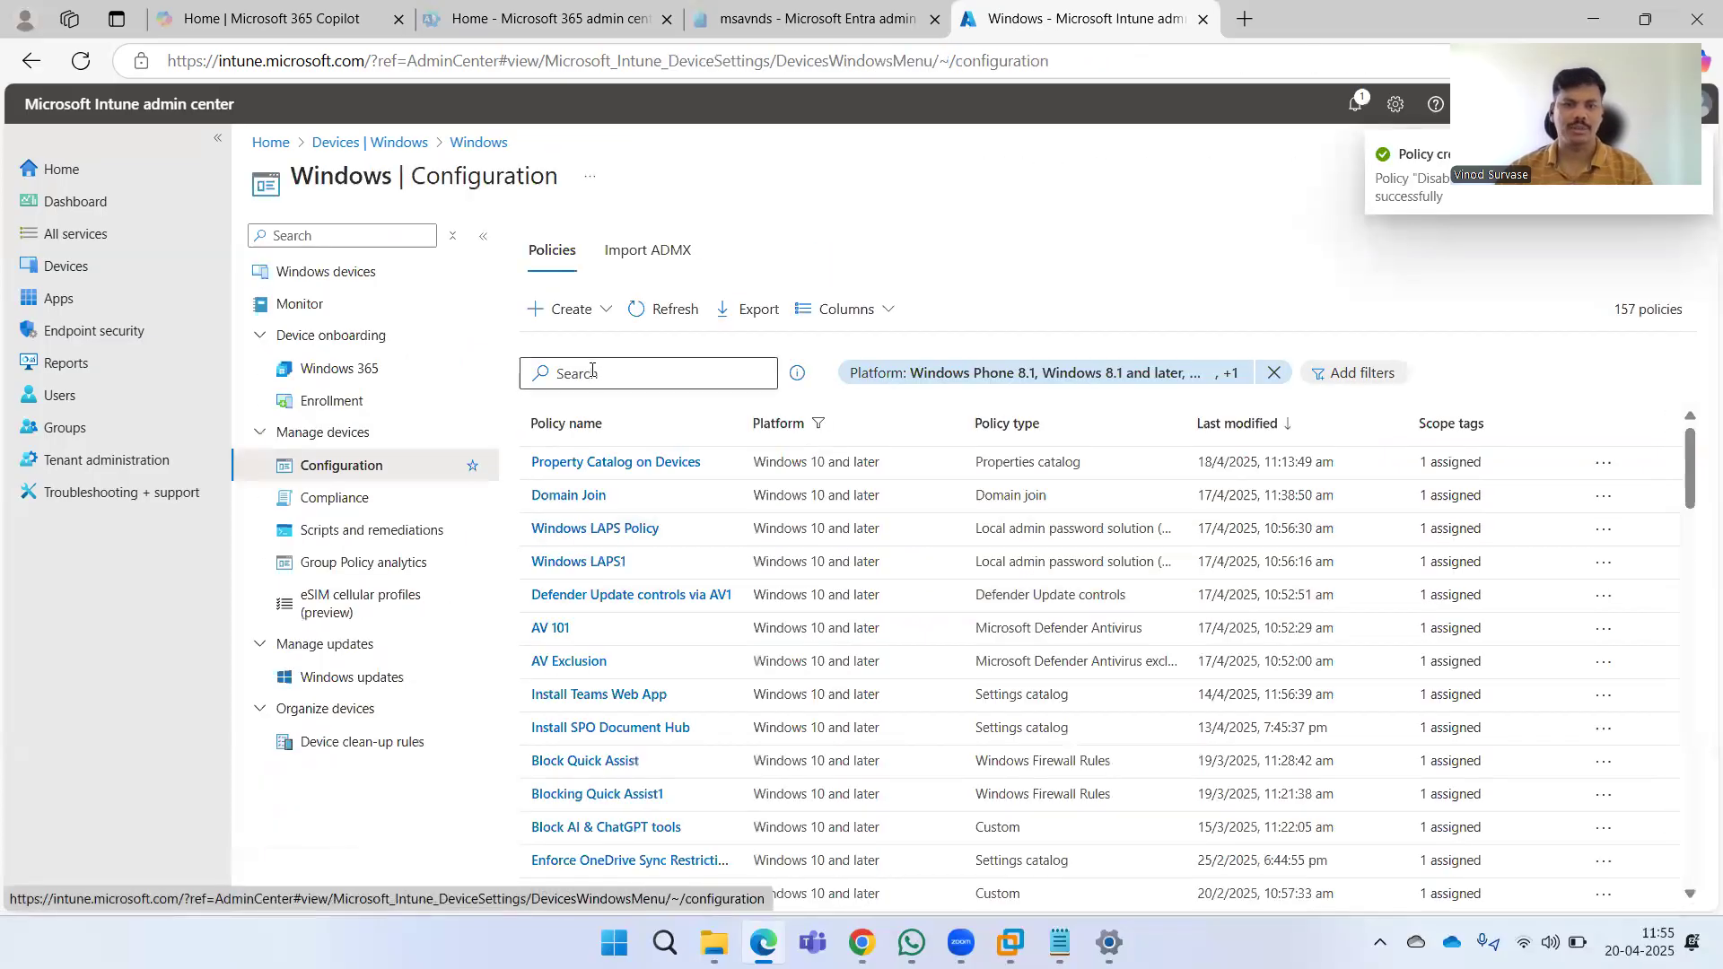
Search the configuration policies list for Disable Web Search on Windows.
left_click(593, 371)
key("Escape")
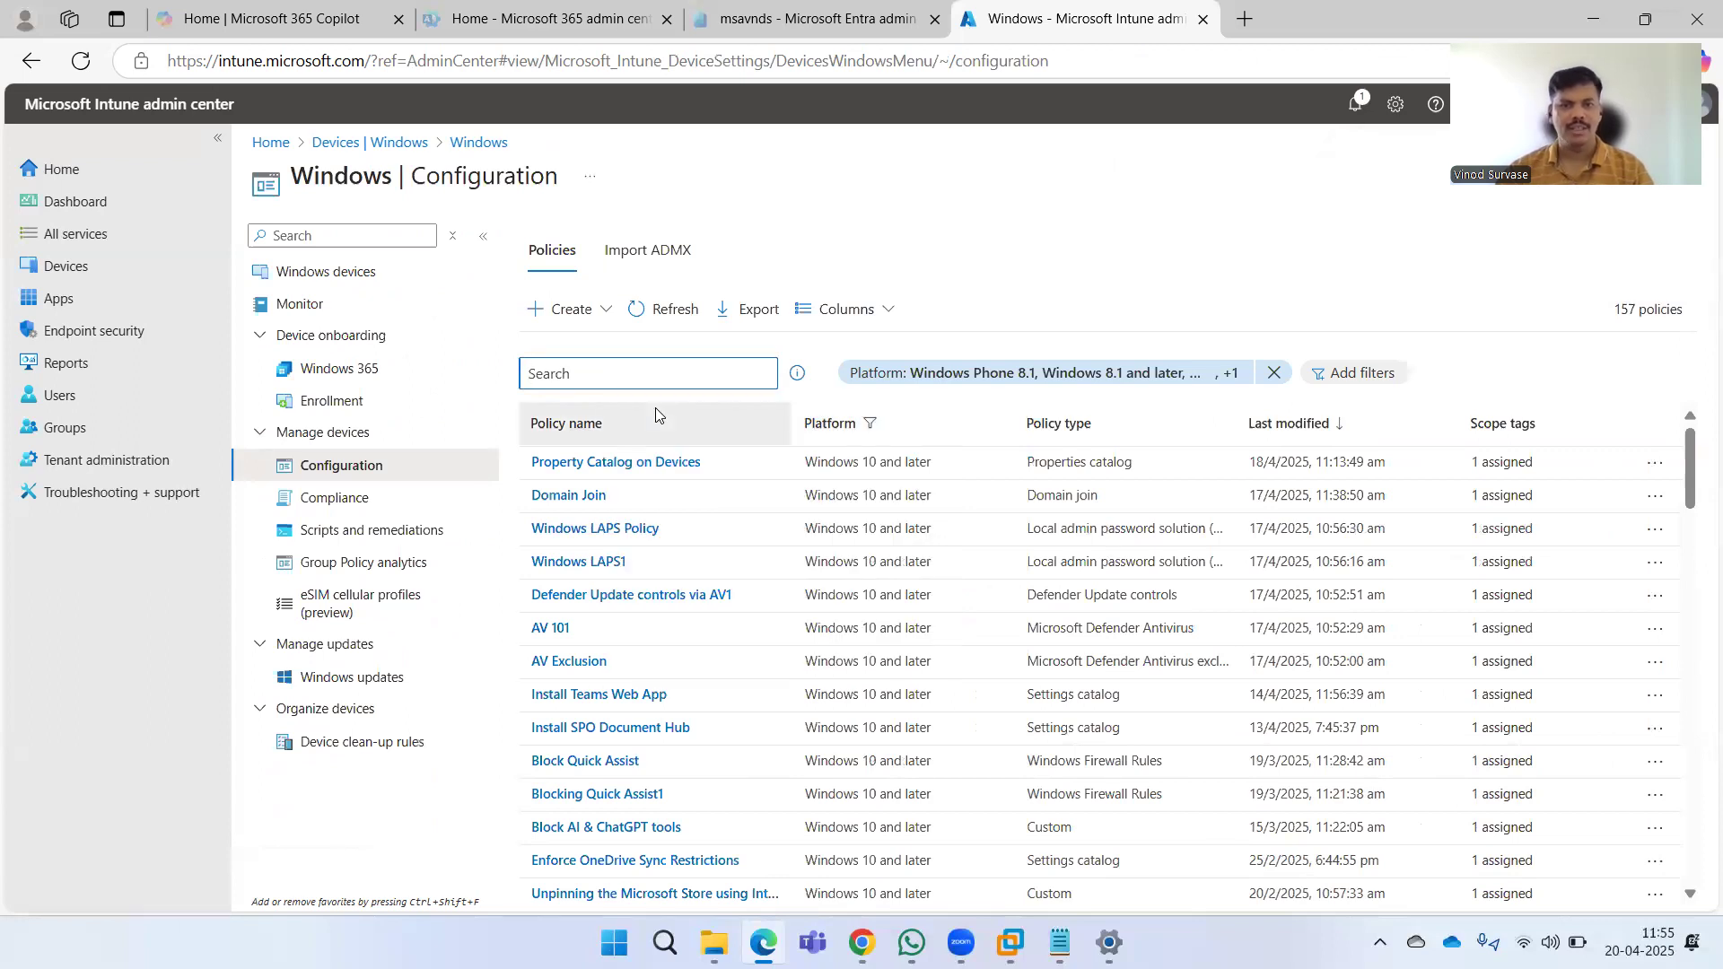
type("Disable Web Search on Windows")
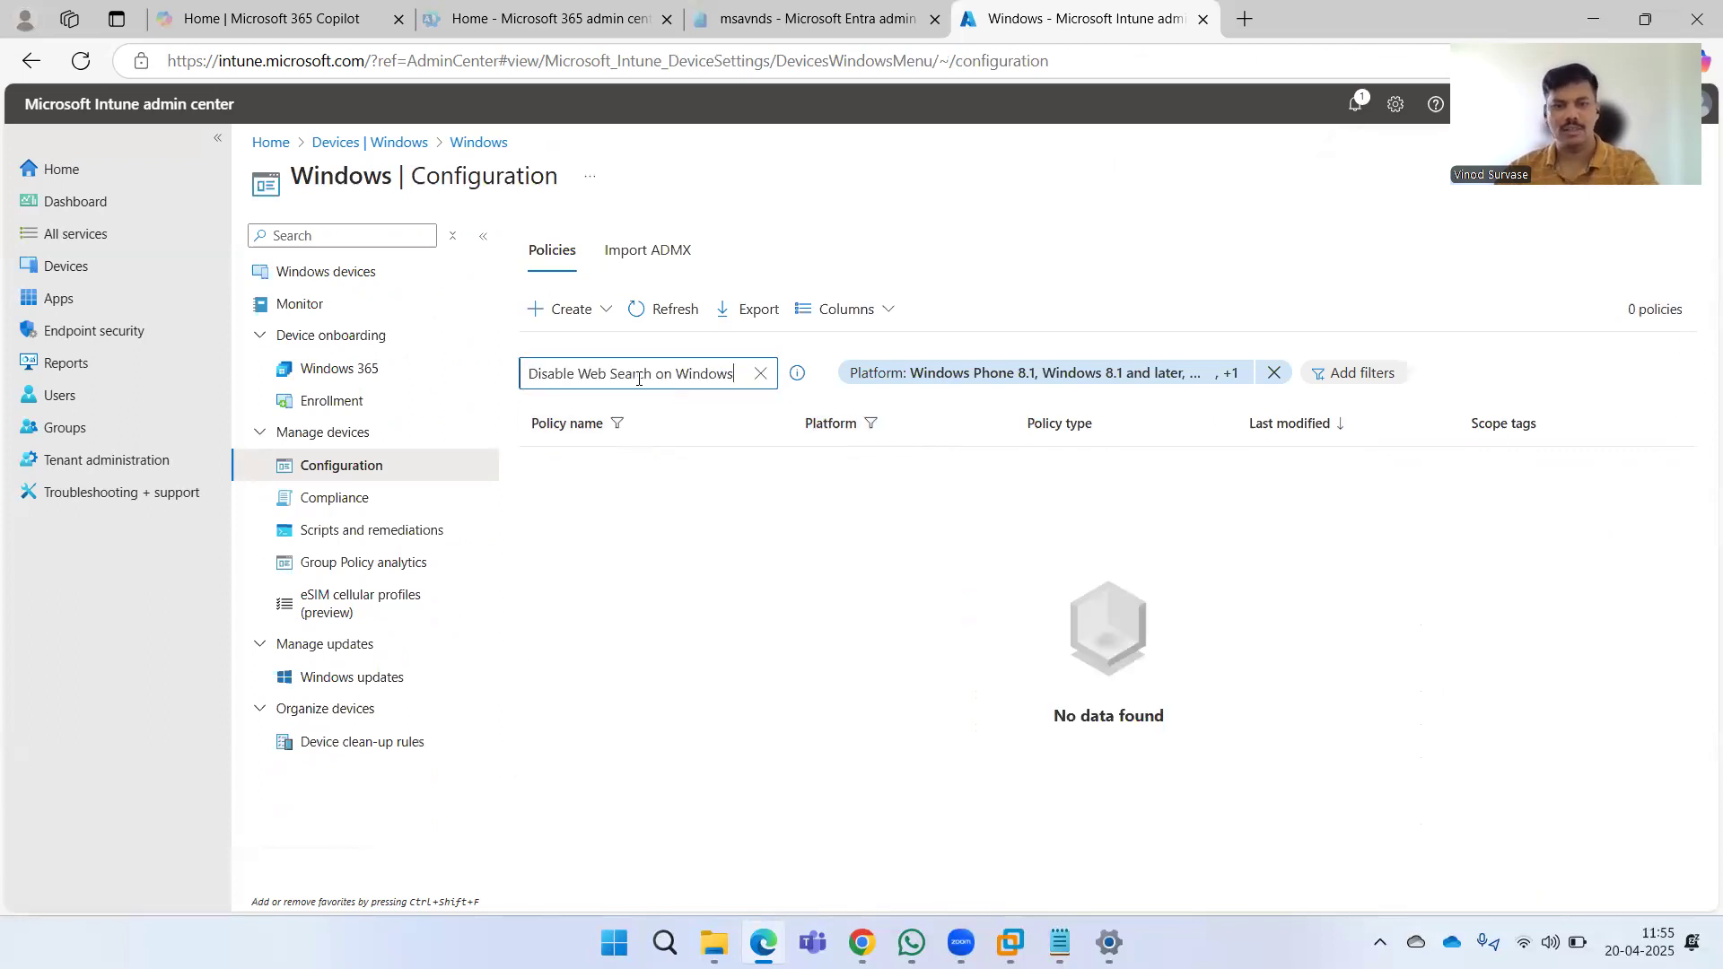
left_click(658, 326)
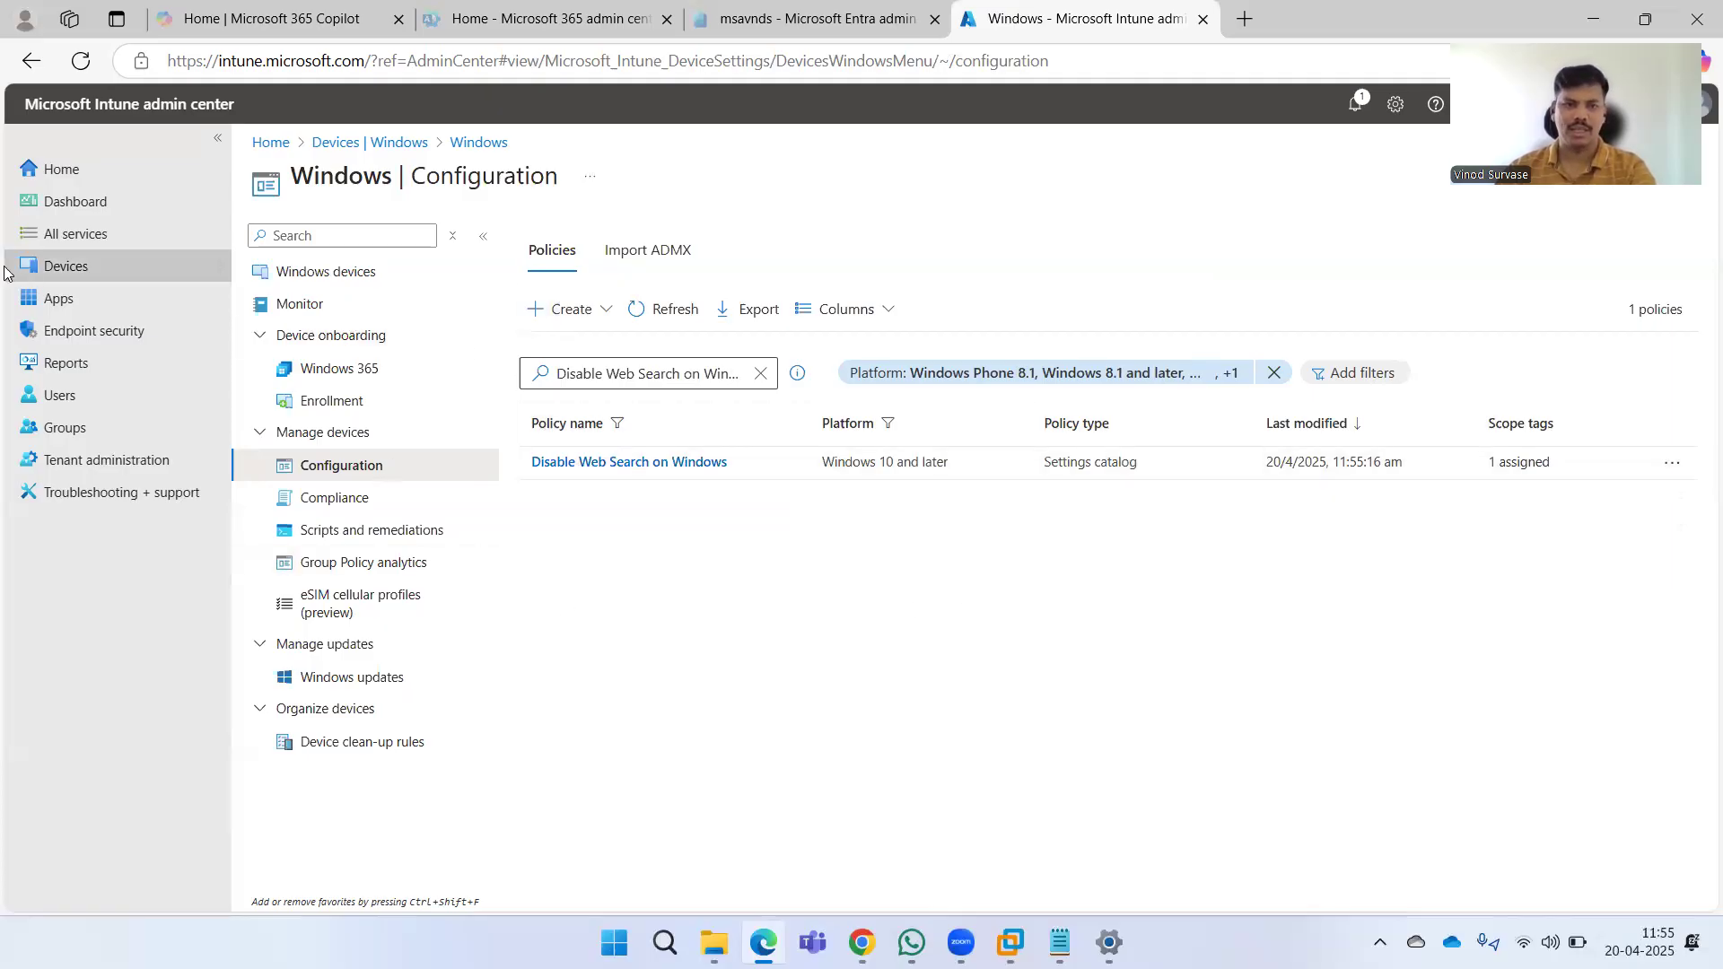
Open the DESKTOP-BK7FKPI device from the Windows devices list.
left_click(56, 267)
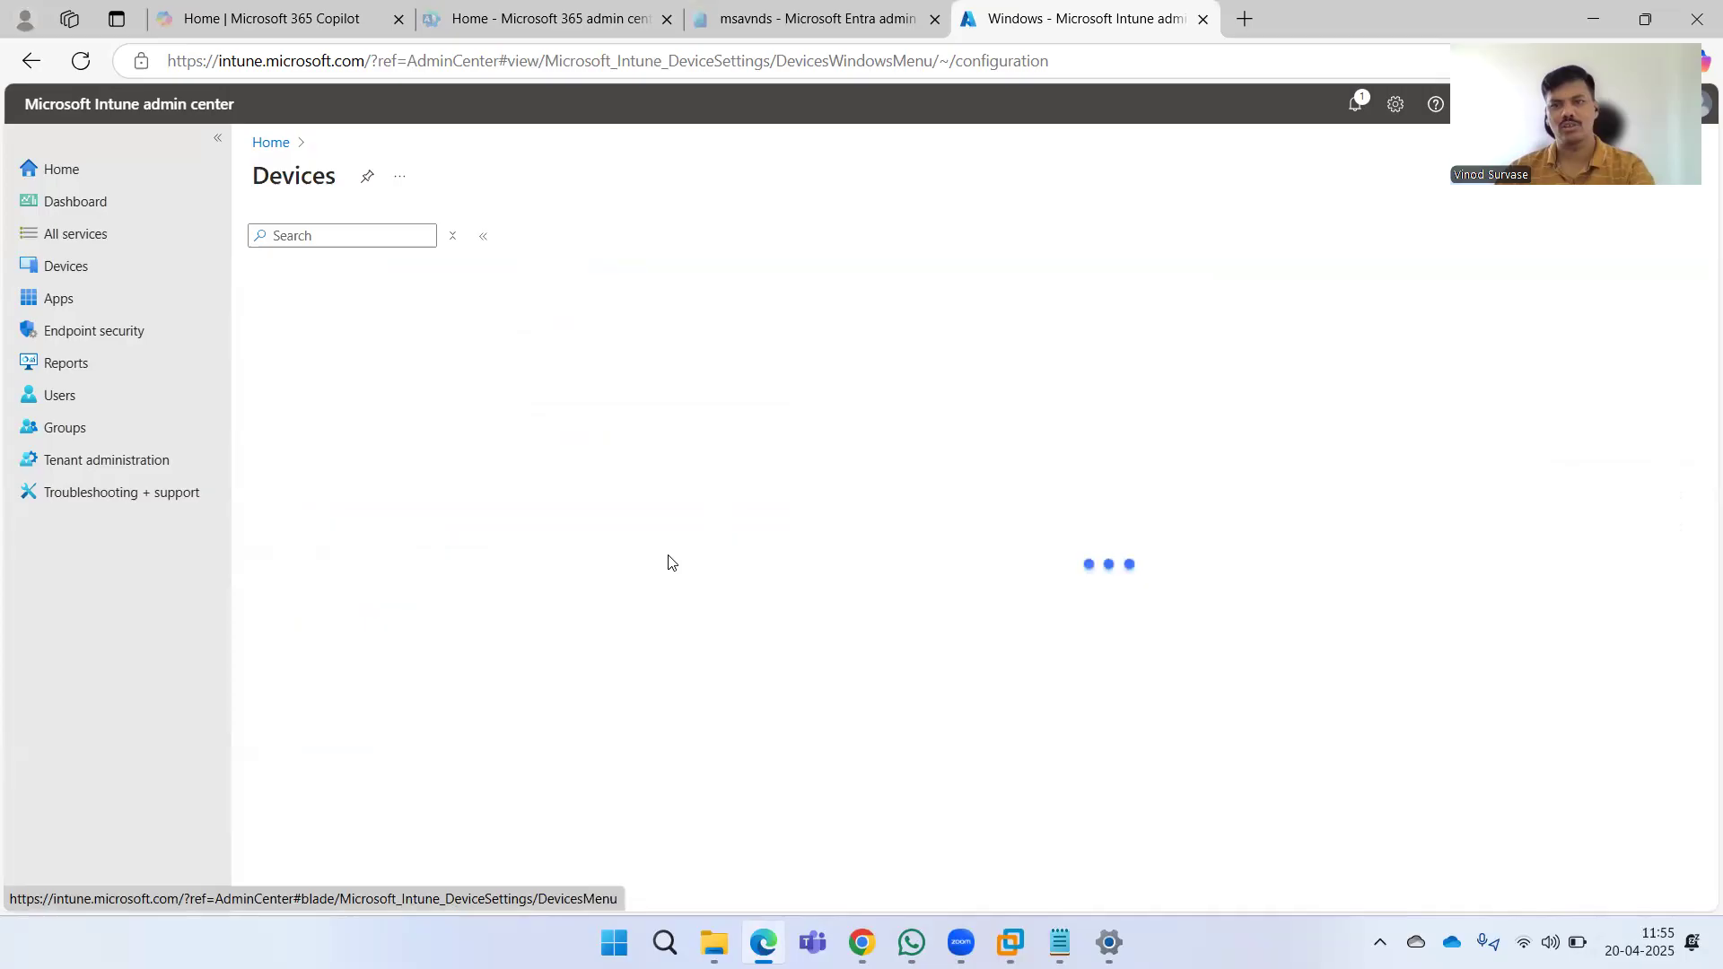
left_click(627, 372)
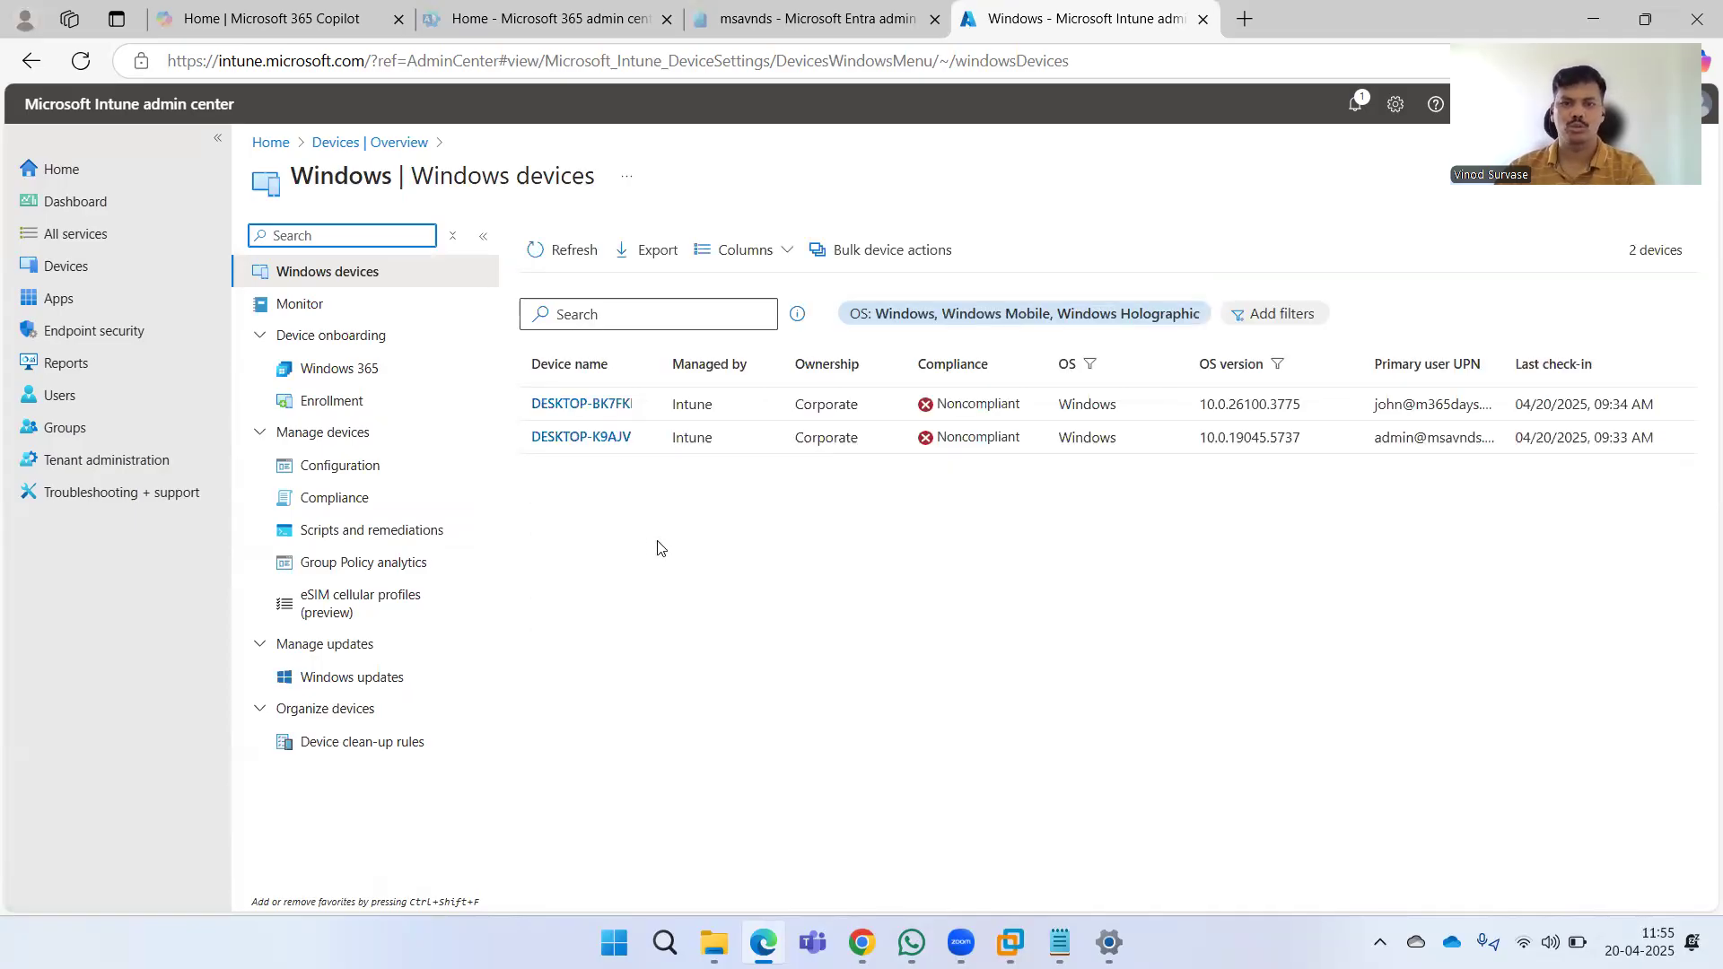
left_click(577, 405)
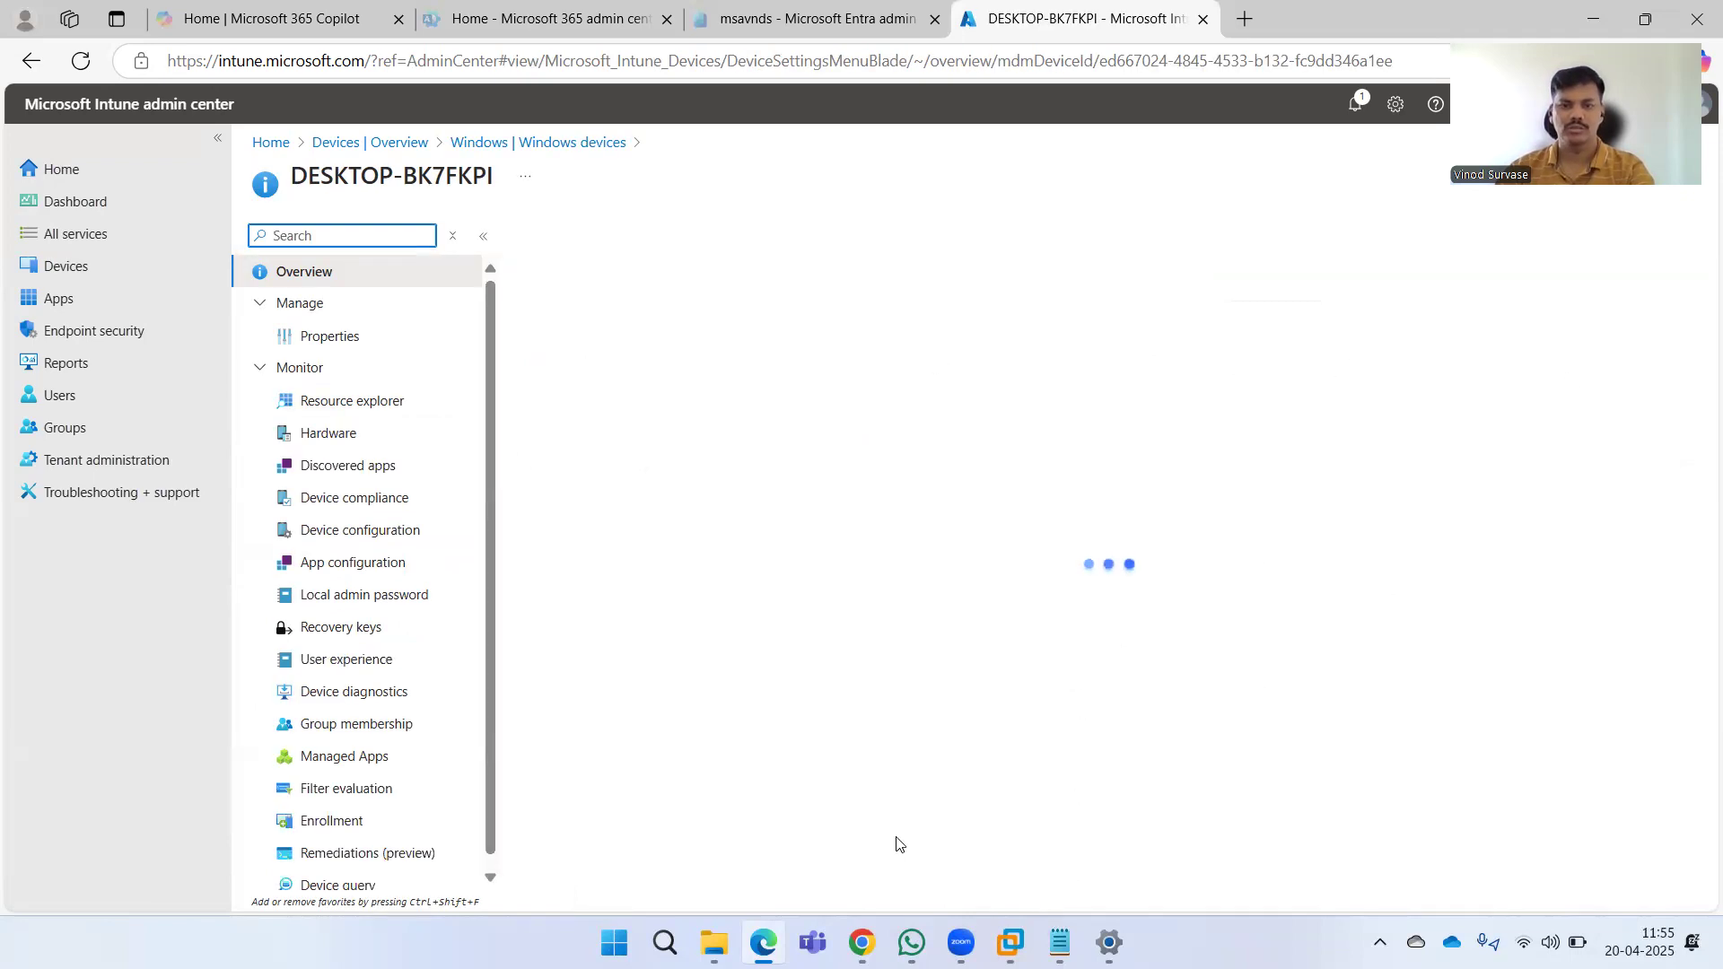
Switch to the Windows 10 VM and launch Command Prompt by searching for cmd.
key("alt+Tab")
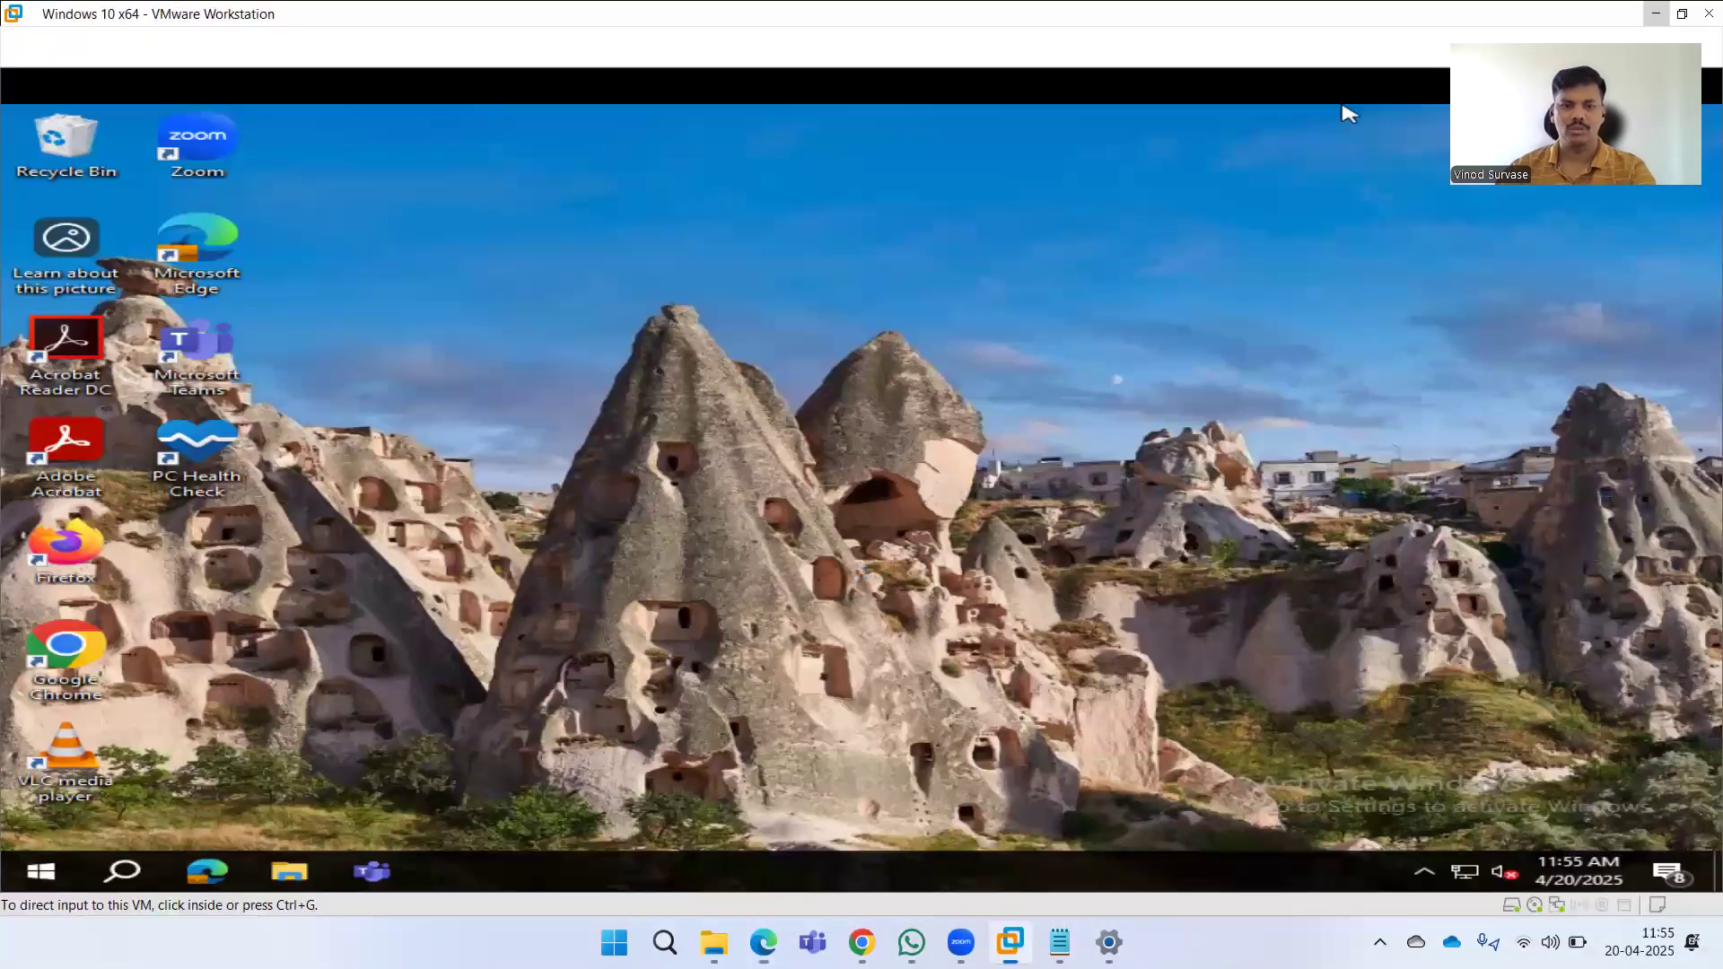
left_click(1349, 114)
key("super")
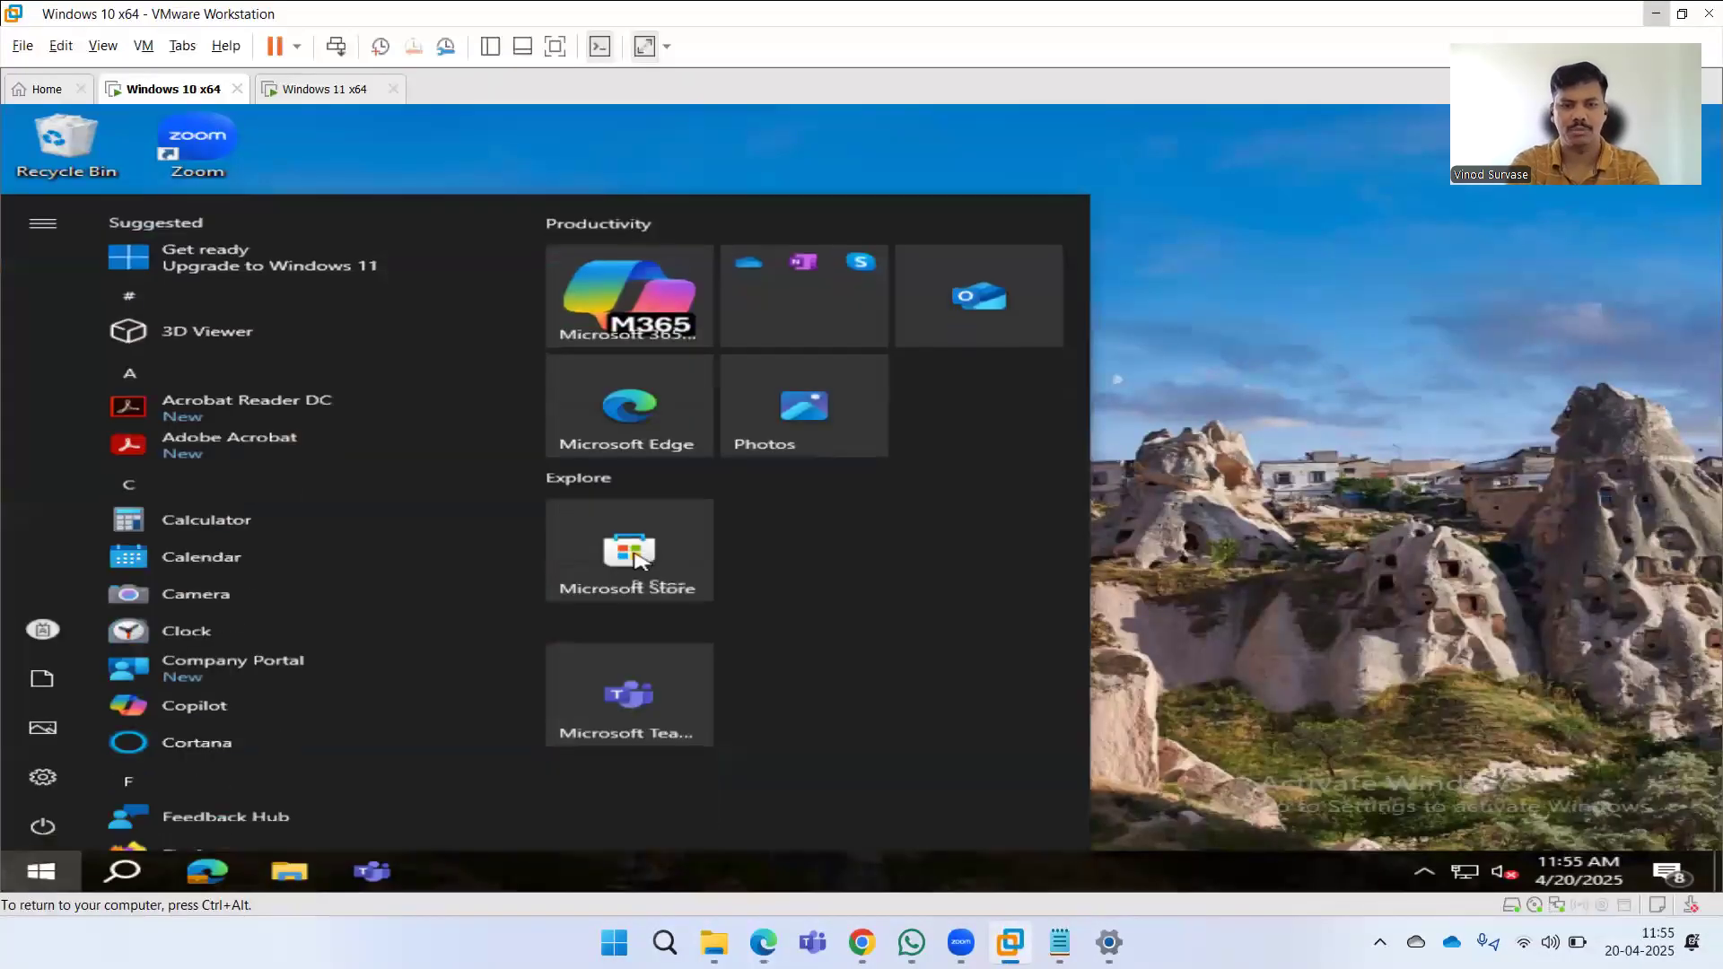
key("super")
key("super")
type("cmd")
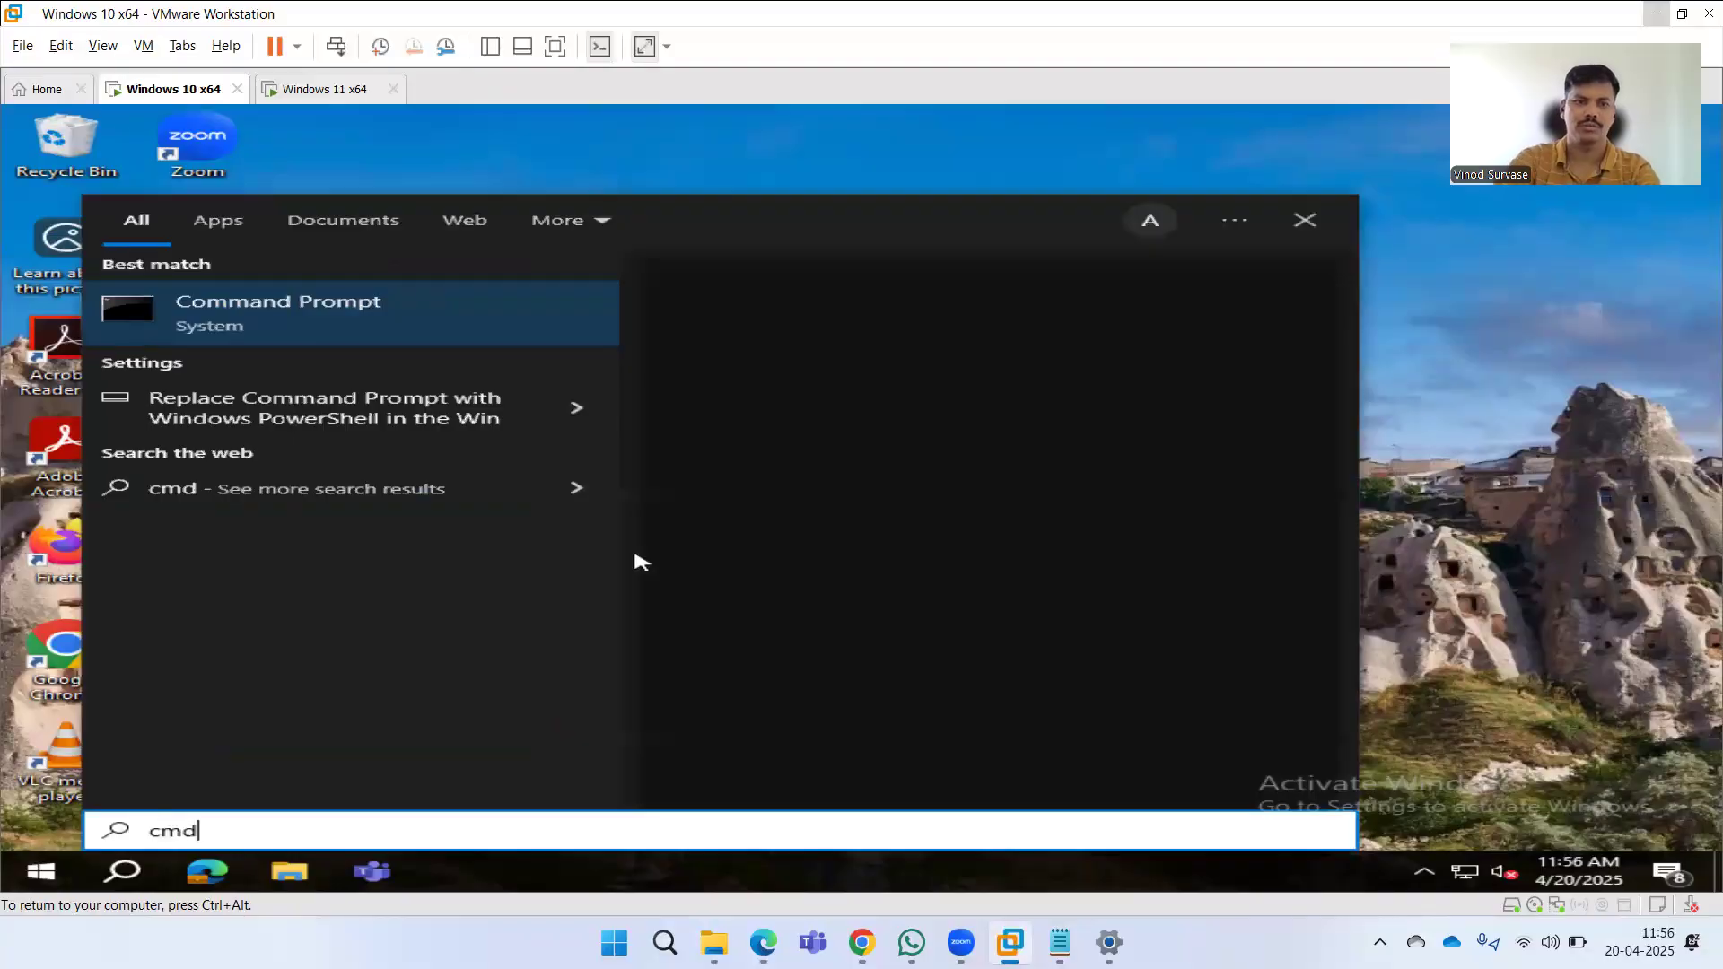
key("Return")
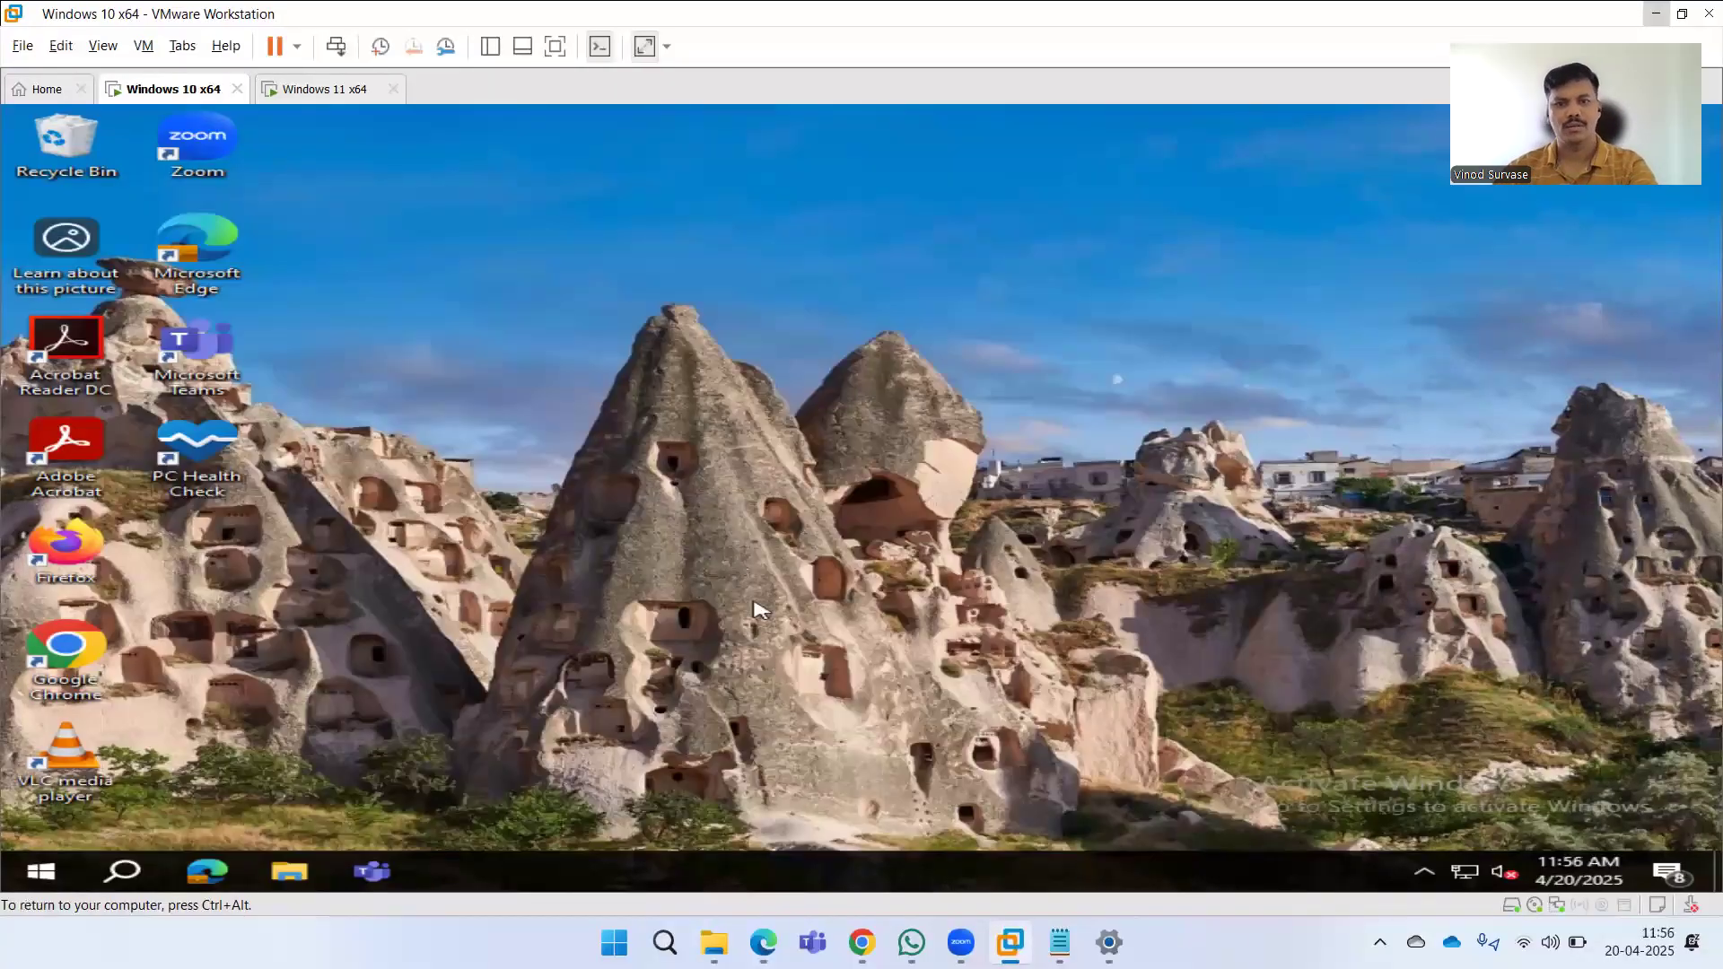
Switch to the Windows 11 VM, wake it, and launch Command Prompt by searching for cmd.
left_click(319, 91)
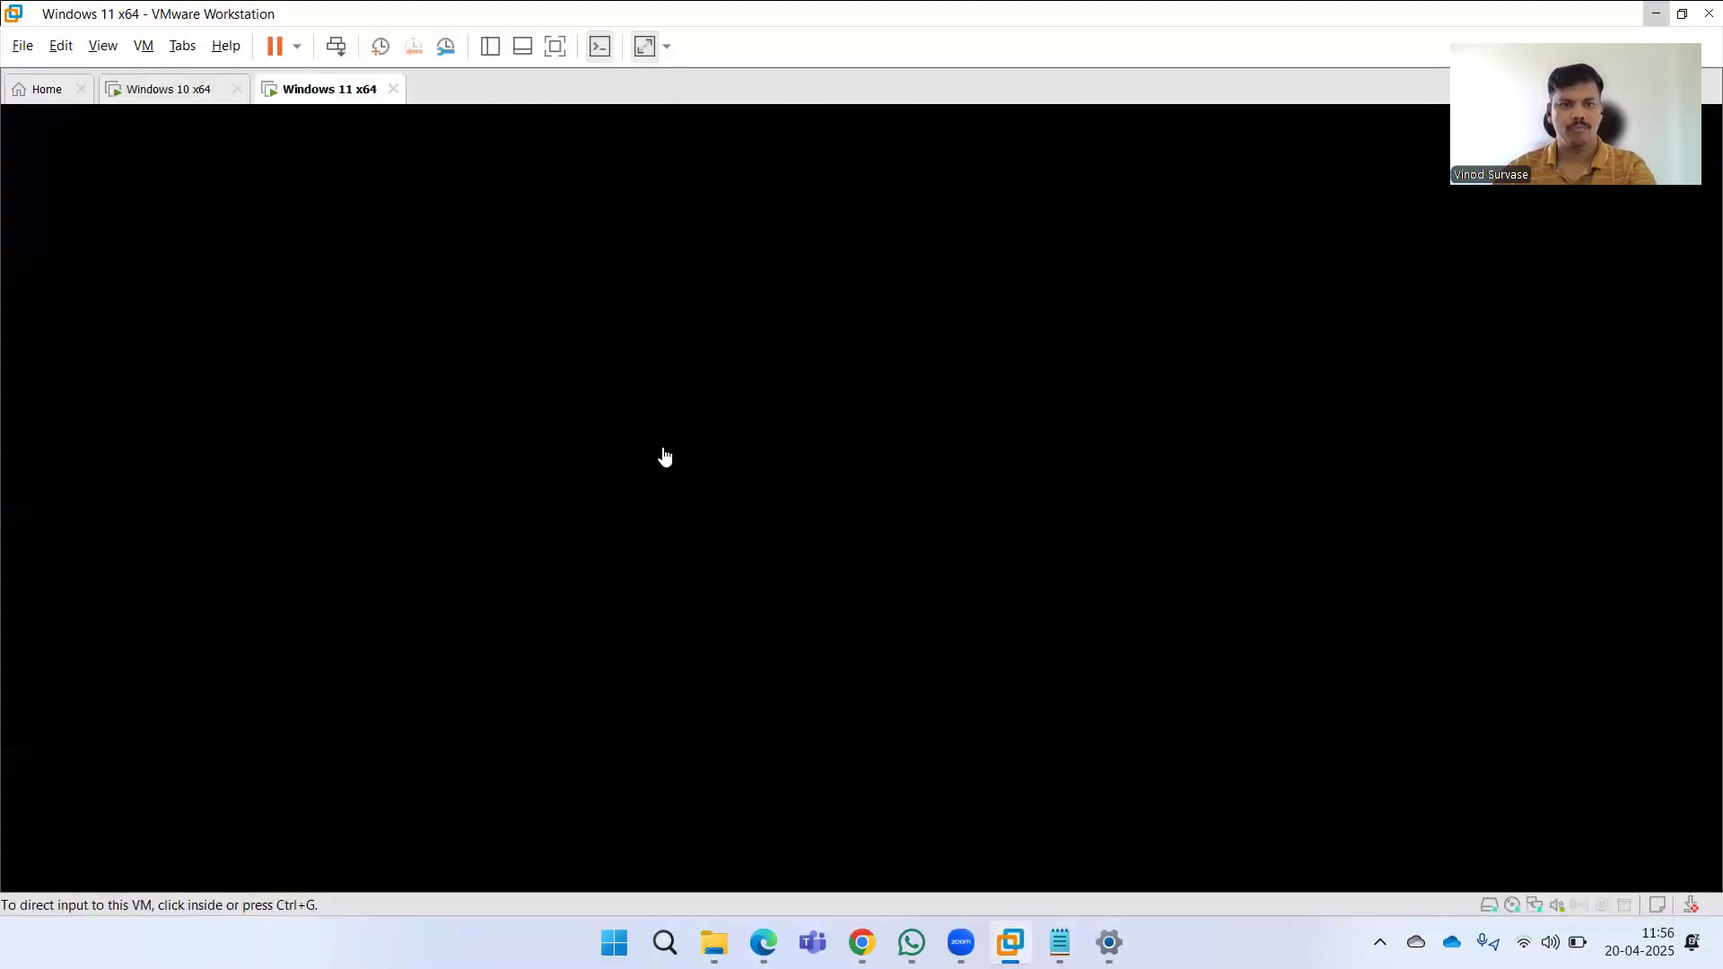
left_click(605, 478)
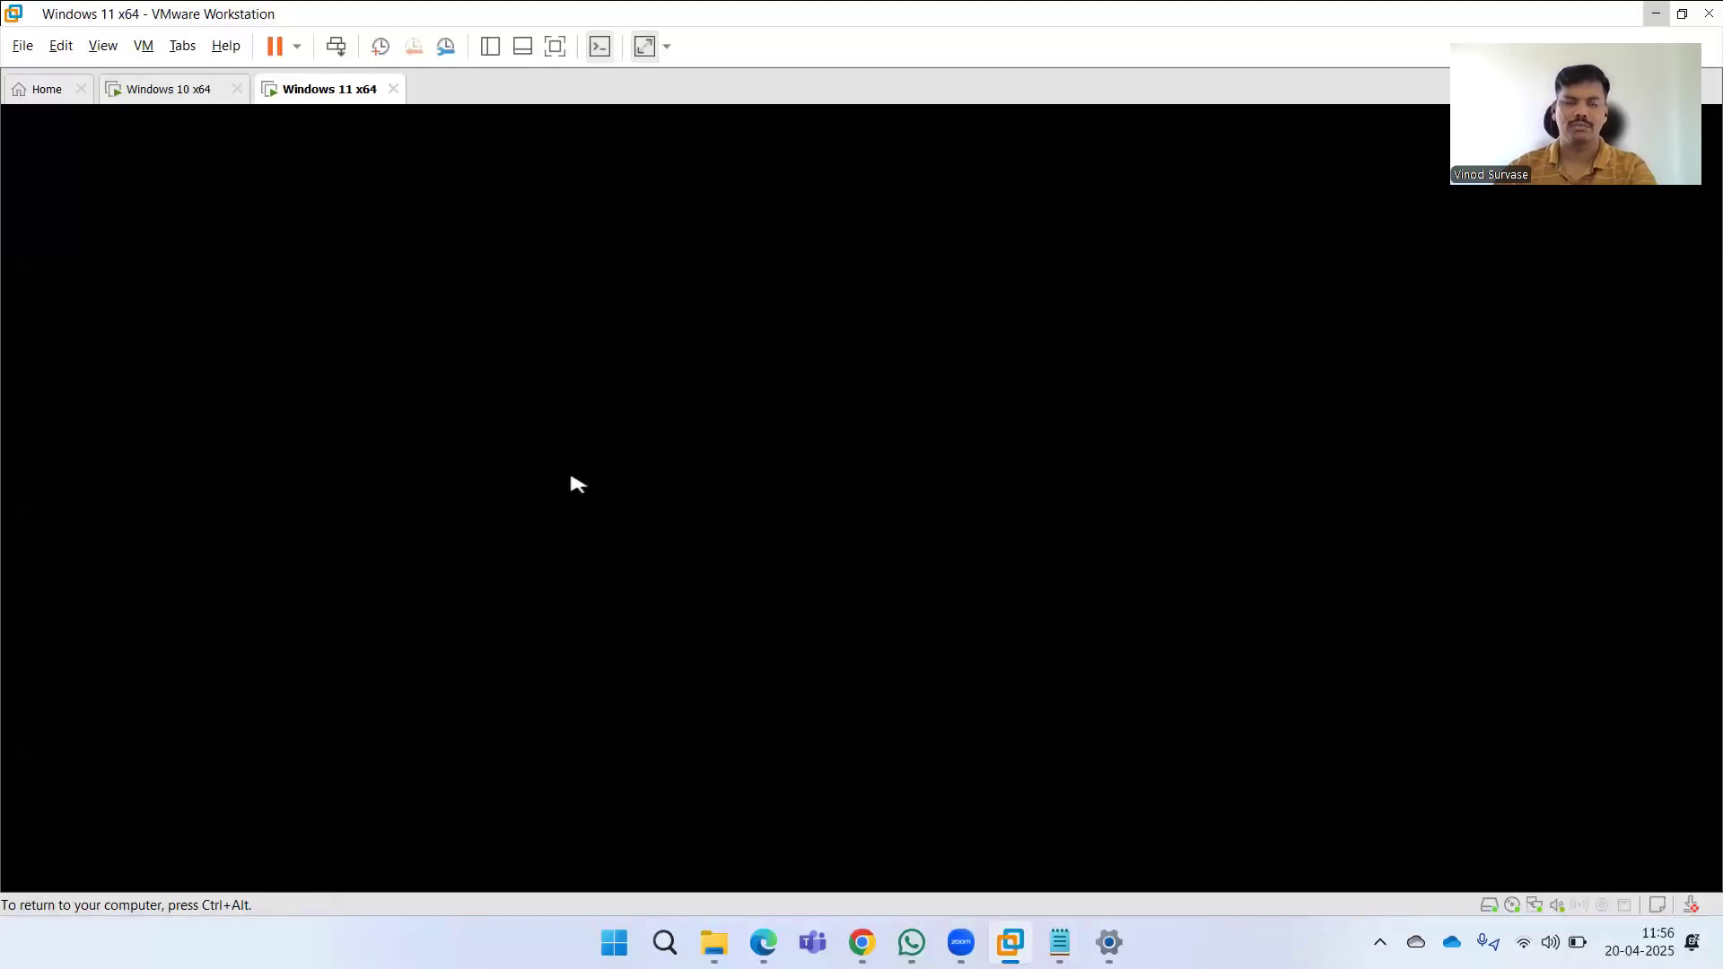
left_click(600, 520)
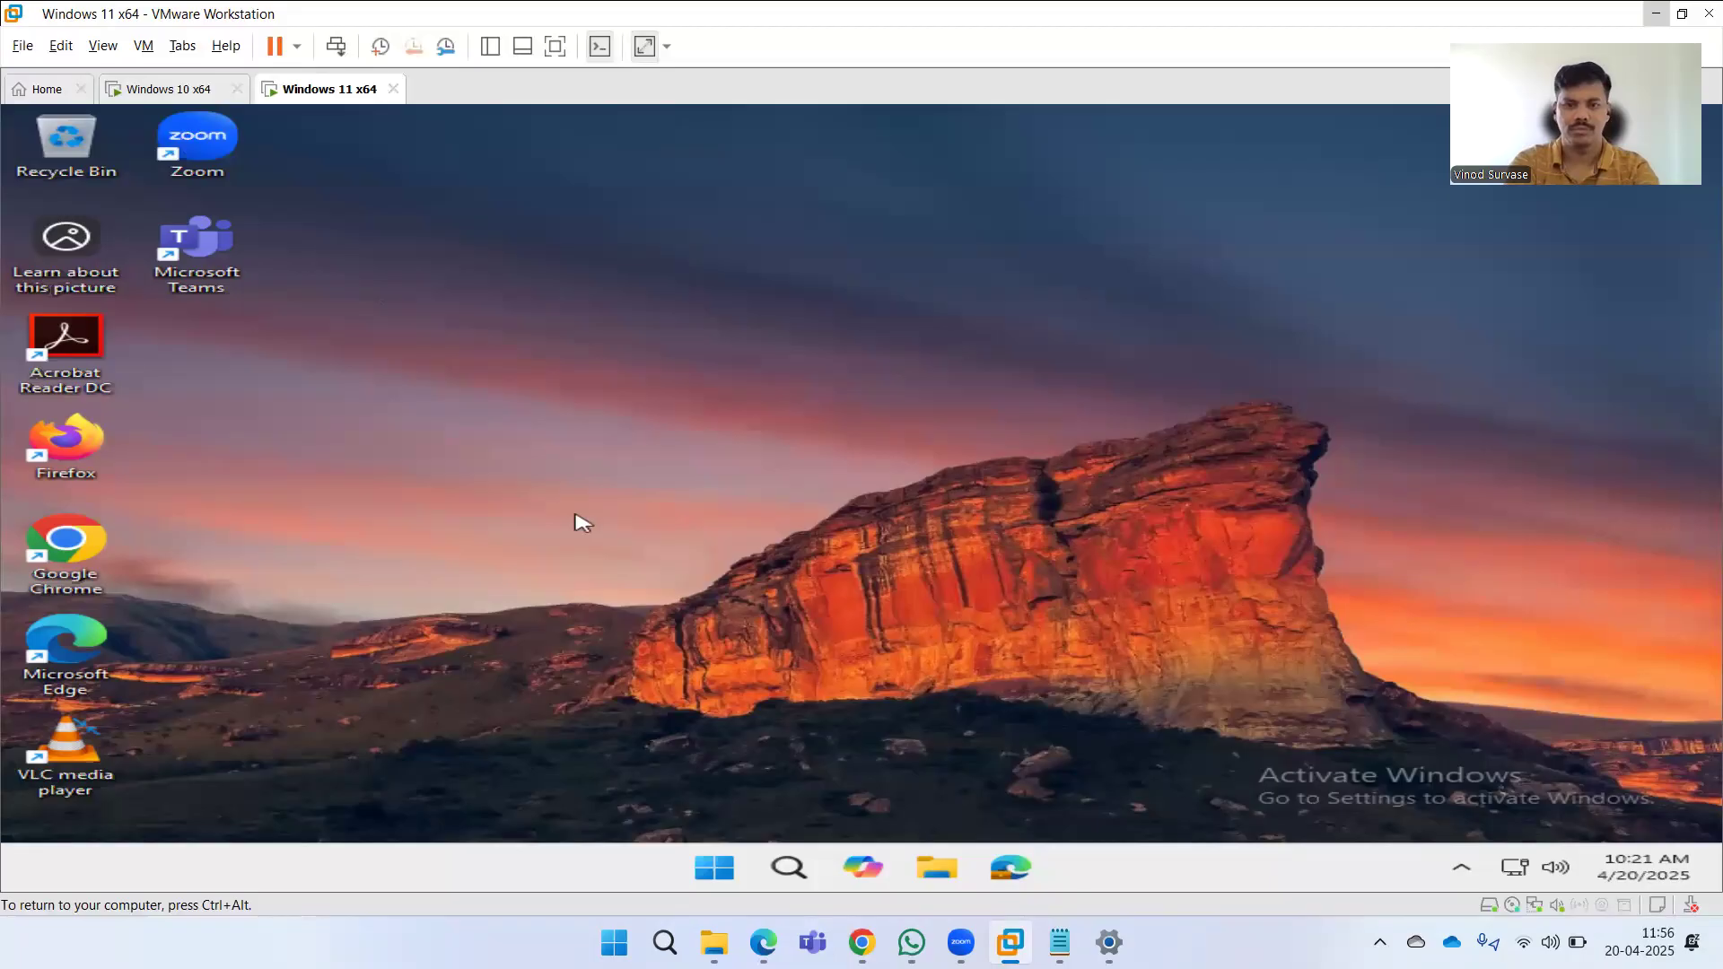
key("super")
type("cmd")
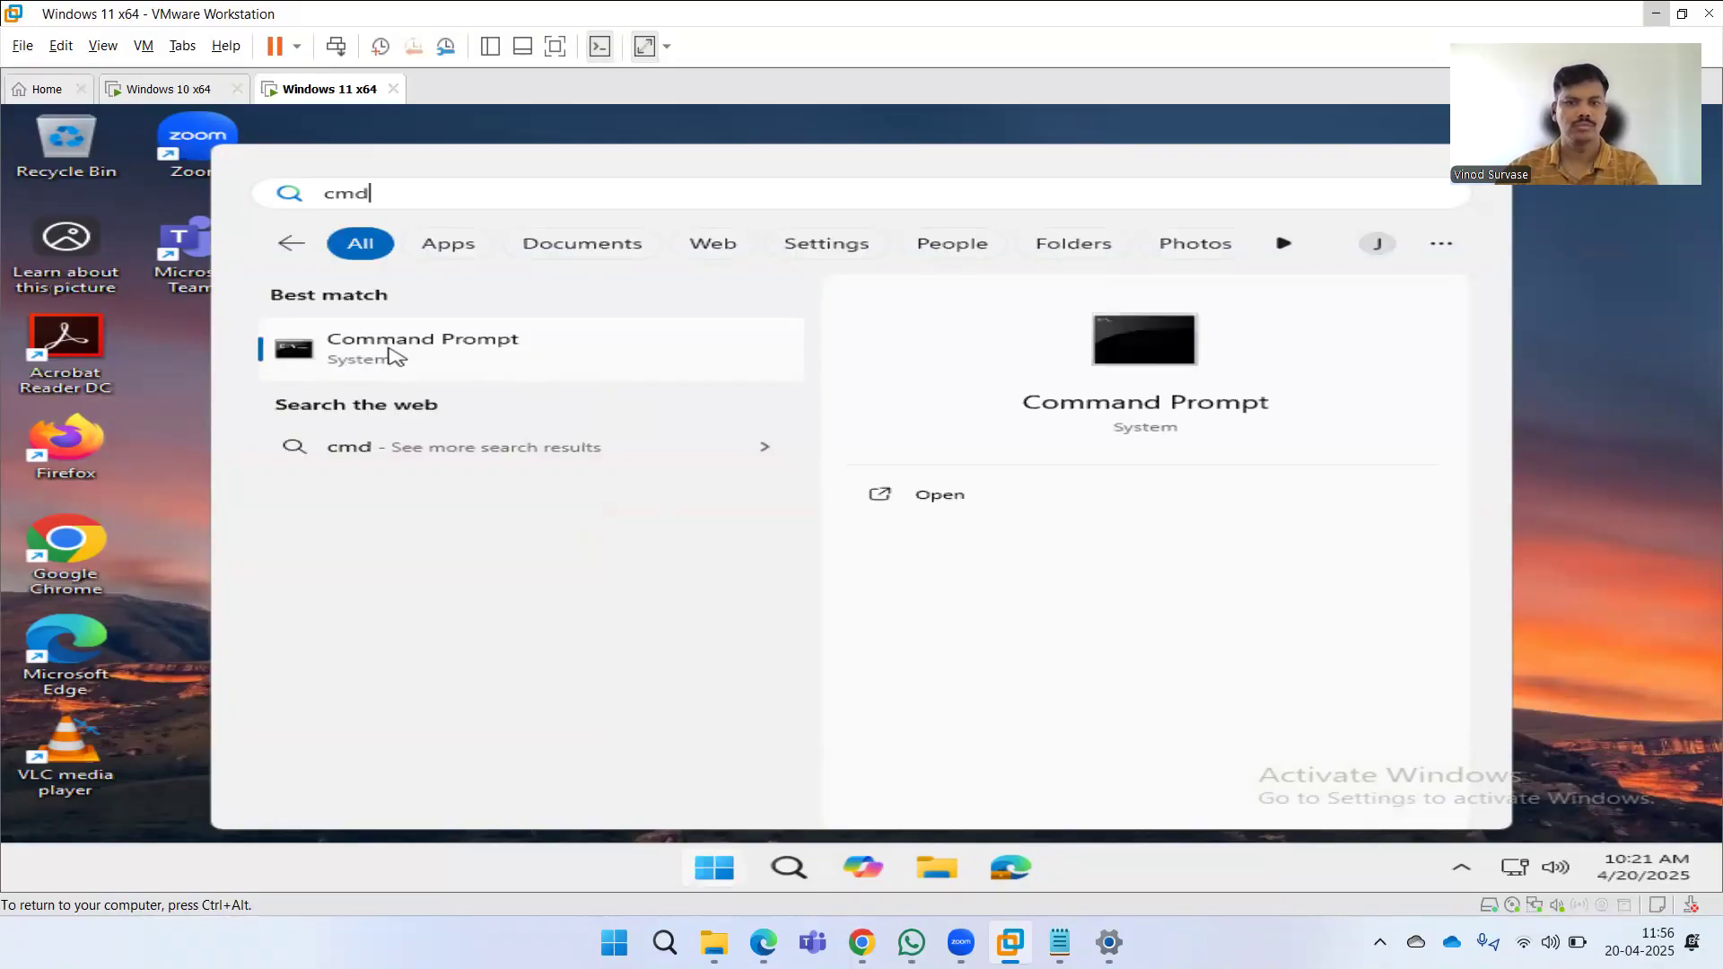
Switch to the Windows 10 VM, clear its Command Prompt with cls, and enter gpupdate /force.
left_click(177, 95)
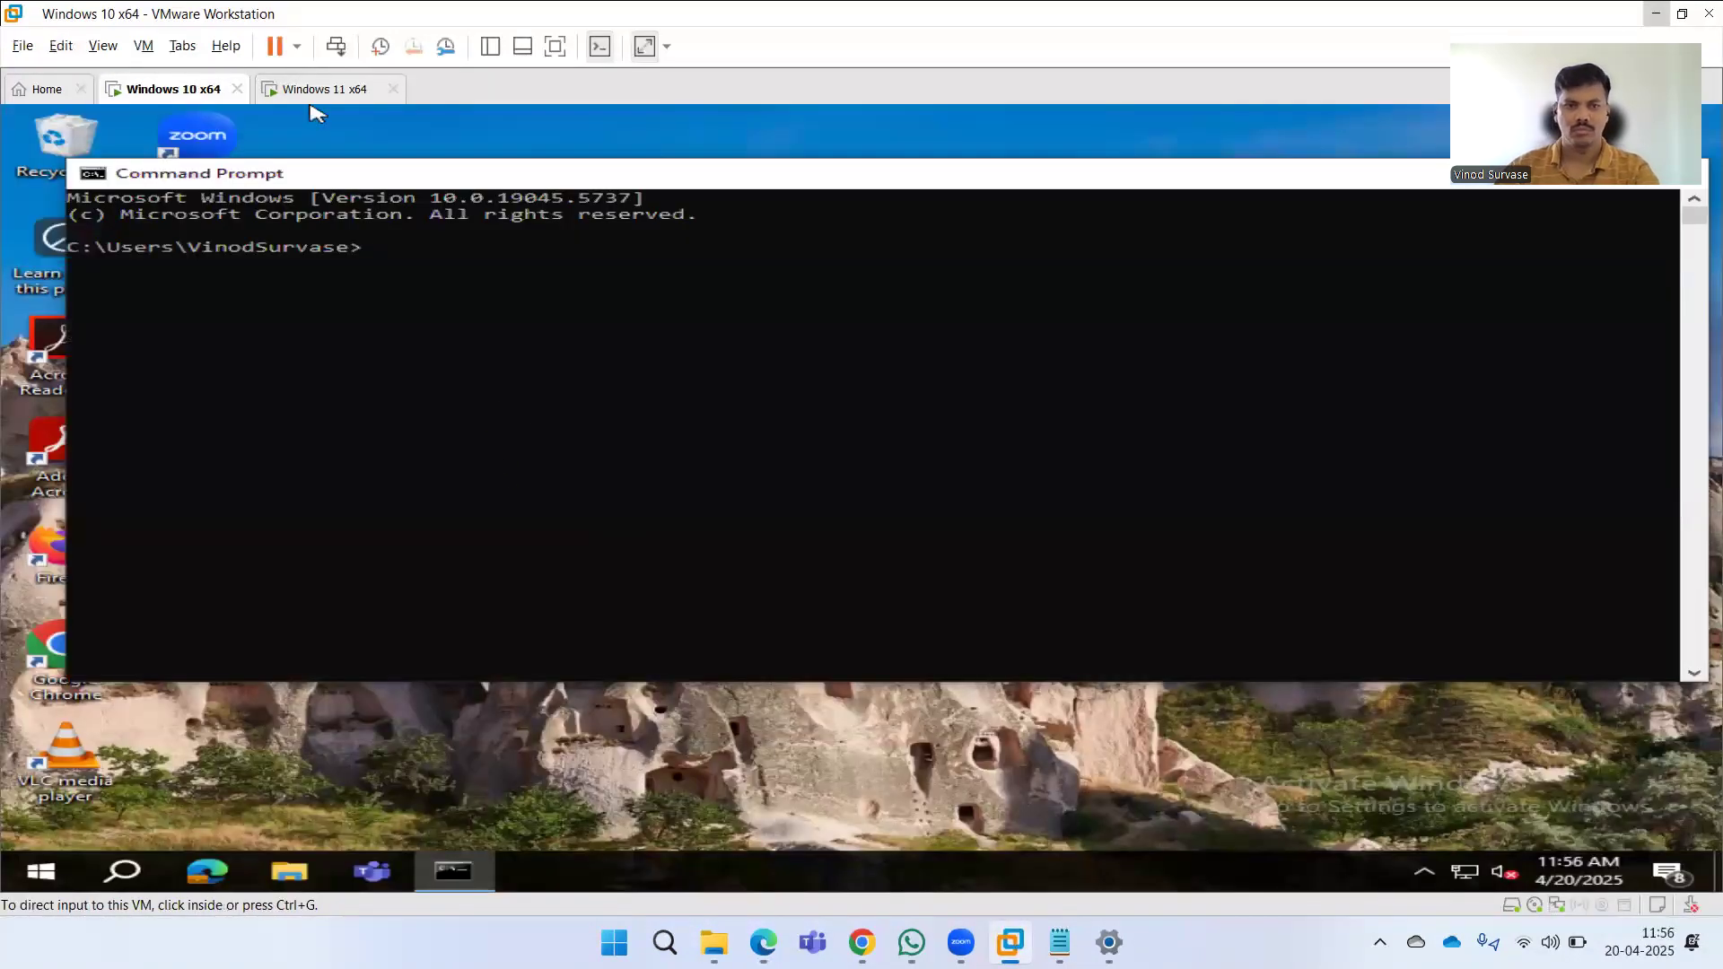
left_click(512, 415)
type("cls")
key("Return")
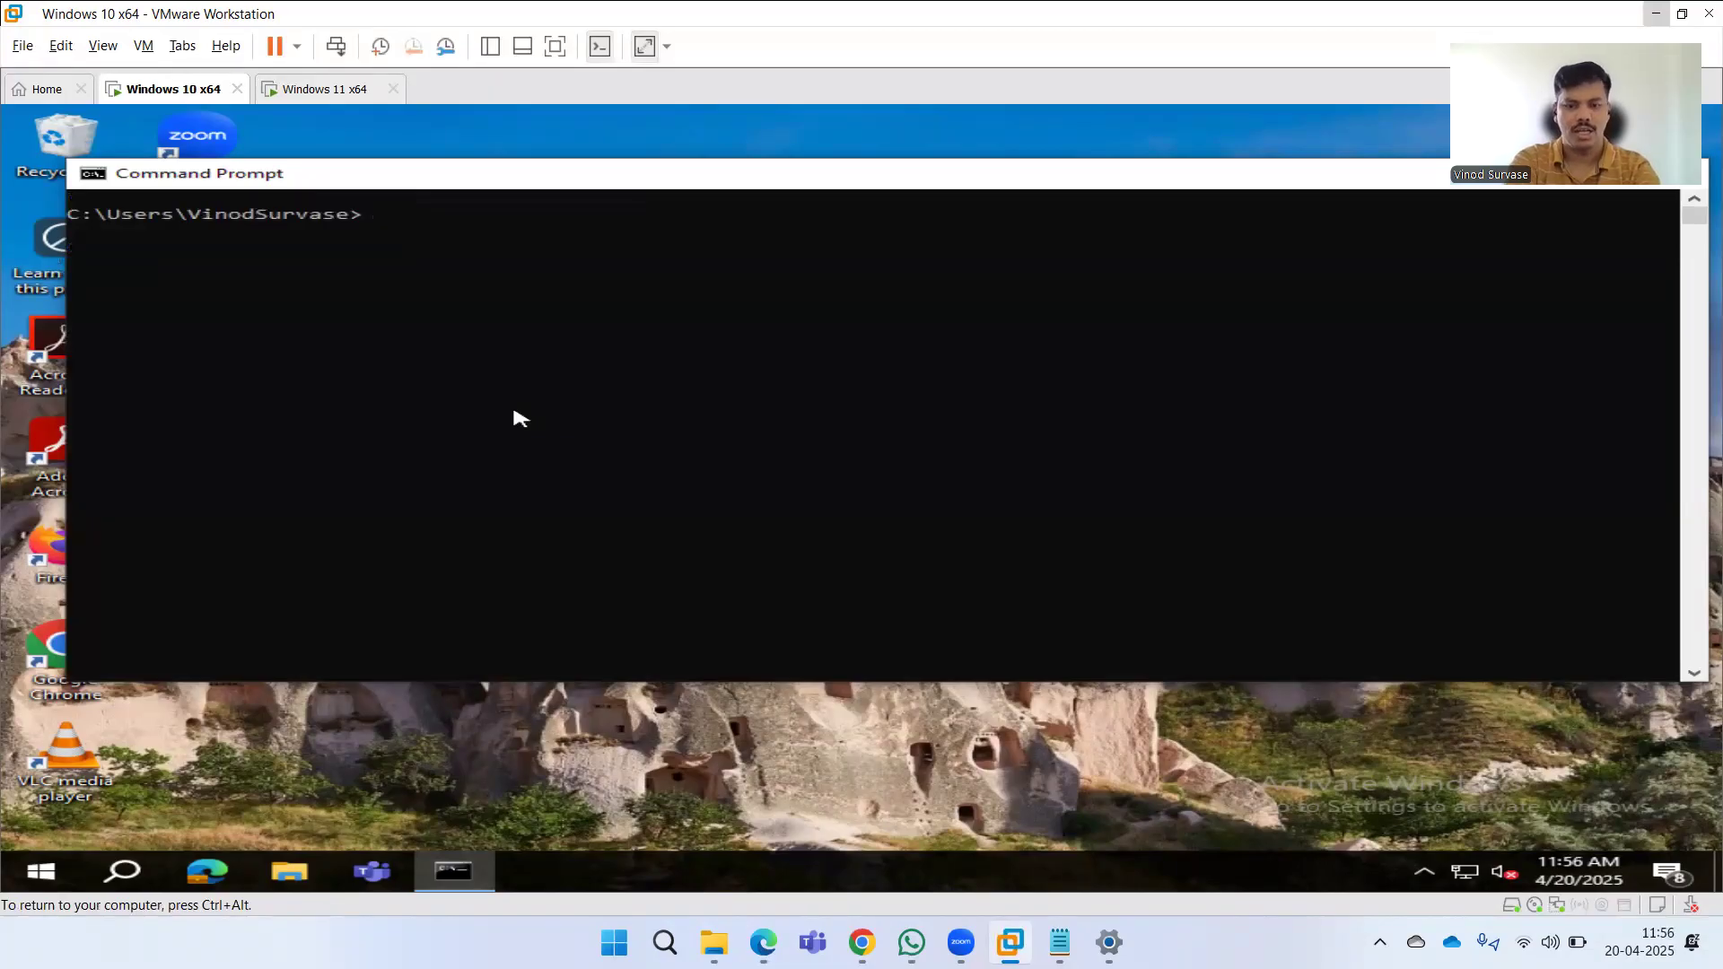
type("gpupdate /force")
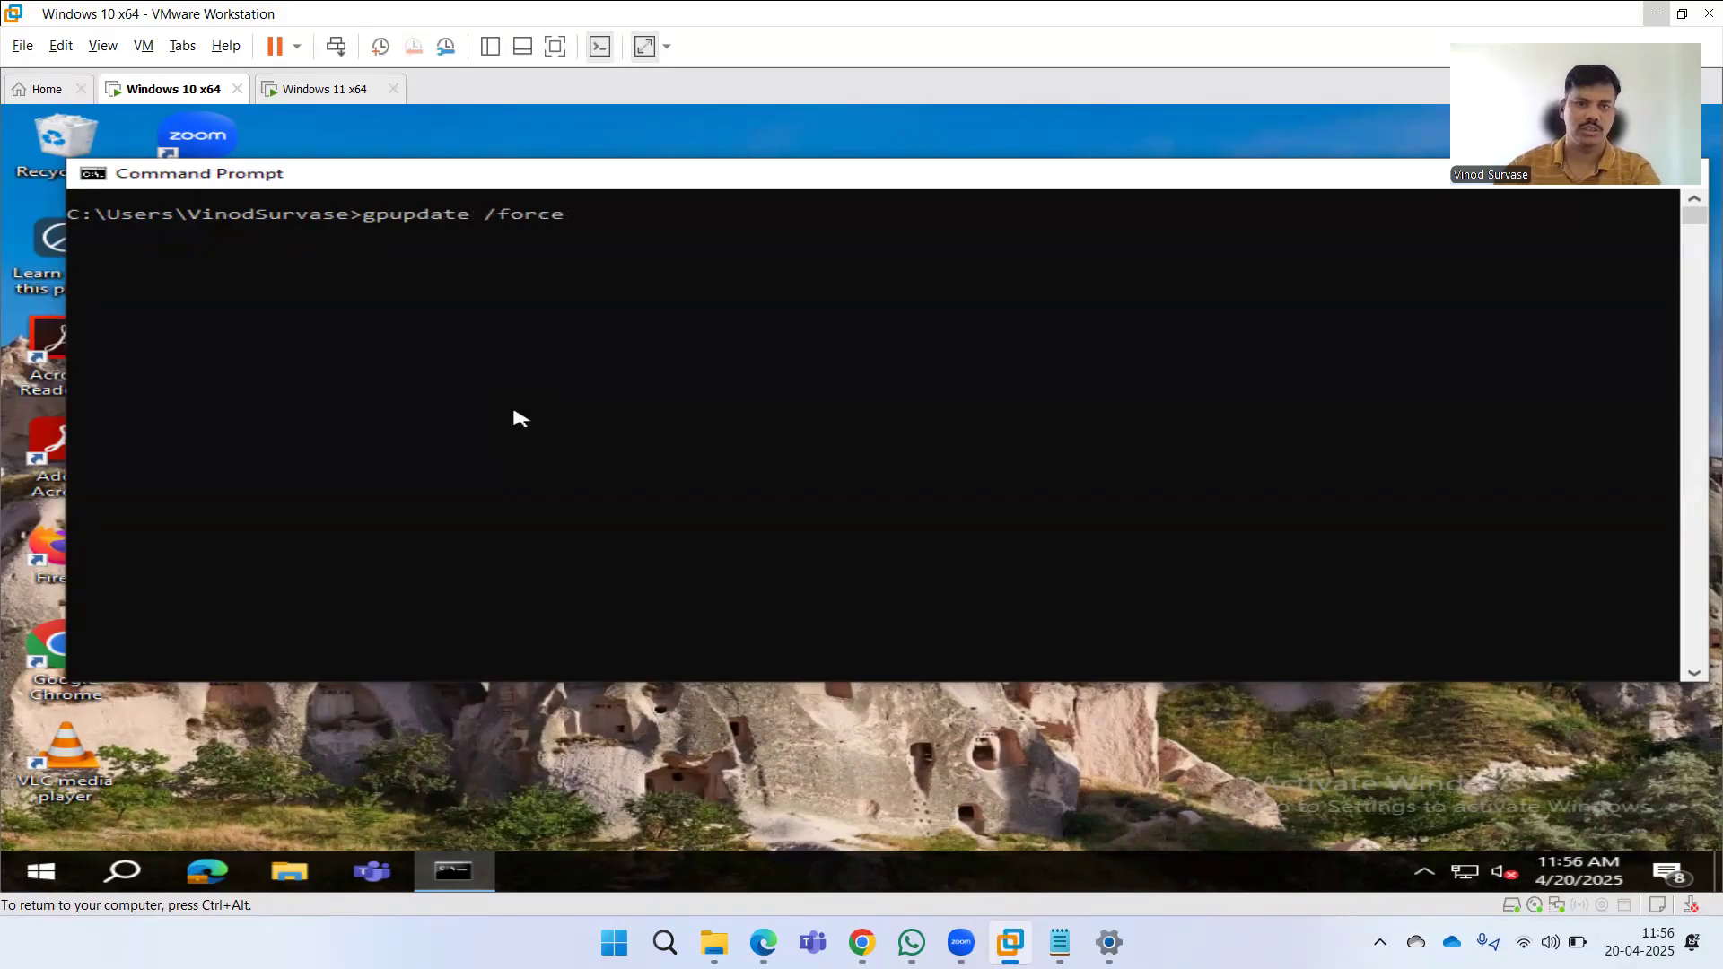
Switch to the Windows 11 VM and close the extra Command Prompt windows and tabs.
left_click(325, 90)
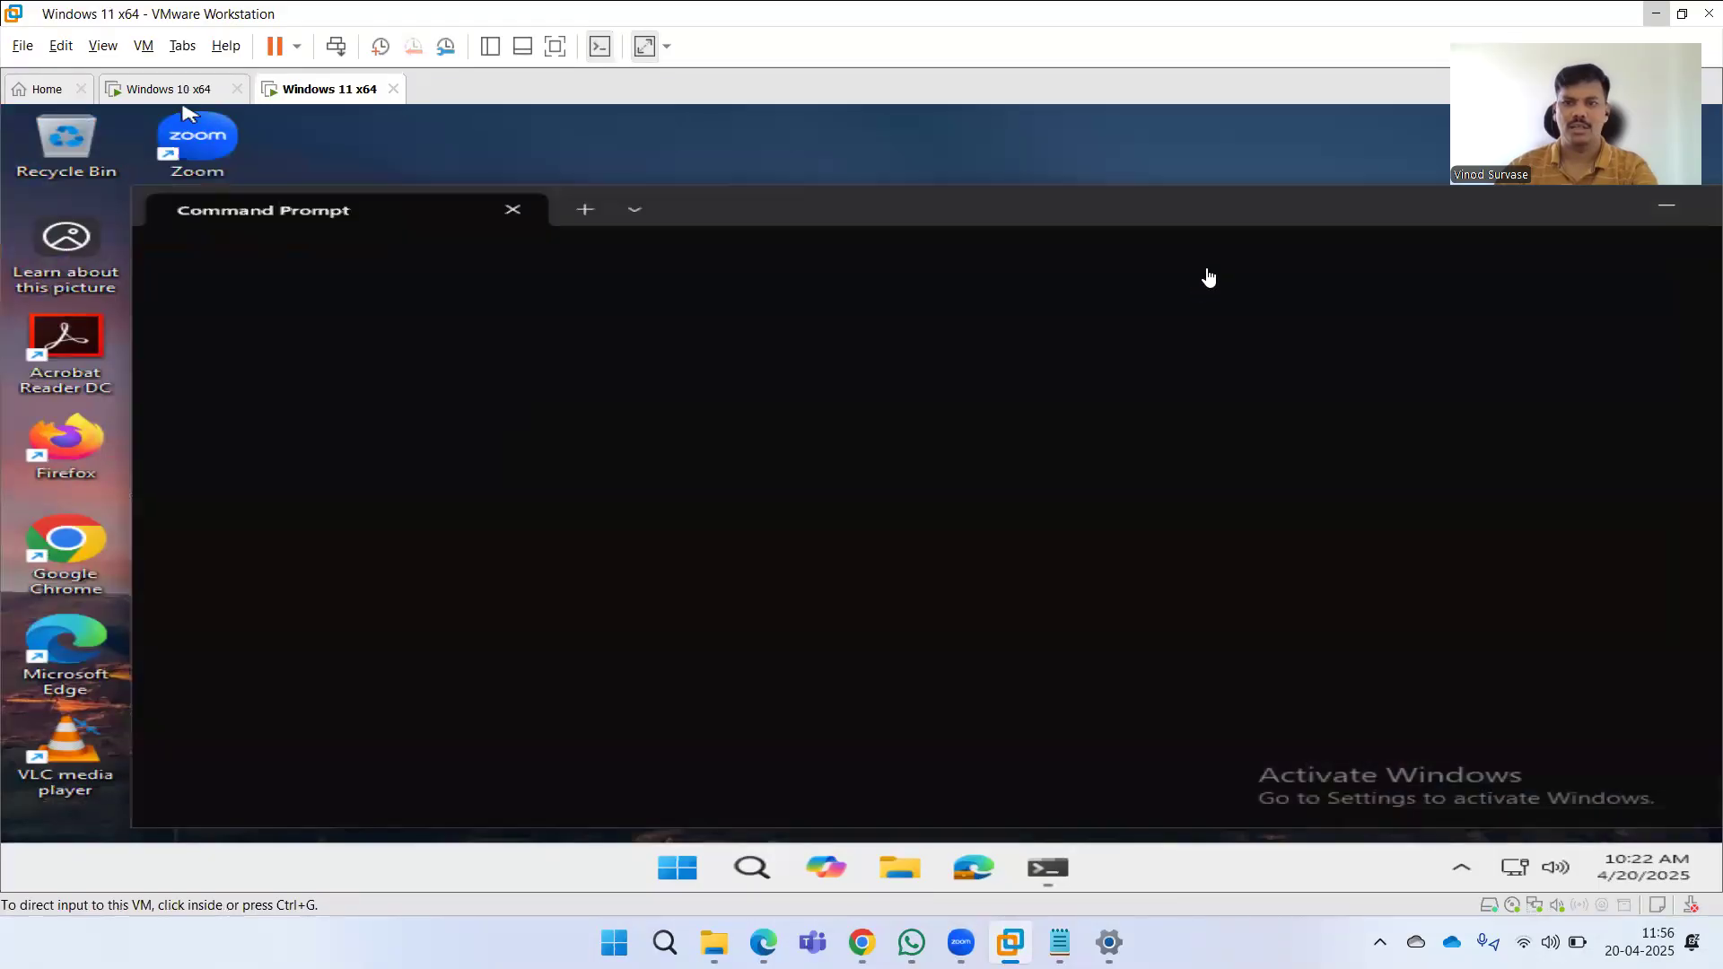
left_click(1209, 238)
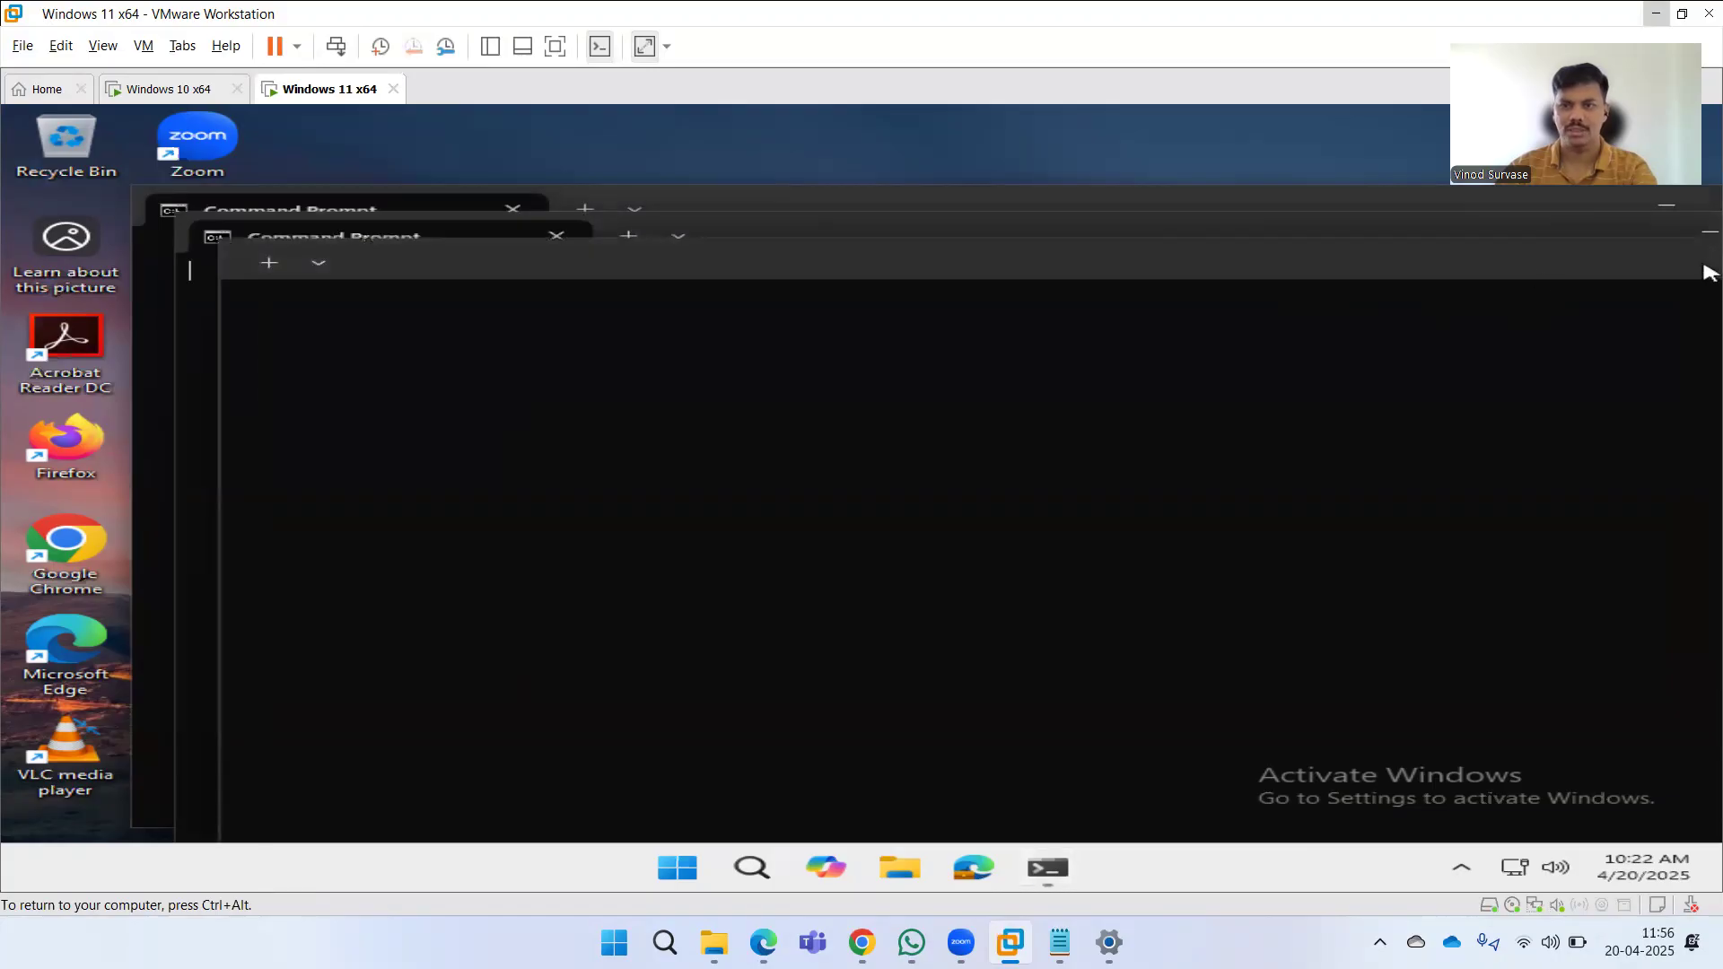
left_click(1714, 238)
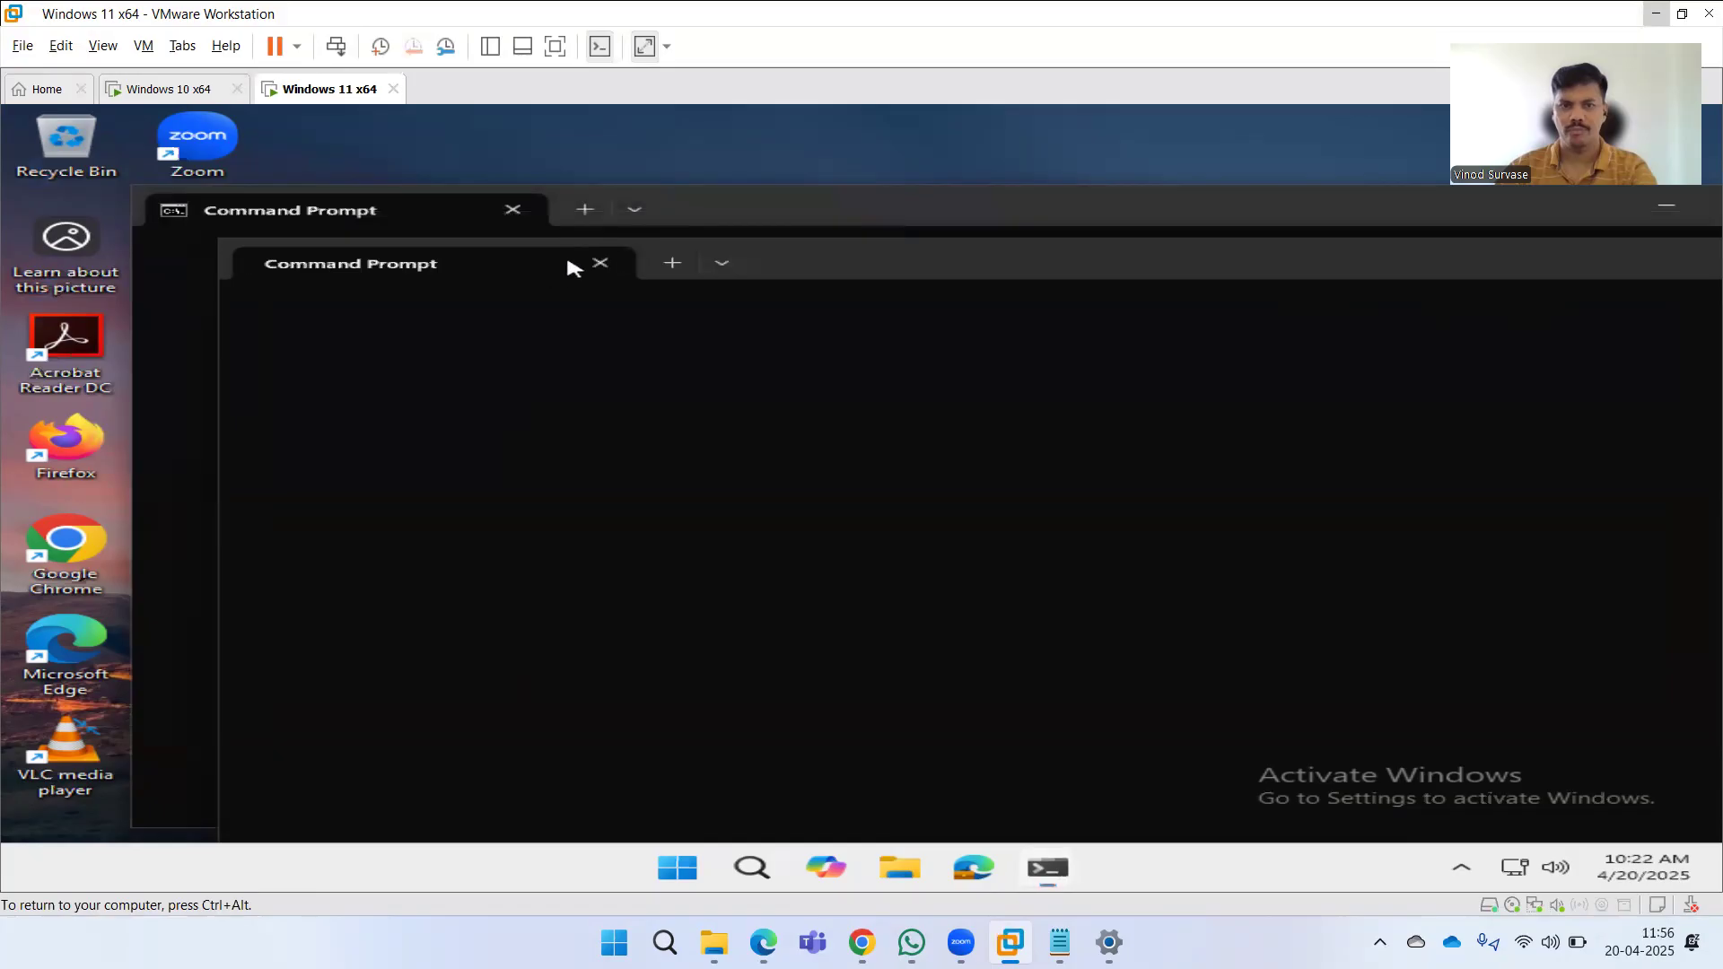
left_click(600, 263)
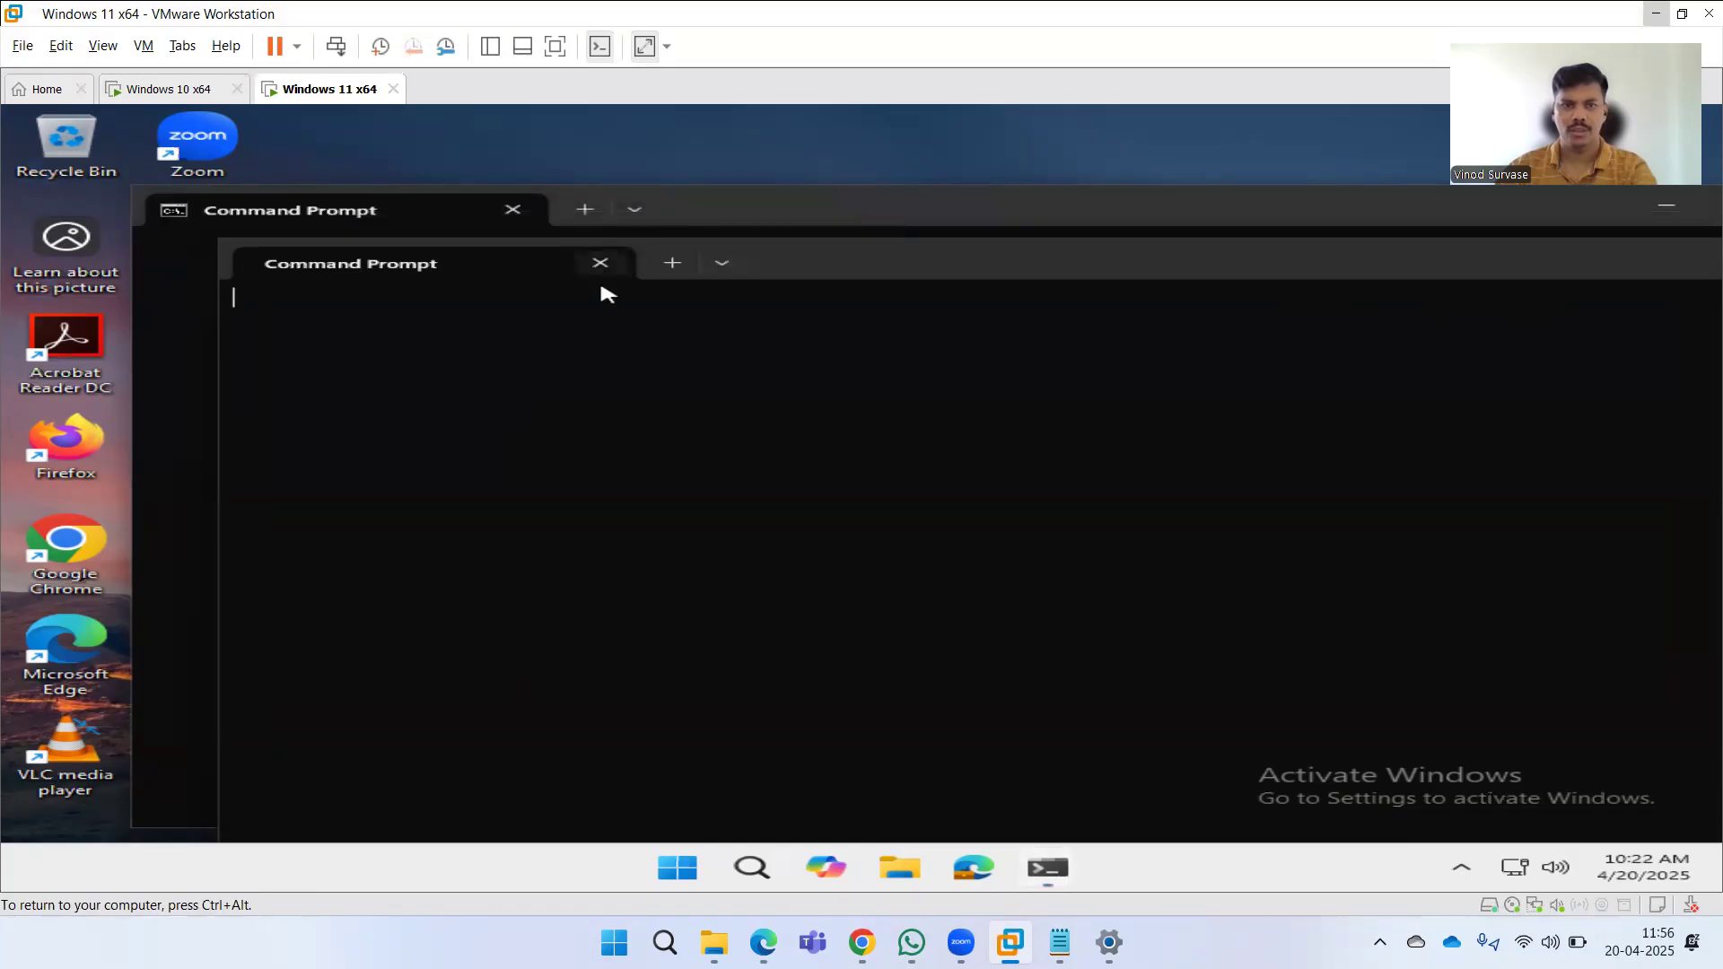
left_click(512, 212)
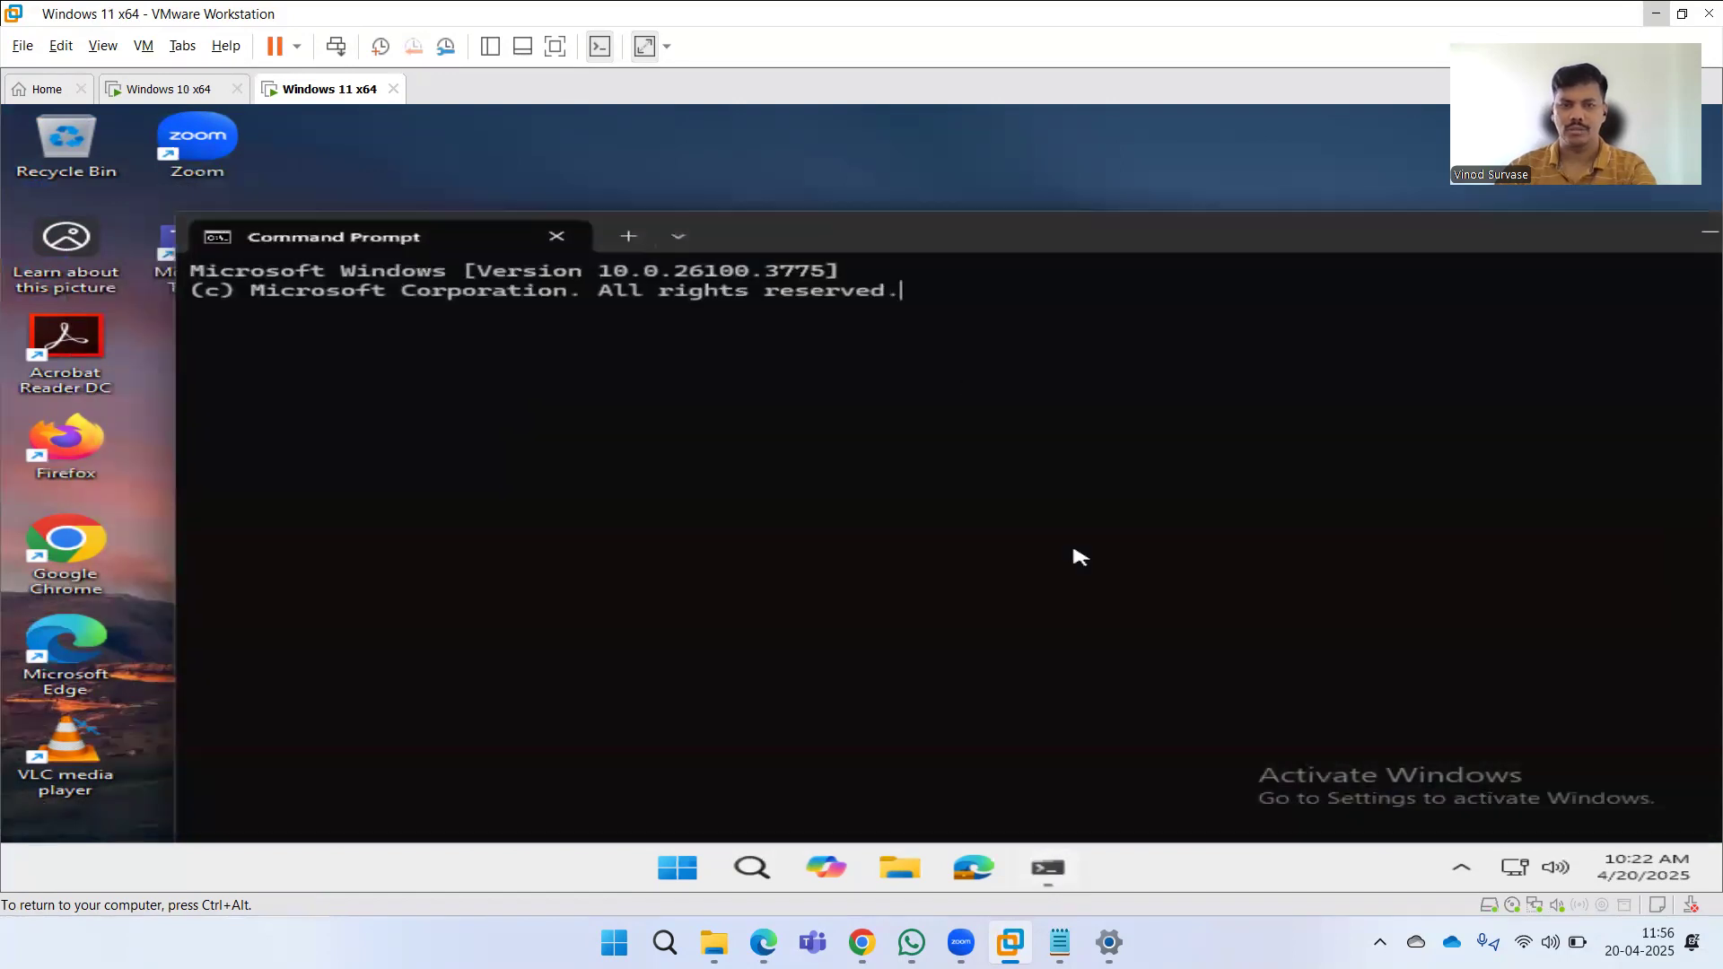
Clear the Windows 11 Command Prompt with cls, dismiss the cmd.exe error, and enter gpupdate /force.
type("cls")
key("Return")
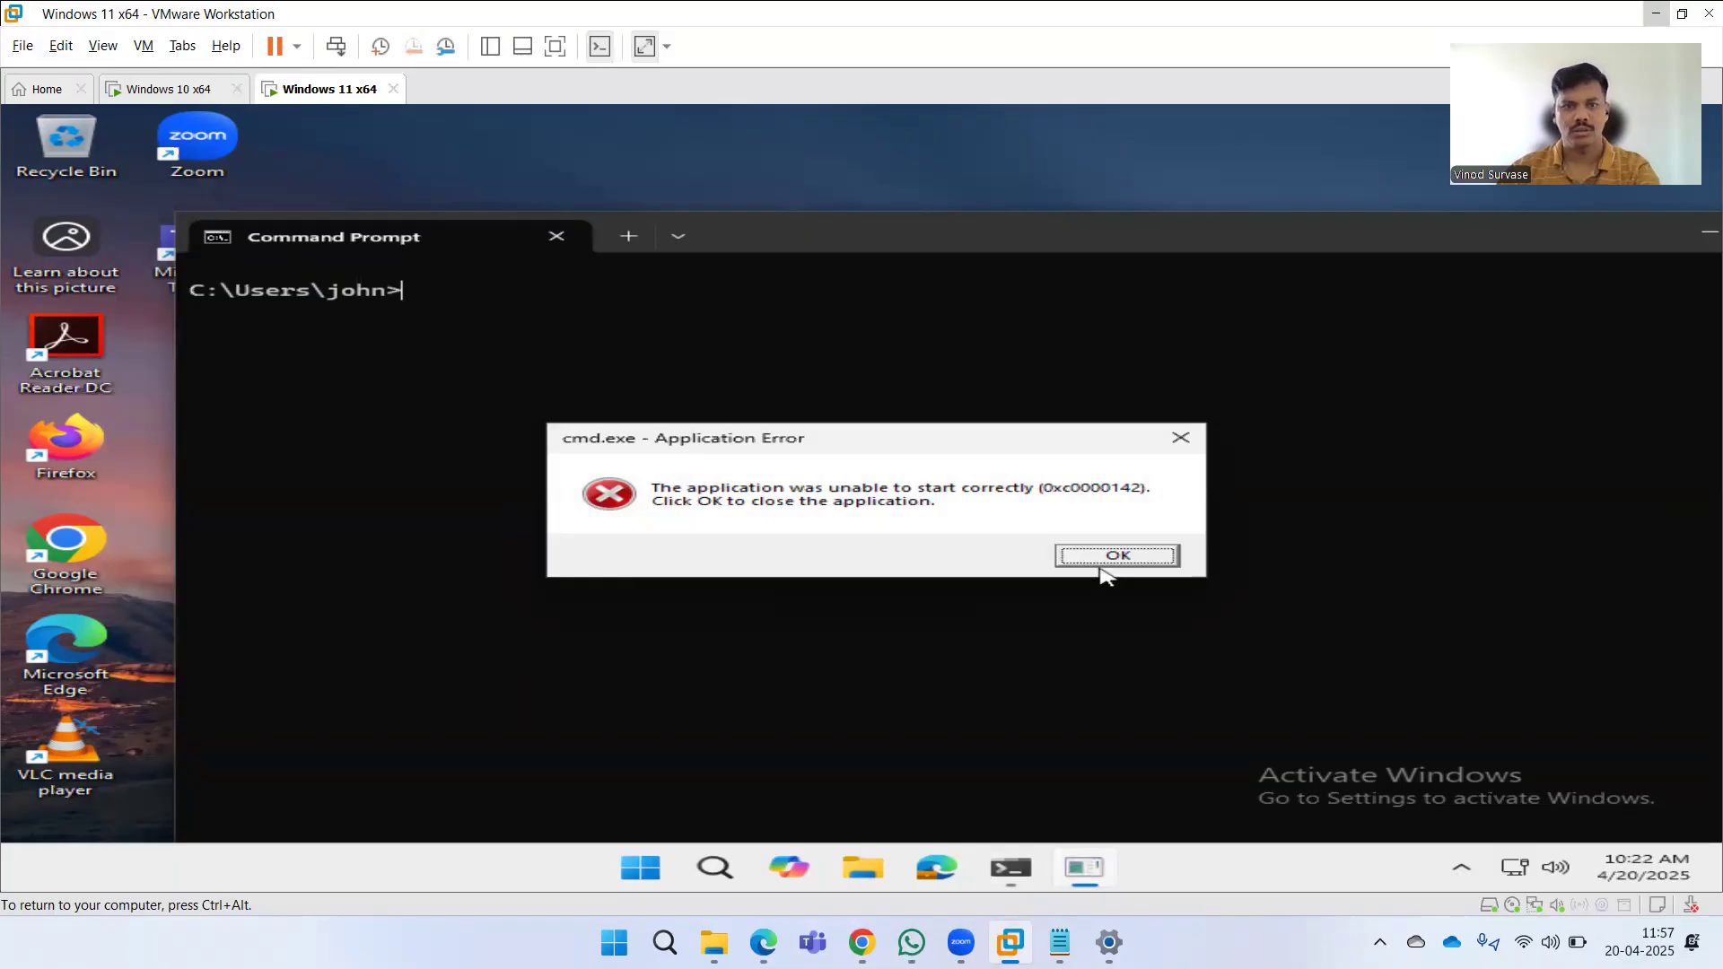
left_click(1086, 562)
type("gpupdate")
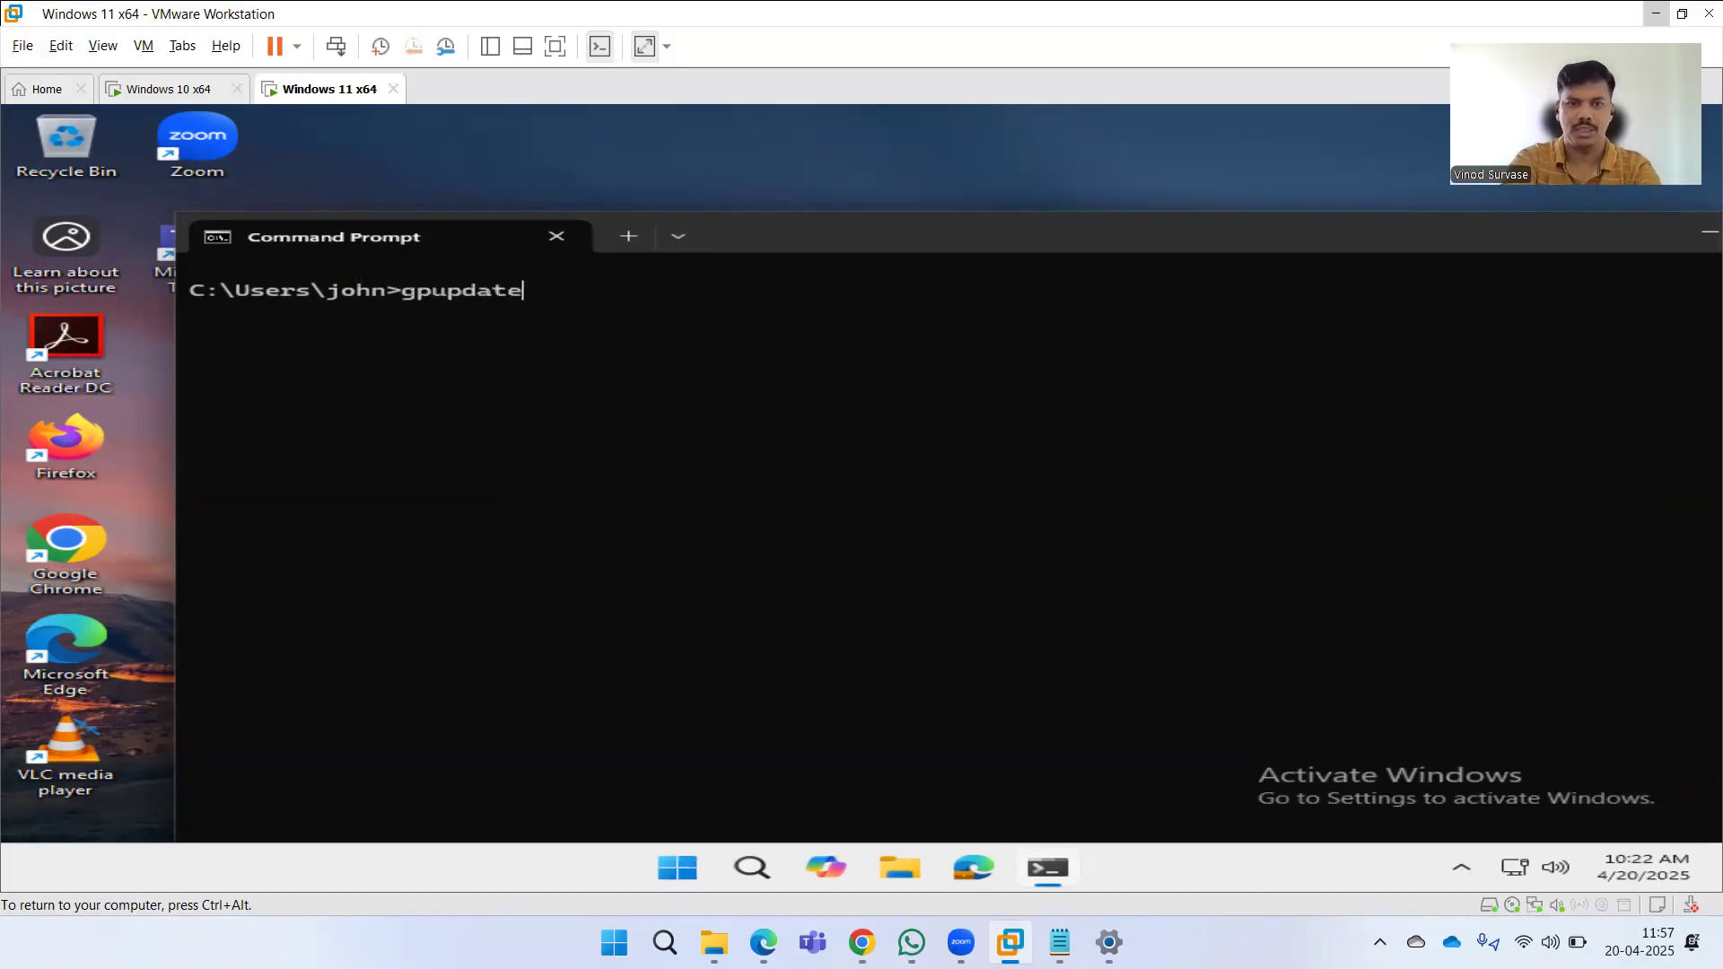
type(" /force")
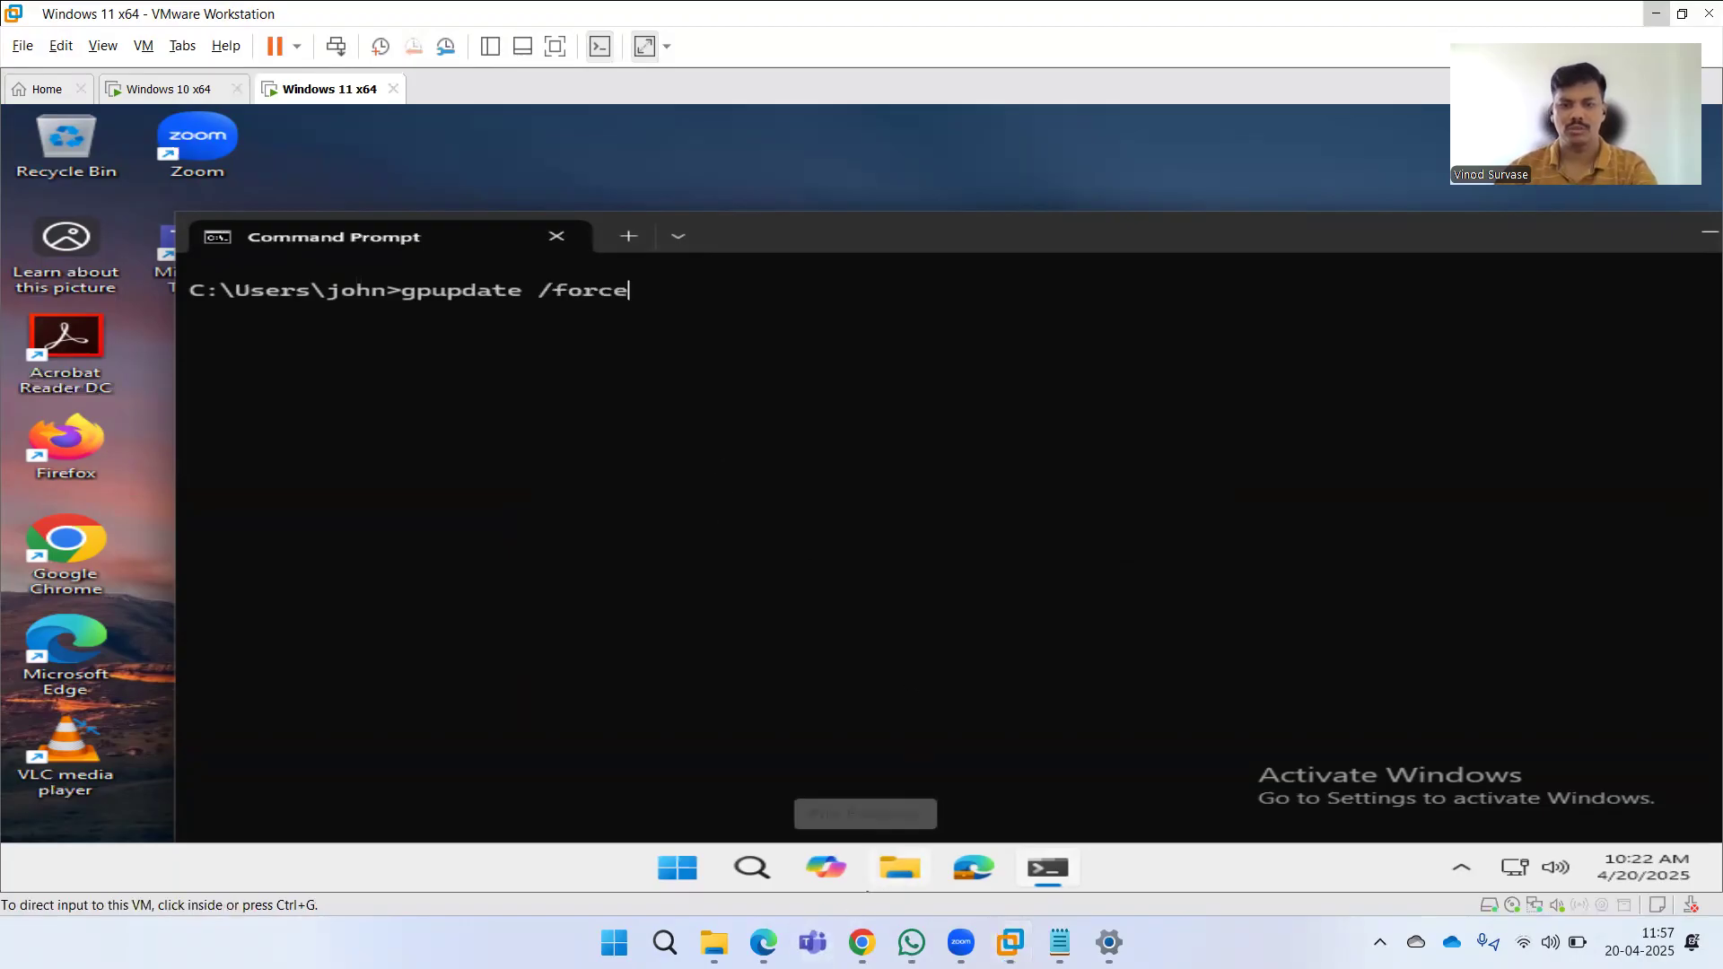
In the Intune admin center, sync the DESKTOP-BK7FKPI device and then the DESKTOP-K9AJVR4 device.
left_click(763, 942)
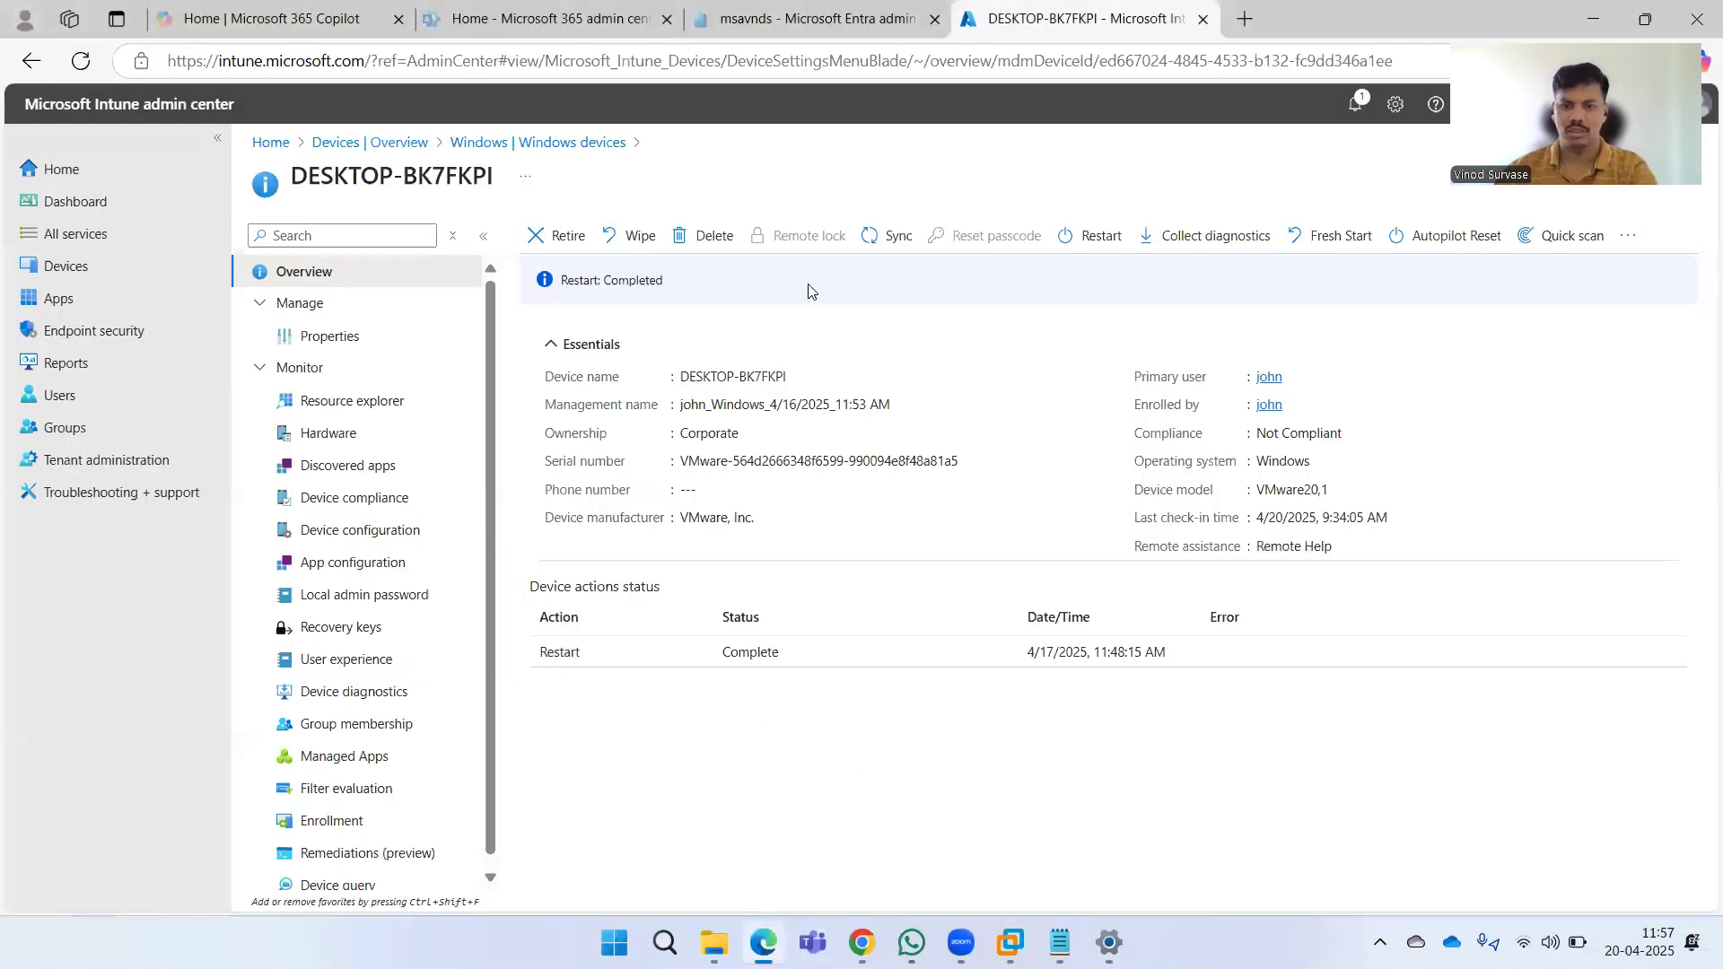
left_click(873, 238)
left_click(560, 363)
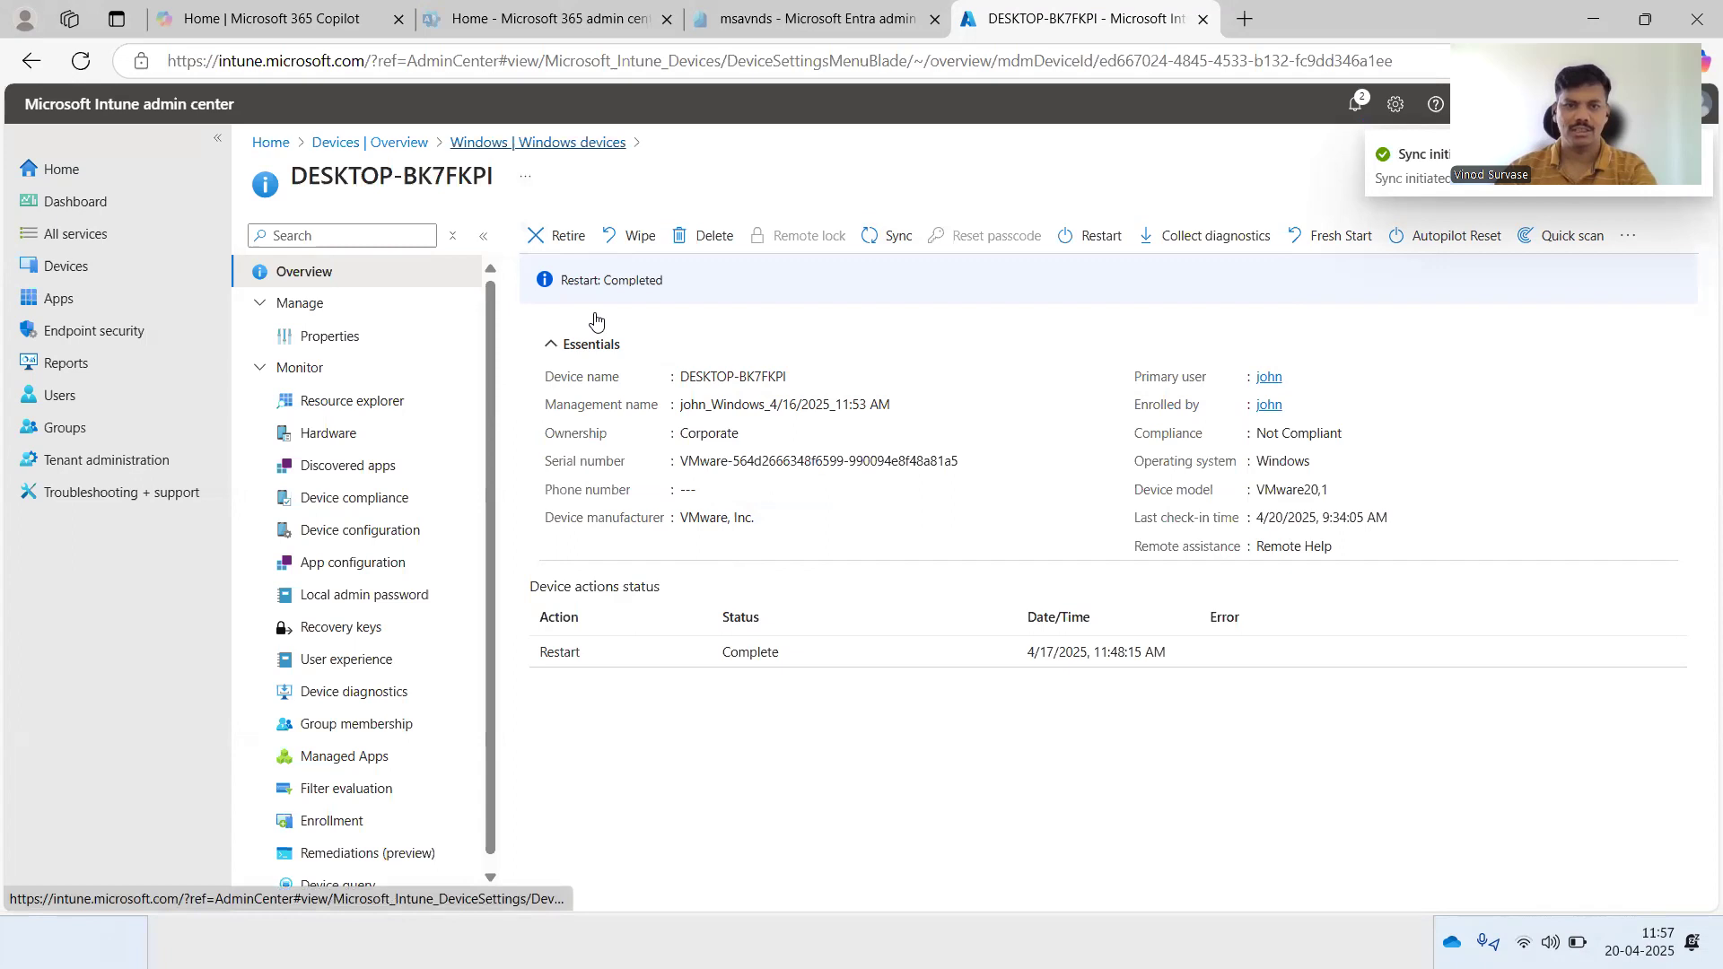
left_click(578, 400)
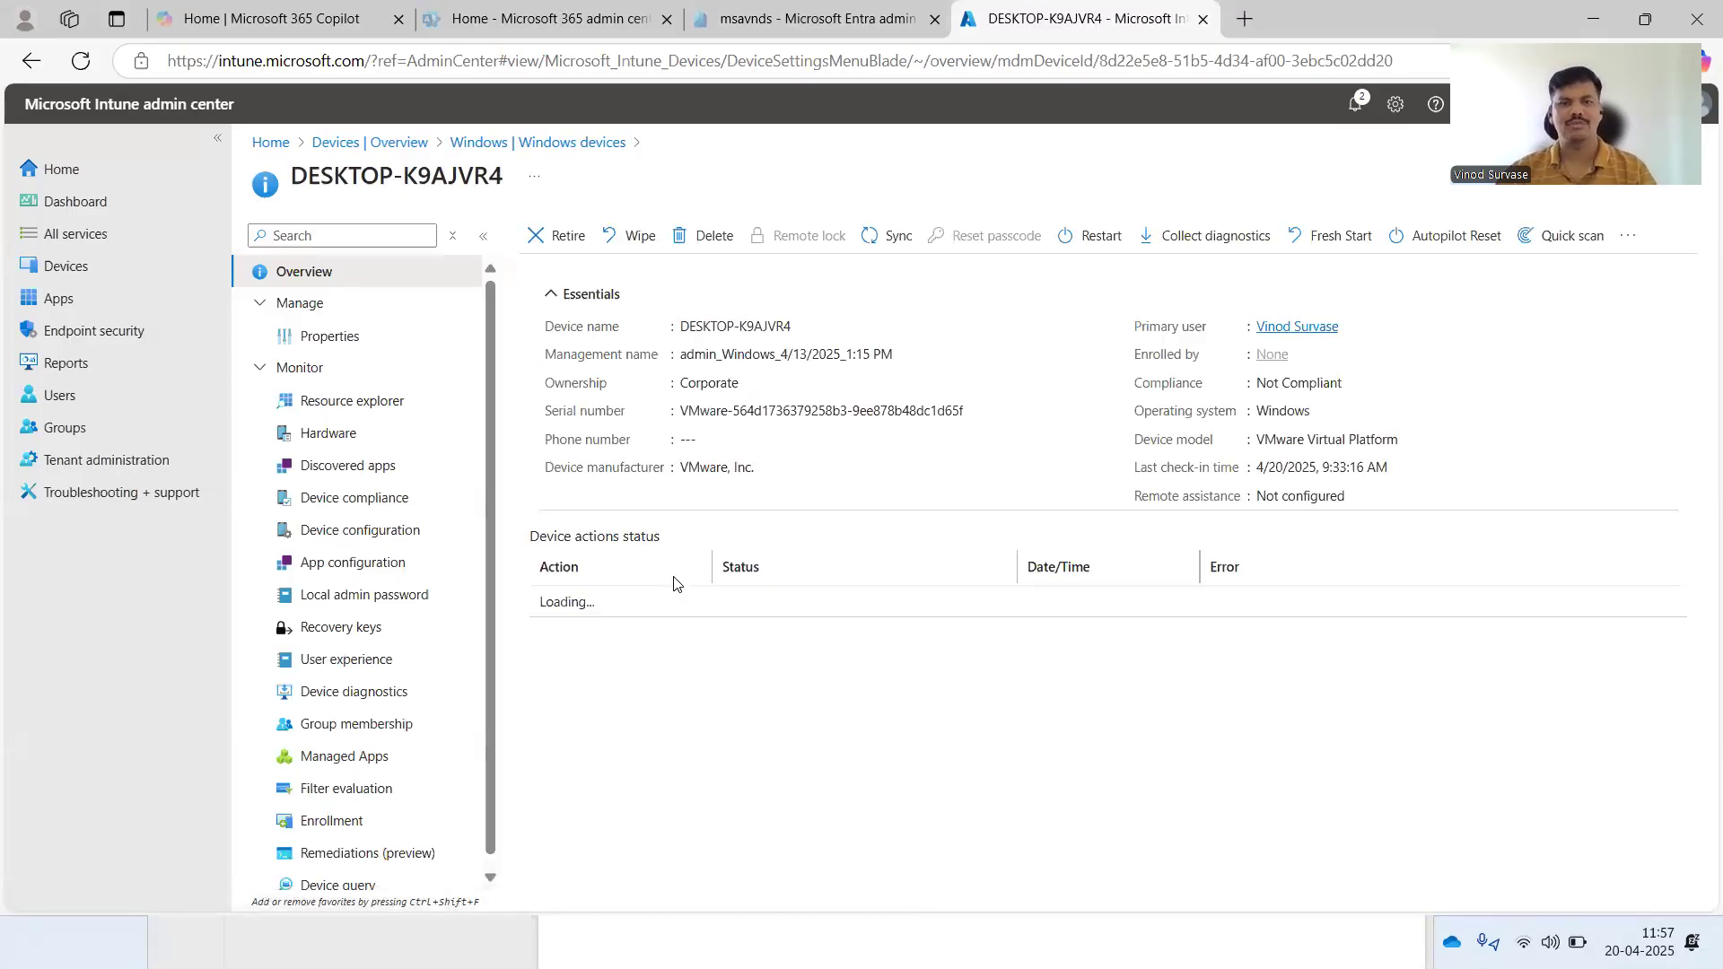
left_click(884, 237)
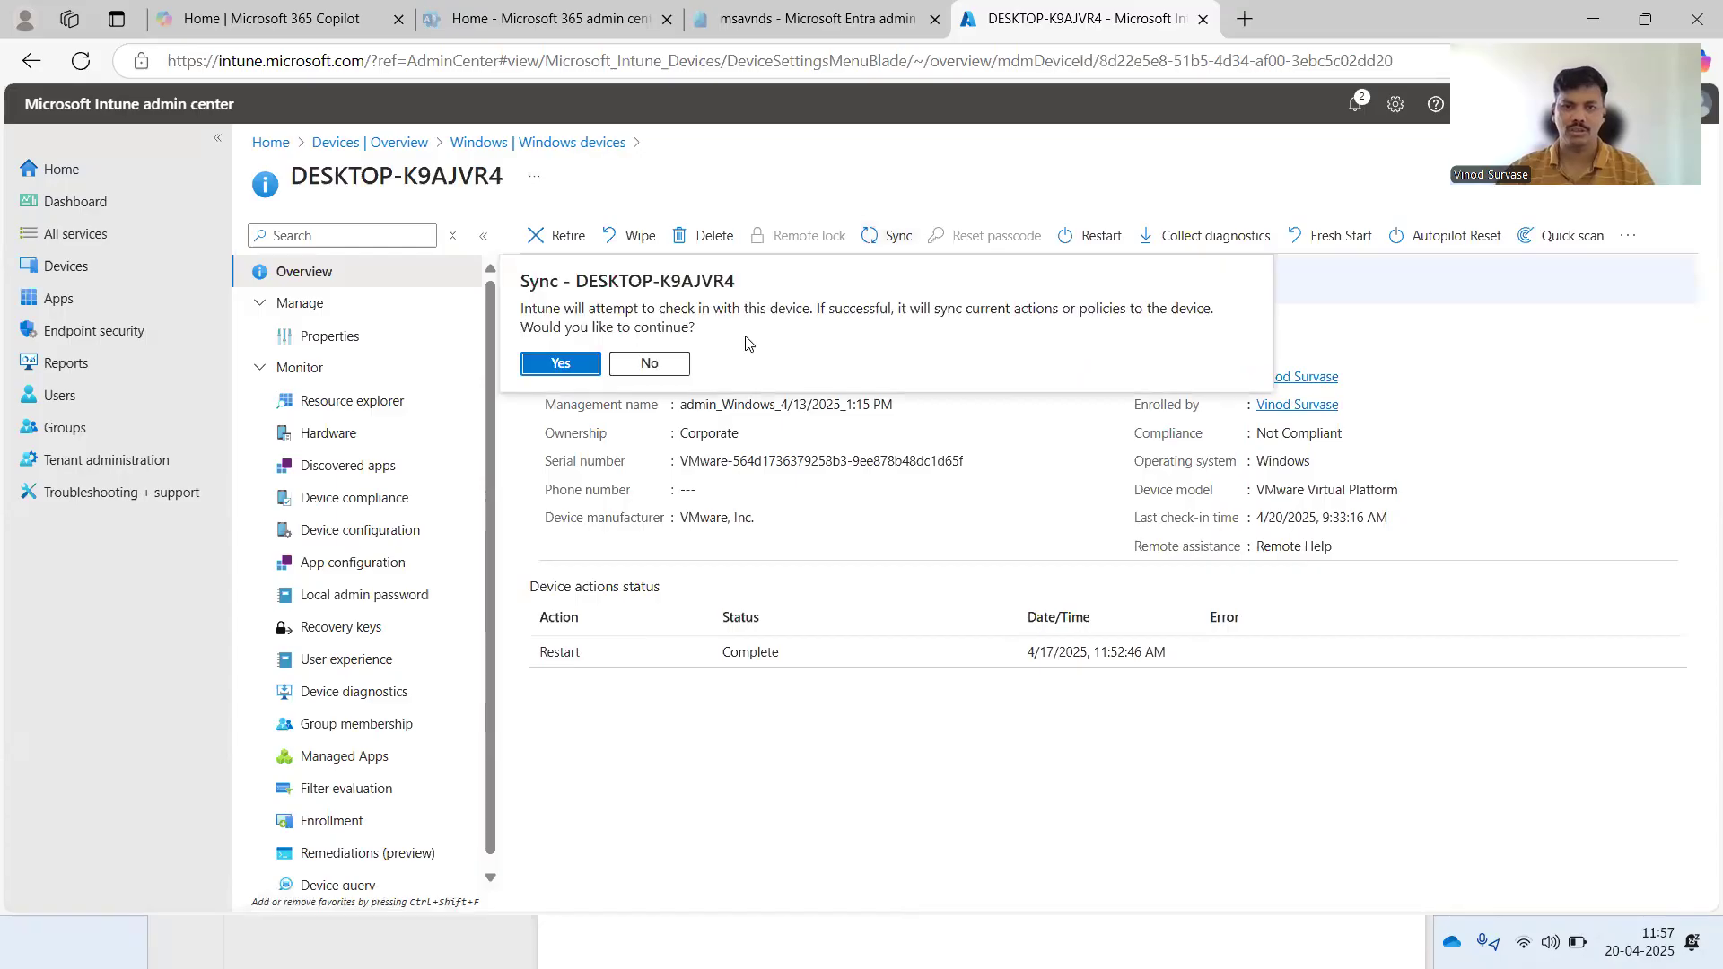
left_click(560, 364)
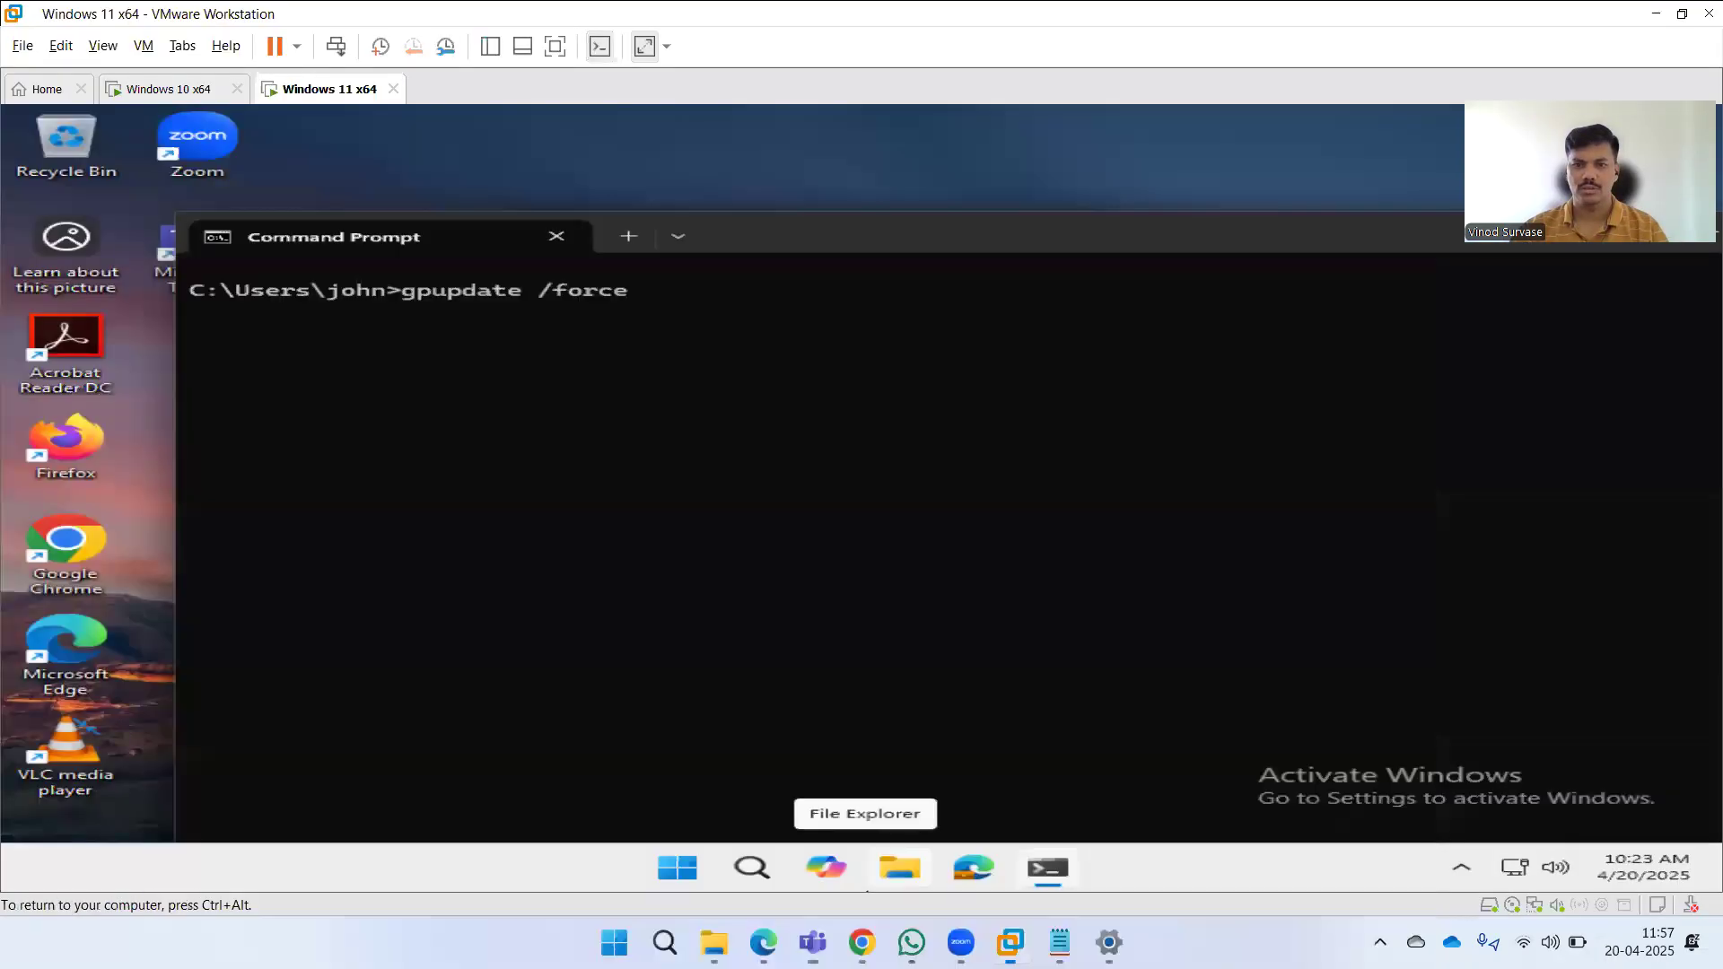
Execute the entered gpupdate /force commands on the Windows 11 VM and the Windows 10 VM.
key("Return")
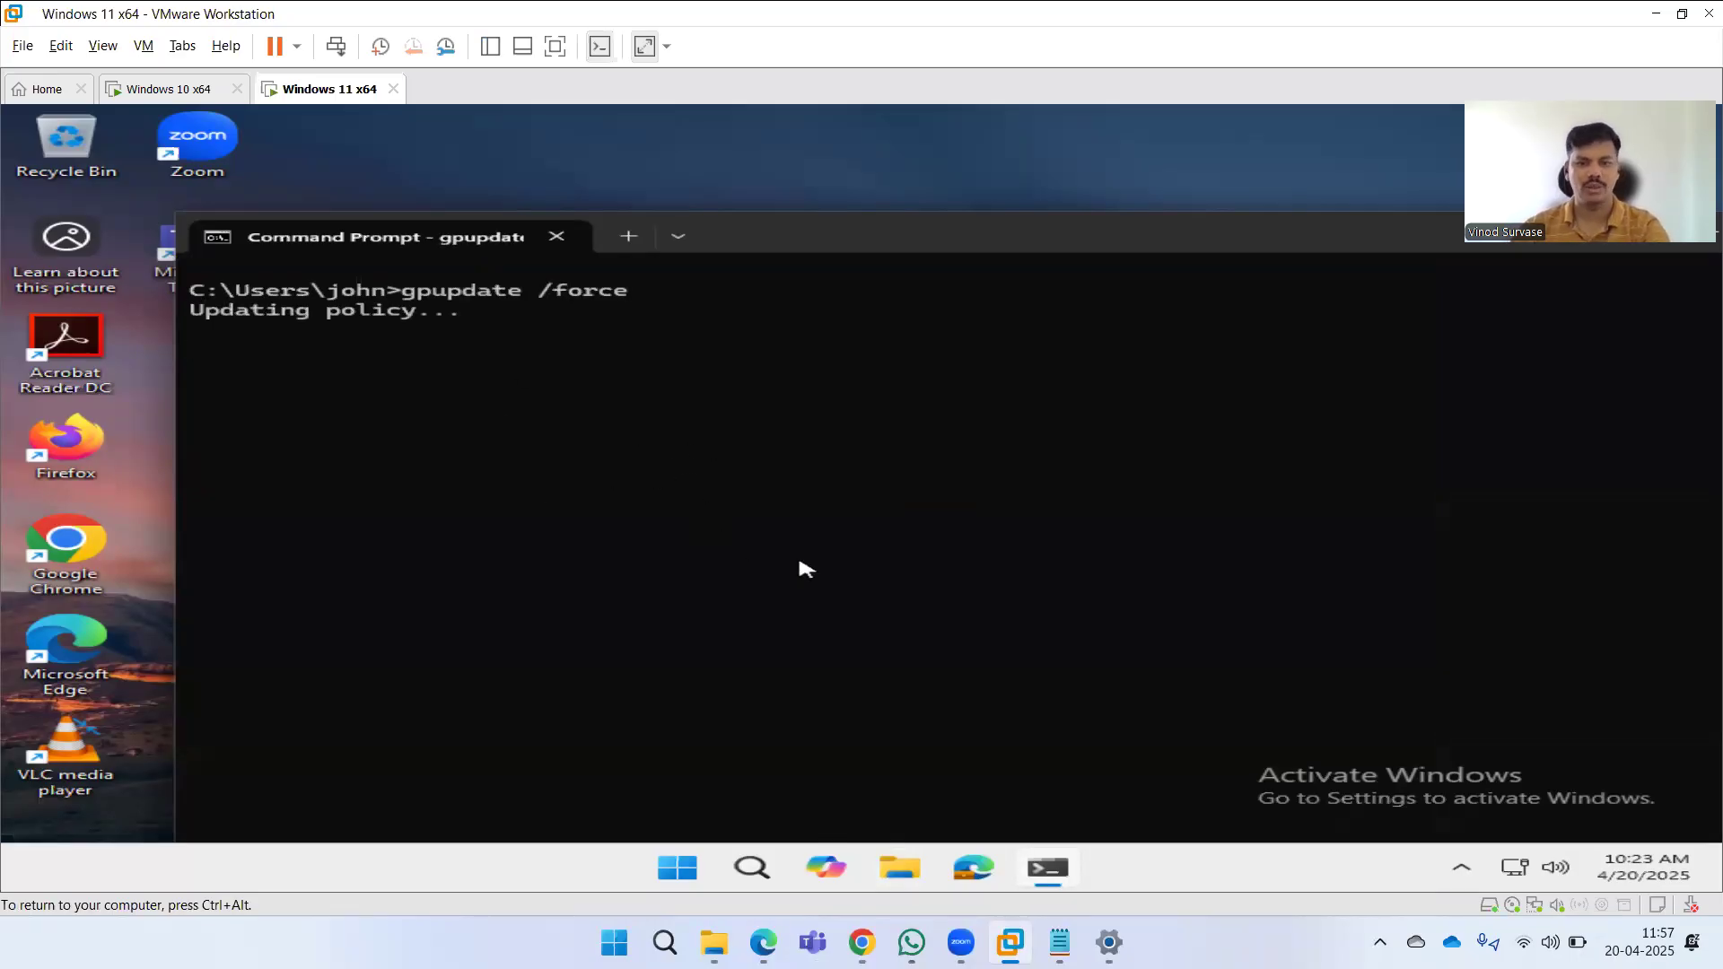
left_click(170, 89)
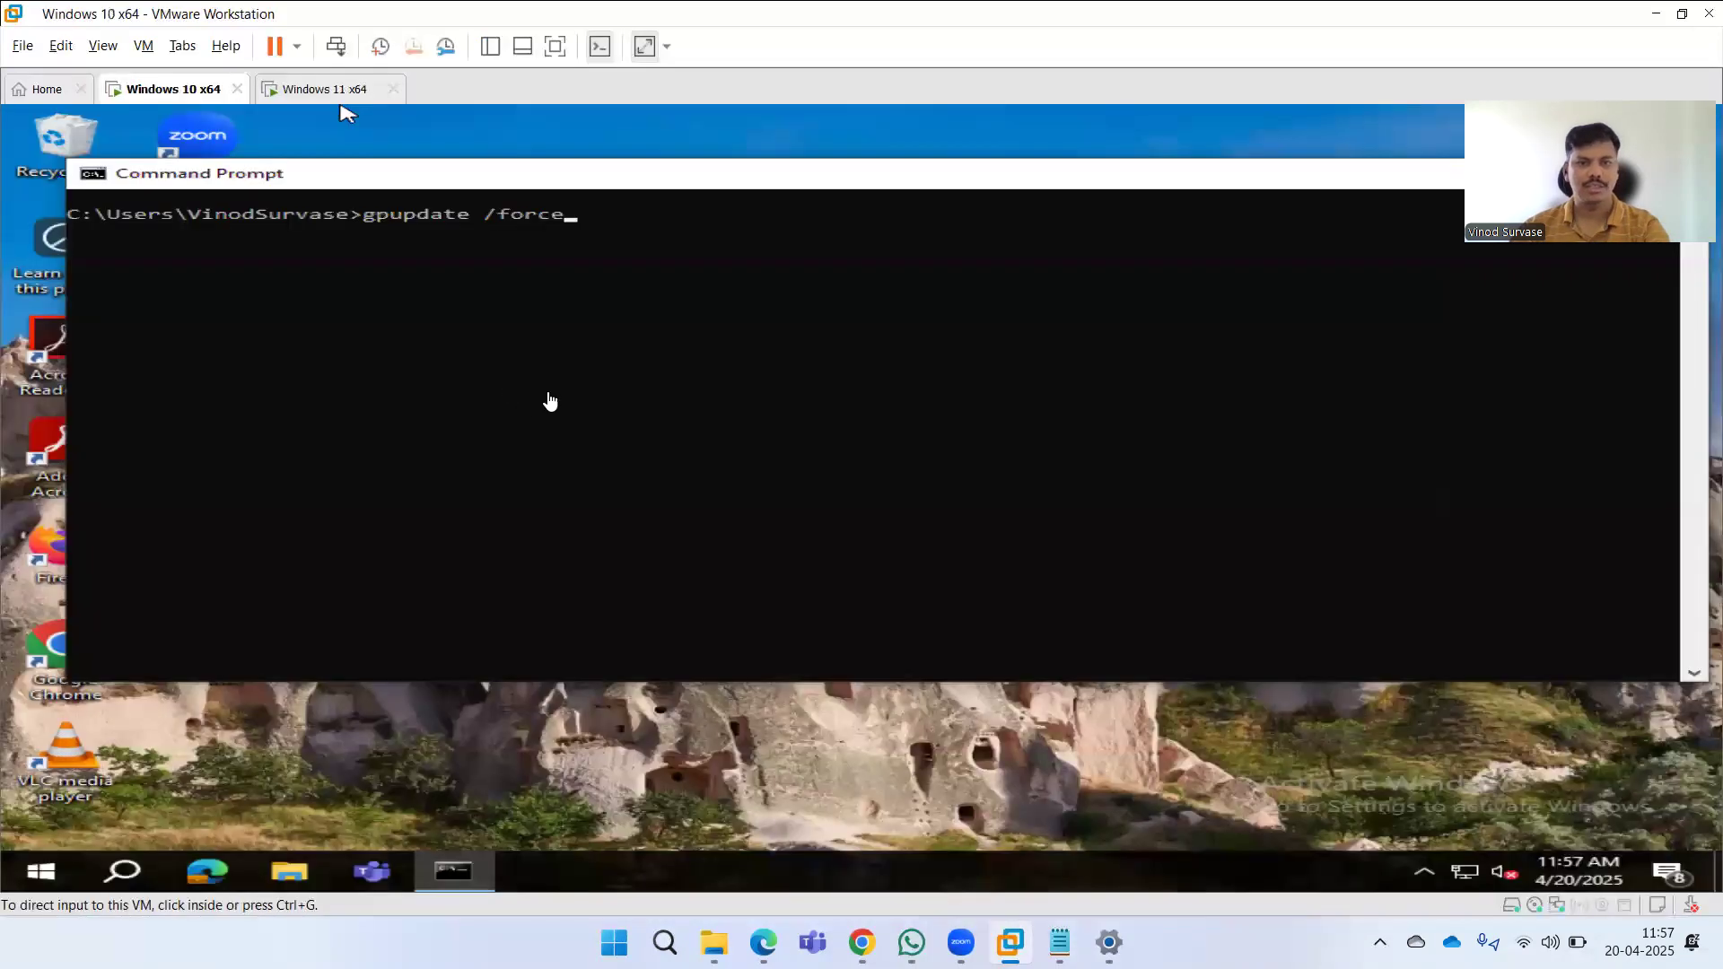
key("Return")
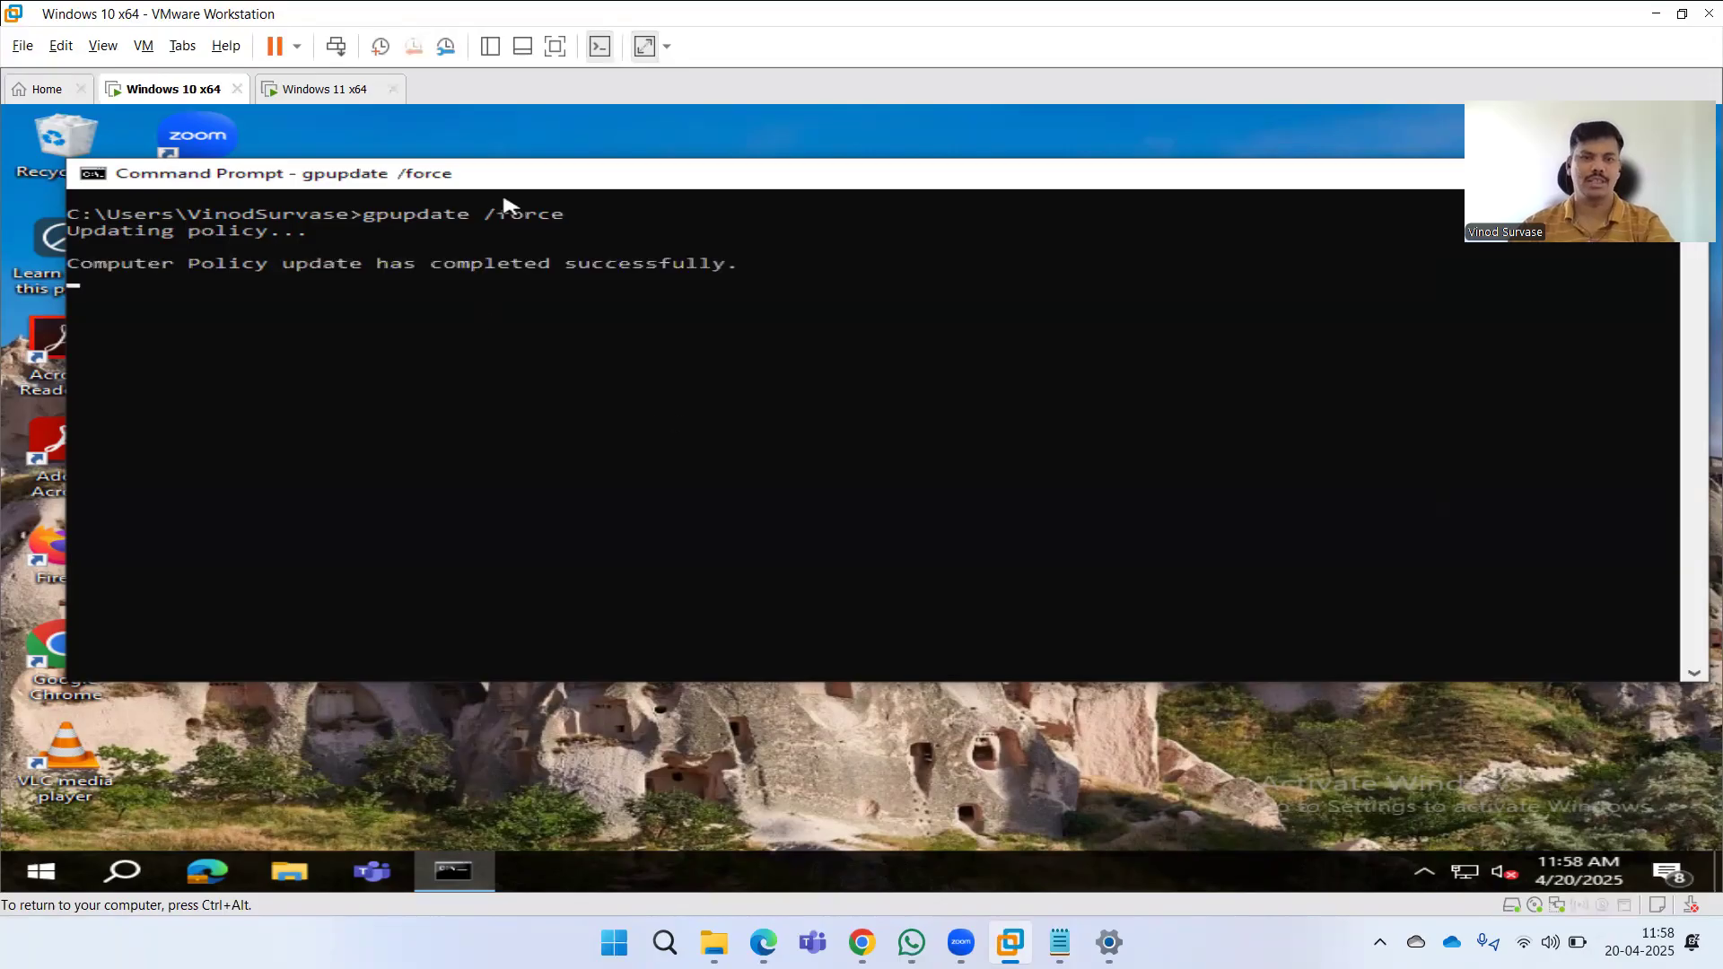
Rerun gpupdate /force from command history on the Windows 11 VM and then the Windows 10 VM.
left_click(297, 90)
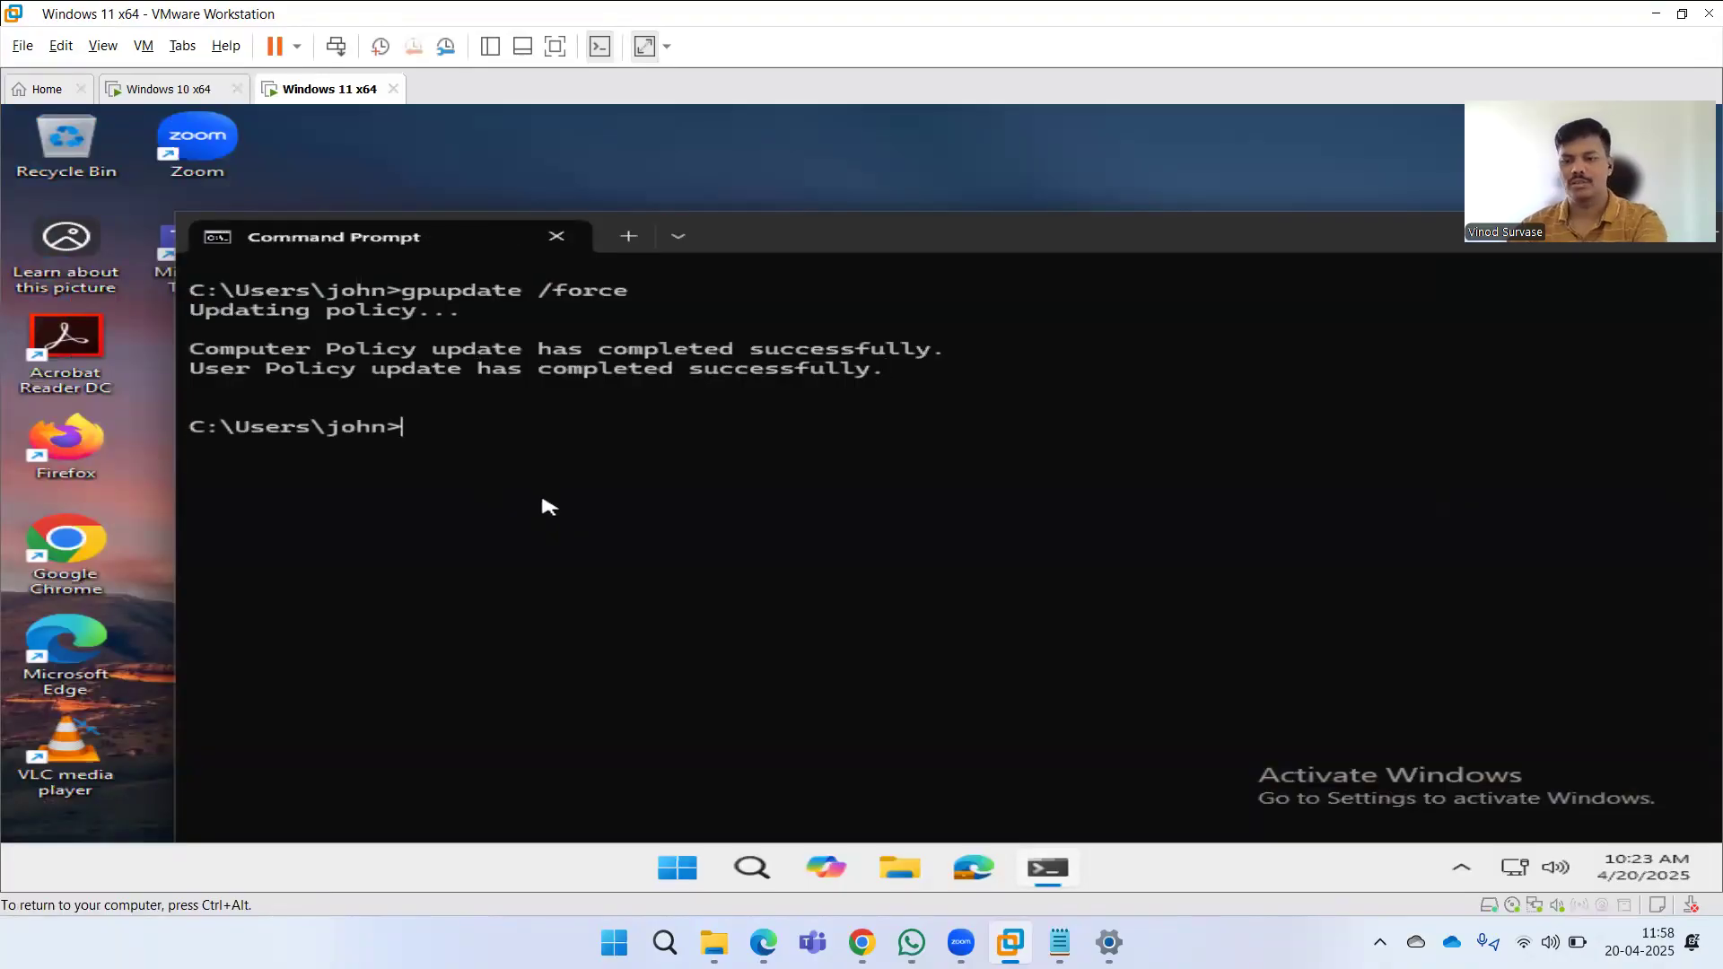
key("Up")
key("Return")
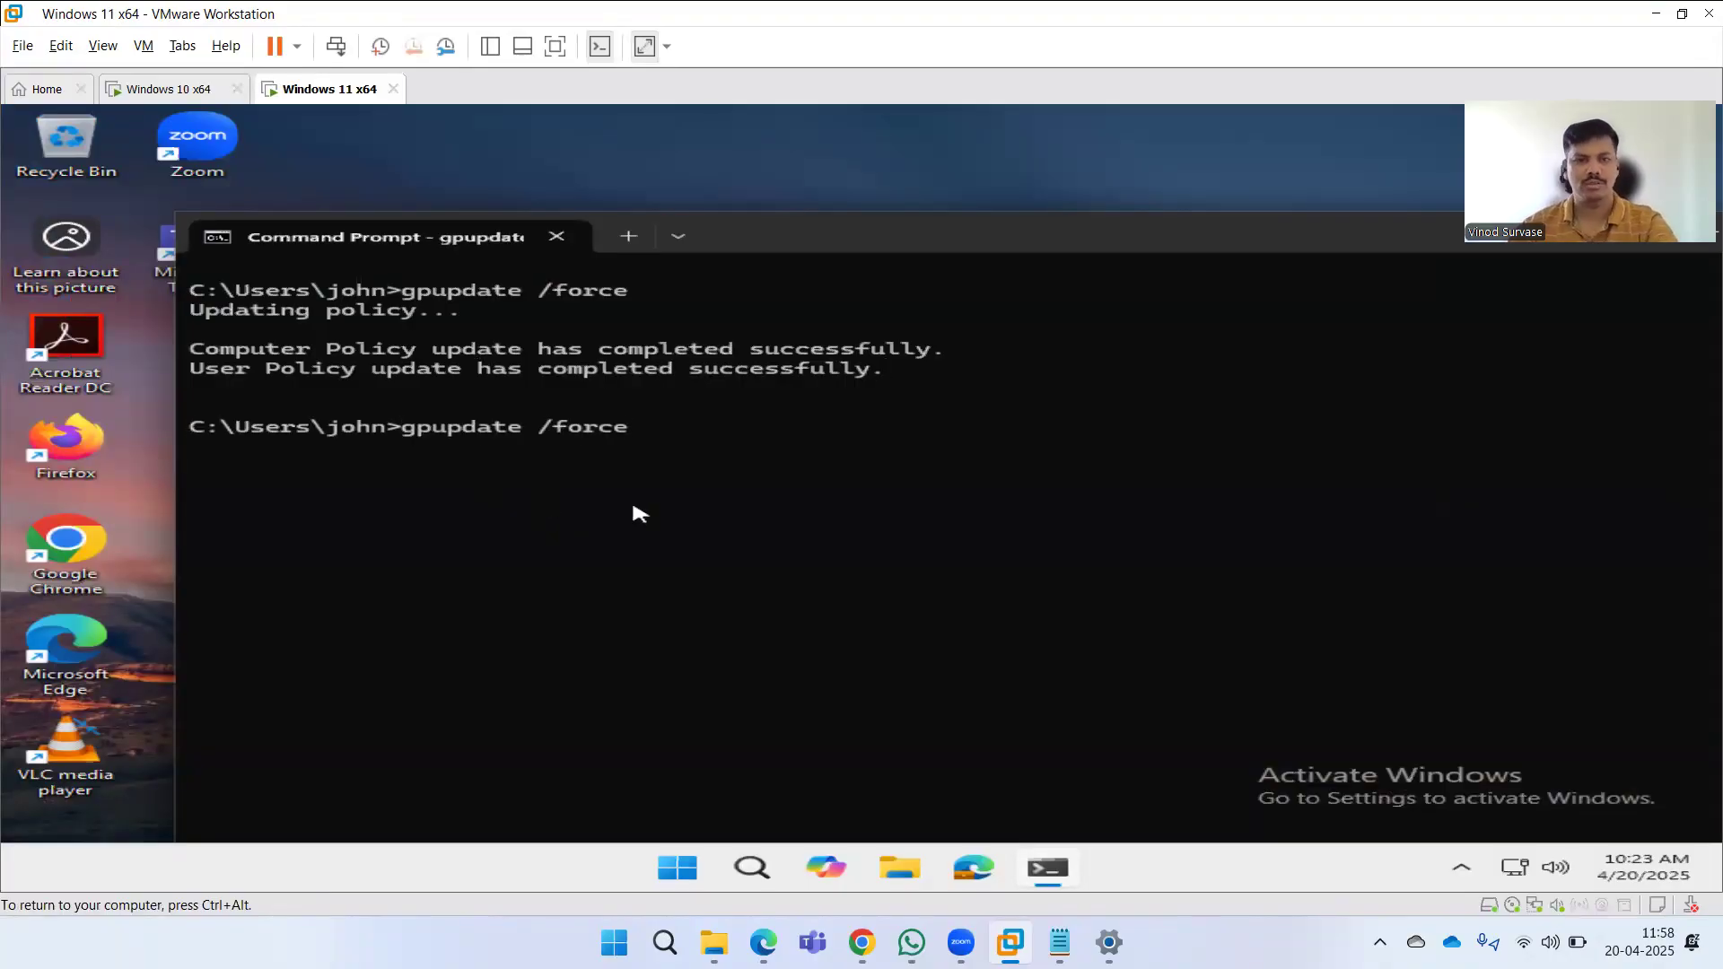
left_click(170, 90)
left_click(588, 434)
key("Up")
key("Return")
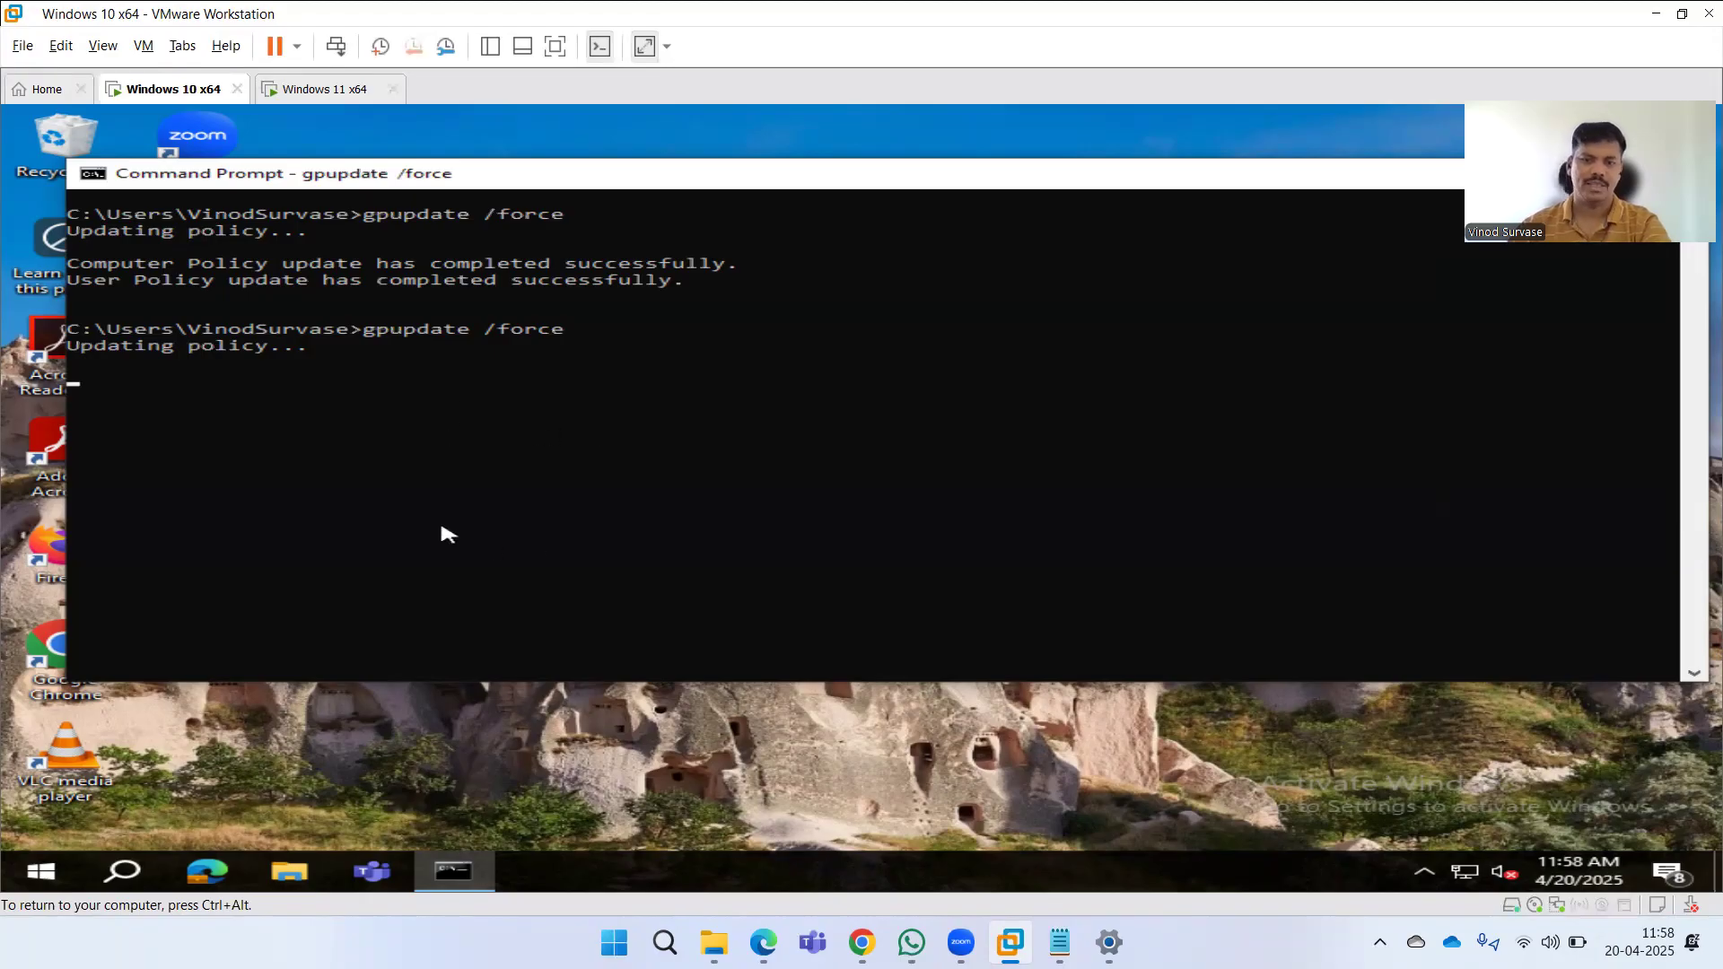
Check the Intune notifications, return to the Windows devices list, and refresh the page.
mouse_move(763, 942)
left_click(763, 817)
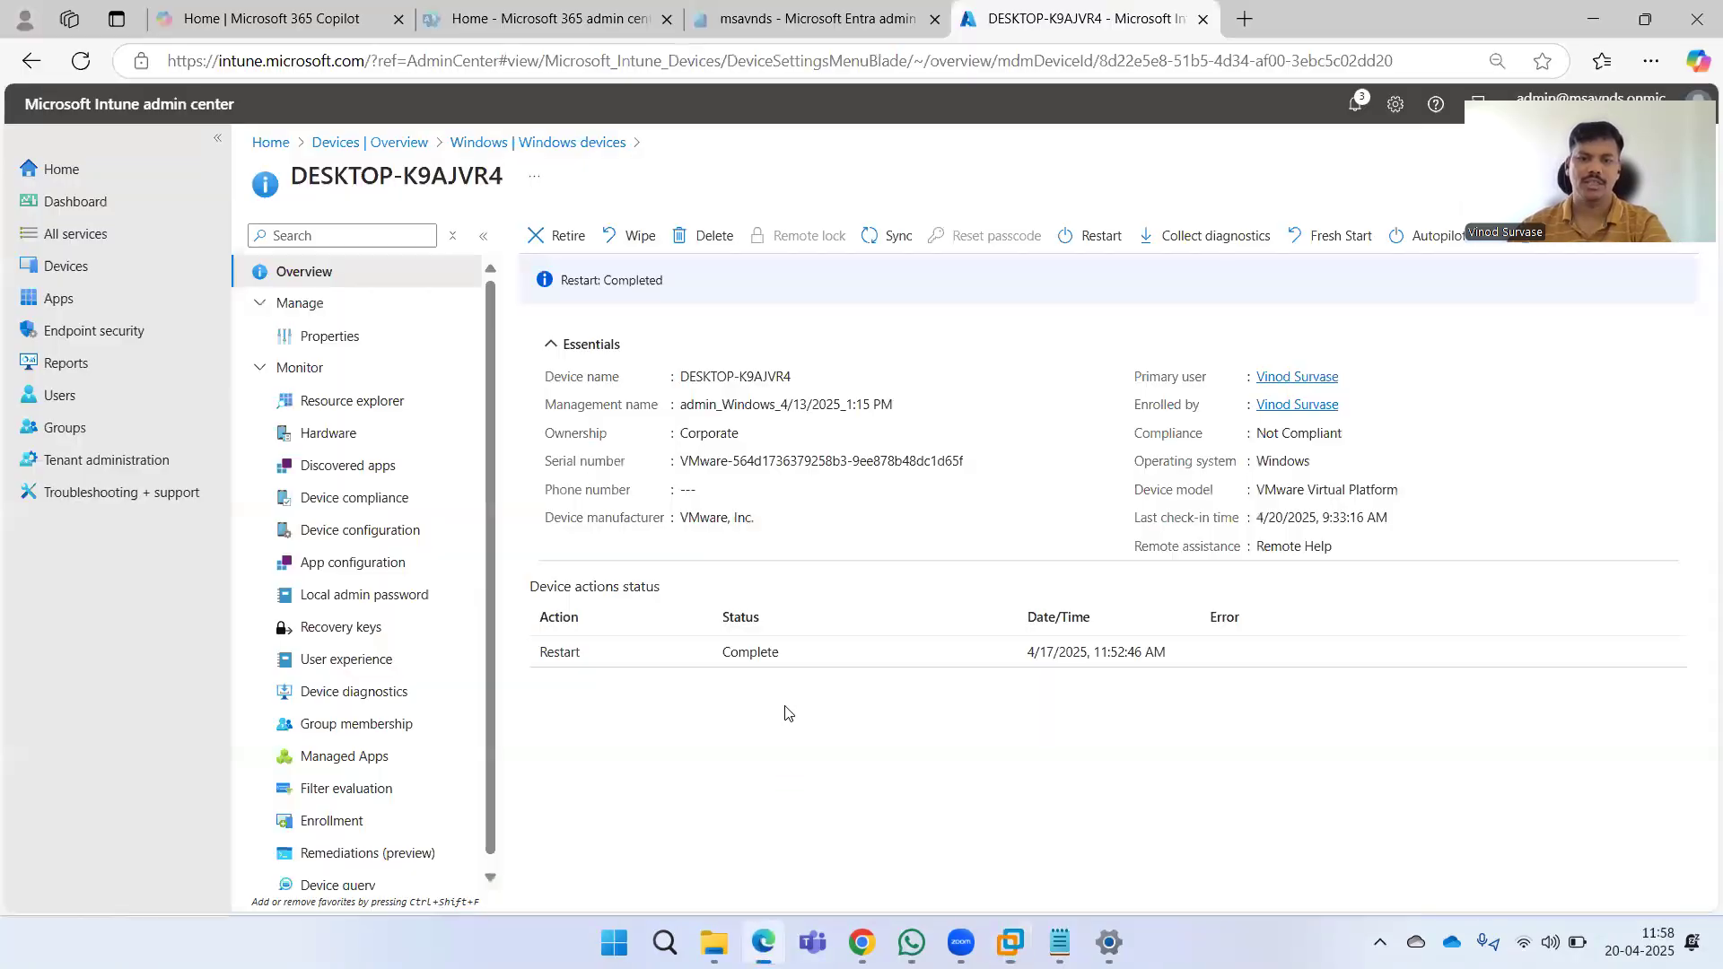
left_click(1356, 106)
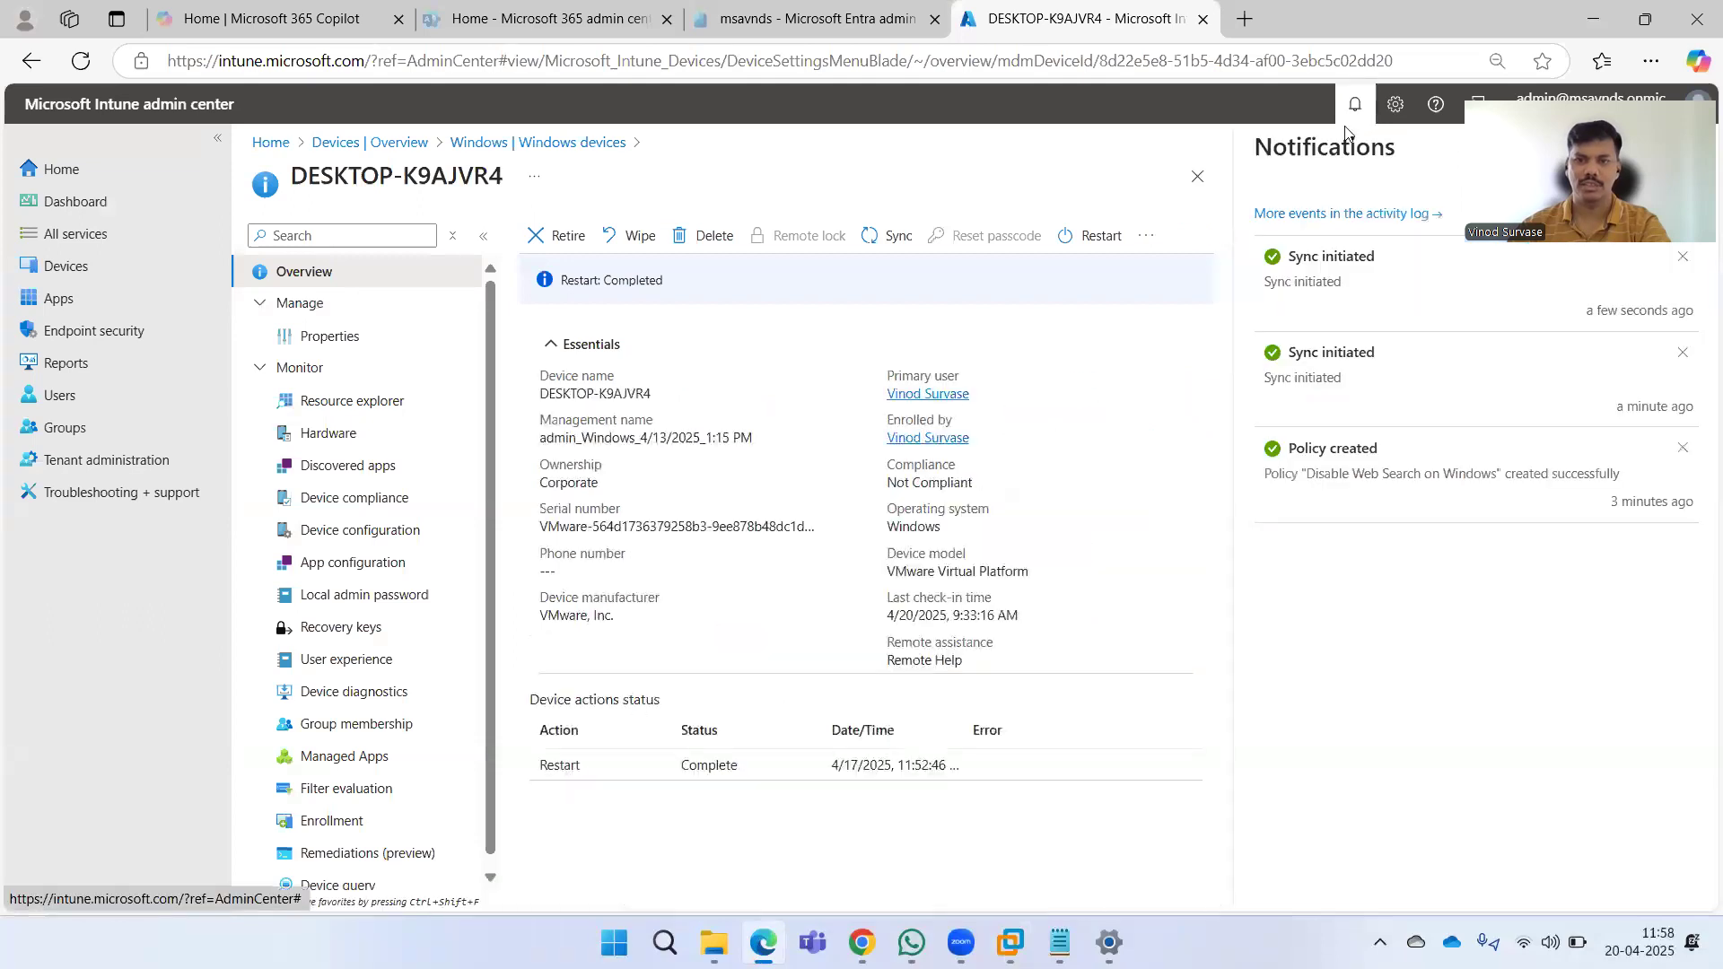
left_click(1345, 121)
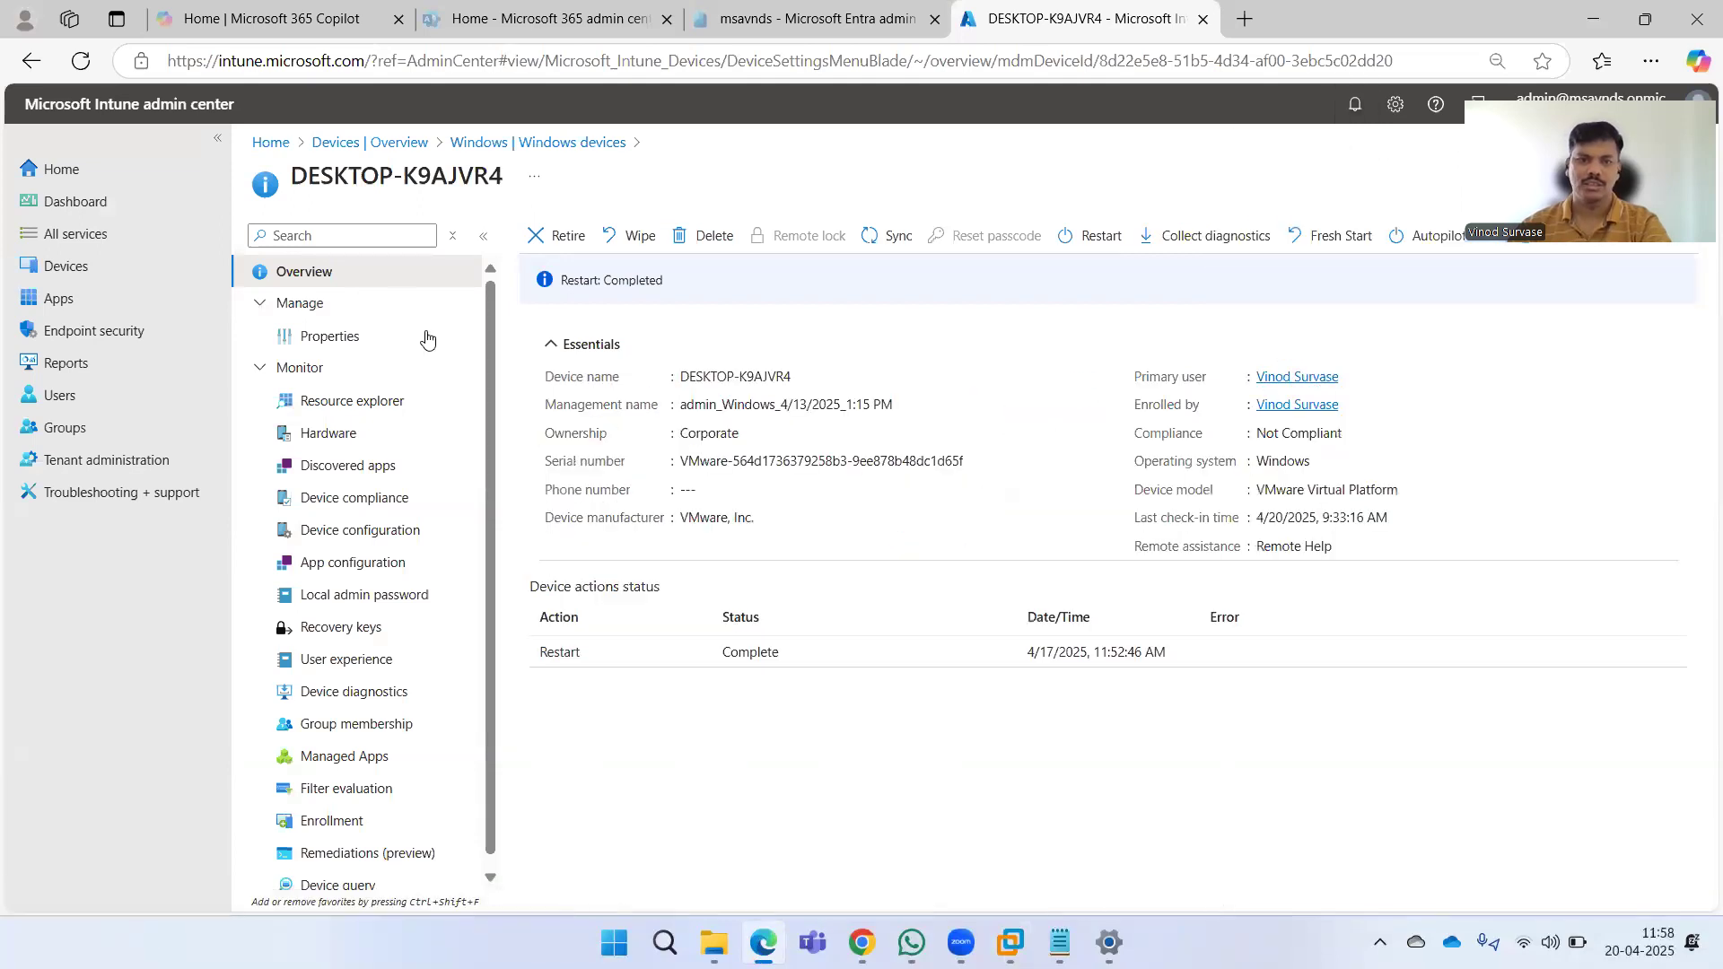
left_click(537, 141)
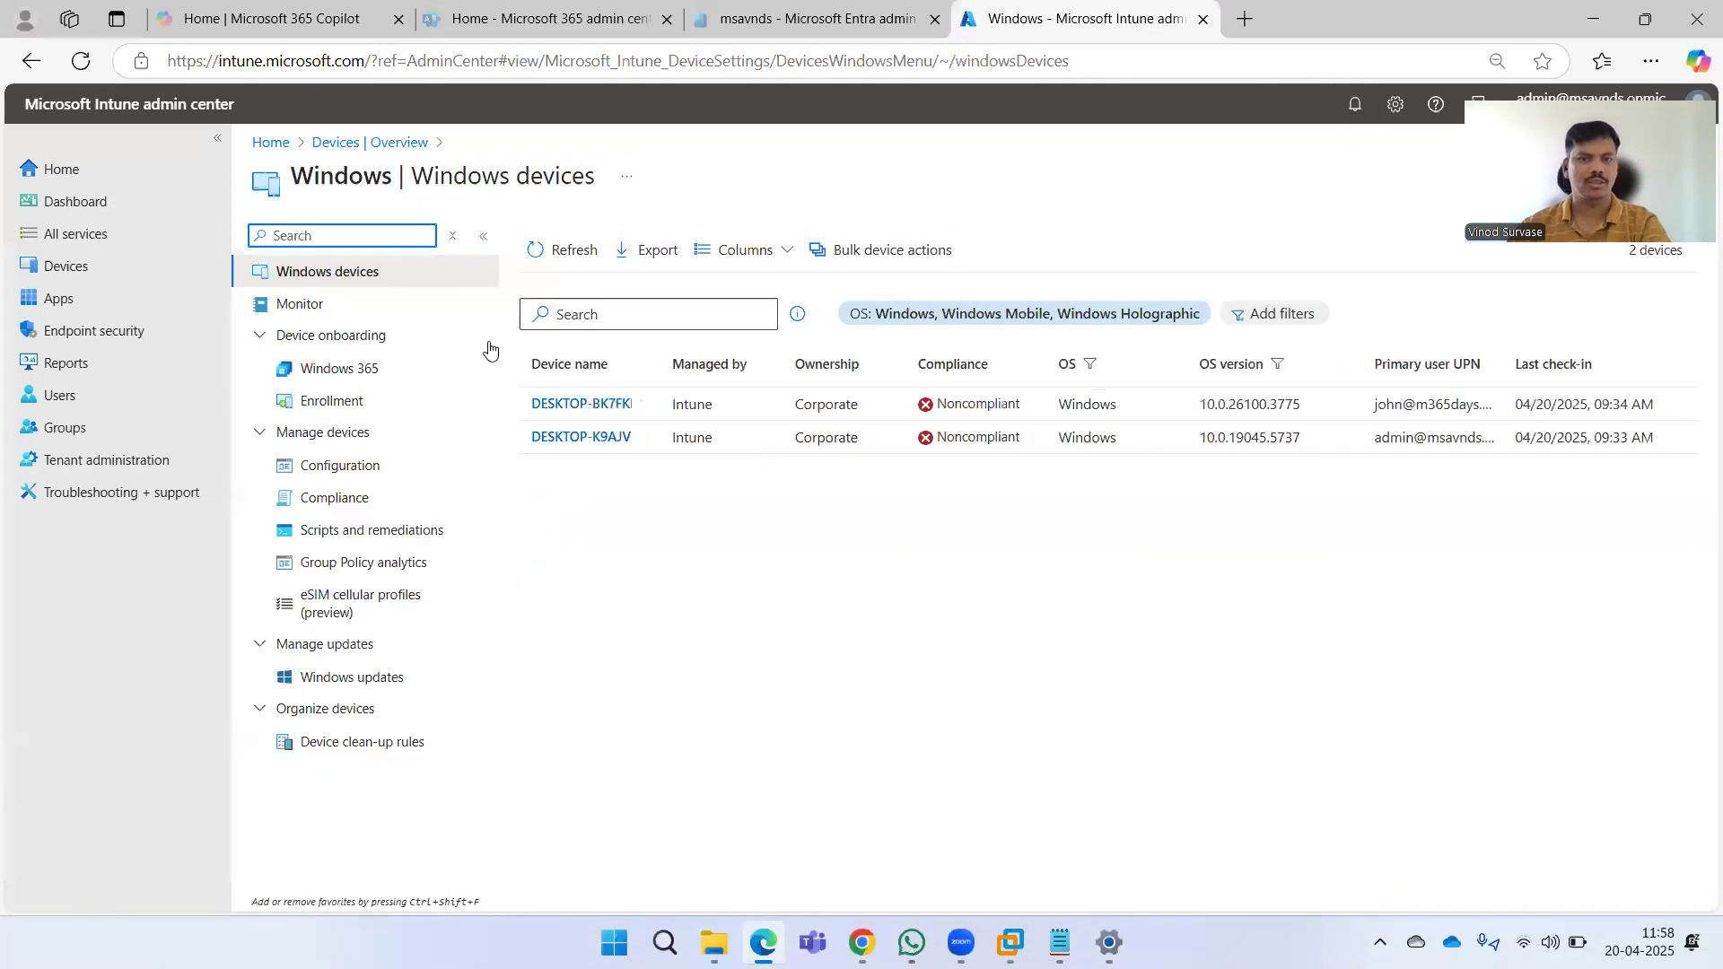
left_click(80, 61)
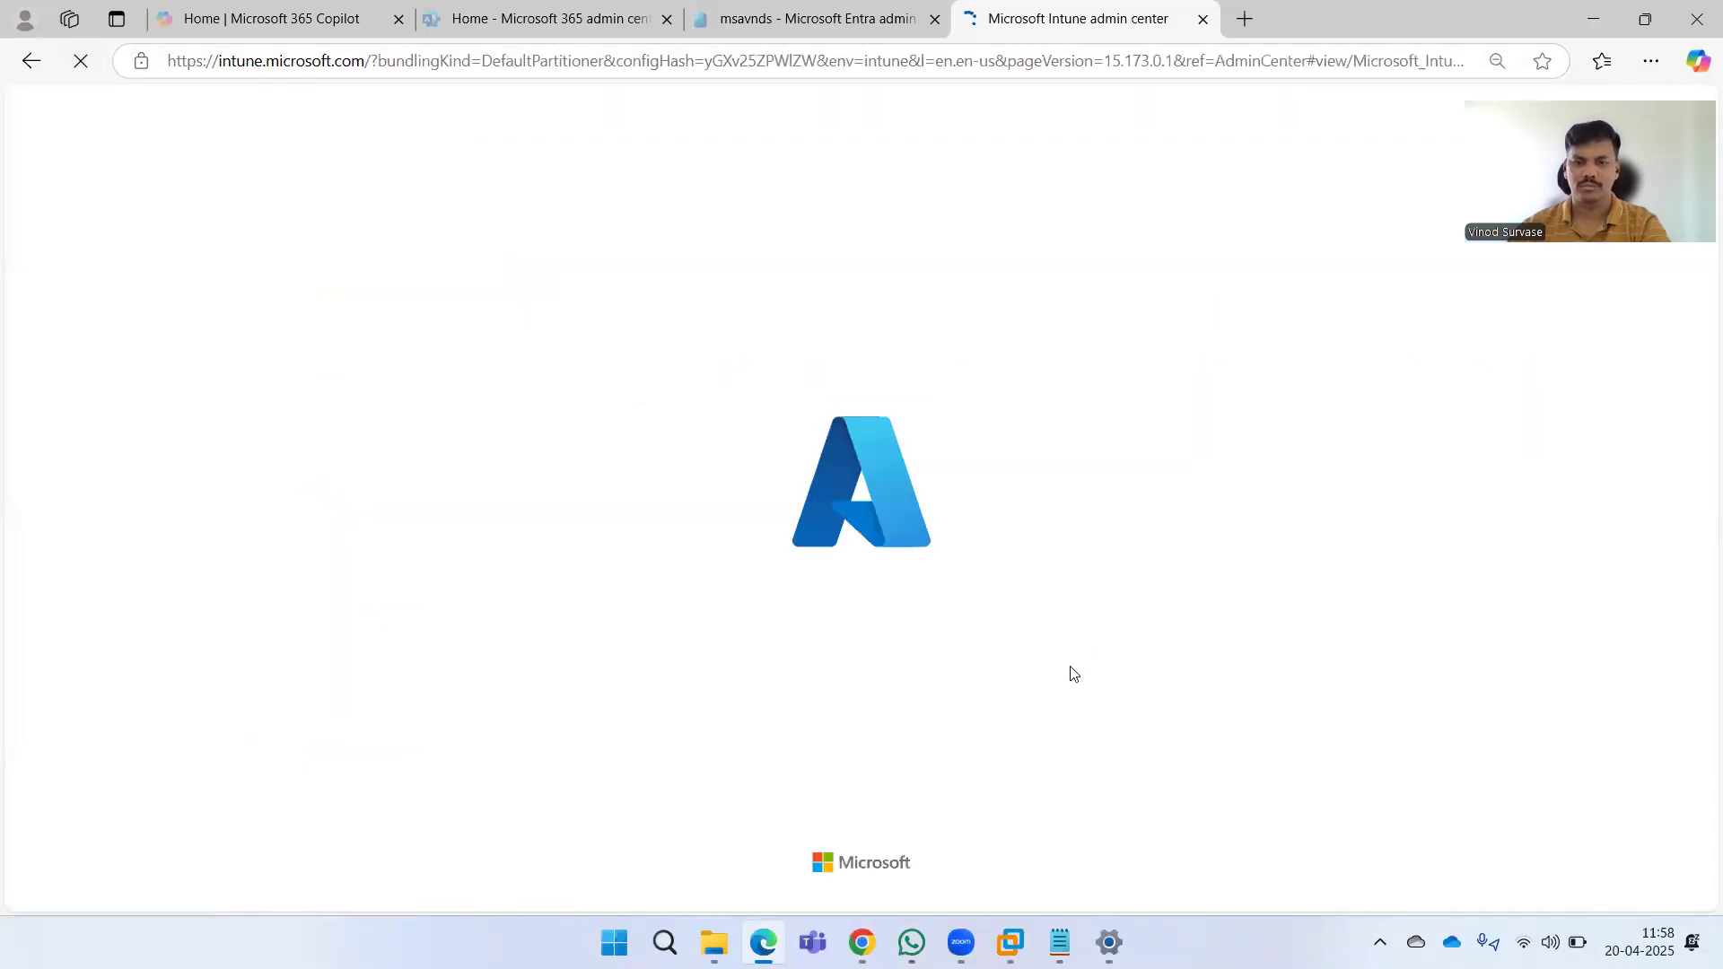
Run gpupdate /force once more on the Windows 10 VM and then on the Windows 11 VM.
left_click(1011, 942)
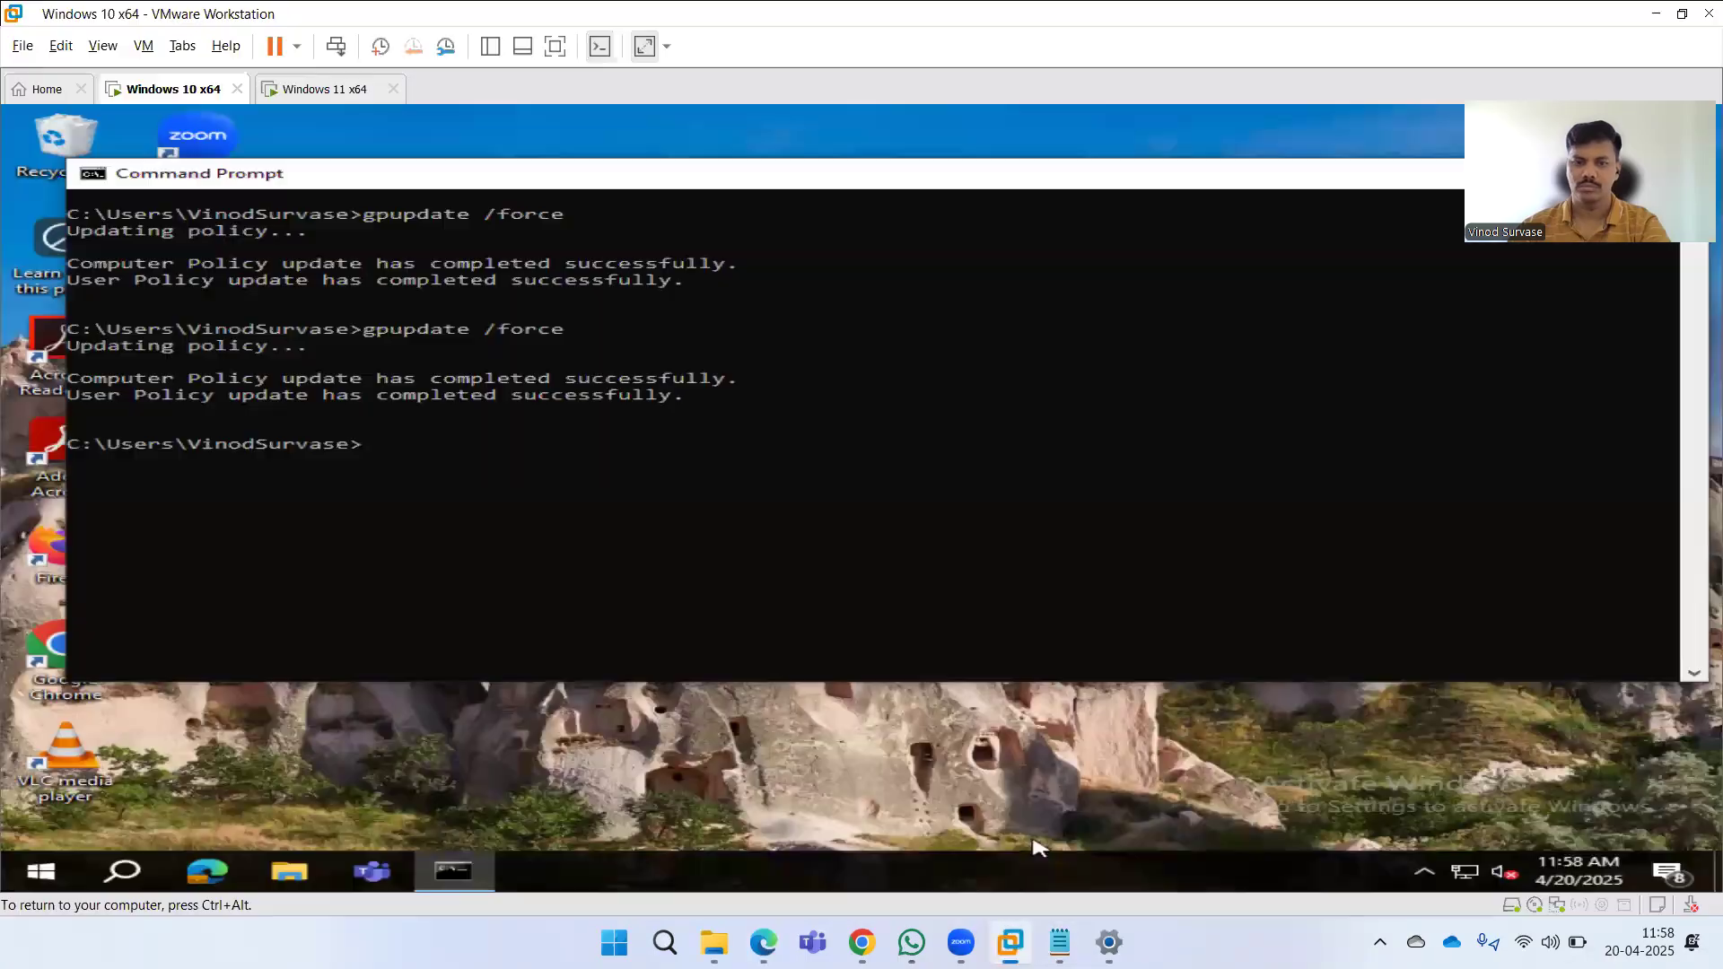
left_click(643, 522)
key("Up")
key("Return")
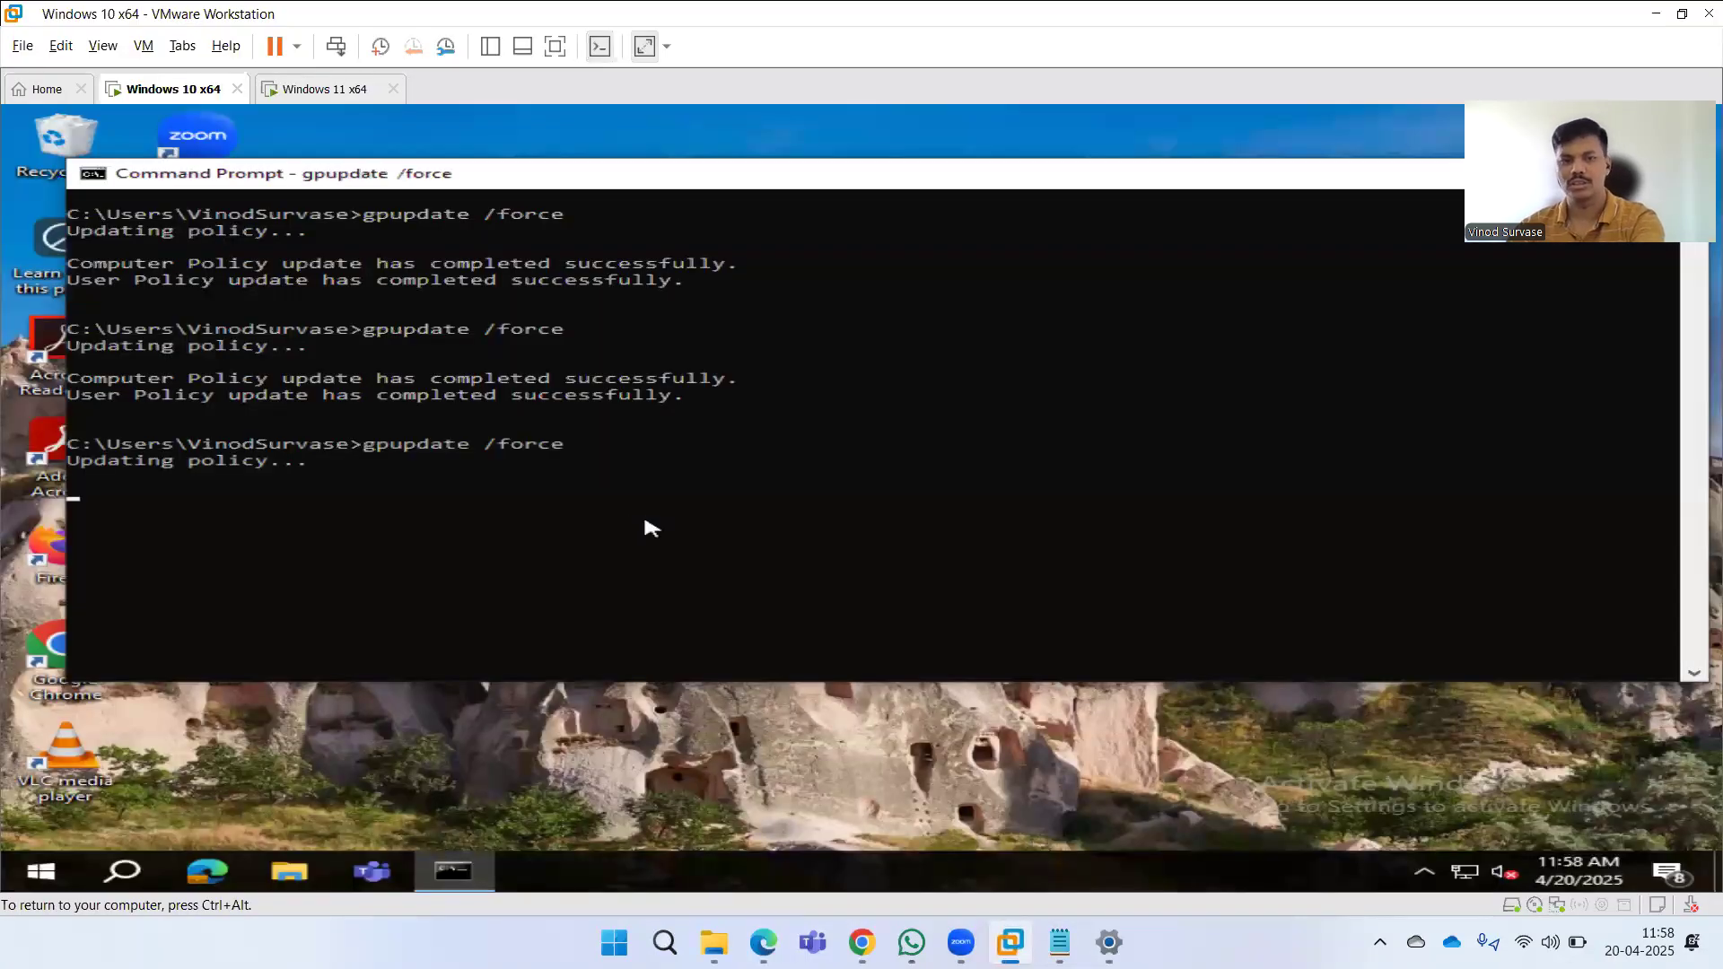
left_click(325, 89)
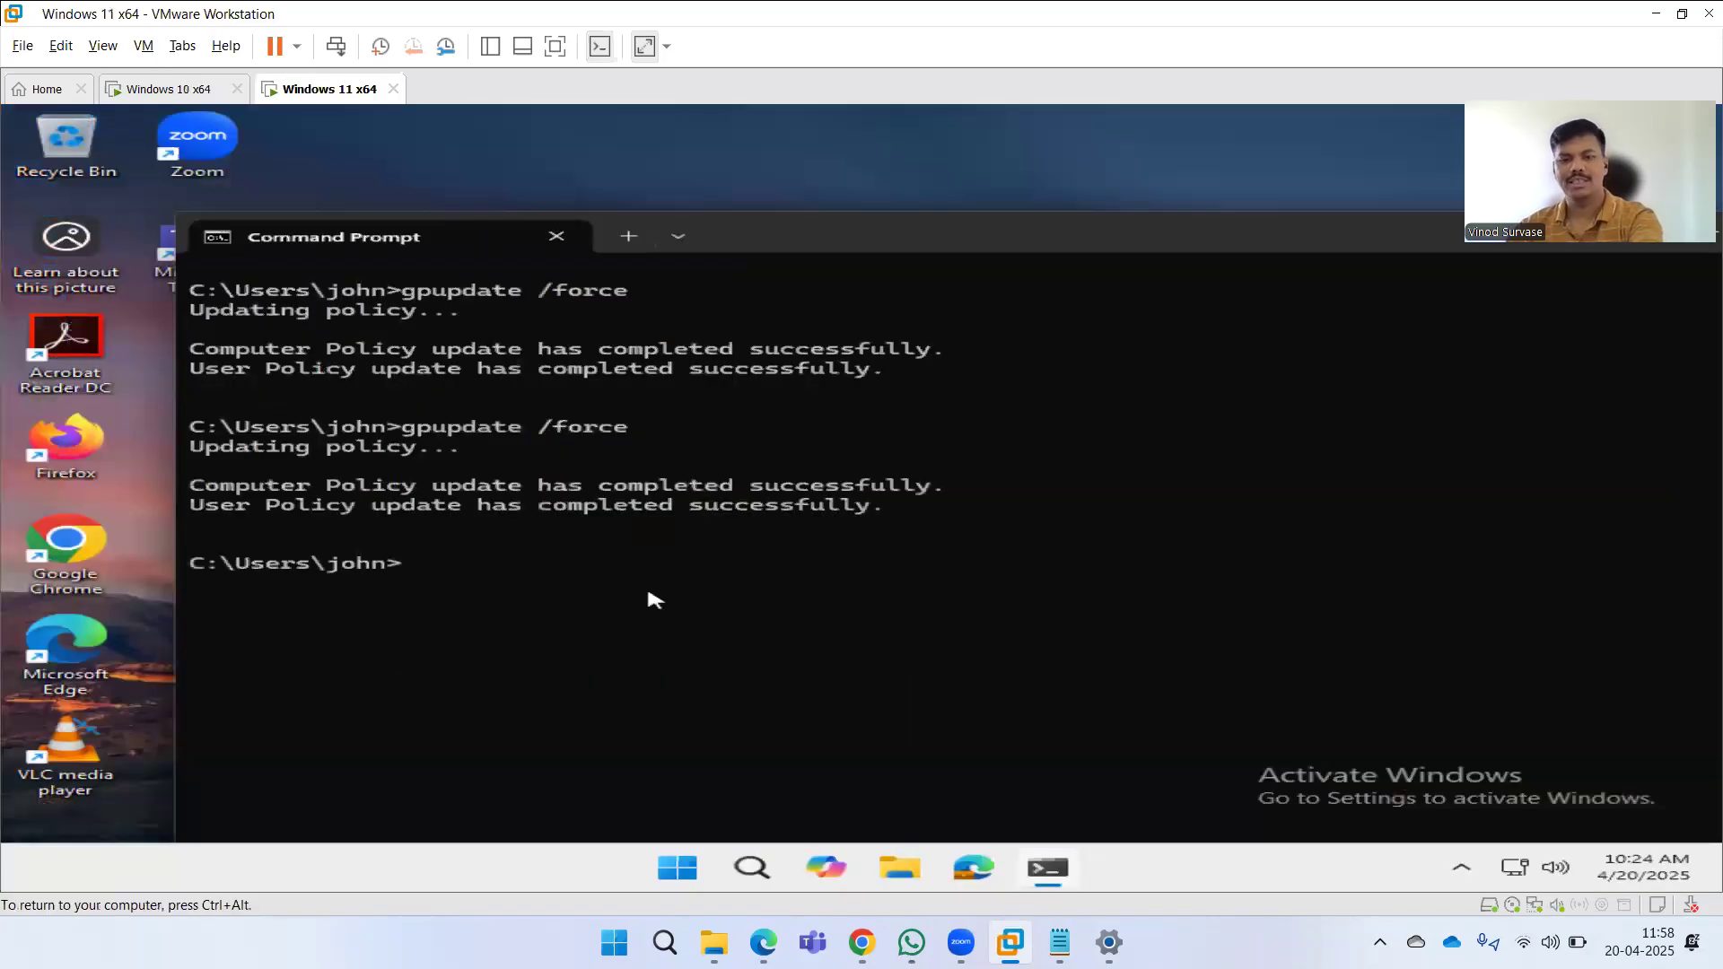
key("Up")
key("Return")
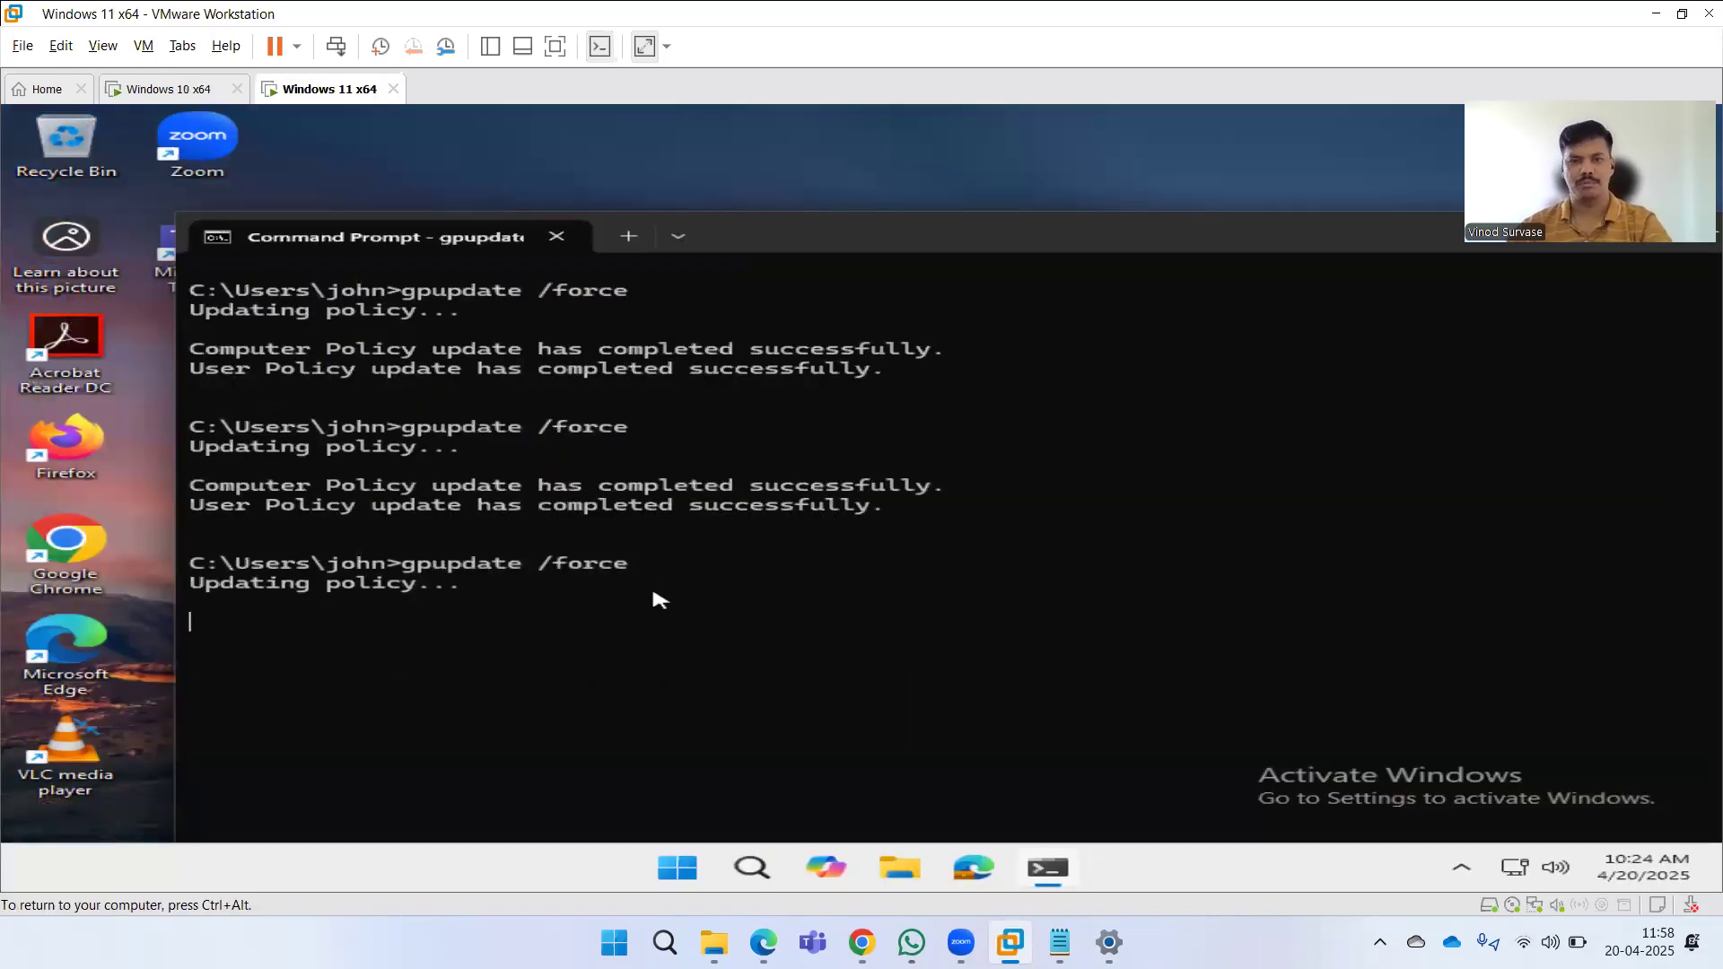
Repeat gpupdate /force from command history on the Windows 10 VM, then on the Windows 11 VM.
left_click_drag(1027, 240, 926, 190)
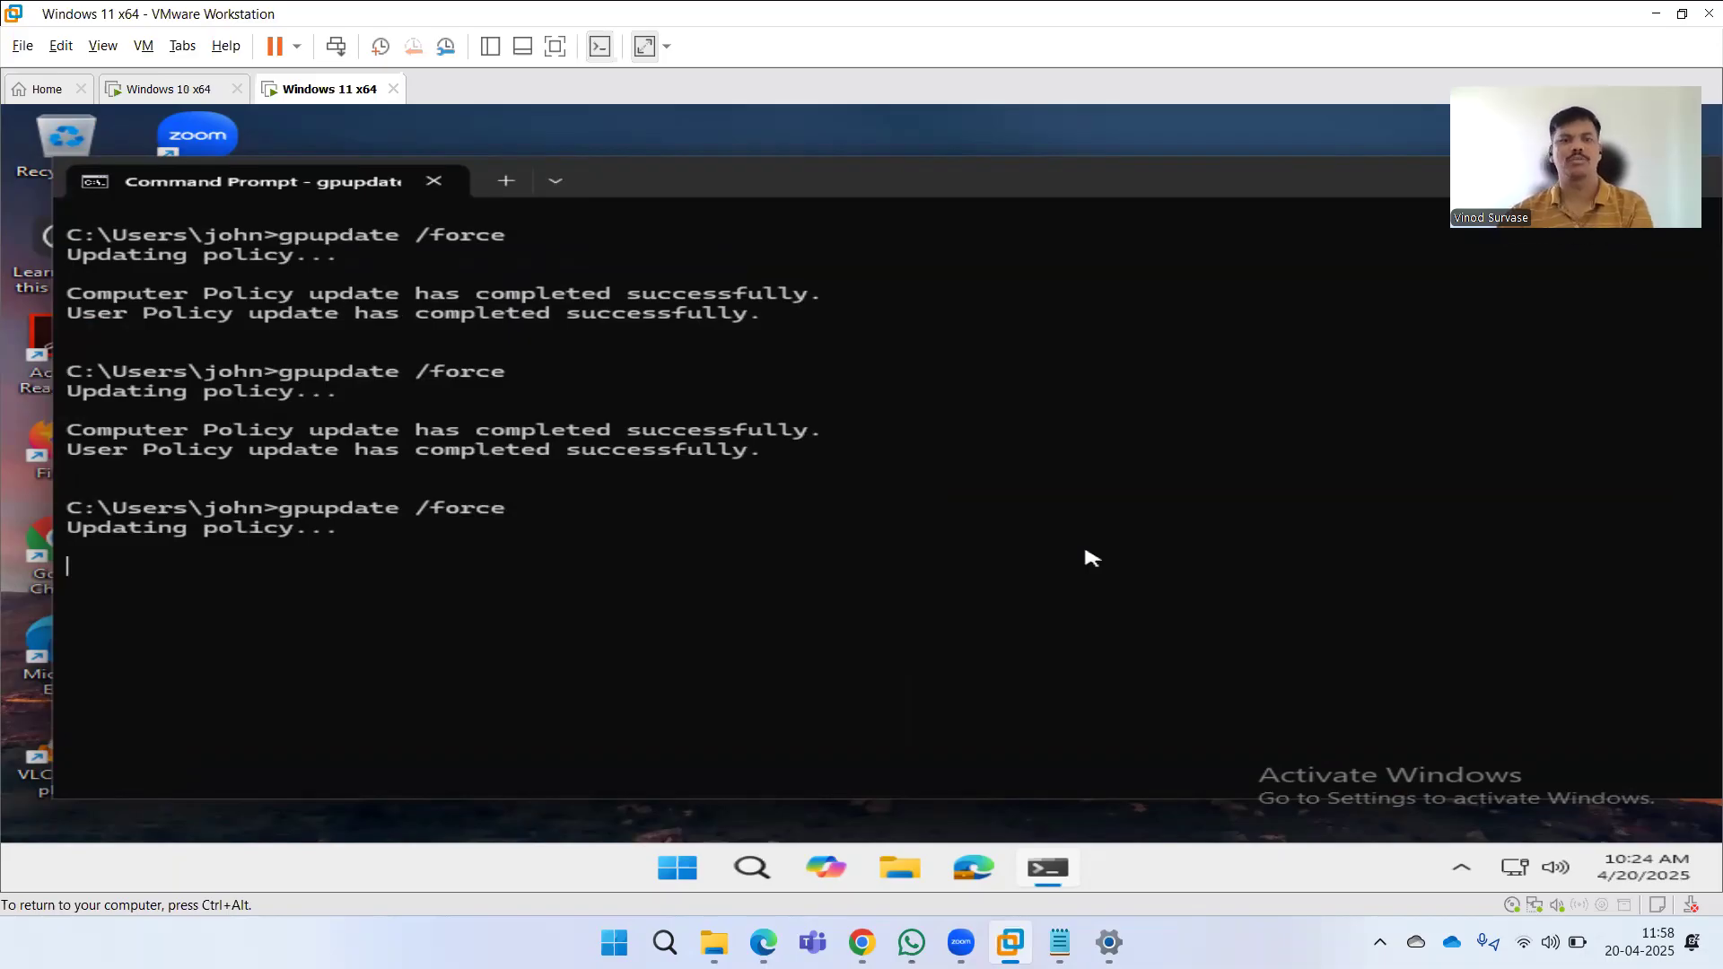
left_click(167, 98)
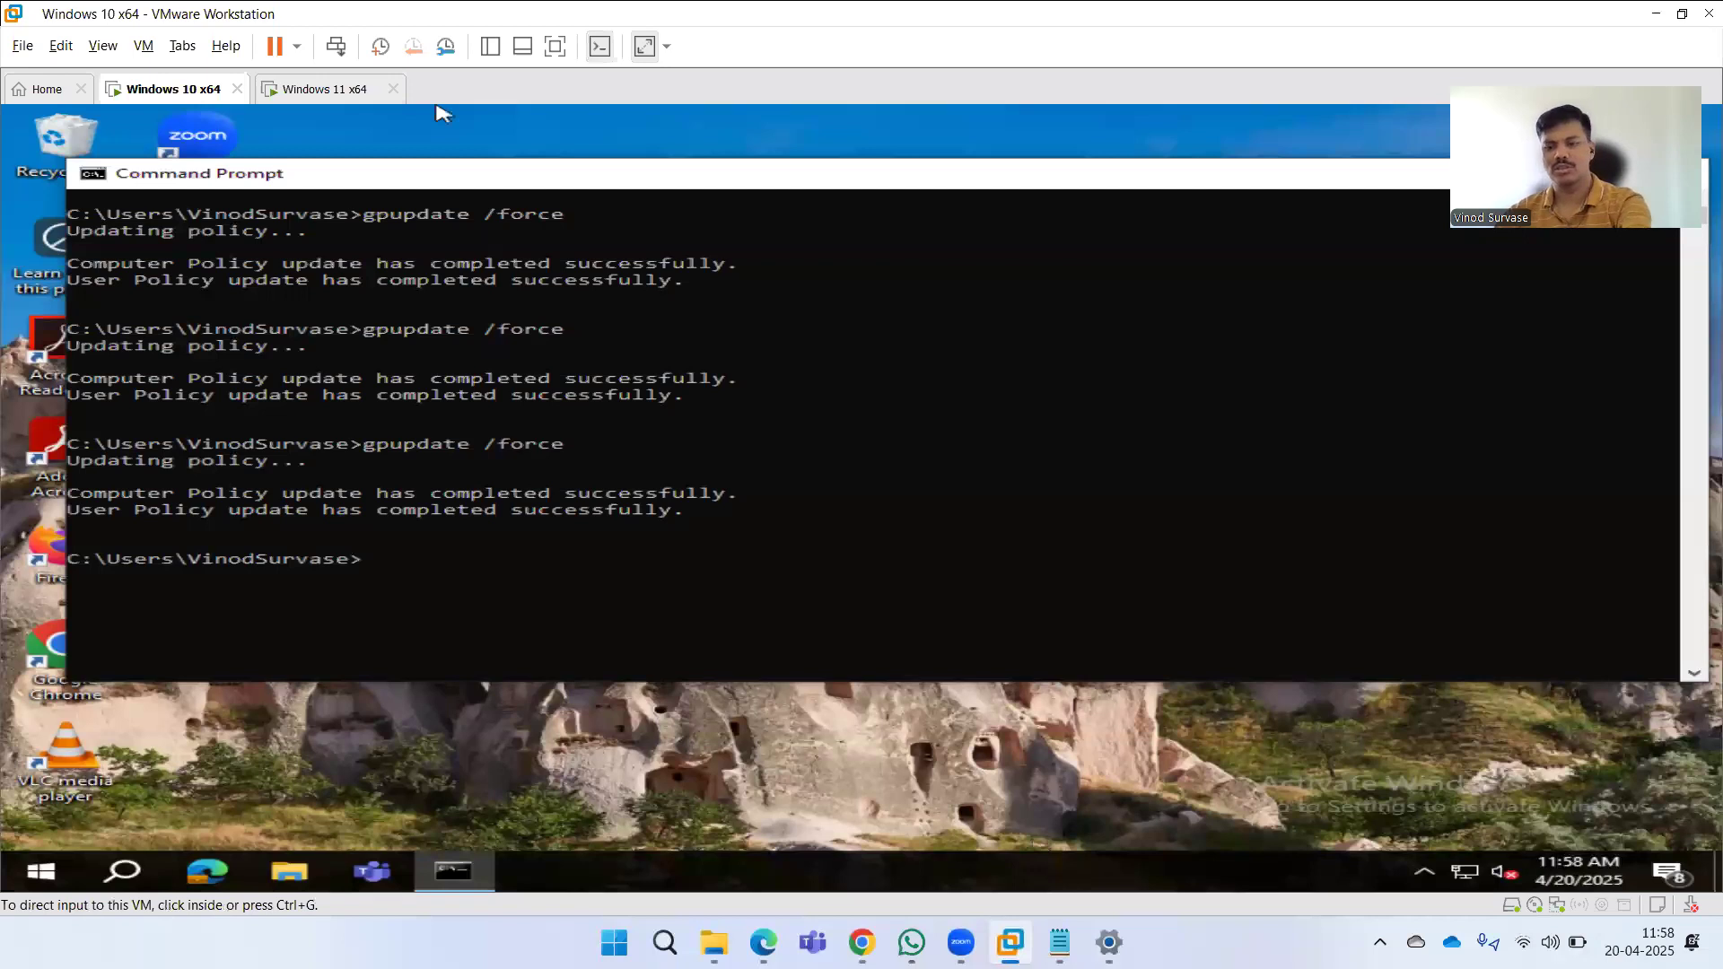
left_click(546, 572)
key("Up")
key("Return")
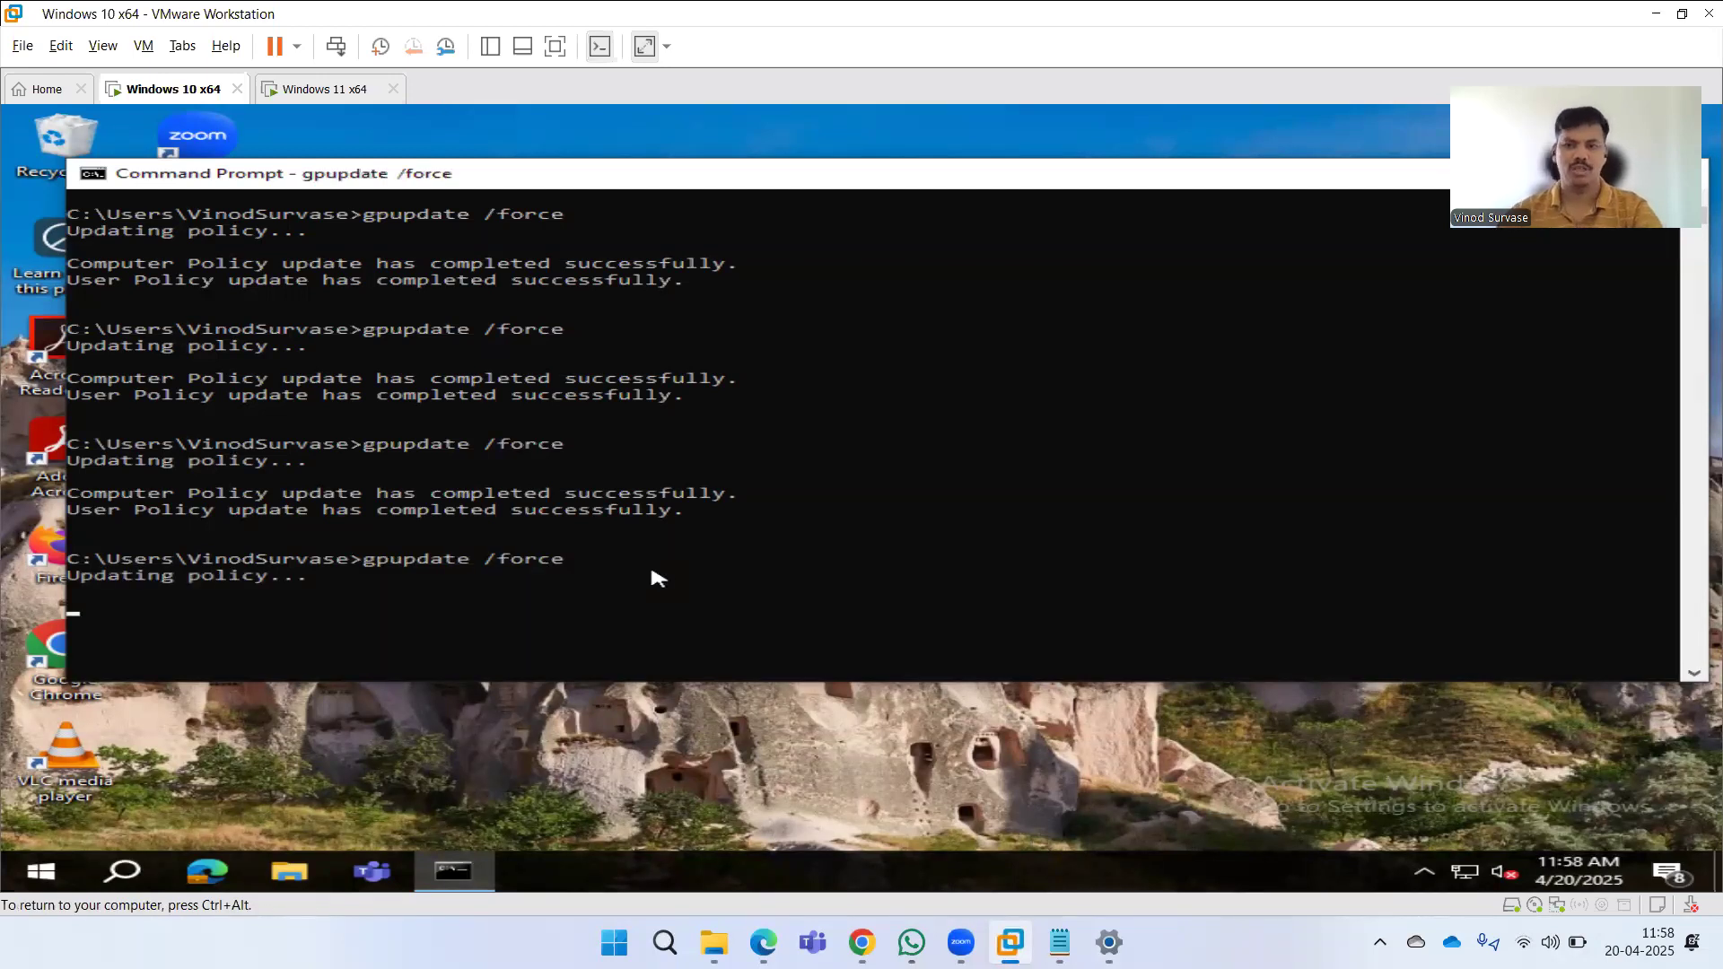
scroll(905, 557, "down", 4)
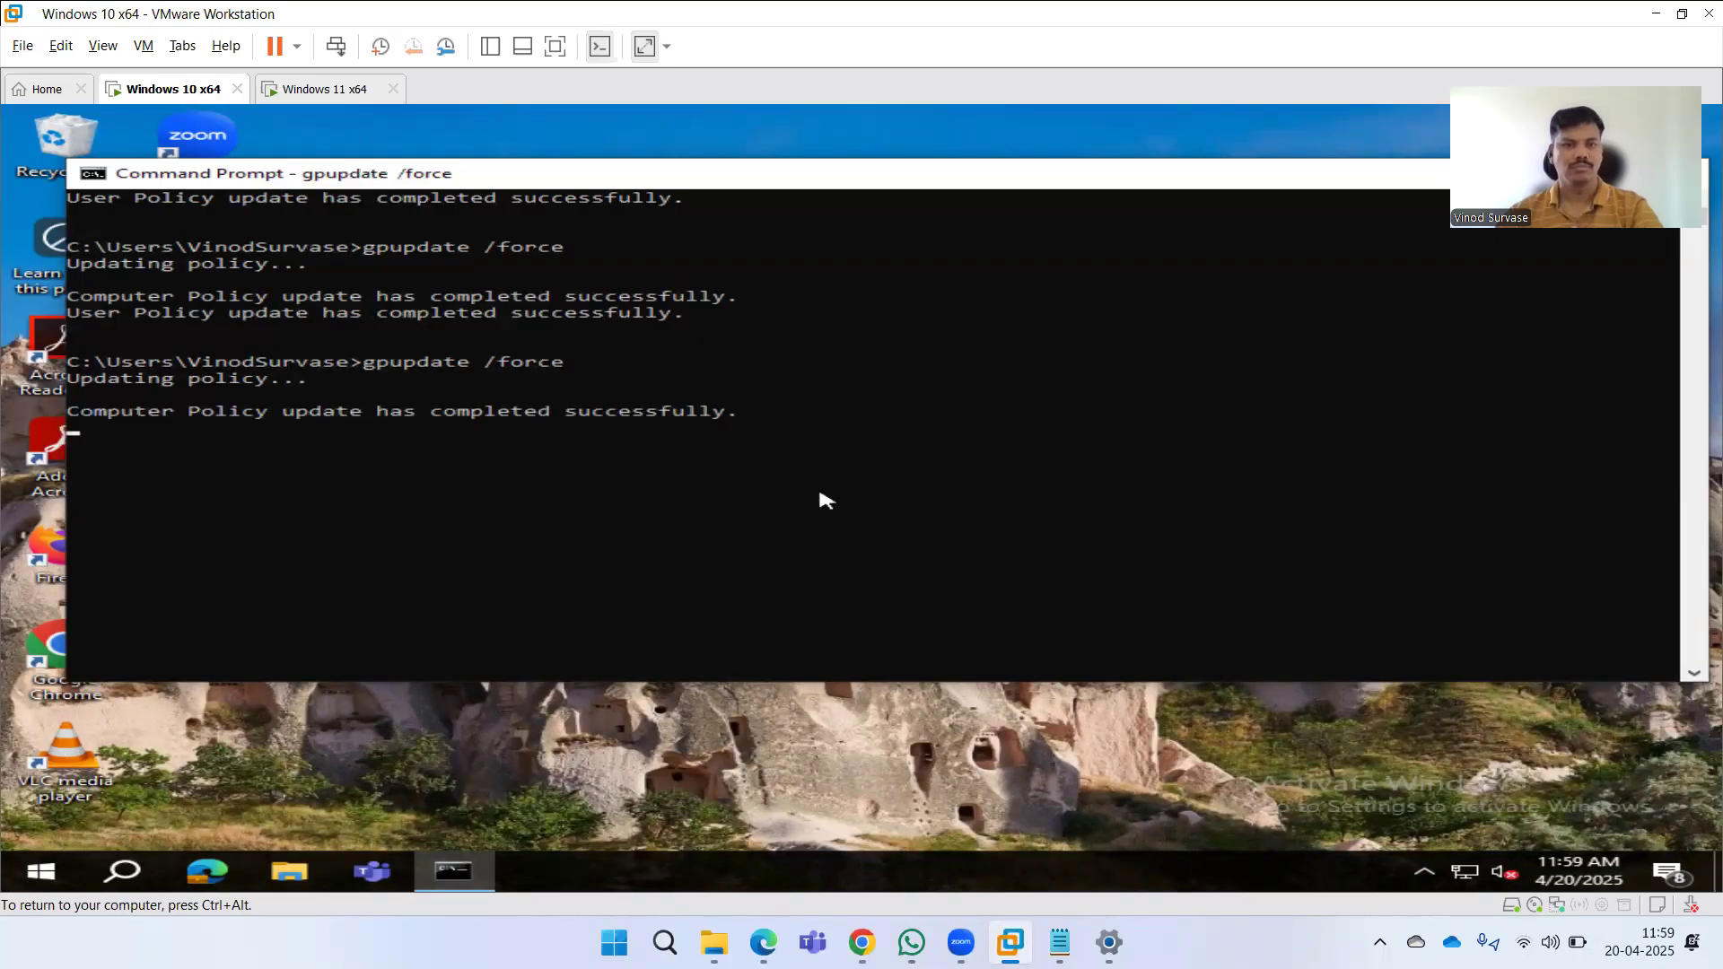
left_click(310, 90)
left_click(579, 637)
key("Up")
key("Return")
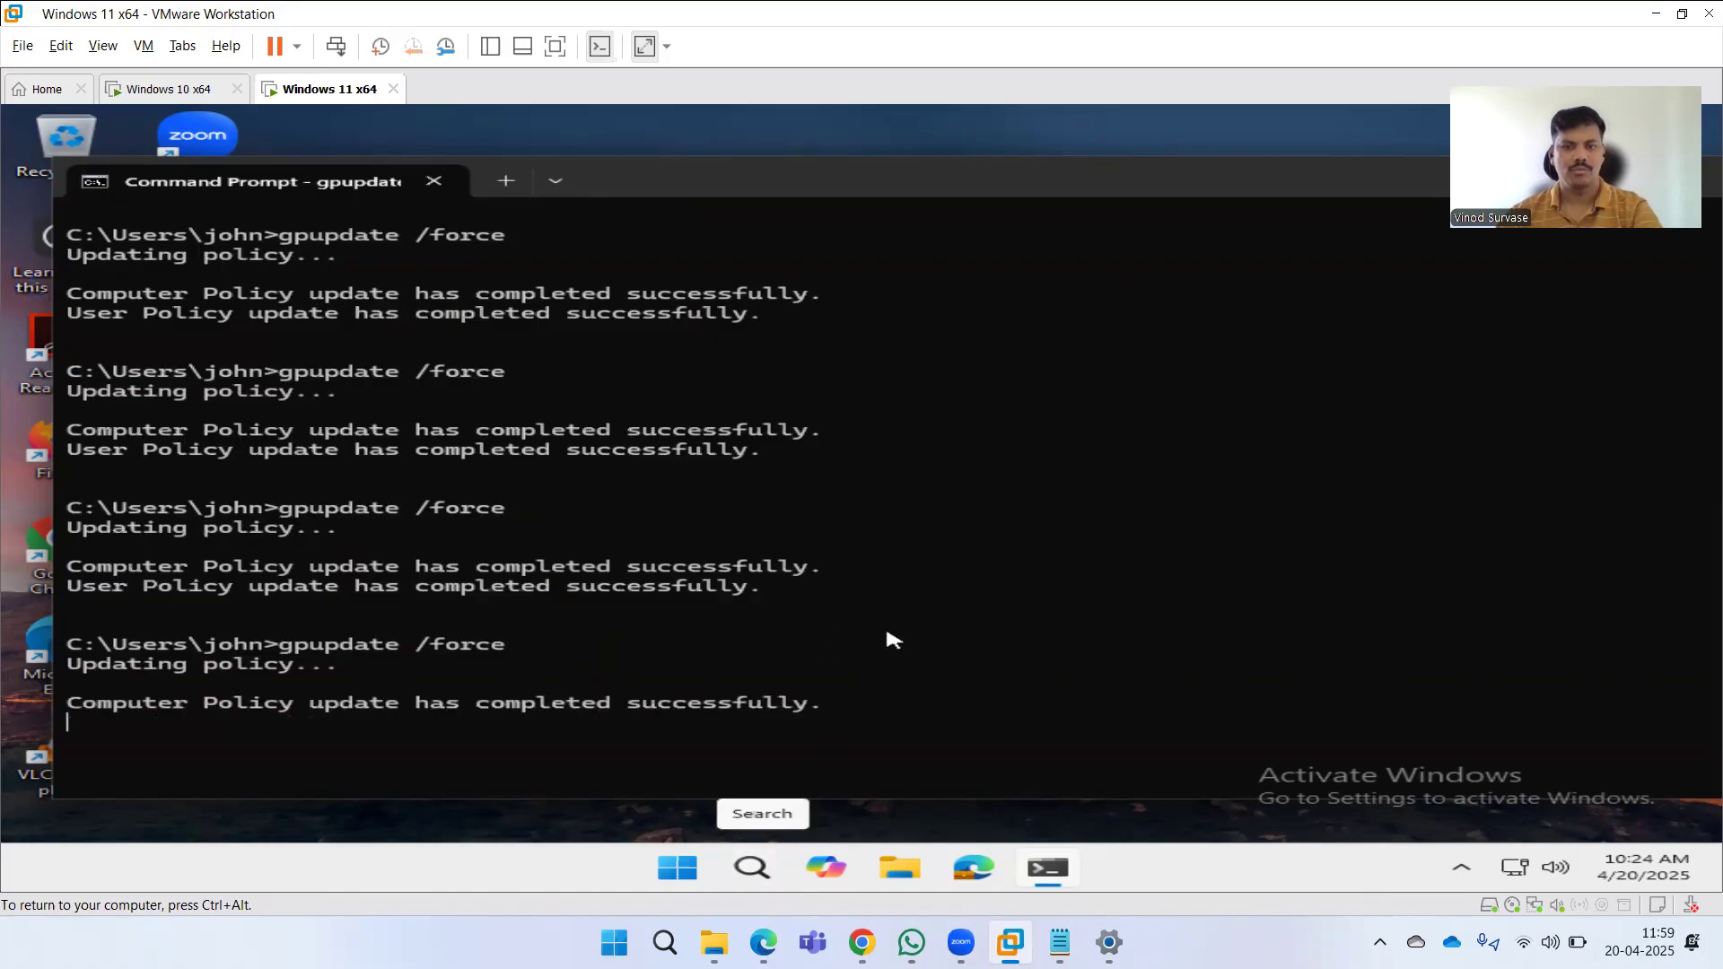
Open the Disable Web Search on Windows policy from the Windows configuration profiles in Intune.
left_click(747, 942)
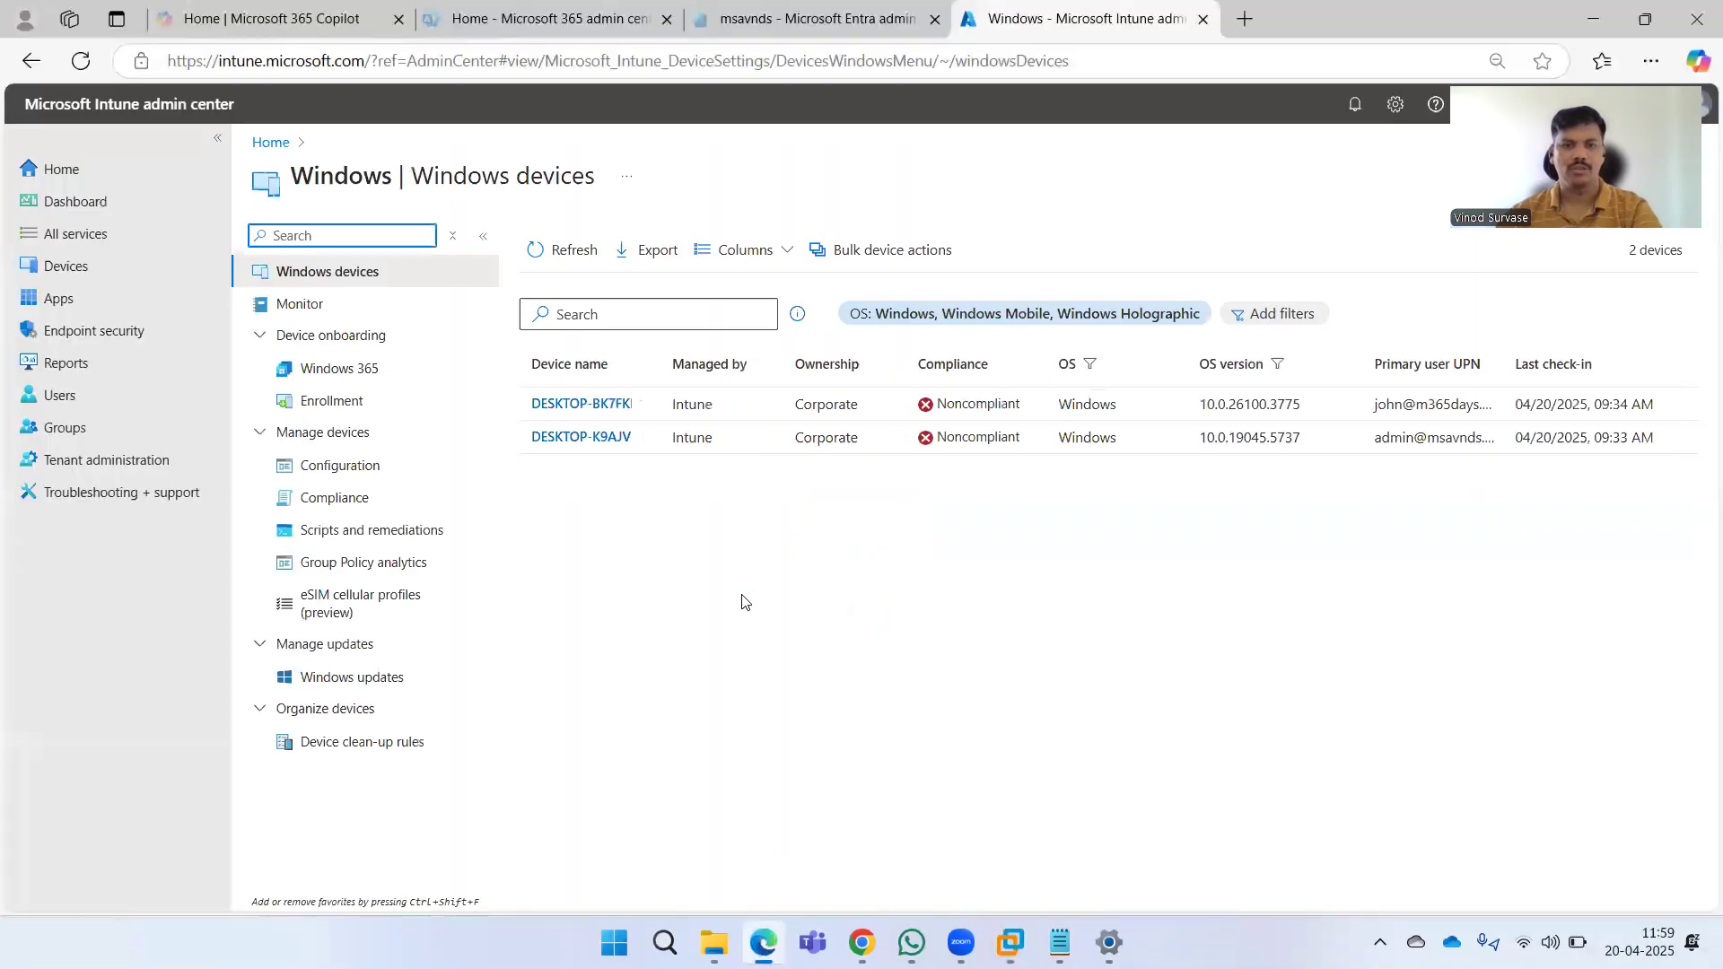
left_click(357, 466)
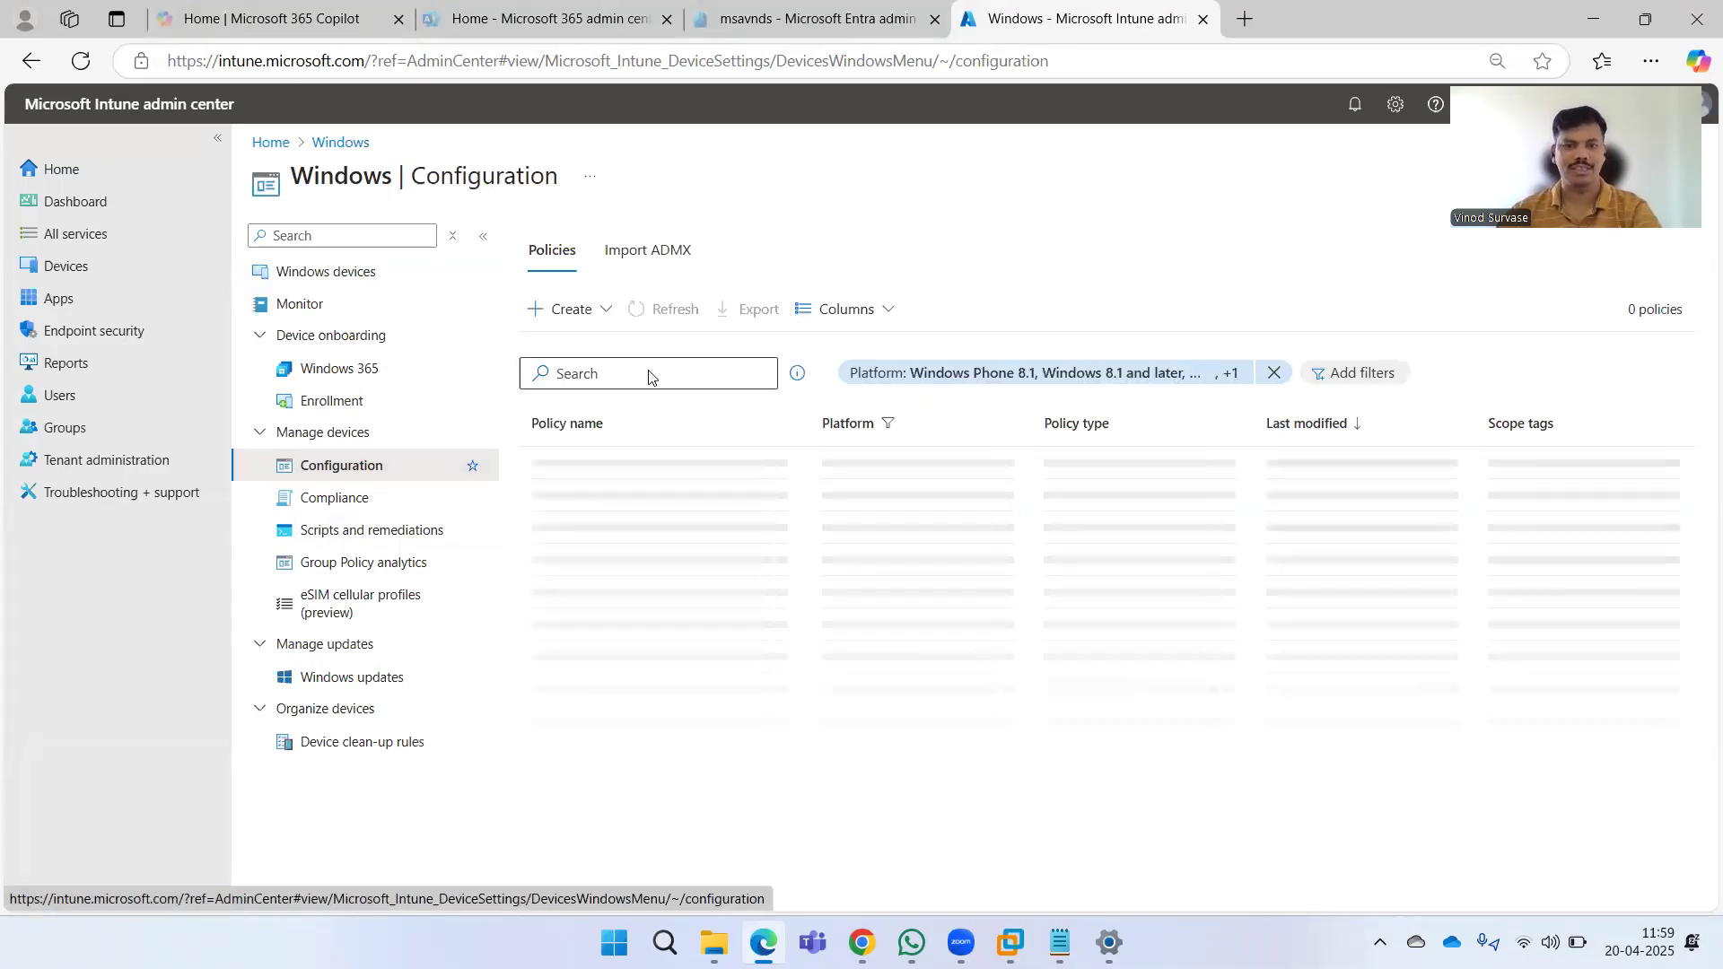
left_click(649, 370)
left_click(650, 369)
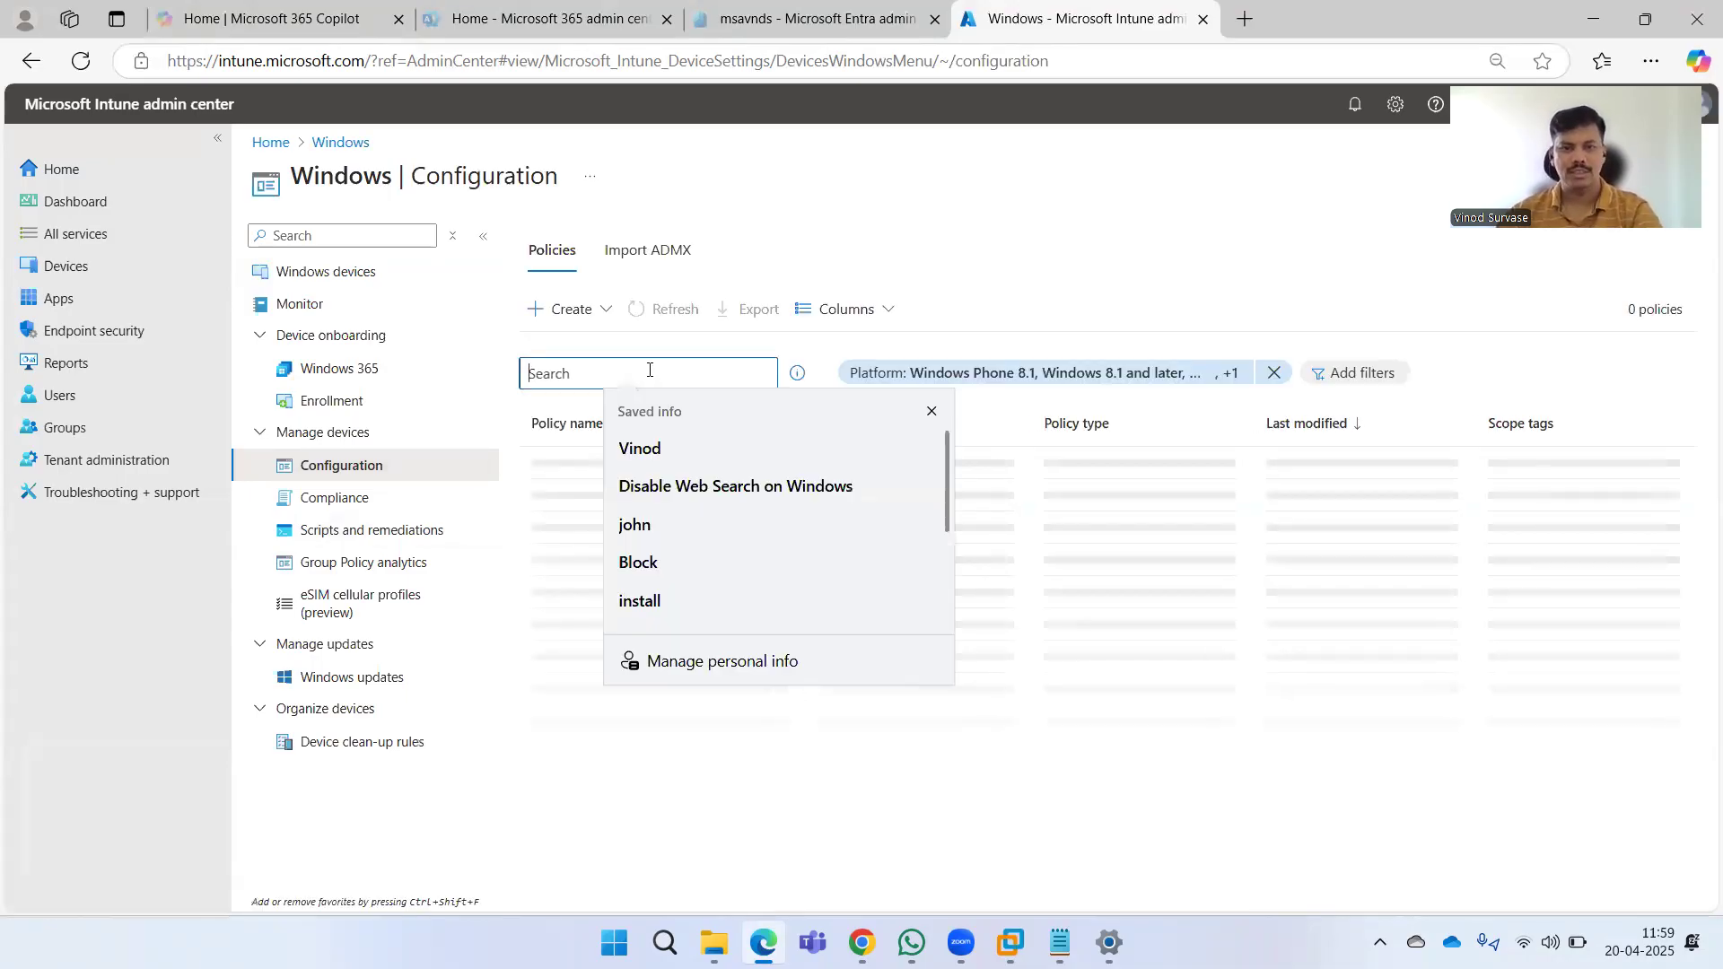
type("Disable Web Search on Windows")
left_click(754, 597)
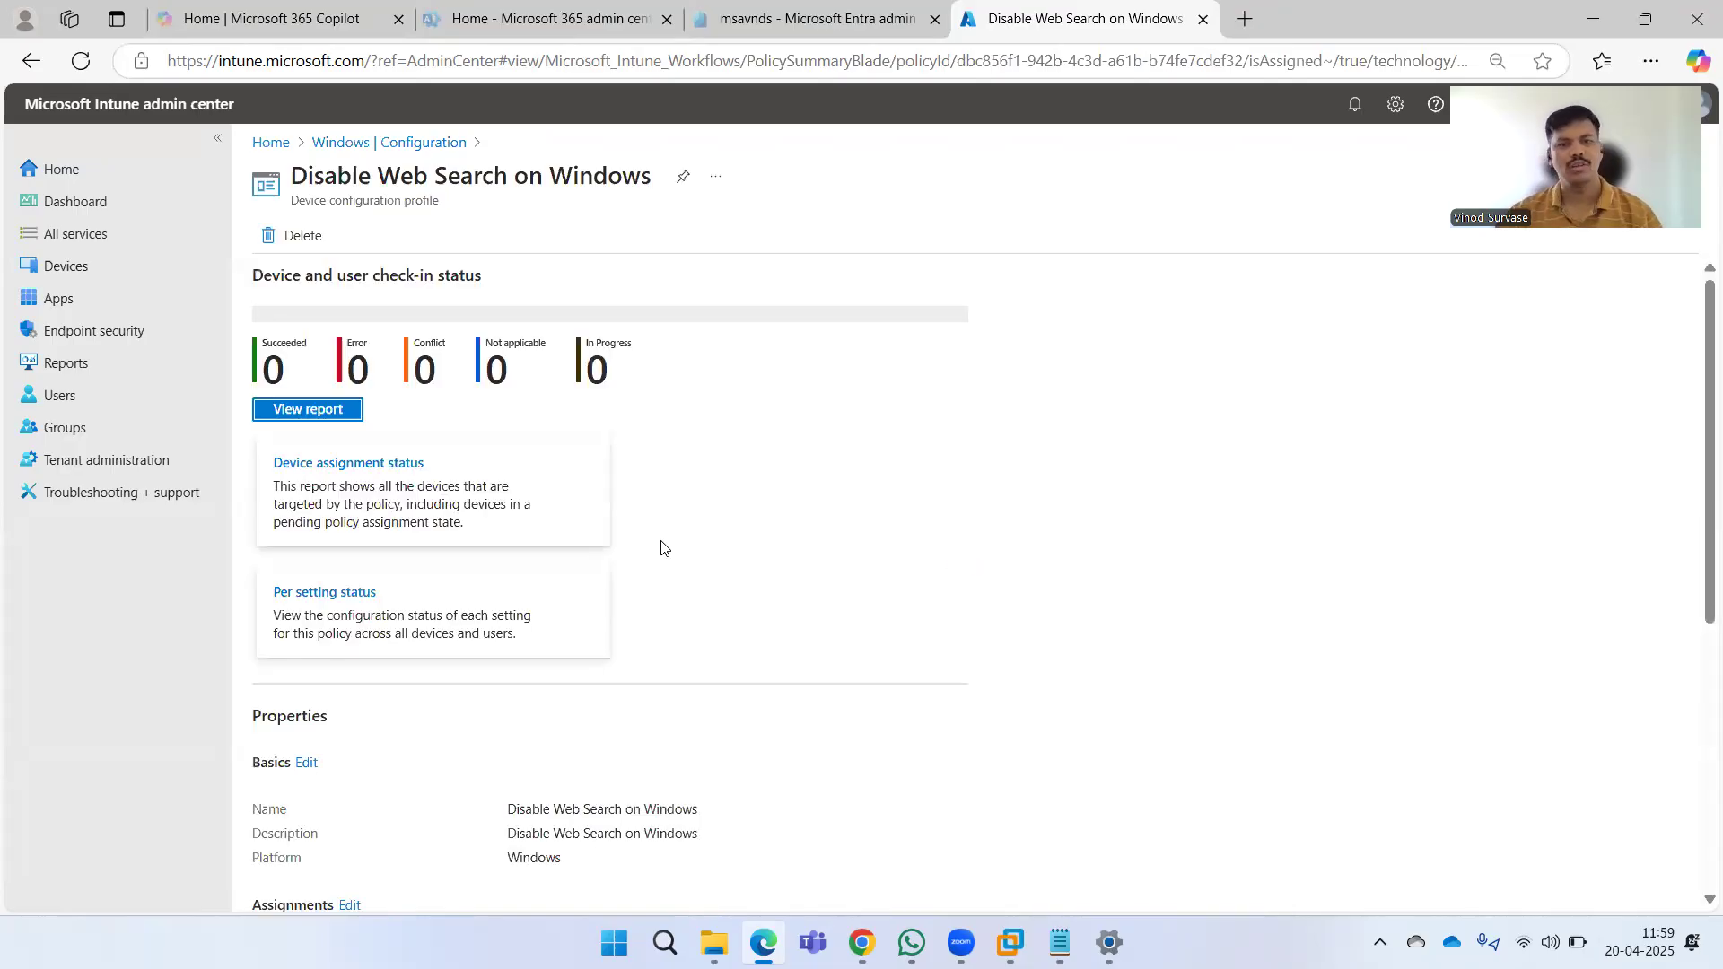
Generate the policy's device assignment status report for all statuses, then return to the policy overview.
left_click(332, 461)
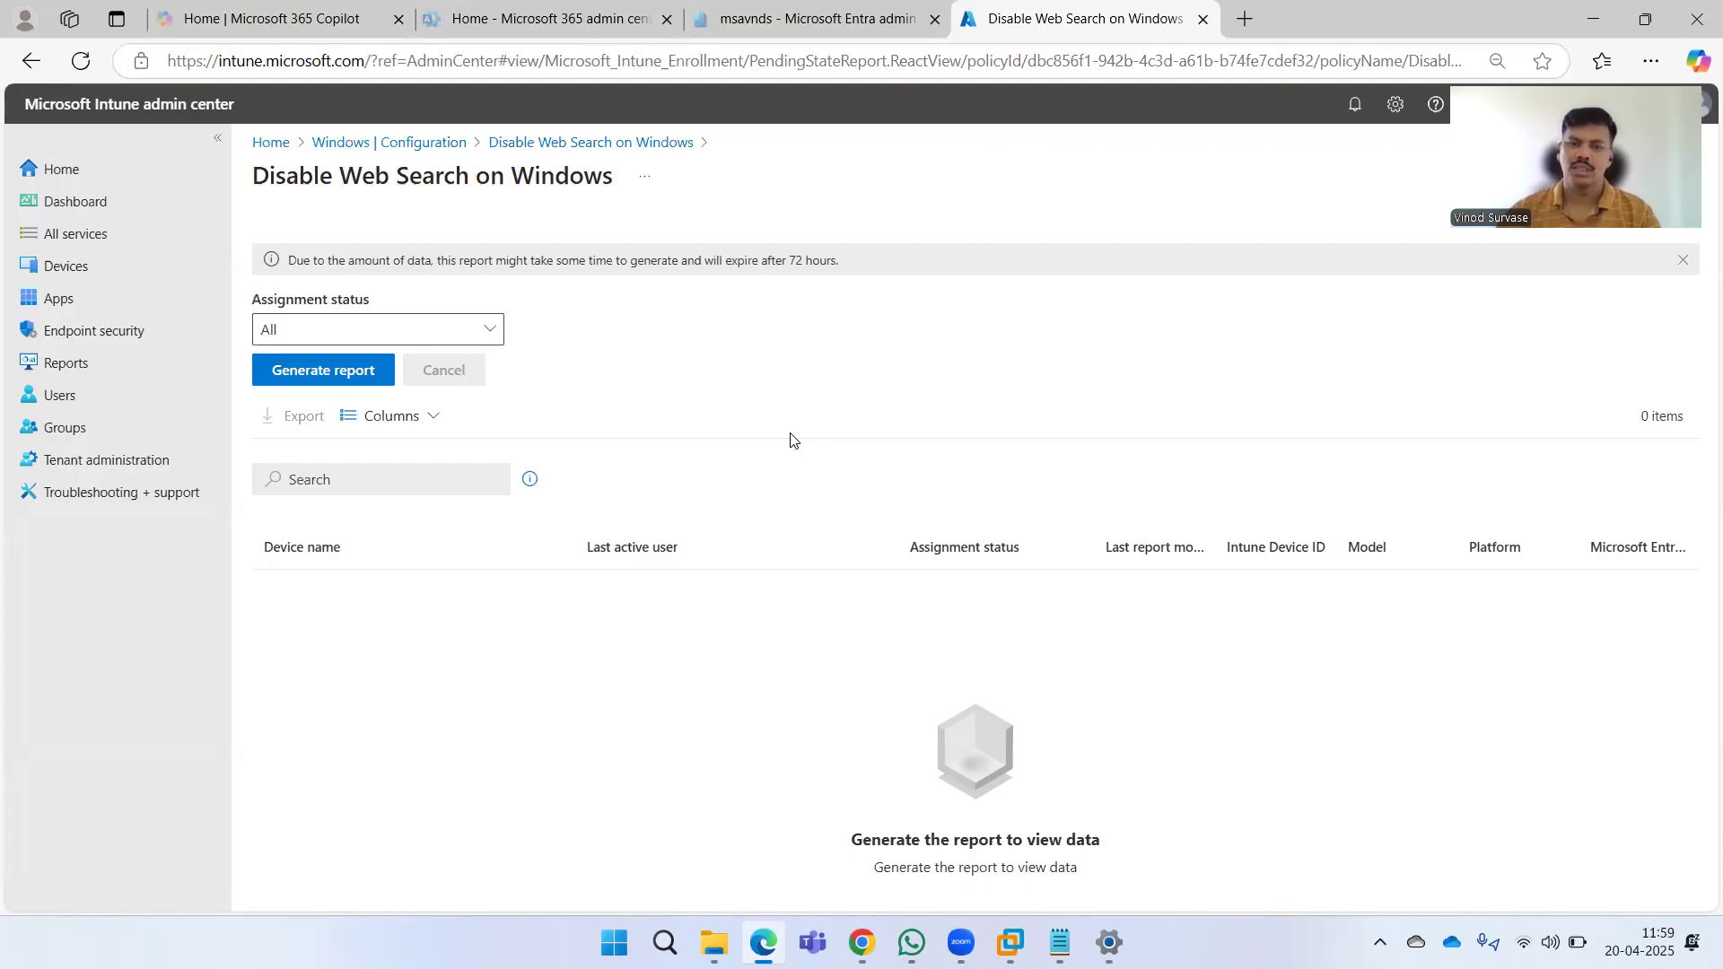
left_click(490, 333)
left_click(617, 369)
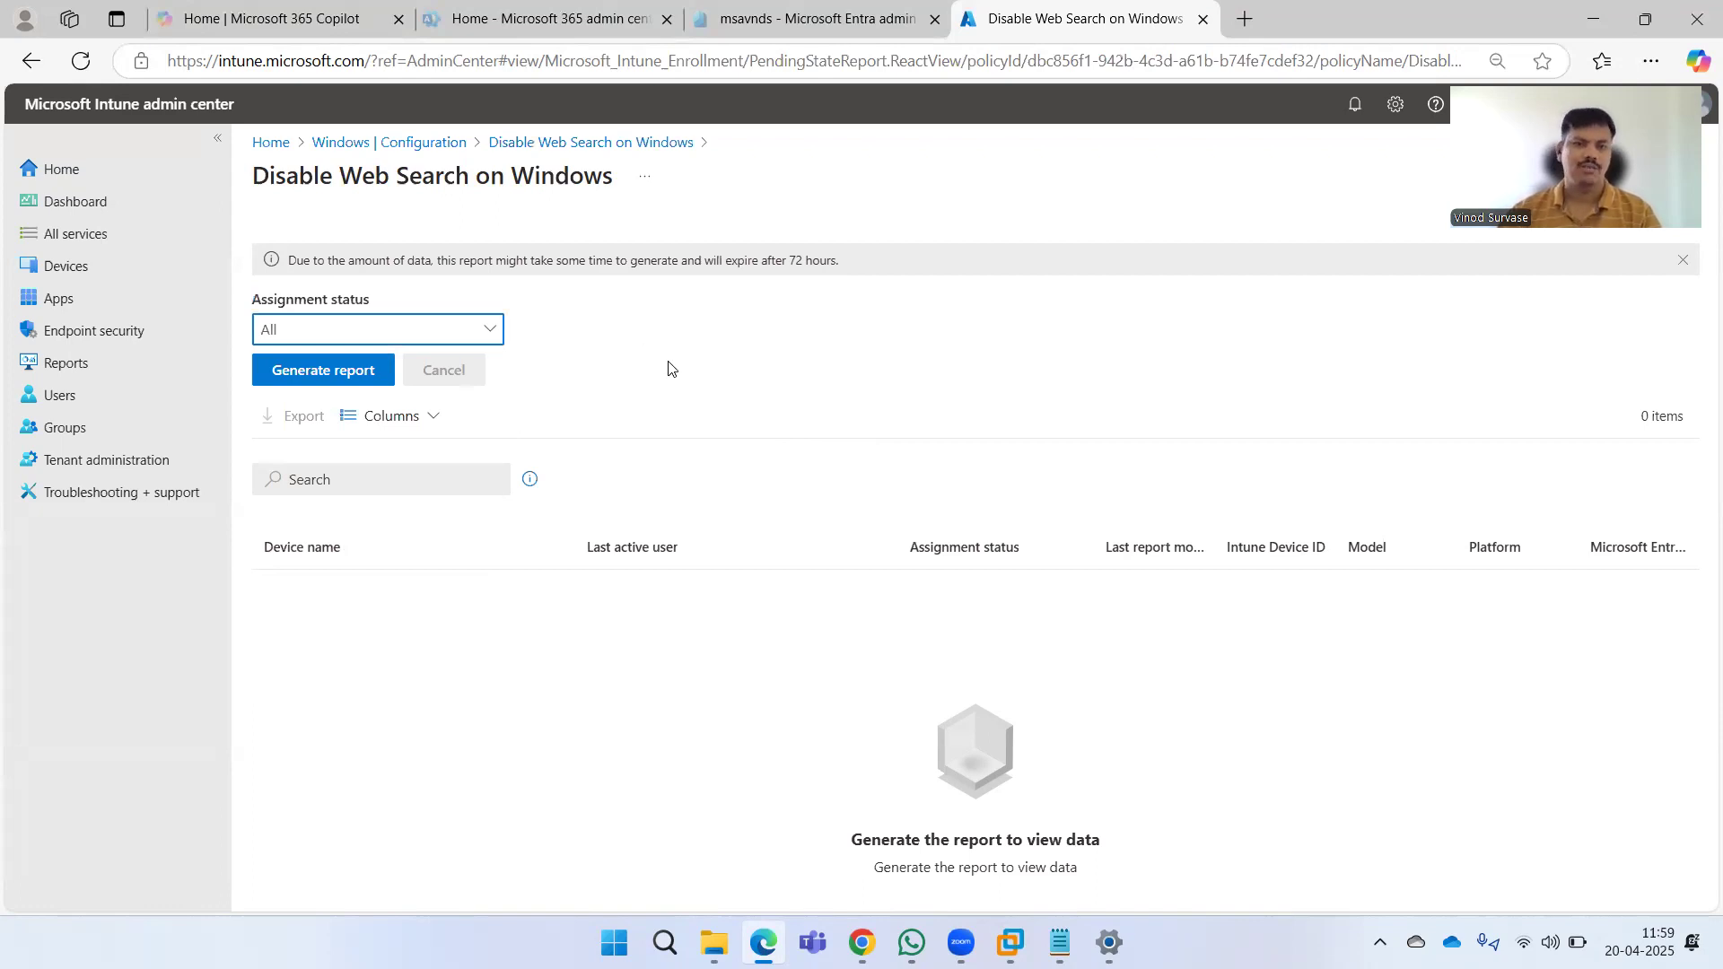
left_click(367, 377)
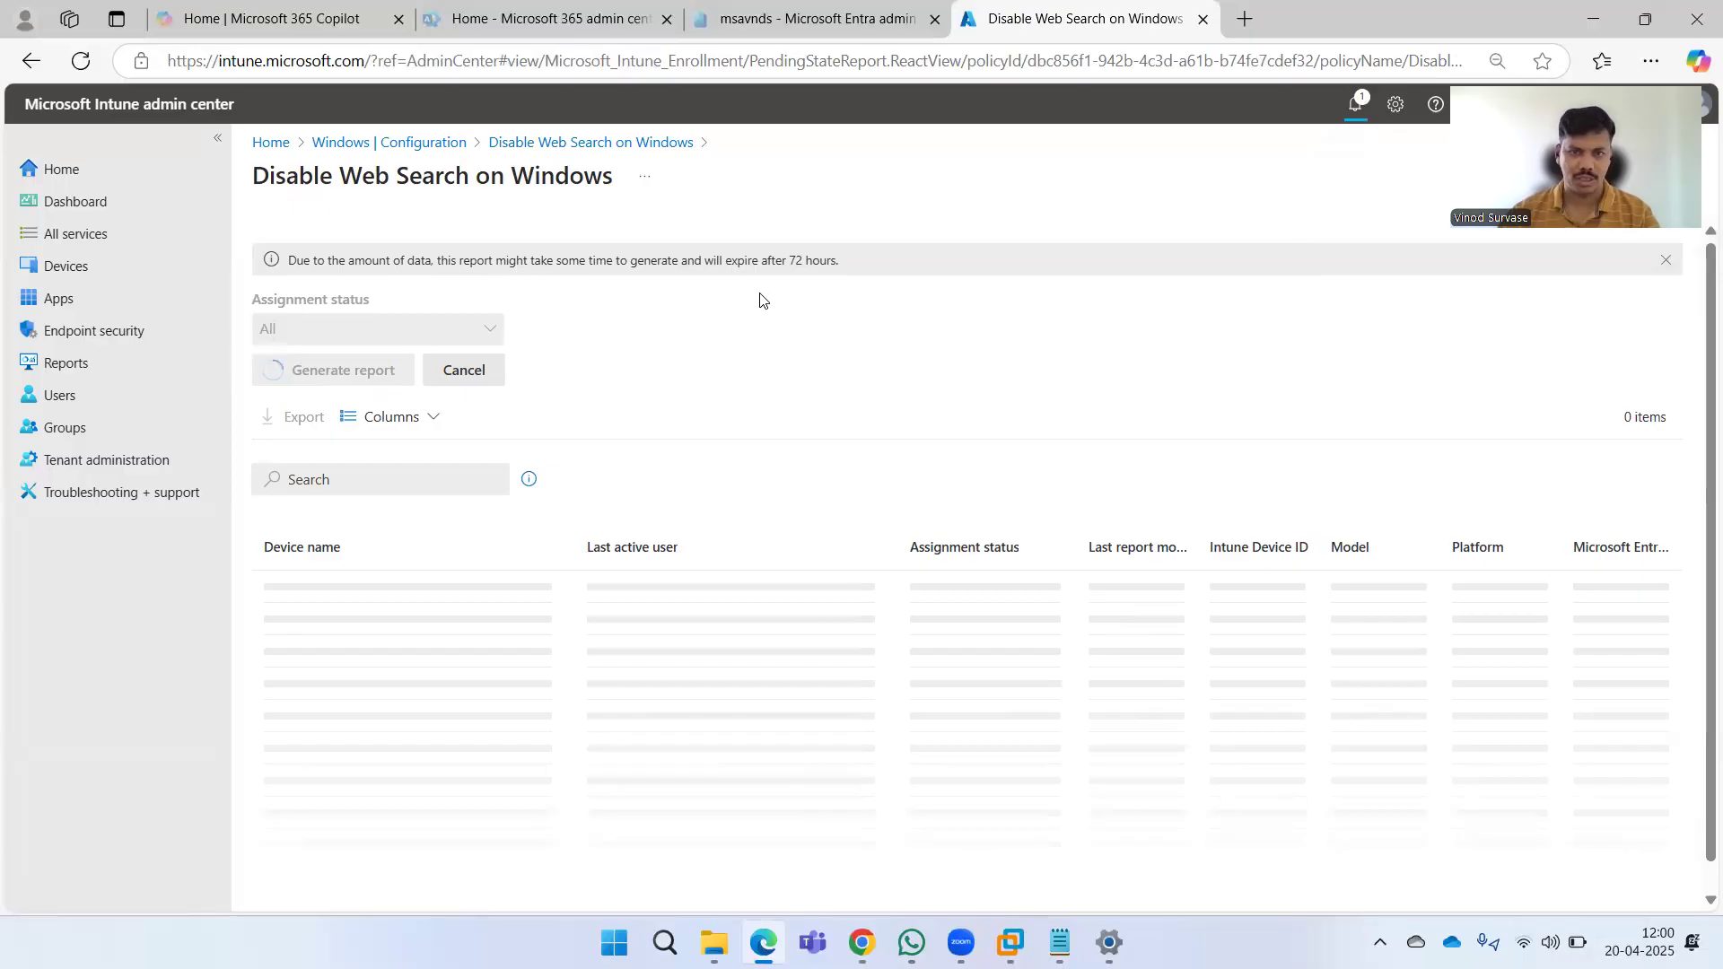
left_click_drag(738, 260, 863, 266)
left_click(784, 357)
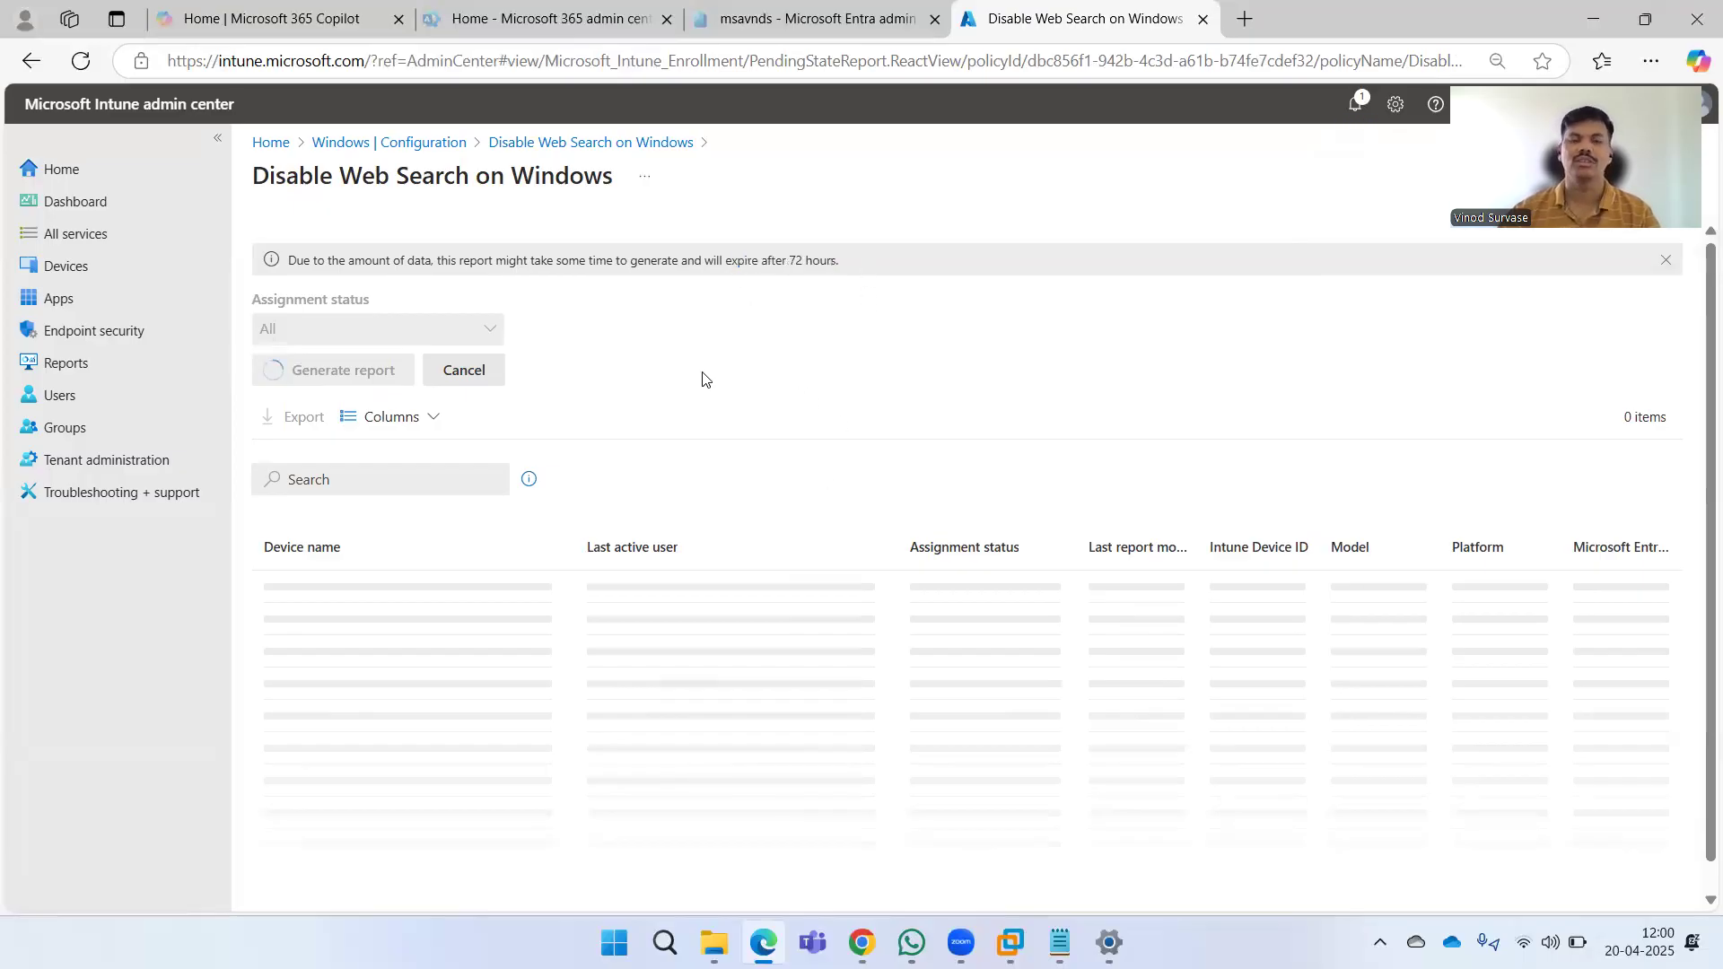
left_click(573, 144)
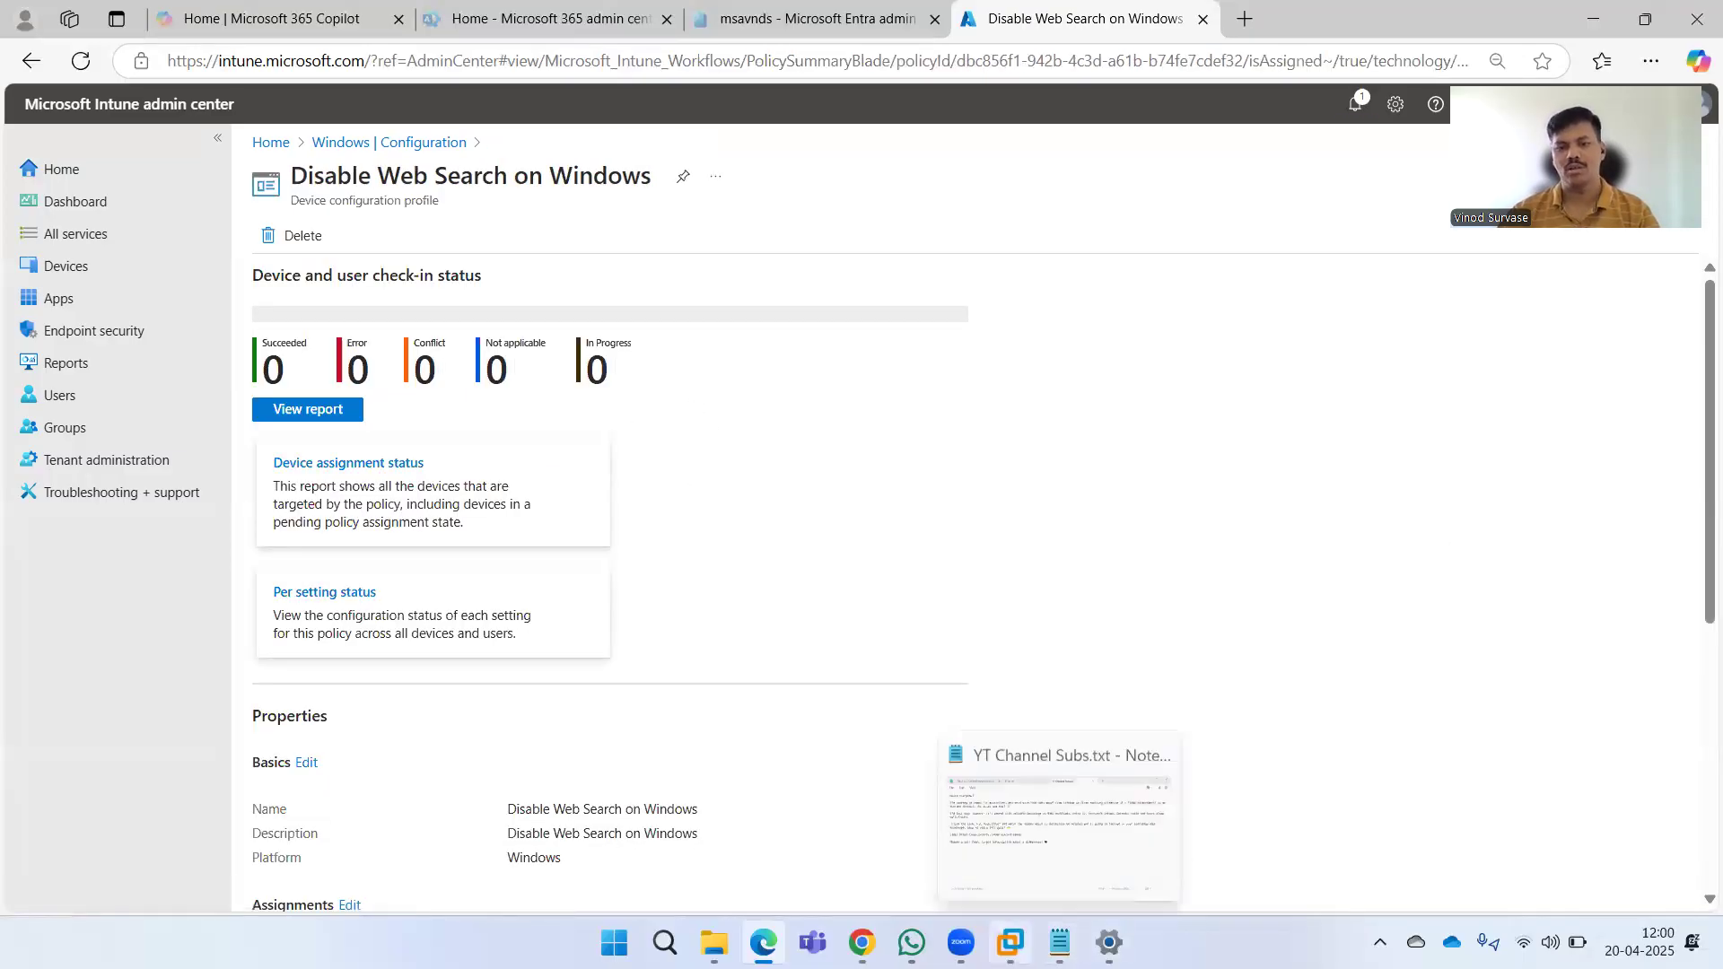
Rerun gpupdate /force on the Windows 11 VM and then on the Windows 10 VM.
left_click(1010, 943)
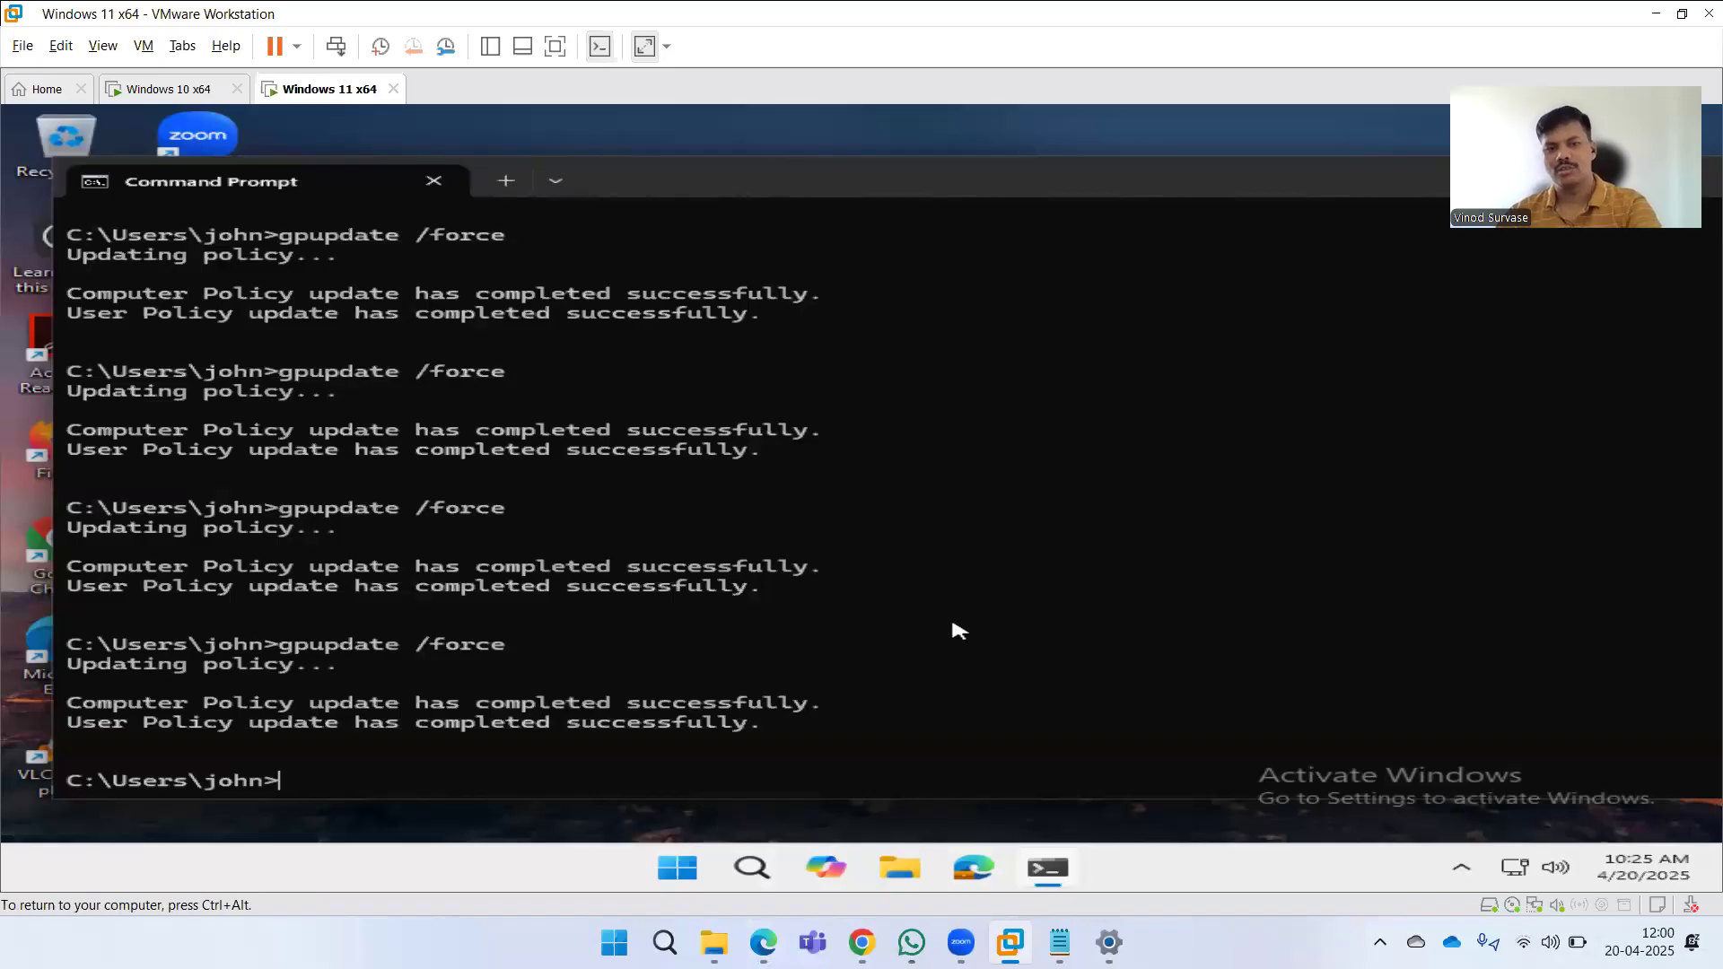
key("Up")
key("Return")
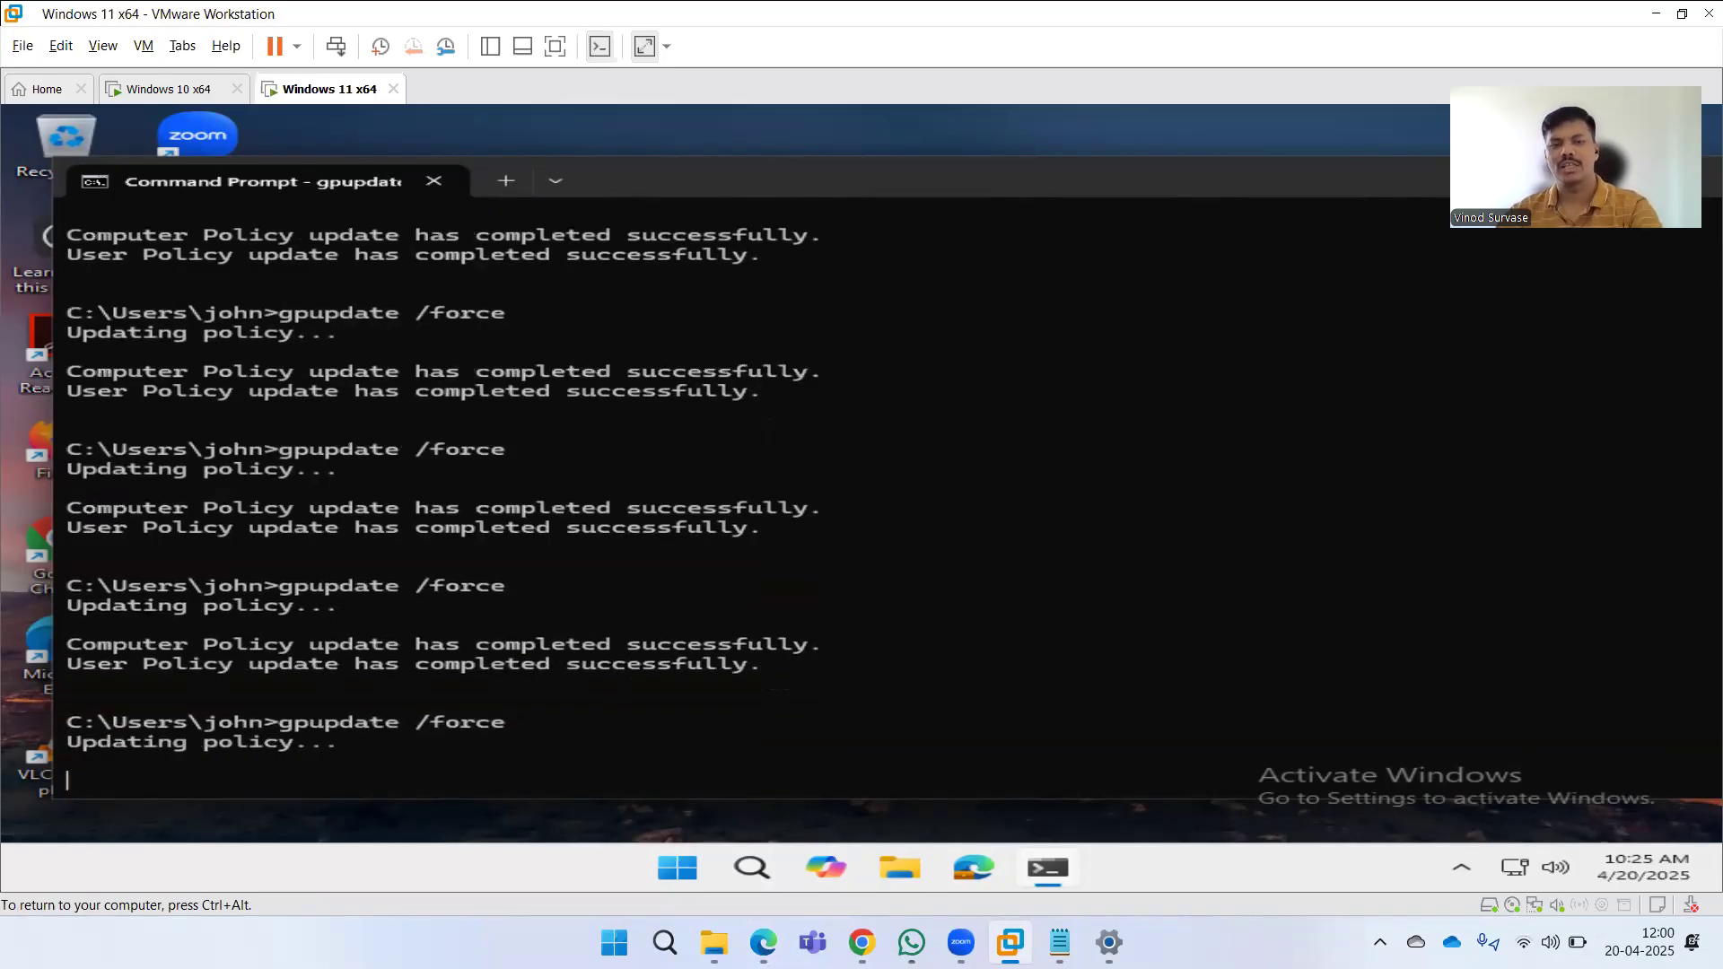
left_click(195, 90)
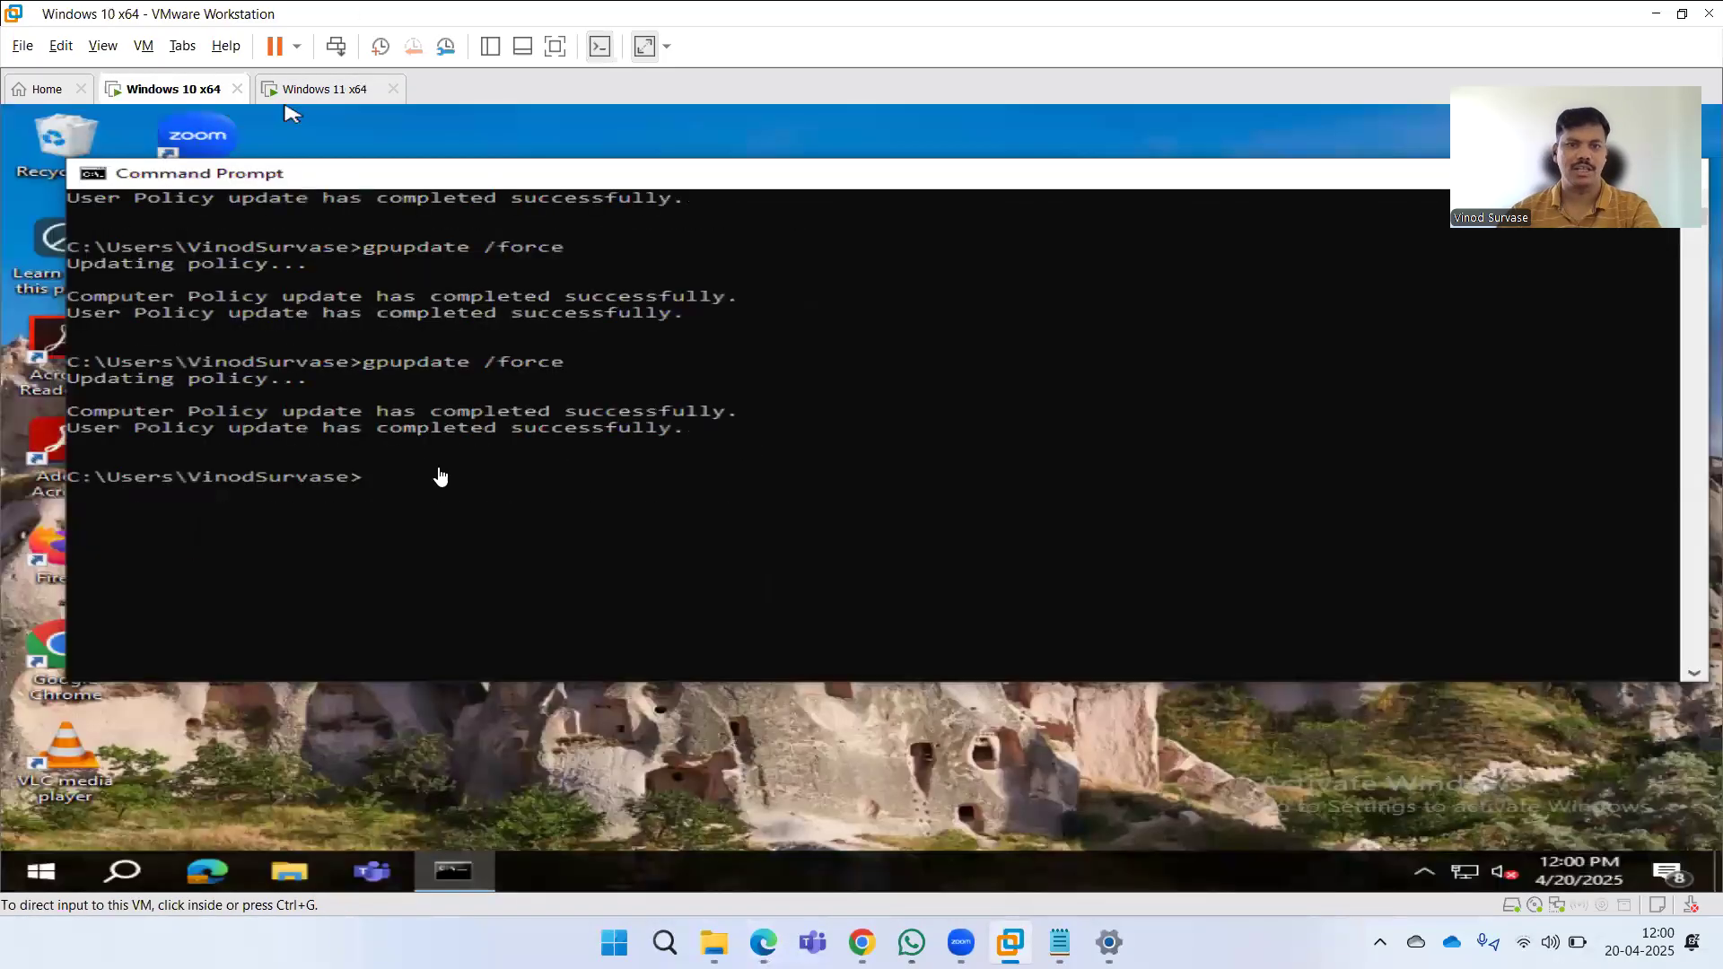
key("Up")
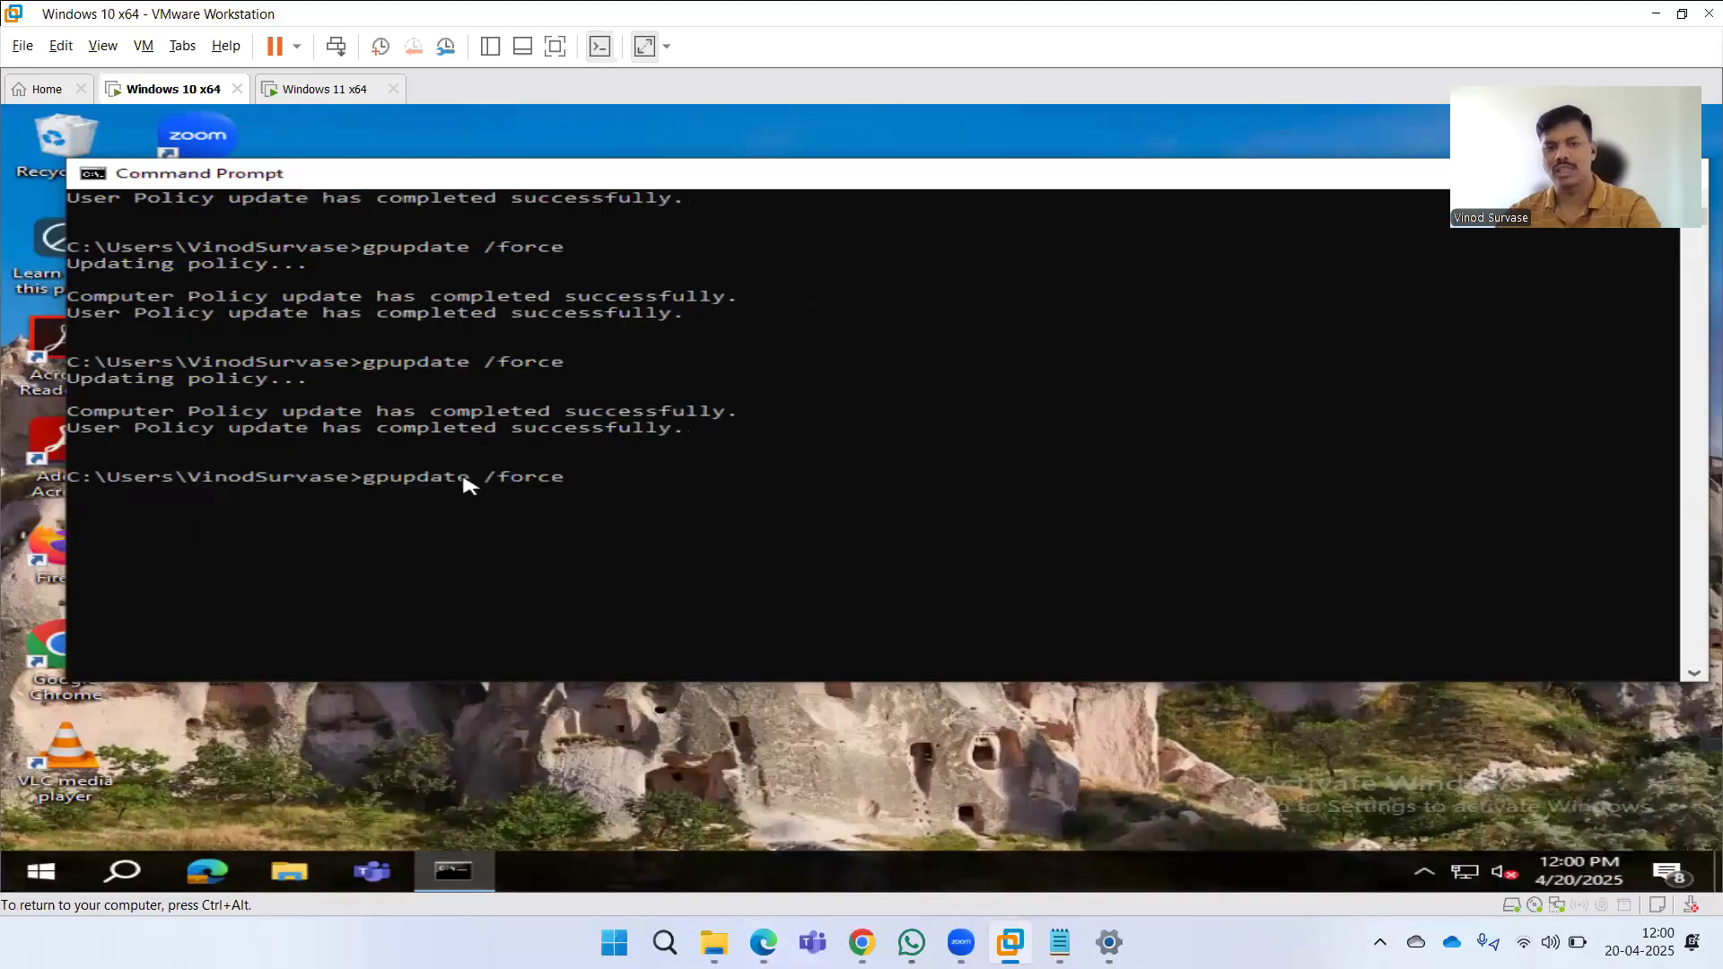
key("Return")
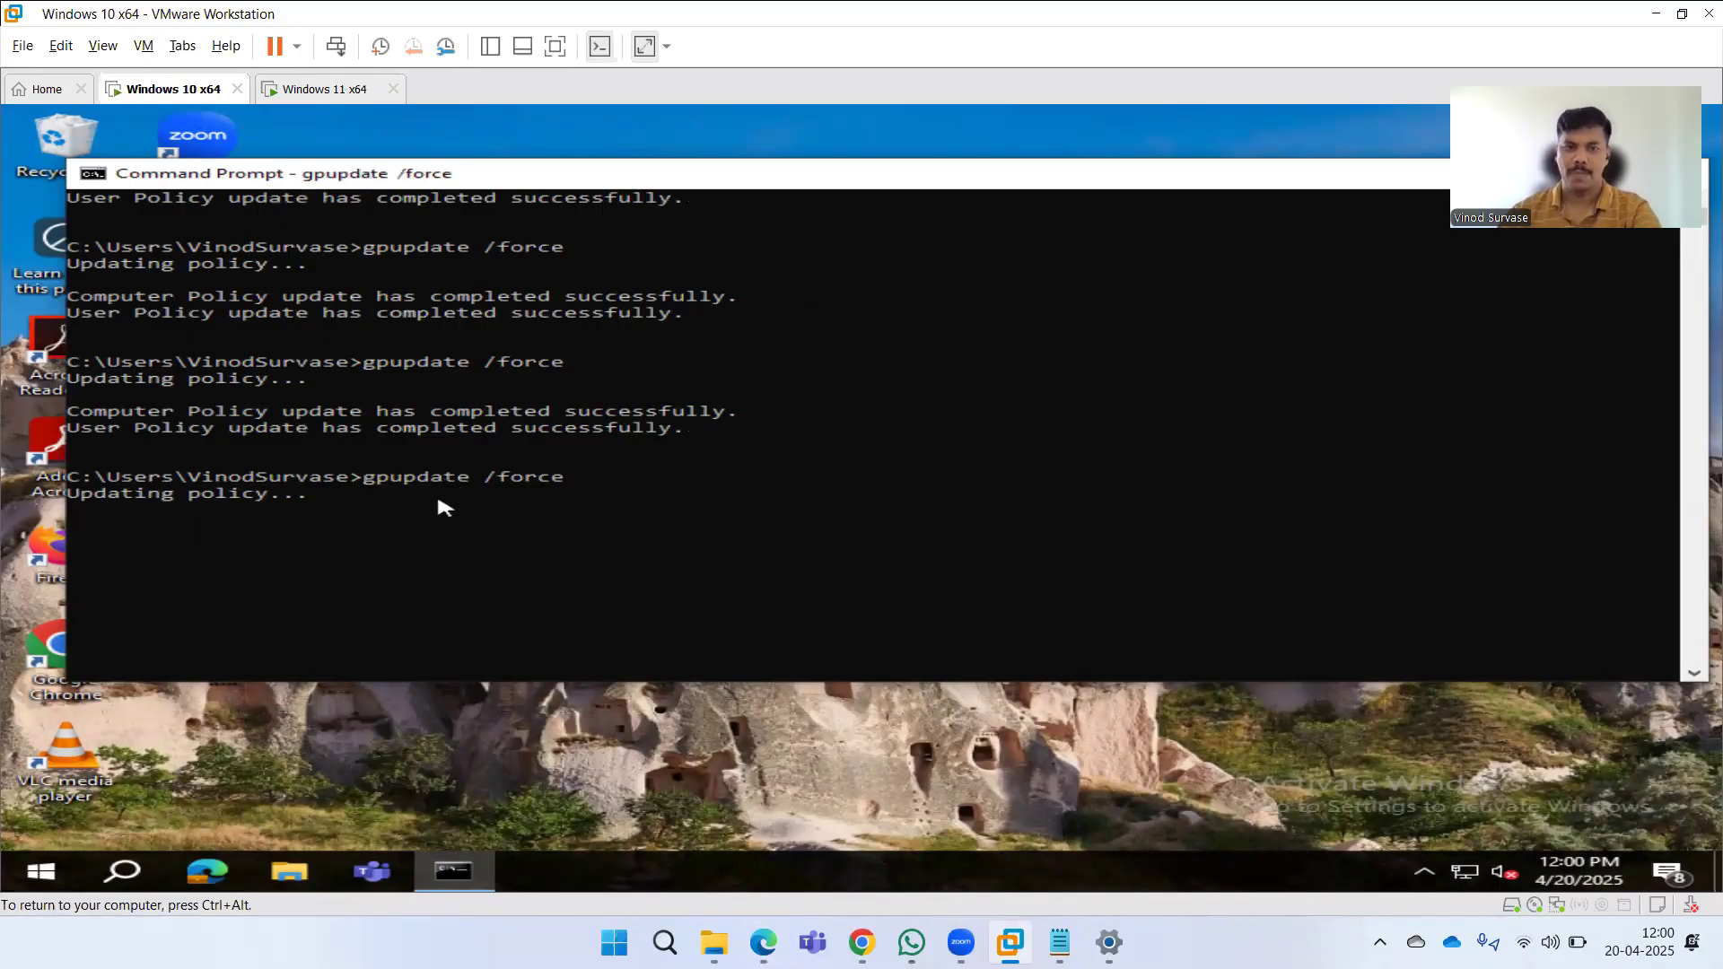
left_click(323, 89)
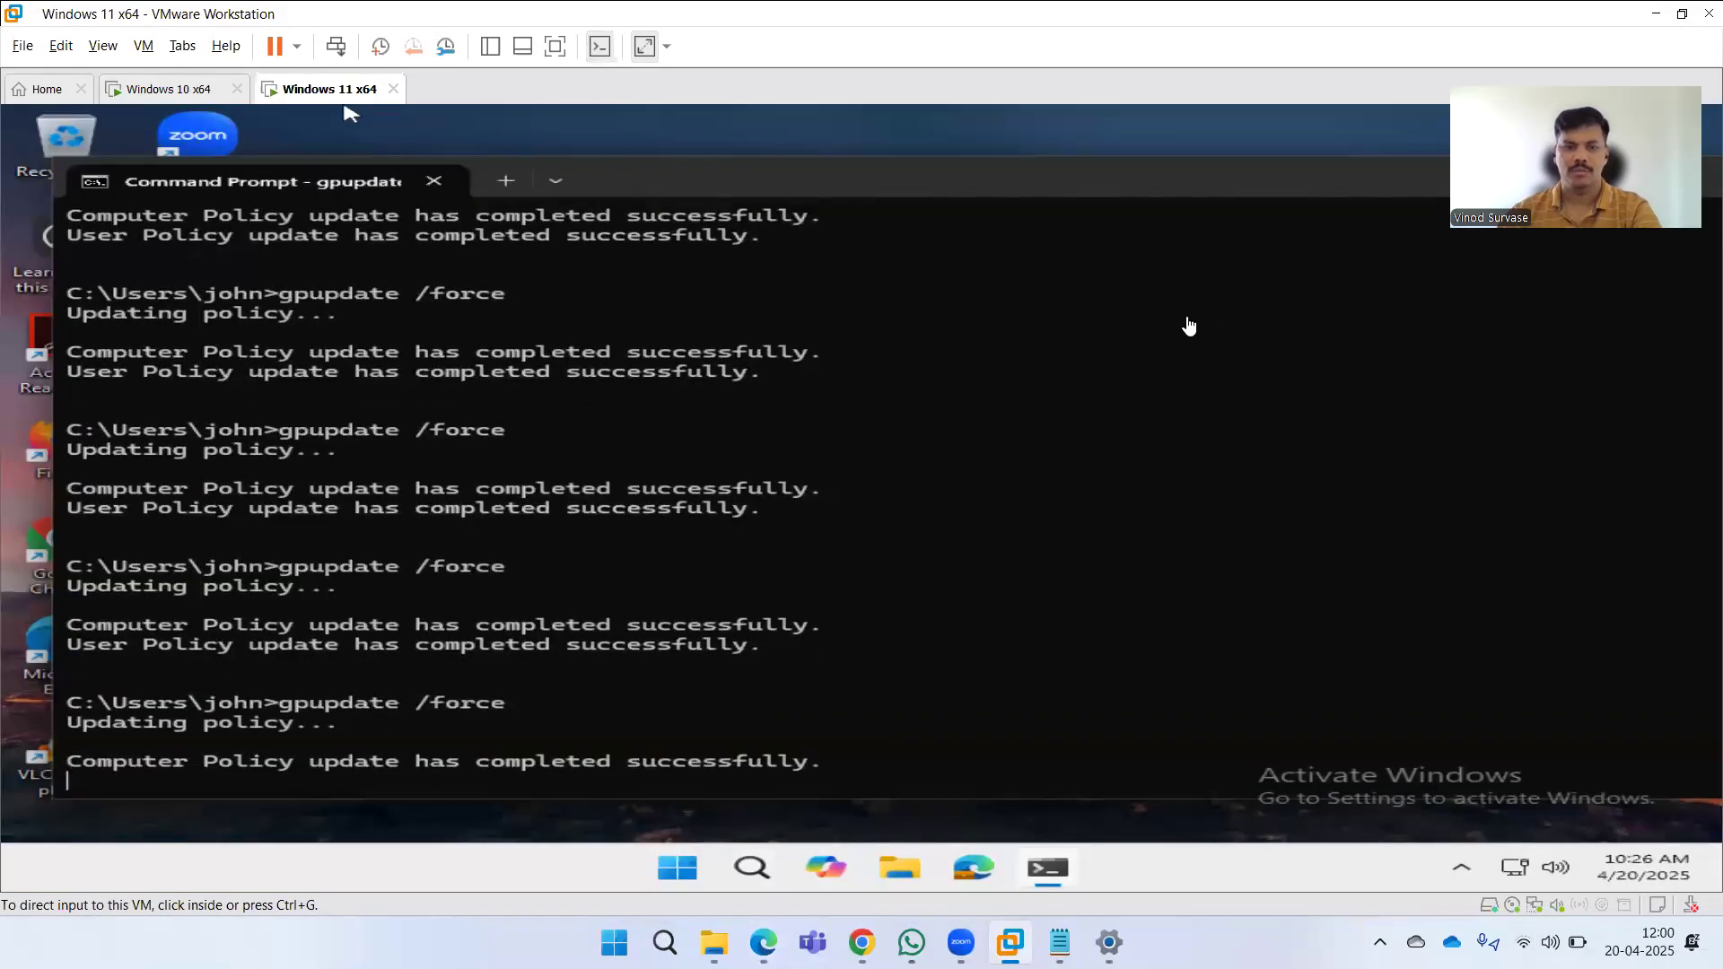
left_click(1152, 338)
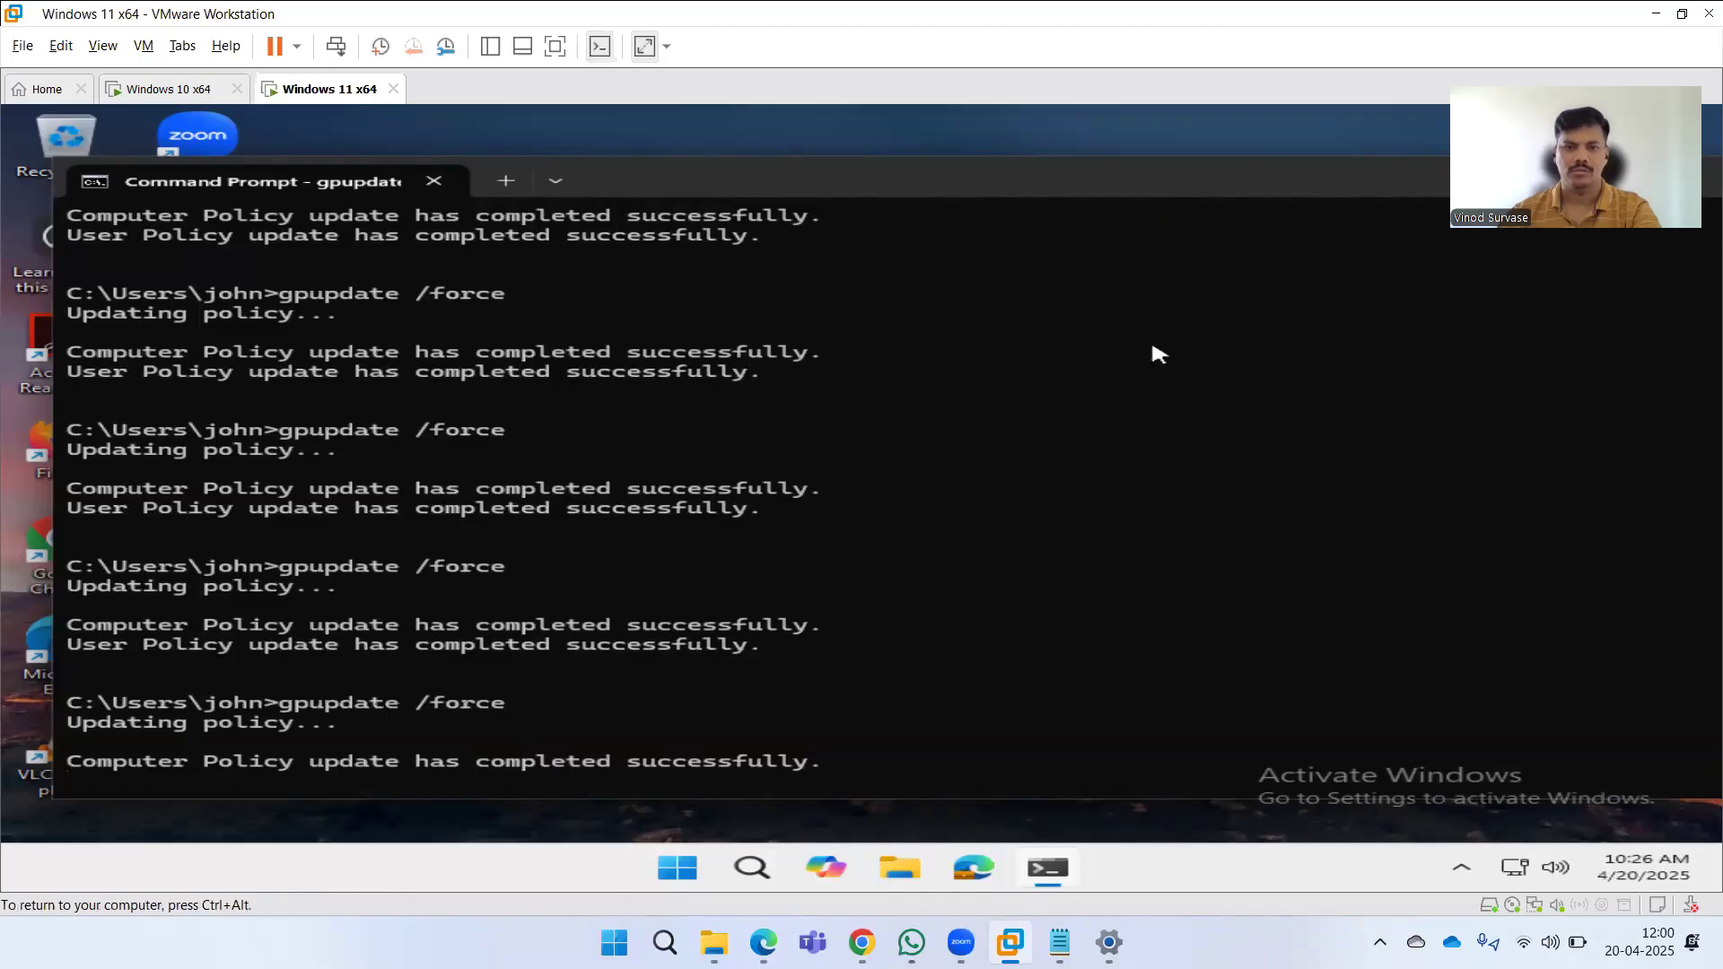
Search for postman from the Windows 11 Start menu to check whether web results appear.
left_click_drag(1166, 176, 1162, 106)
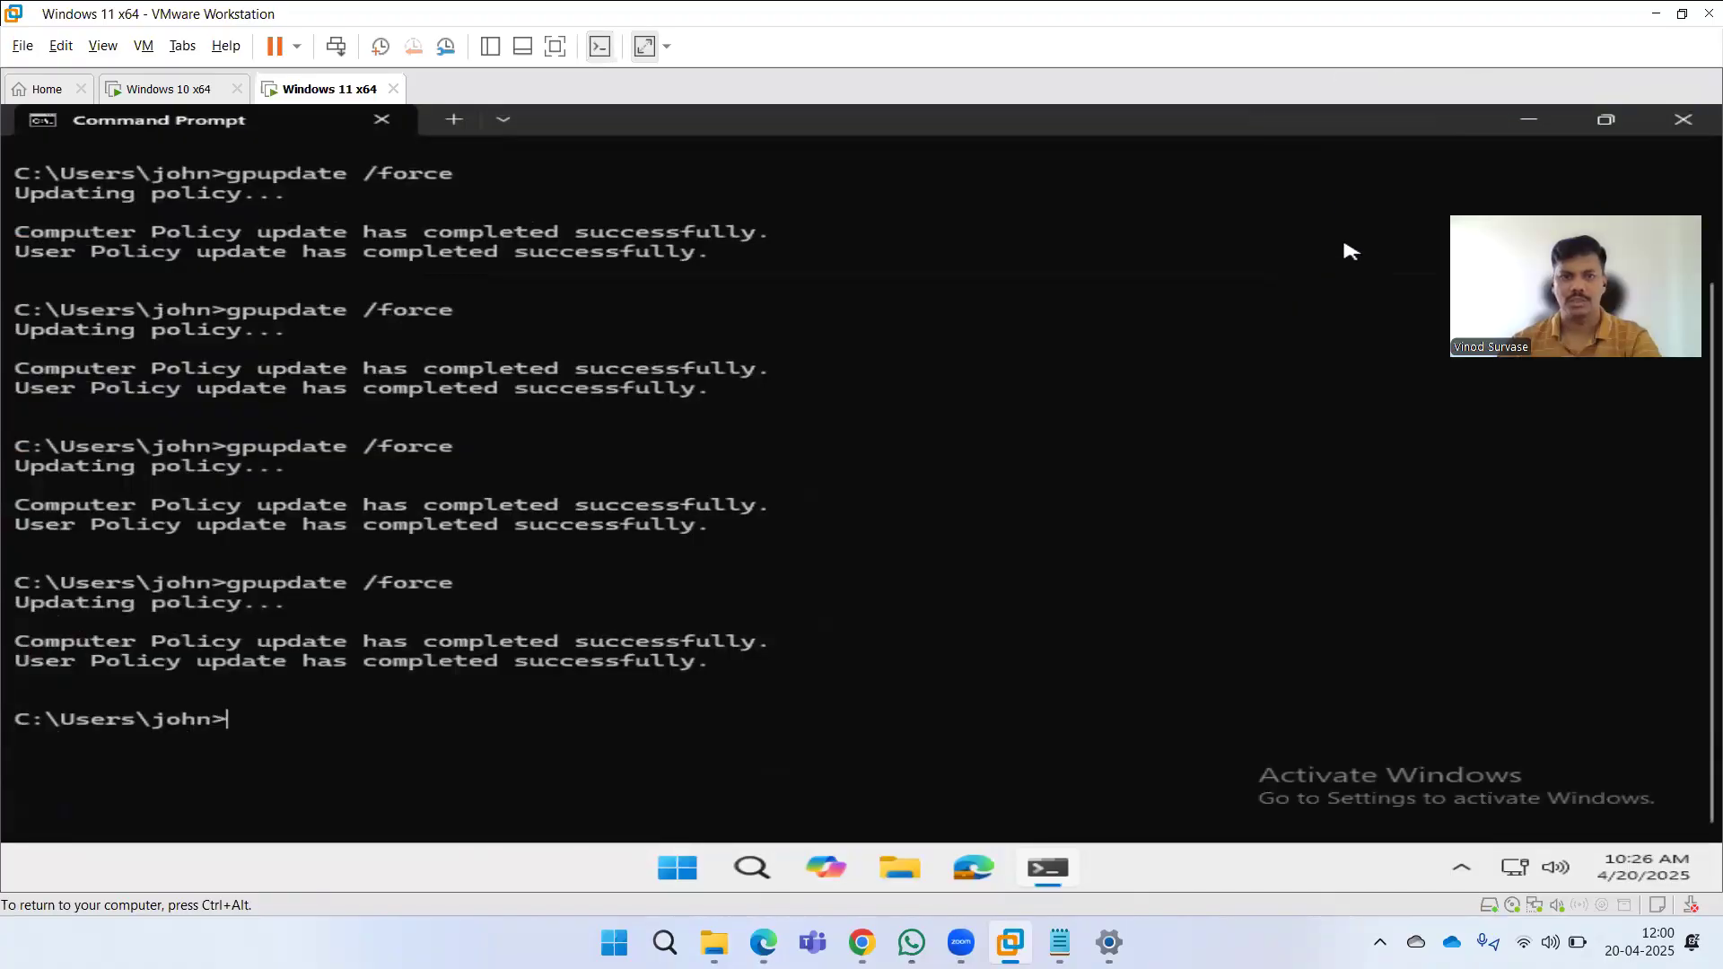
left_click(1526, 122)
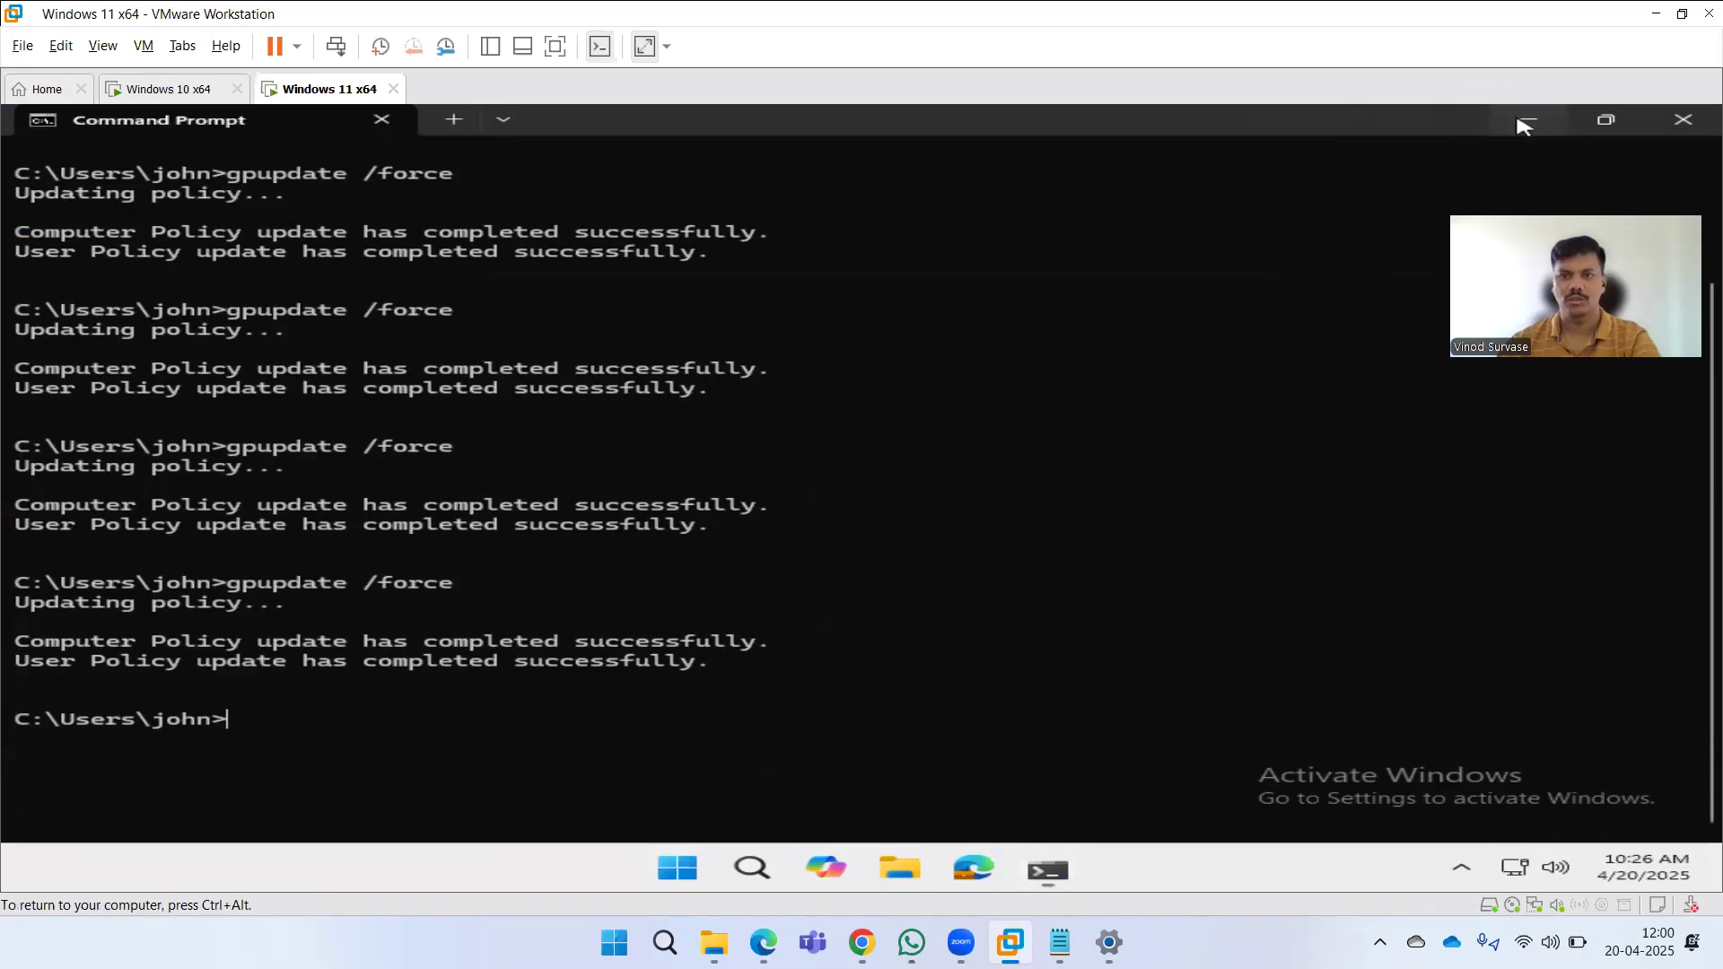
key("super")
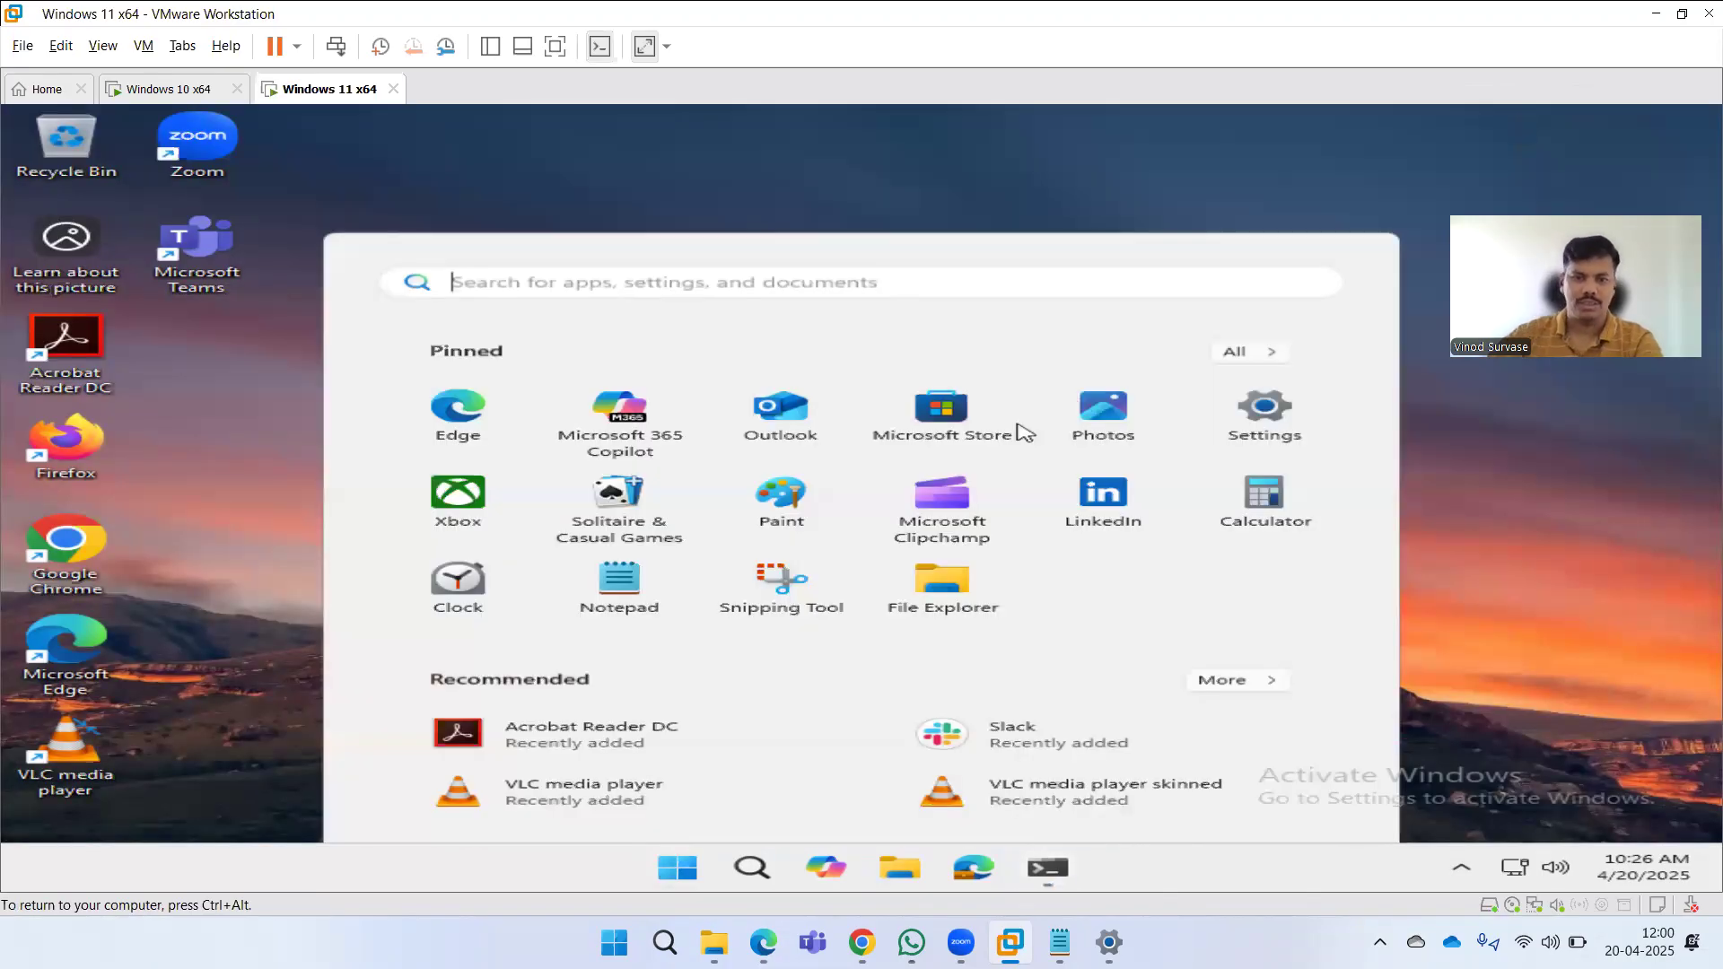
type("postman")
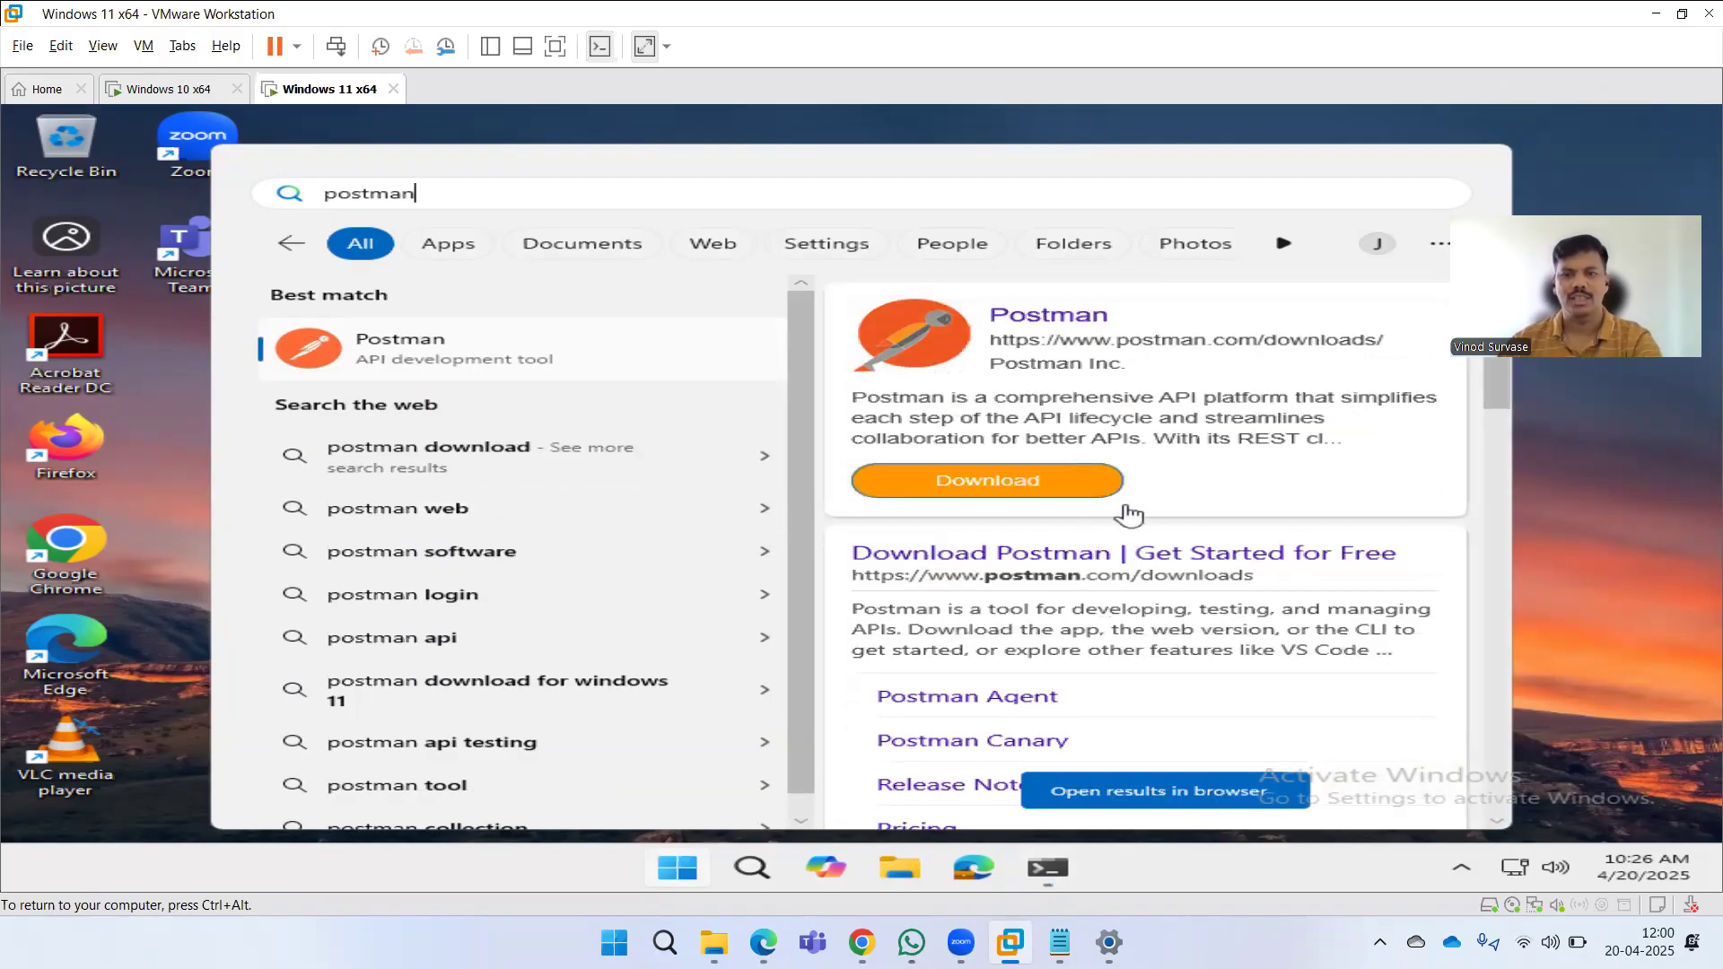
scroll(1203, 549, "down", 5)
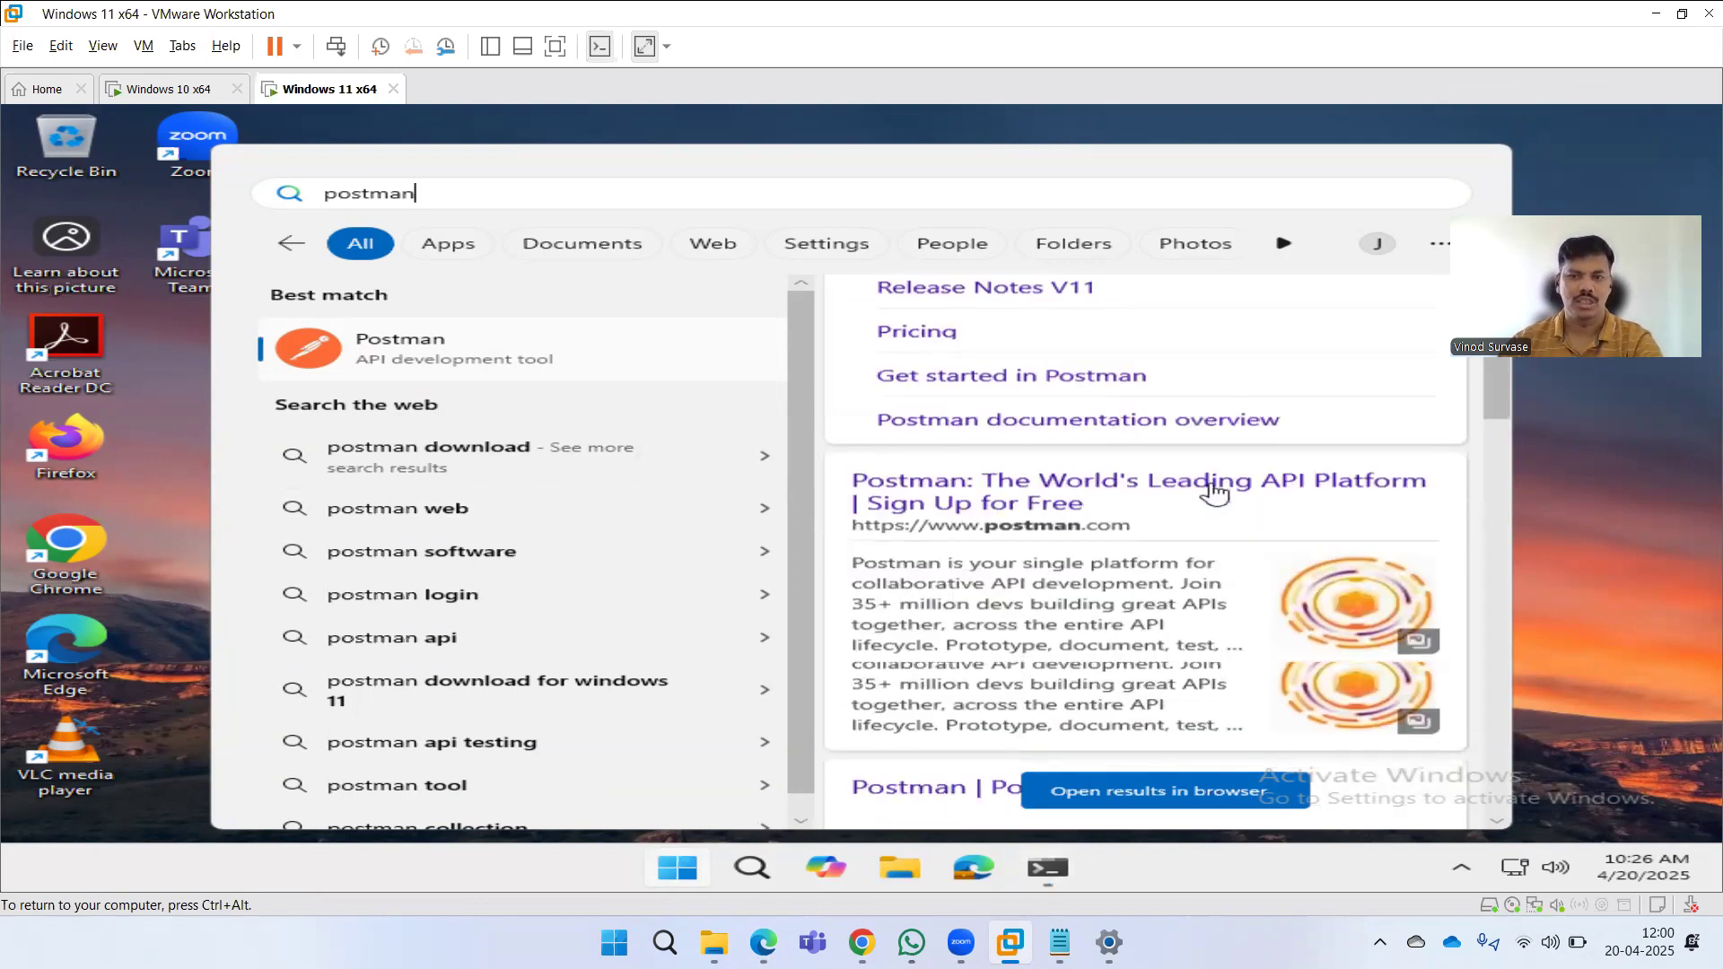
scroll(1207, 462, "down", 5)
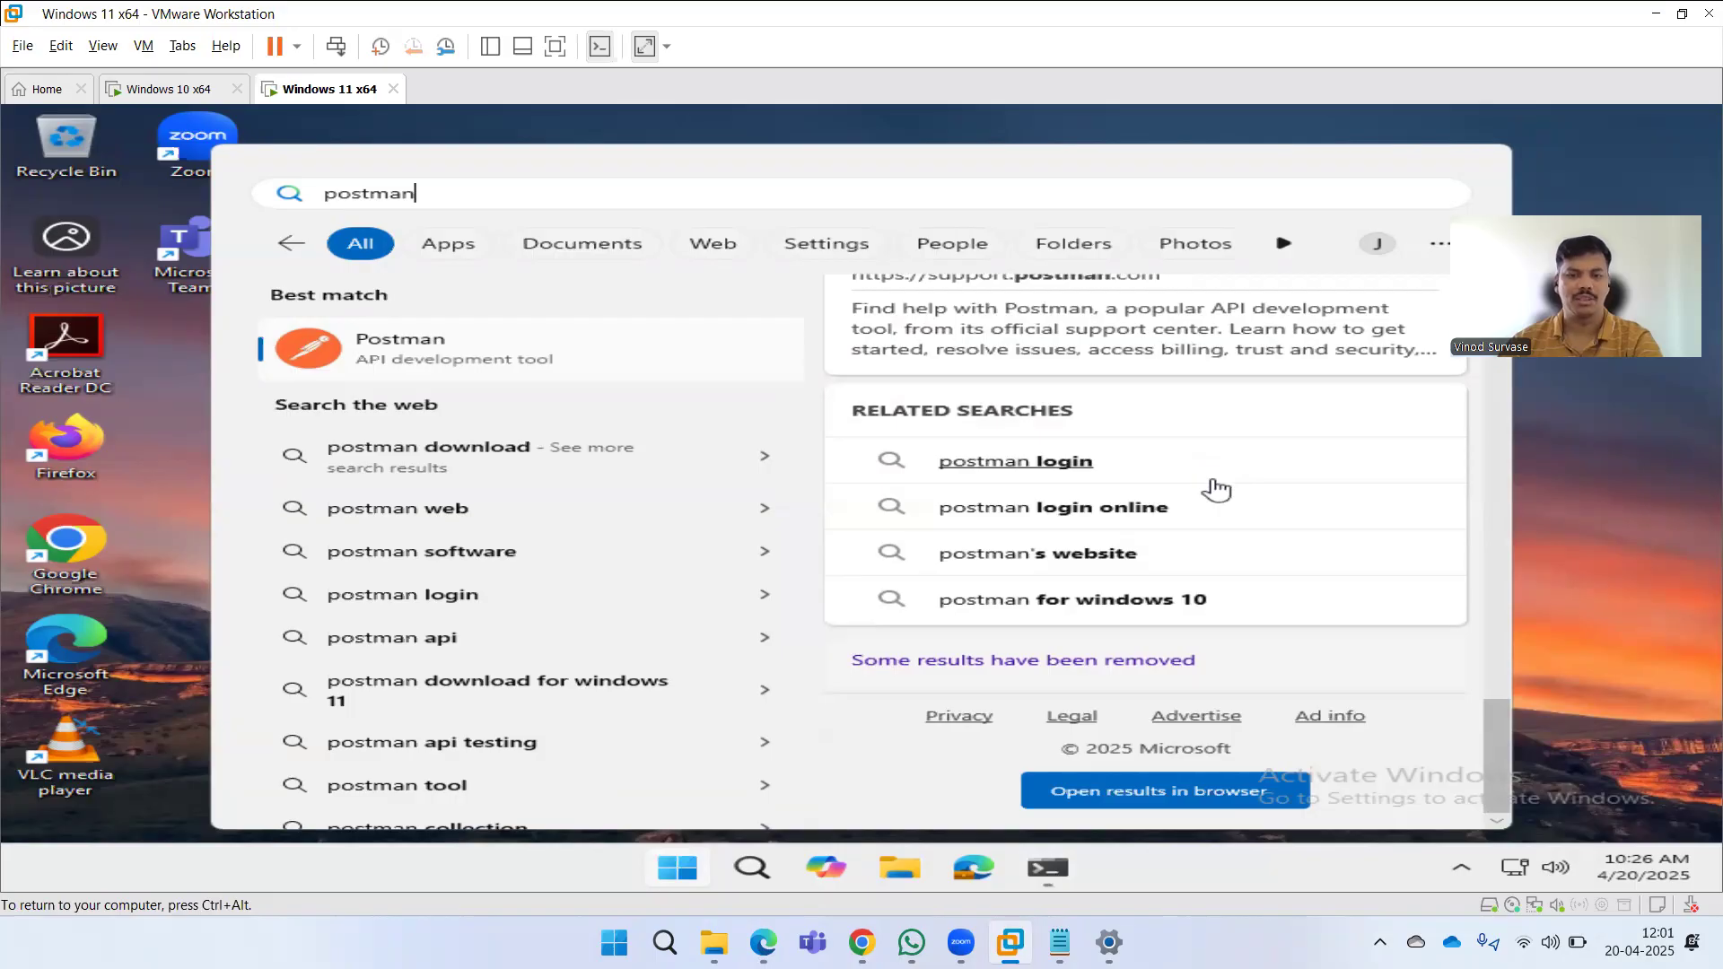
scroll(1215, 489, "up", 10)
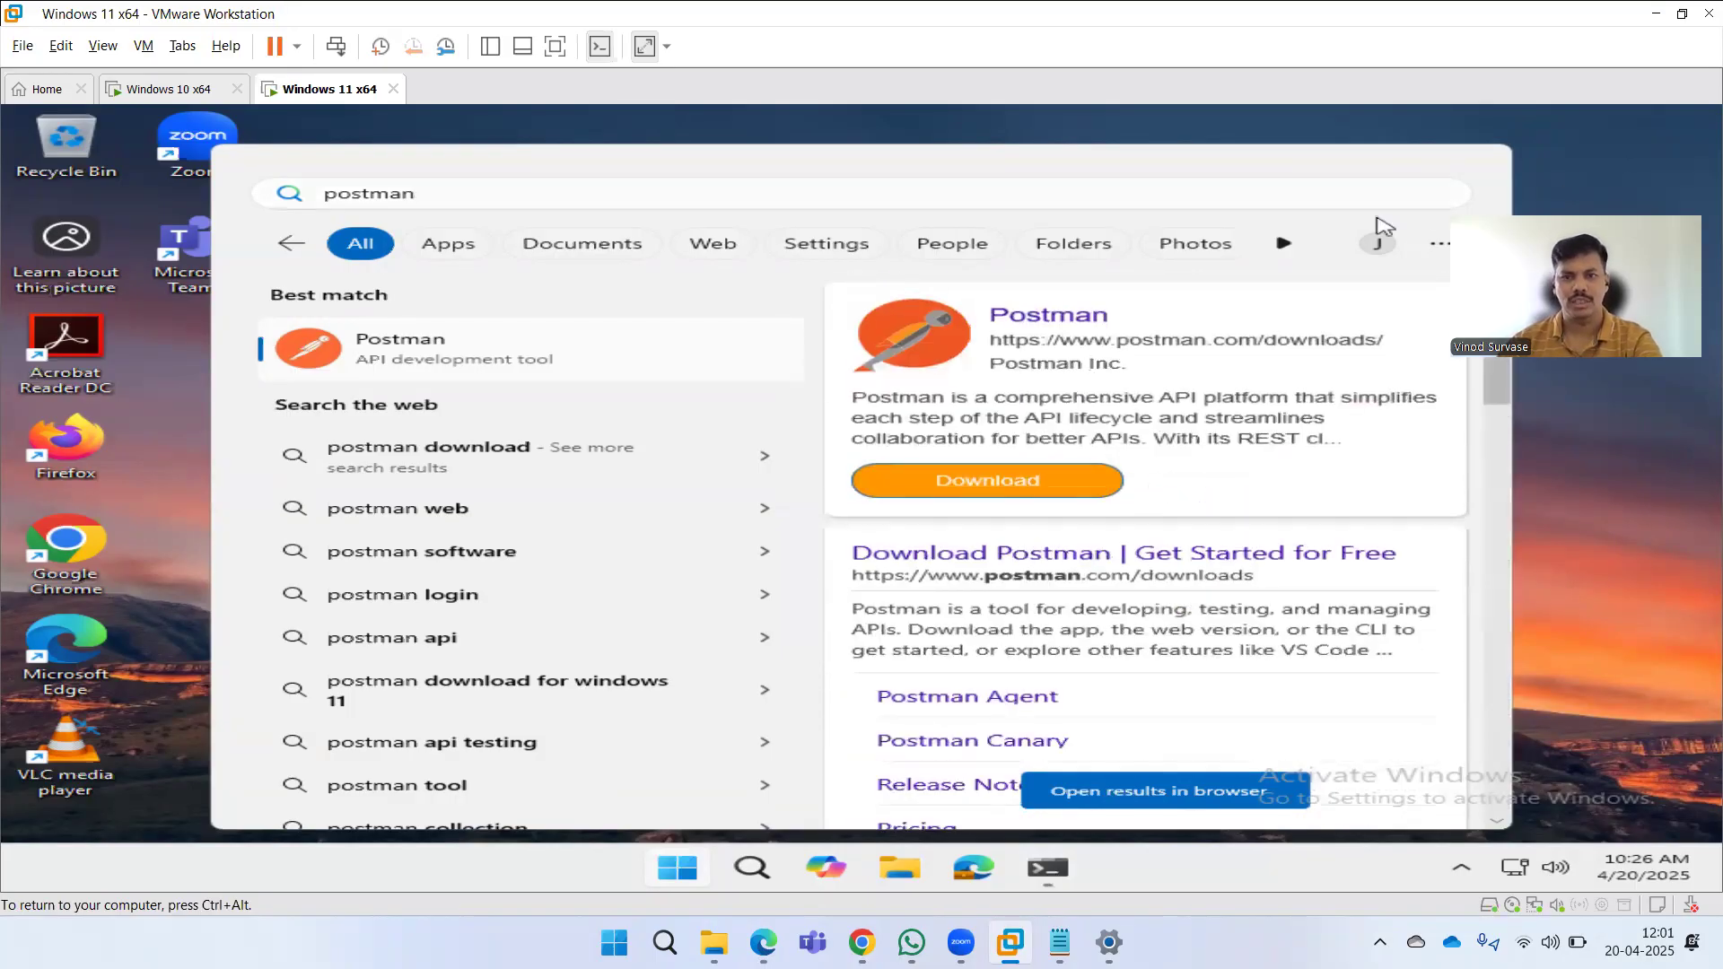
key("Escape")
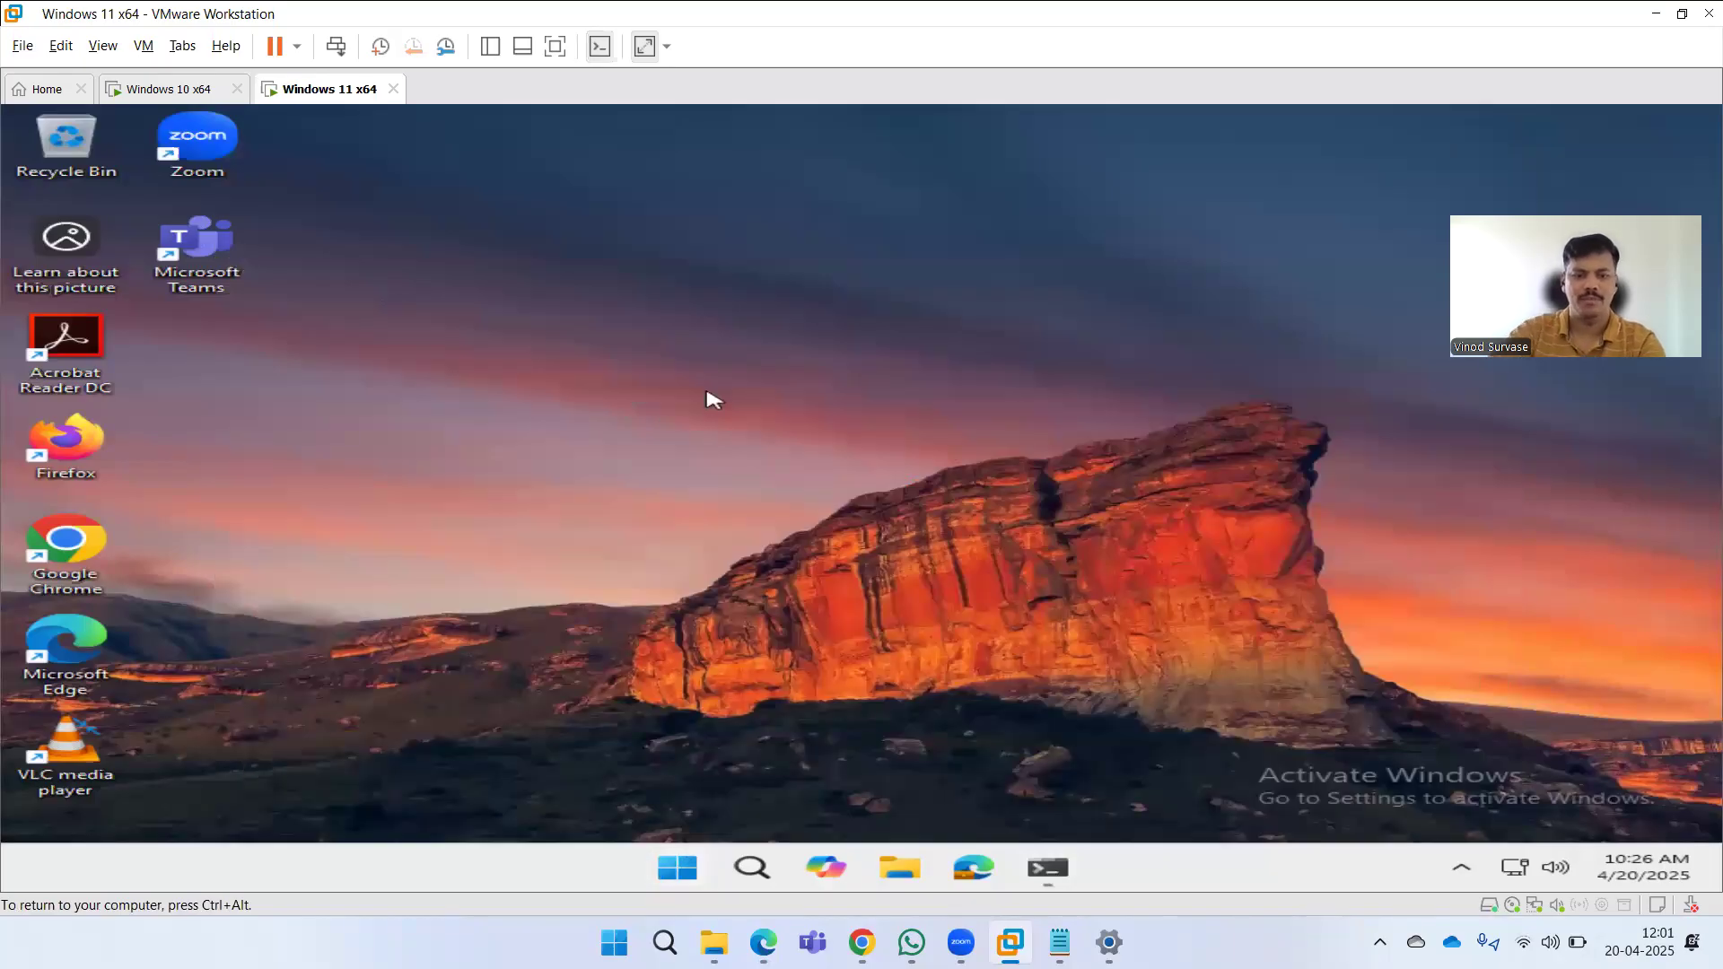
Open Search permissions and history settings on the Windows 11 VM and review the cloud content search and history options.
key("super")
key("super")
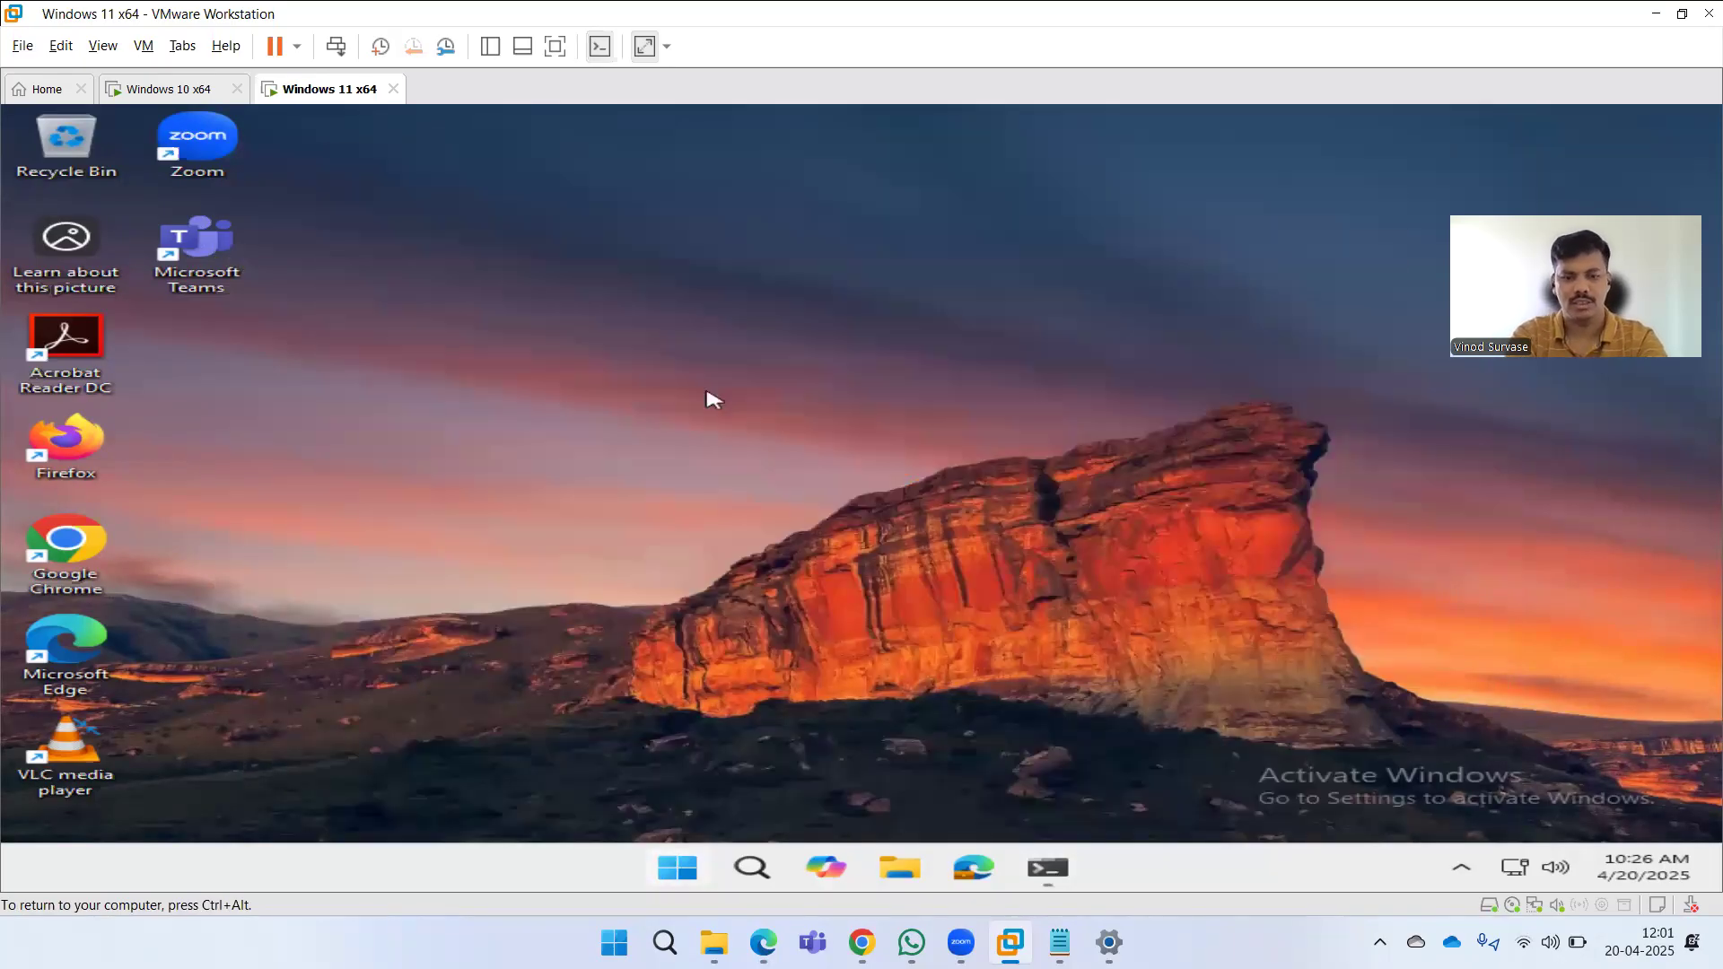
key("super")
type("search permi")
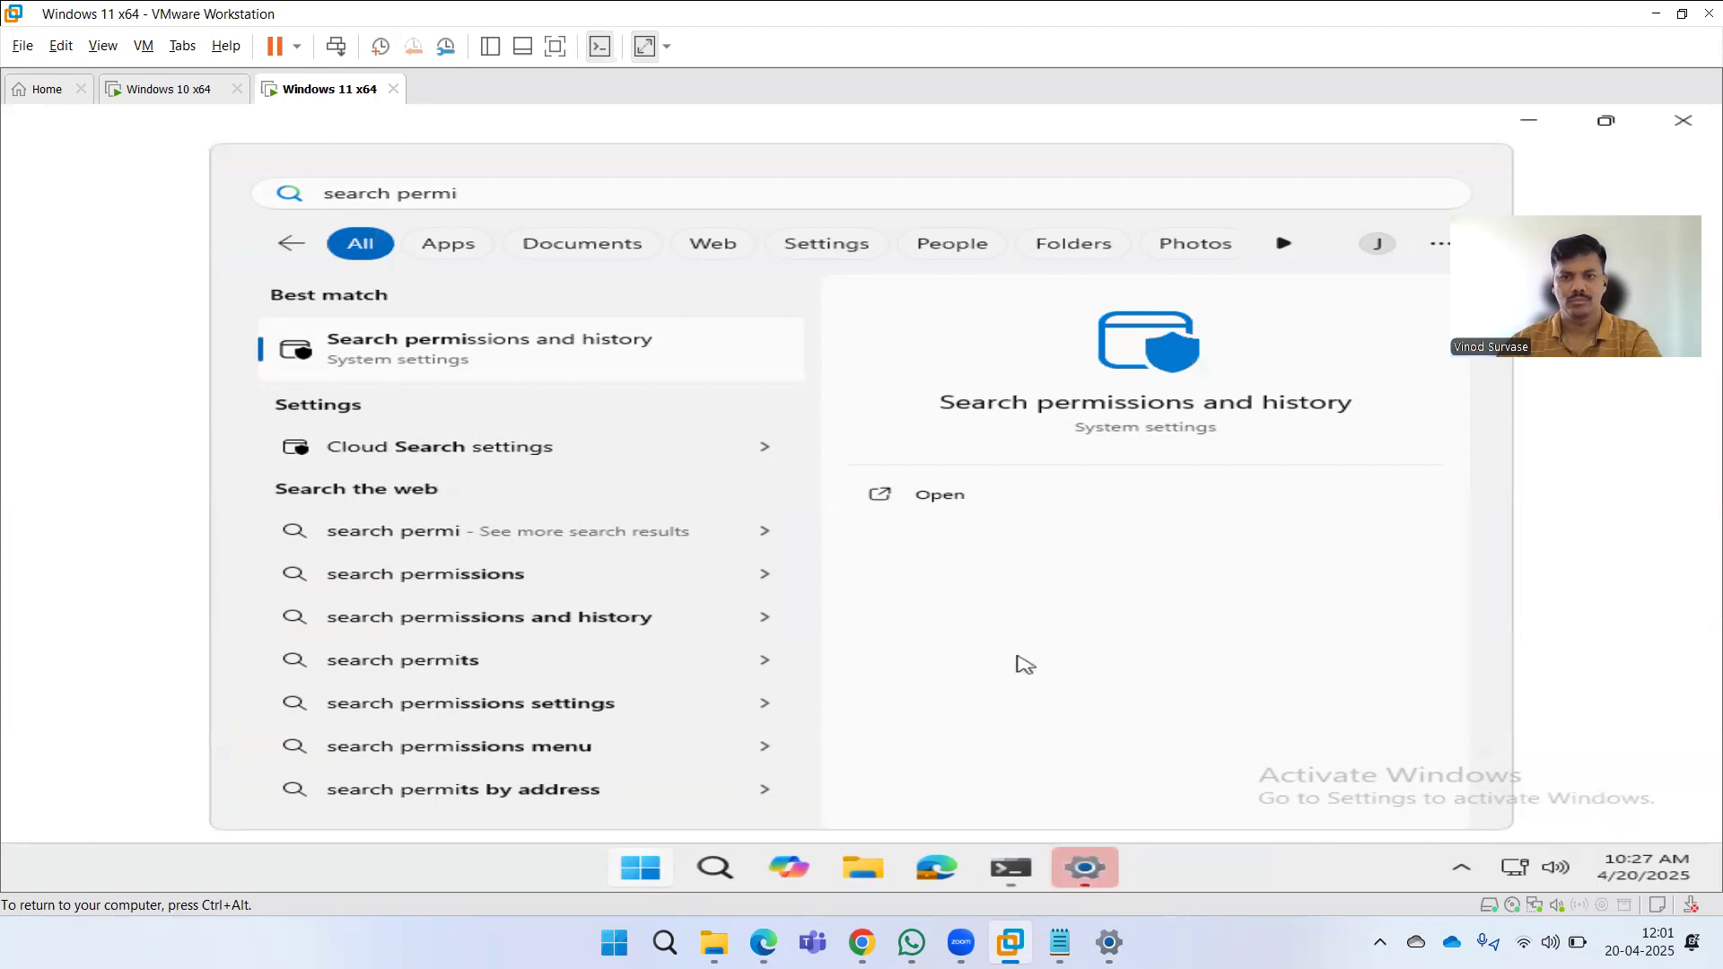
left_click(1085, 866)
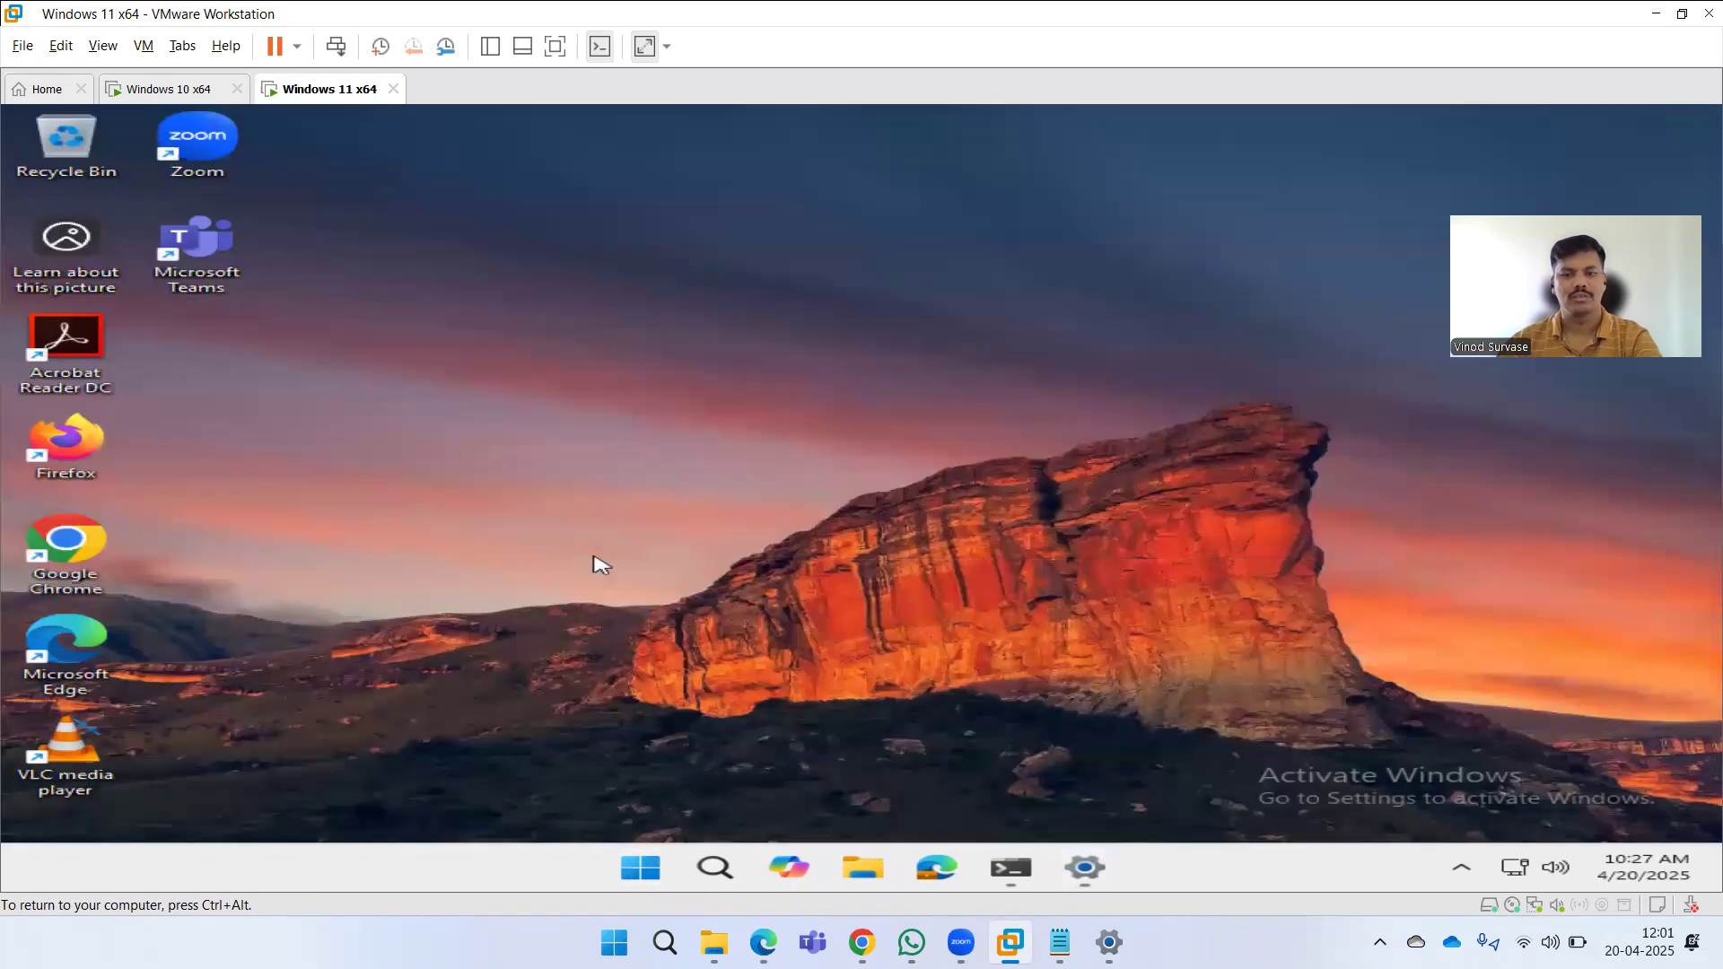
left_click(1084, 867)
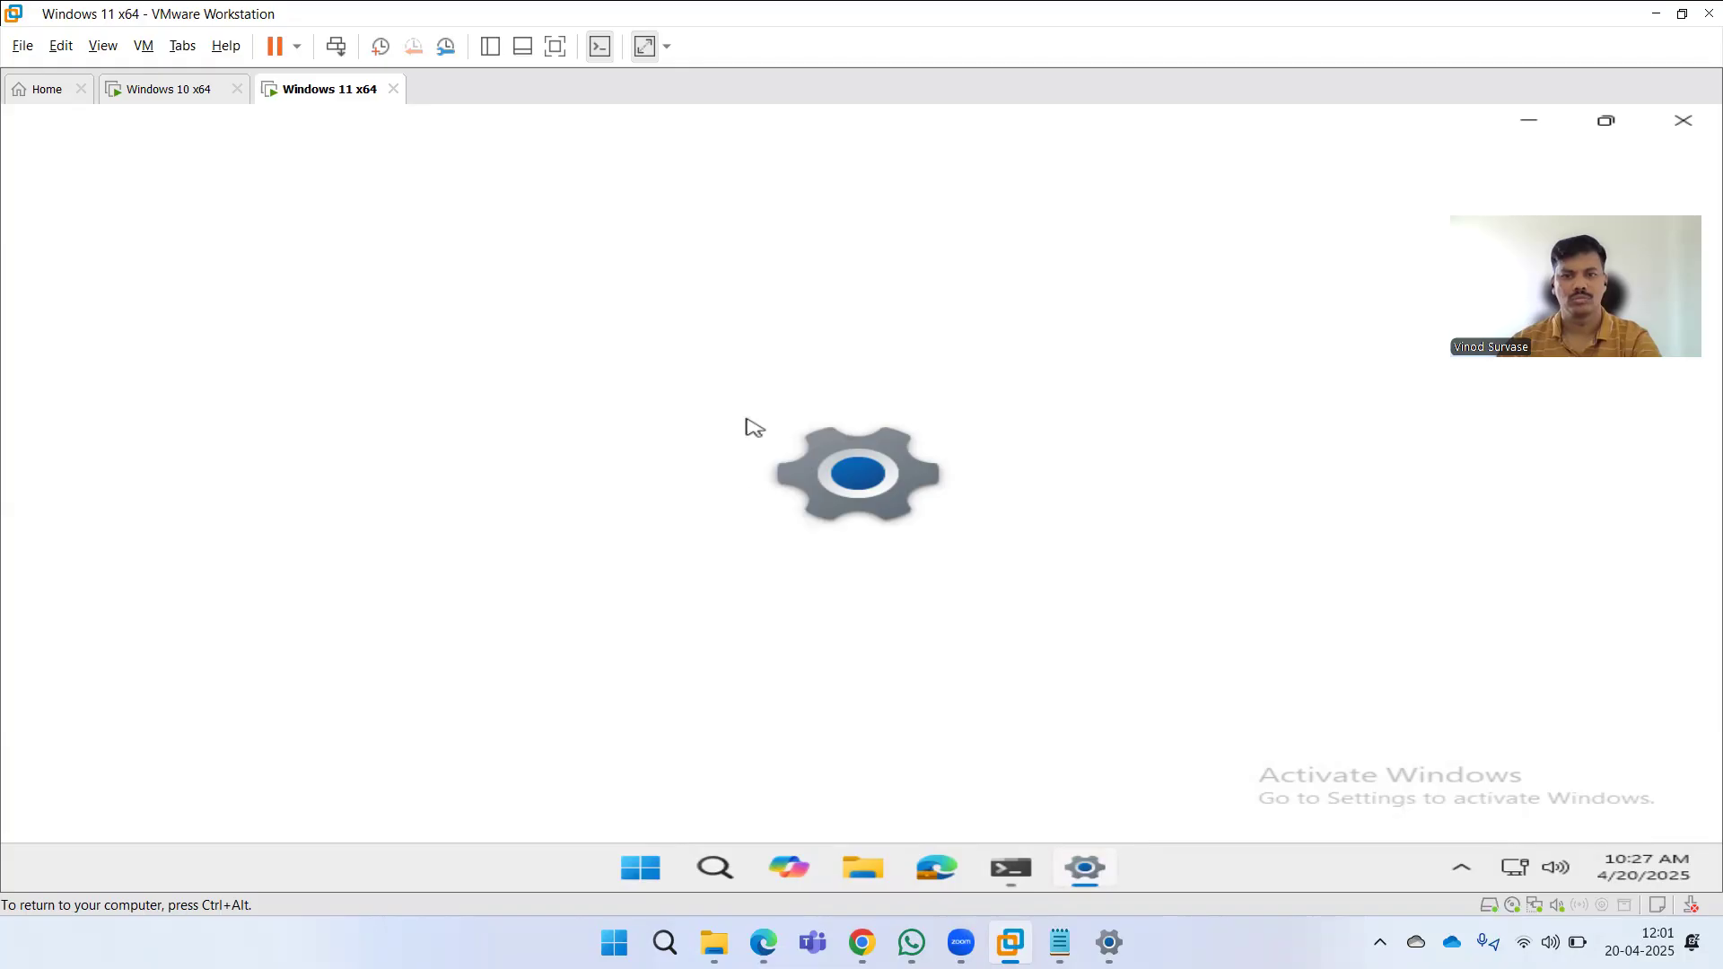
scroll(897, 557, "down", 4)
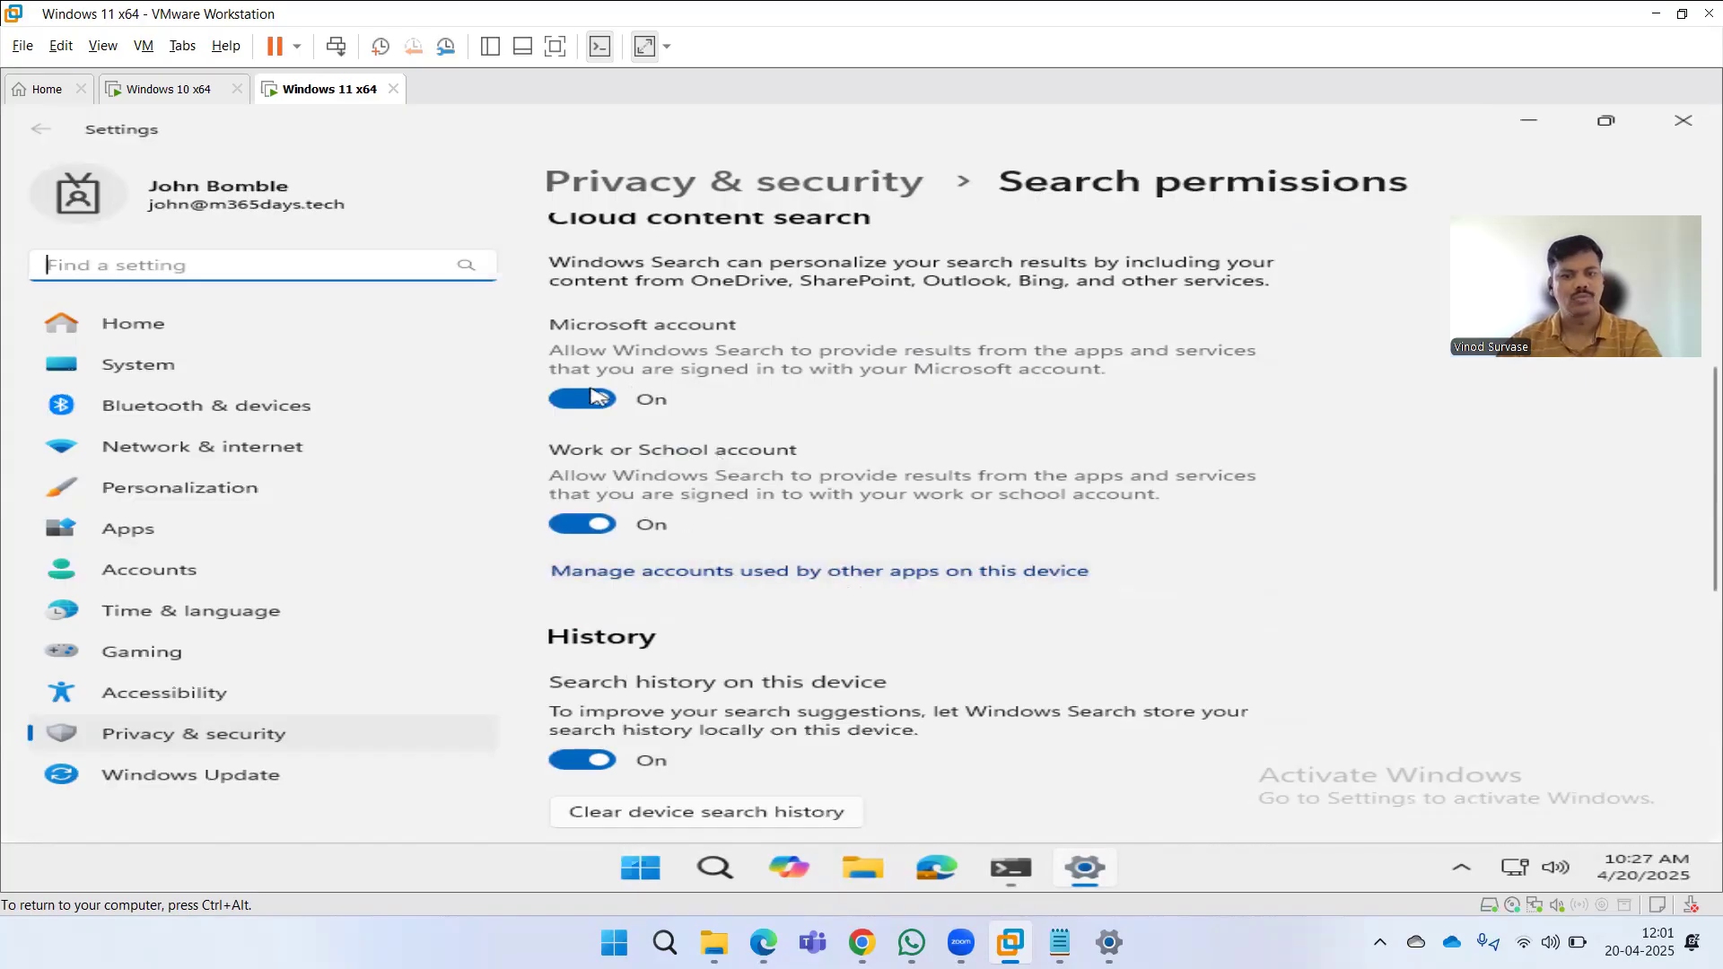
scroll(709, 530, "down", 3)
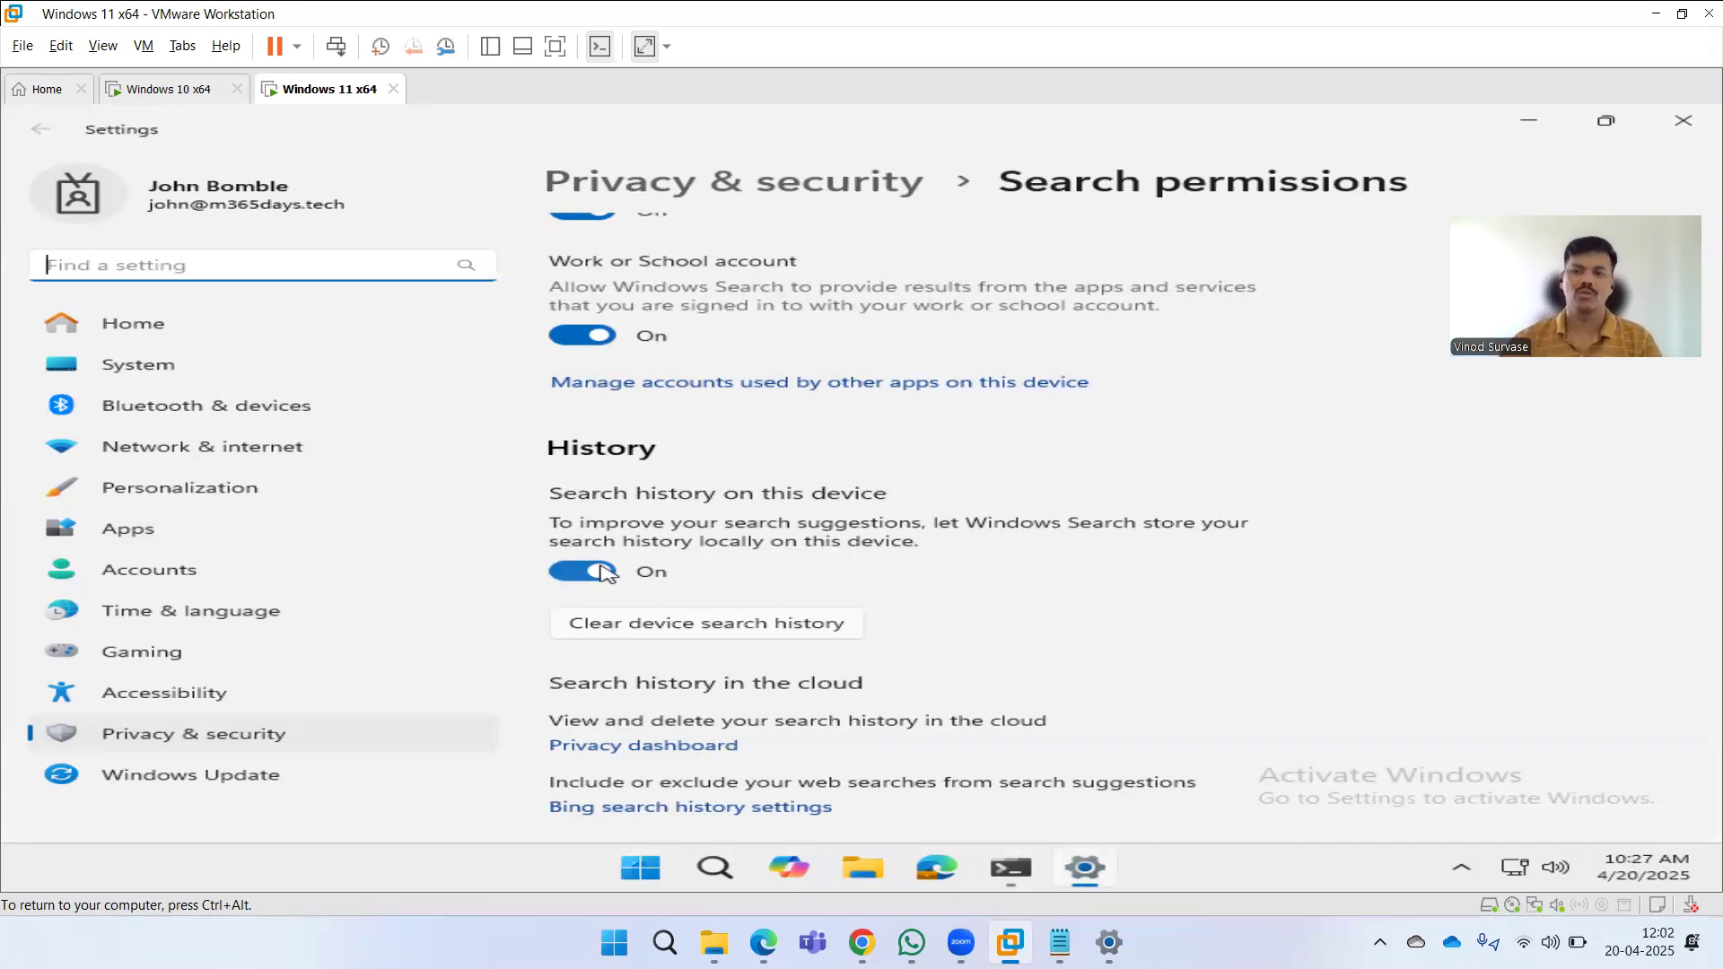
Open the policy's device and user check-in status report, then return to the policy overview.
scroll(1135, 574, "up", 6)
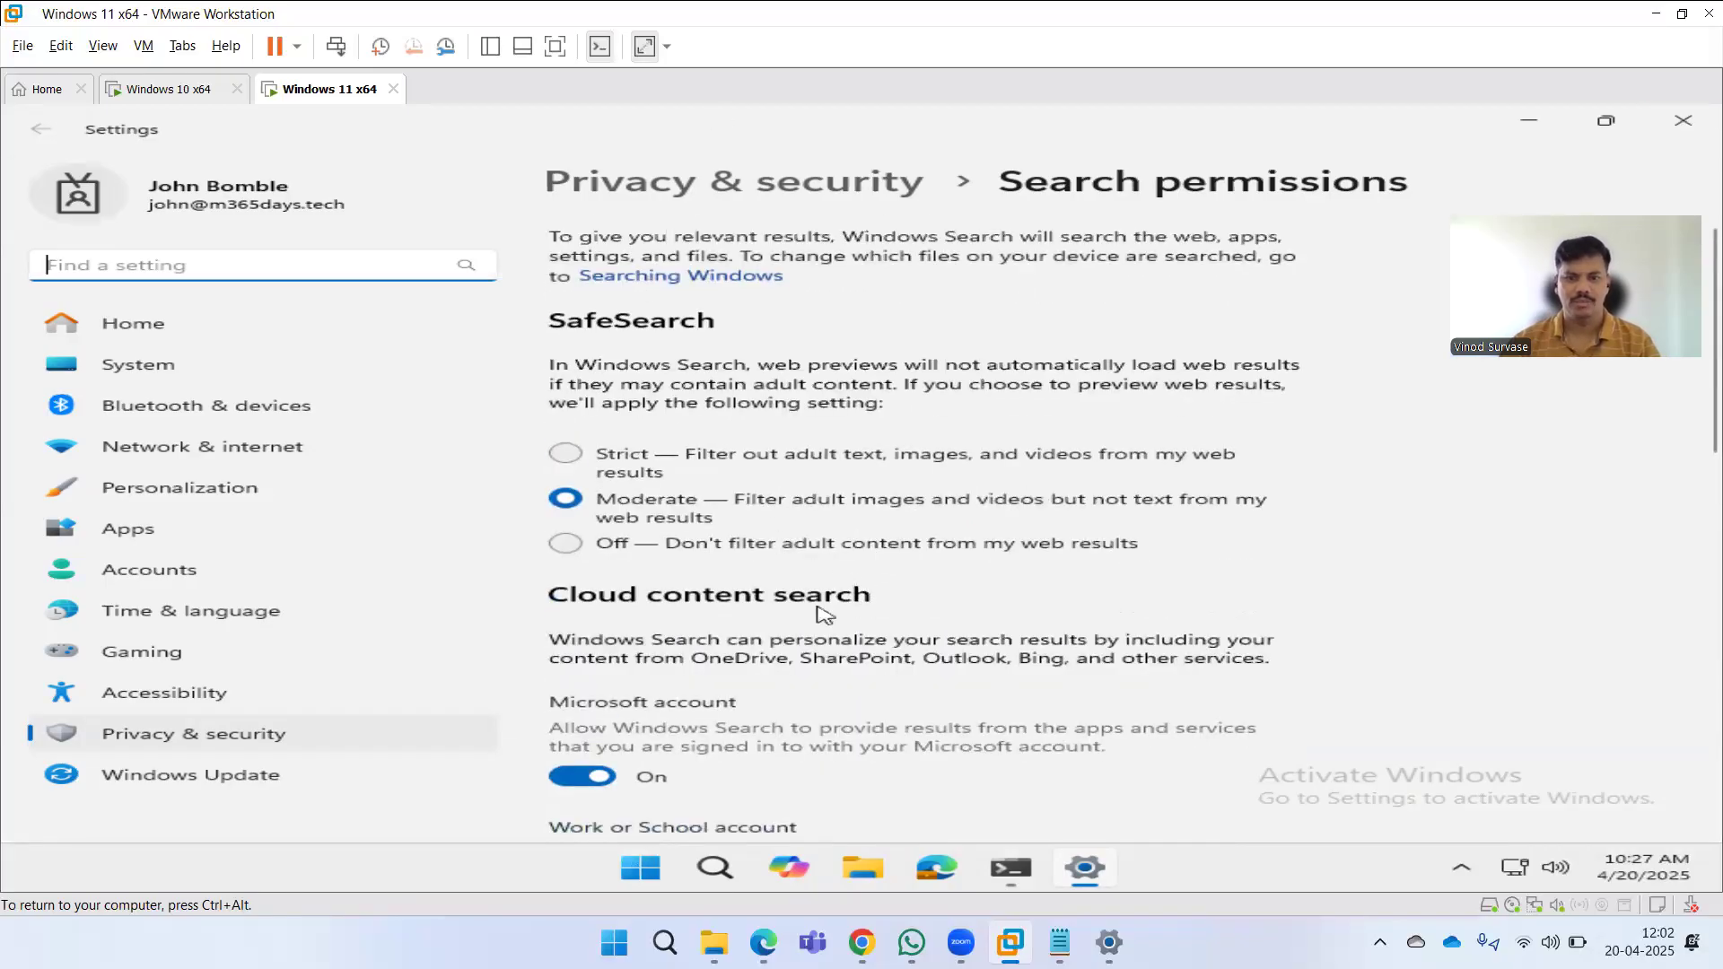
left_click(763, 942)
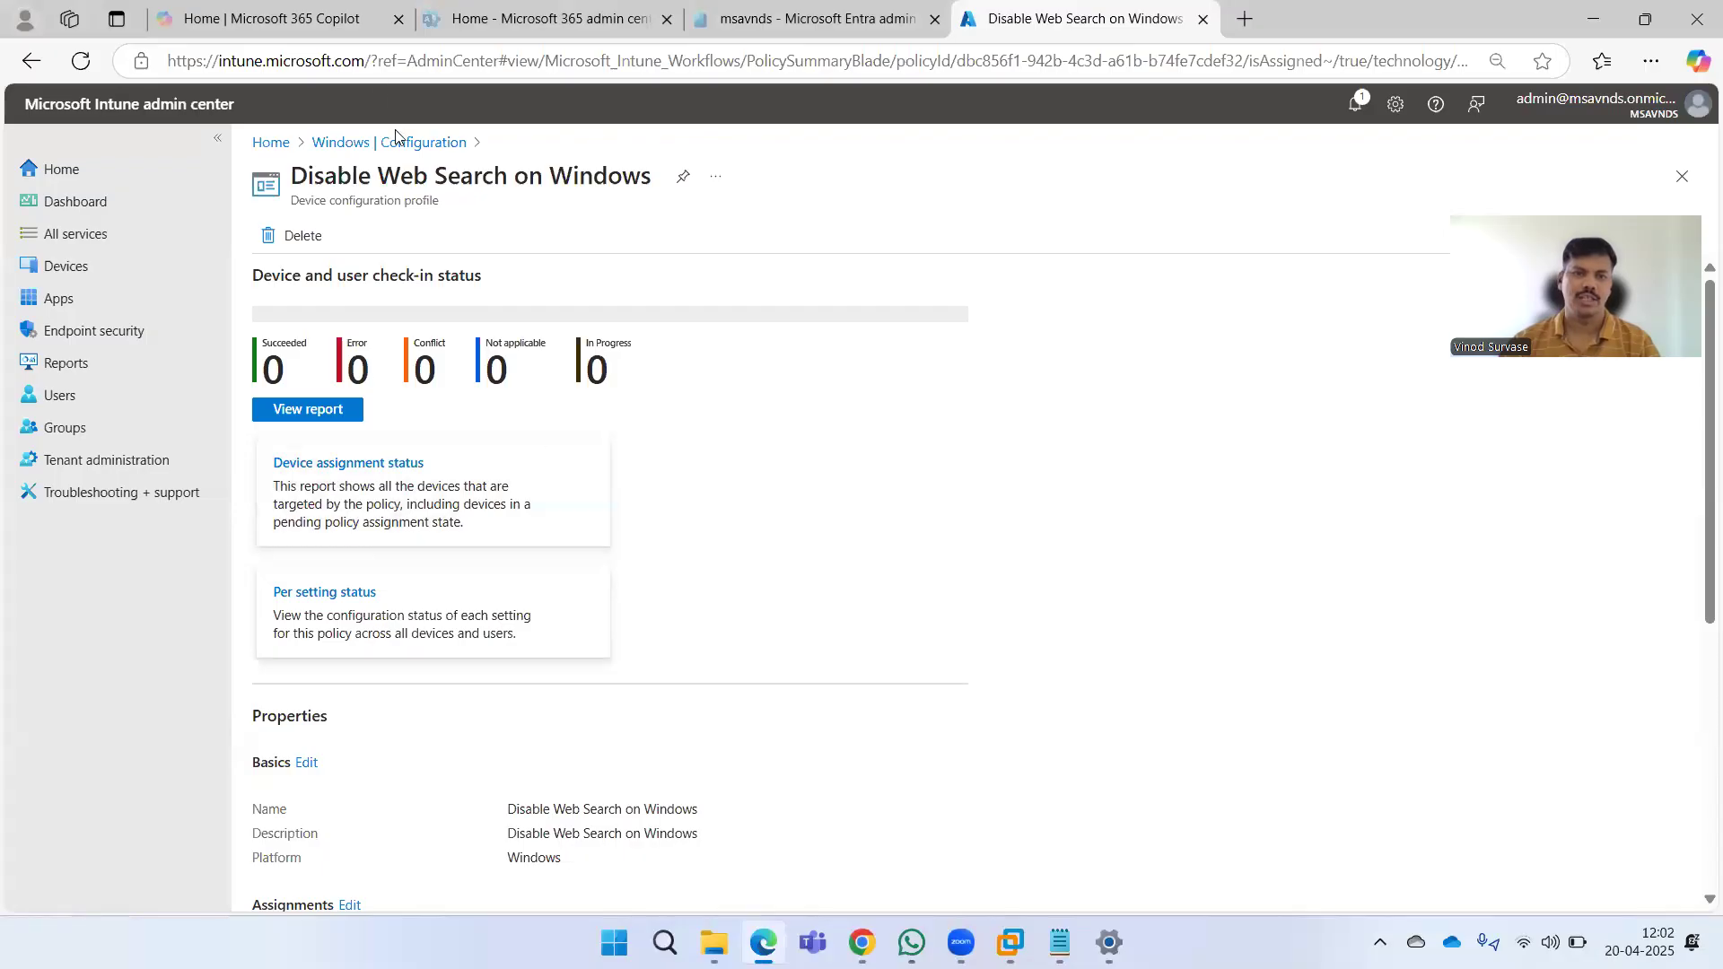
left_click(308, 409)
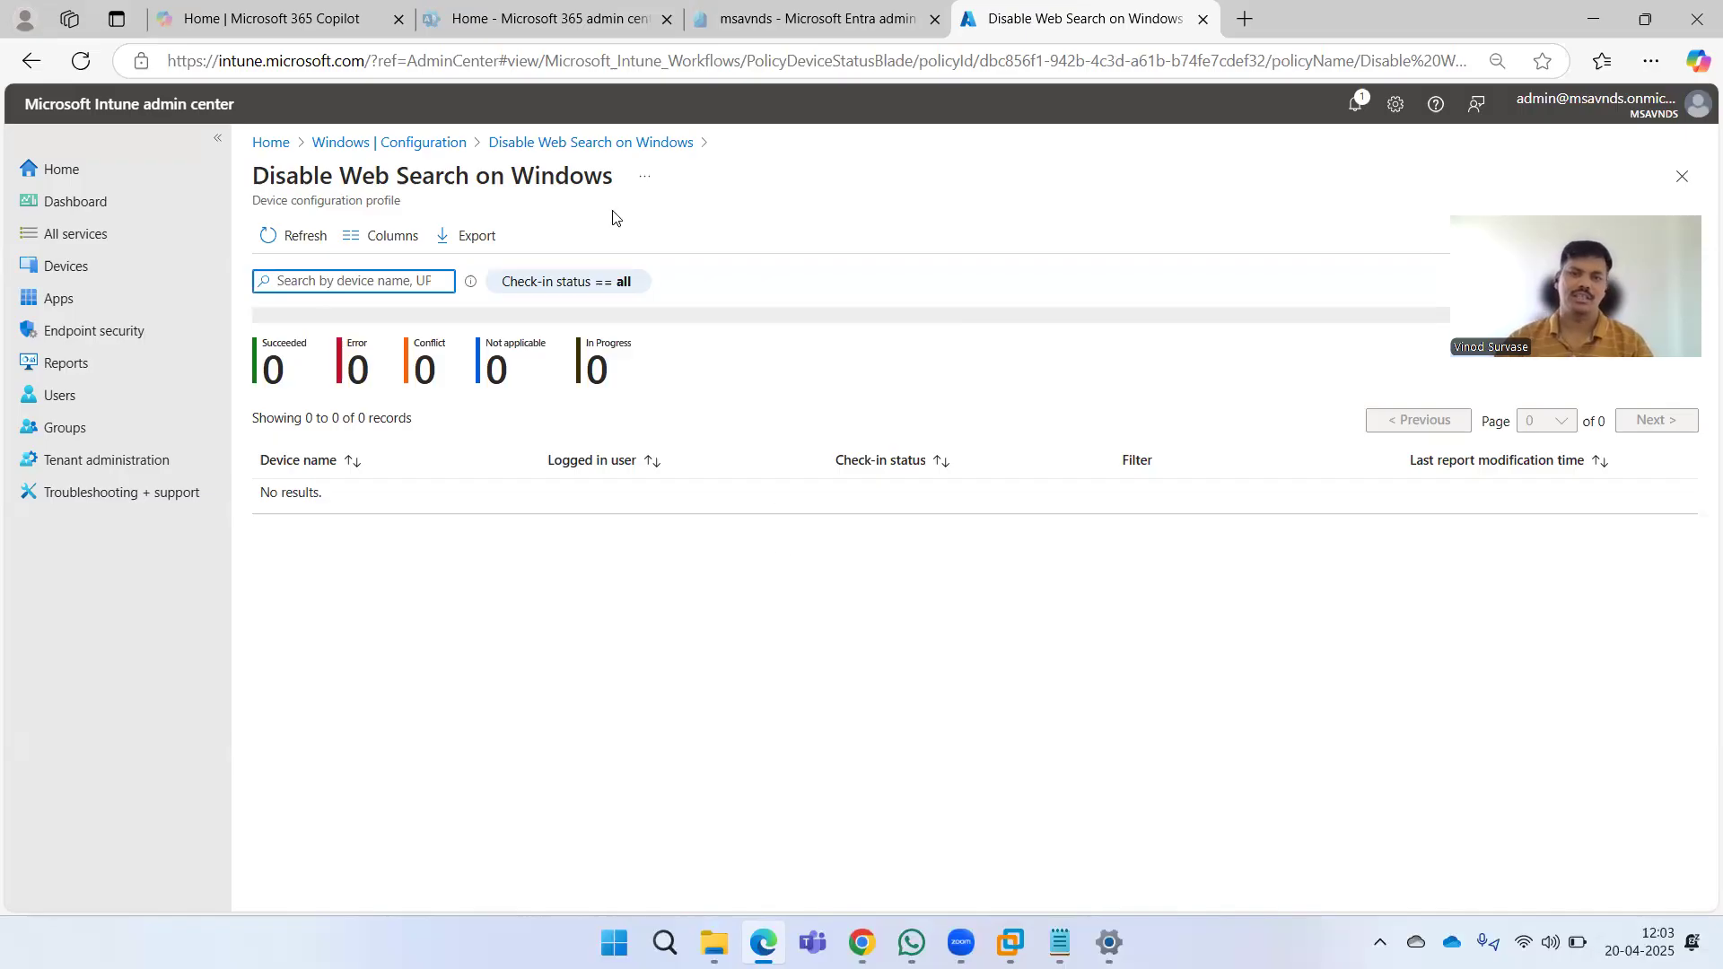
left_click(612, 143)
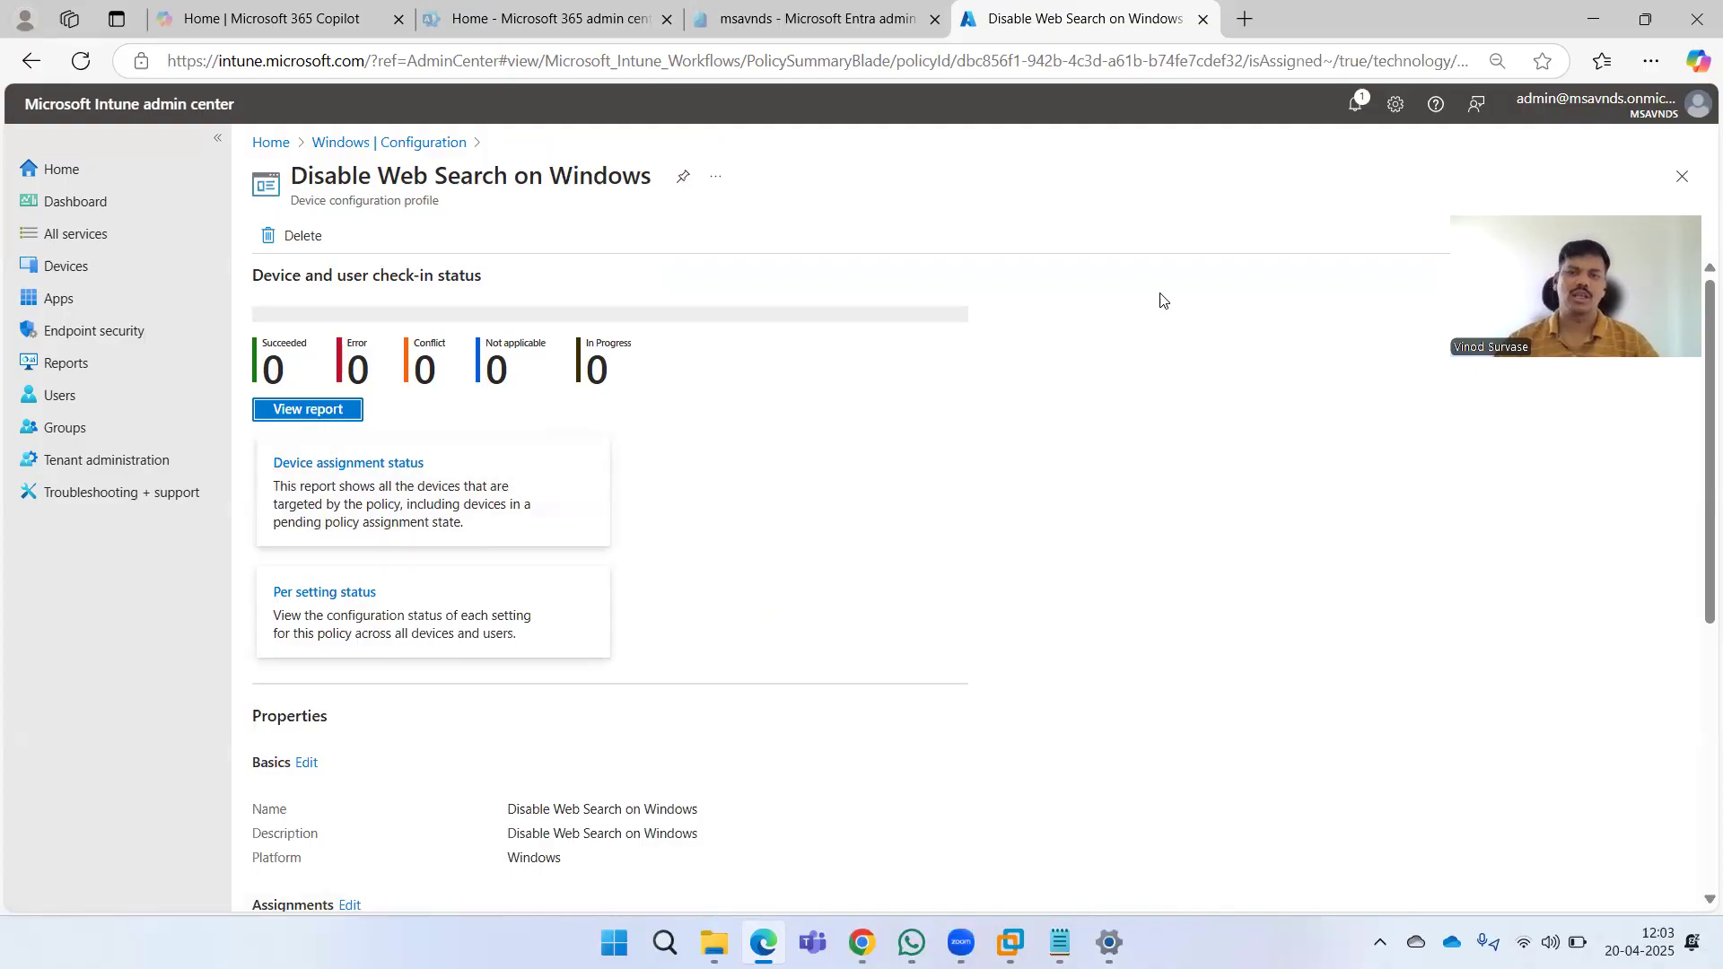
Check the notifications, then reopen the Disable Web Search on Windows policy from the Windows Configuration list.
left_click(1345, 121)
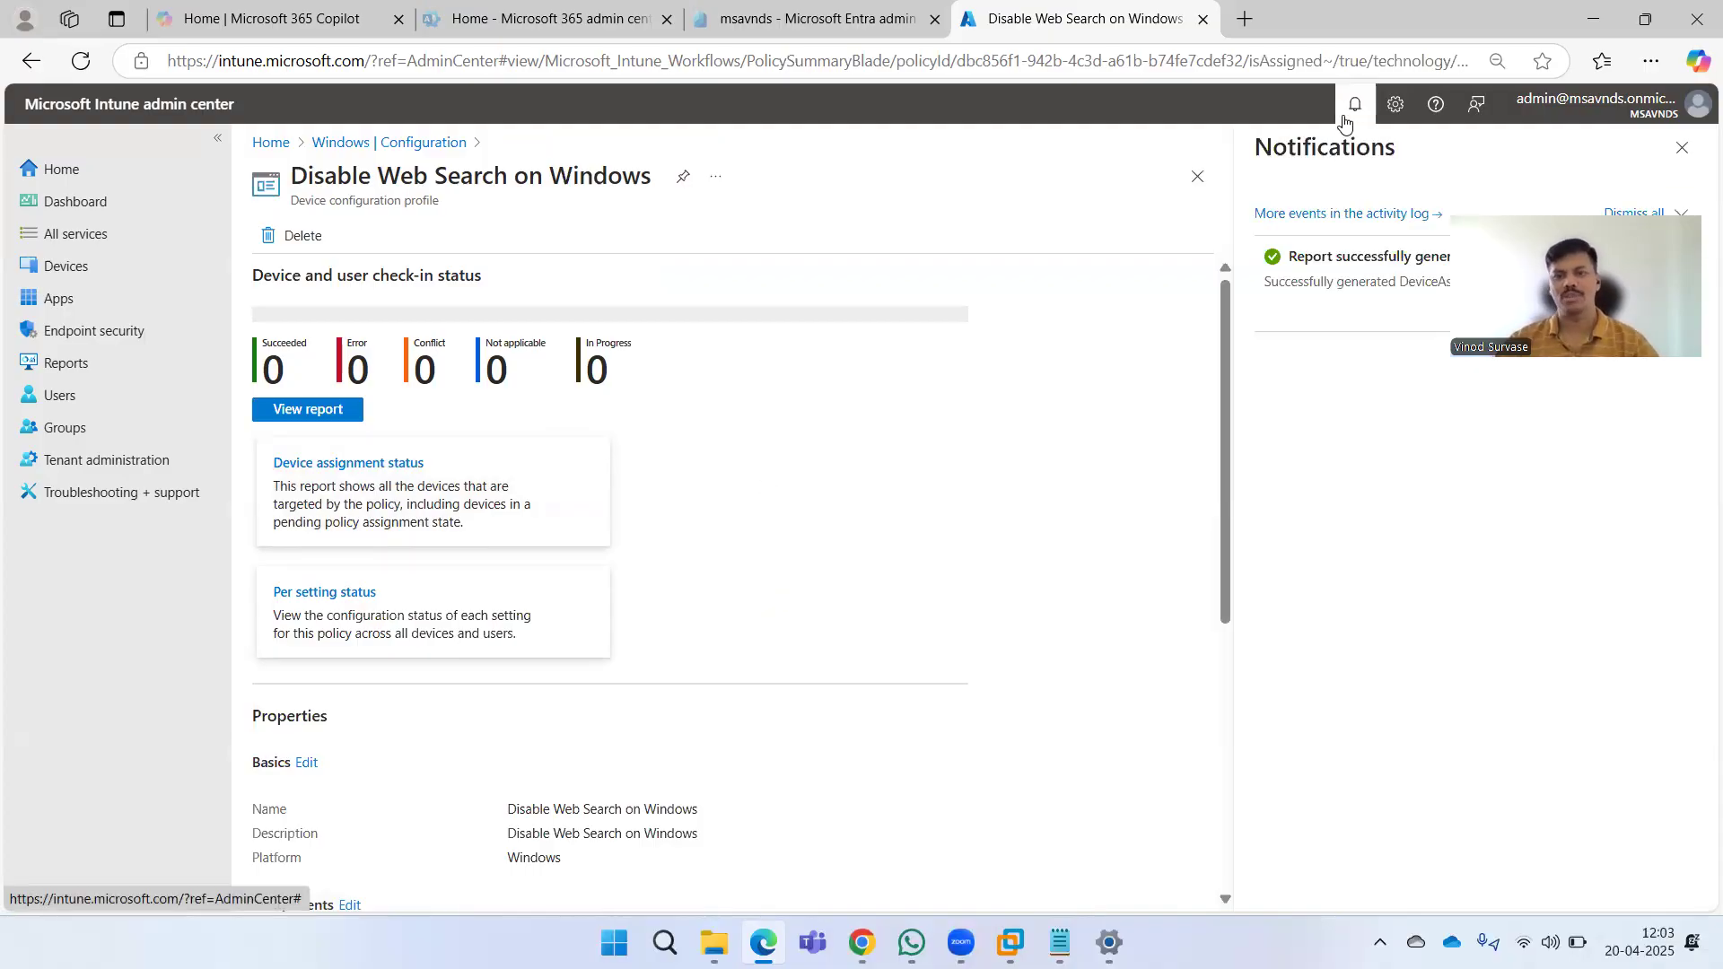
left_click(1345, 120)
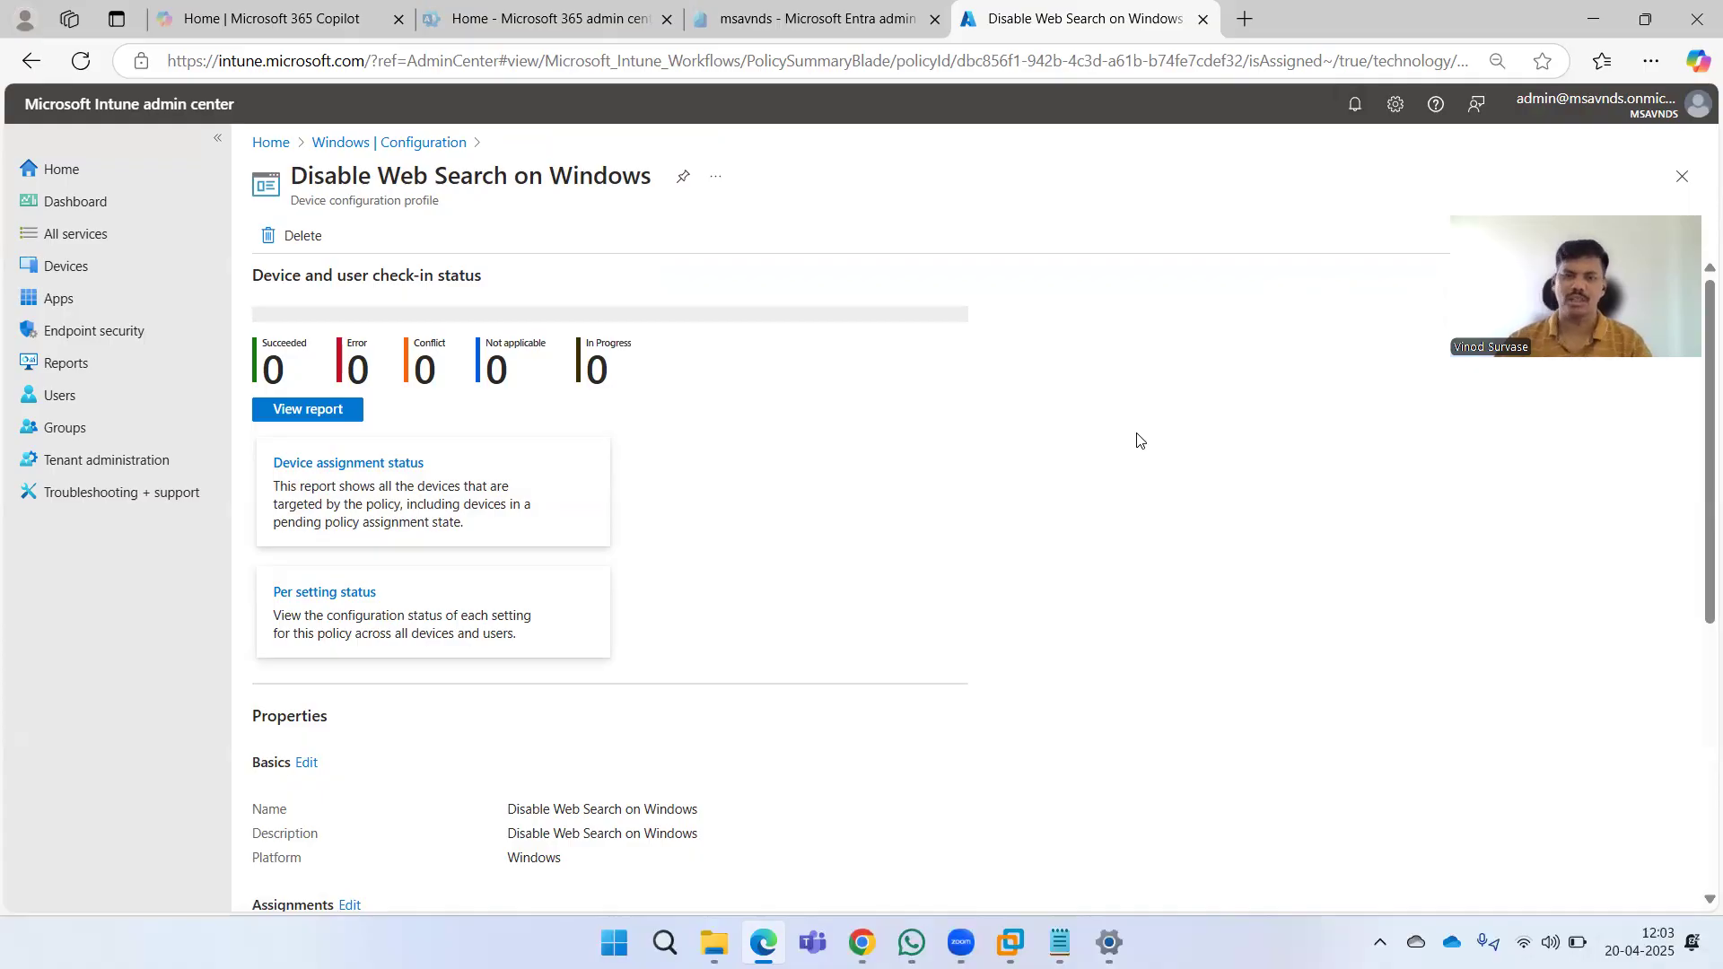
left_click(409, 146)
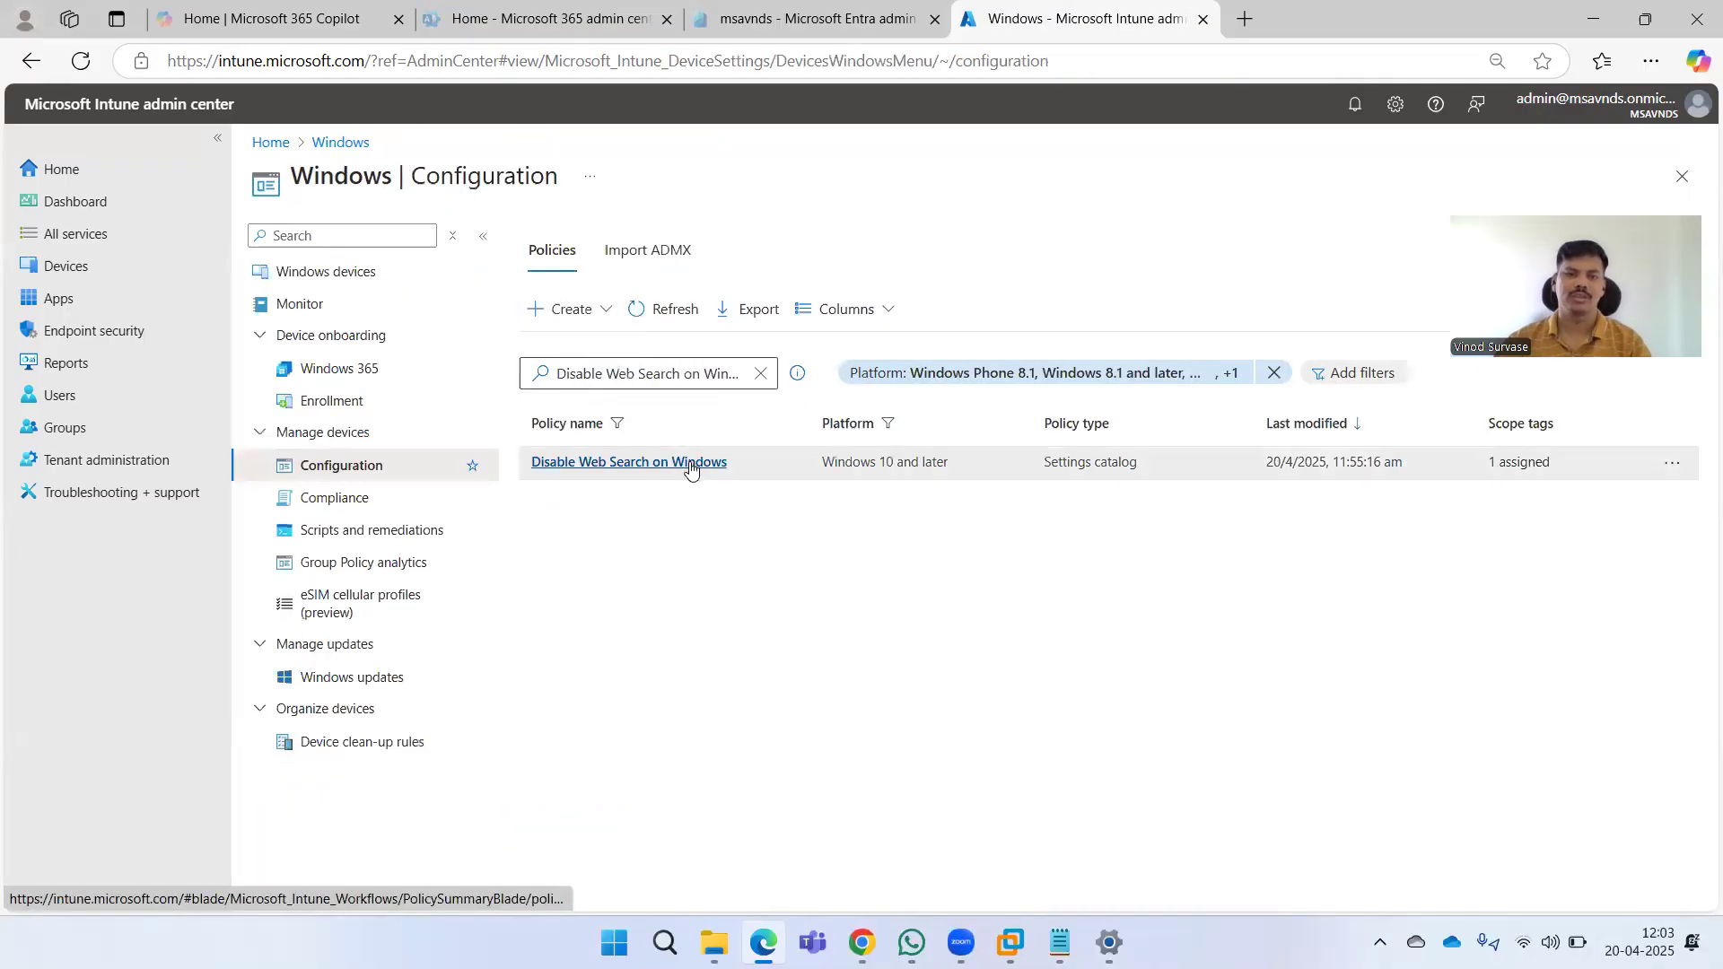
left_click(716, 467)
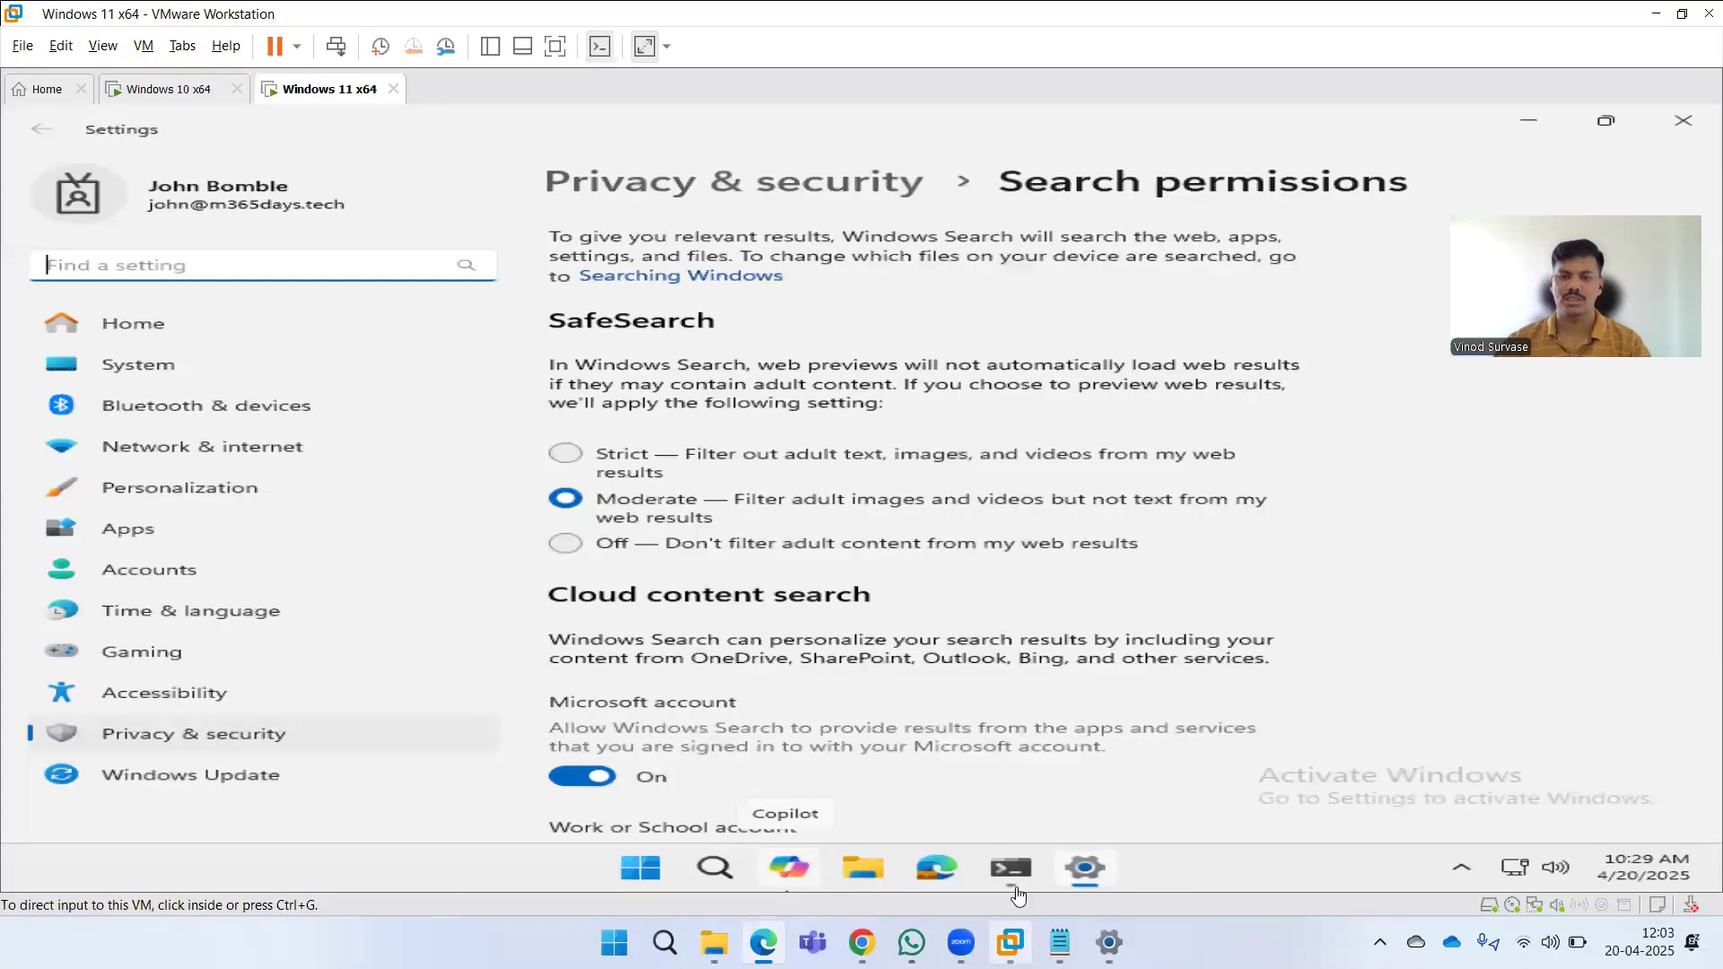
Close Settings on the Windows 11 VM and rerun gpupdate /force in the Windows 10 VM's Command Prompt.
left_click(1010, 942)
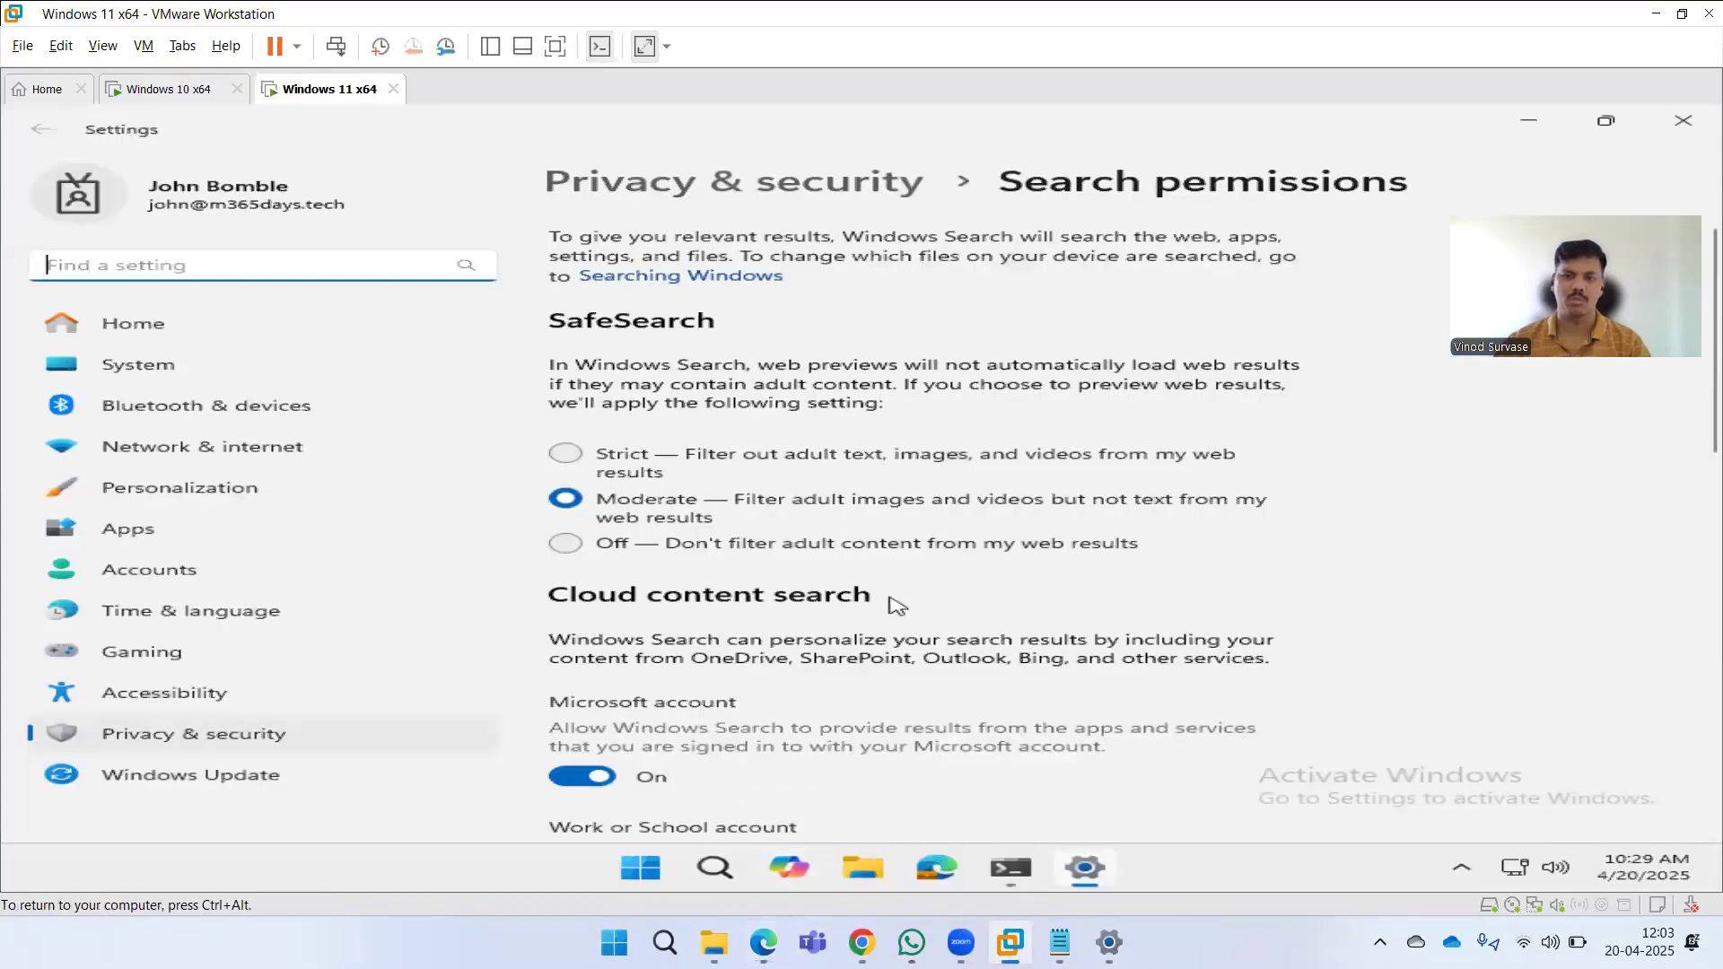
left_click(1683, 121)
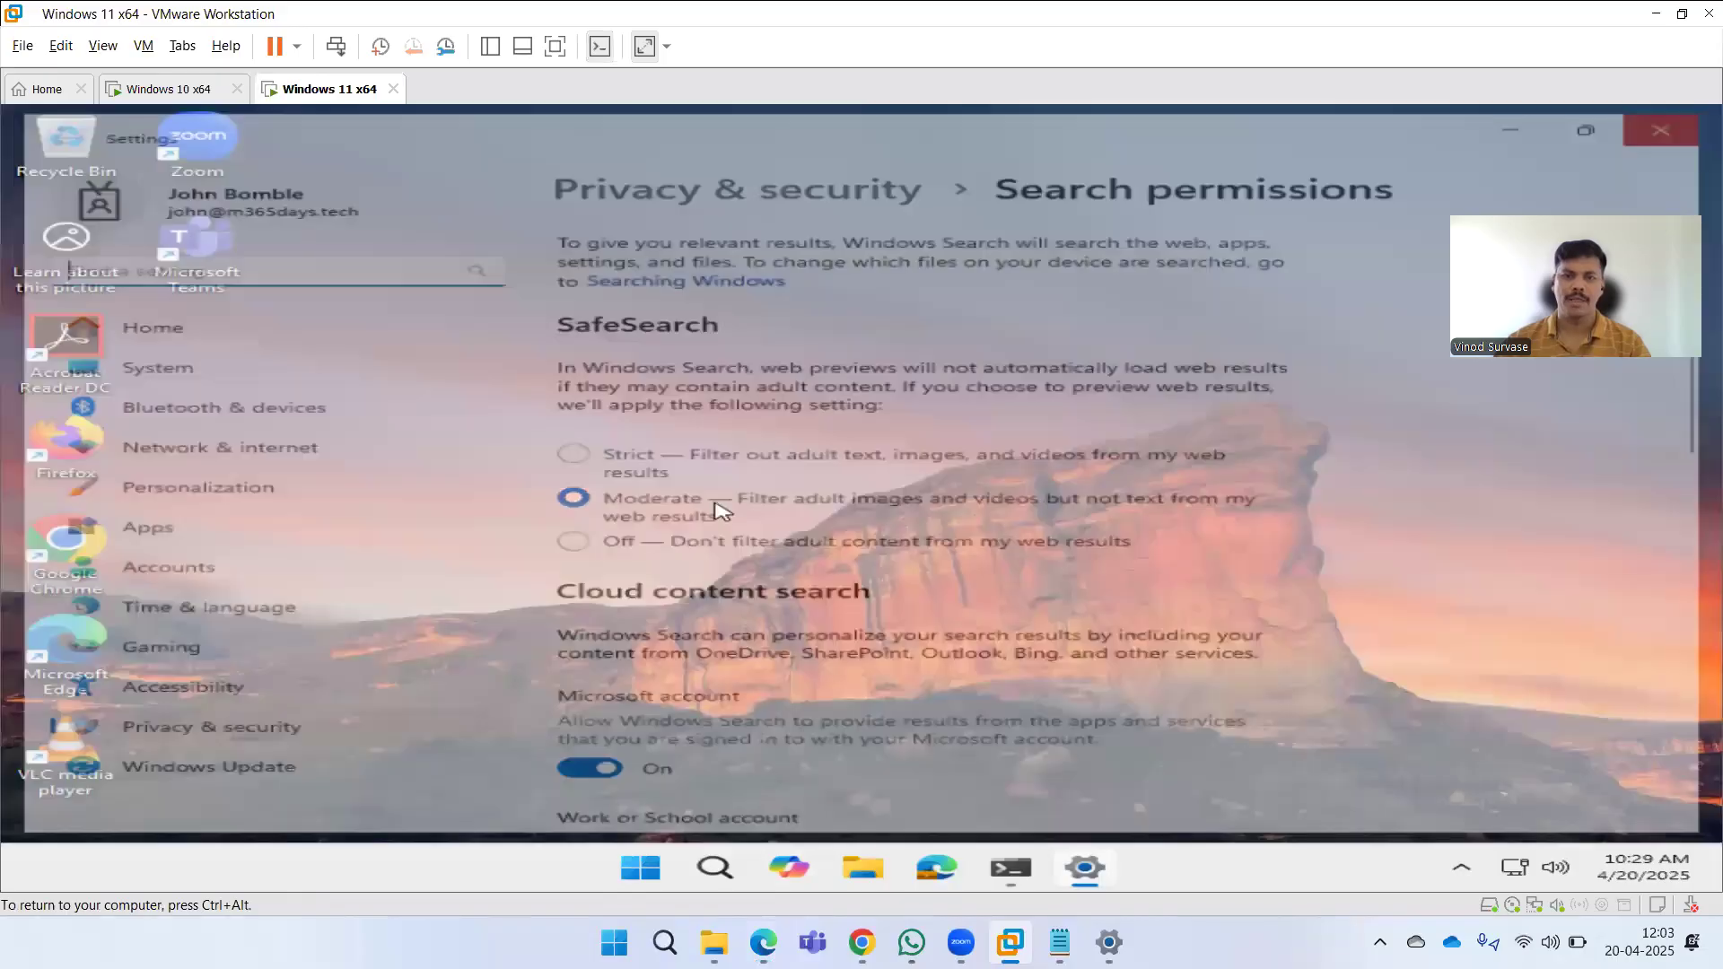
left_click(148, 91)
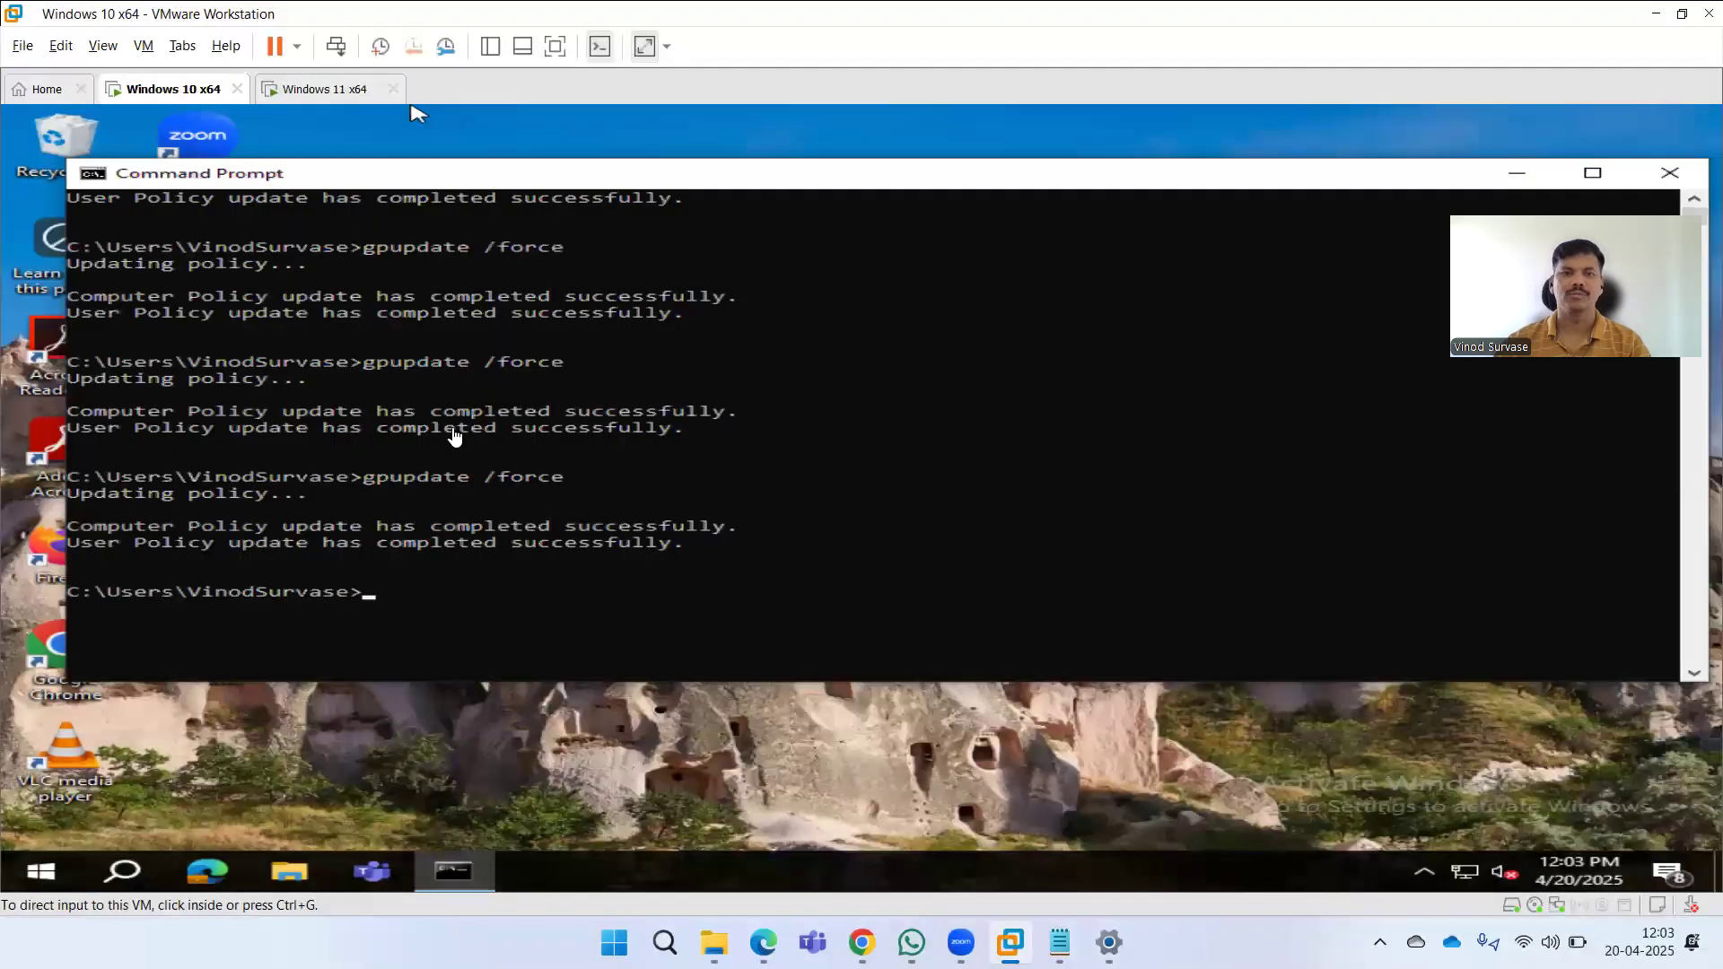
key("Up")
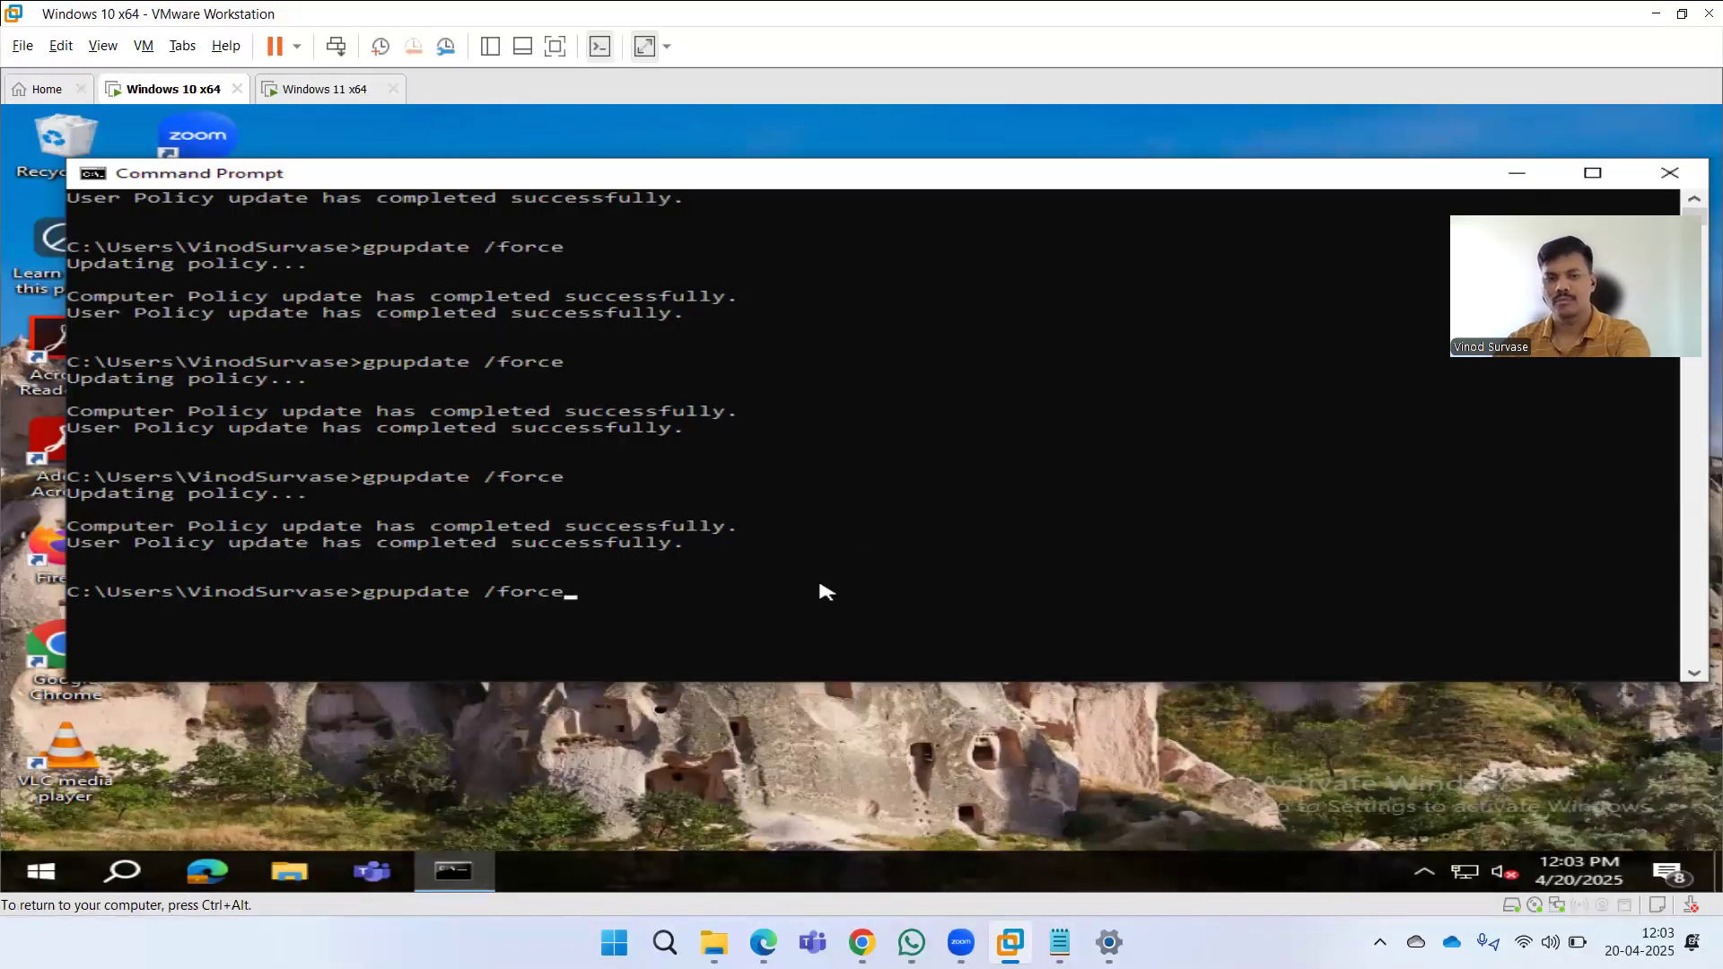
key("Return")
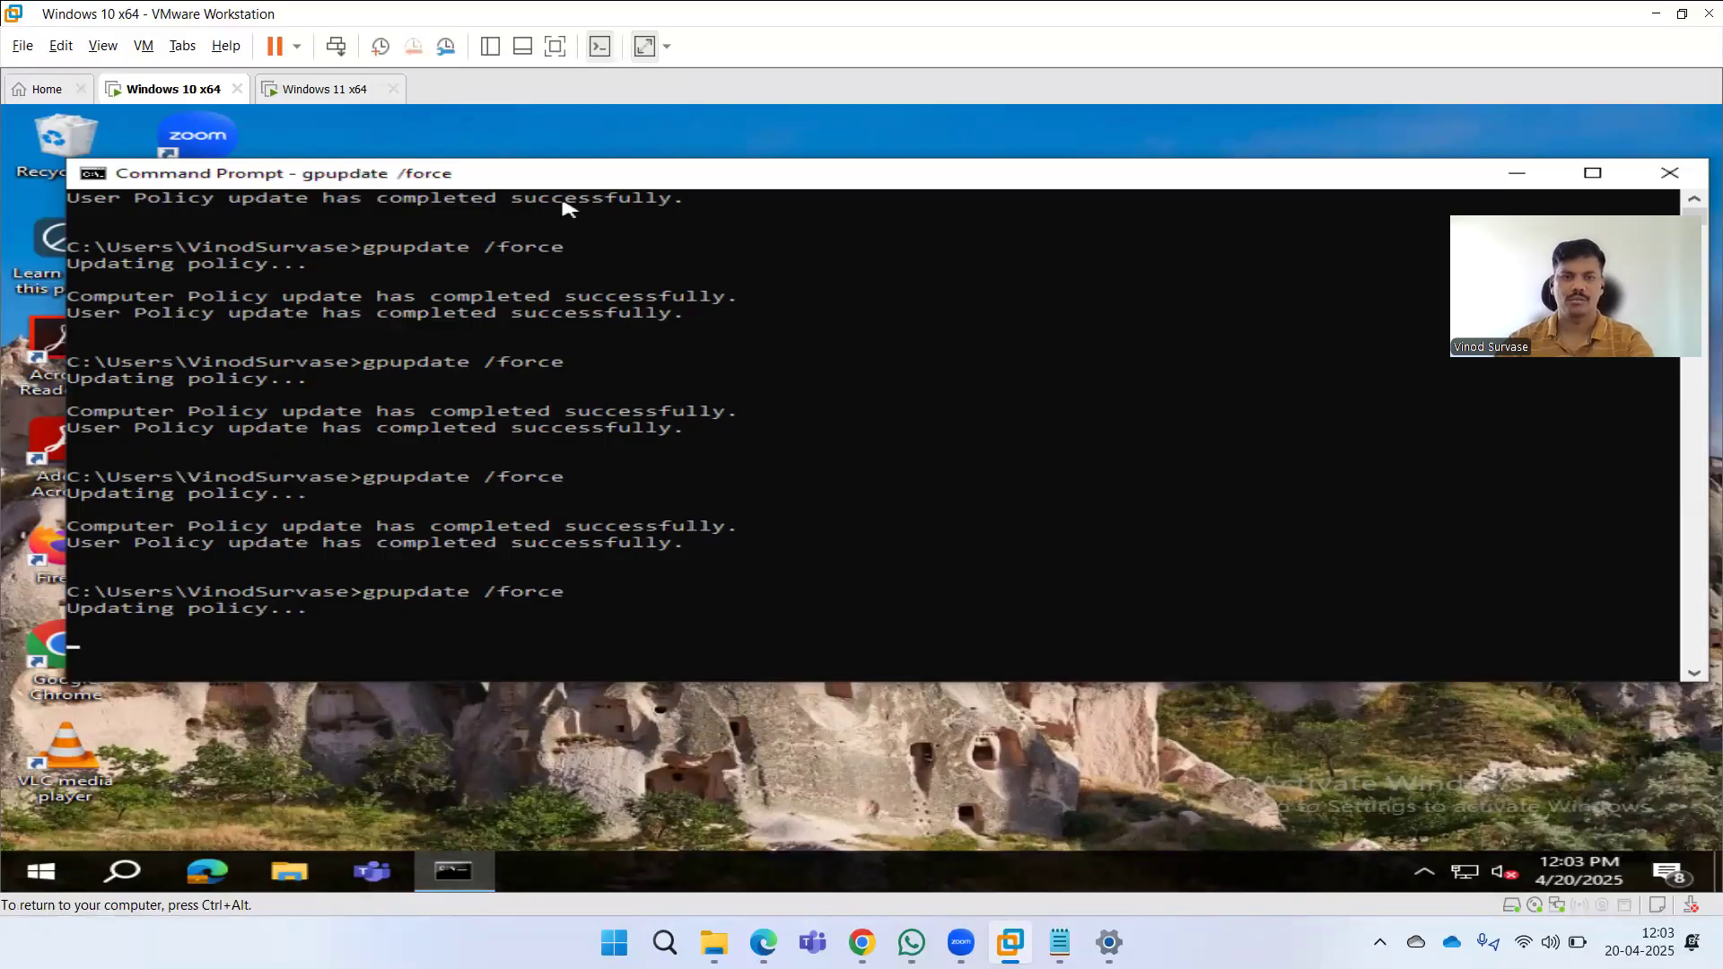
Rerun gpupdate /force in the Windows 11 VM's Command Prompt.
left_click(312, 90)
left_click(143, 112)
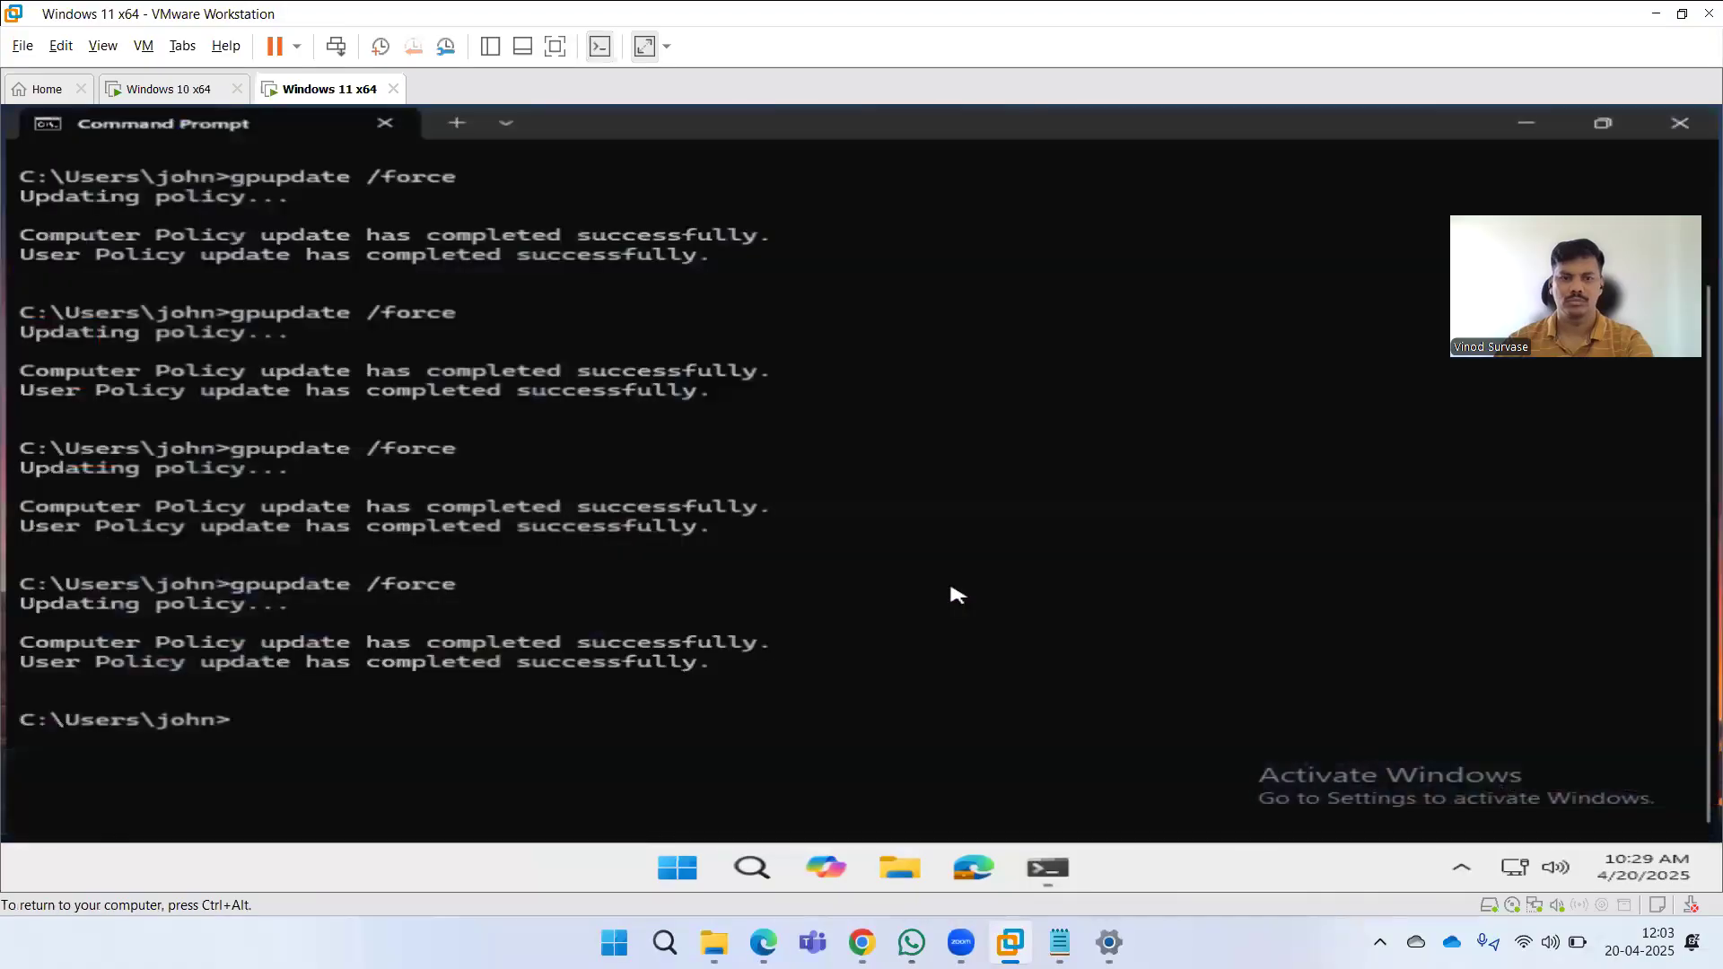
key("Up")
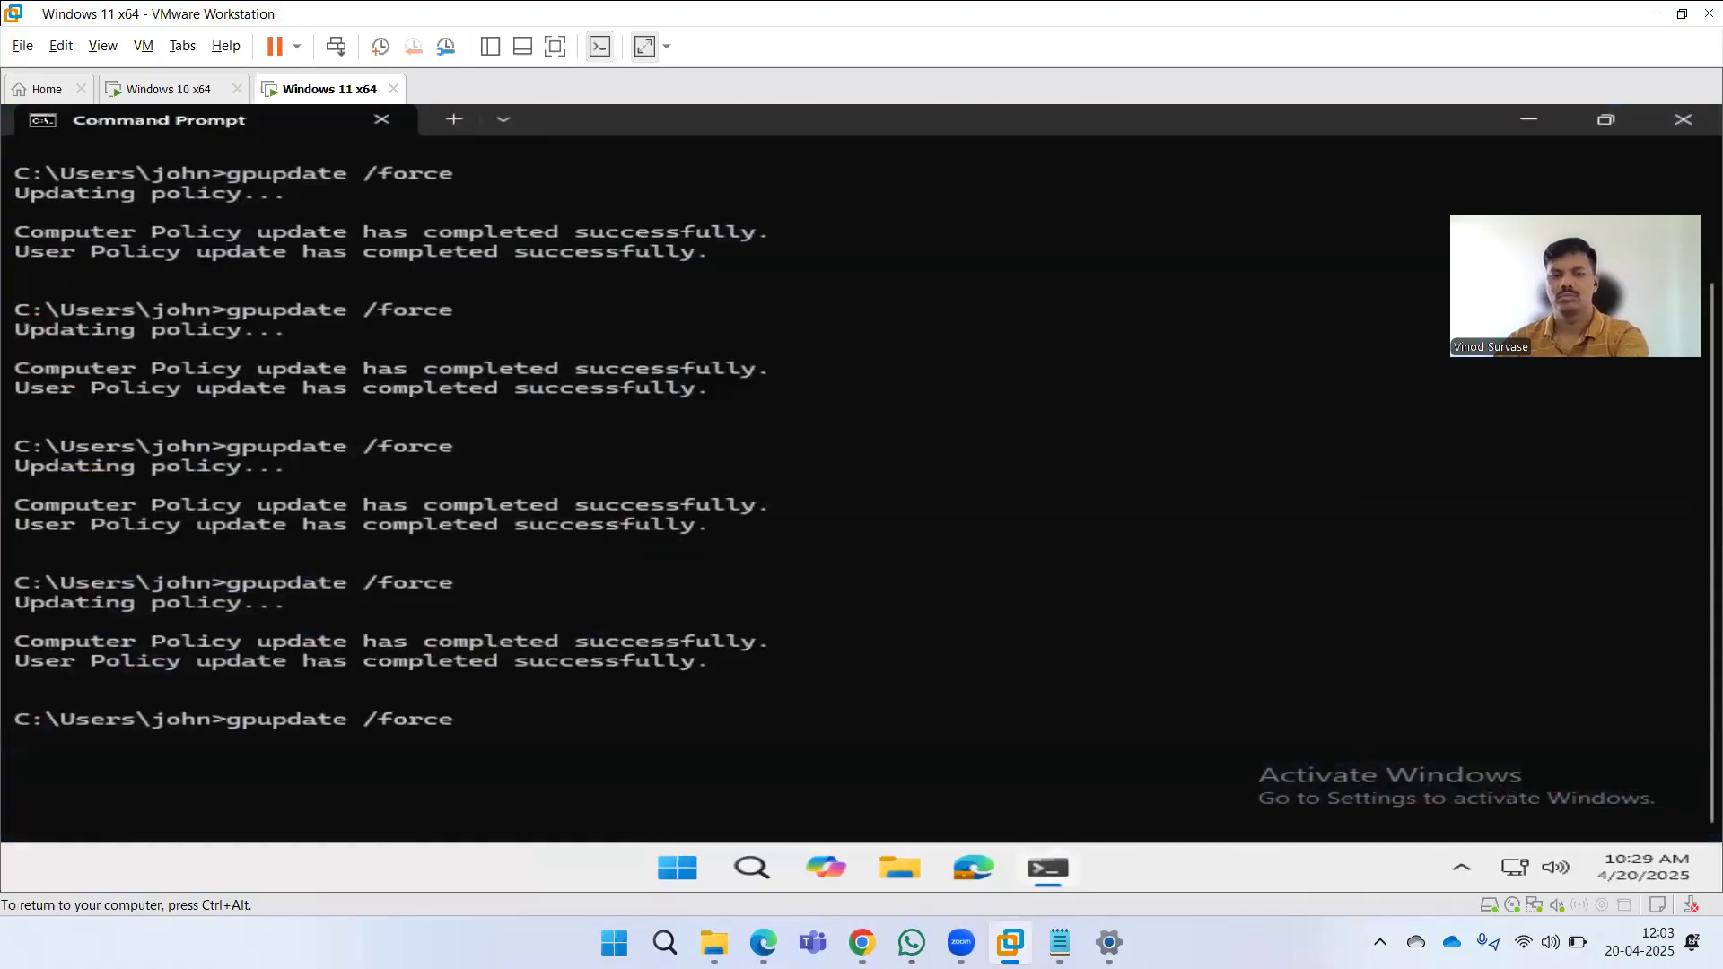
key("Return")
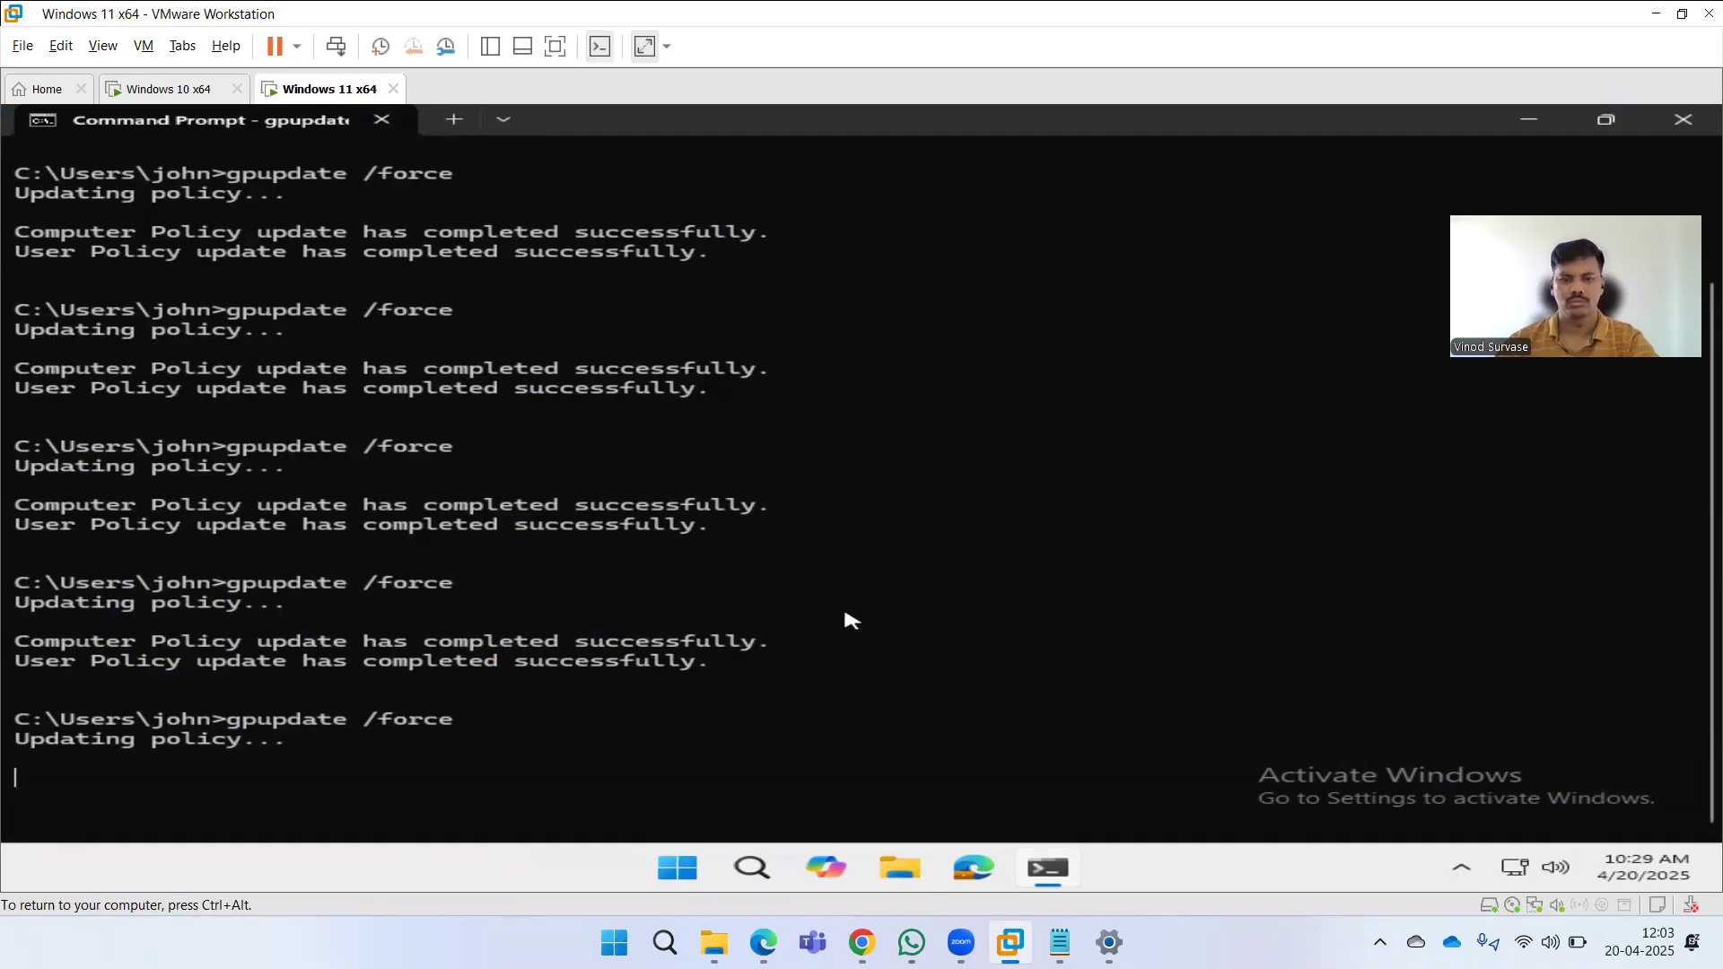
Run gpupdate /force once more on the Windows 10 VM and then on the Windows 11 VM.
mouse_move(1012, 940)
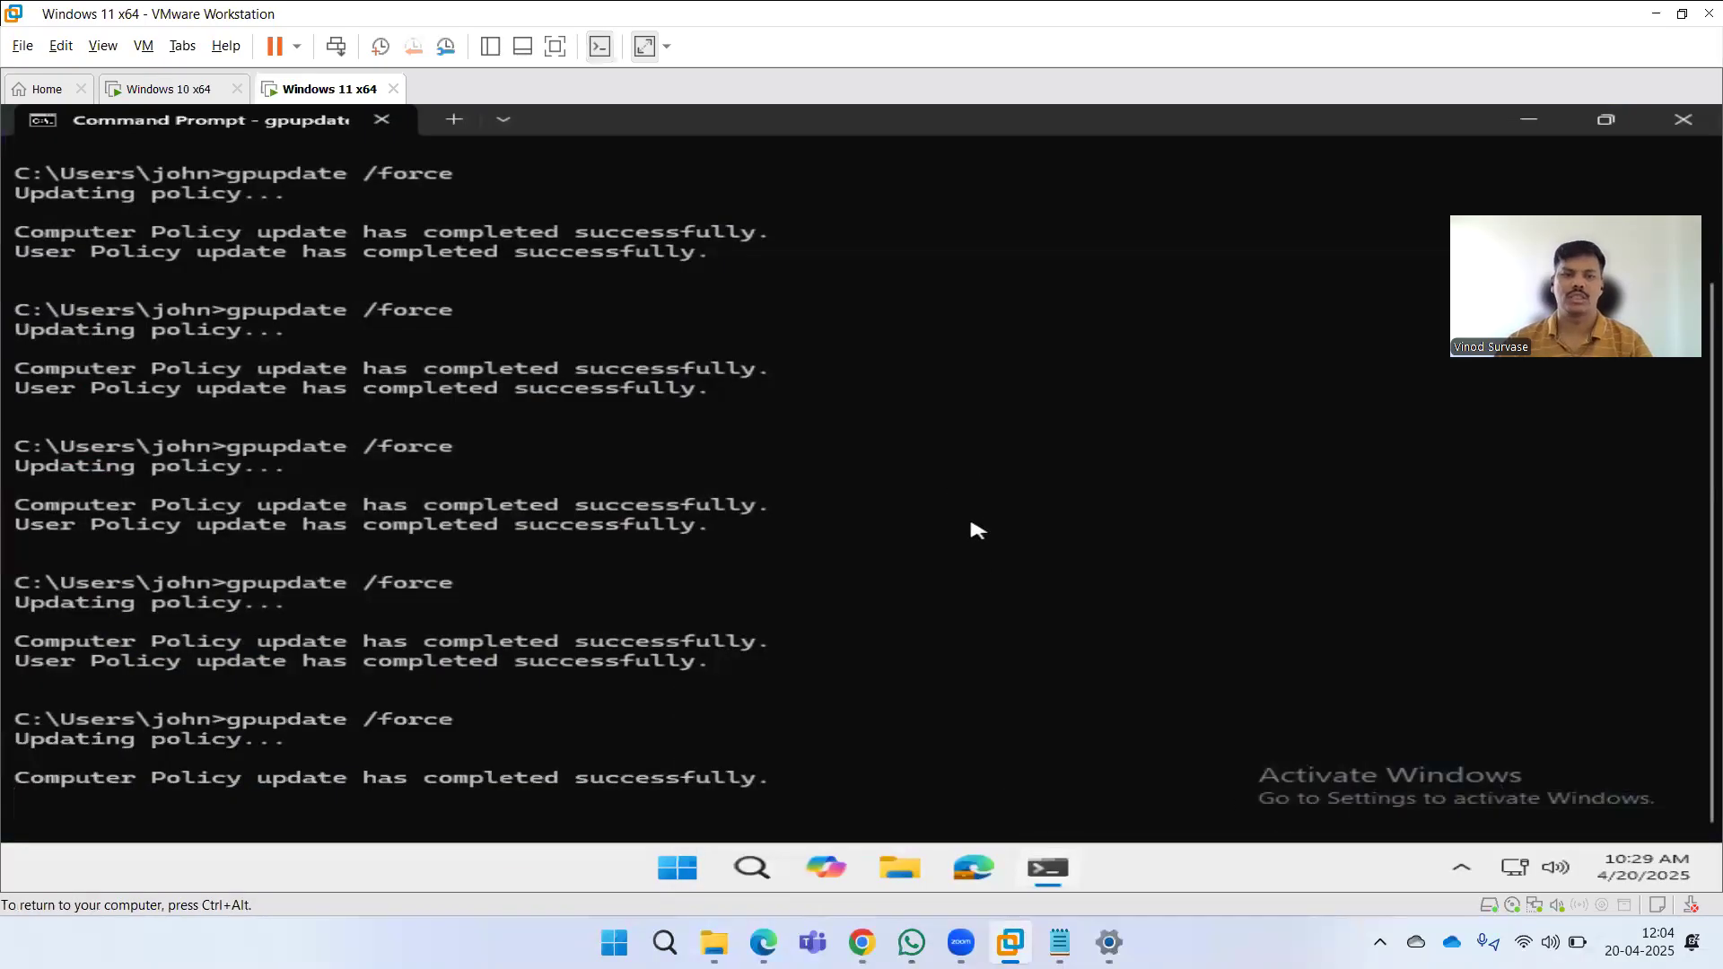
left_click(154, 89)
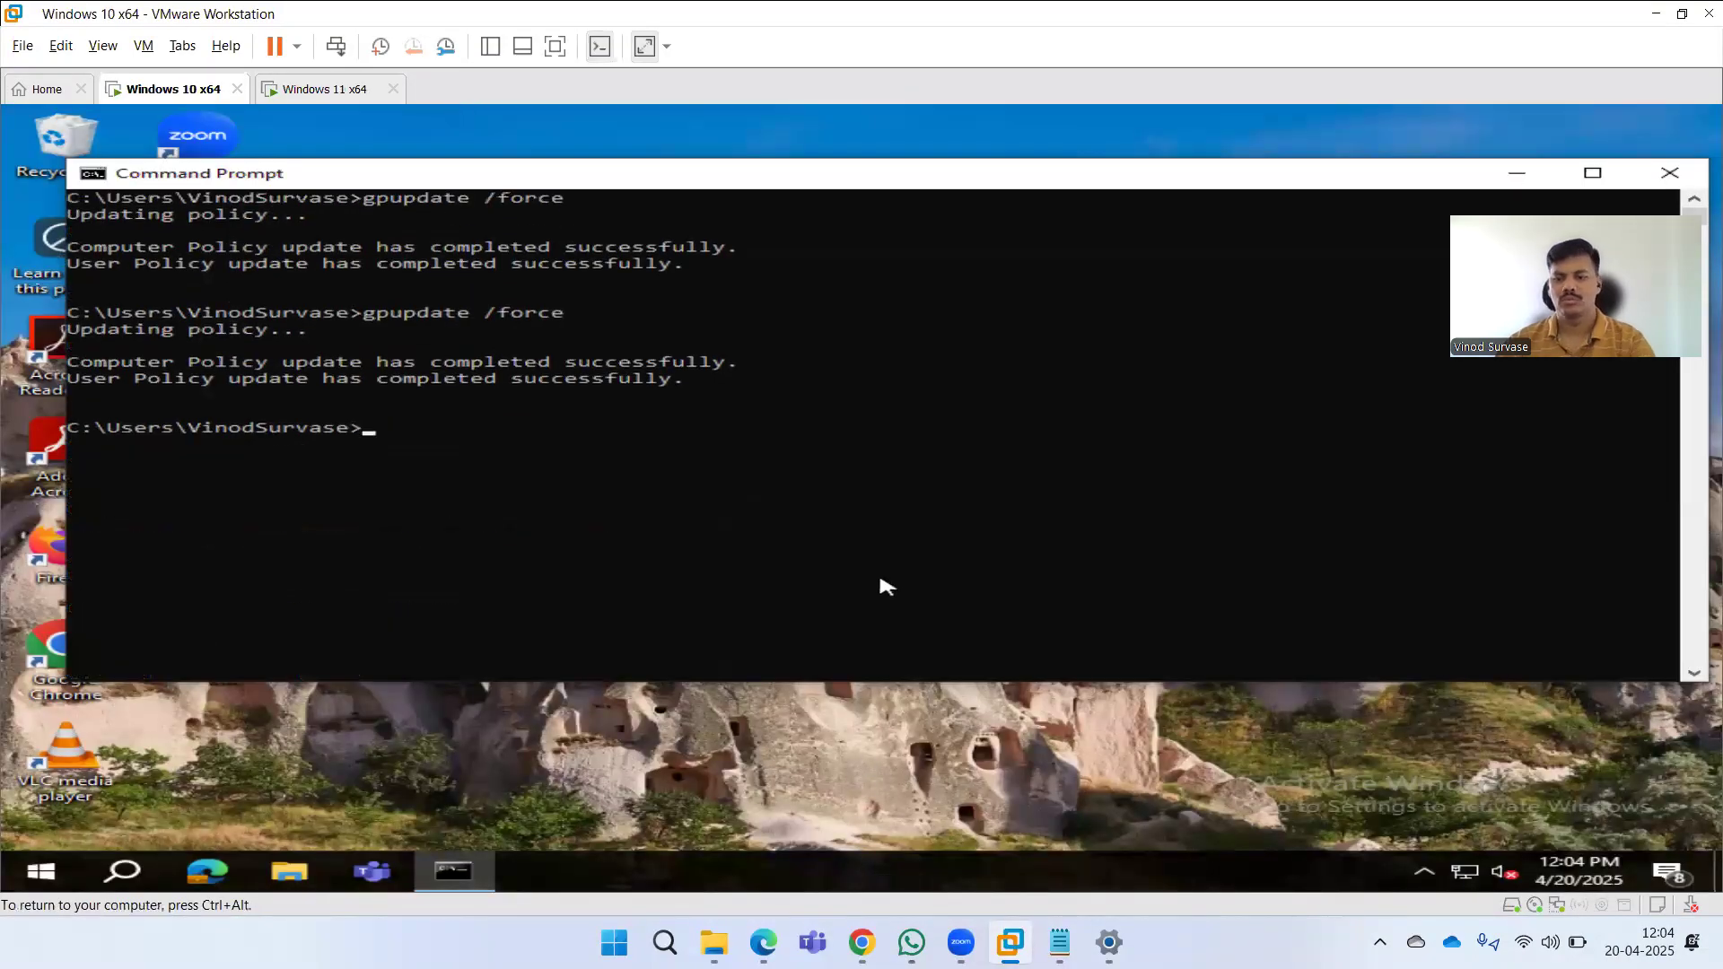
key("Up")
key("Return")
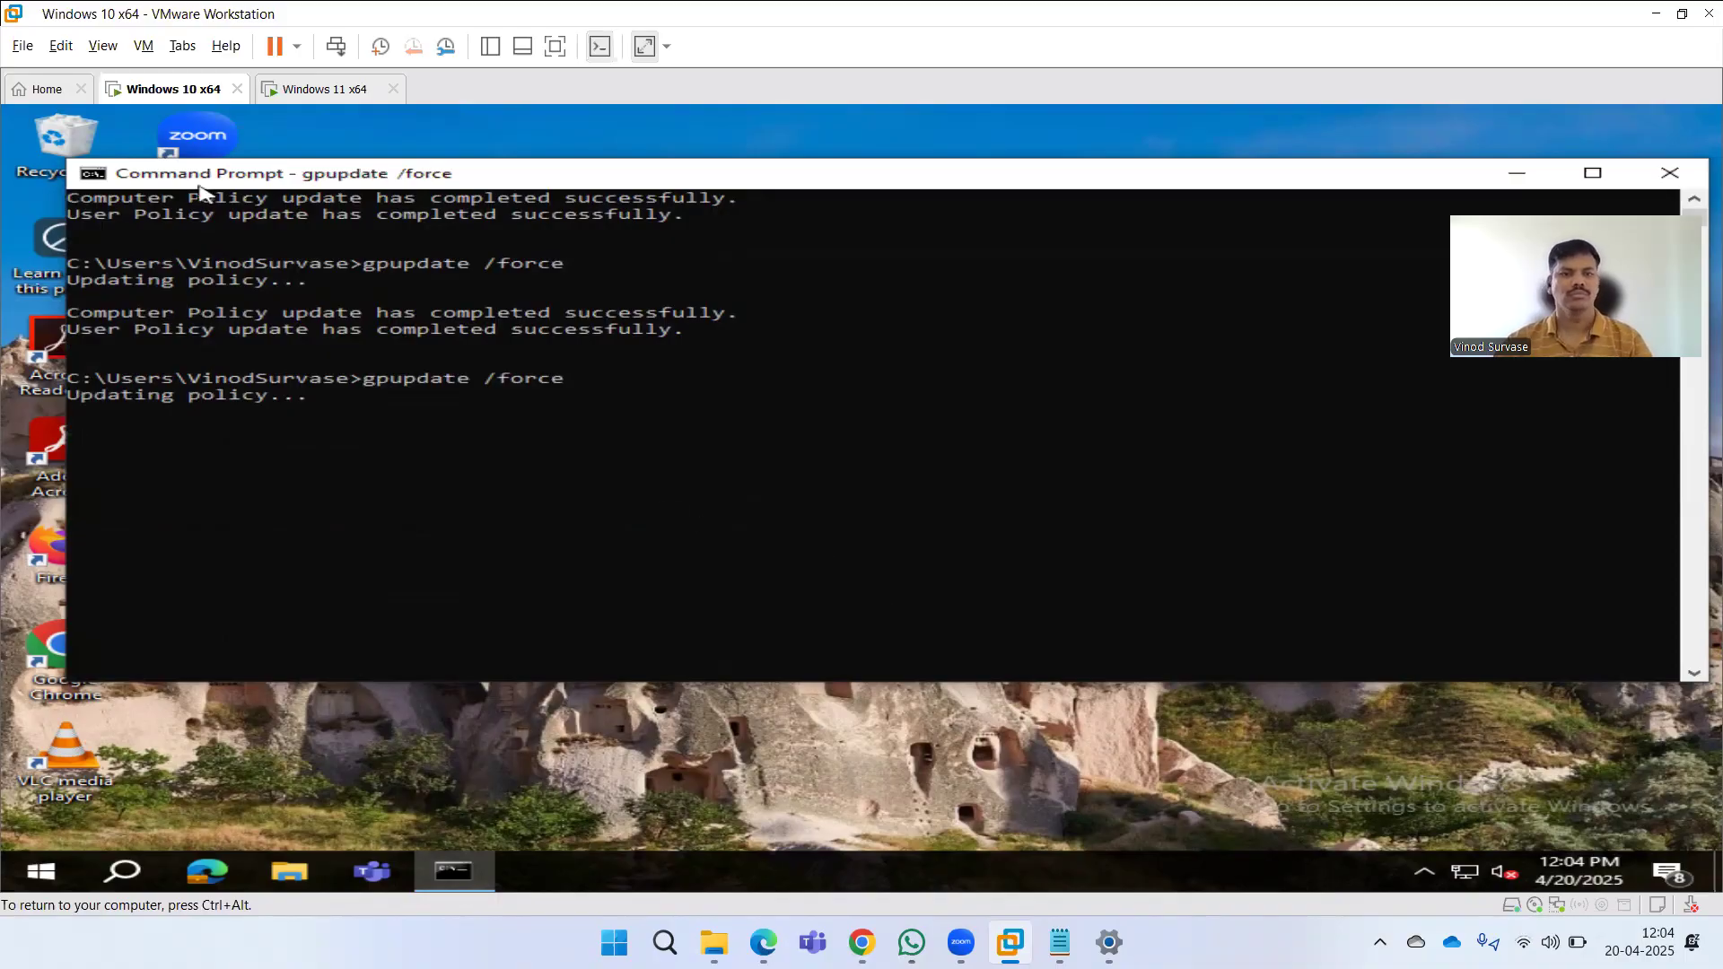
left_click(305, 89)
left_click(732, 486)
key("Up")
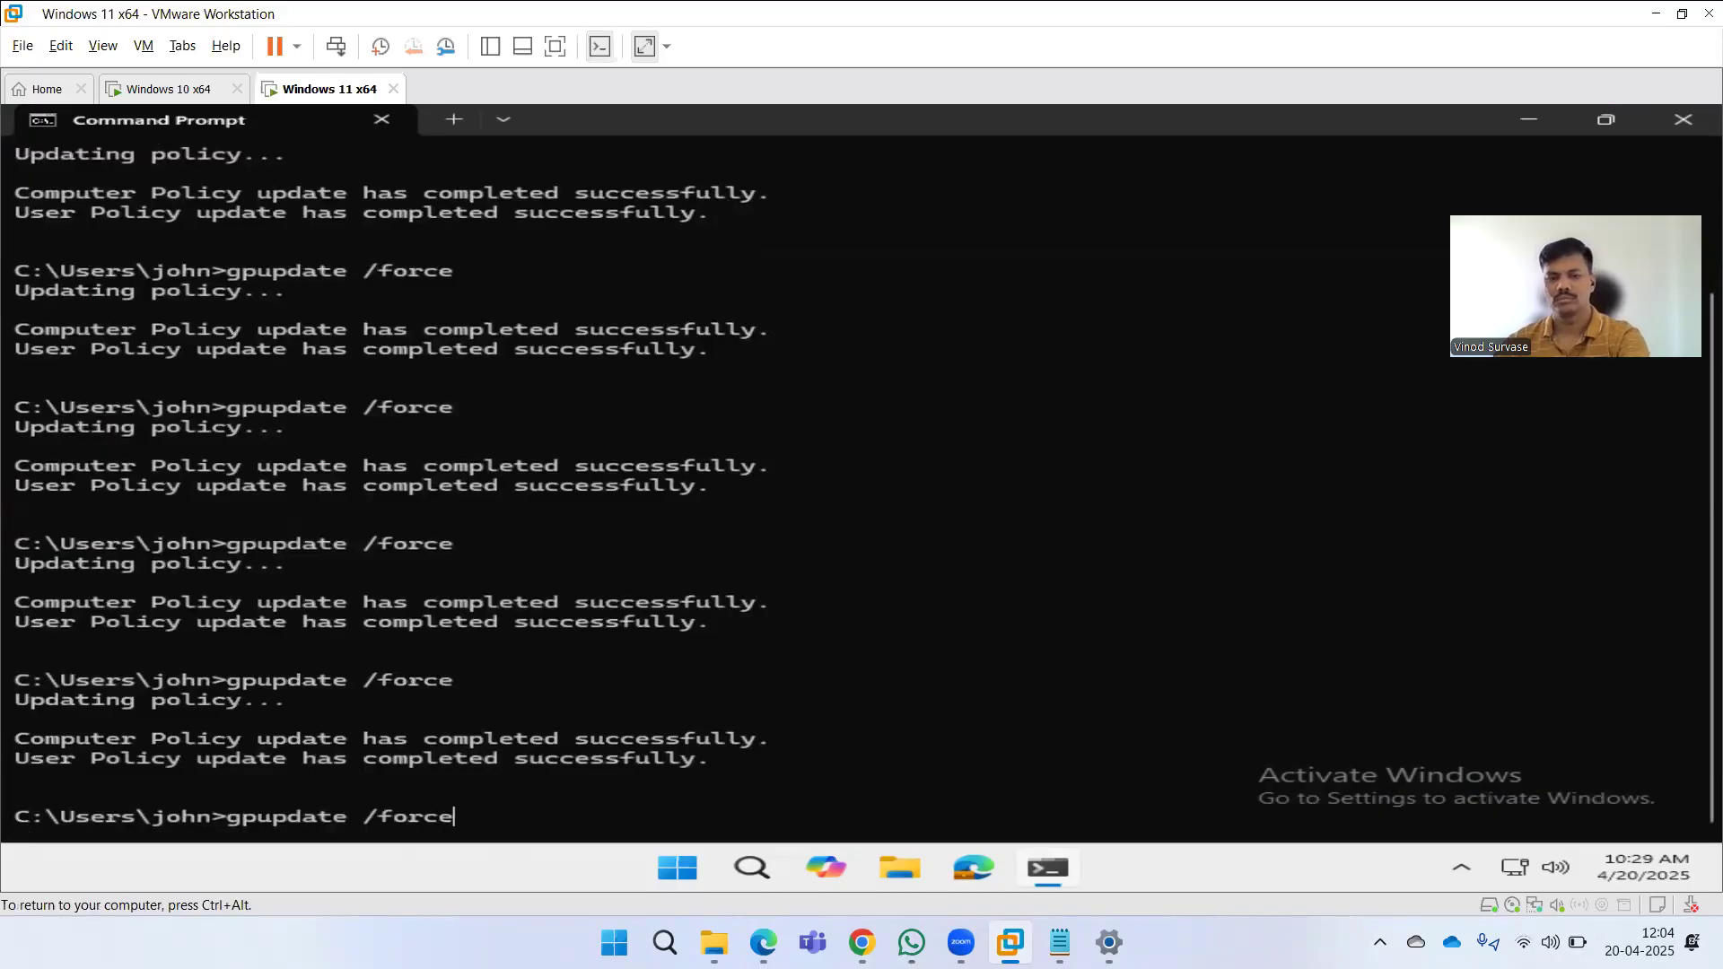
key("Return")
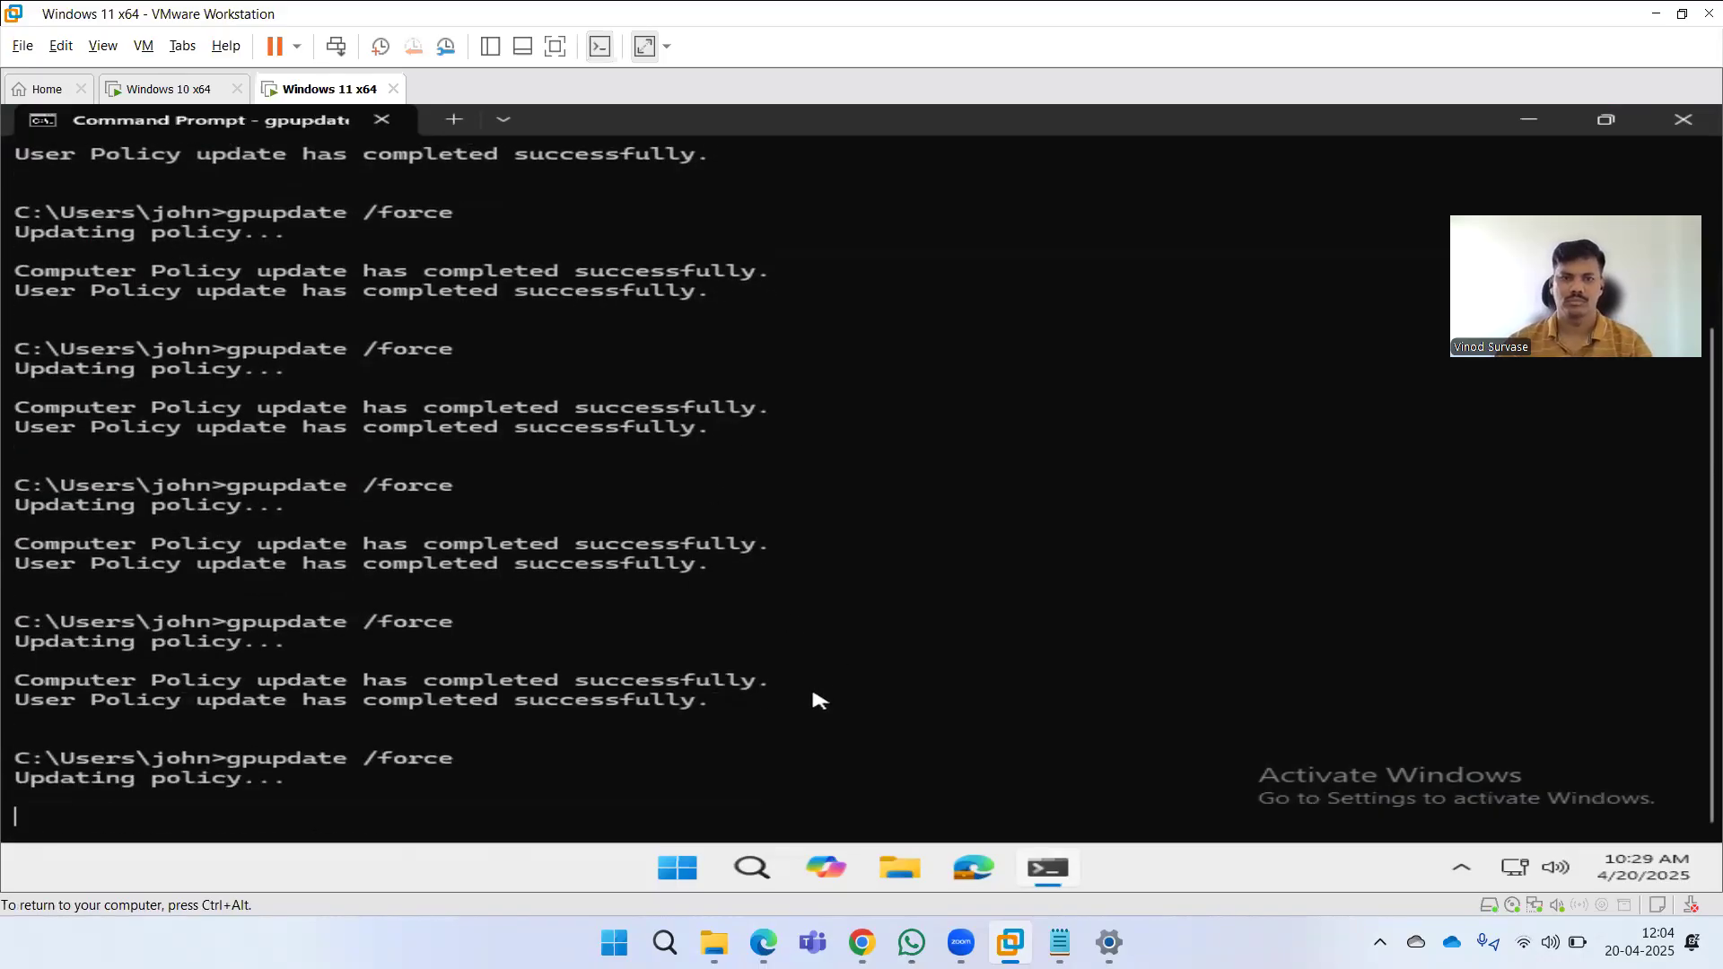
Open Search permissions and history settings on the Windows 10 VM, review its cloud search and history options, and close it.
left_click(170, 102)
left_click(684, 610)
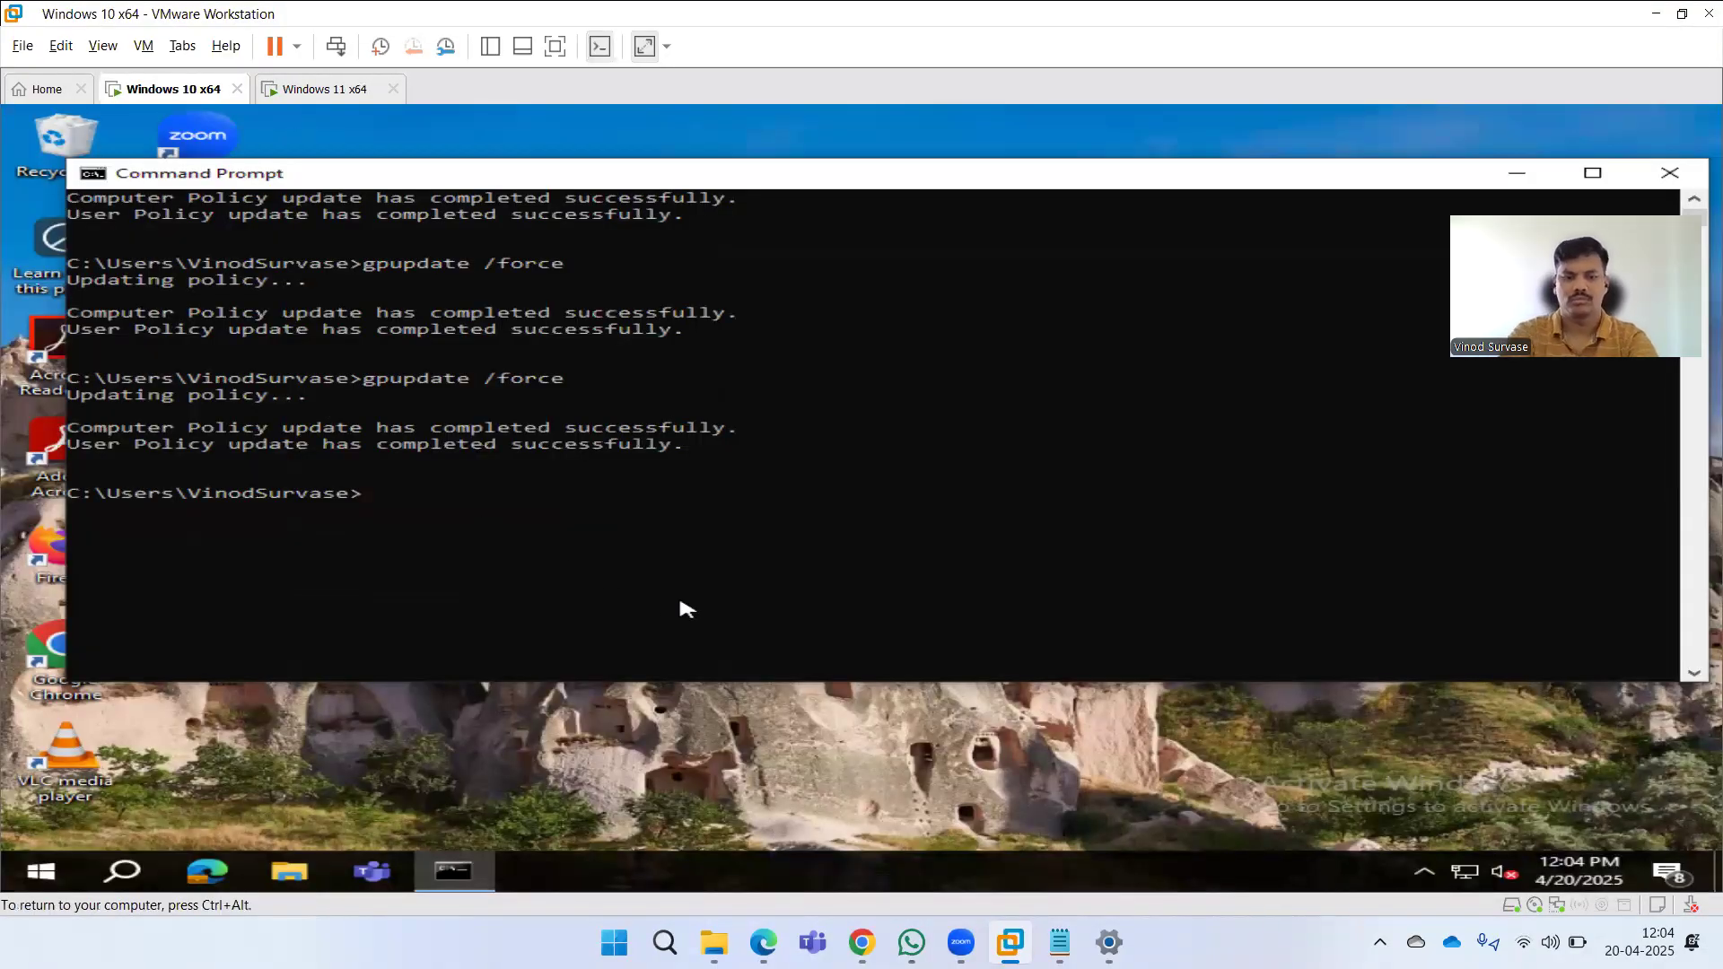
key("super")
type("sear")
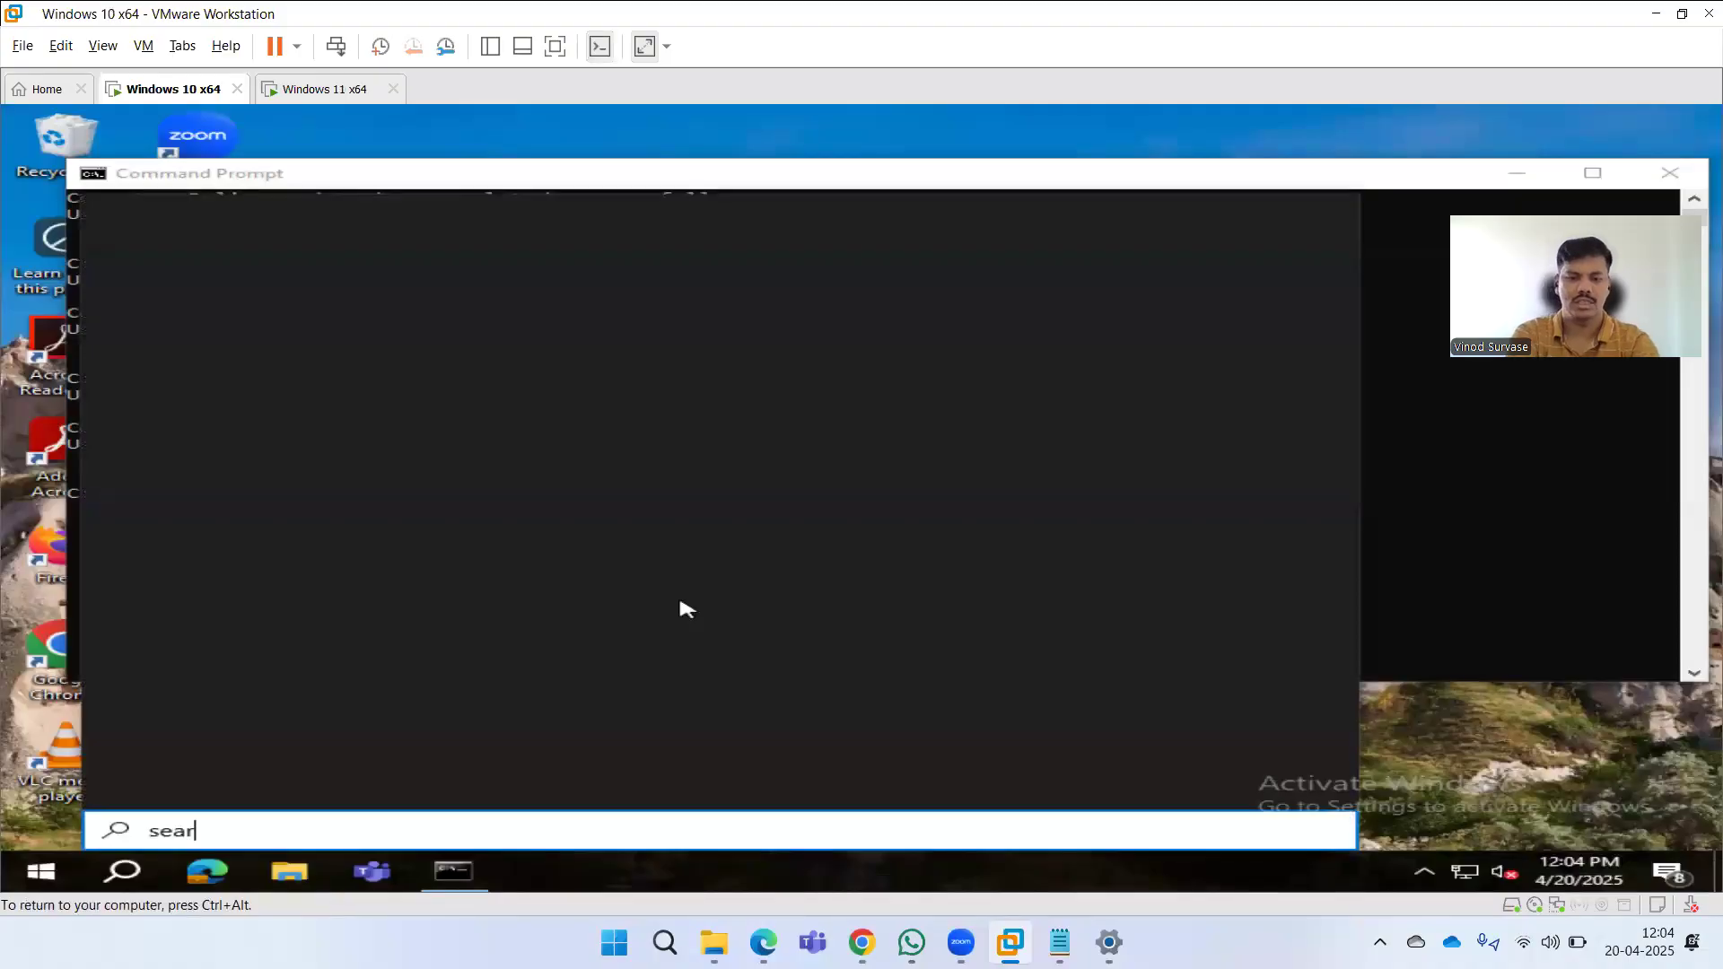
type("ch permi")
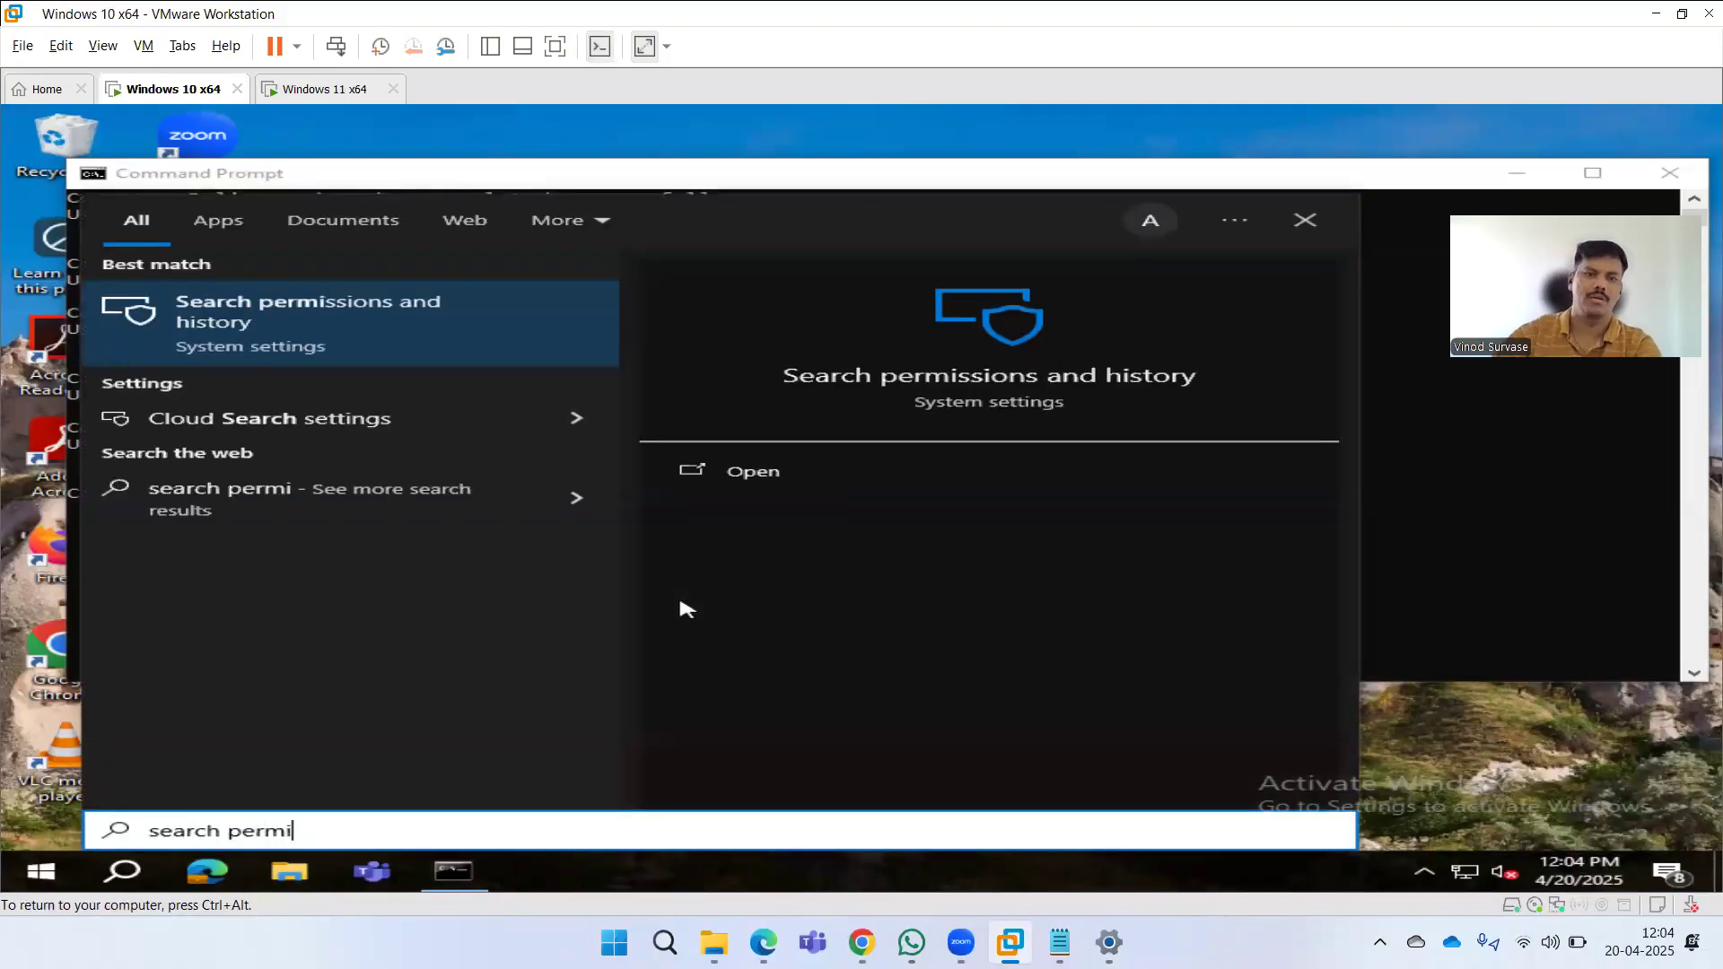
left_click(319, 346)
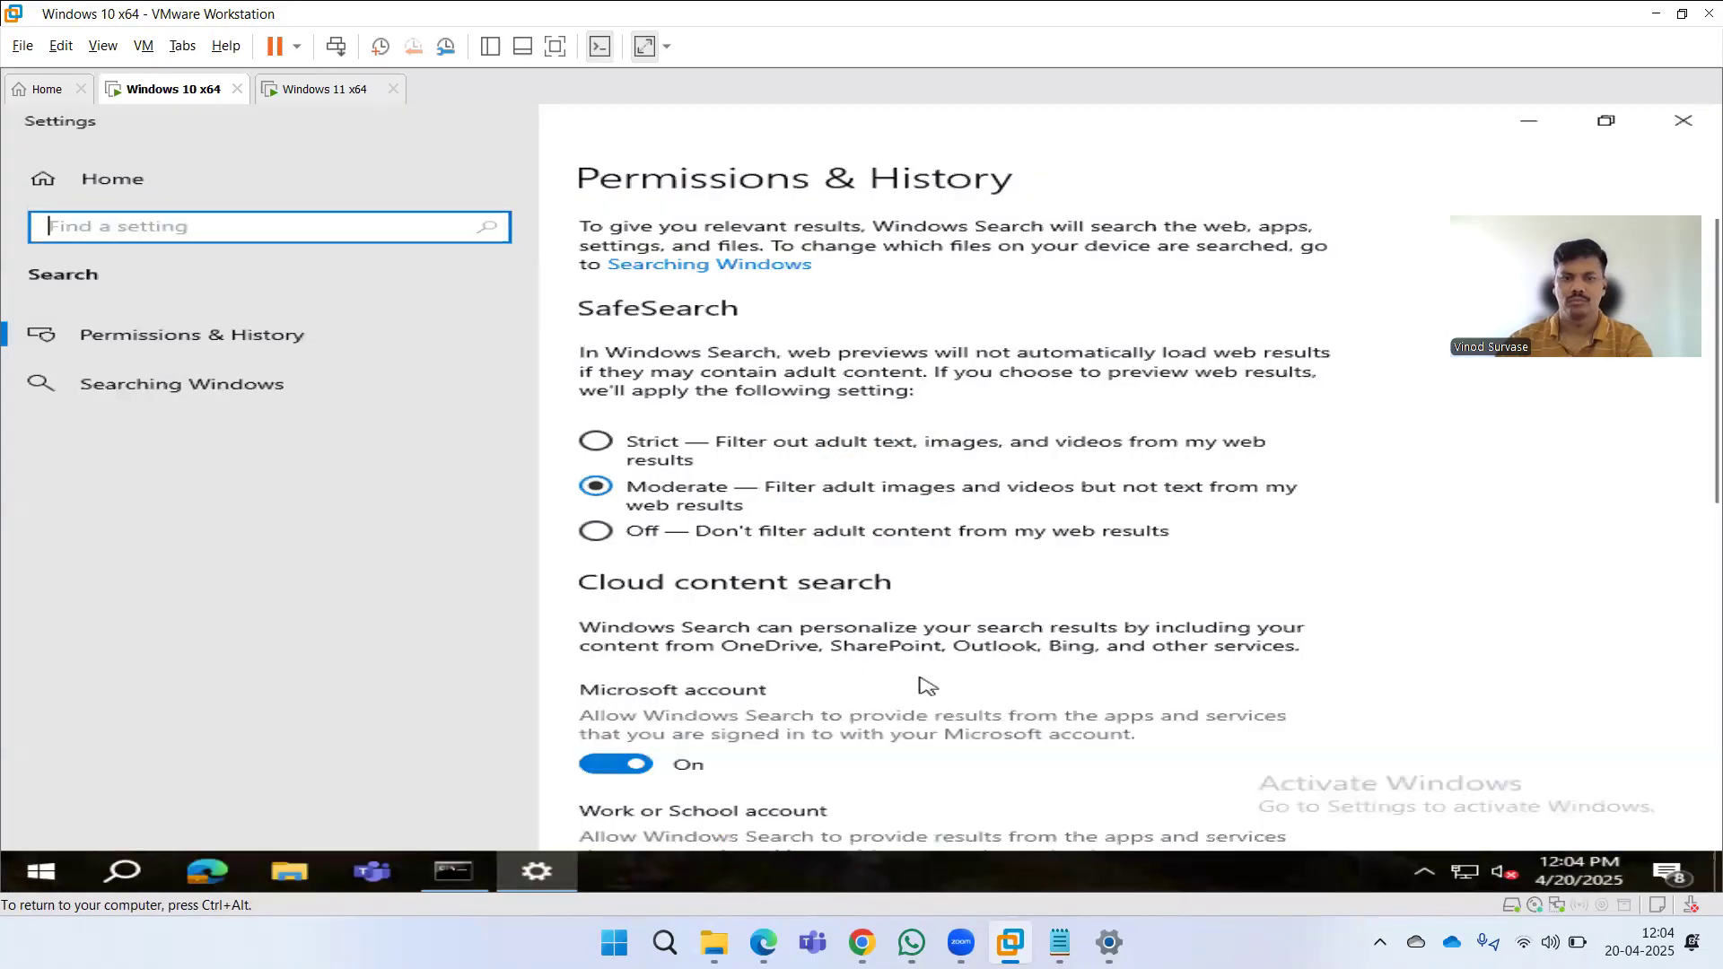
scroll(926, 687, "down", 3)
scroll(930, 690, "down", 4)
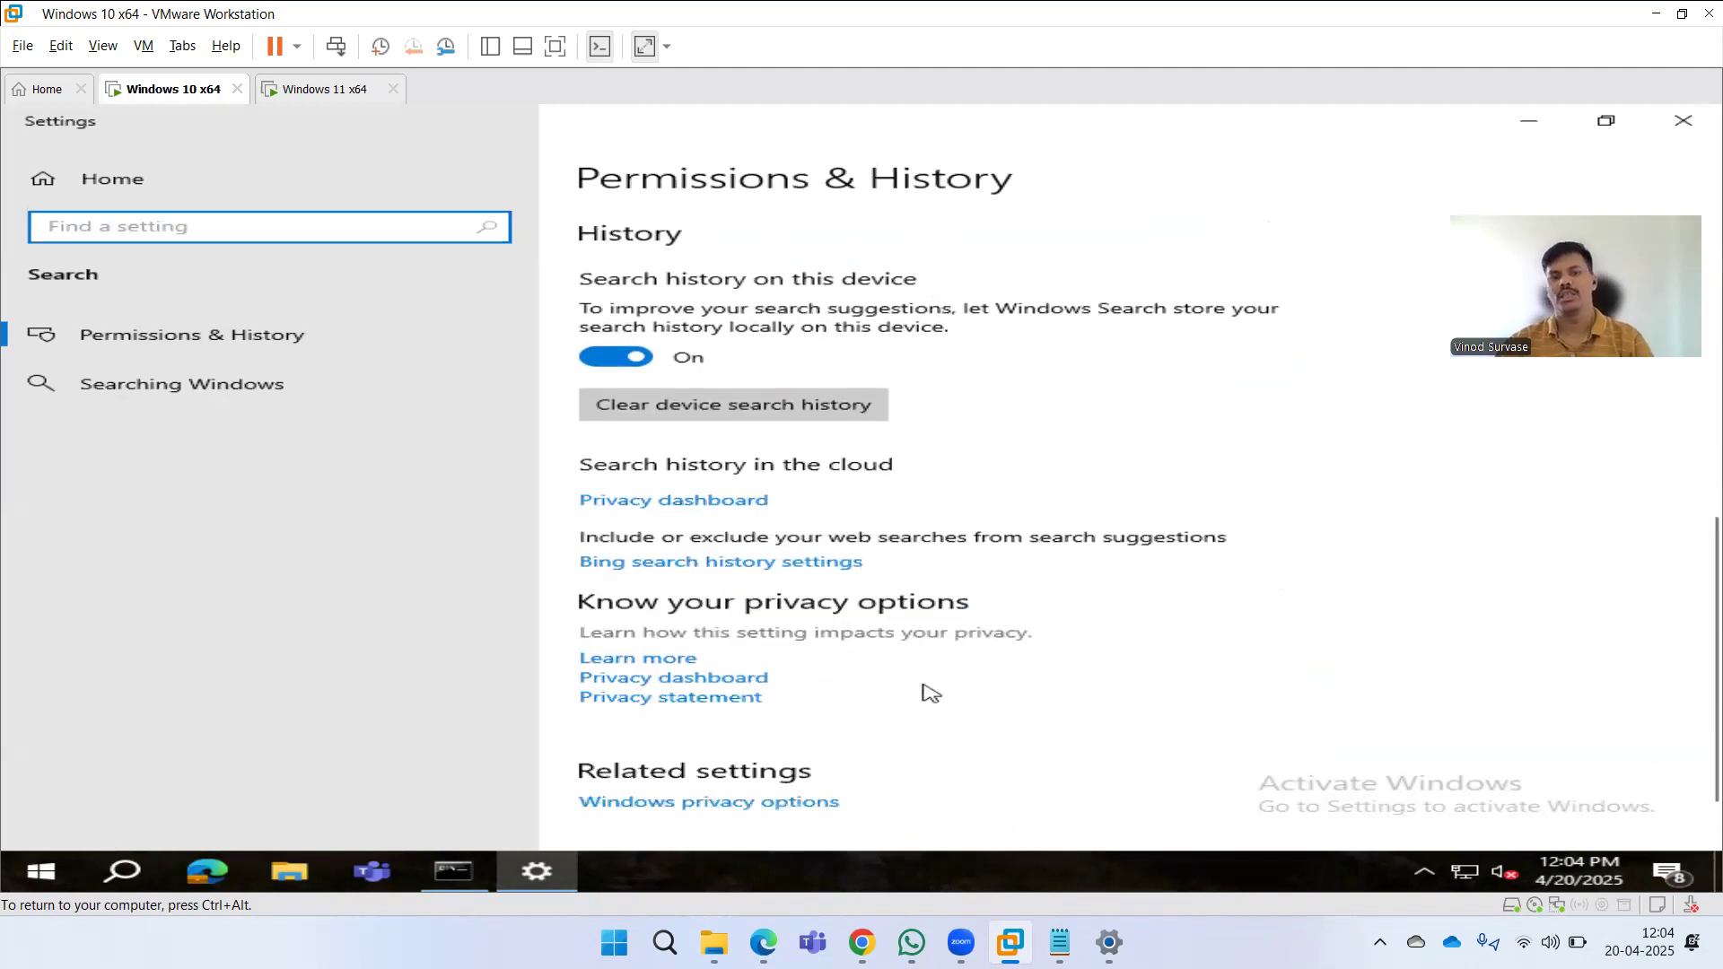
scroll(931, 691, "up", 7)
left_click(1687, 128)
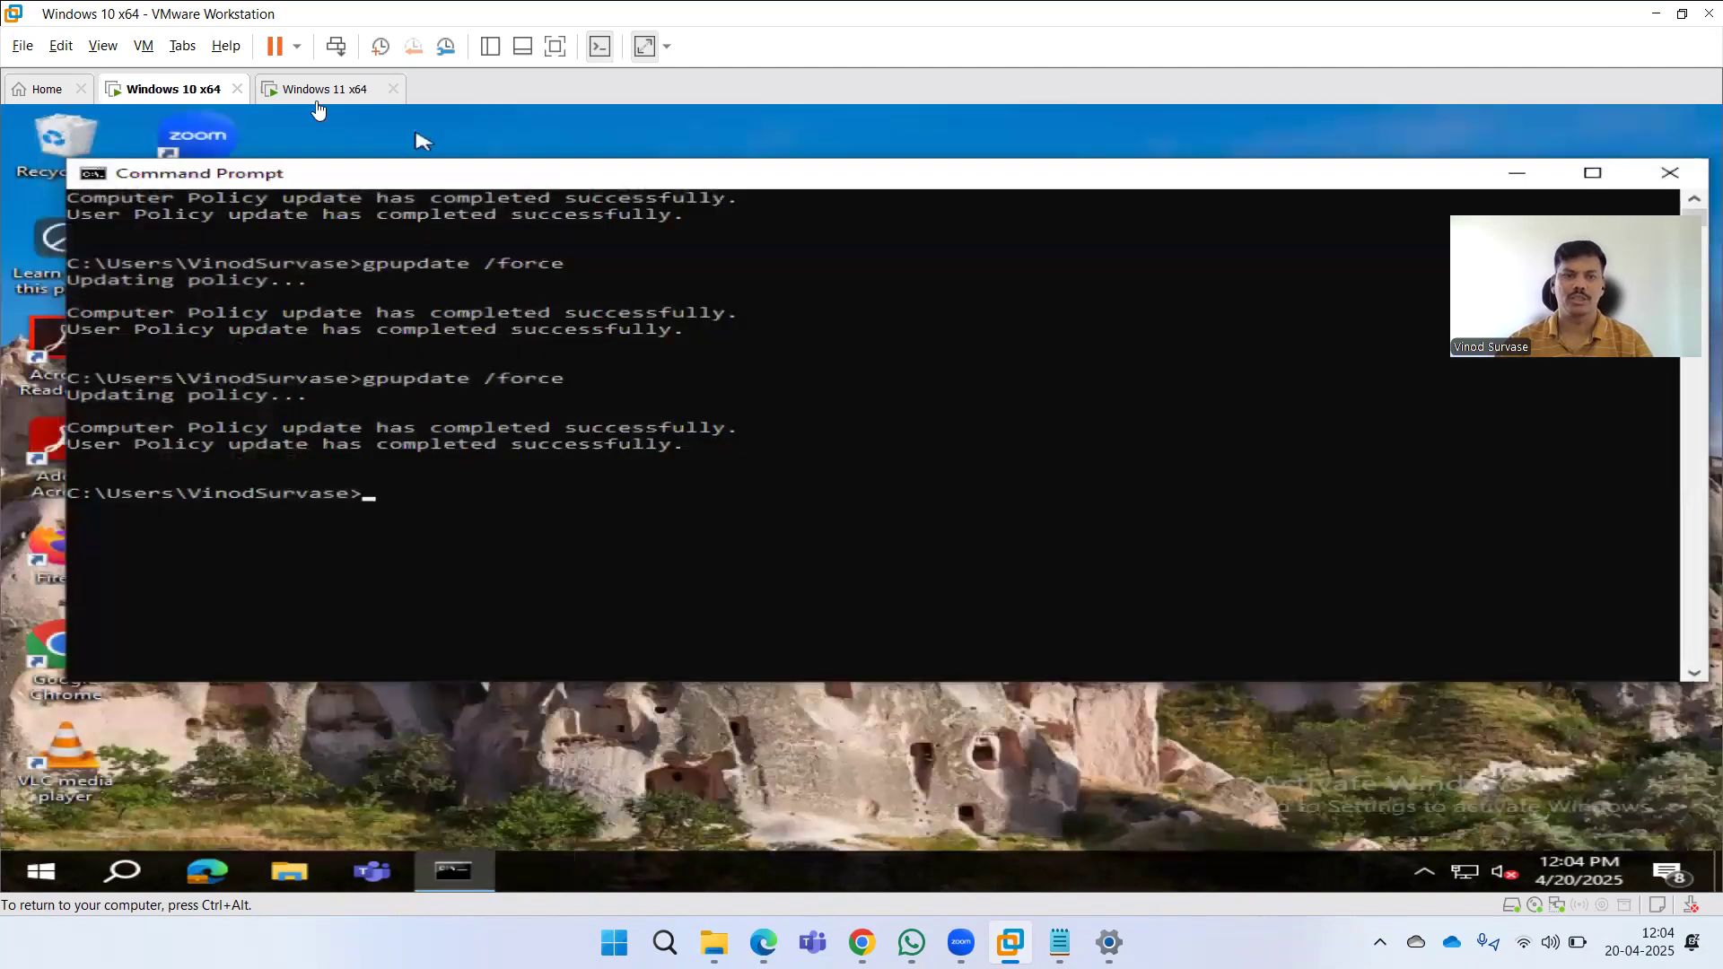
Close the Command Prompt on the Windows 11 VM and restart the Windows 11 VM.
left_click(316, 90)
left_click(876, 576)
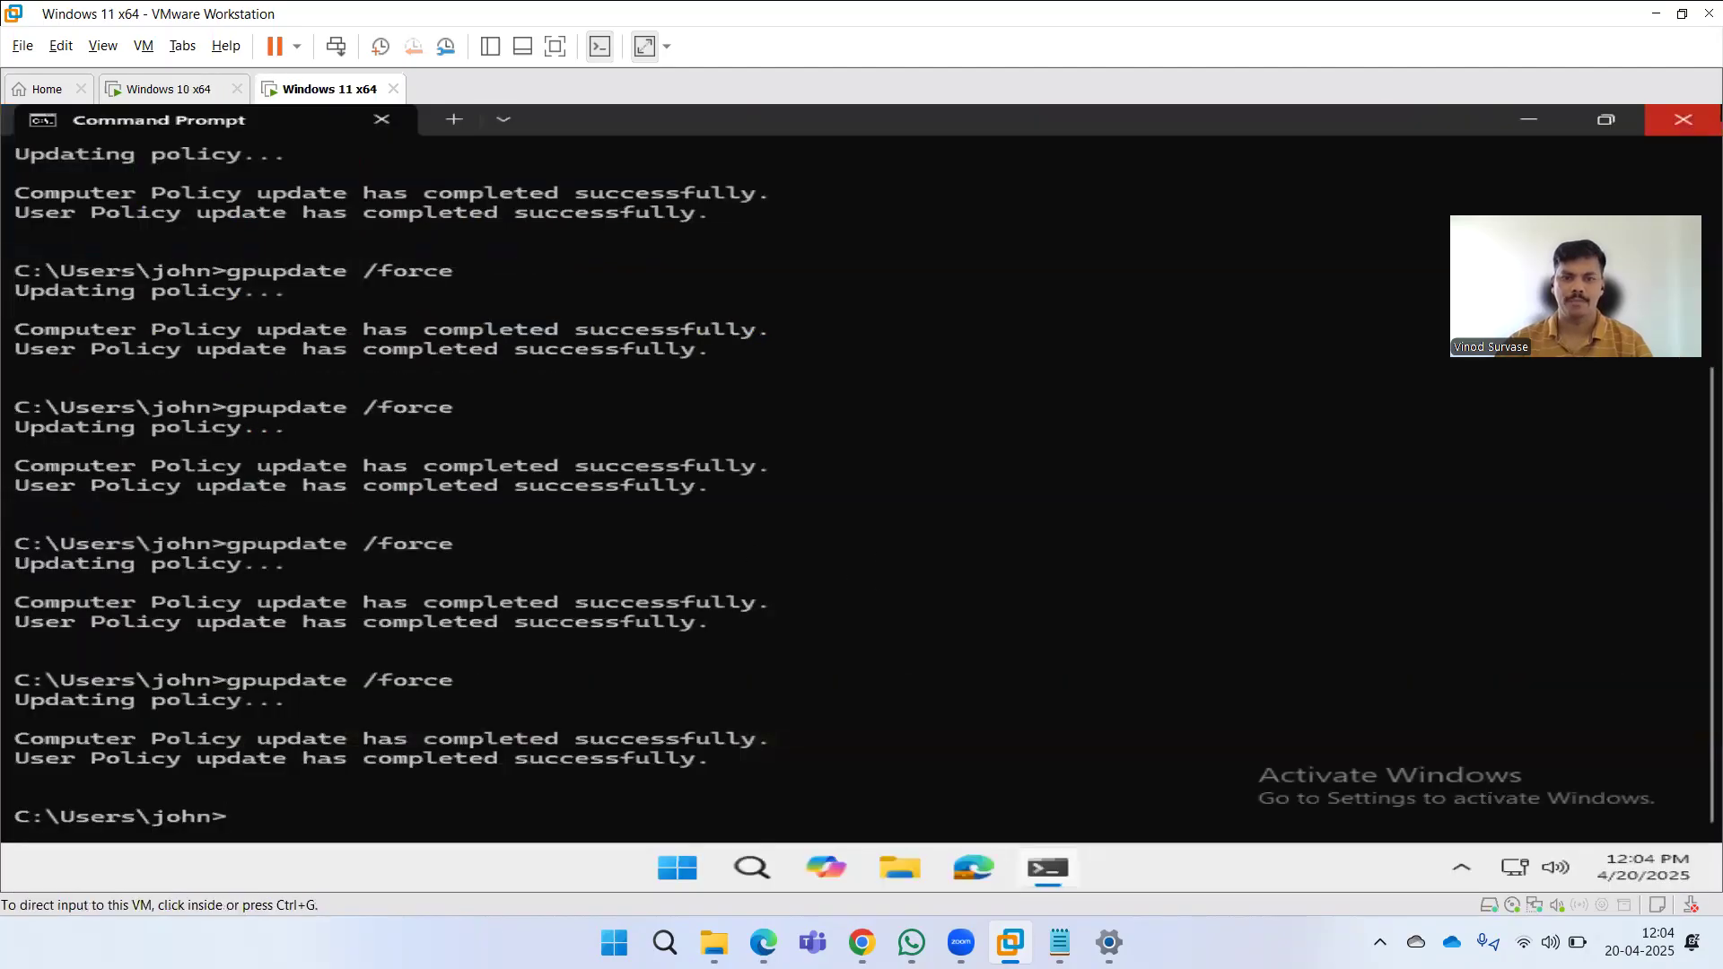
left_click(1683, 120)
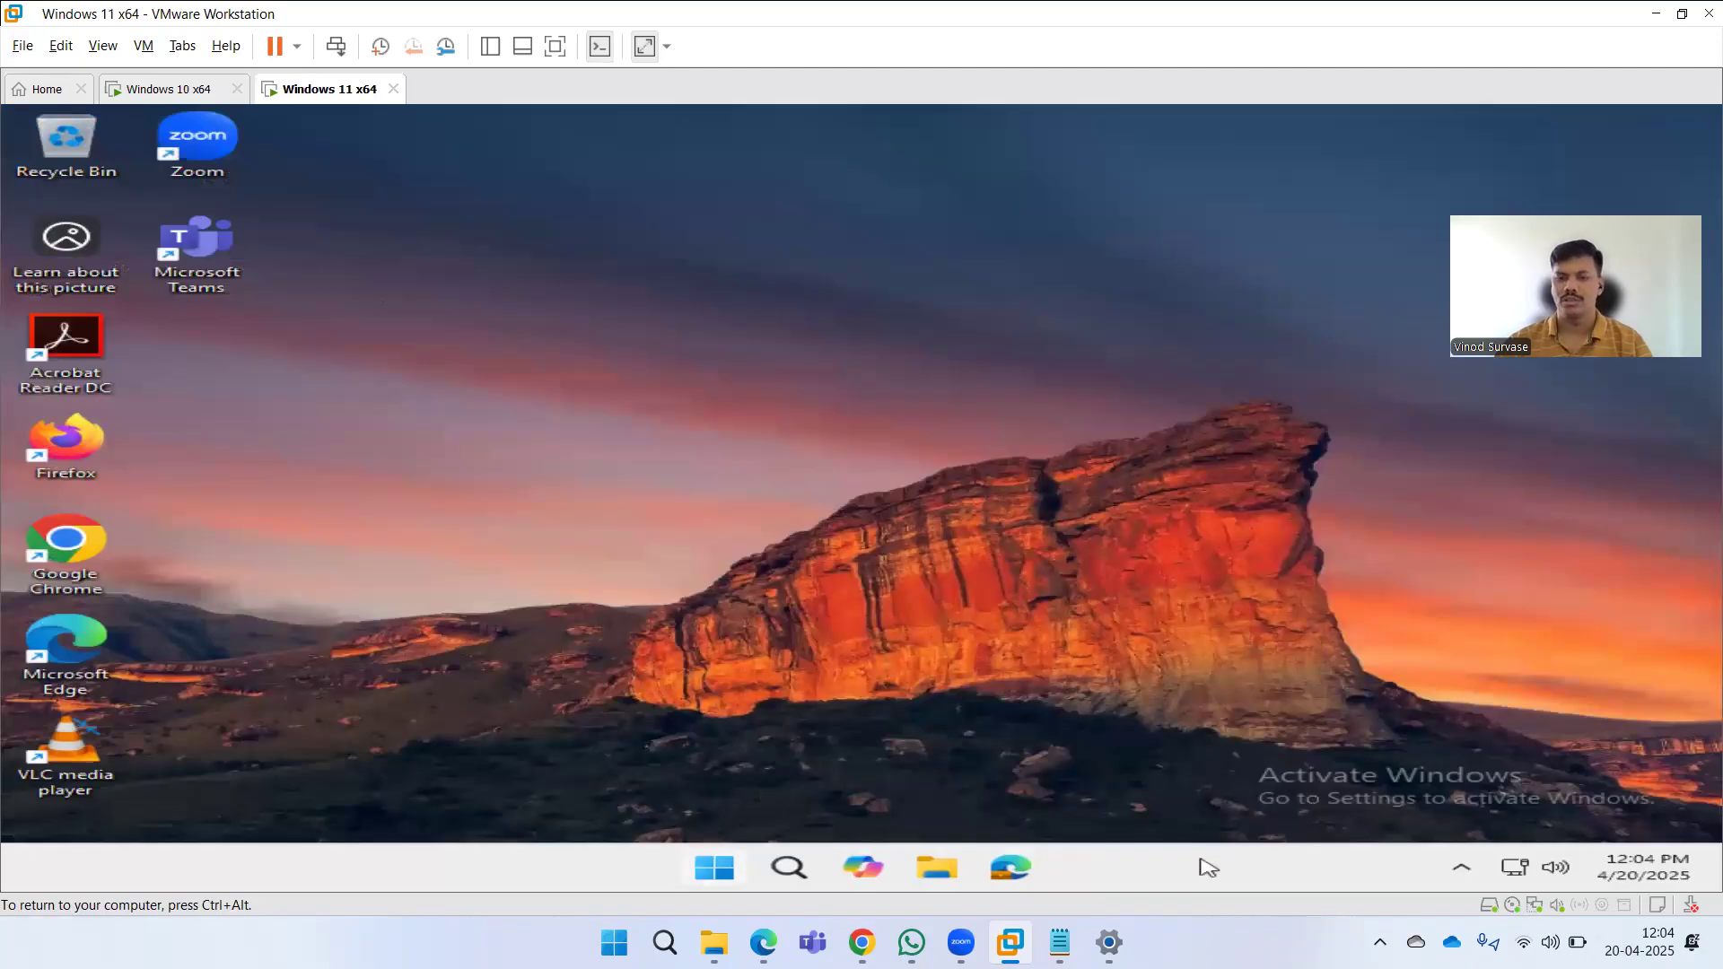
key("super")
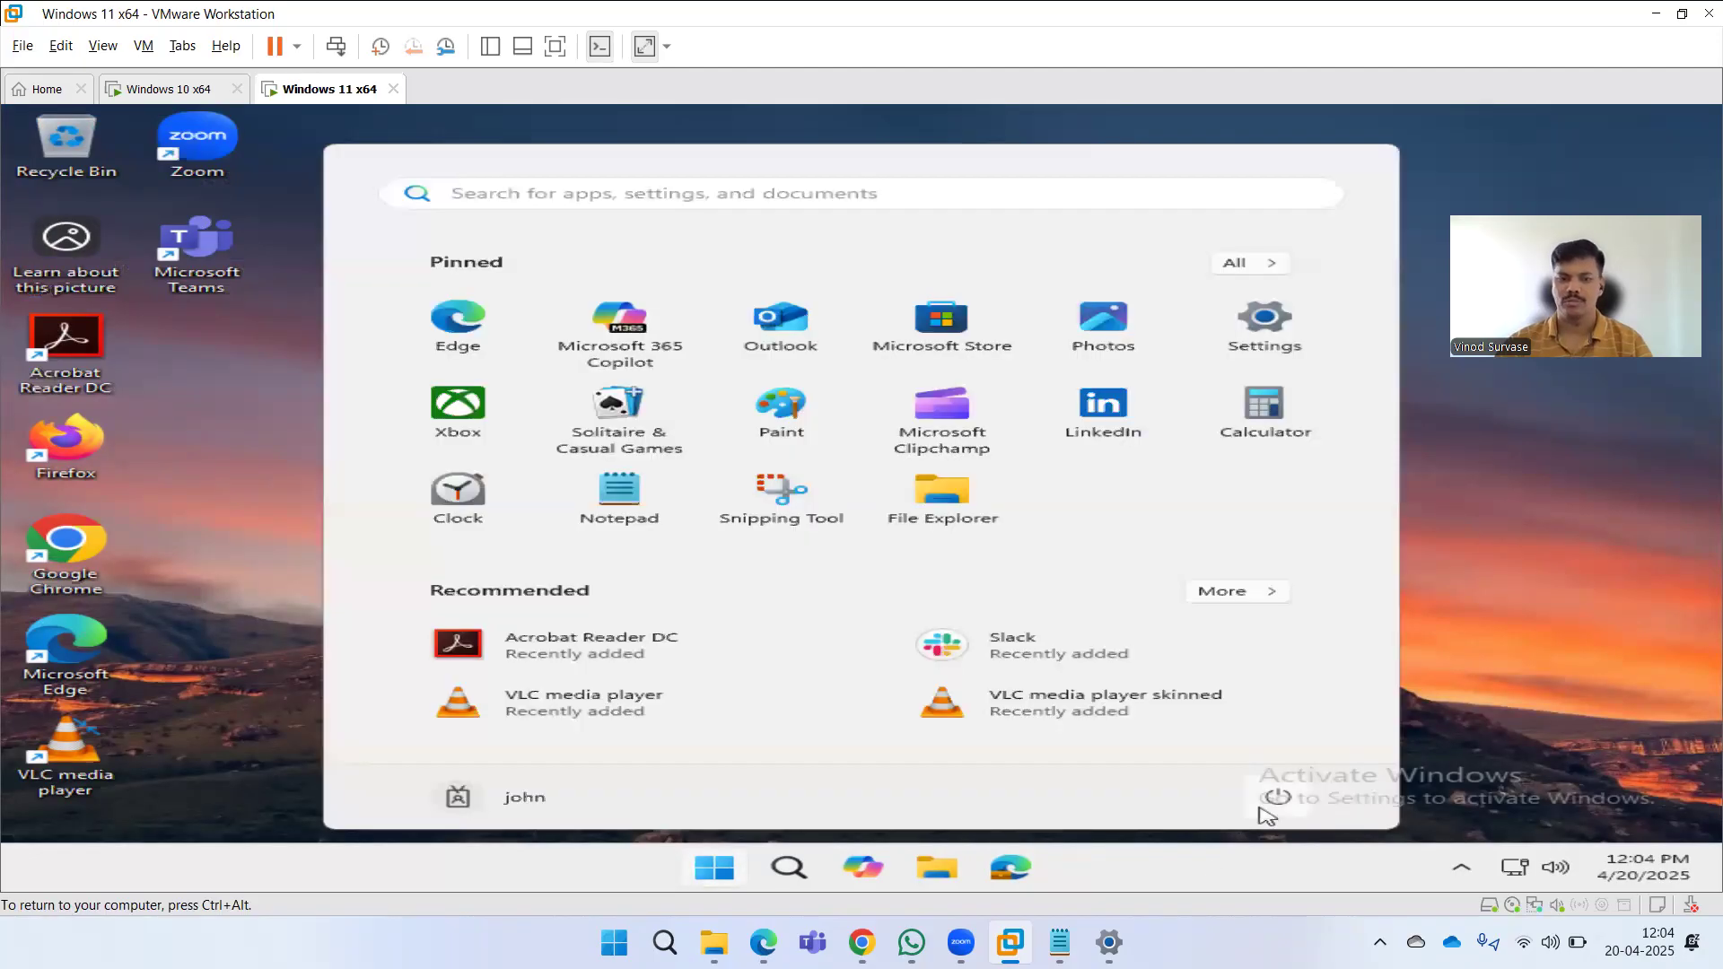
left_click(1268, 808)
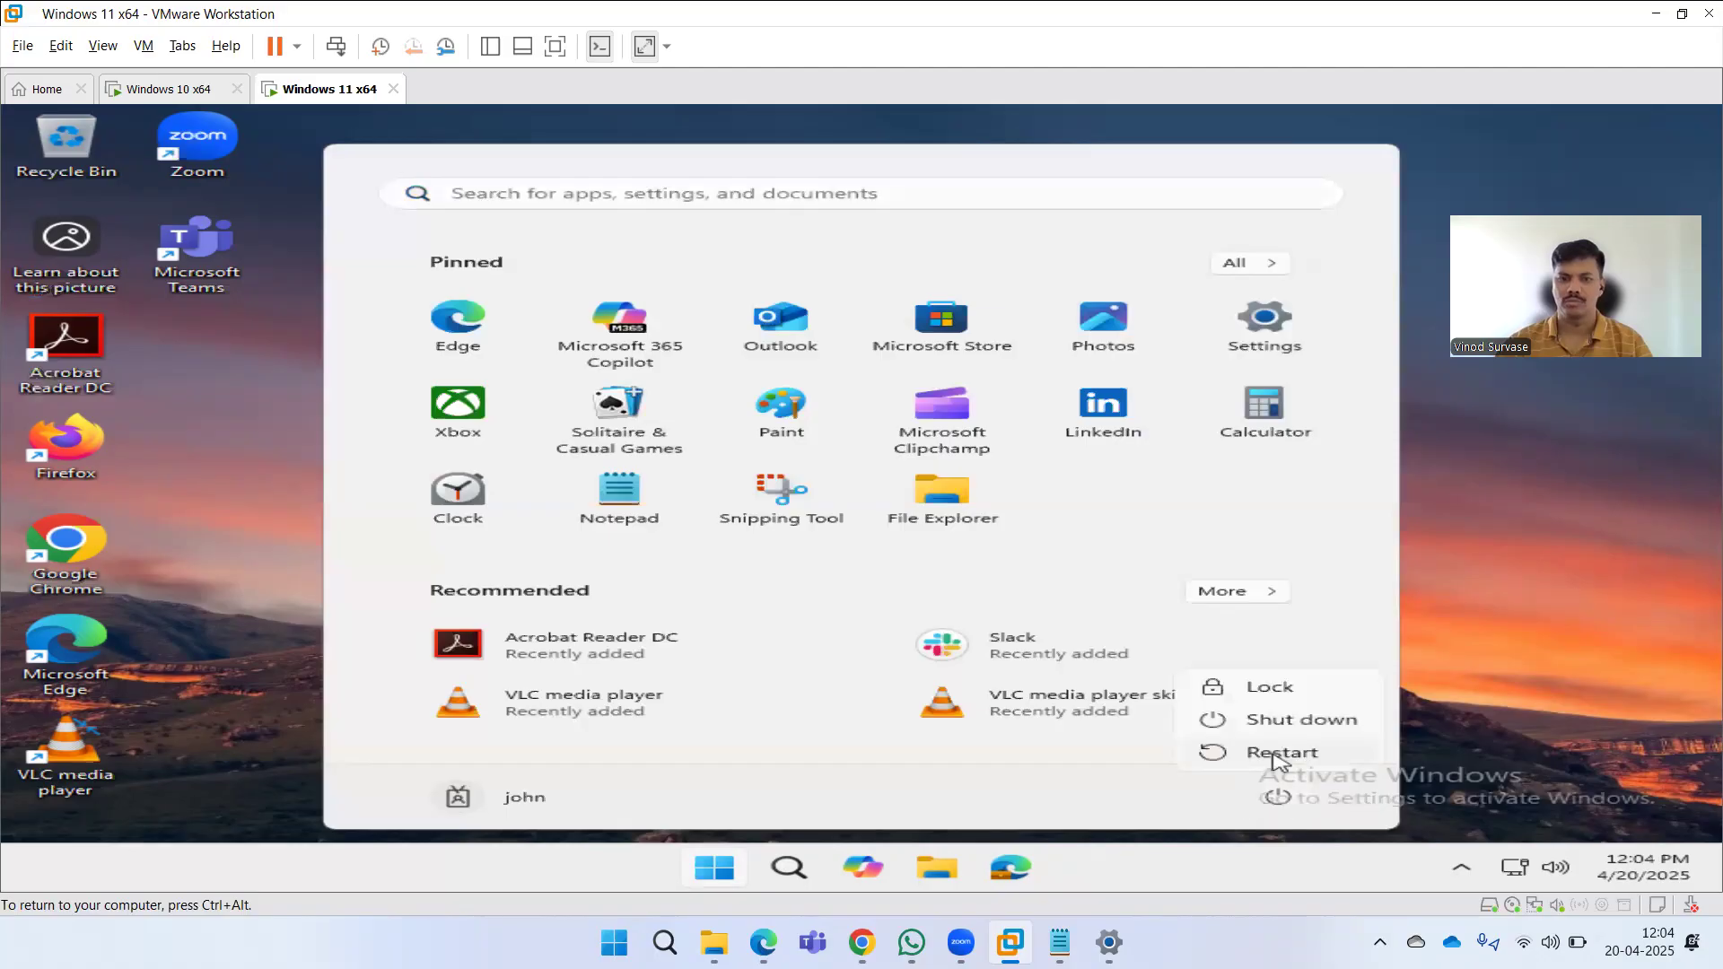
left_click(1272, 754)
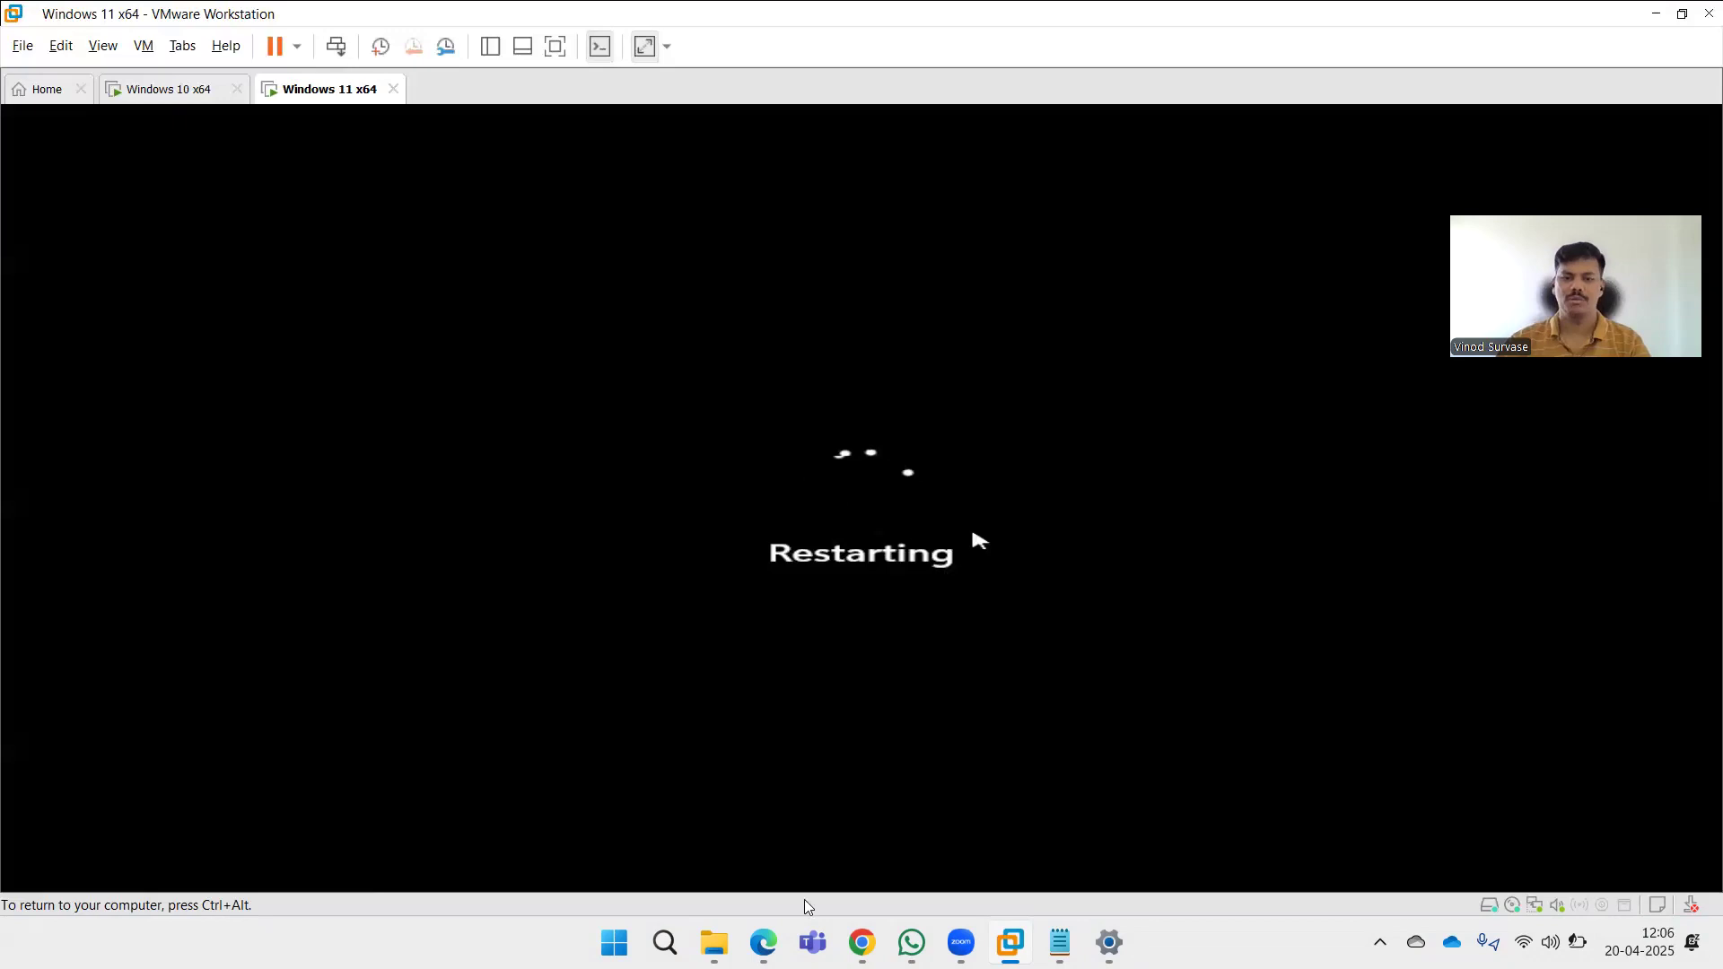
Return to the browser and go back to the Windows Configuration policy list.
key("ctrl+alt")
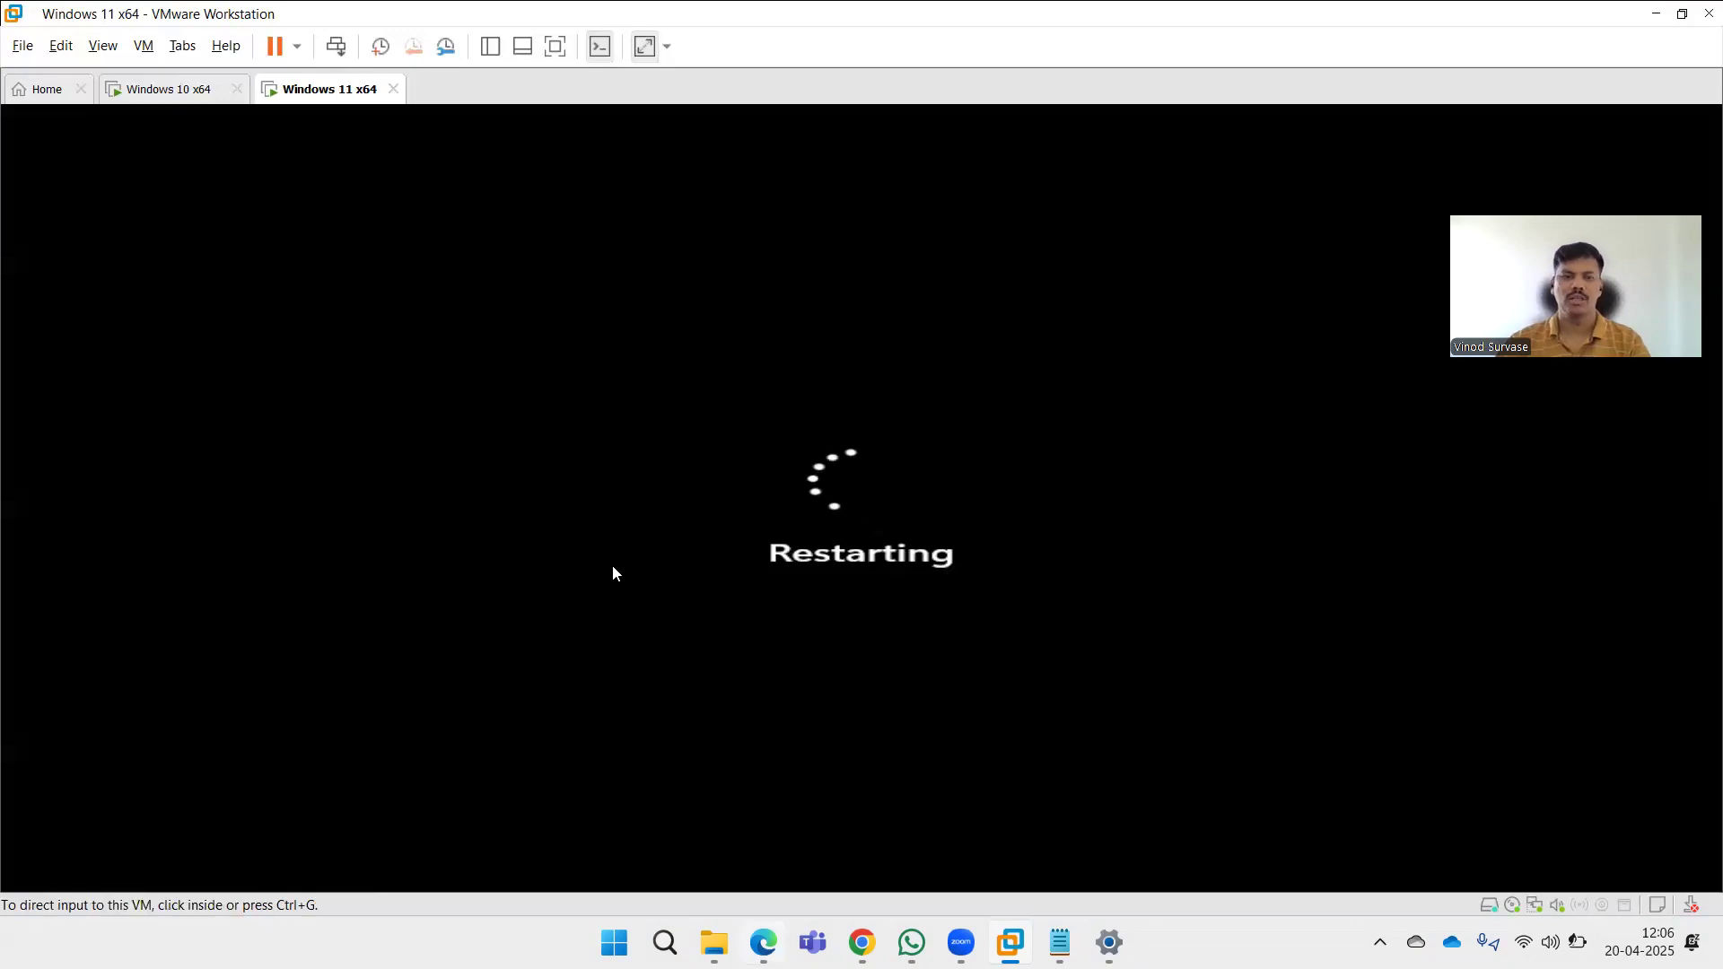
key("alt+Tab")
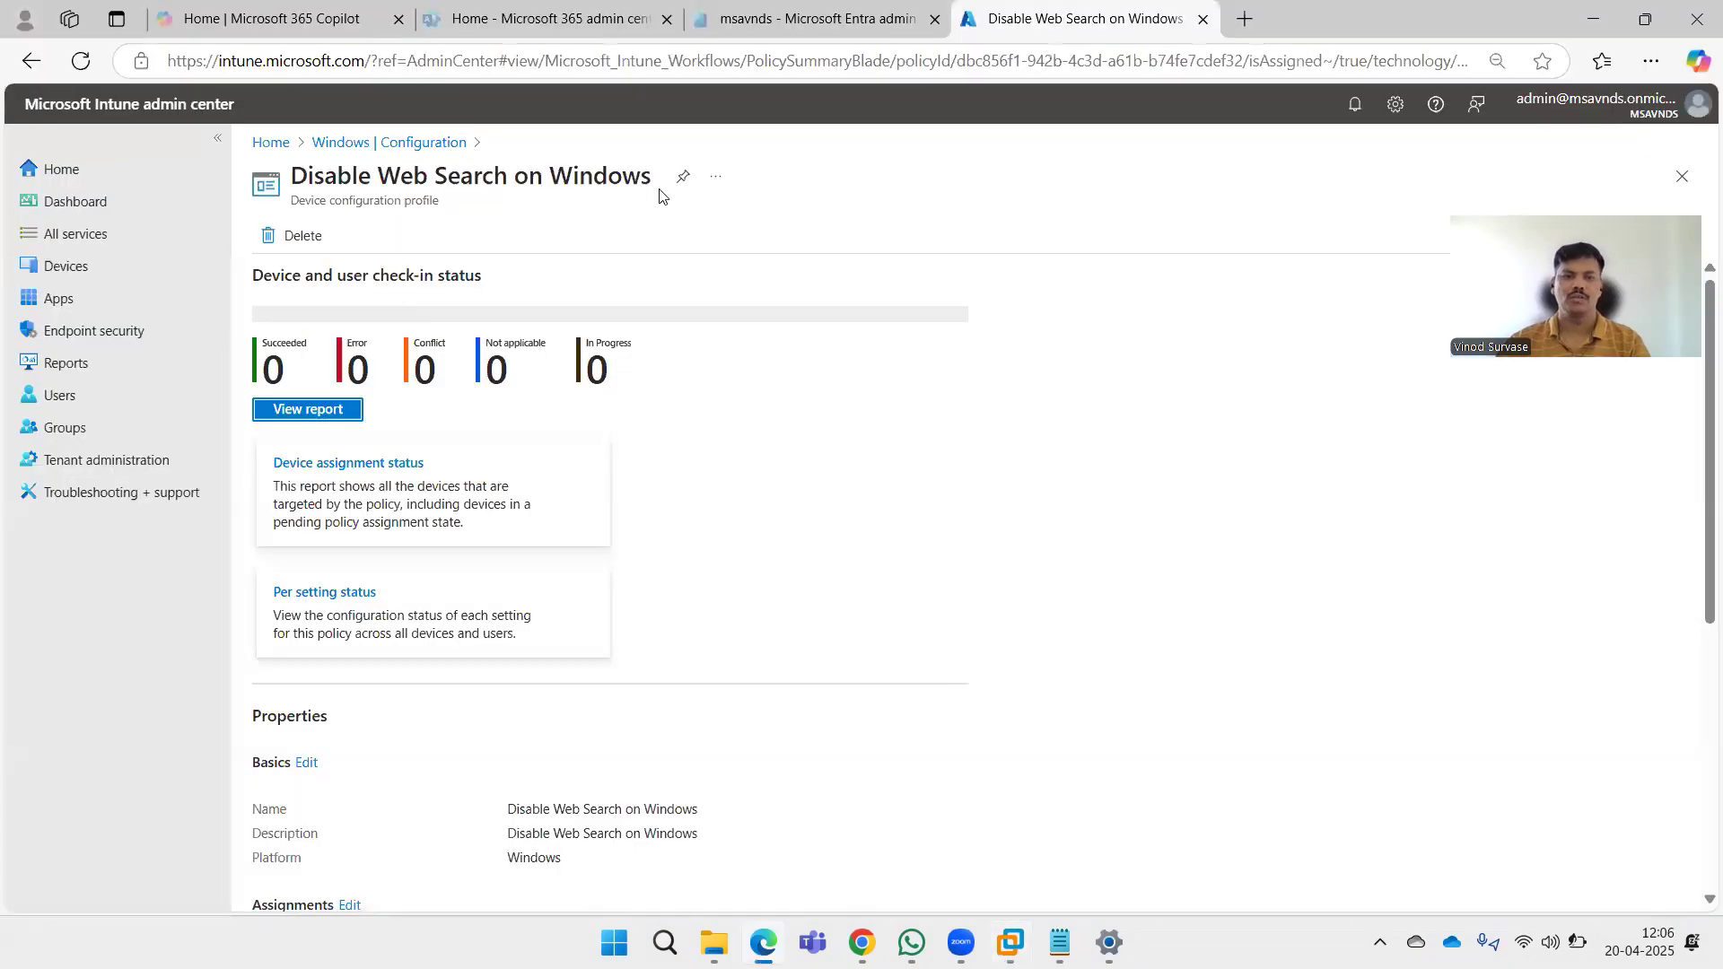
left_click(427, 144)
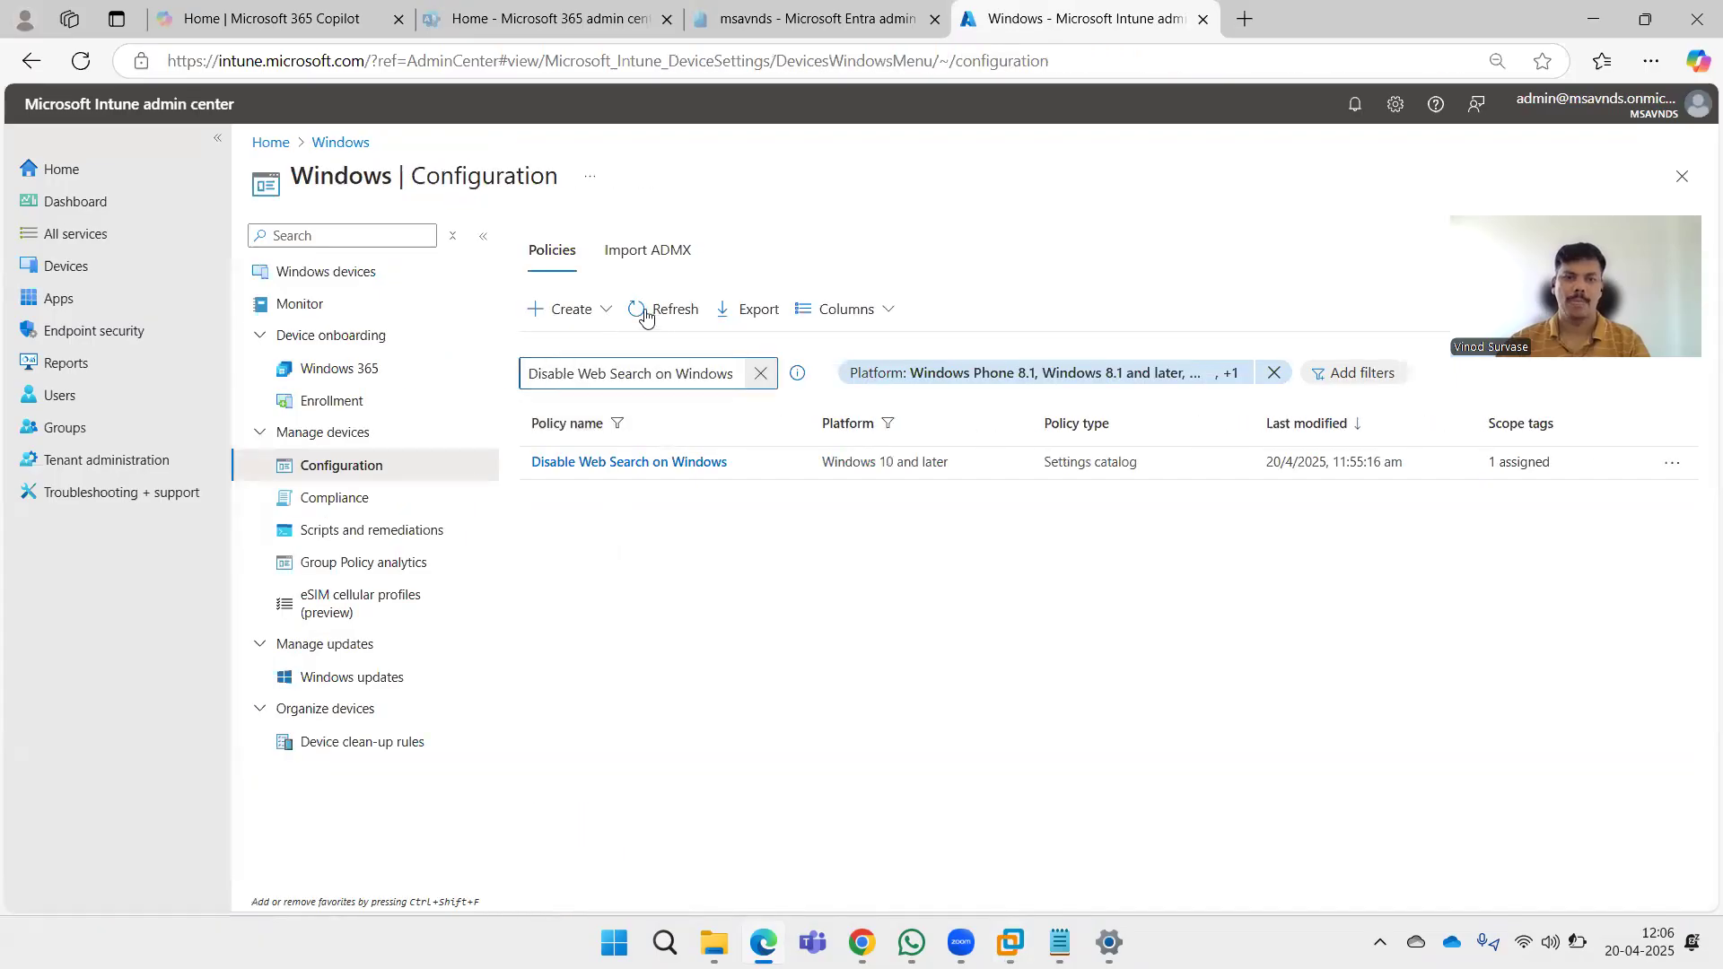
Reload the Windows Configuration policy list, search for and open the Disable Web Search on Windows policy, and review its assignments and settings.
left_click(81, 61)
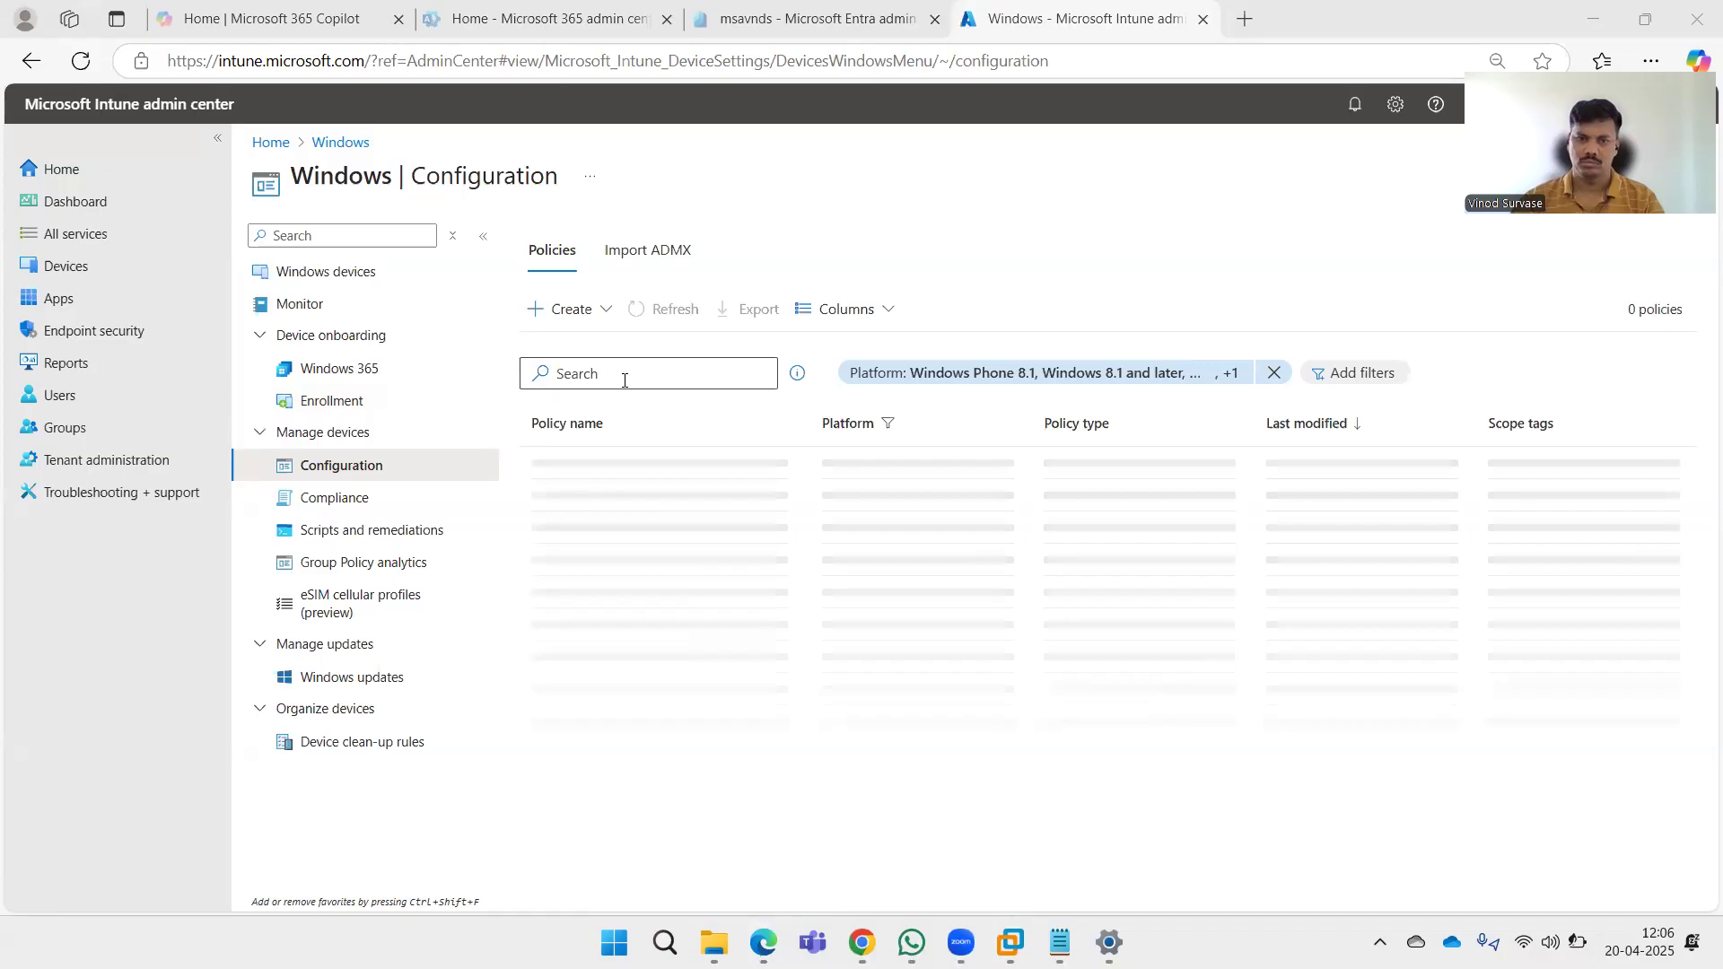
left_click(625, 380)
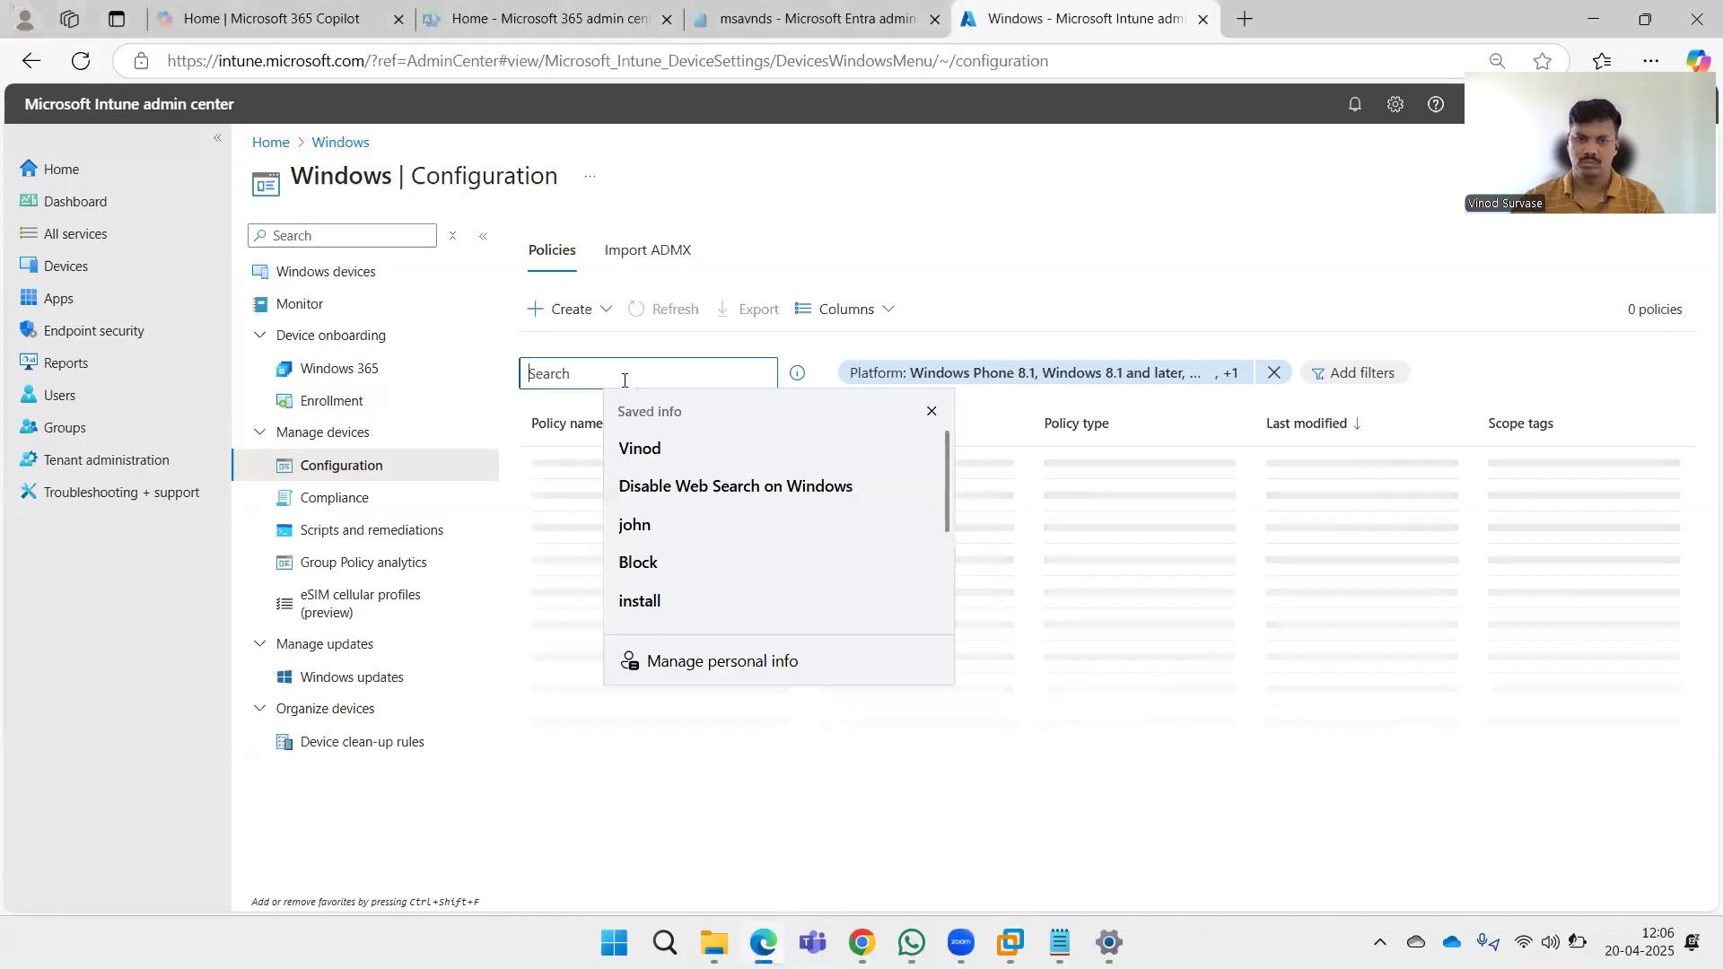
left_click(657, 480)
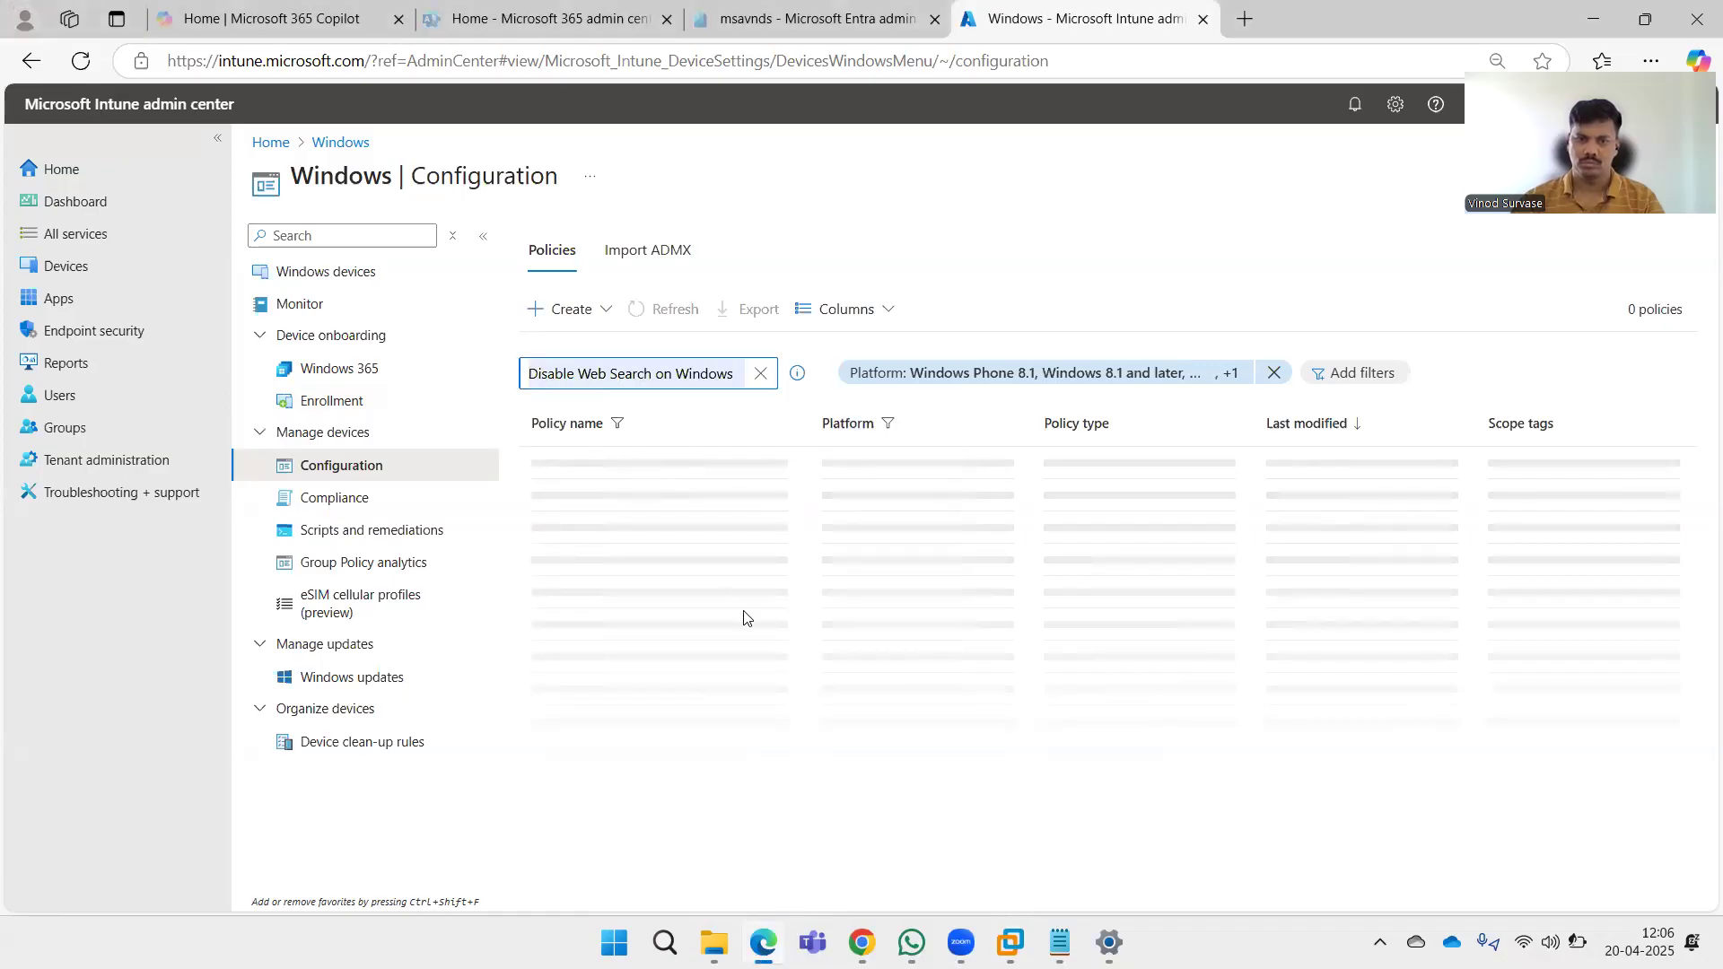
left_click(623, 464)
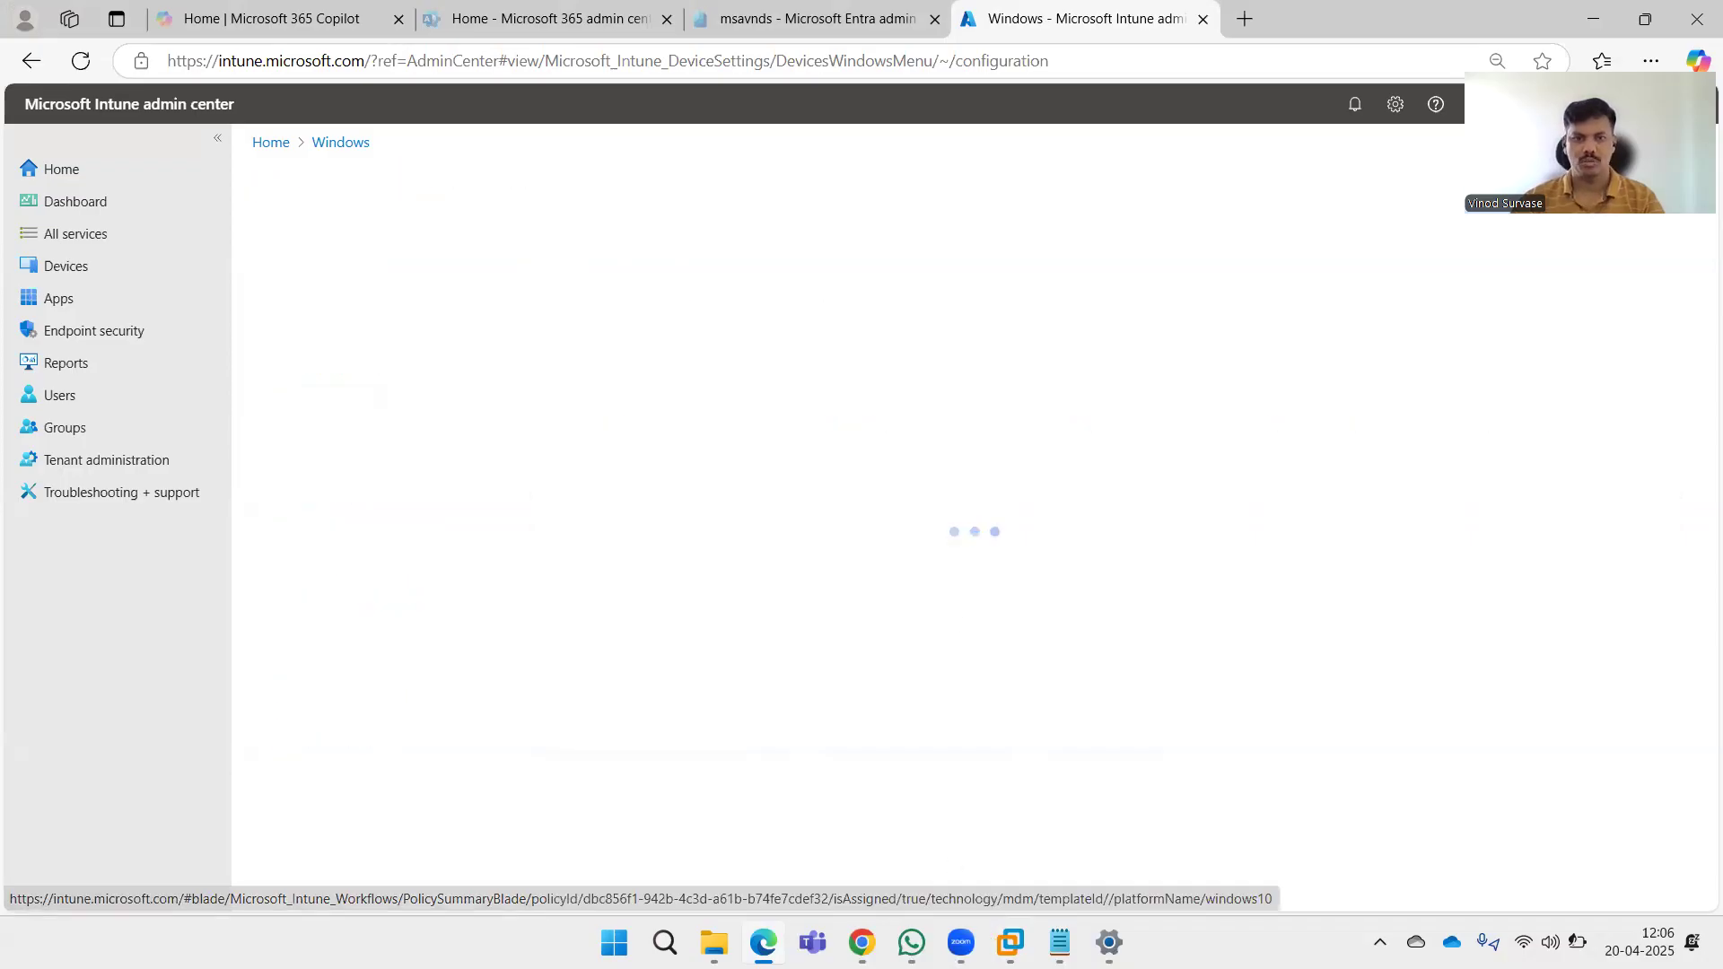
left_click(1011, 942)
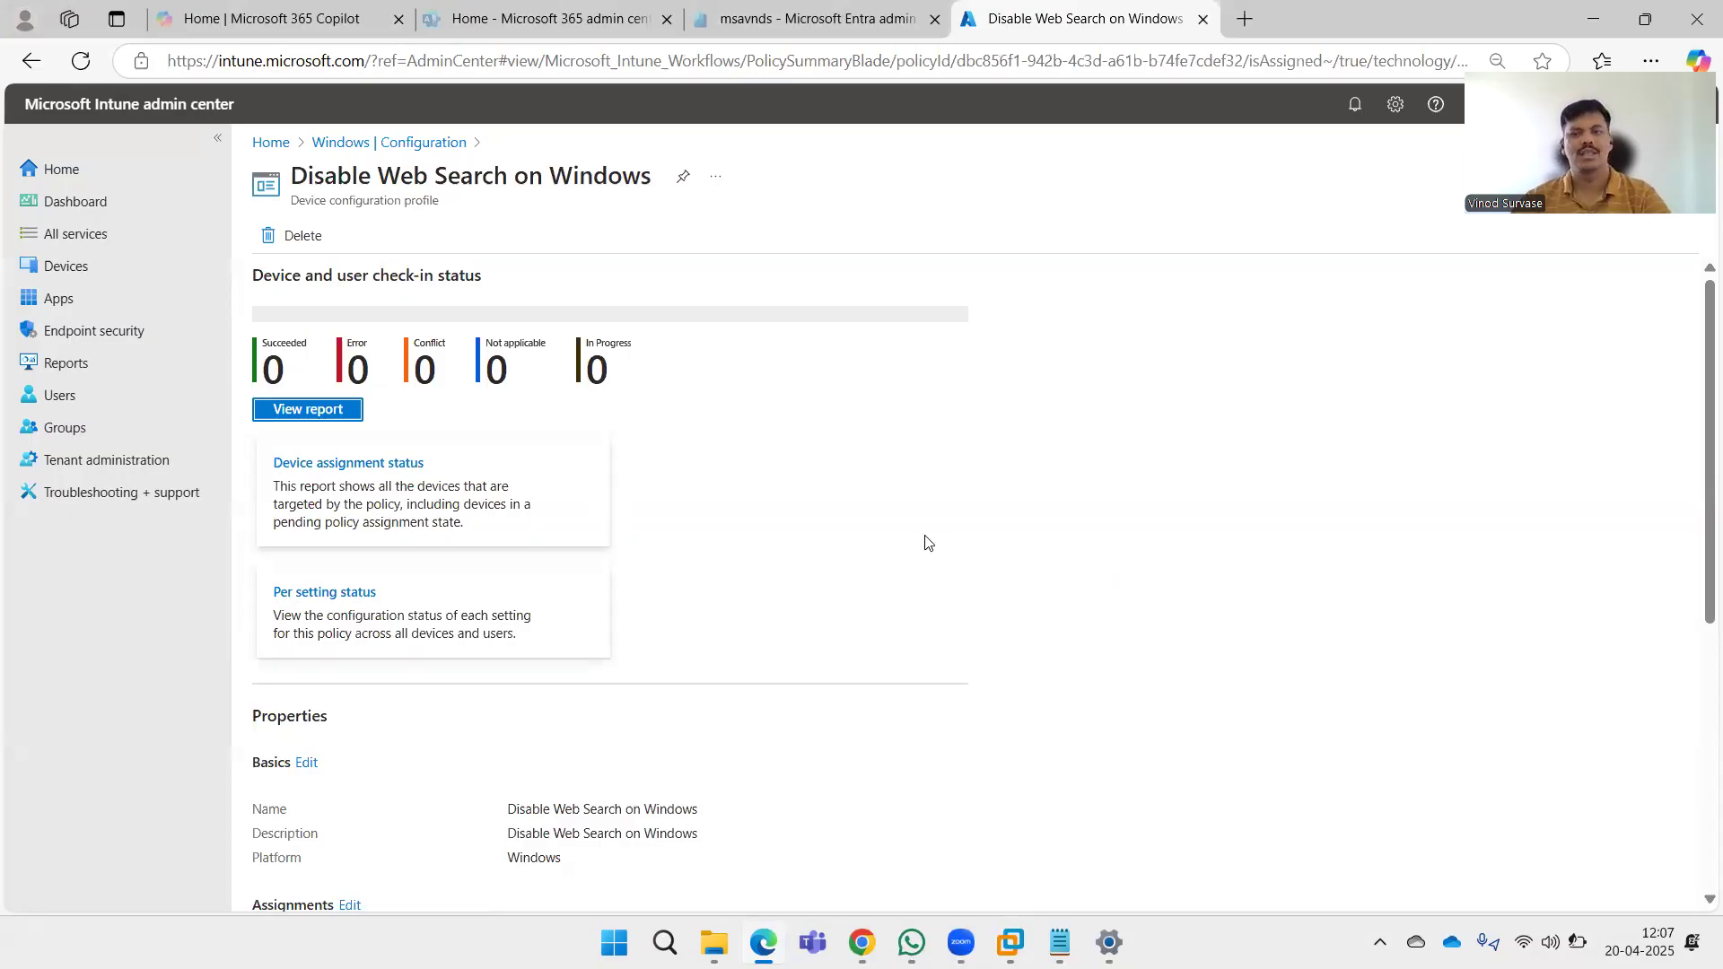
scroll(888, 603, "down", 5)
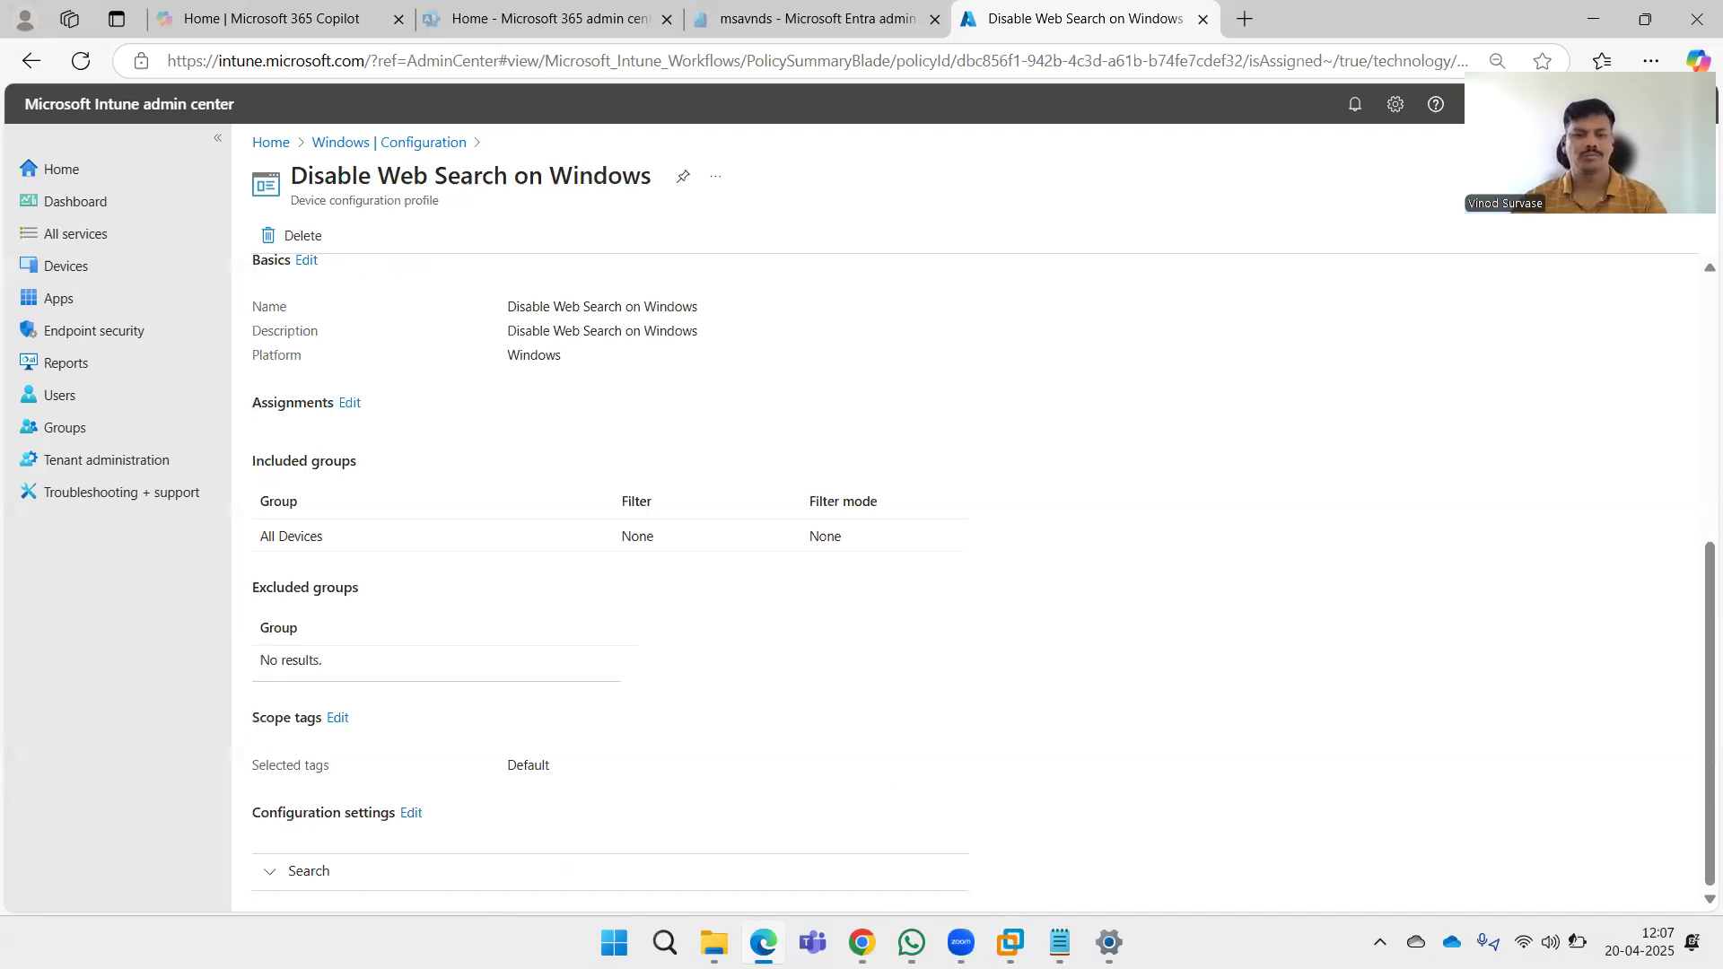
Switch to the Windows 10 VM and run gpupdate /force again in the Command Prompt.
left_click(1011, 942)
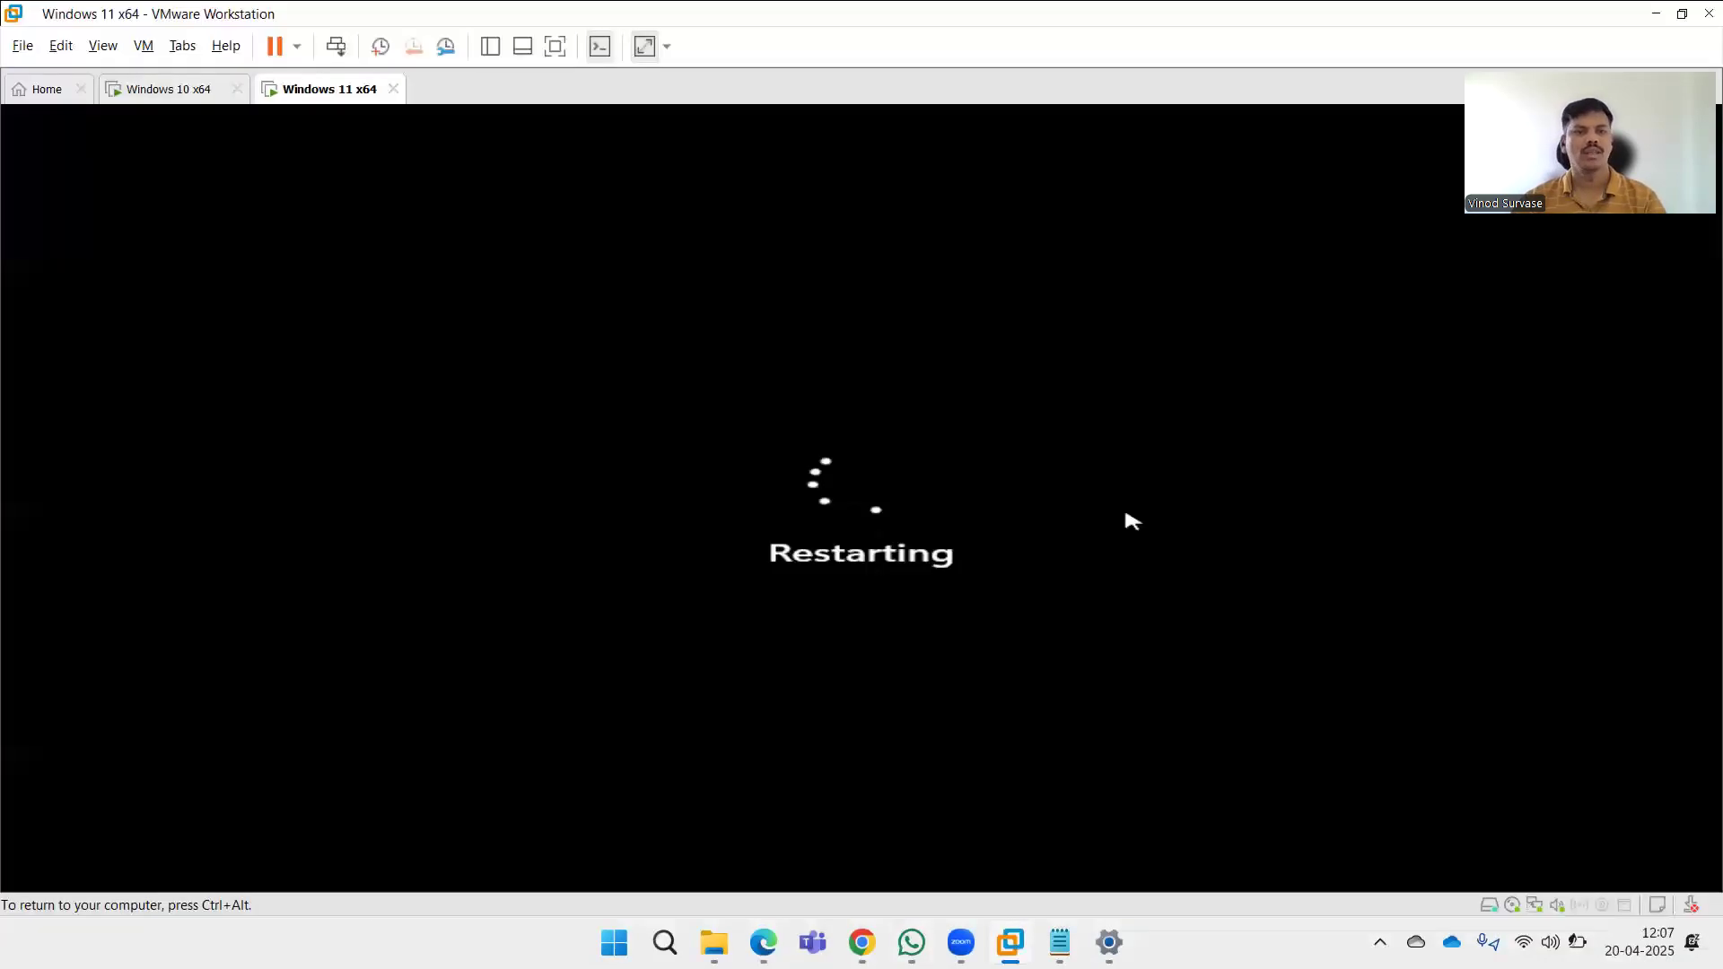
left_click(169, 93)
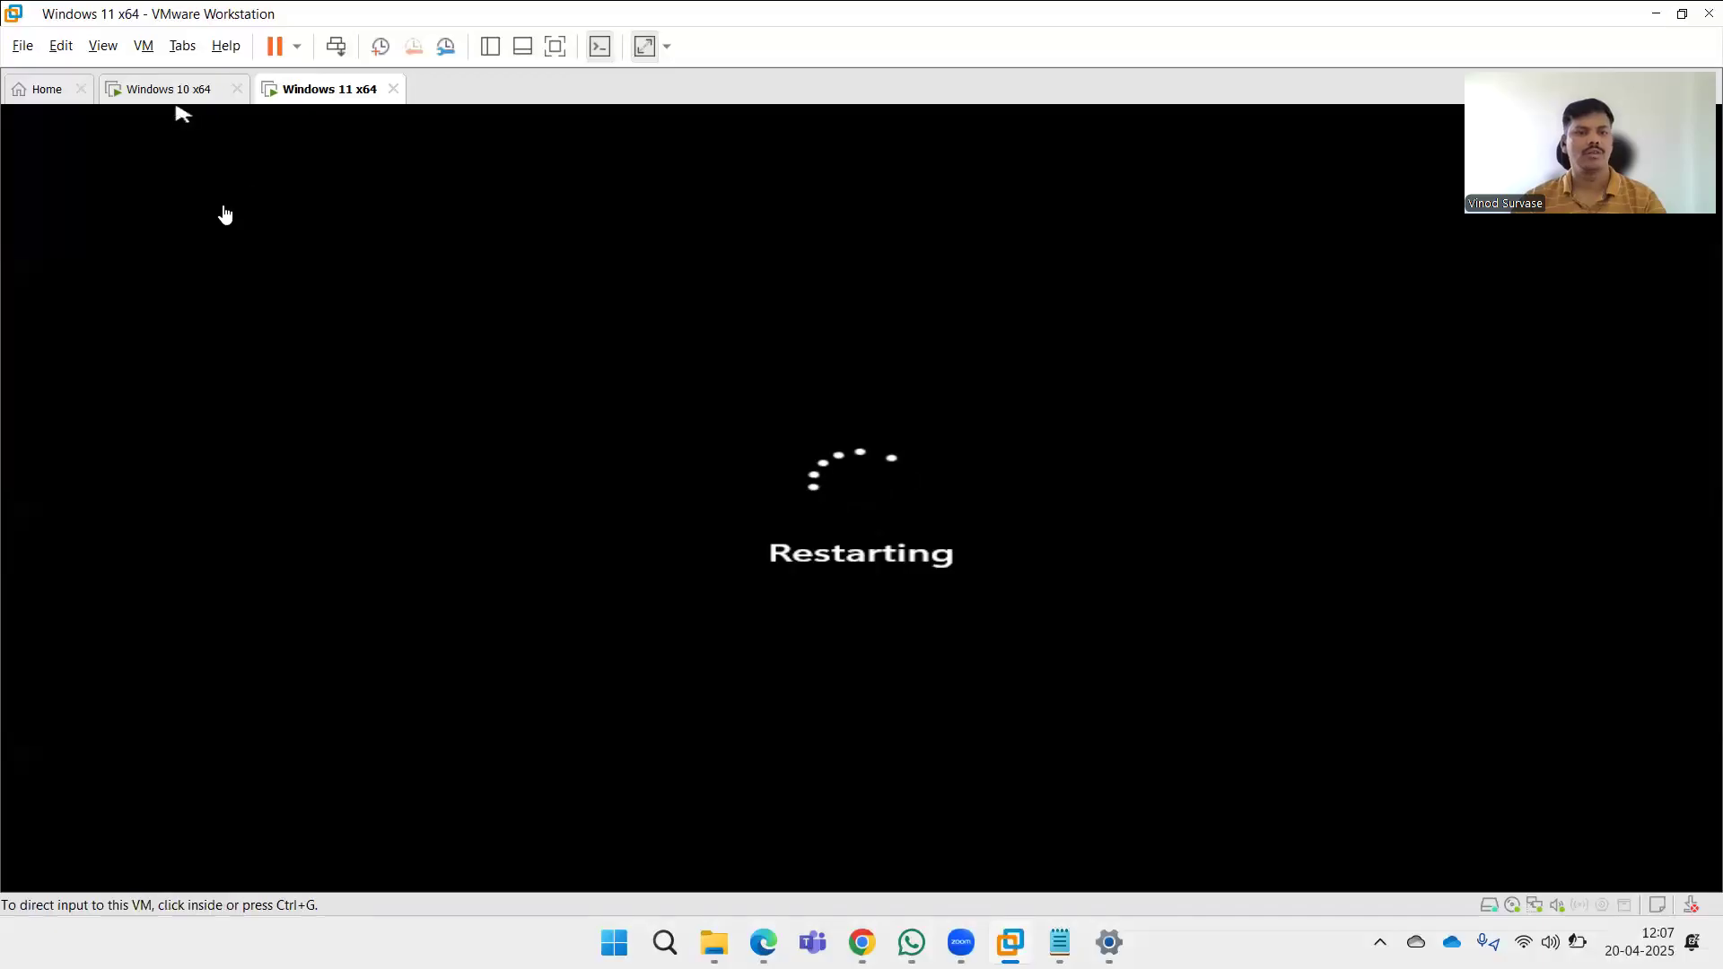
left_click(509, 516)
key("Up")
key("Return")
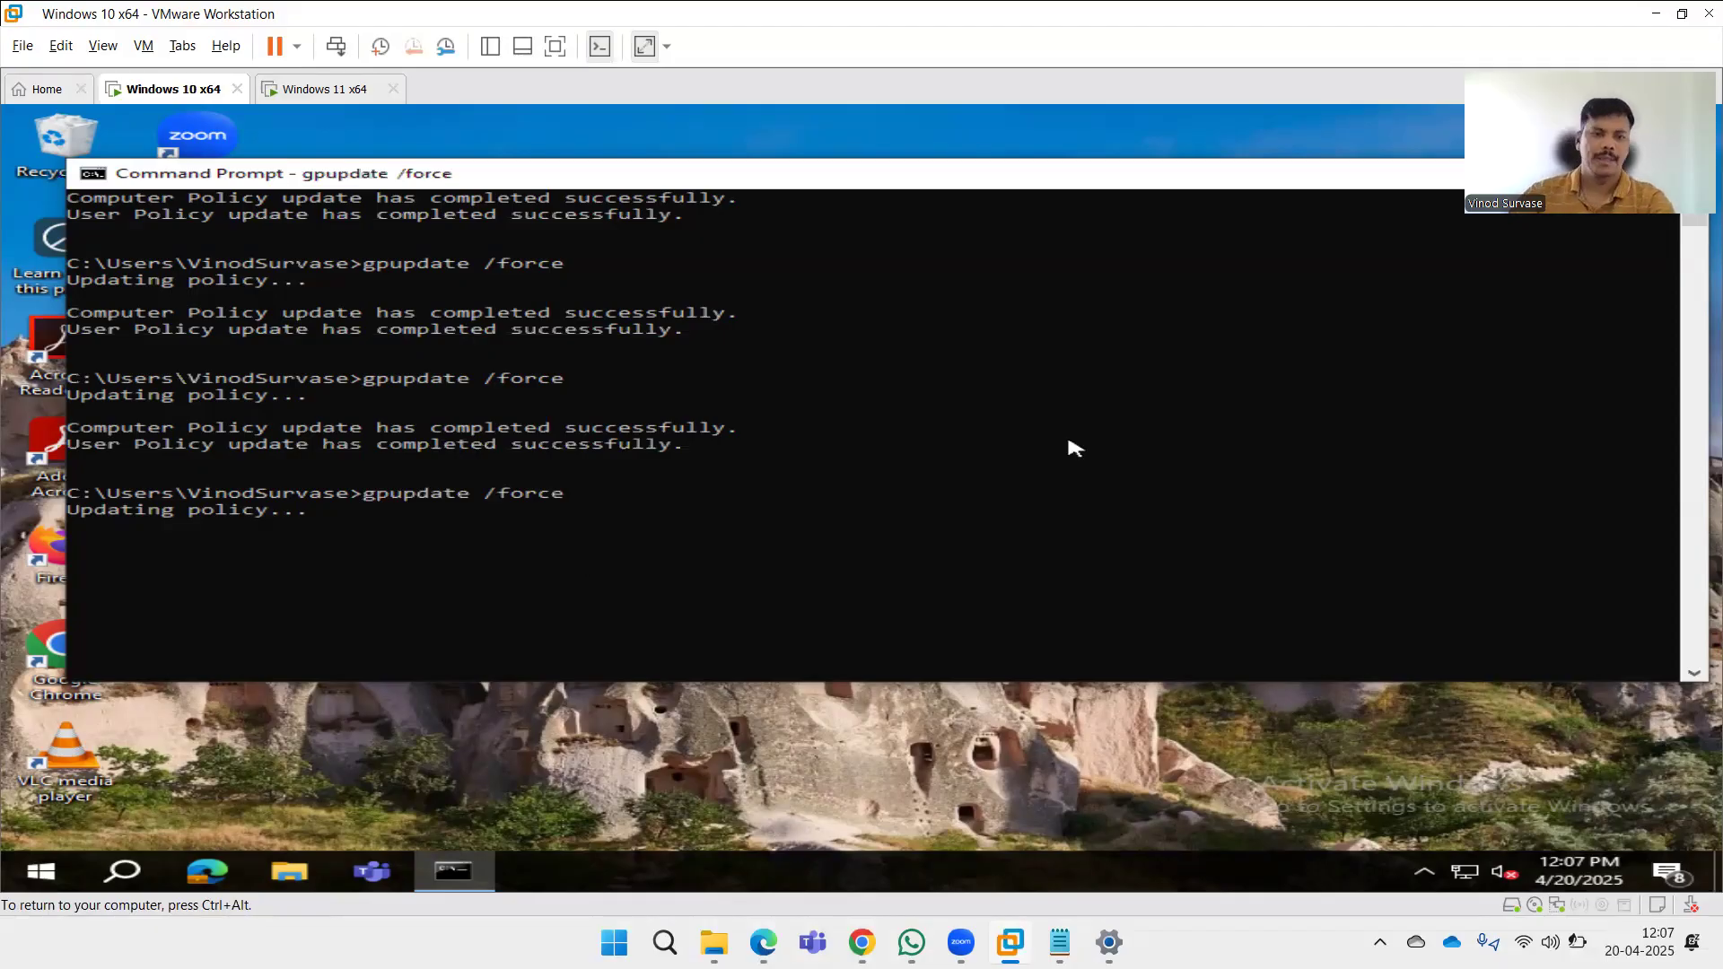
Search for postman from the Windows 10 Start menu, view the Web results tab, and close the search pane.
key("super")
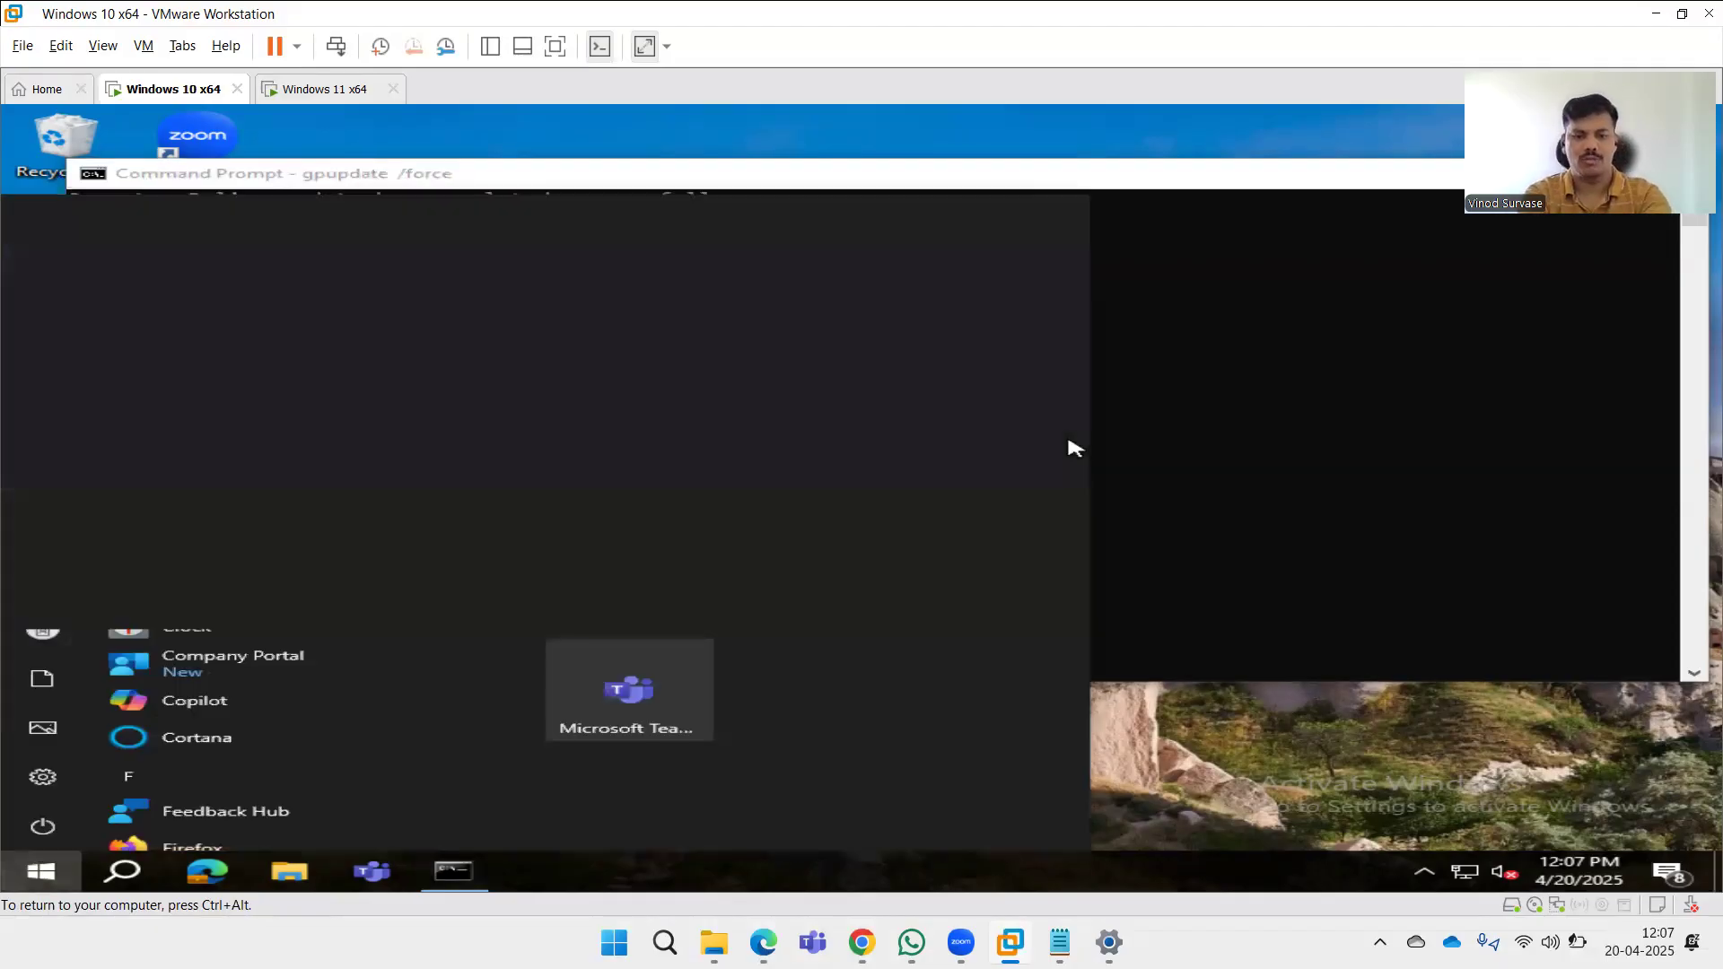
type("postm")
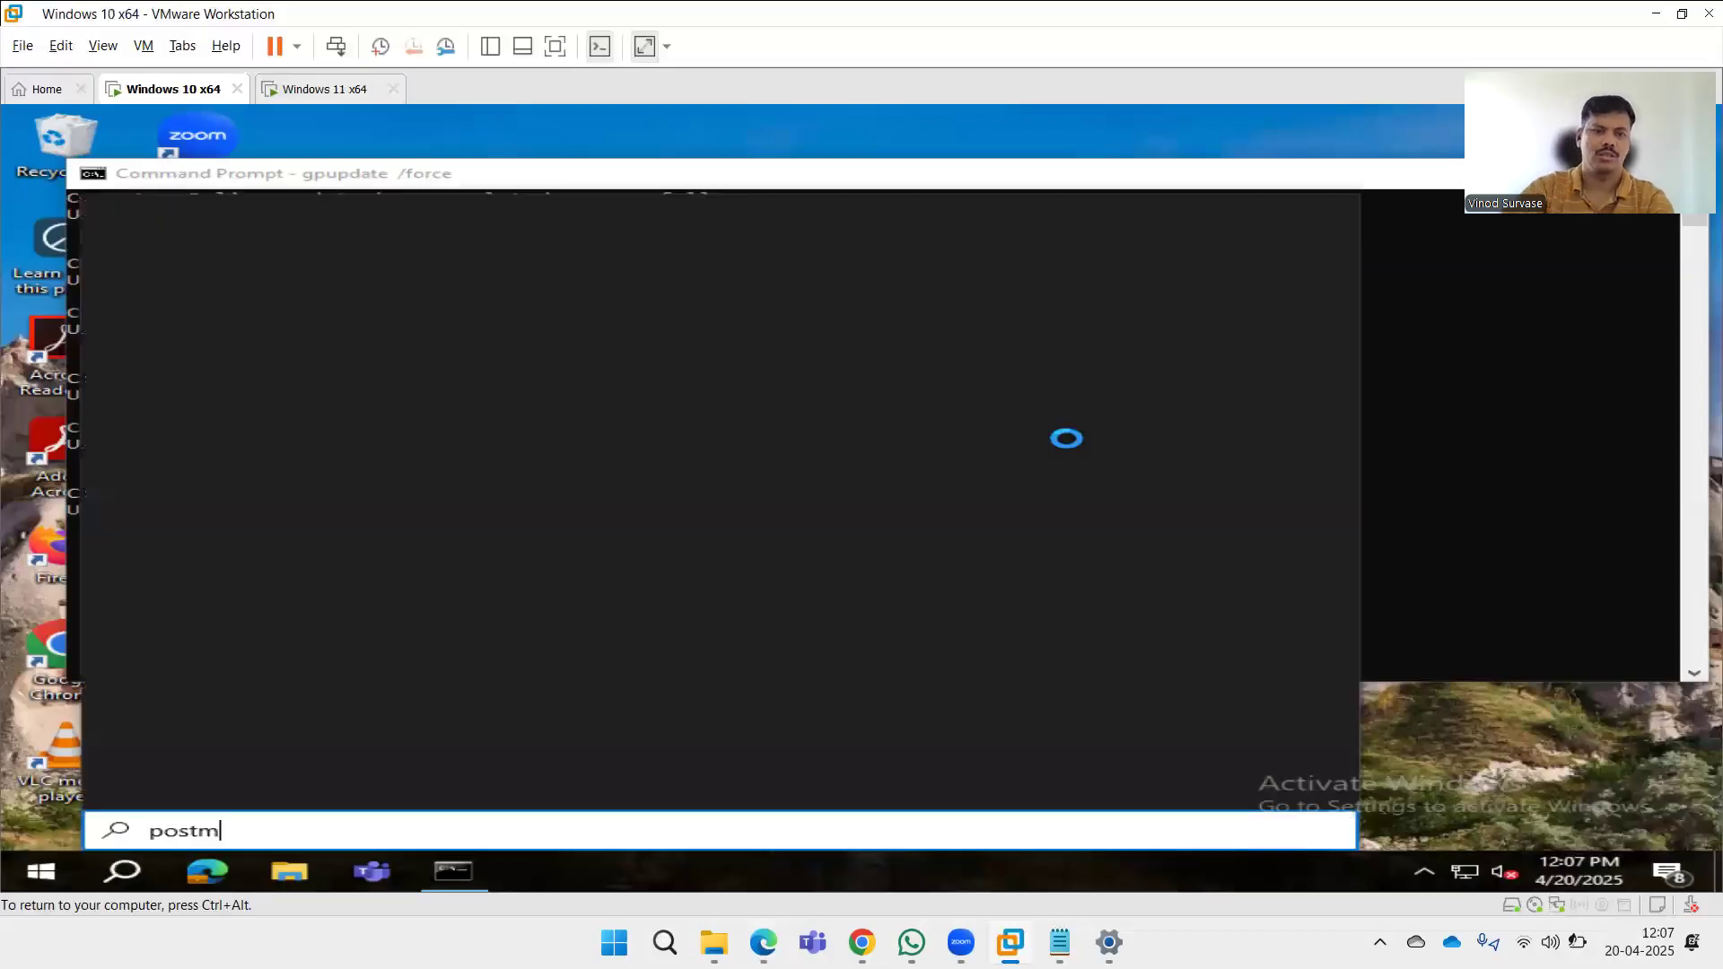
type("an")
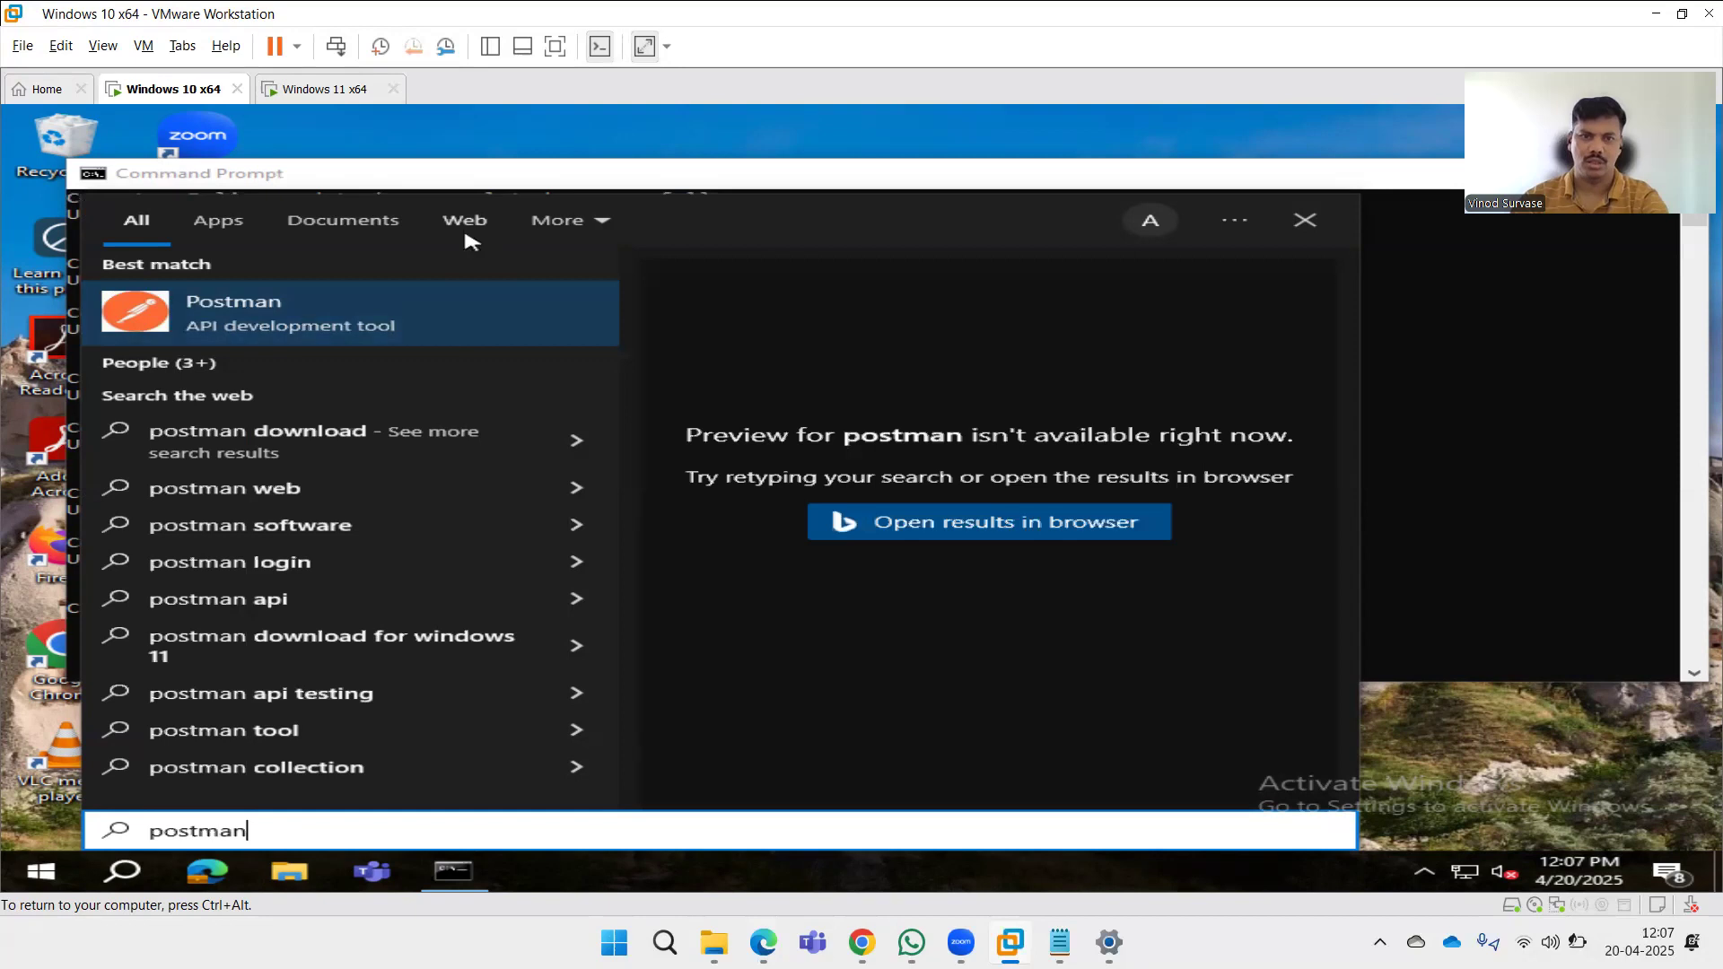
left_click(465, 224)
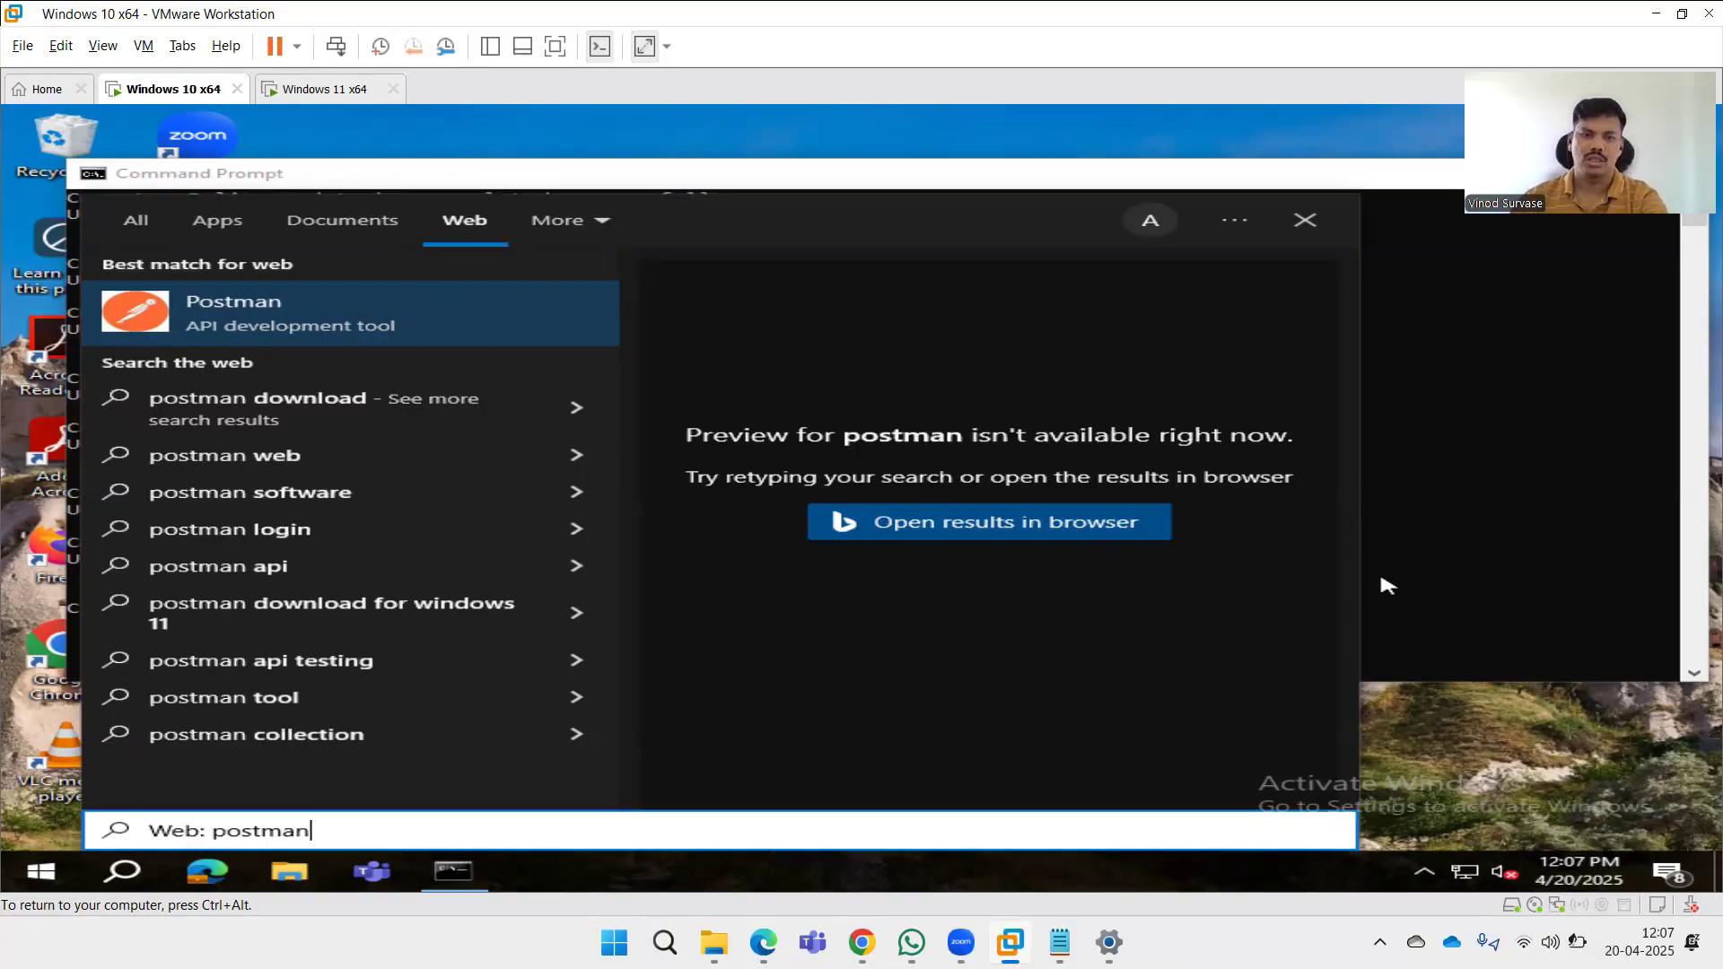
left_click(1437, 536)
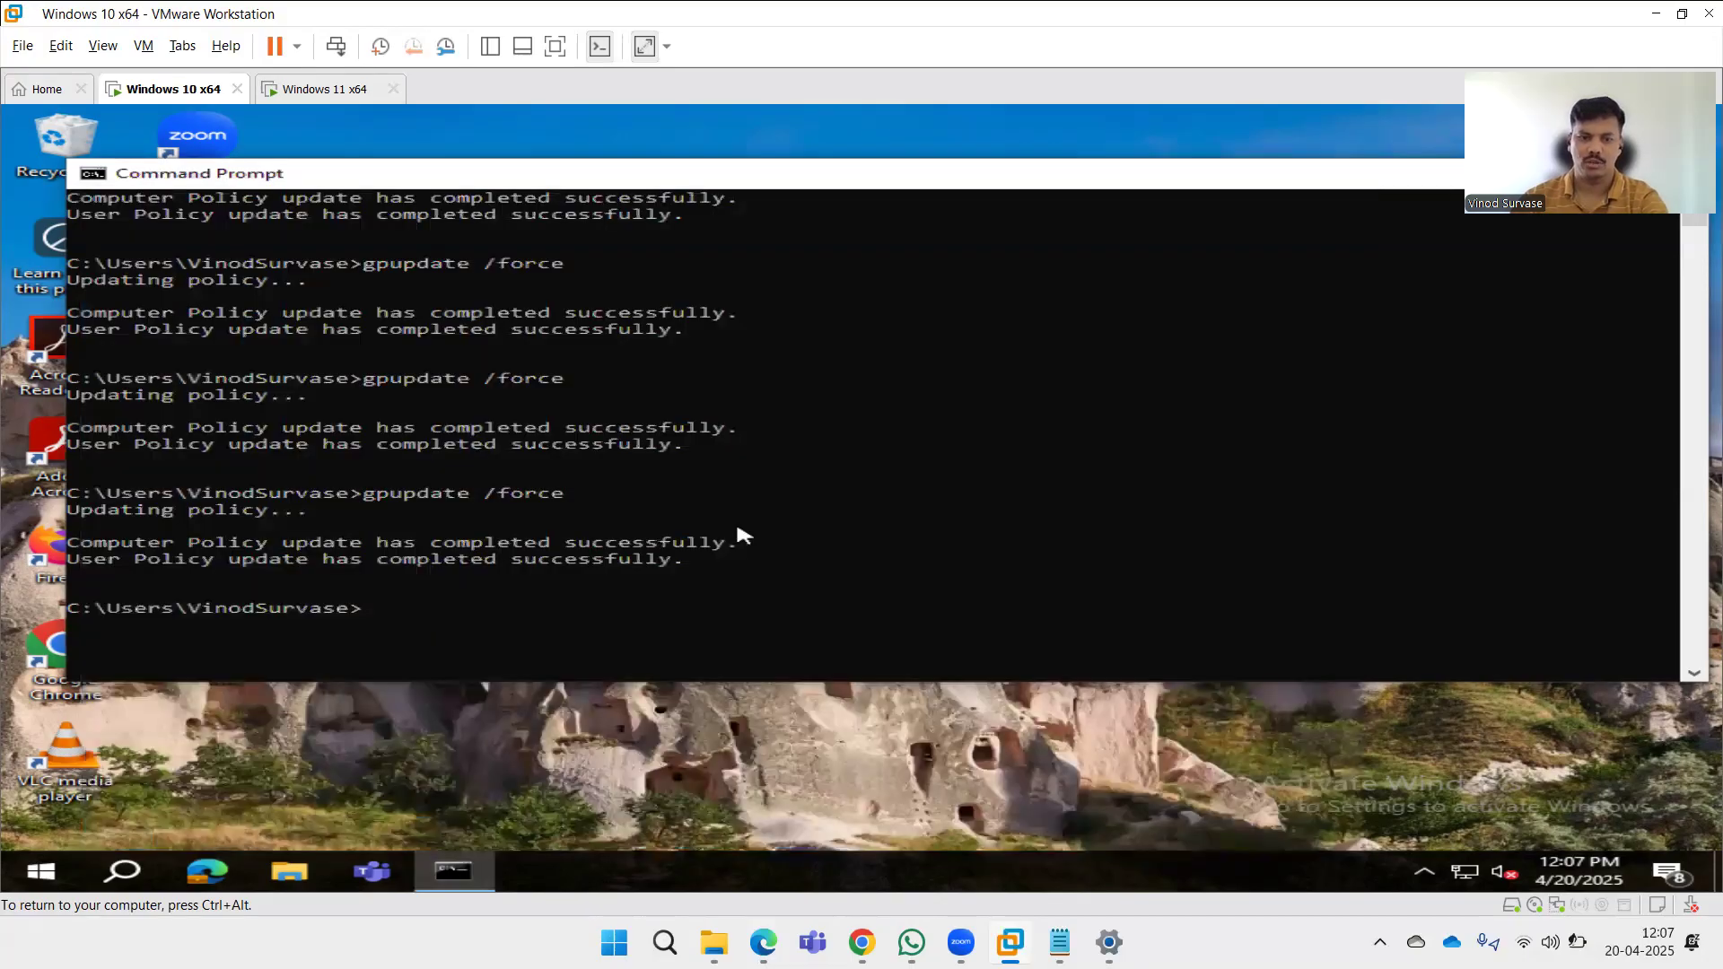
Search Windows 10 for settings and security terms to check what results the search pane returns.
left_click(123, 871)
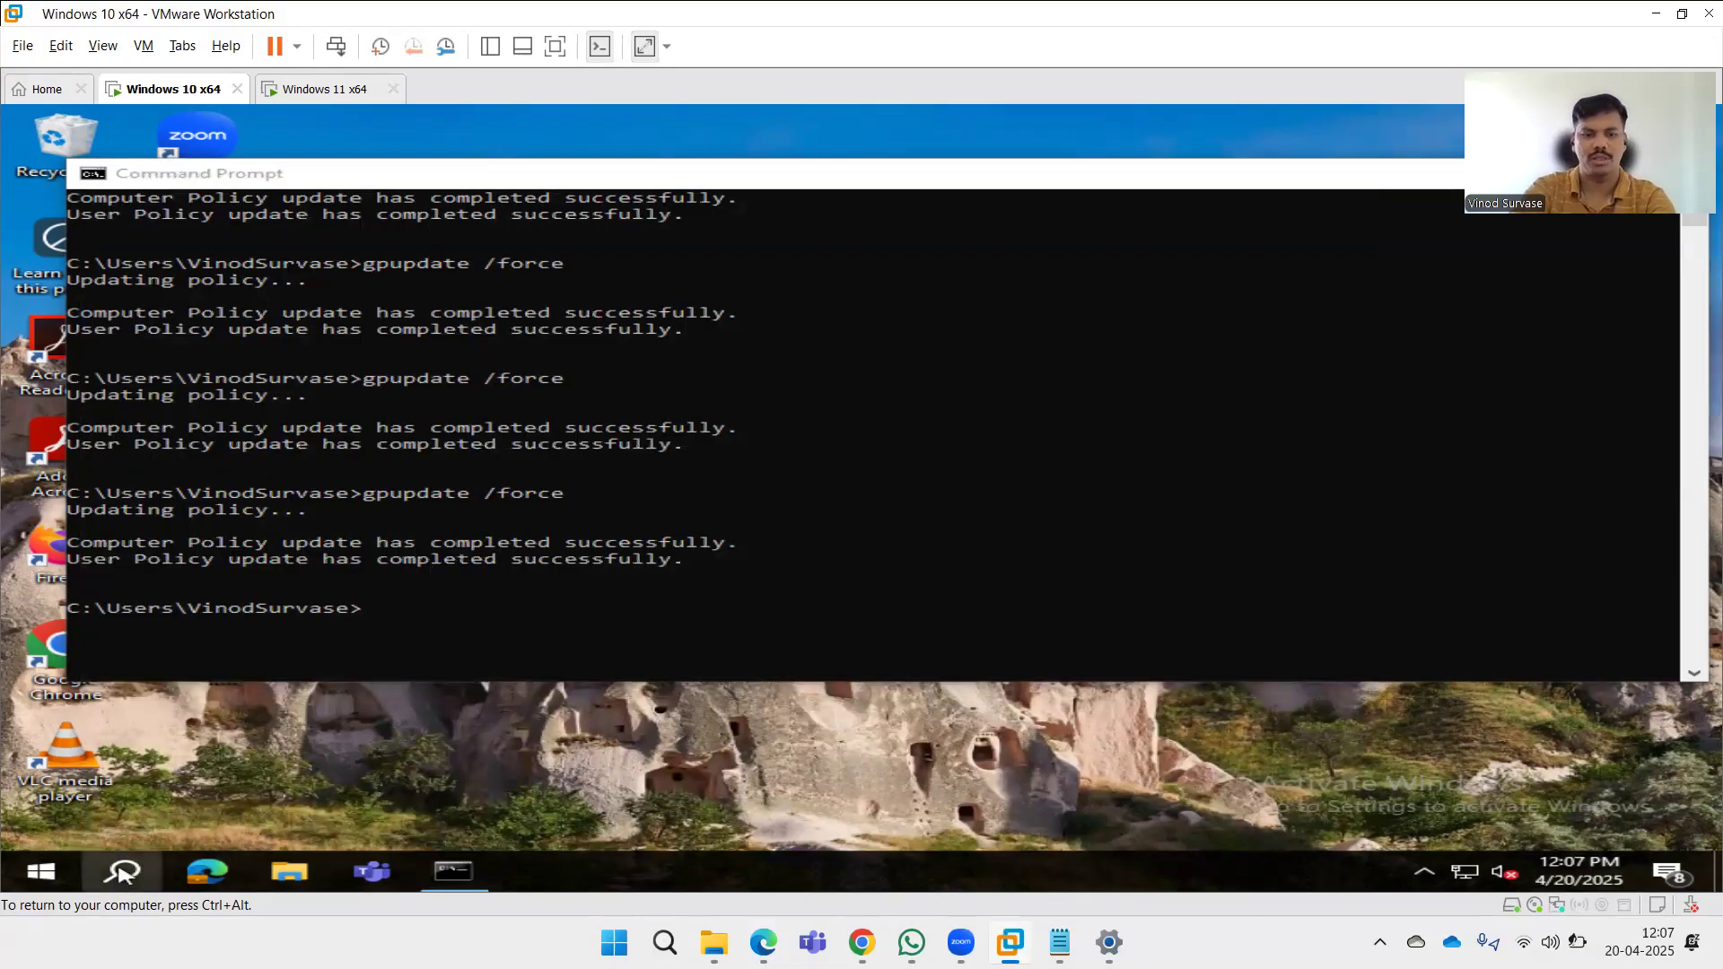
type("p")
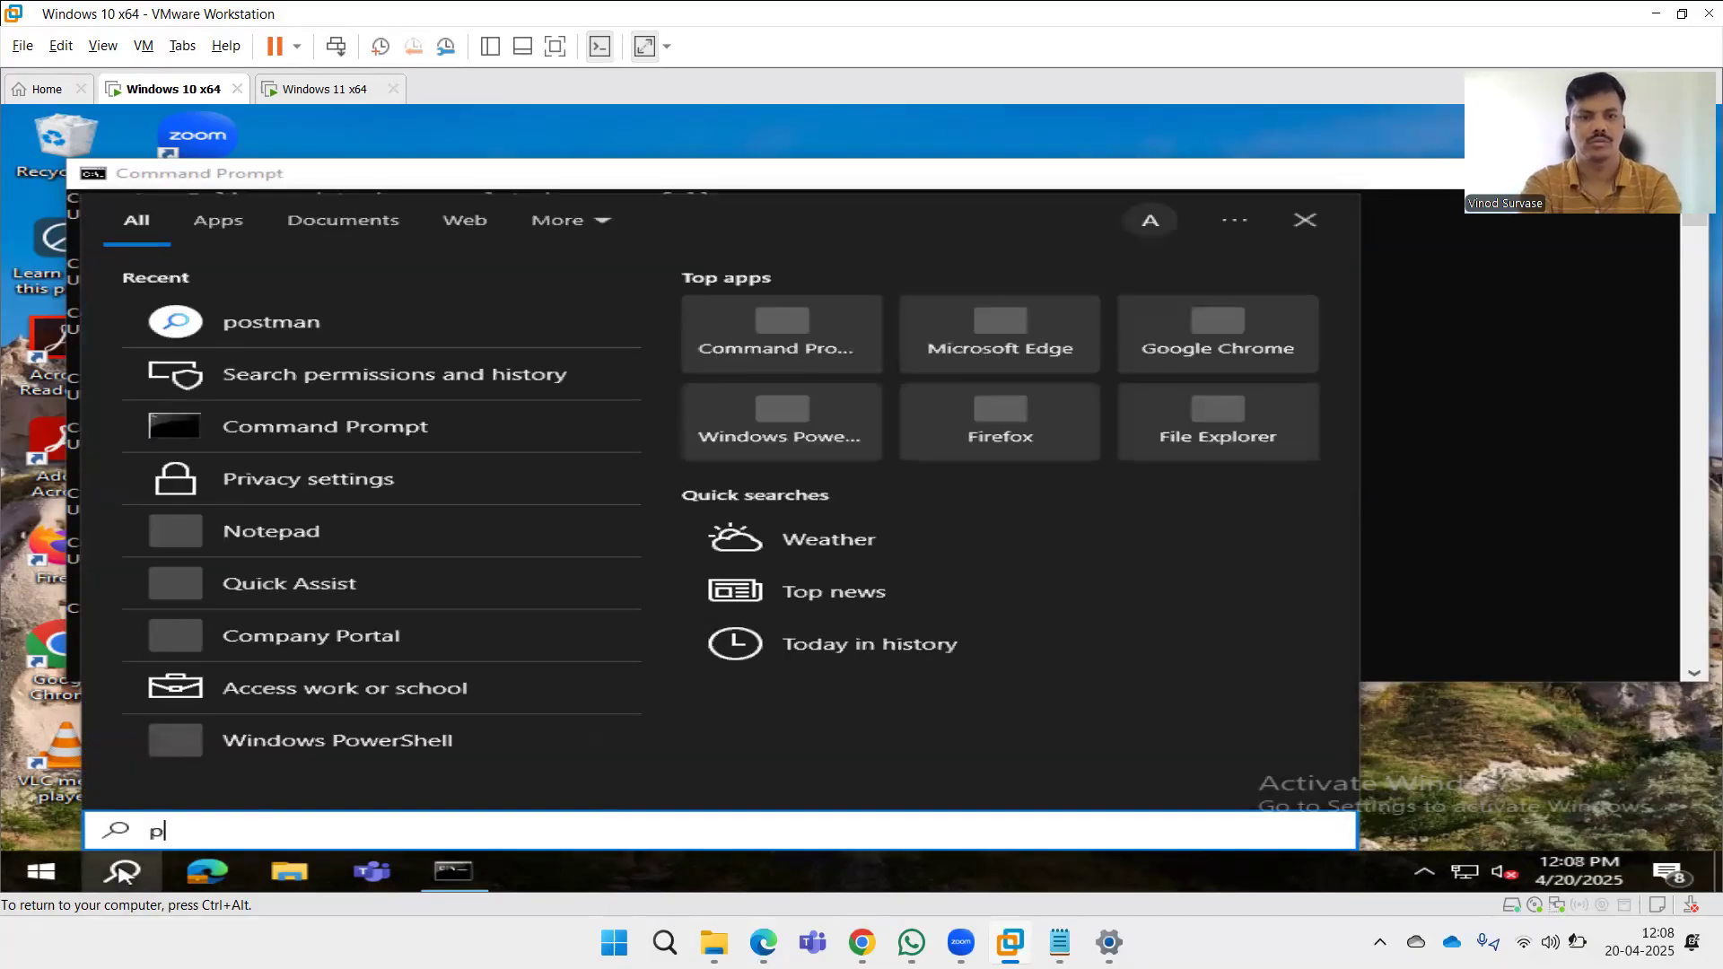
key("BackSpace")
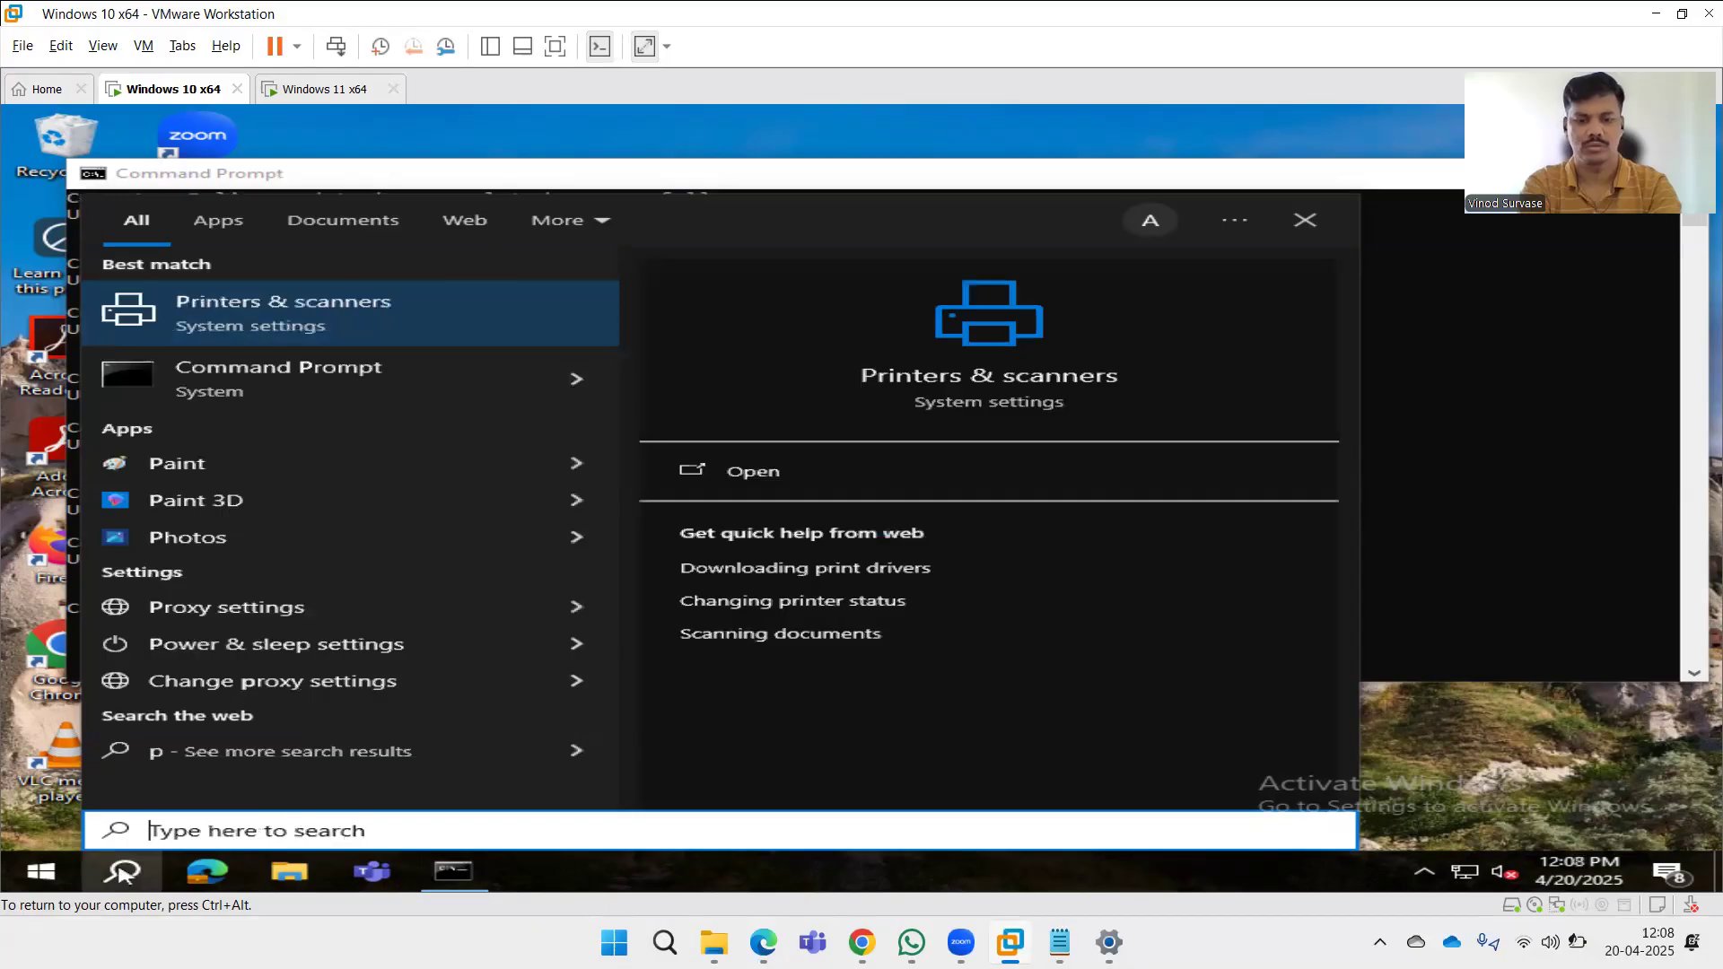
type("se")
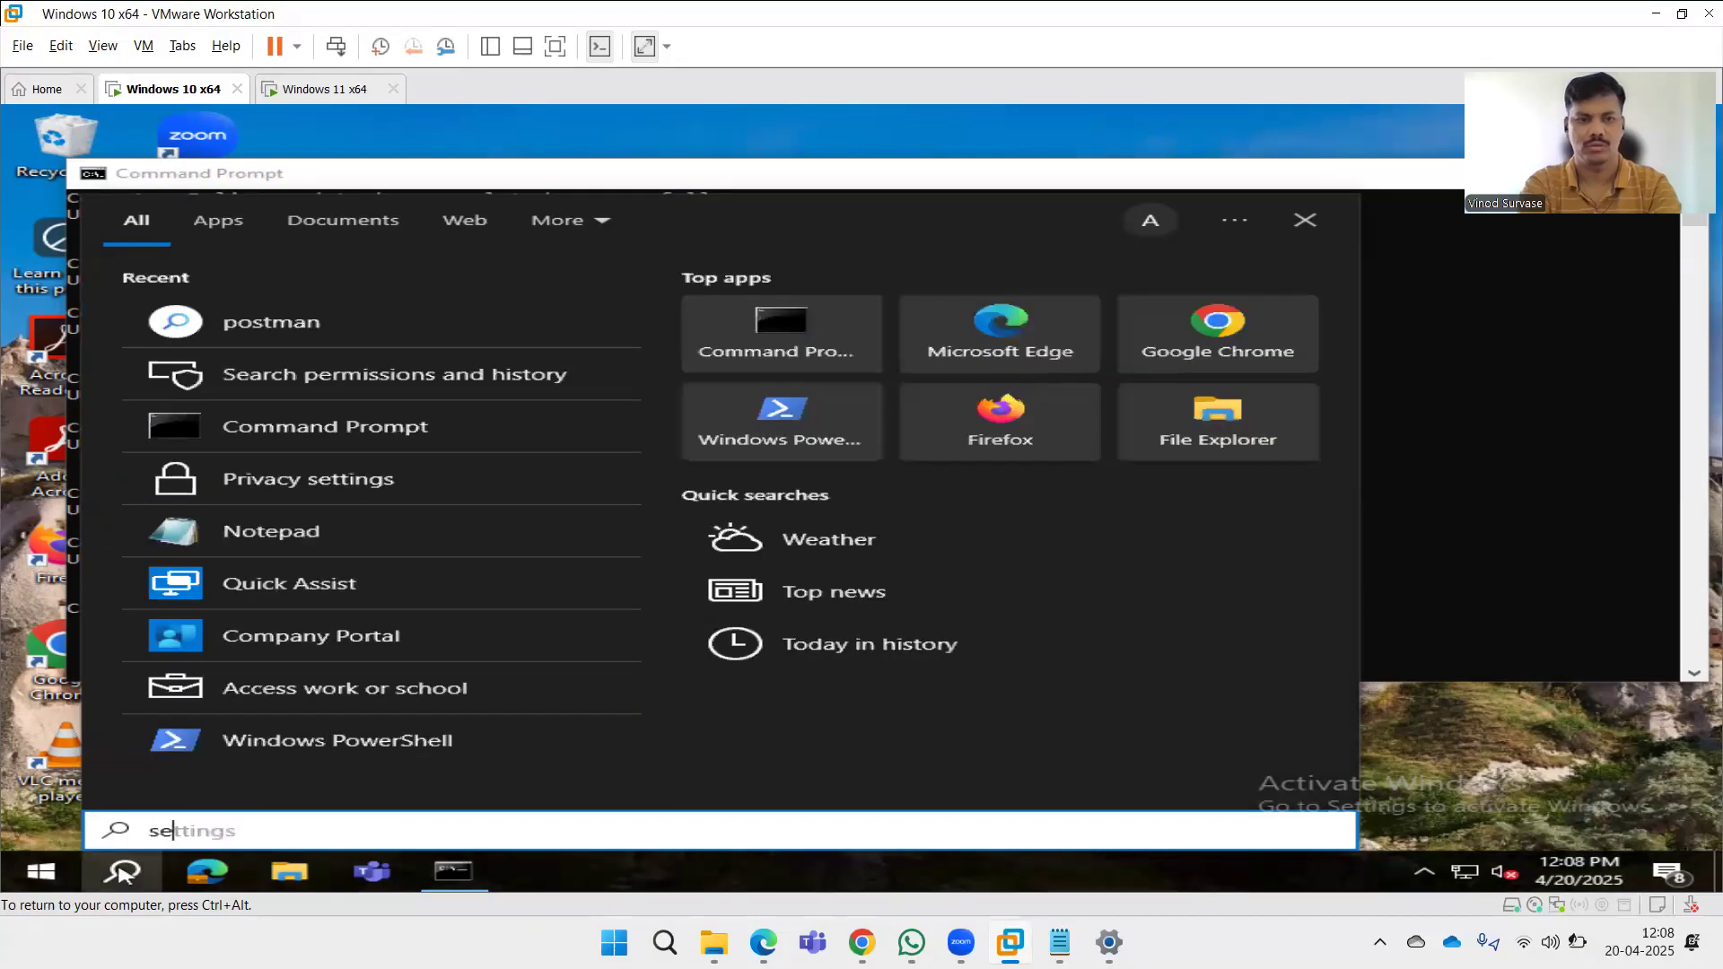
type("d")
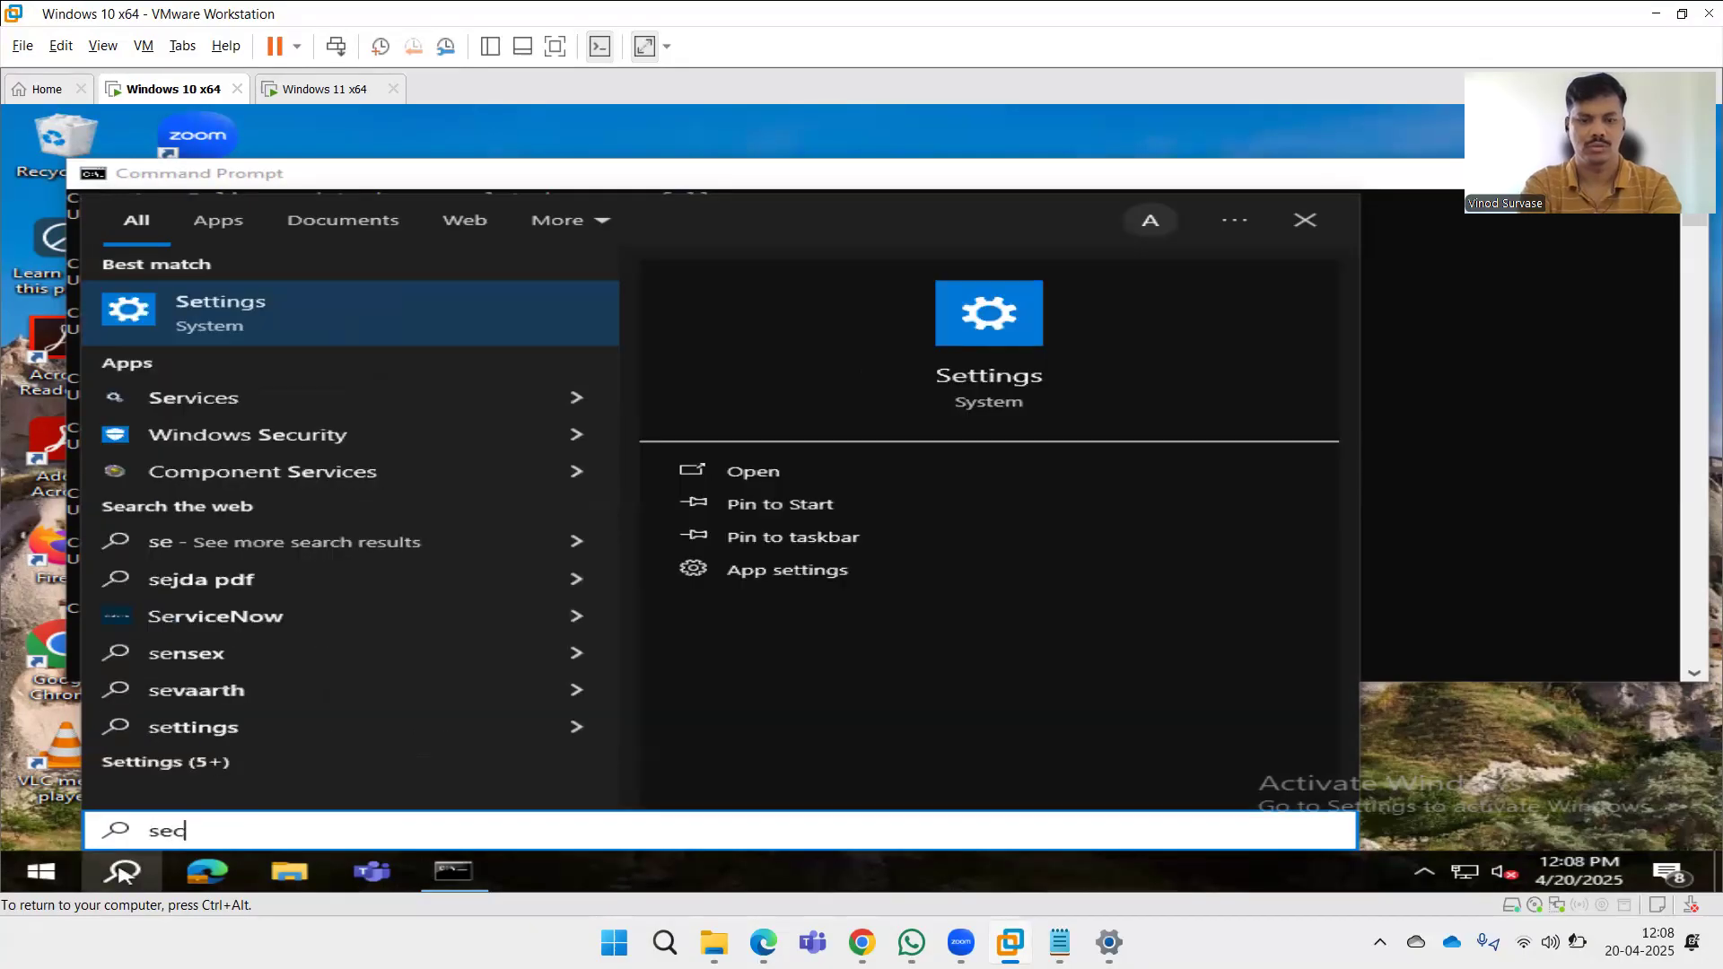
key("BackSpace")
type("cu")
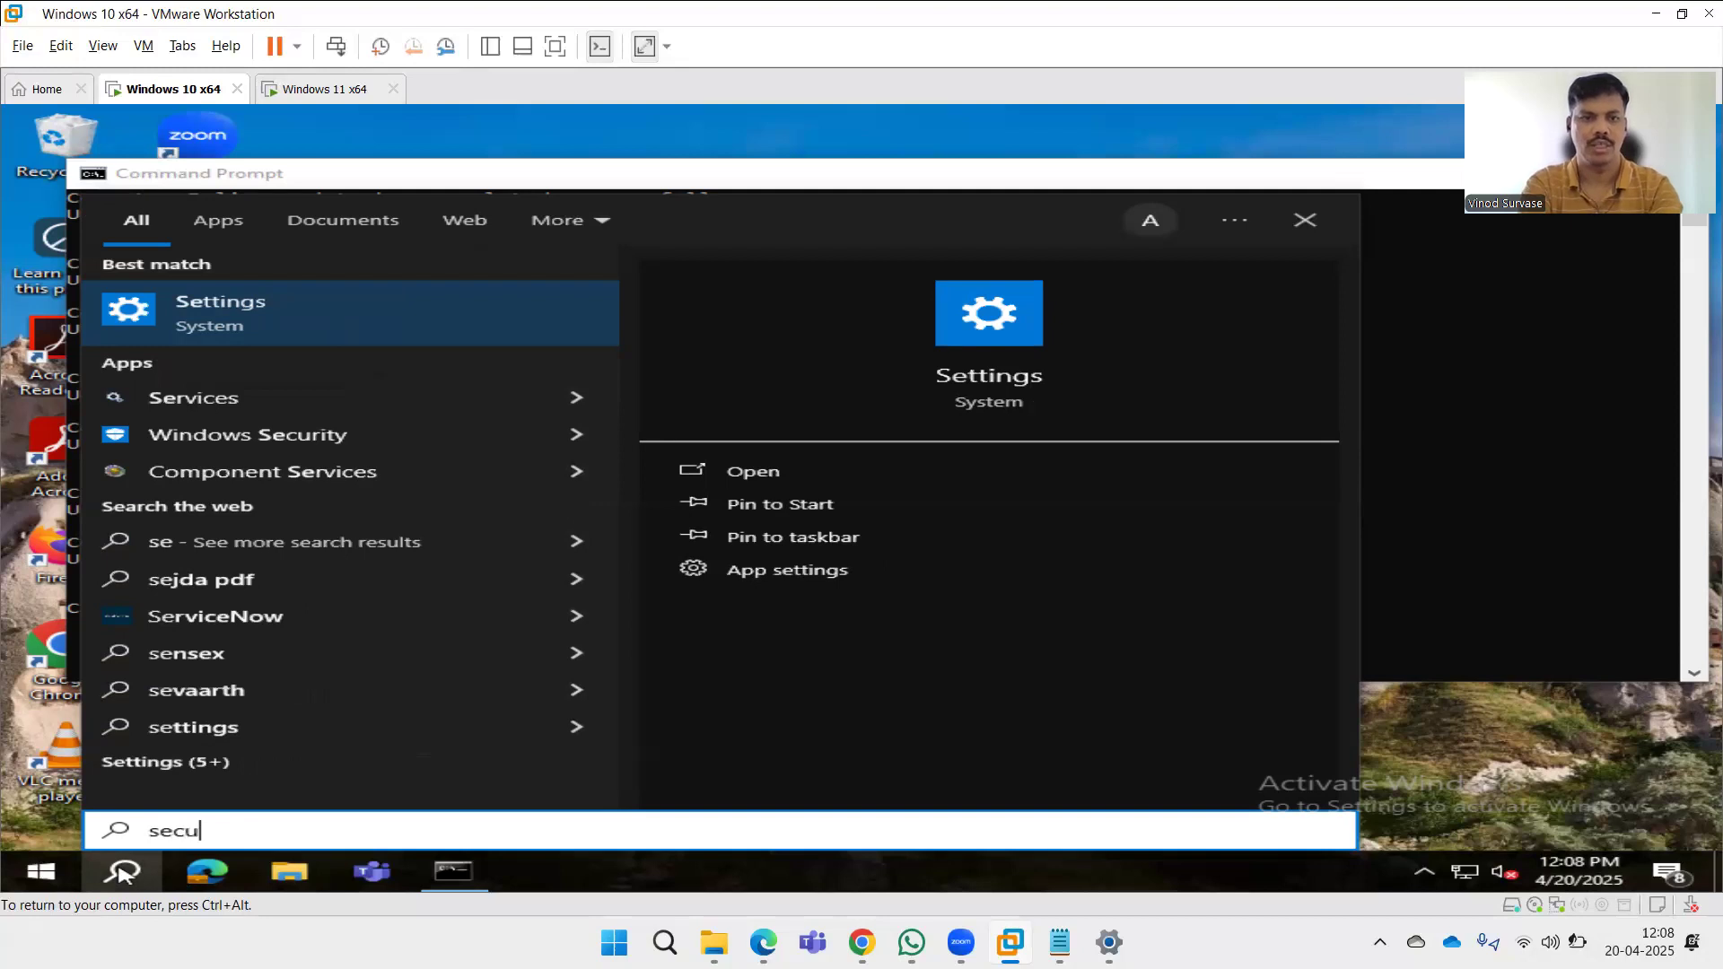
type("rity")
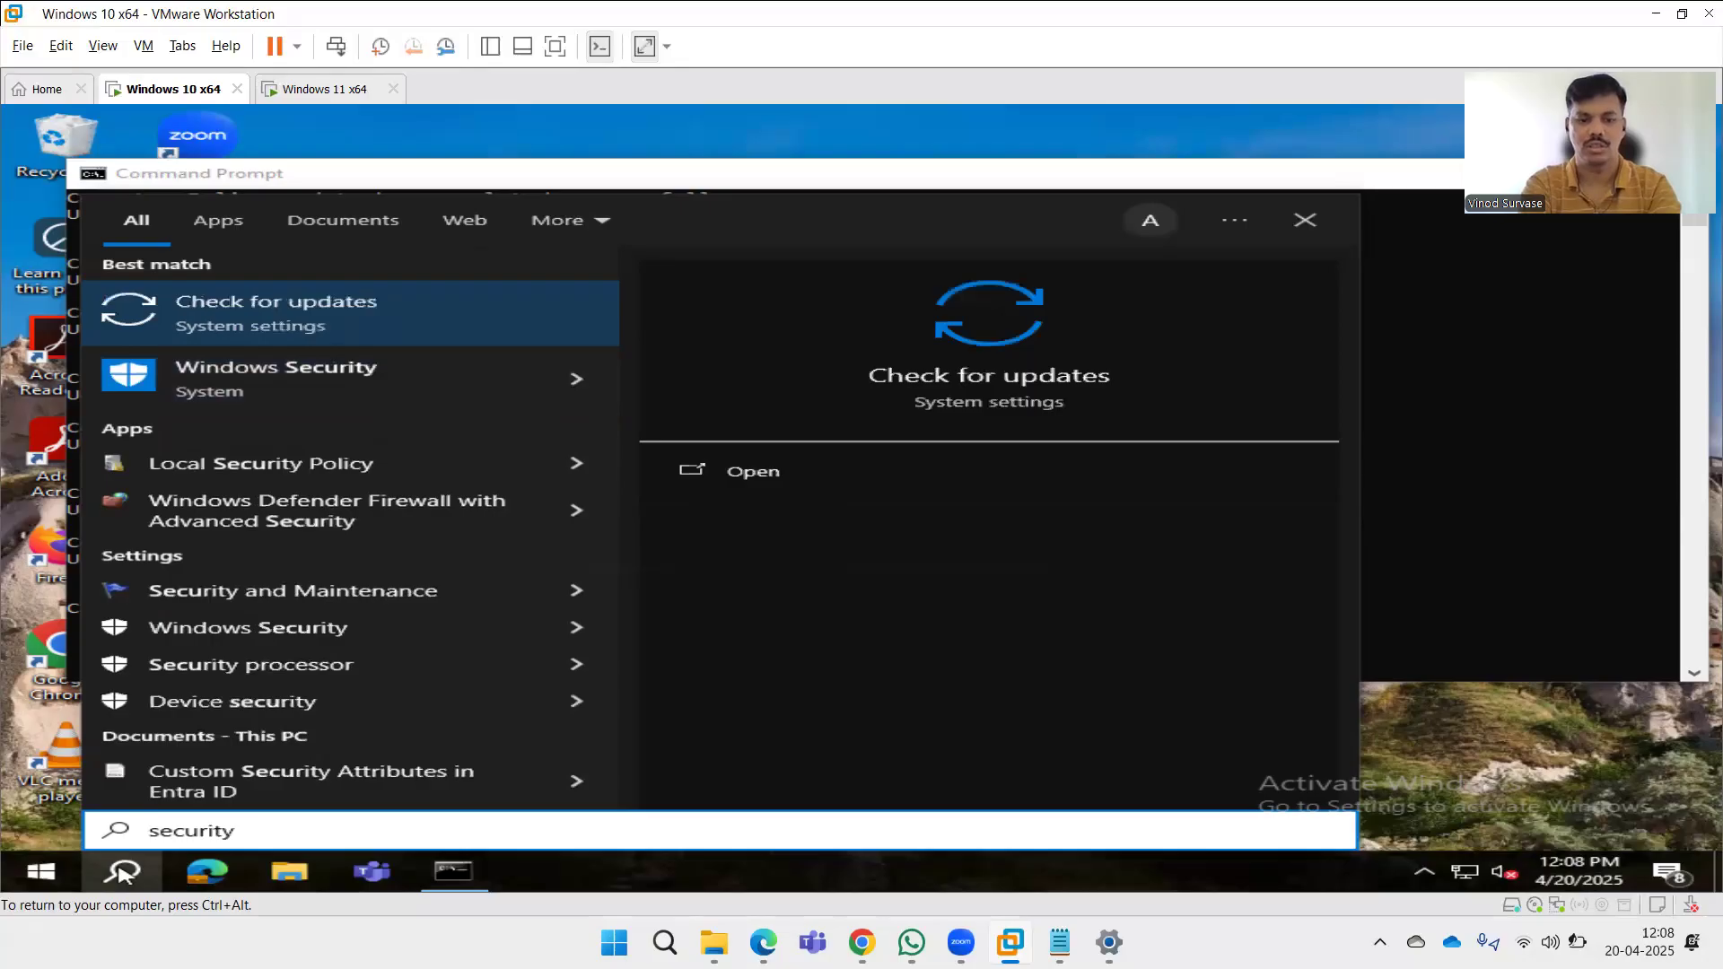
Open Search permissions and history settings on the Windows 10 VM and review its SafeSearch, cloud content search and history options.
key("ctrl+a")
key("BackSpace")
type("Search ")
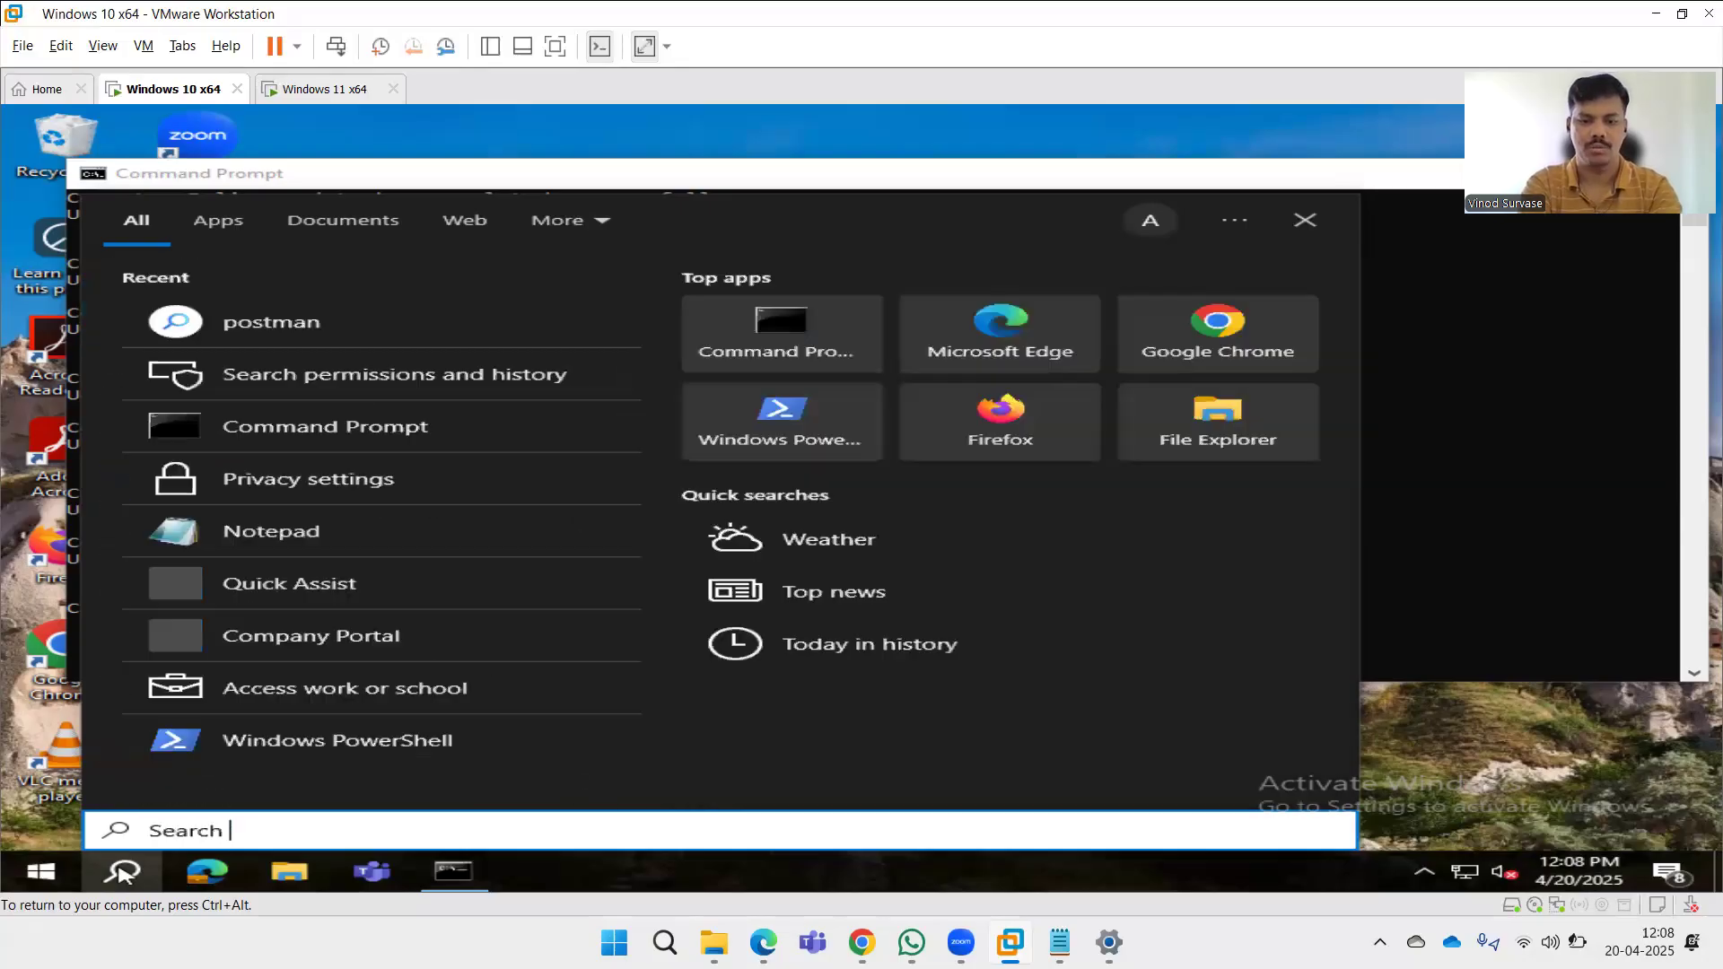
type("per")
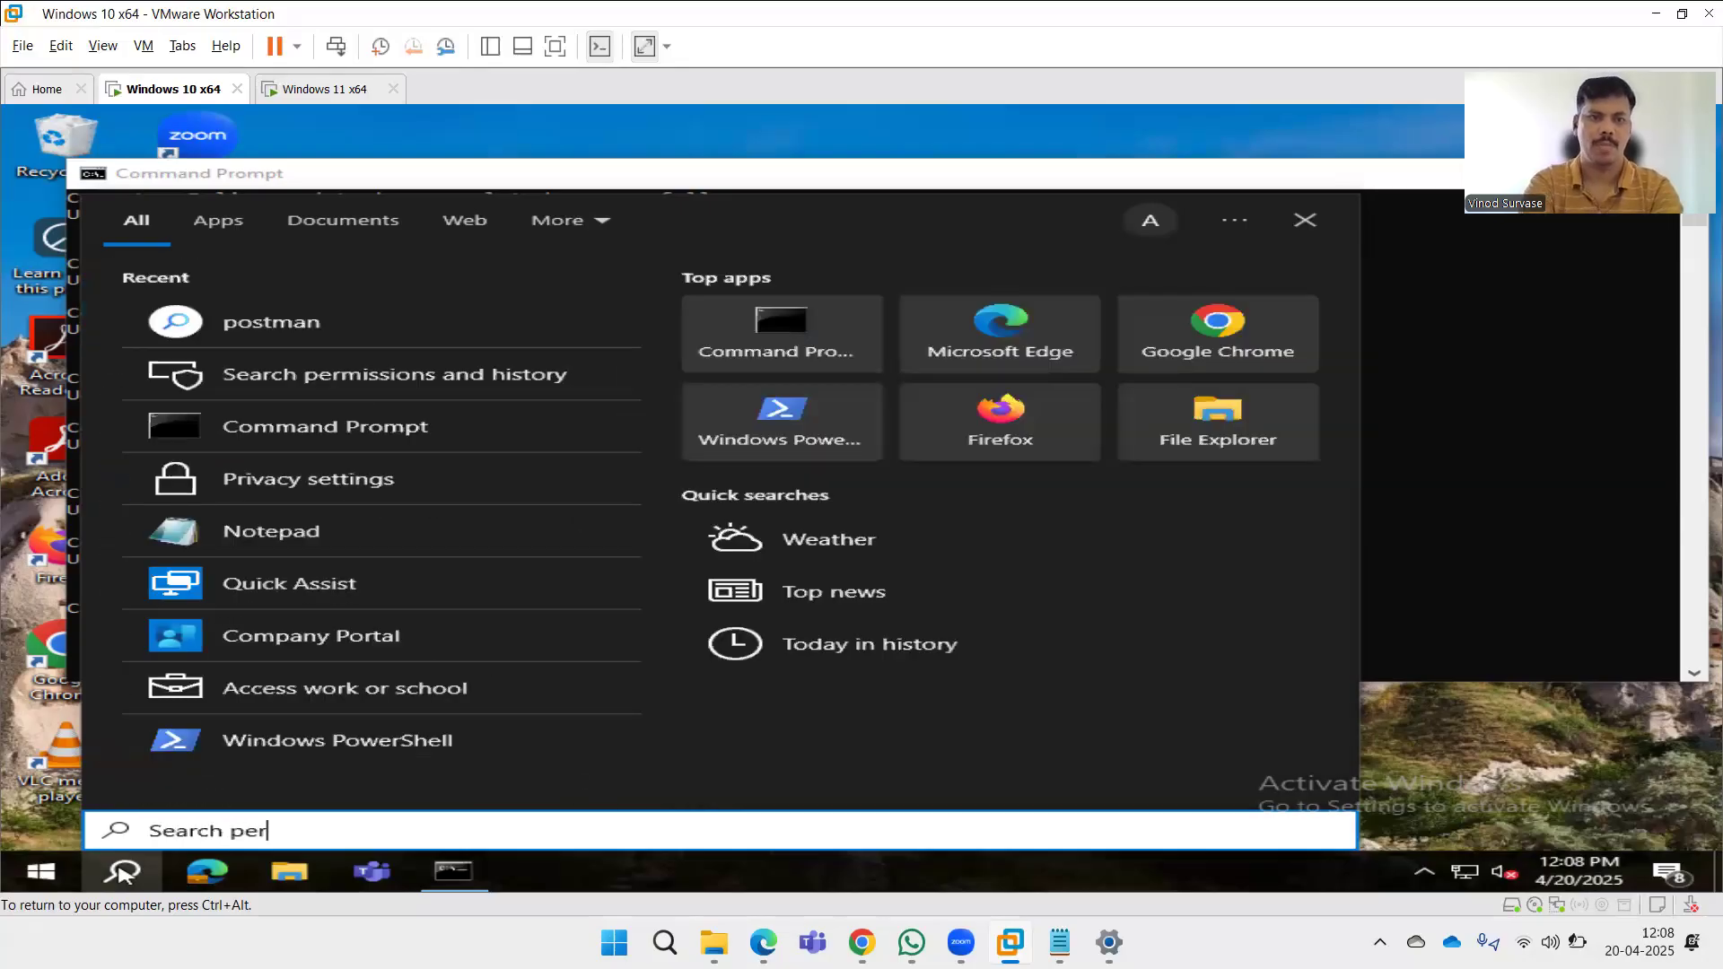
type("miss")
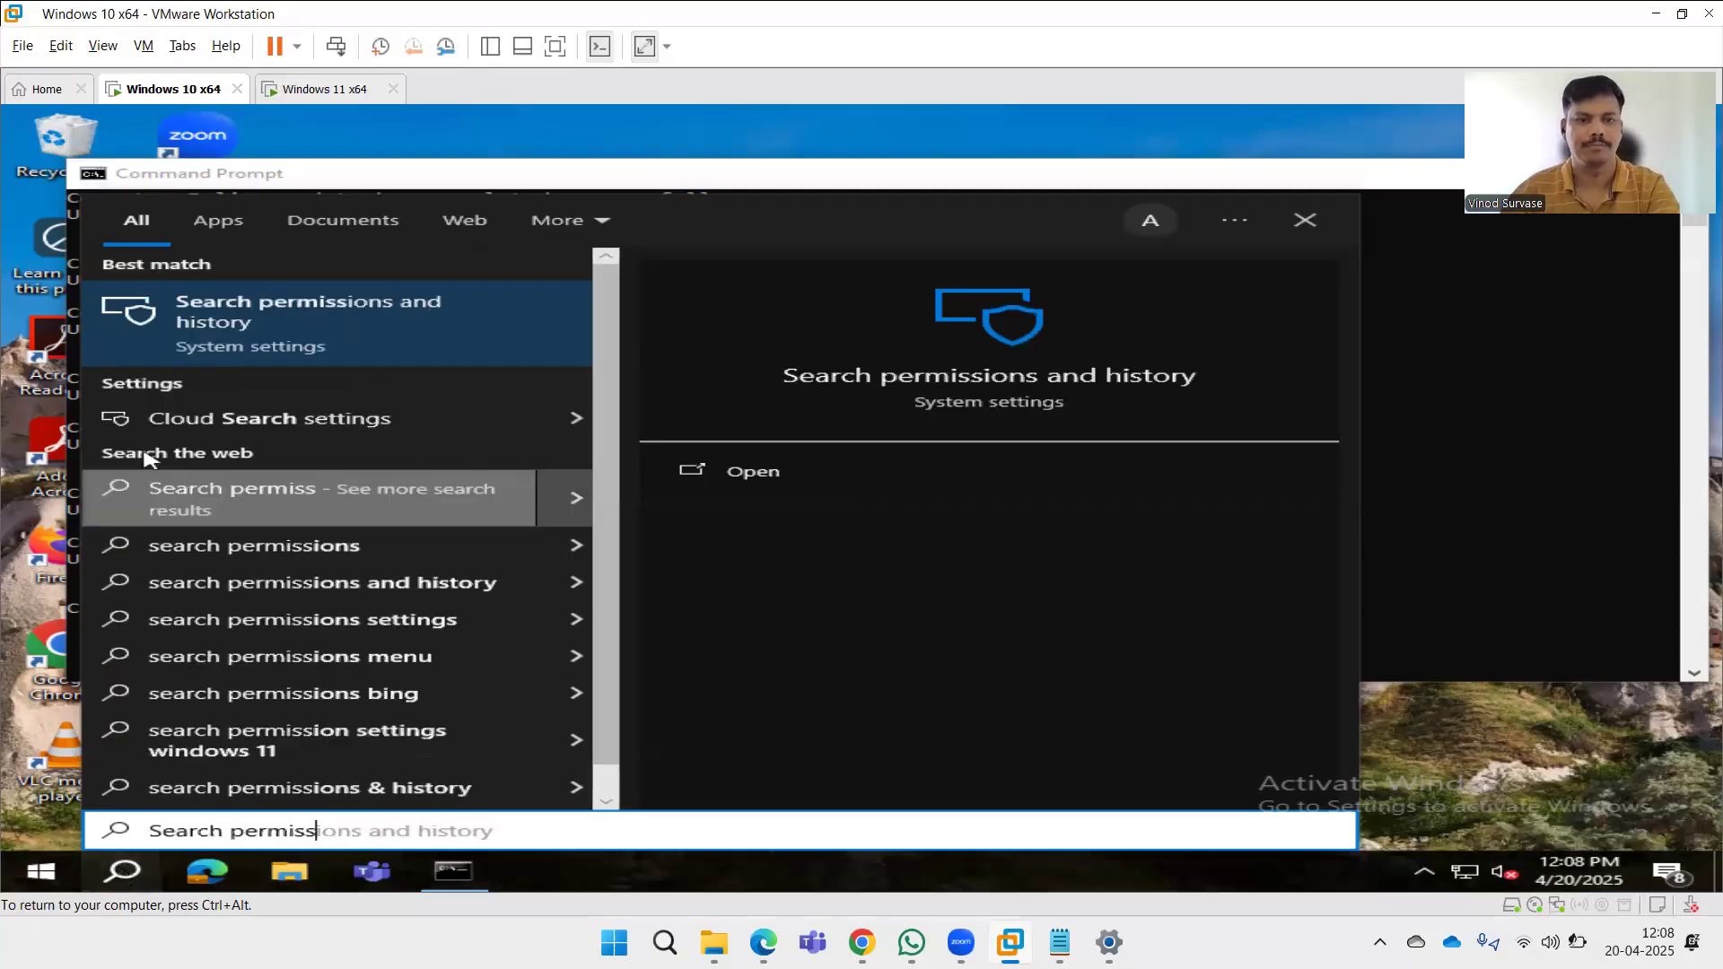
left_click(404, 314)
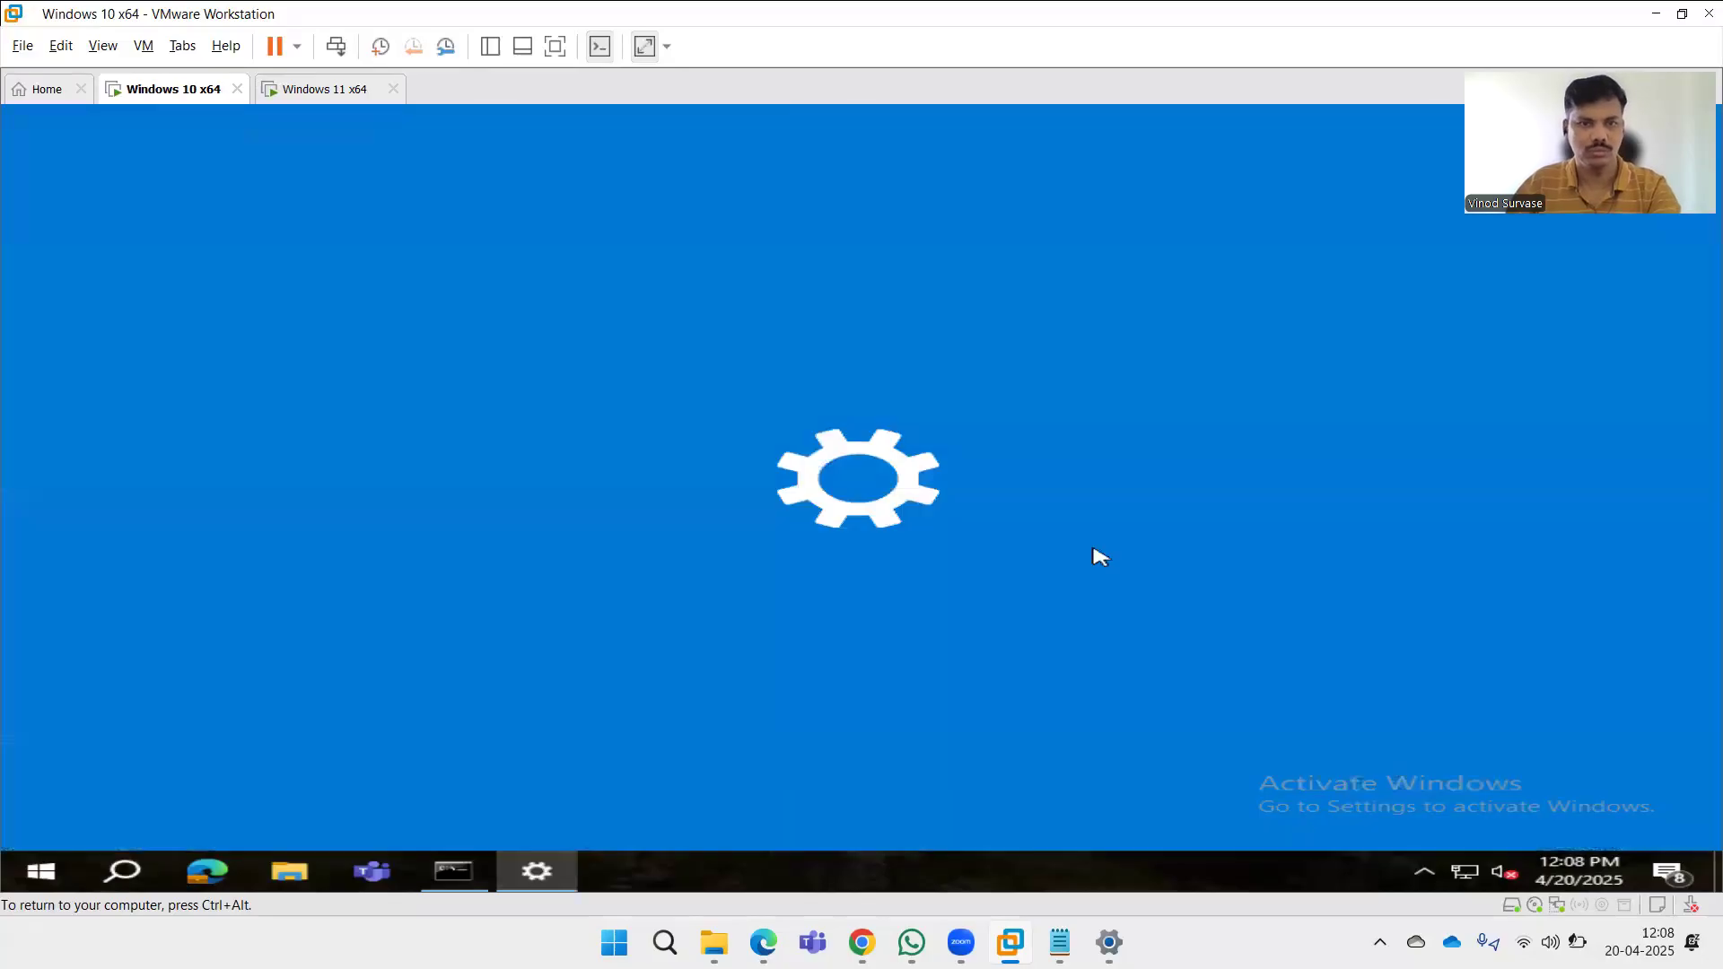
left_click(306, 97)
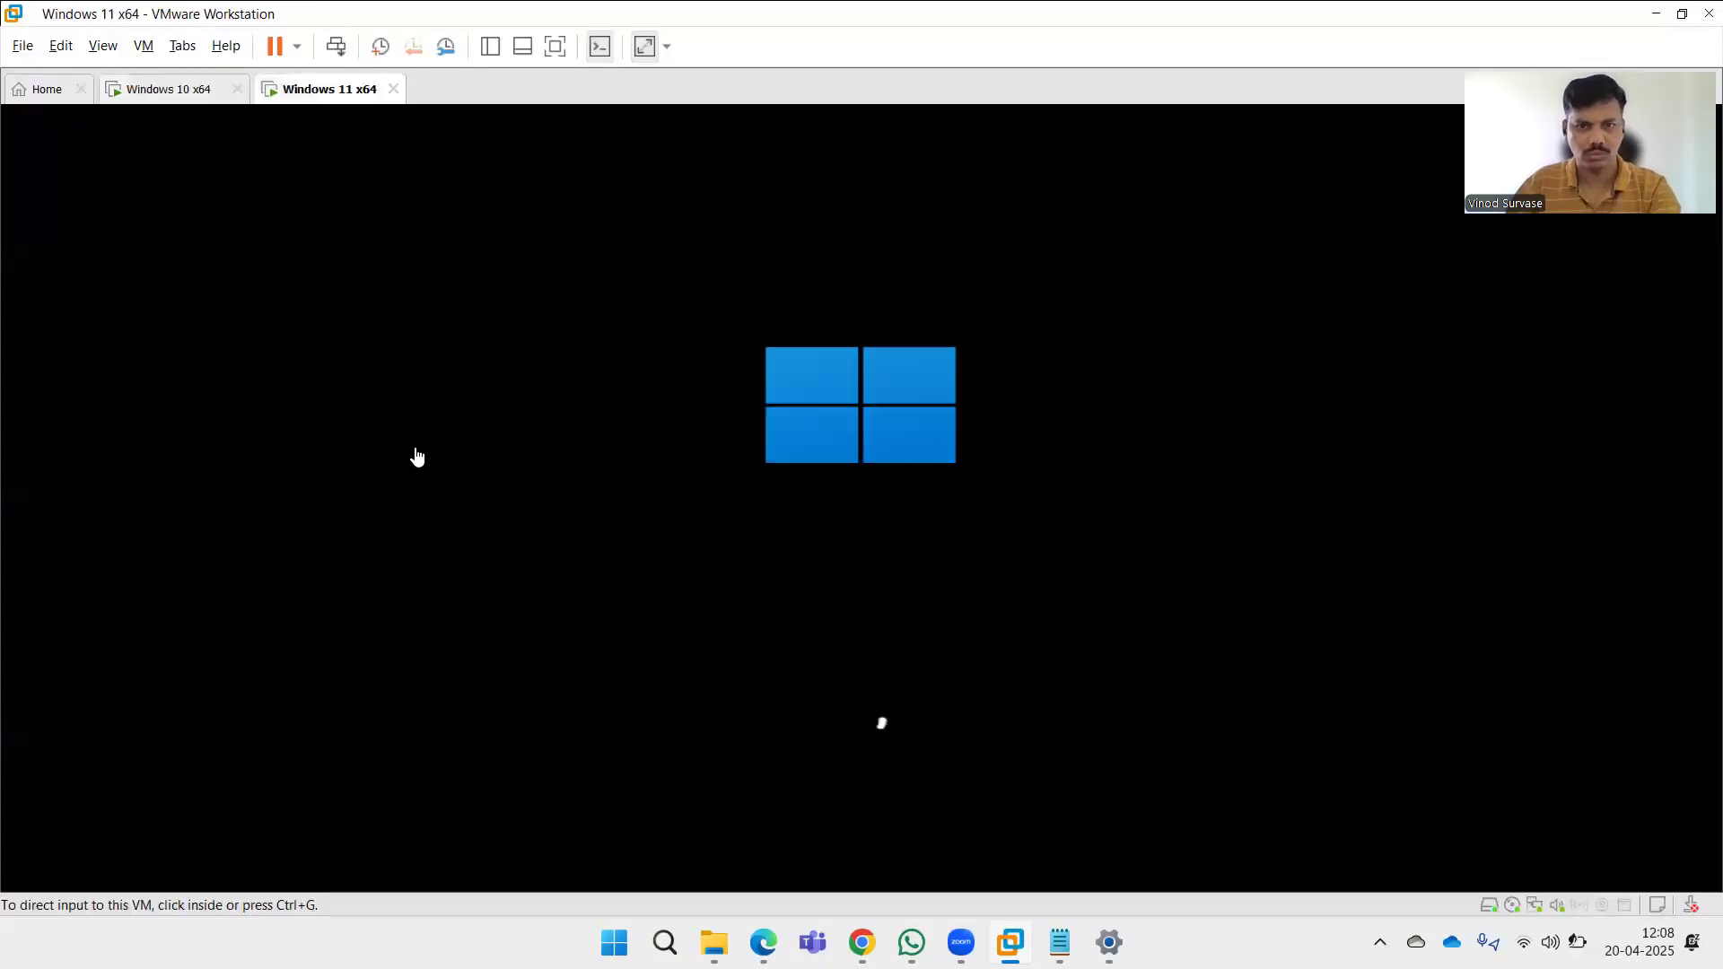
left_click(160, 98)
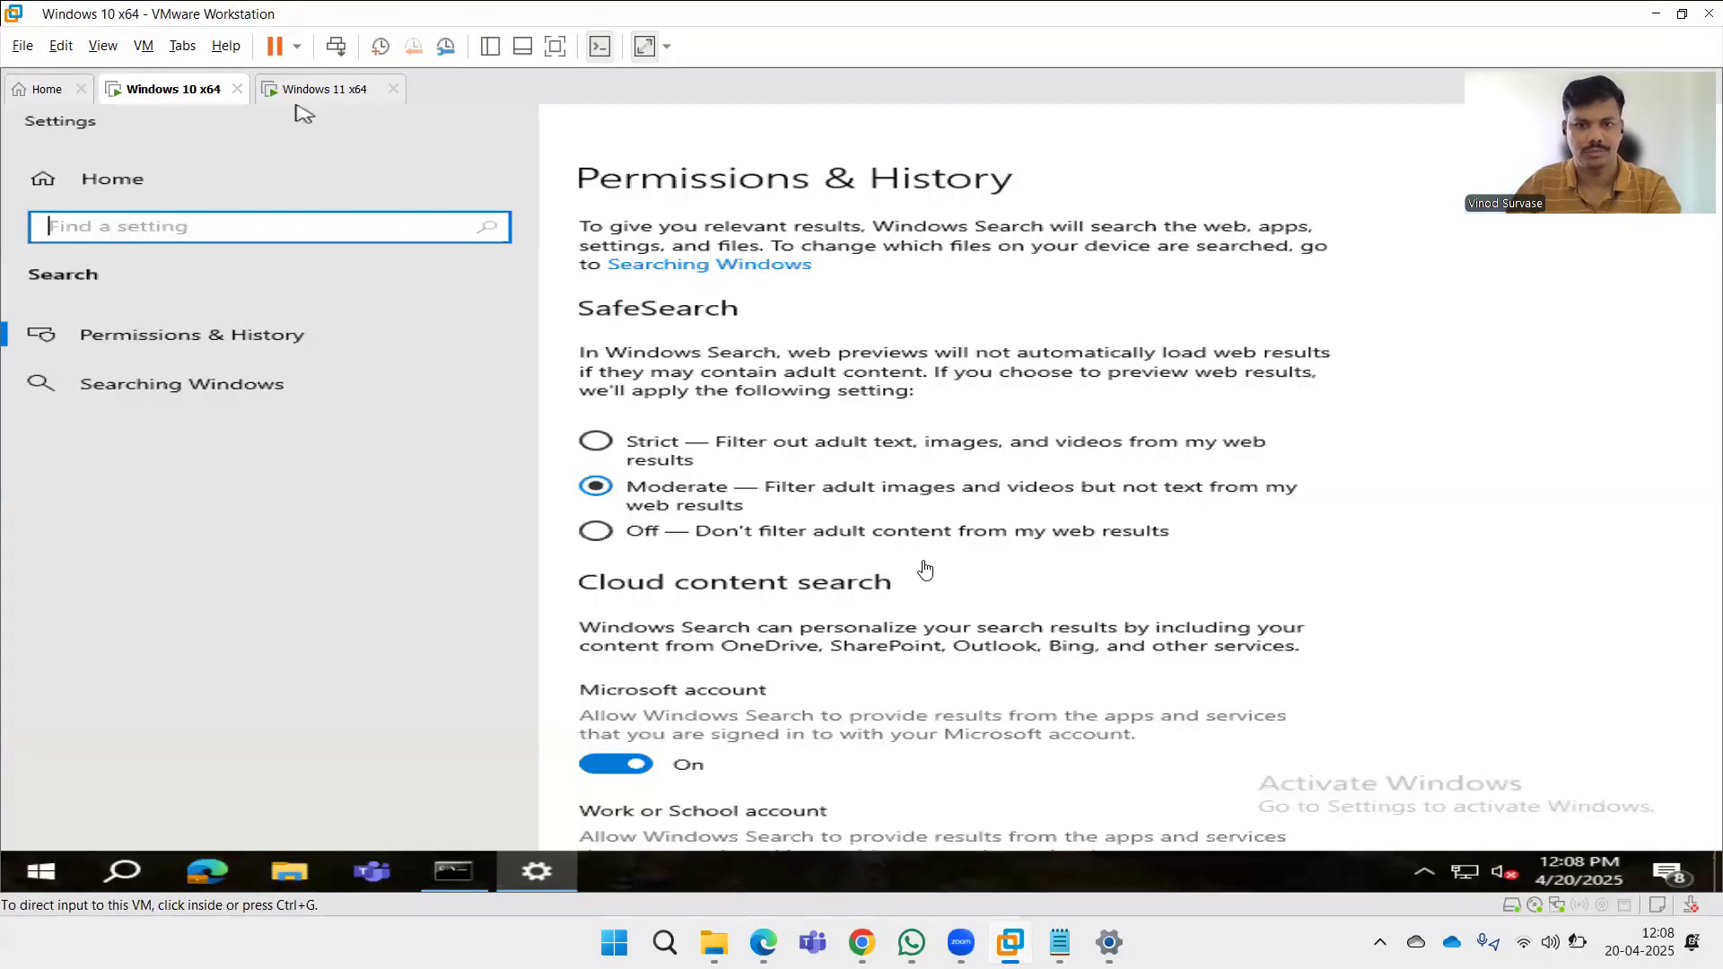
left_click(1563, 519)
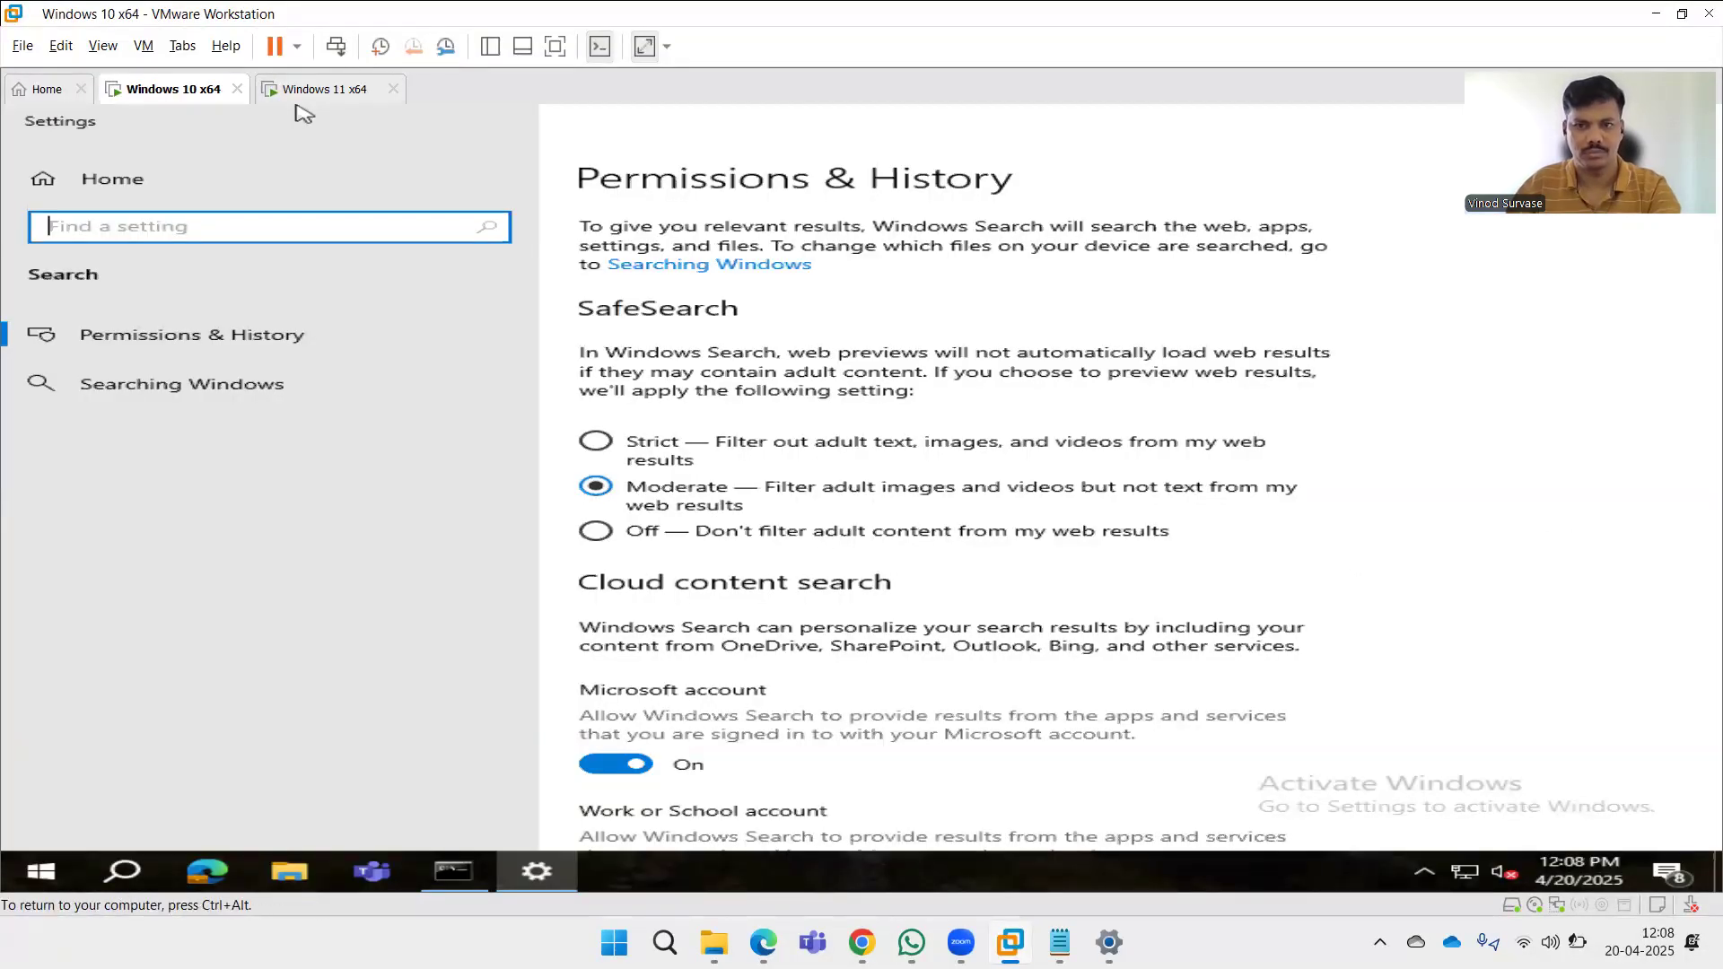
scroll(1562, 515, "down", 10)
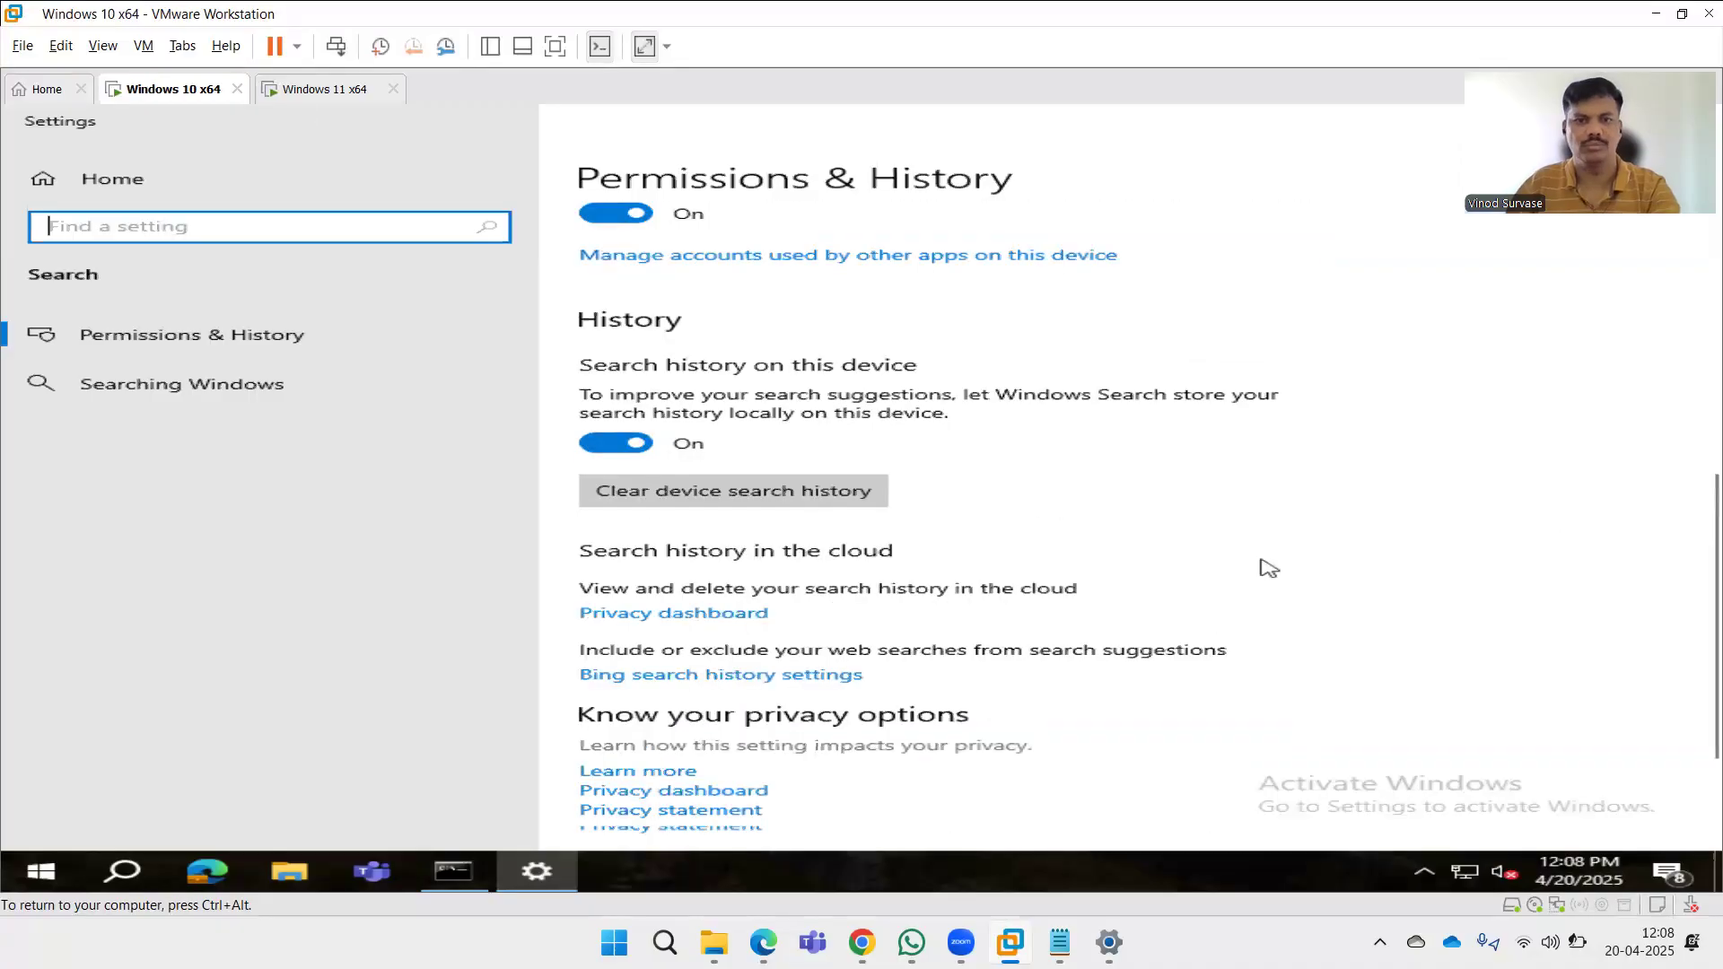
scroll(1024, 544, "up", 1)
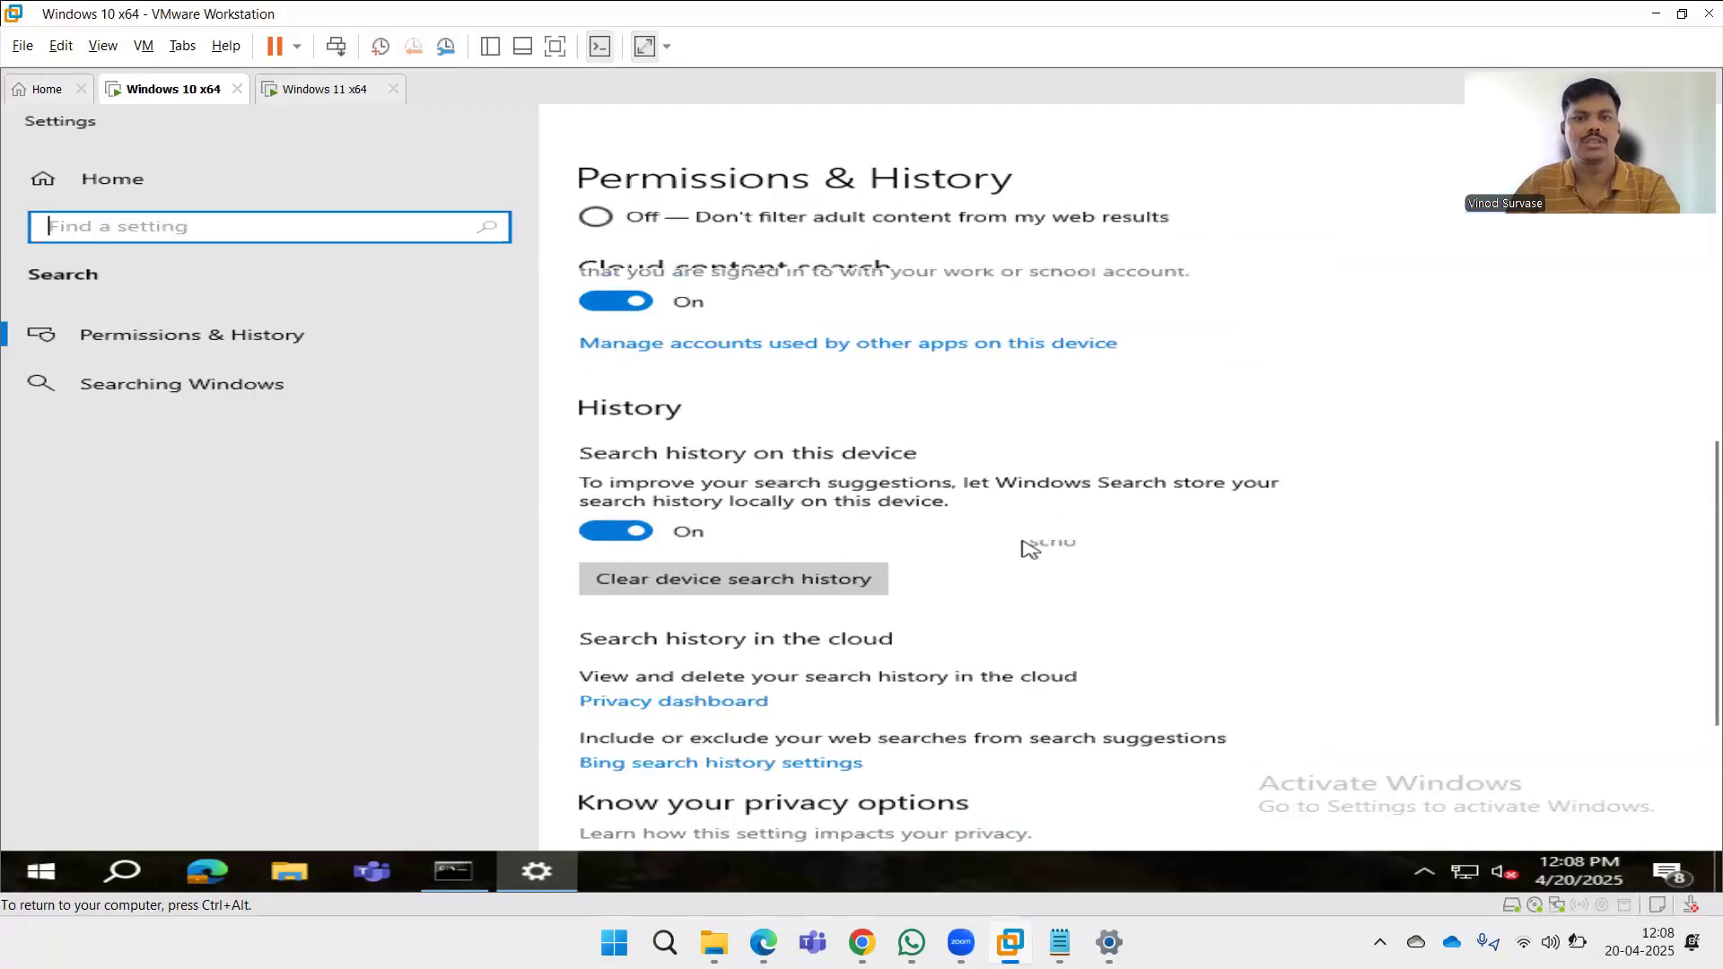
scroll(1024, 544, "up", 5)
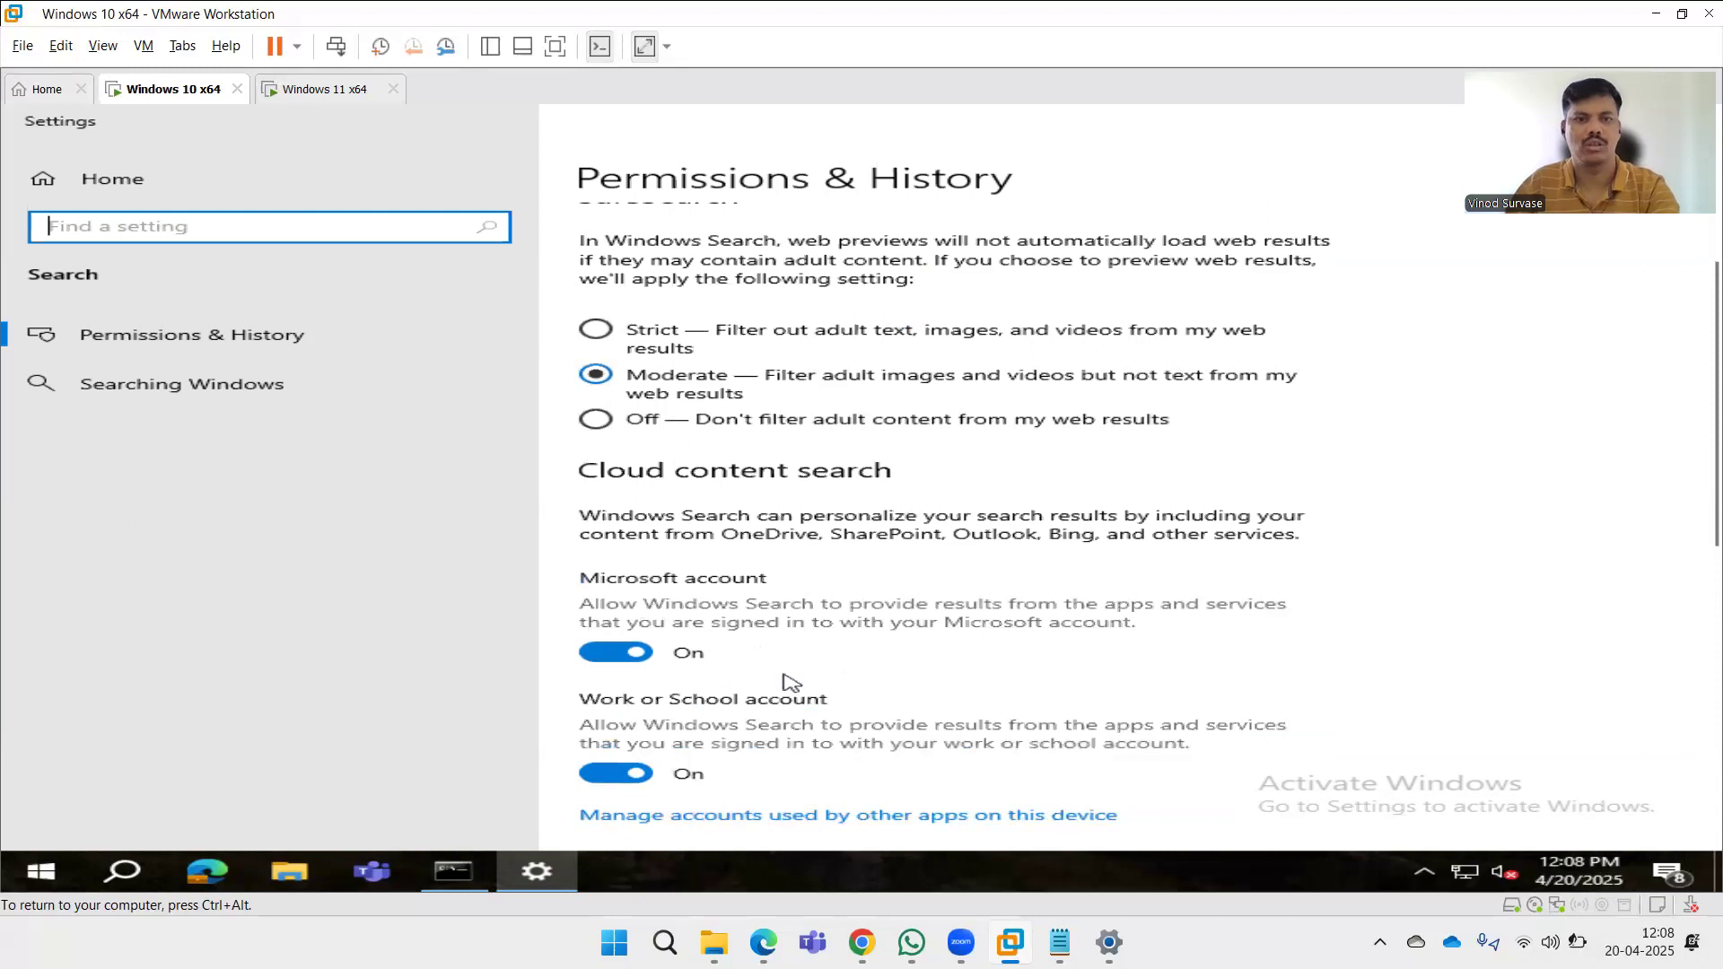
Switch to the Windows 11 VM to check on its restart.
left_click(315, 97)
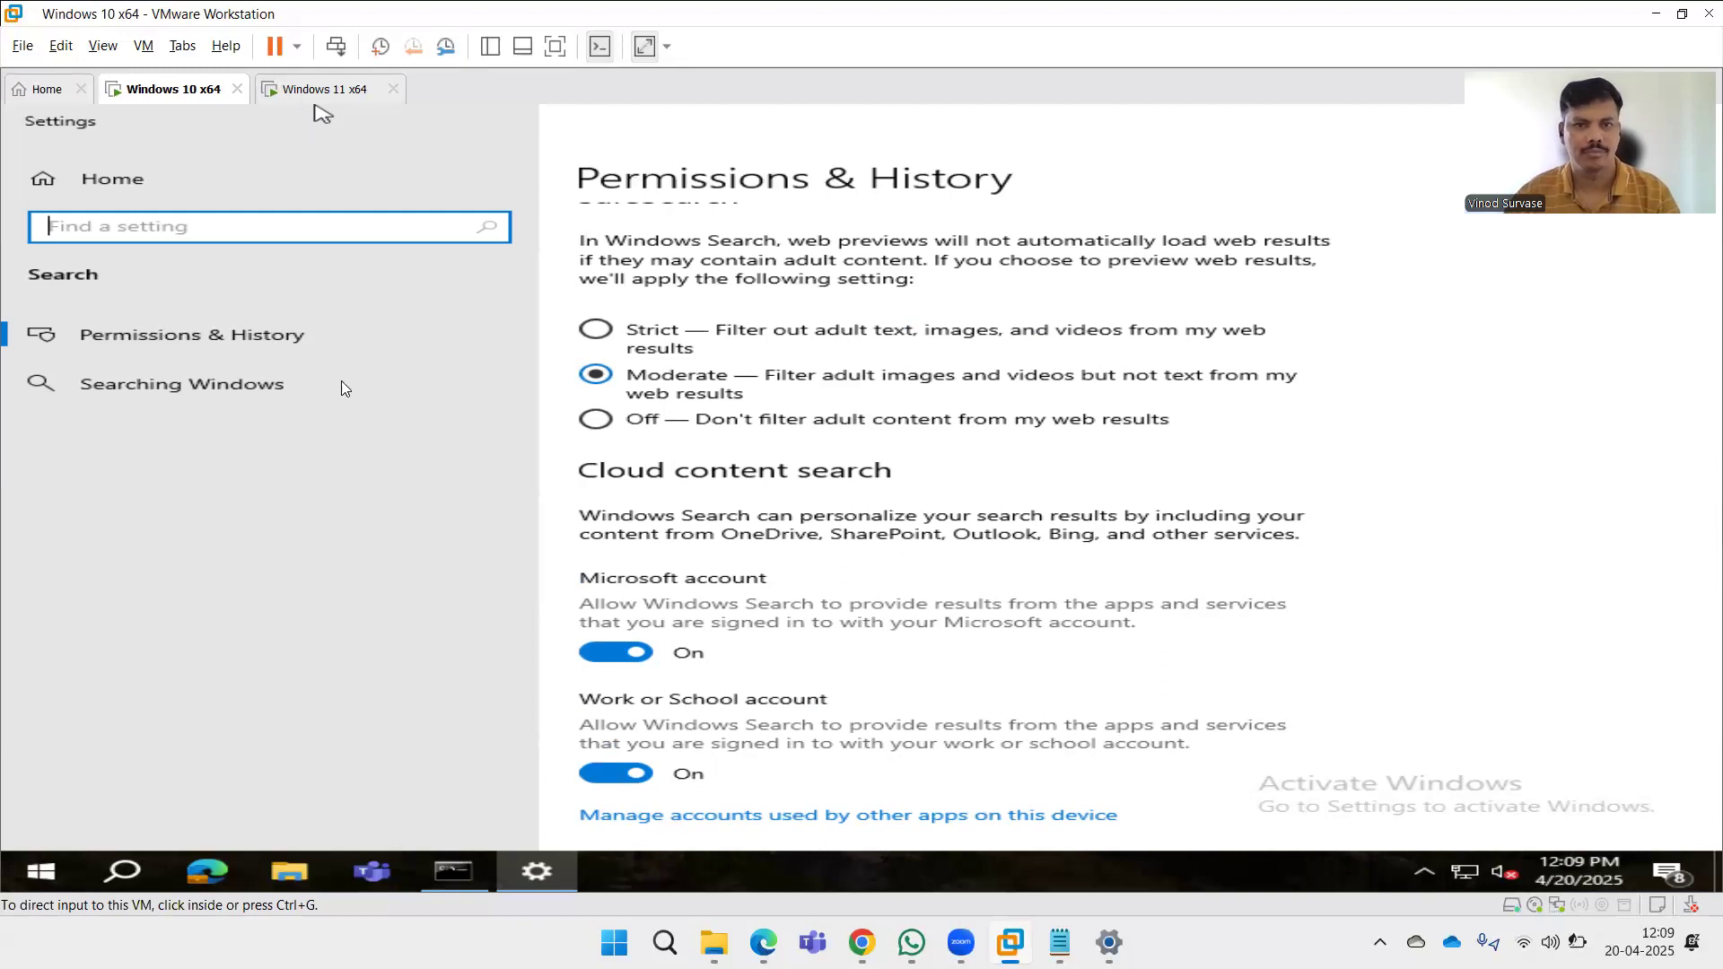
left_click(314, 97)
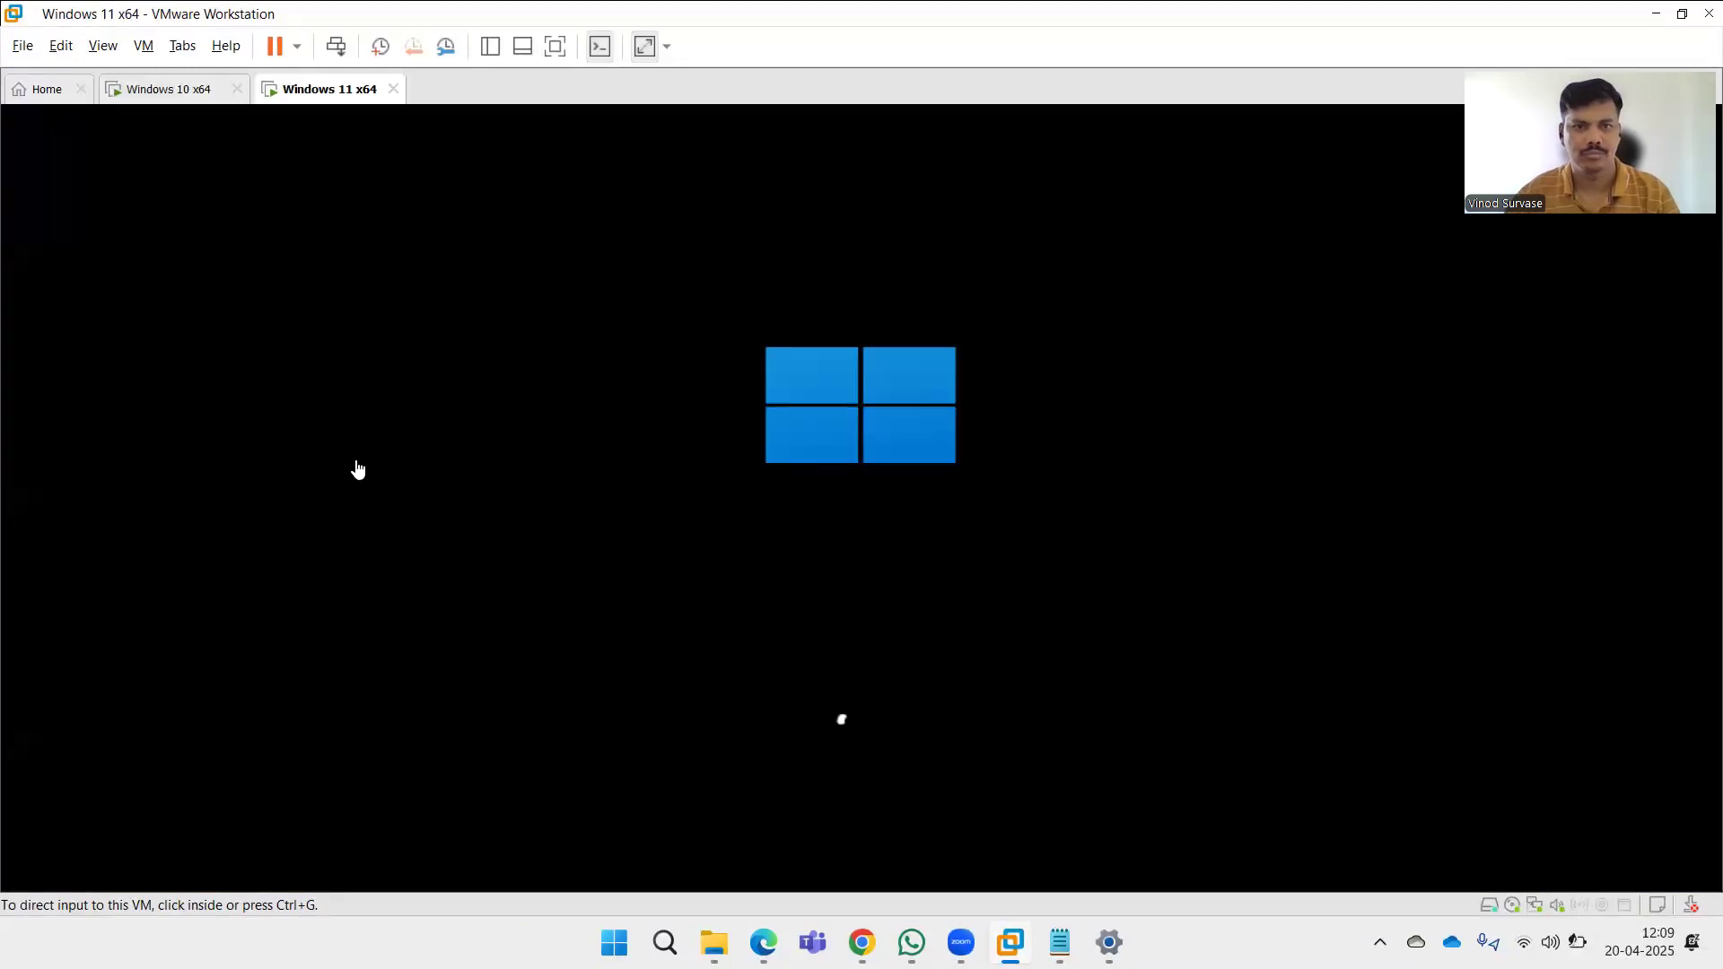